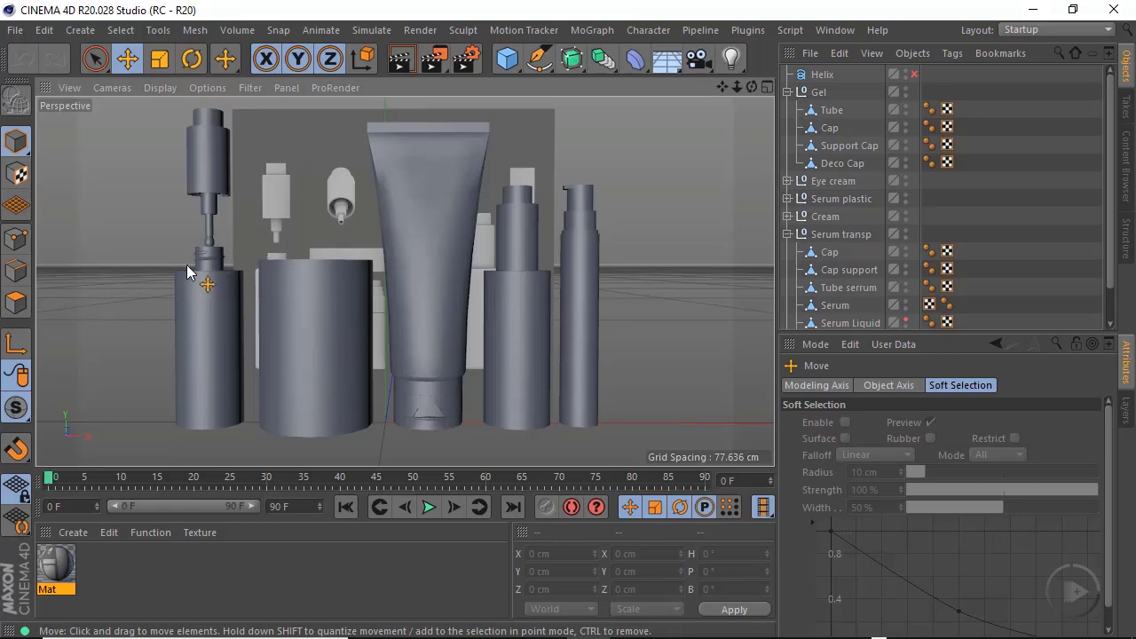
Examine the cosmetic packaging models up close, including the rims and round edges of the bottle and jar
scroll(317, 292, "up", 6)
scroll(258, 266, "up", 4)
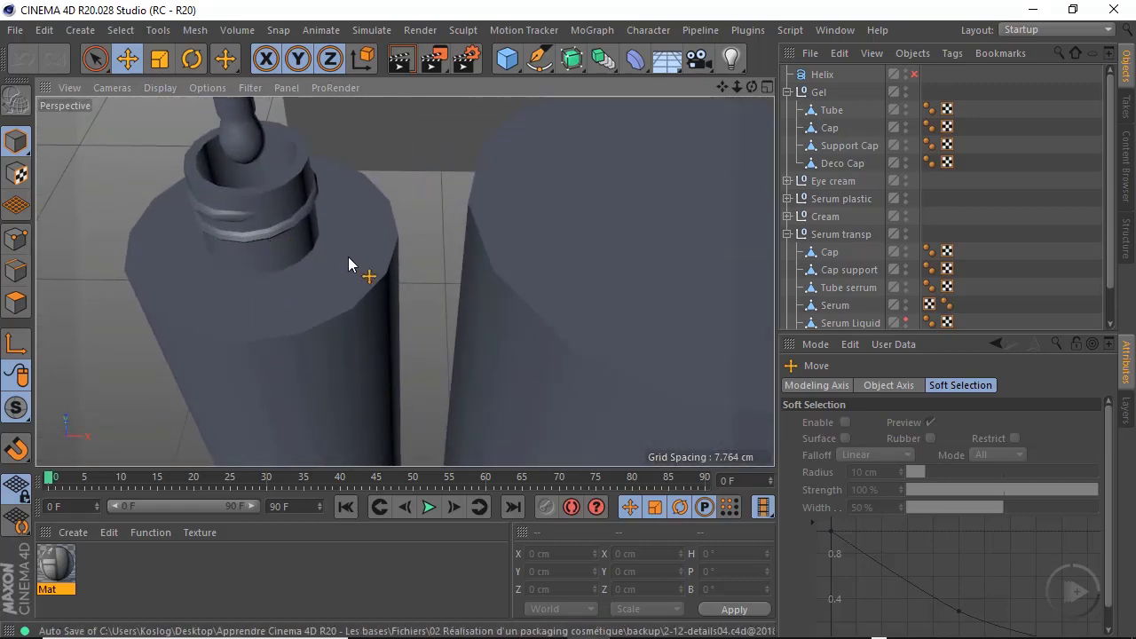
scroll(428, 242, "down", 5)
left_click_drag(405, 281, 326, 306, "alt")
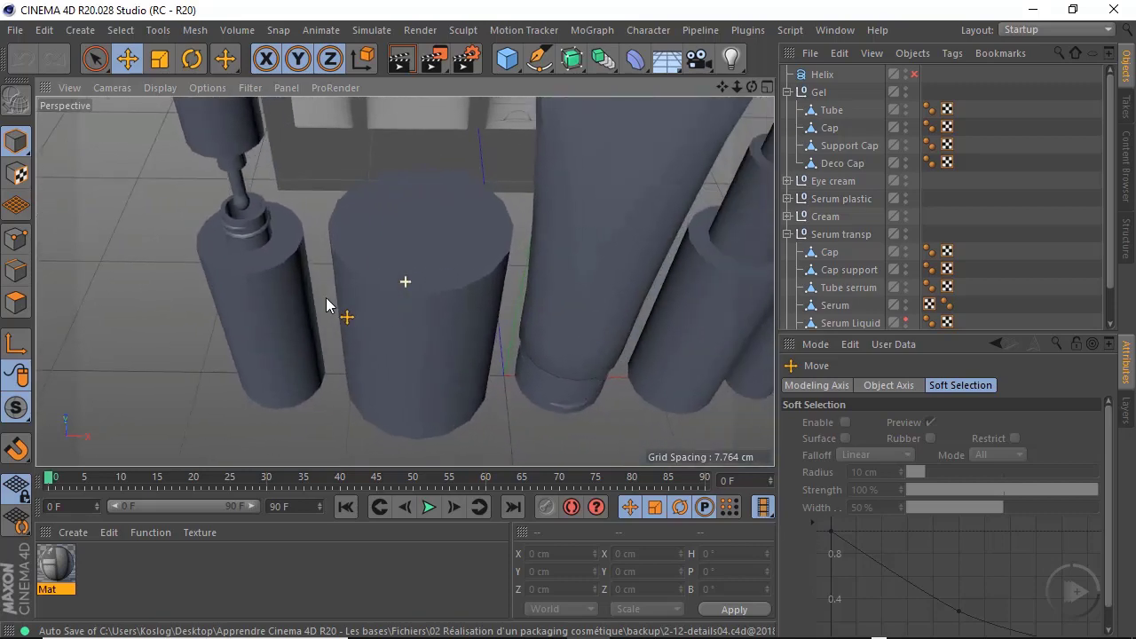
middle_click_drag(327, 306, 268, 306, "alt")
left_click_drag(434, 307, 473, 233, "alt")
right_click_drag(505, 246, 383, 273, "alt")
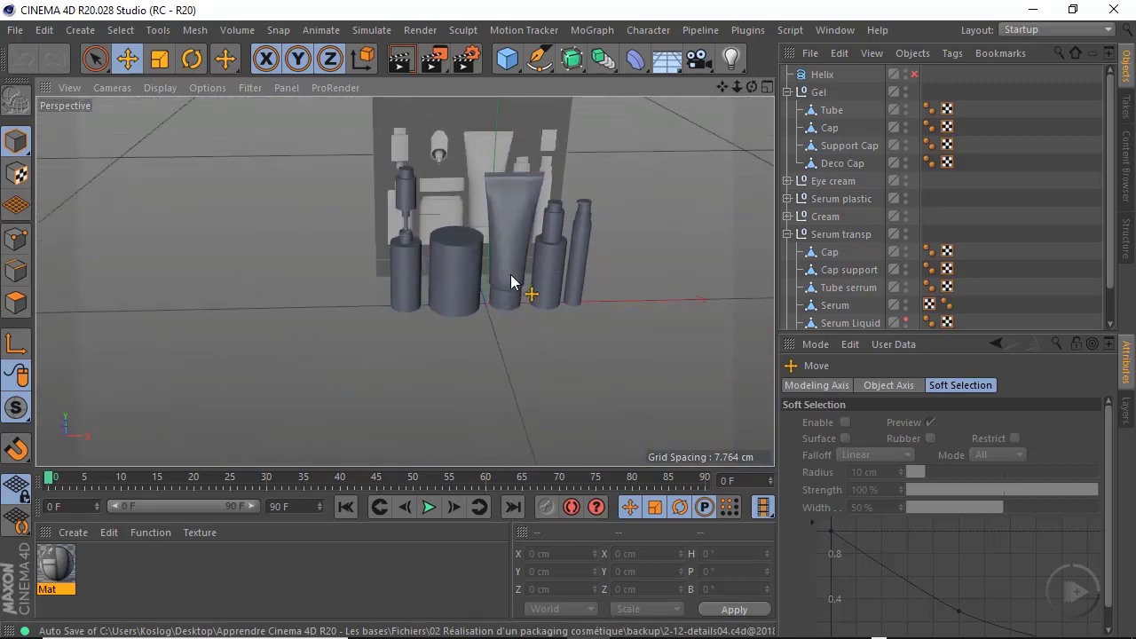
scroll(510, 274, "up", 4)
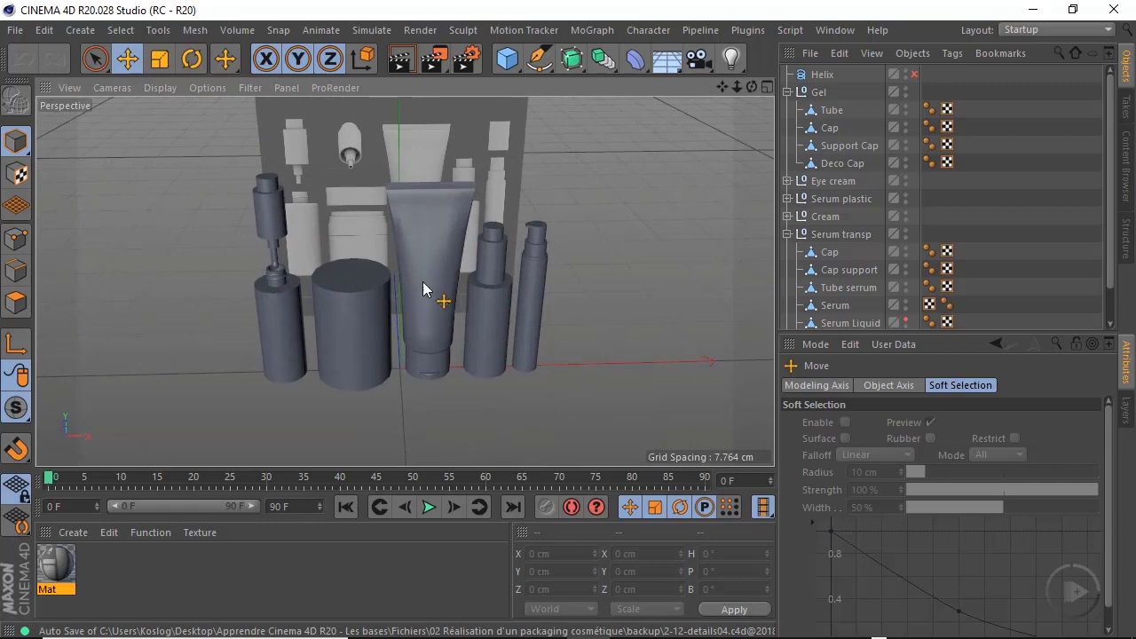
Start a new project with a 200 cm cube and a copy of it moved about 307 cm along negative X
left_click(15, 30)
left_click(66, 51)
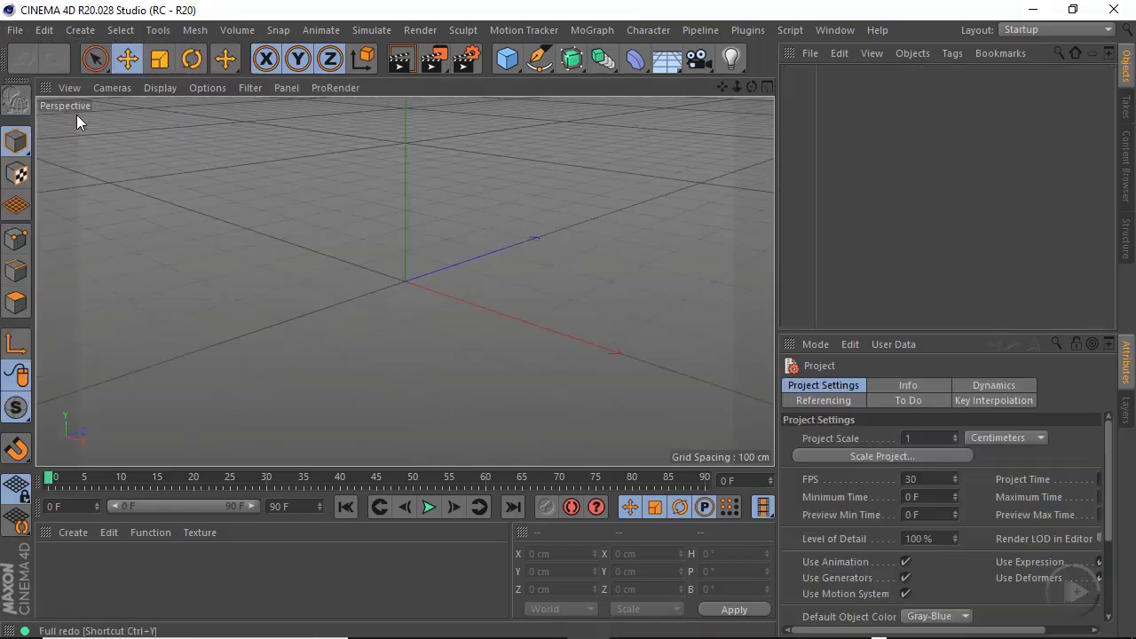
left_click_drag(507, 59, 670, 87)
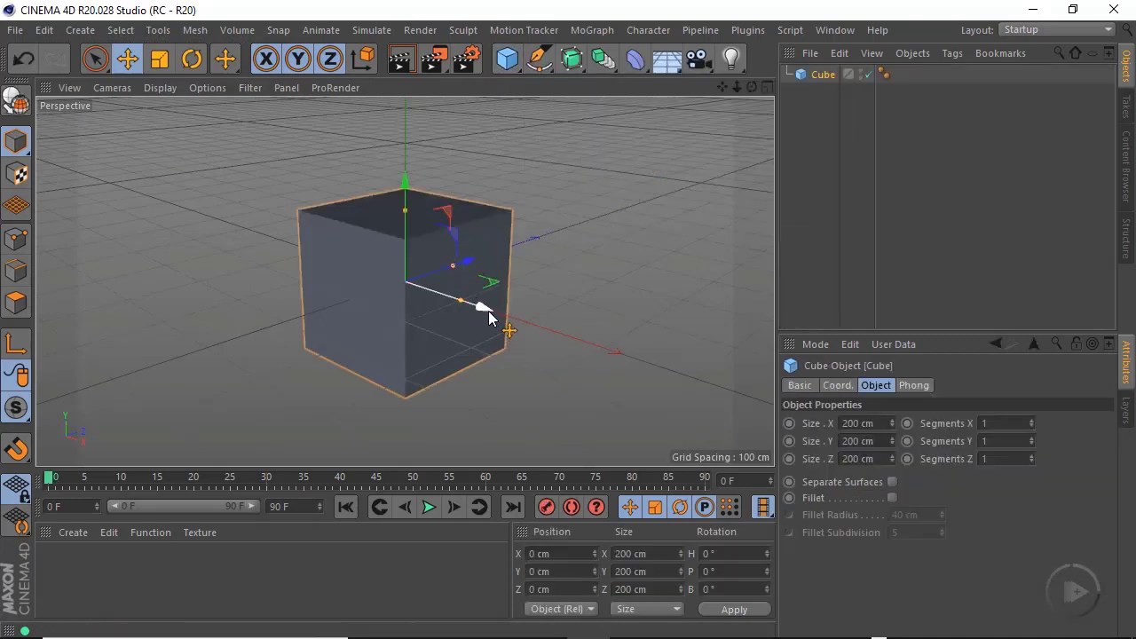
left_click_drag(483, 308, 346, 295, "ctrl")
Add a cylinder and move it along X to about 279 cm, beside the cubes
left_click_drag(507, 58, 846, 87)
left_click_drag(482, 306, 680, 369)
left_click_drag(568, 382, 501, 336, "alt")
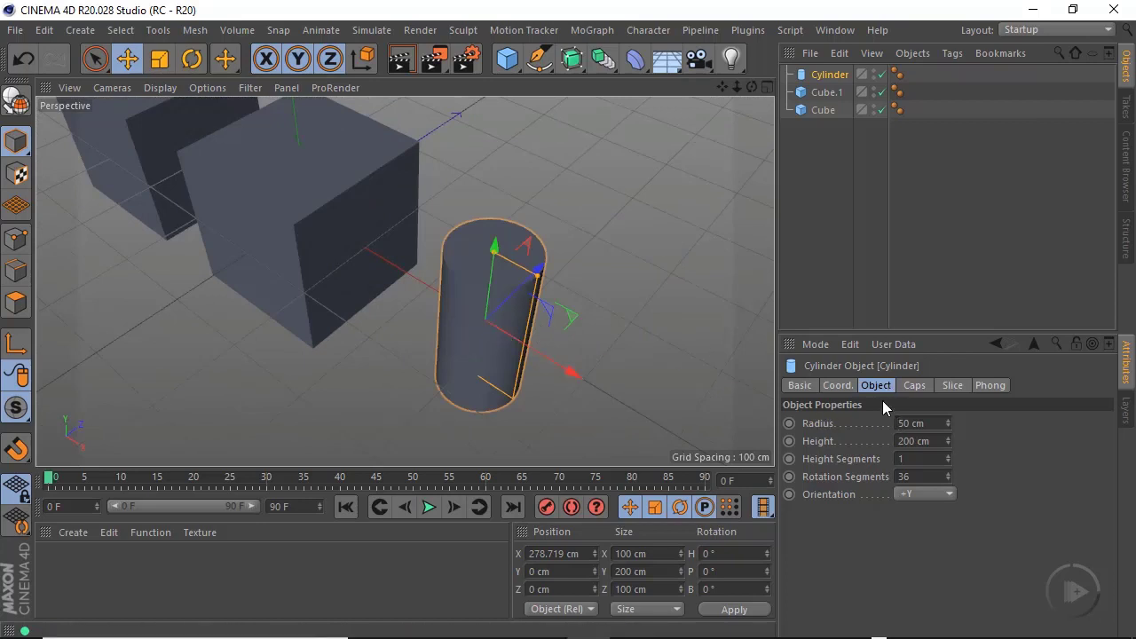
Set the cylinder's rotation segments to 4 and inspect its angular shape
left_click(929, 476)
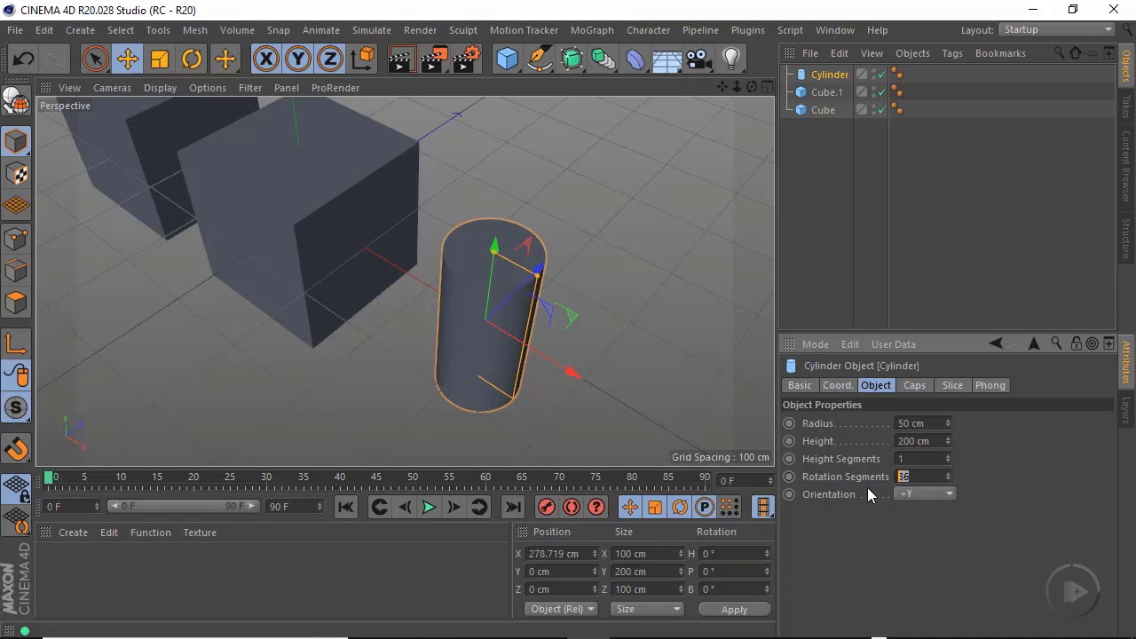
type("4")
key("Return")
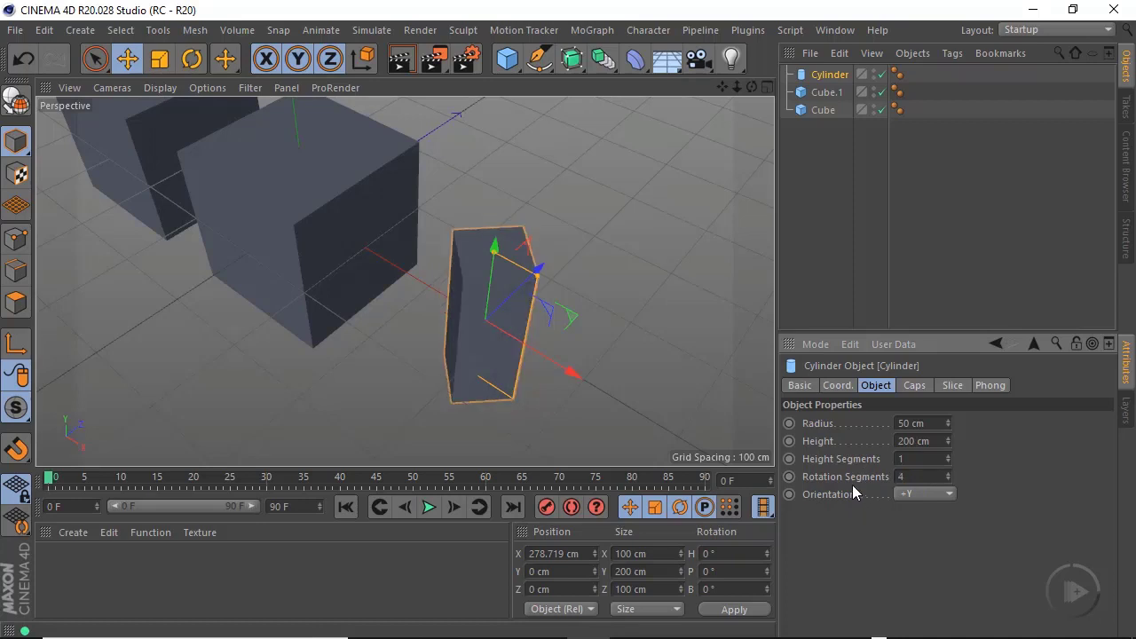
left_click_drag(497, 306, 497, 215, "alt")
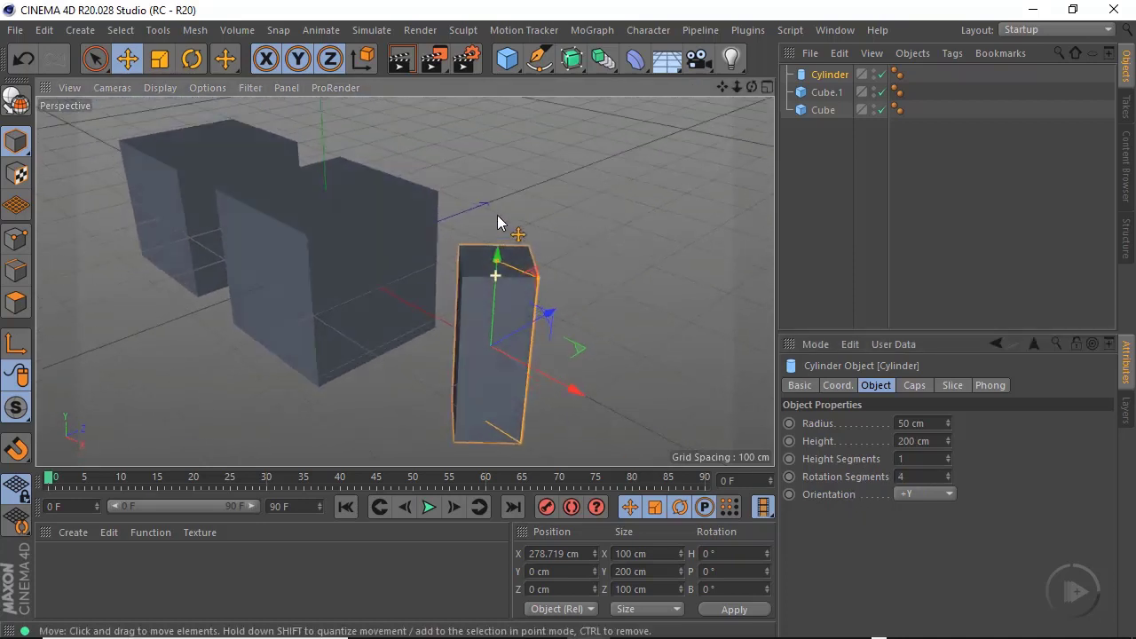
scroll(531, 304, "up", 3)
left_click_drag(488, 304, 511, 267, "alt")
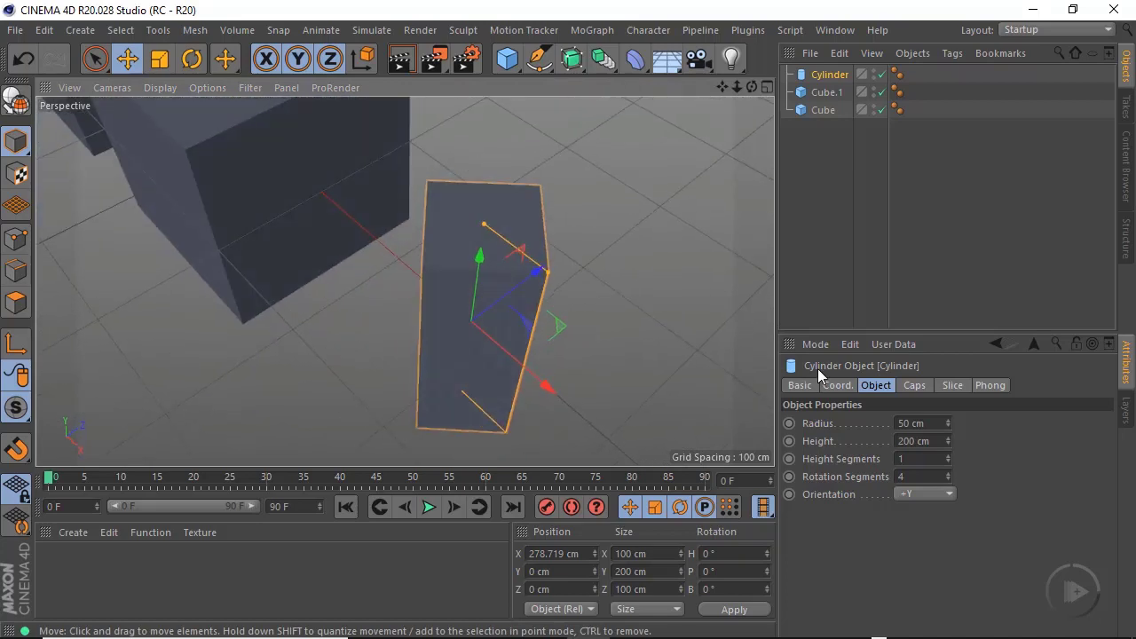
Set the cylinder's rotation segments to 9 and inspect the facets along its sides and top edge
left_click_drag(948, 476, 952, 479)
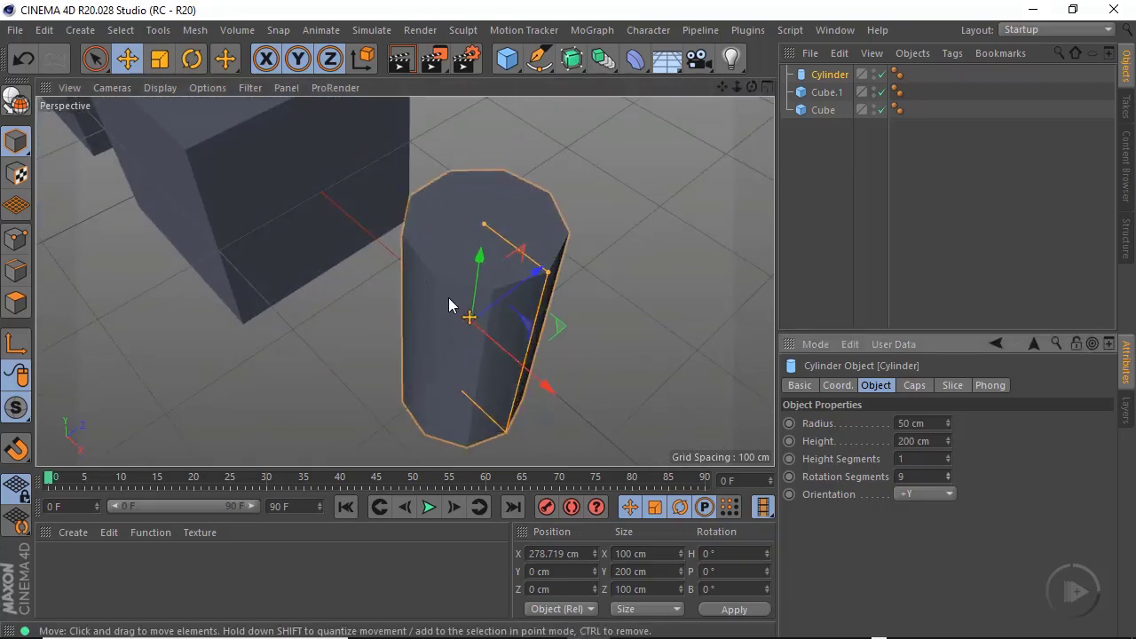
left_click_drag(448, 297, 465, 341, "alt")
right_click_drag(477, 332, 547, 337, "alt")
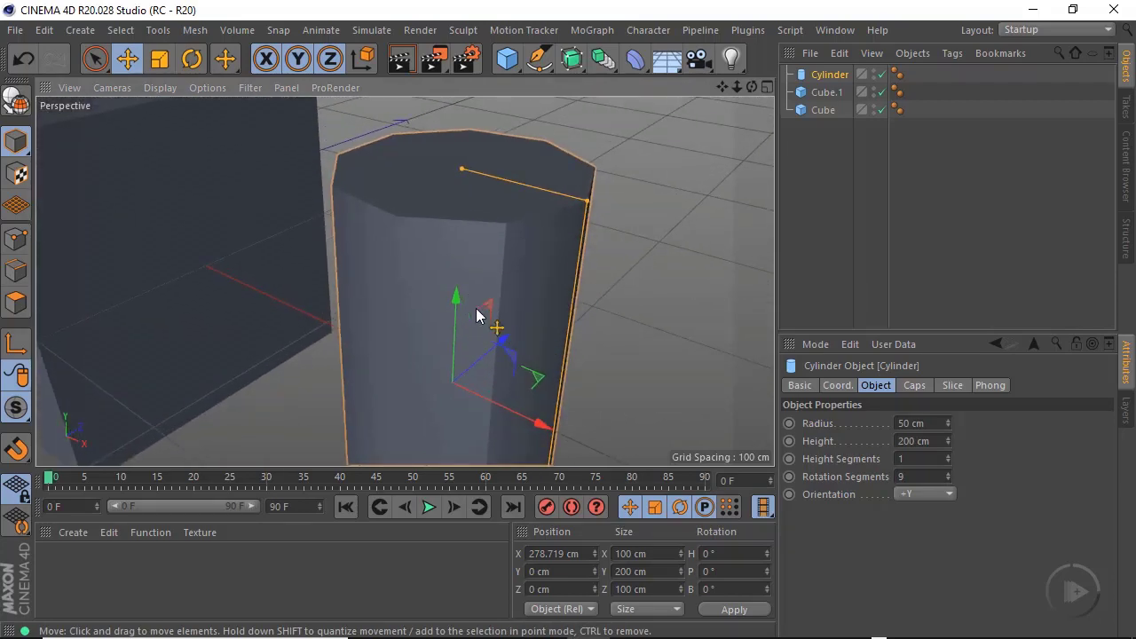
left_click_drag(477, 315, 513, 342, "alt")
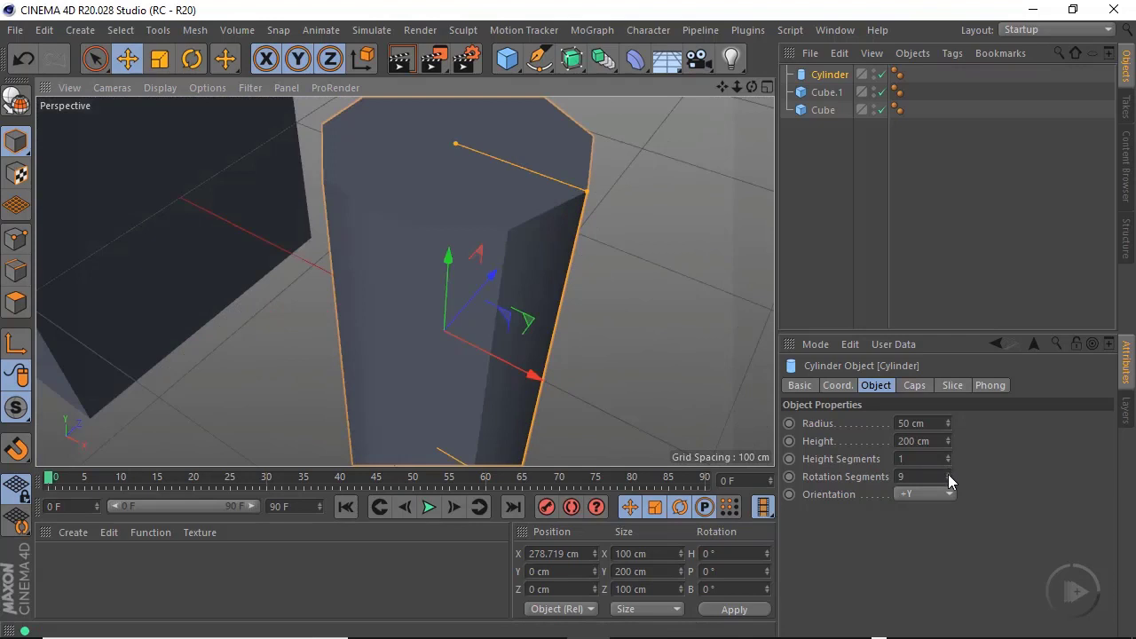
Raise the cylinder's rotation segments to 117 and inspect its rounded outline from several angles
left_click_drag(948, 474, 957, 450)
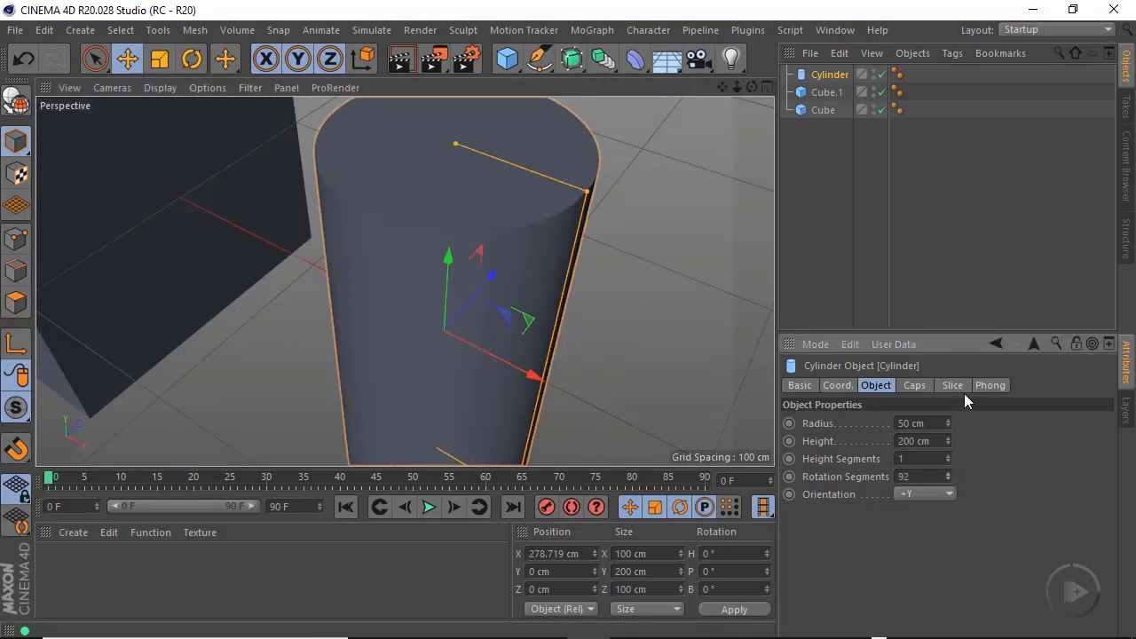
left_click_drag(382, 307, 407, 261, "alt")
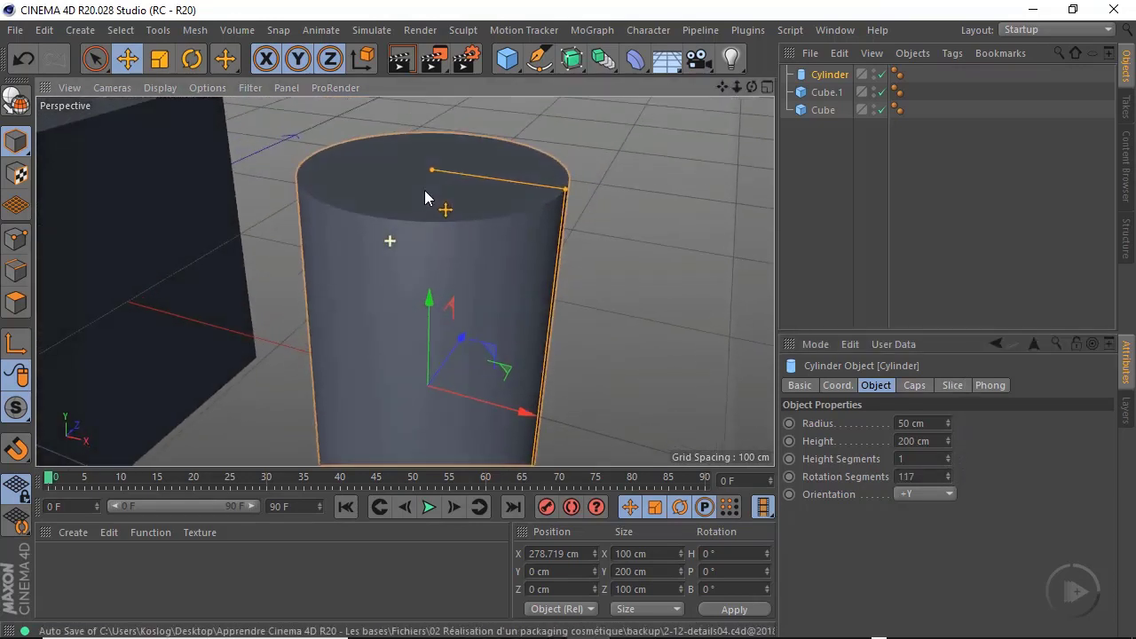
mouse_move(410, 261)
right_mouse_down("alt")
mouse_move(488, 266)
mouse_move(428, 249)
right_mouse_up("alt")
left_click_drag(424, 236, 408, 256, "alt")
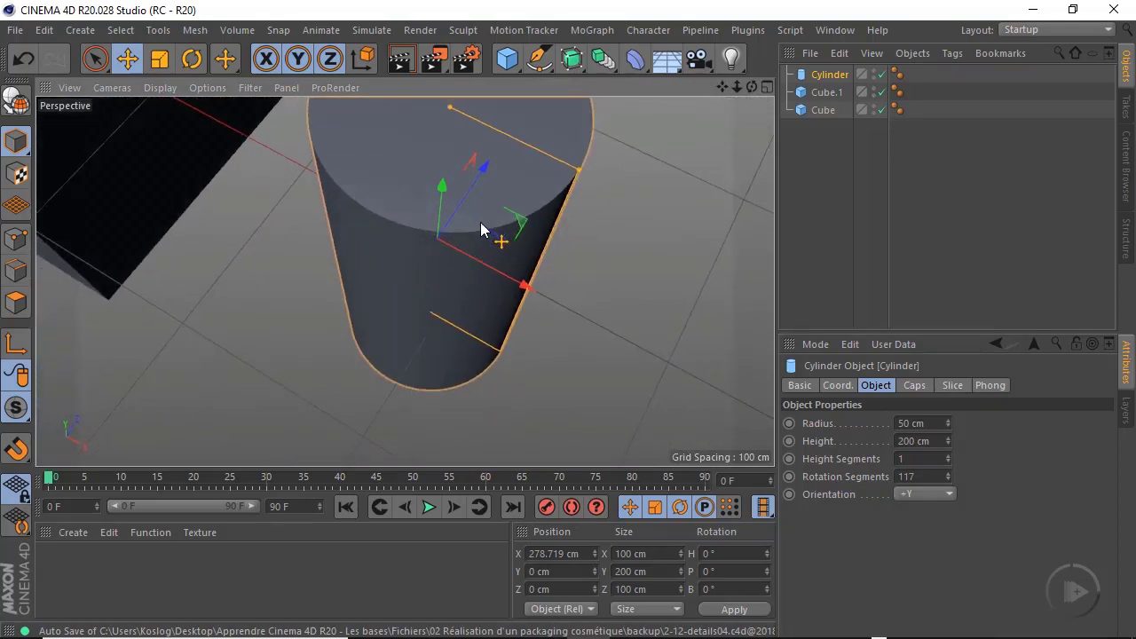
left_click_drag(433, 323, 478, 287, "alt")
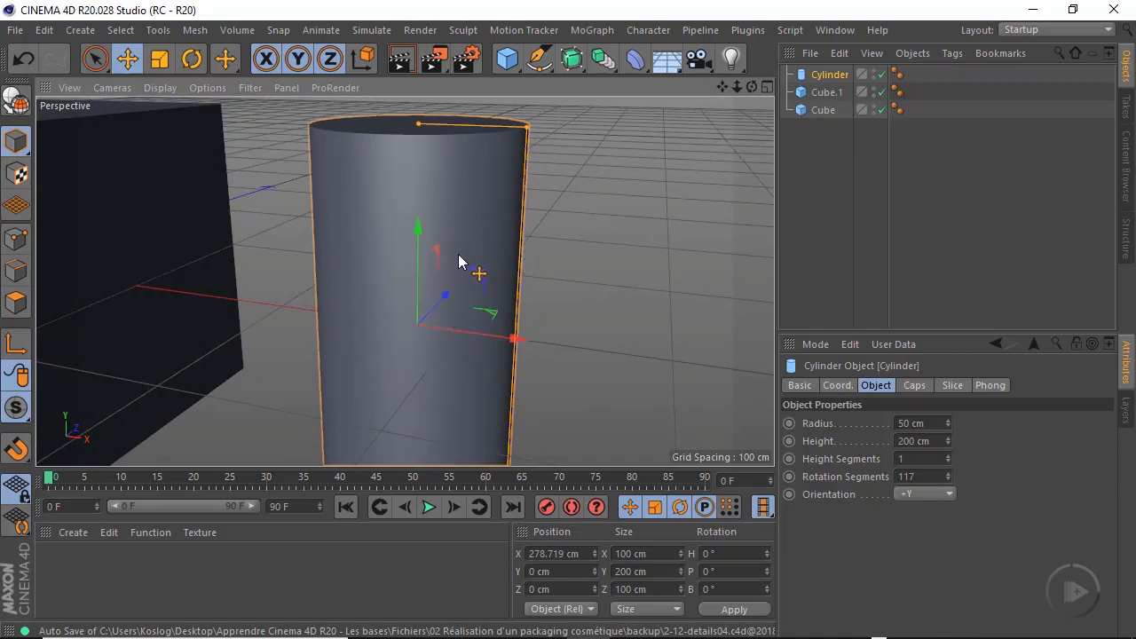
Move the cylinder along X to about 473 cm and delete it from the scene
scroll(459, 262, "down", 5)
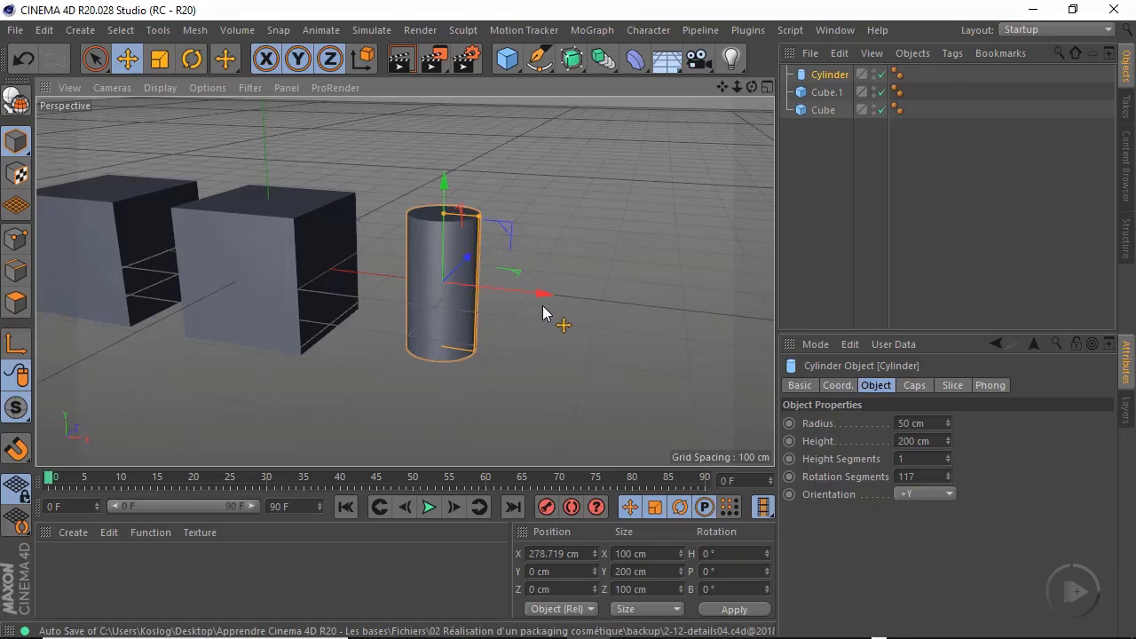
left_click_drag(539, 299, 585, 325)
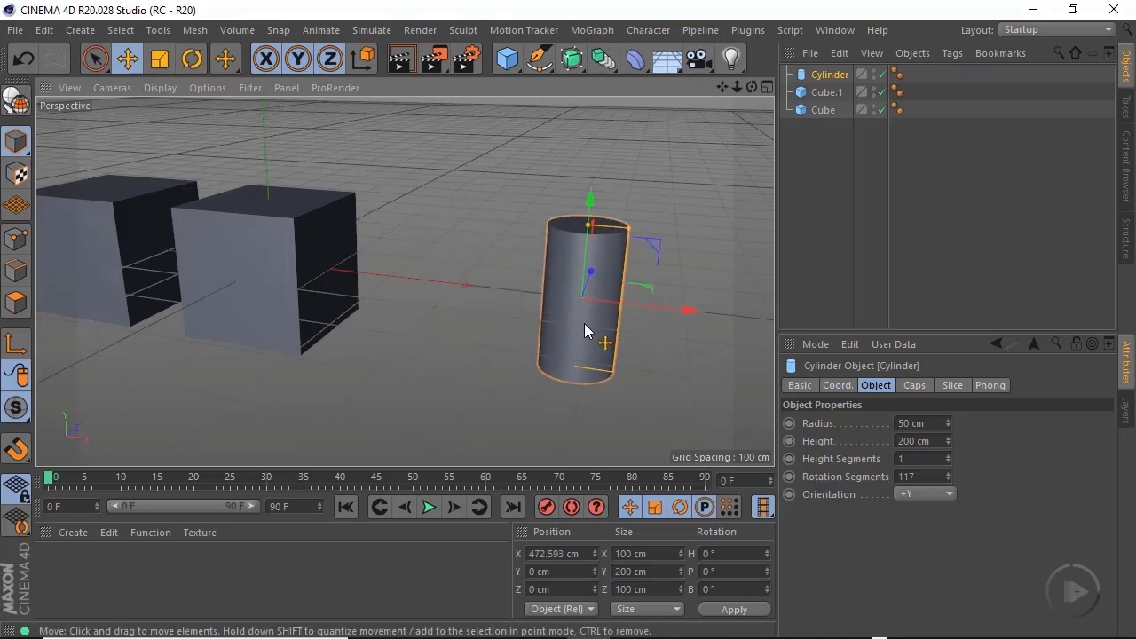
key("Delete")
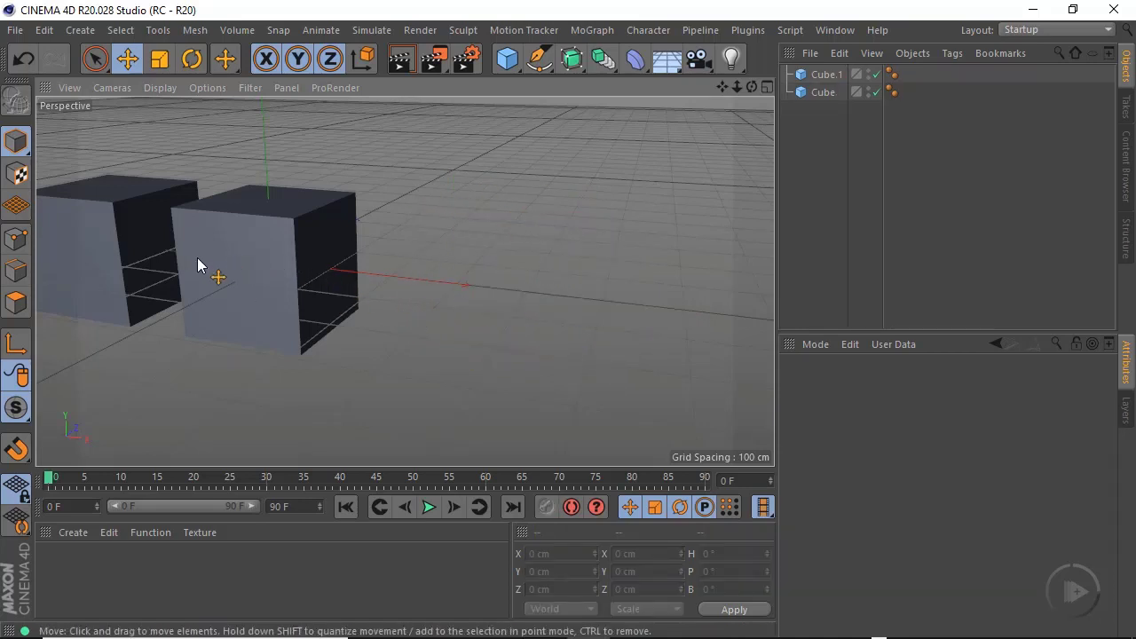
Add a Subdivision Surface object and make Cube.1 its child
left_click_drag(198, 260, 507, 329, "alt")
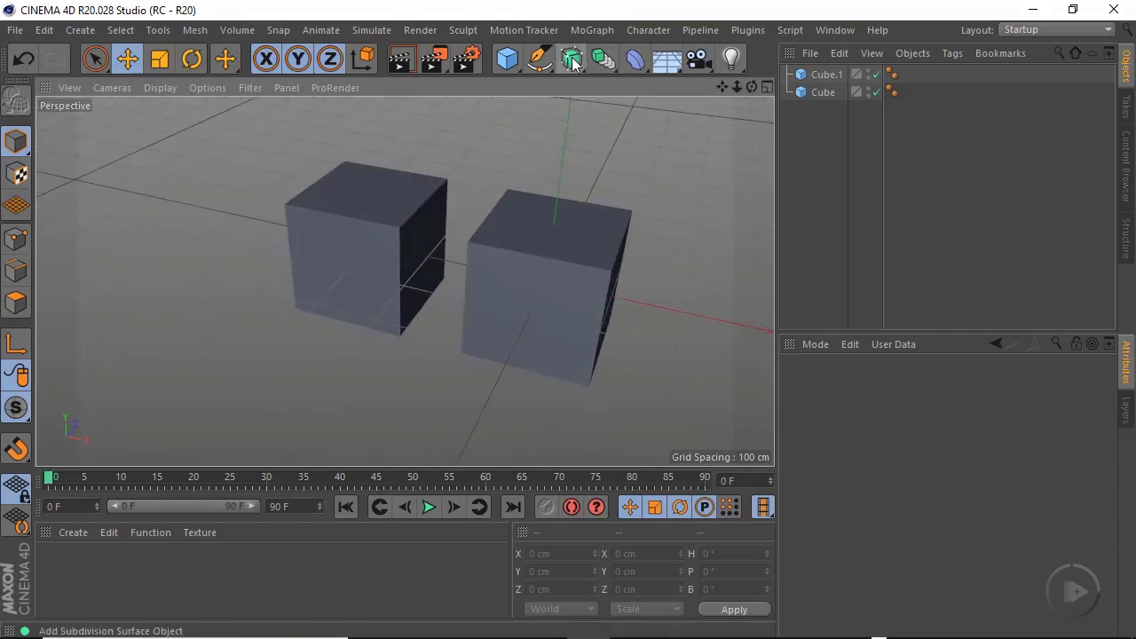
left_click_drag(574, 62, 664, 79)
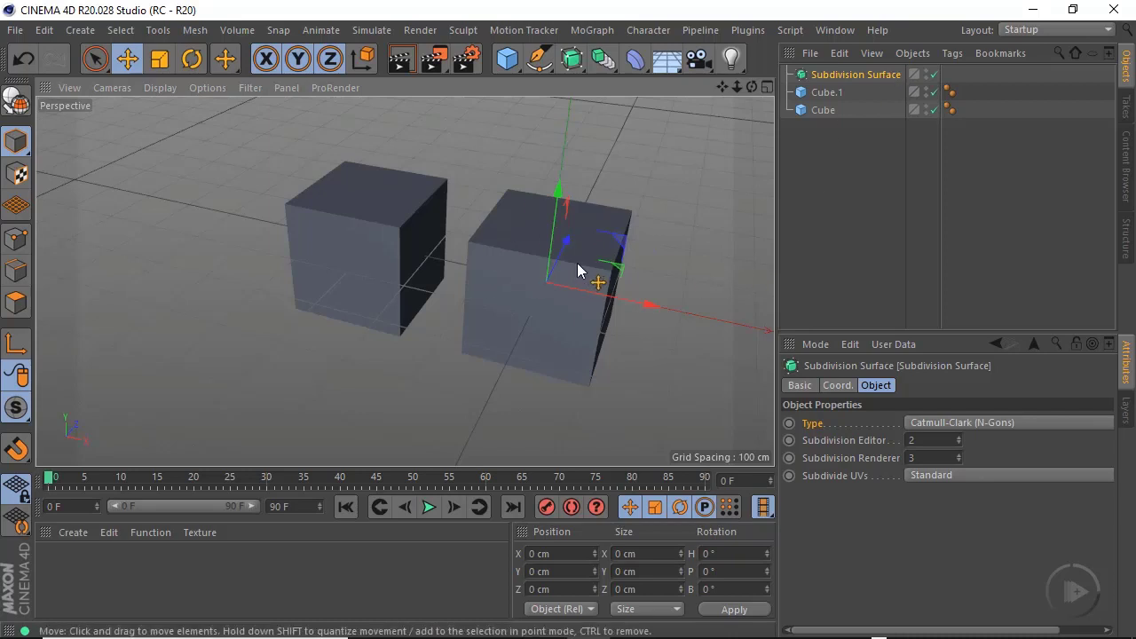
left_click_drag(825, 97, 853, 77)
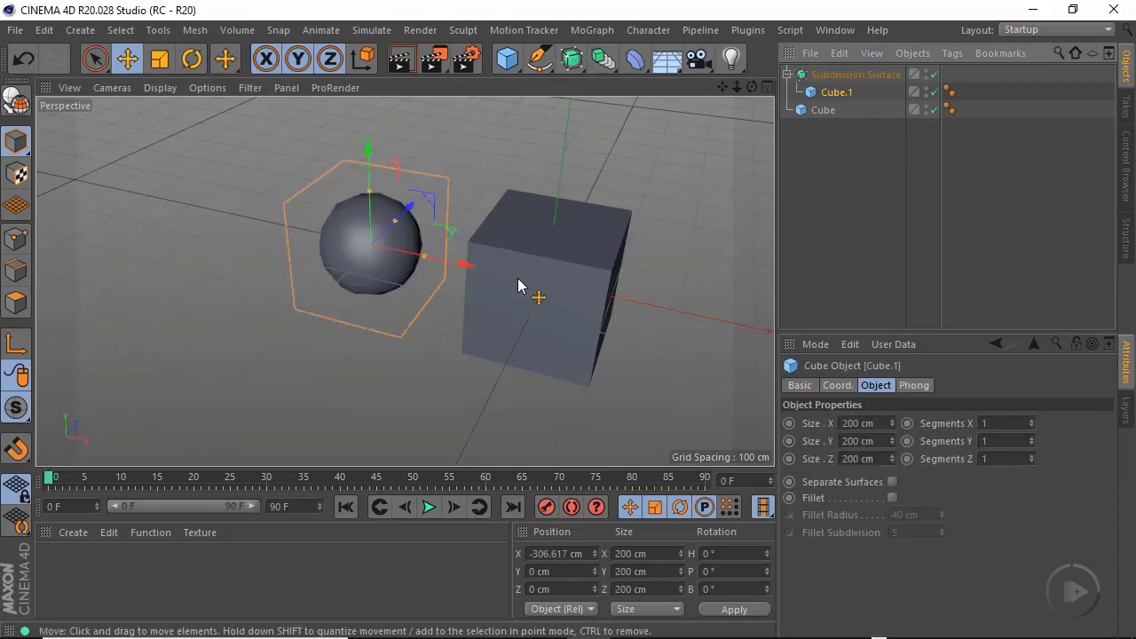
Inspect the smoothed cube and switch the viewport display to Gouraud Shading (Lines)
mouse_move(523, 287)
left_mouse_down("alt")
mouse_move(464, 282)
mouse_move(697, 246)
mouse_move(275, 269)
mouse_move(474, 264)
mouse_move(517, 292)
mouse_move(535, 269)
left_mouse_up("alt")
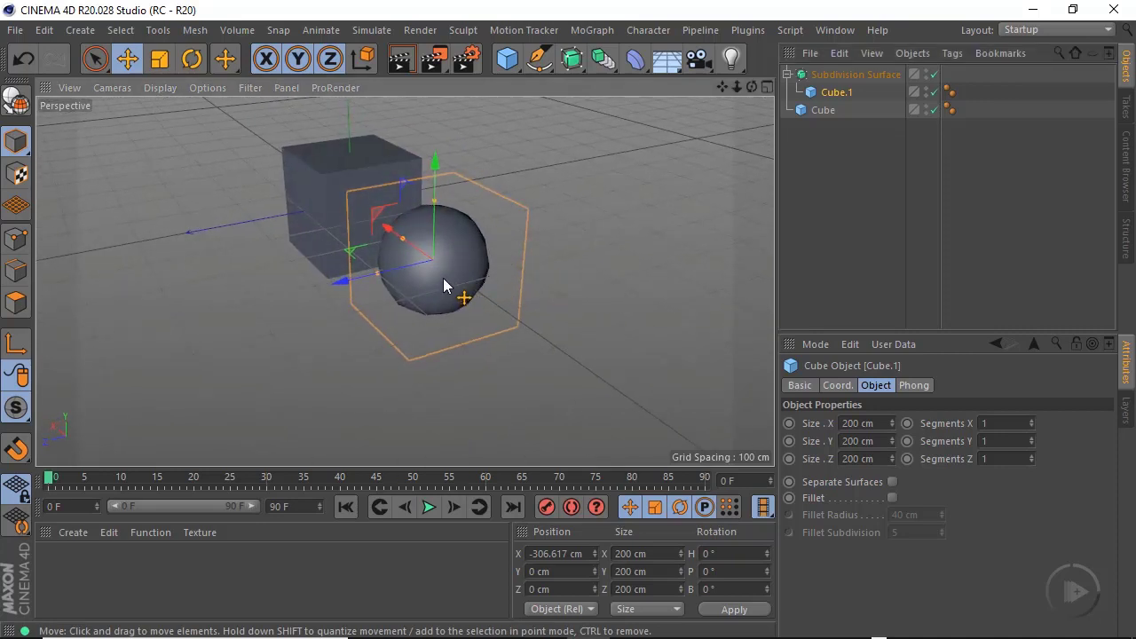
scroll(457, 232, "up", 3)
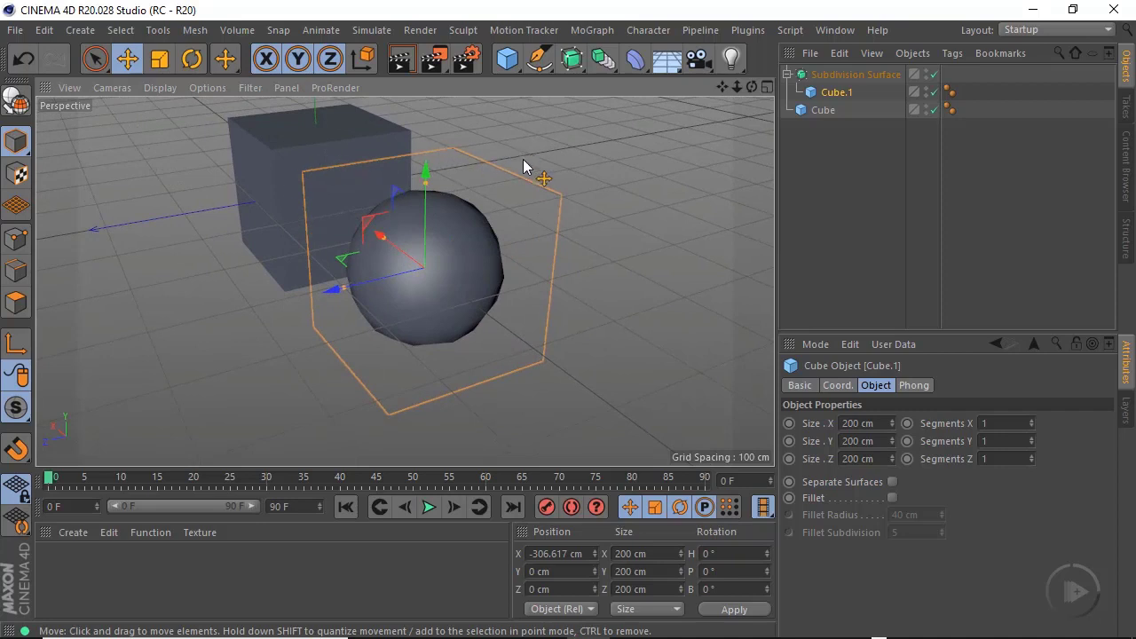
left_click_drag(380, 228, 417, 246, "alt")
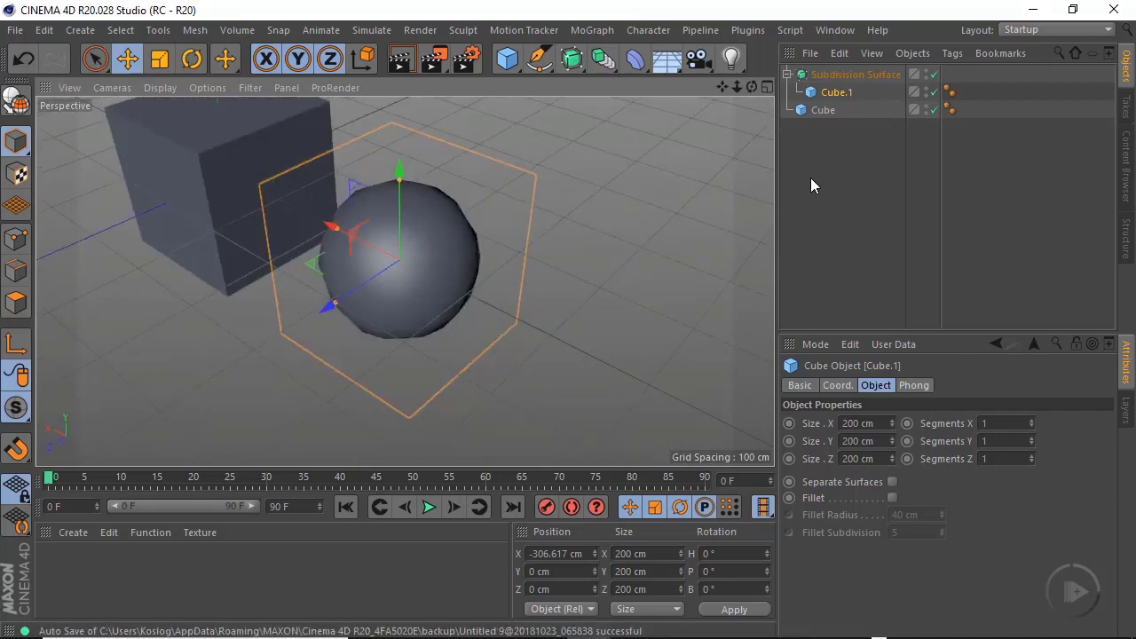
left_click_drag(441, 280, 362, 215, "alt")
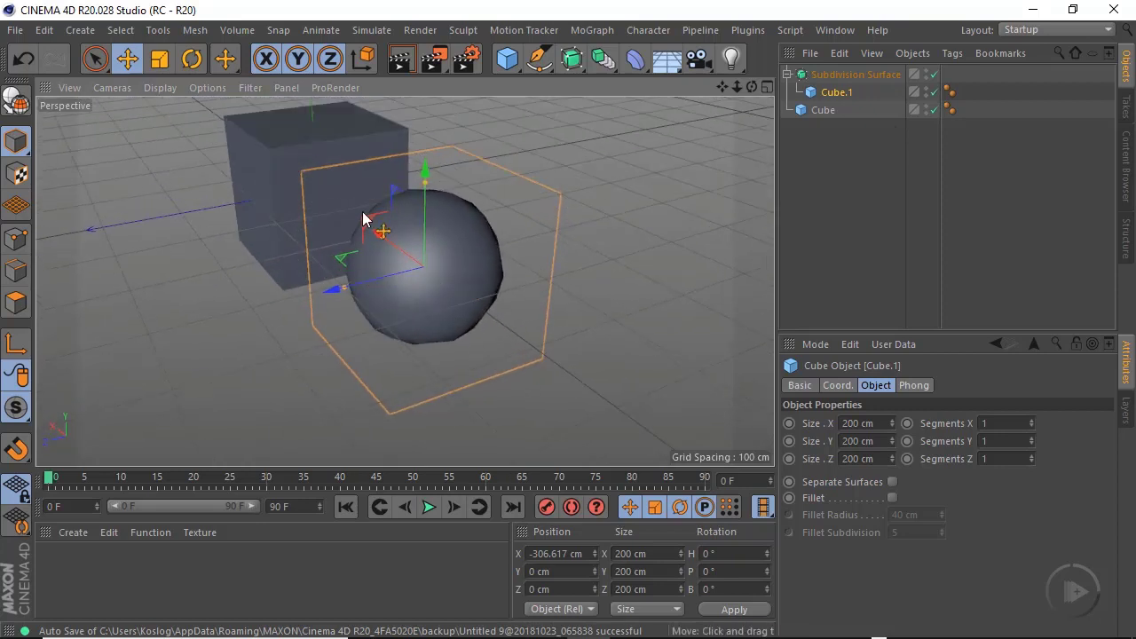
left_click(164, 87)
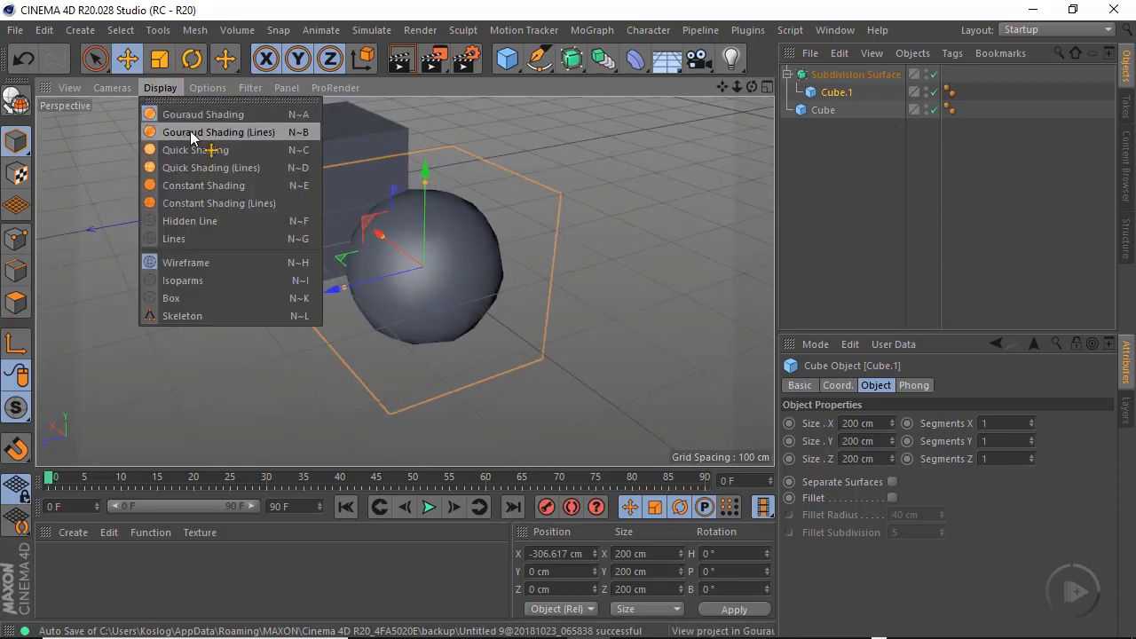
left_click(188, 132)
left_click_drag(435, 332, 395, 306, "alt")
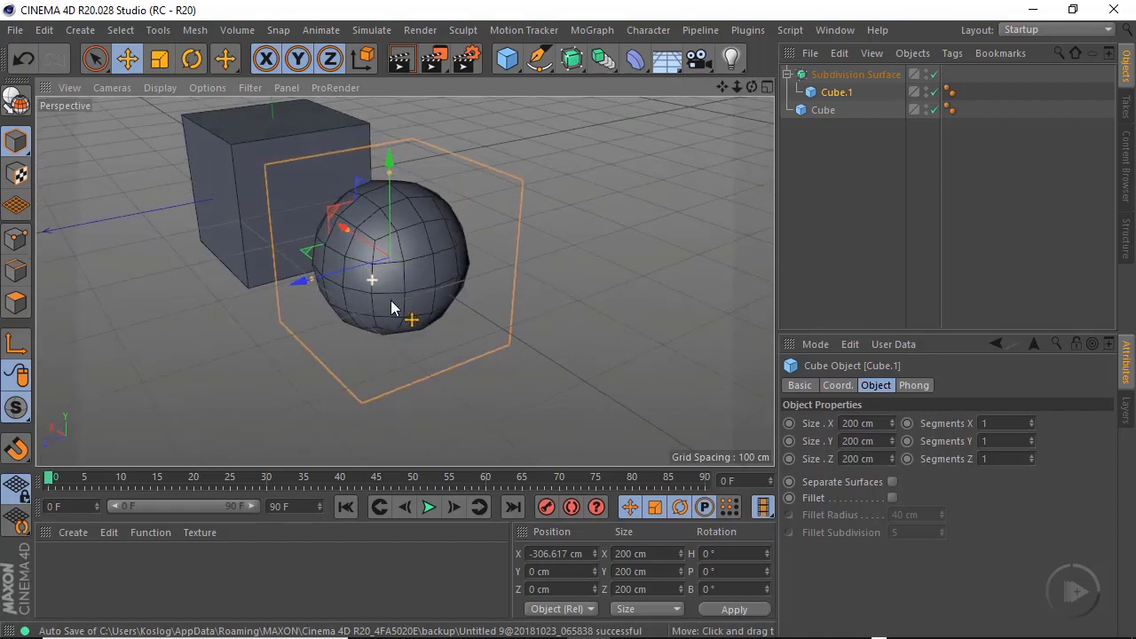
Set the Subdivision Surface type to OpenSubdiv Catmull-Clark (Adaptive) and inspect the mesh on the sphere
left_click(833, 73)
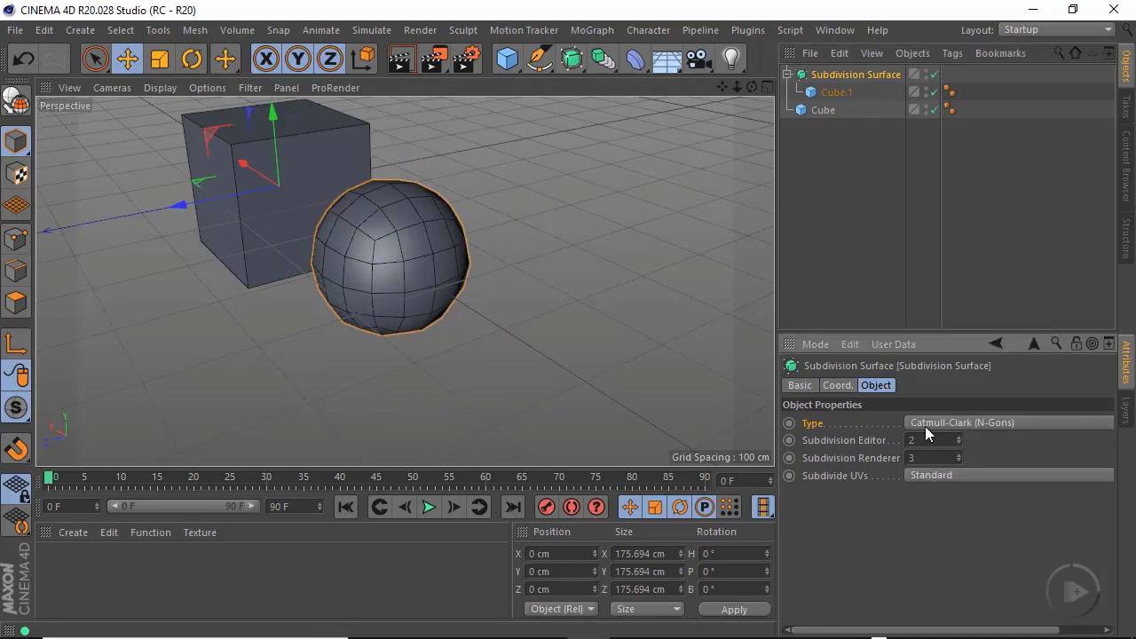
left_click(985, 423)
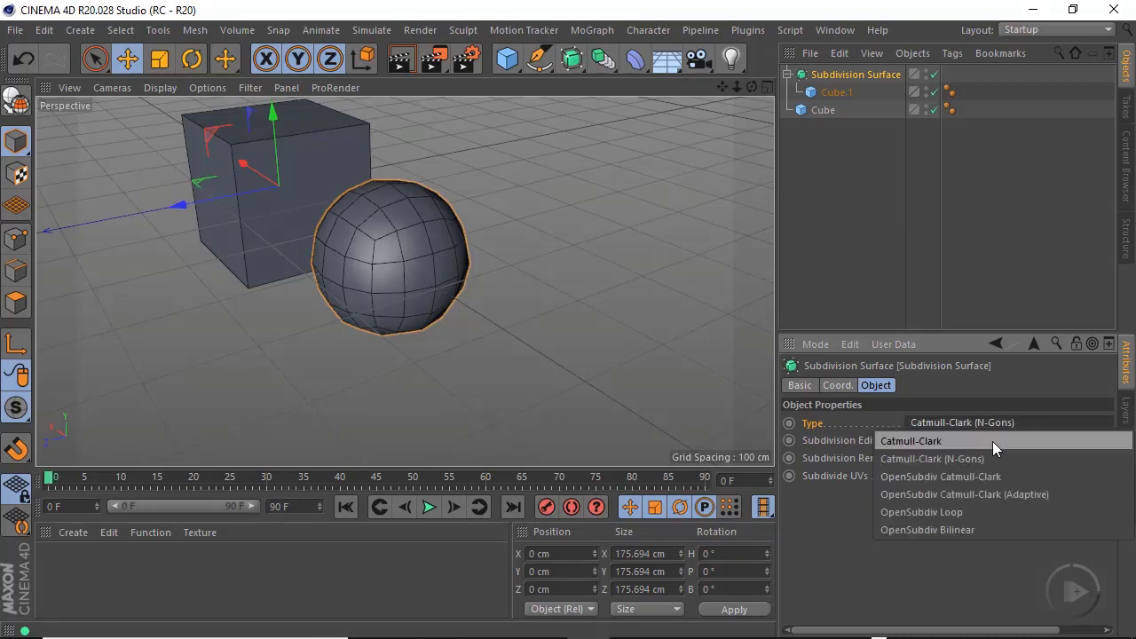
left_click(941, 494)
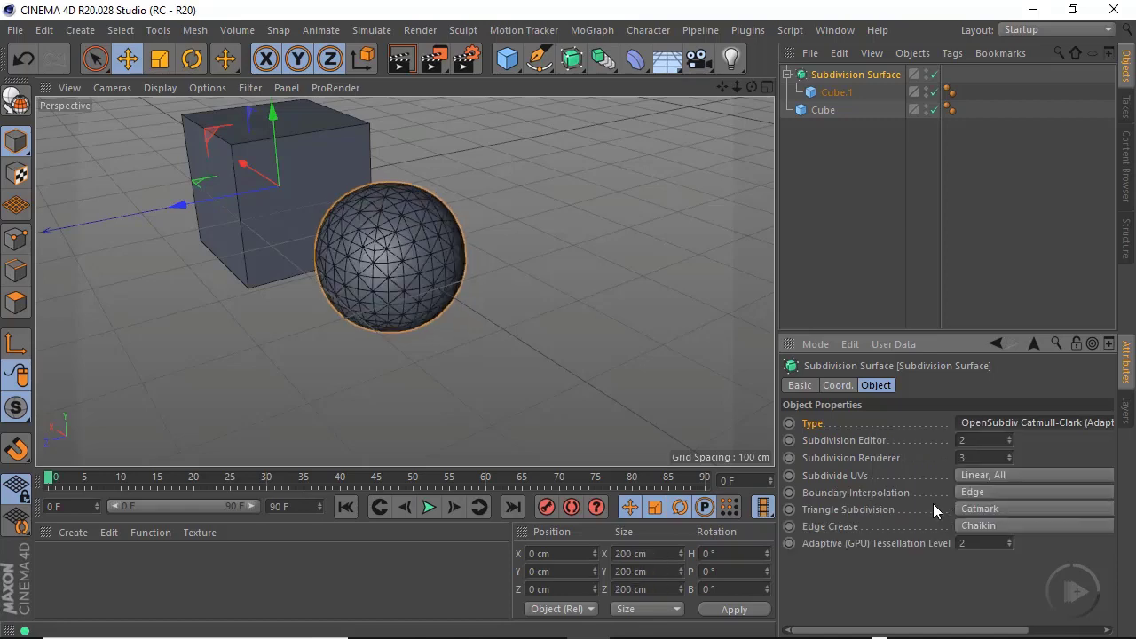
scroll(391, 242, "up", 5)
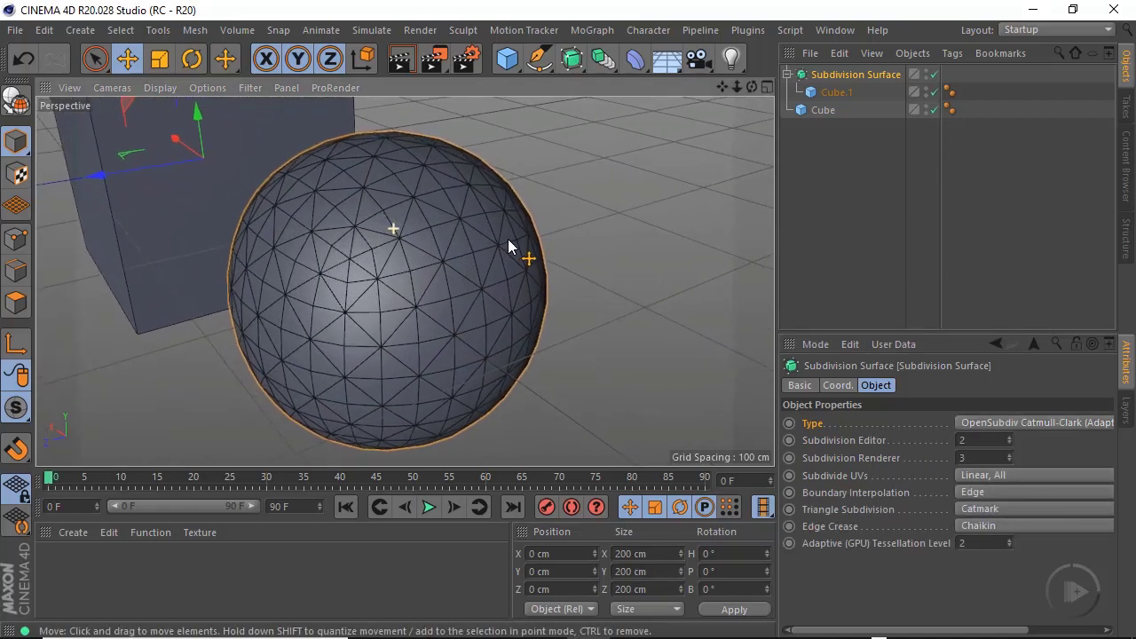
Set the Subdivision Surface type to Catmull-Clark (N-Gons) and inspect the resulting mesh
left_click(996, 423)
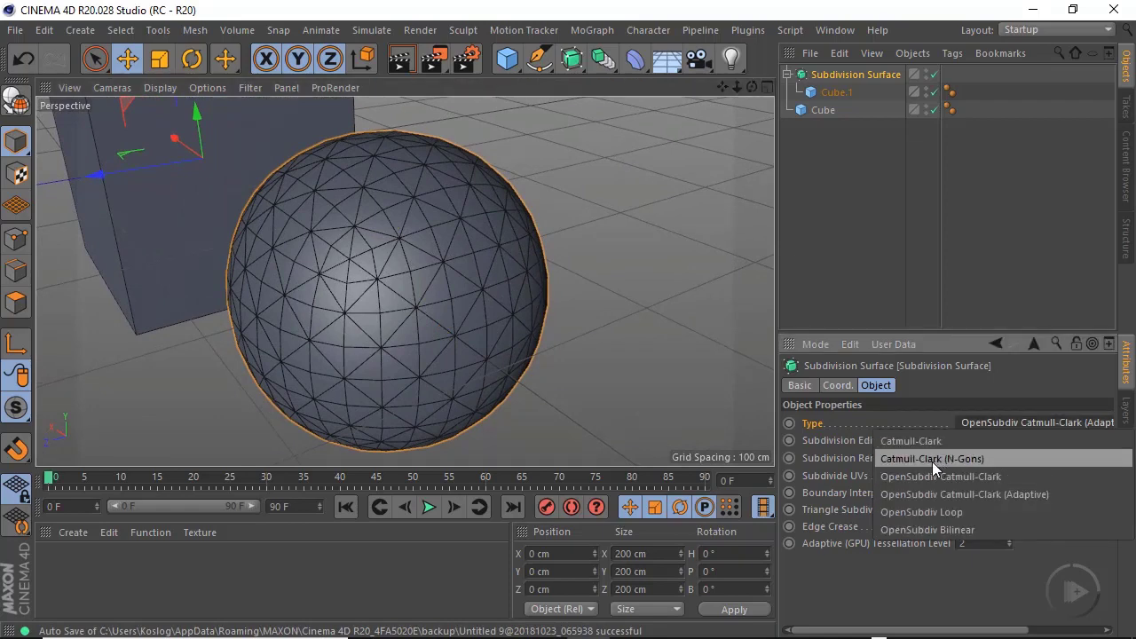
left_click(958, 459)
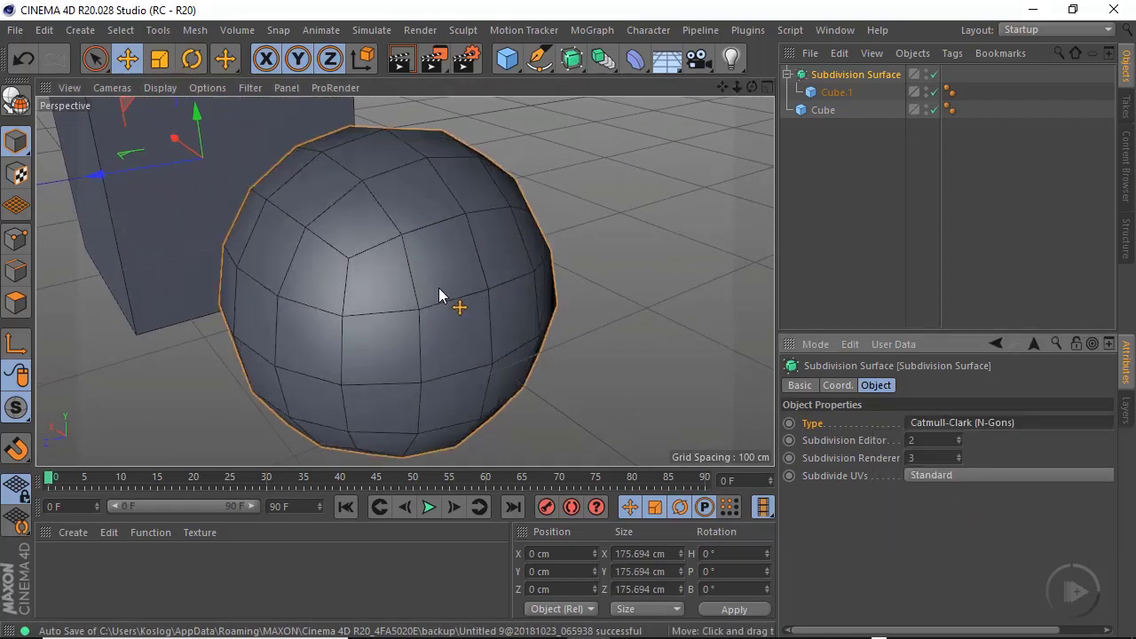
scroll(420, 308, "down", 3)
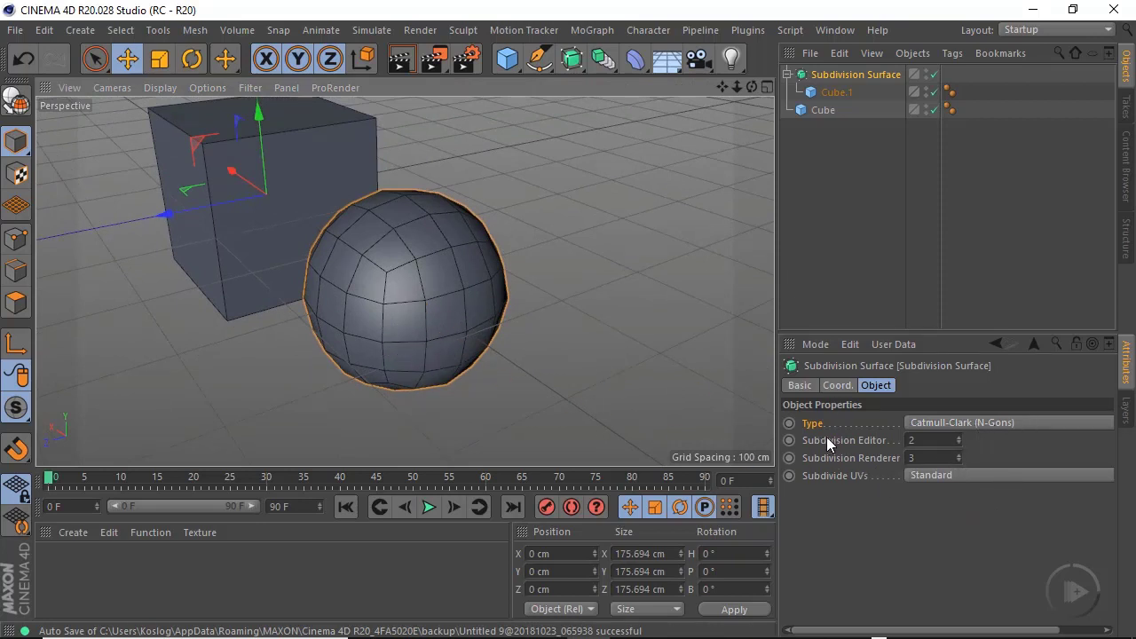
Set the Subdivision Surface's Subdivision Editor to 1 and inspect the coarse mesh from several angles
left_click(856, 441)
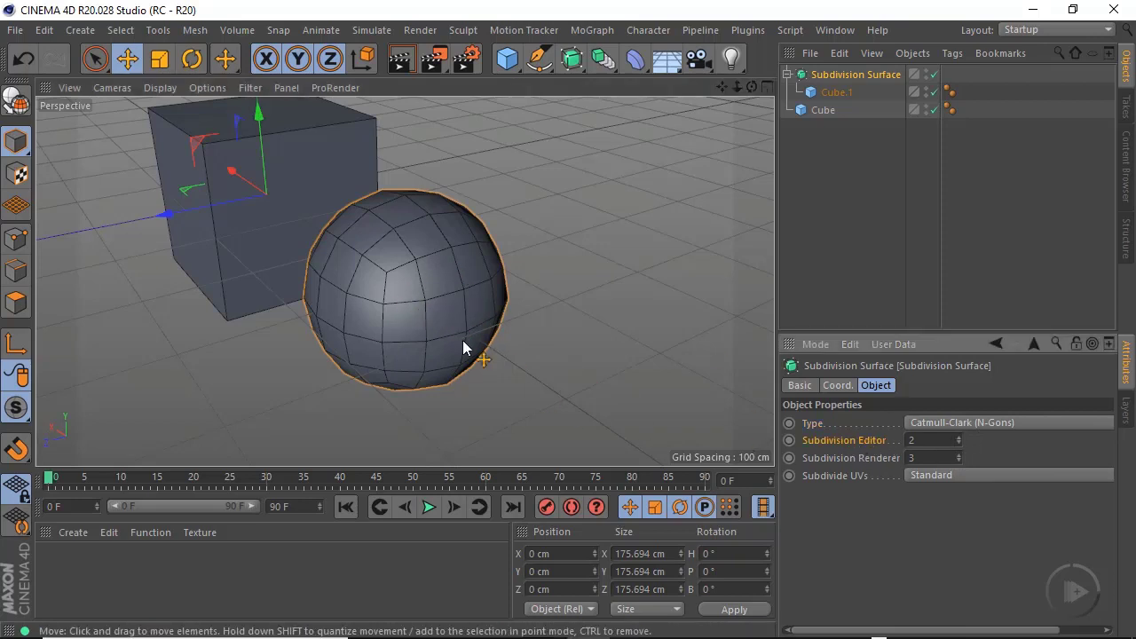
right_click_drag(419, 283, 461, 280, "alt")
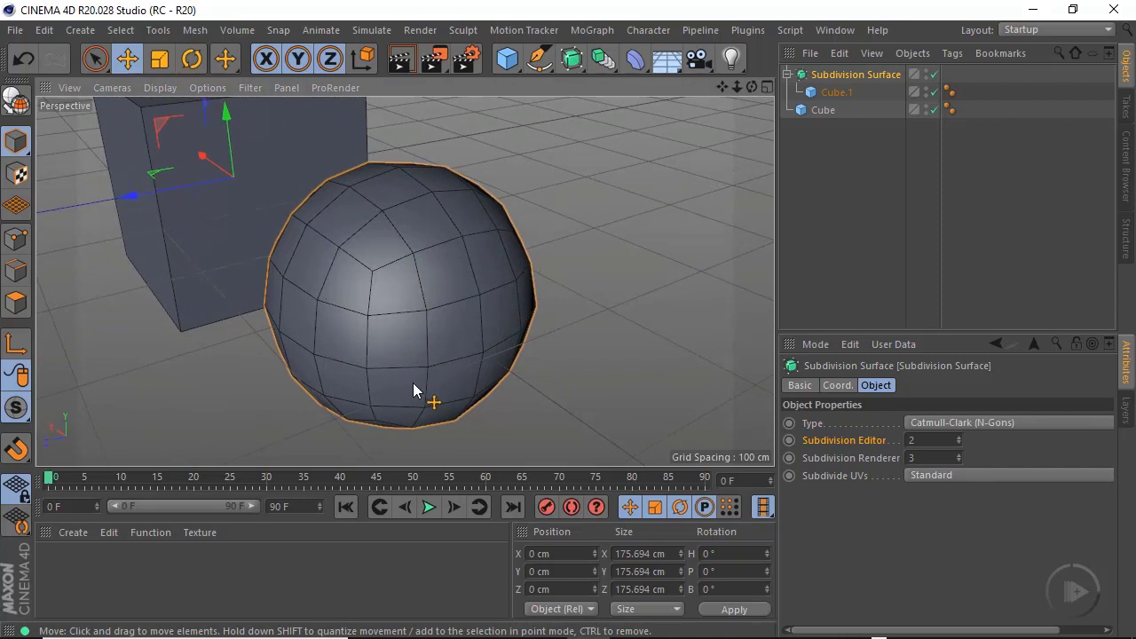
left_click(959, 444)
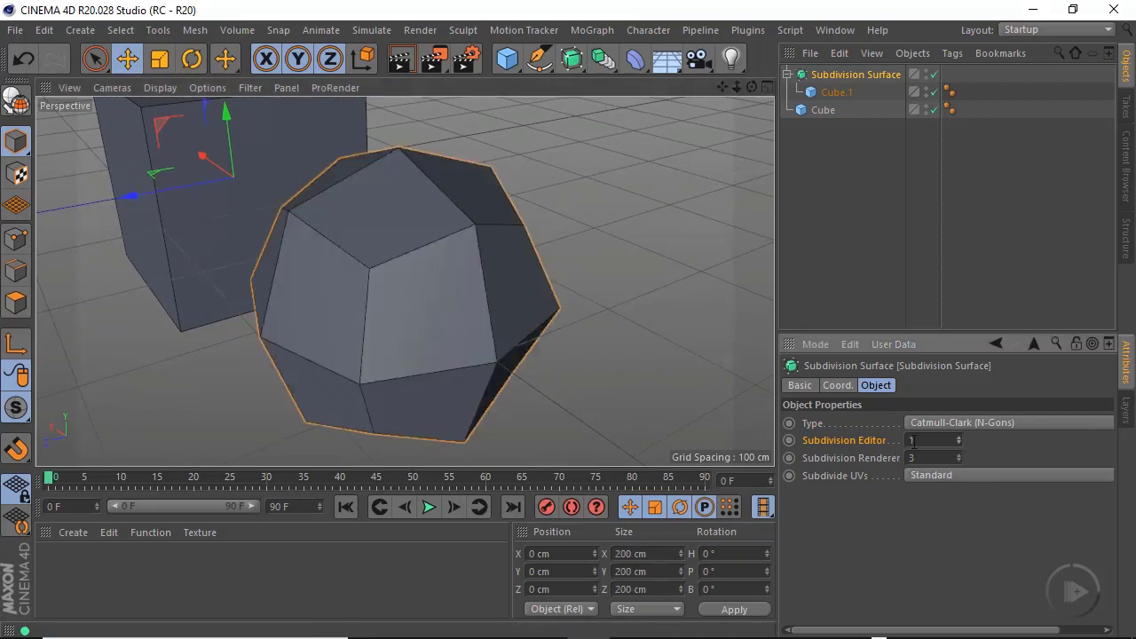
left_click_drag(436, 337, 452, 240, "alt")
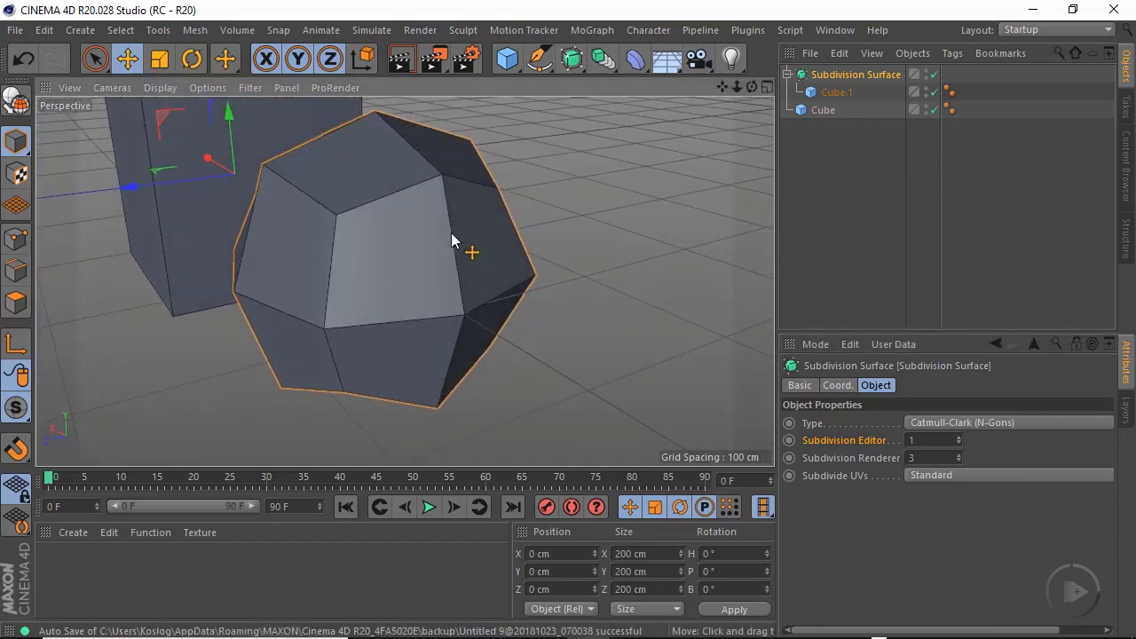
left_click_drag(436, 324, 751, 234, "alt")
Make Cube.1 editable and select one of its side faces in polygon mode
left_click(835, 93)
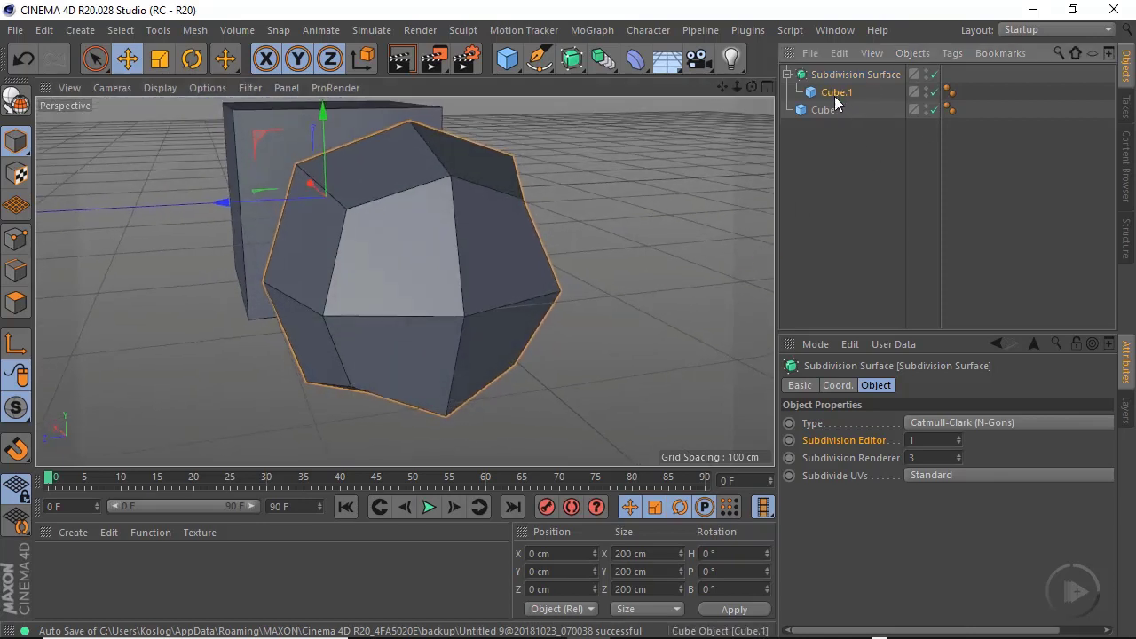
left_click(16, 100)
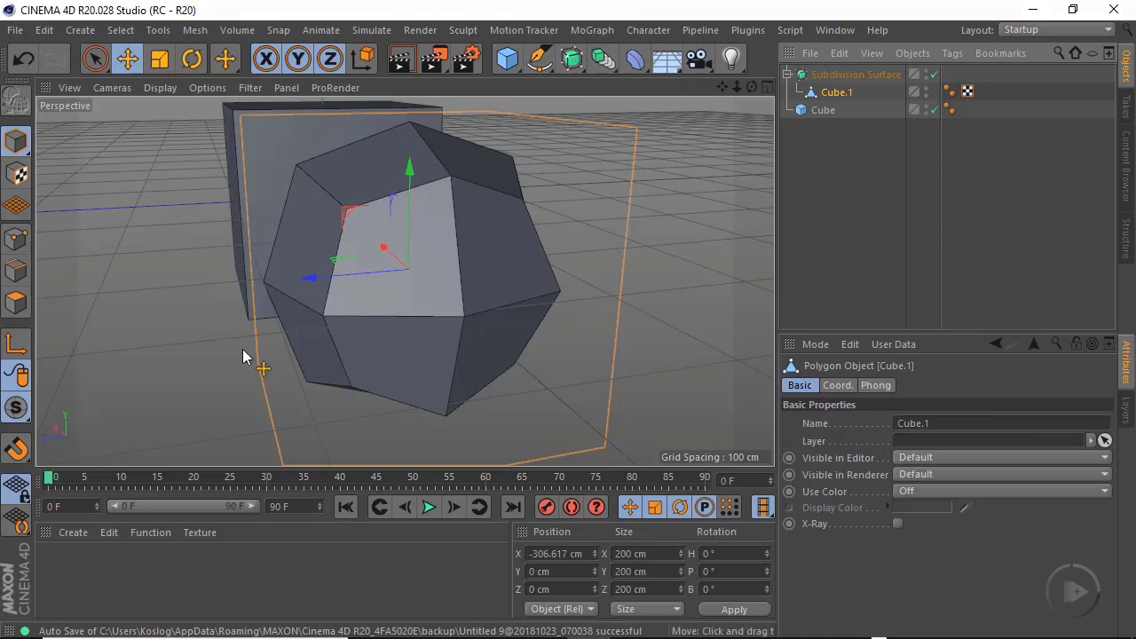
left_click(16, 303)
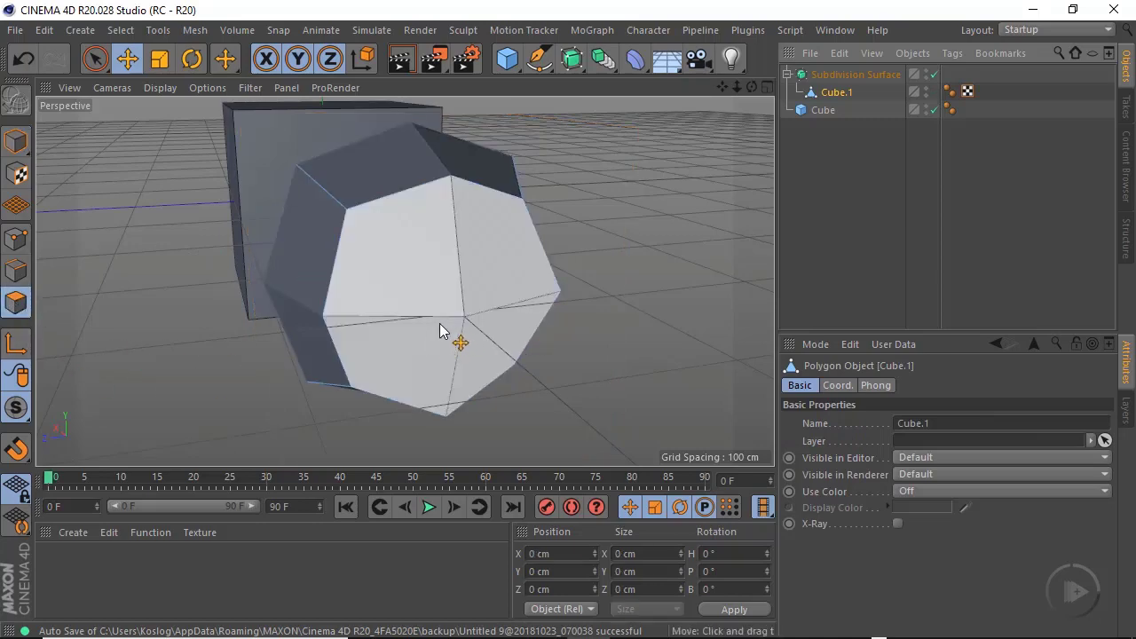
left_click_drag(440, 323, 508, 346, "alt")
left_click(423, 304)
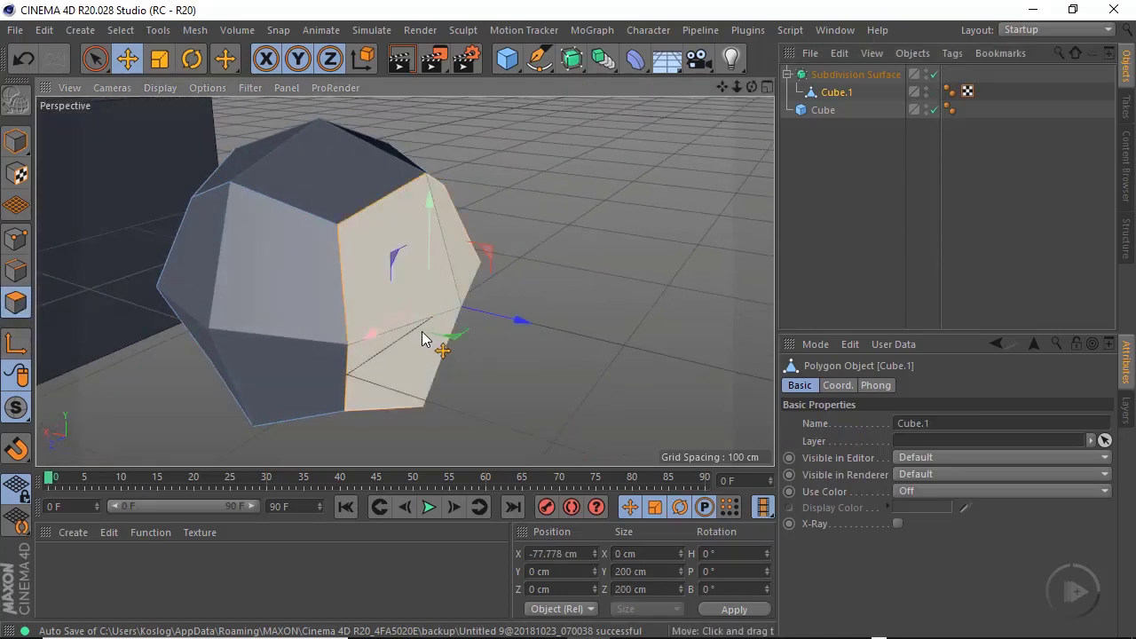
left_click_drag(429, 329, 291, 337, "alt")
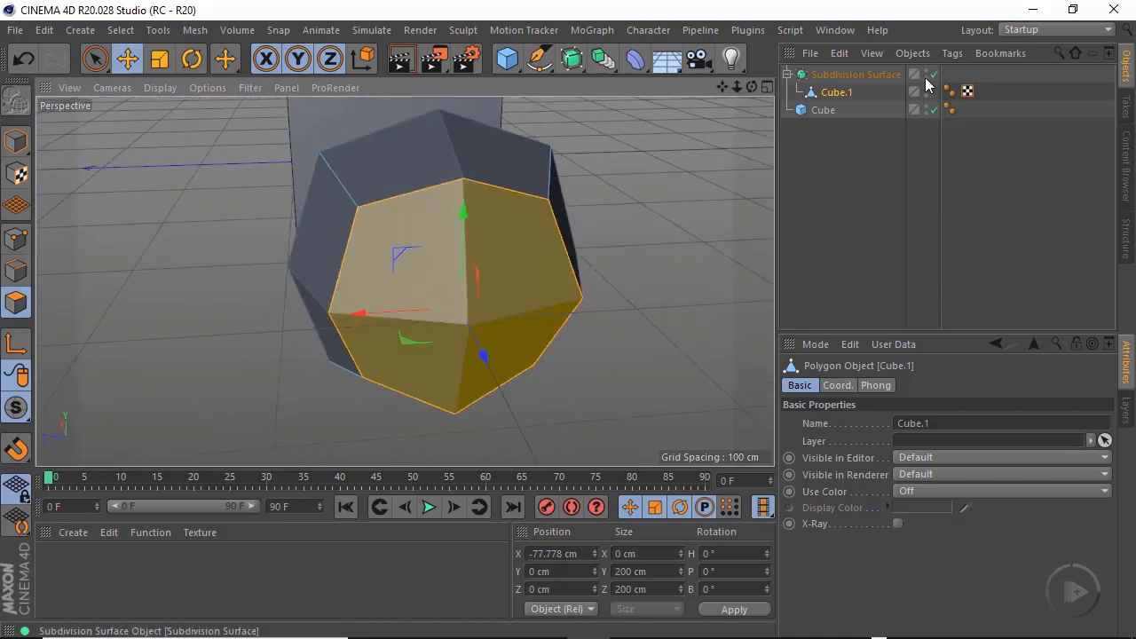
Turn the Subdivision Surface off and back on to compare the selected face before and after smoothing
left_click(935, 74)
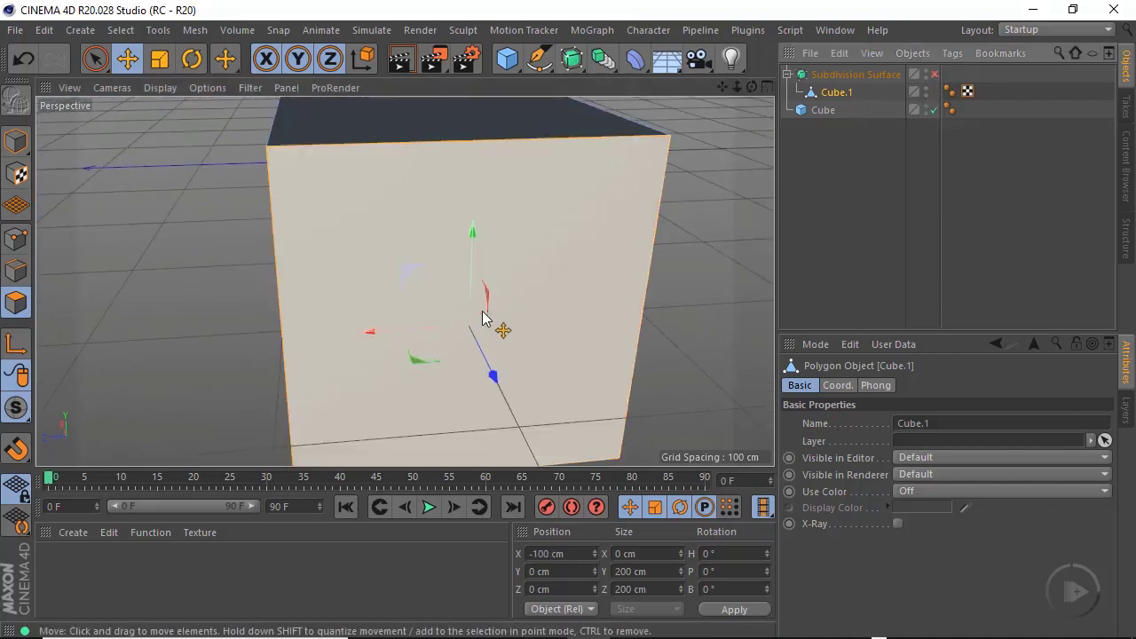
left_click_drag(484, 323, 521, 338, "alt")
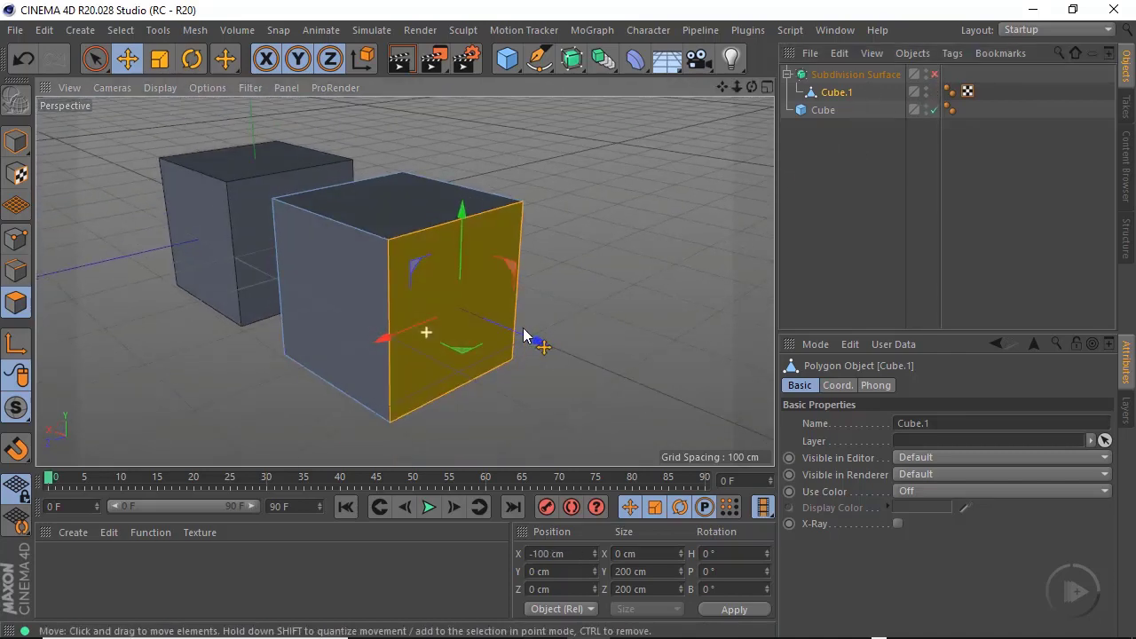
left_click(477, 329)
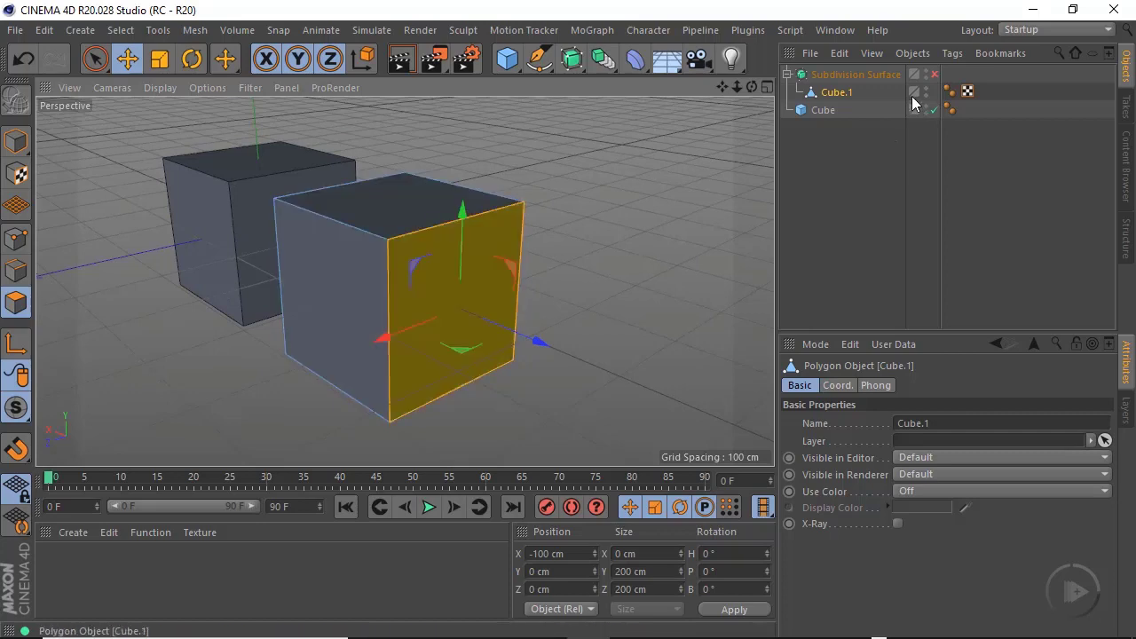
left_click(935, 74)
scroll(507, 310, "up", 5)
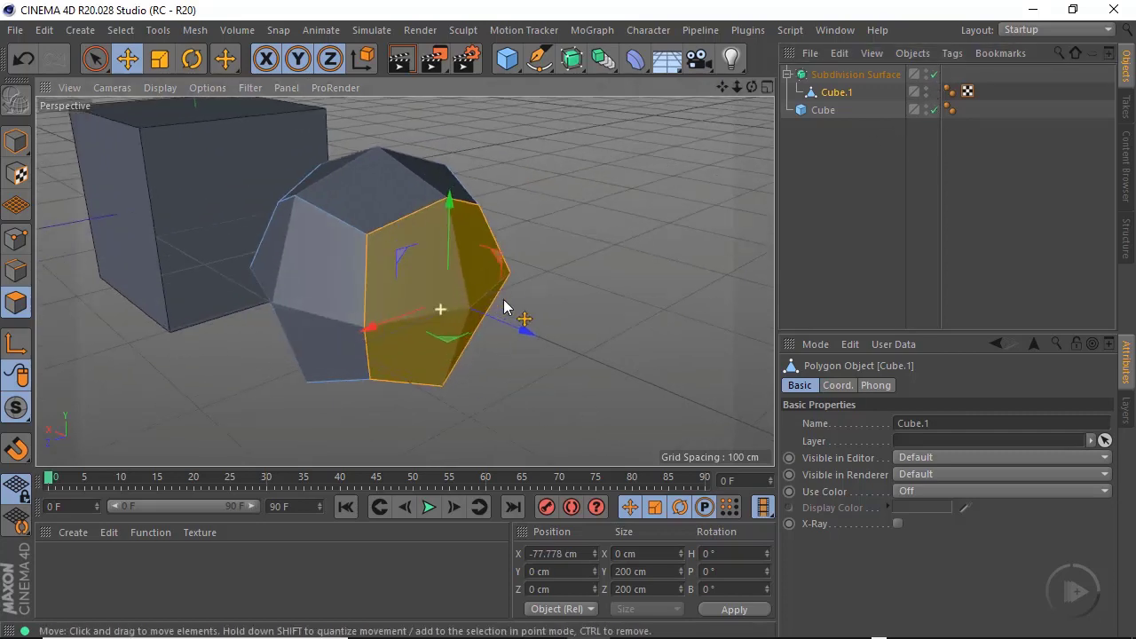
left_click_drag(477, 324, 441, 302, "alt")
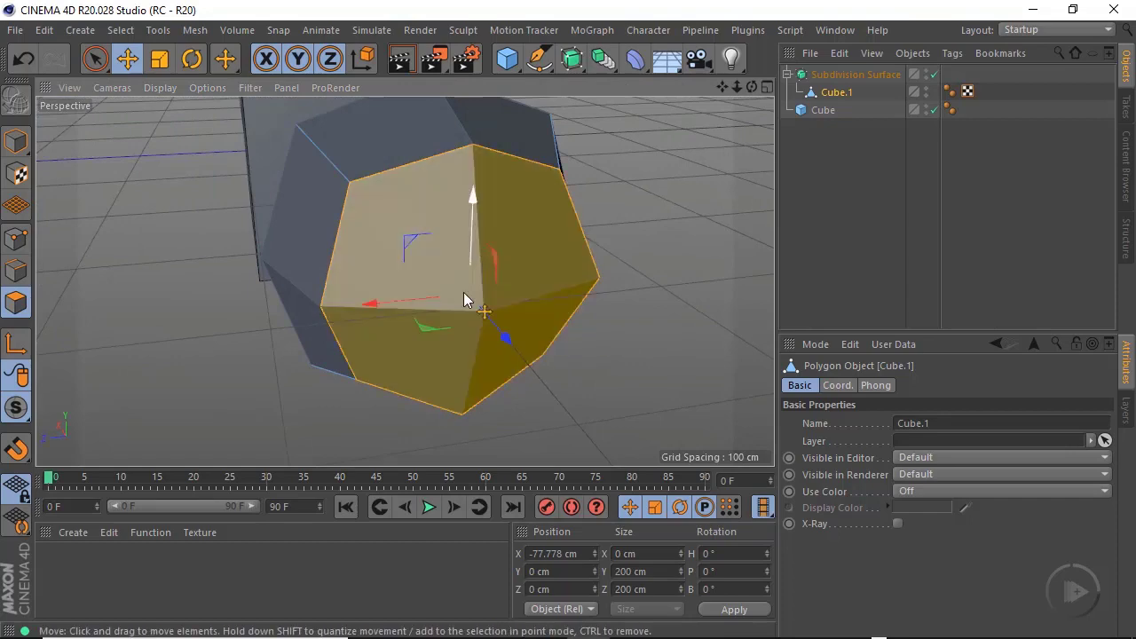
Show the Right view at full size and examine the outline of the smoothed cube up close
middle_click(616, 369)
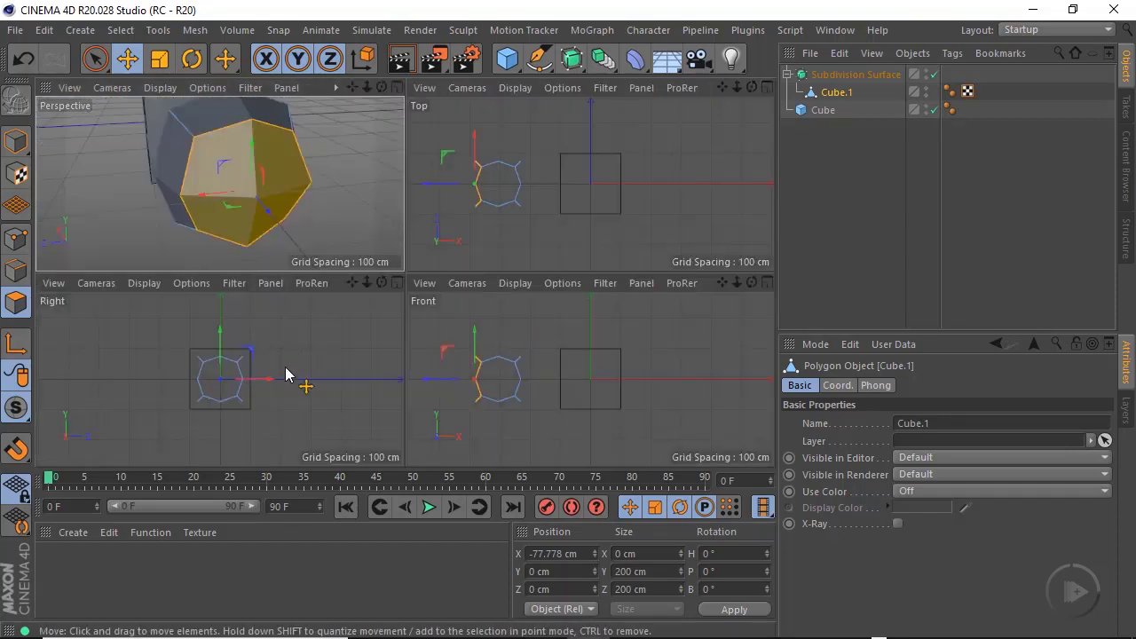
middle_click(324, 376)
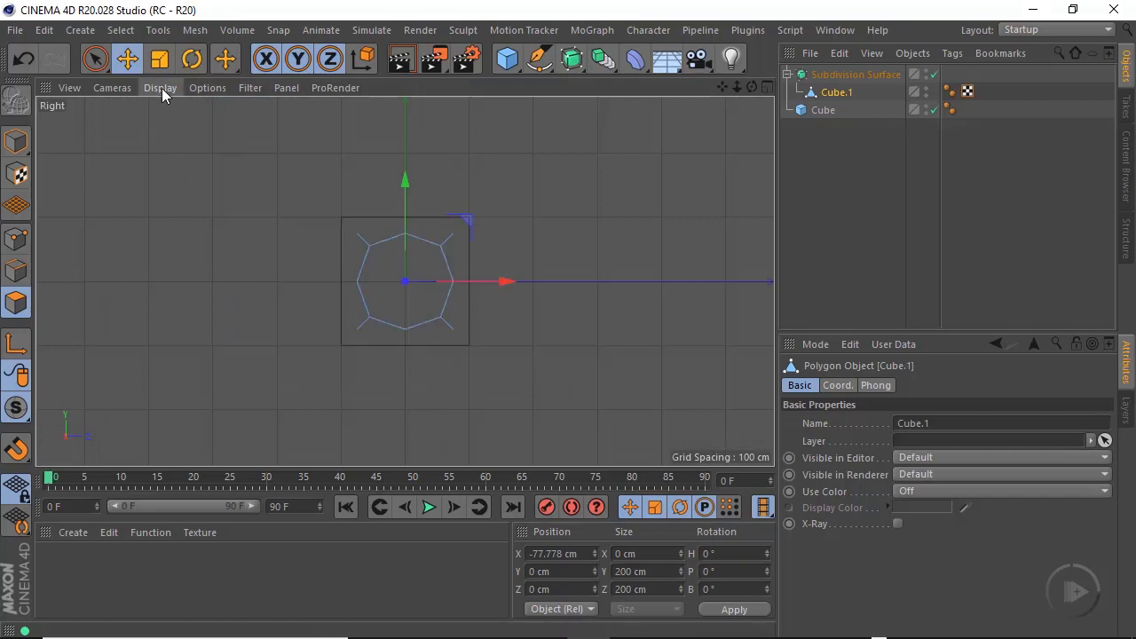
left_click(162, 88)
left_click(188, 263)
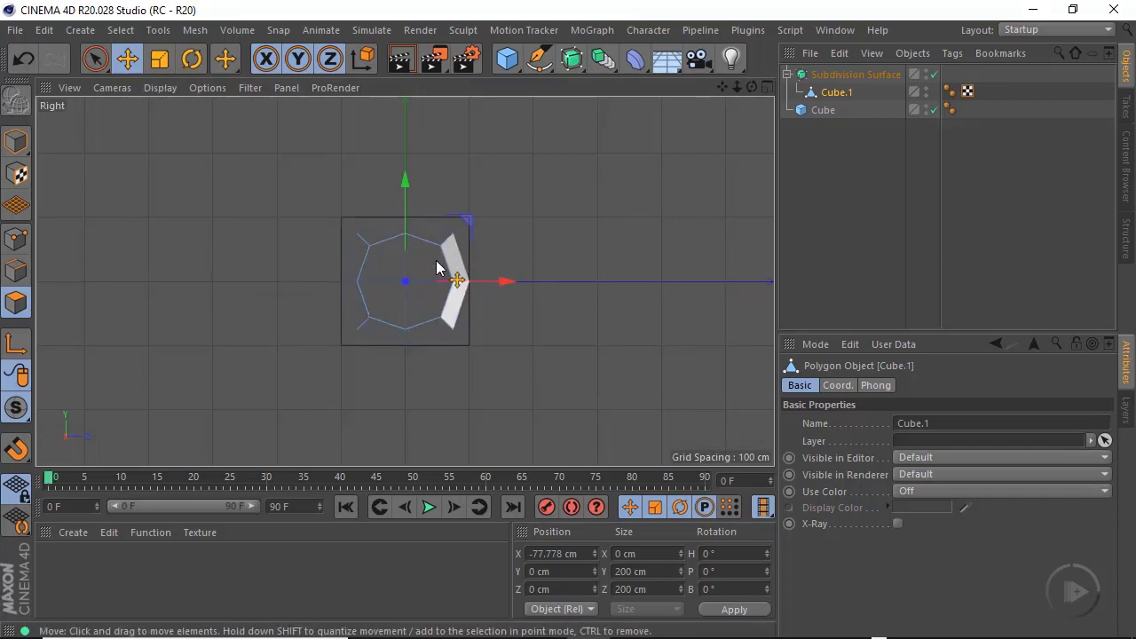
scroll(422, 295, "up", 5)
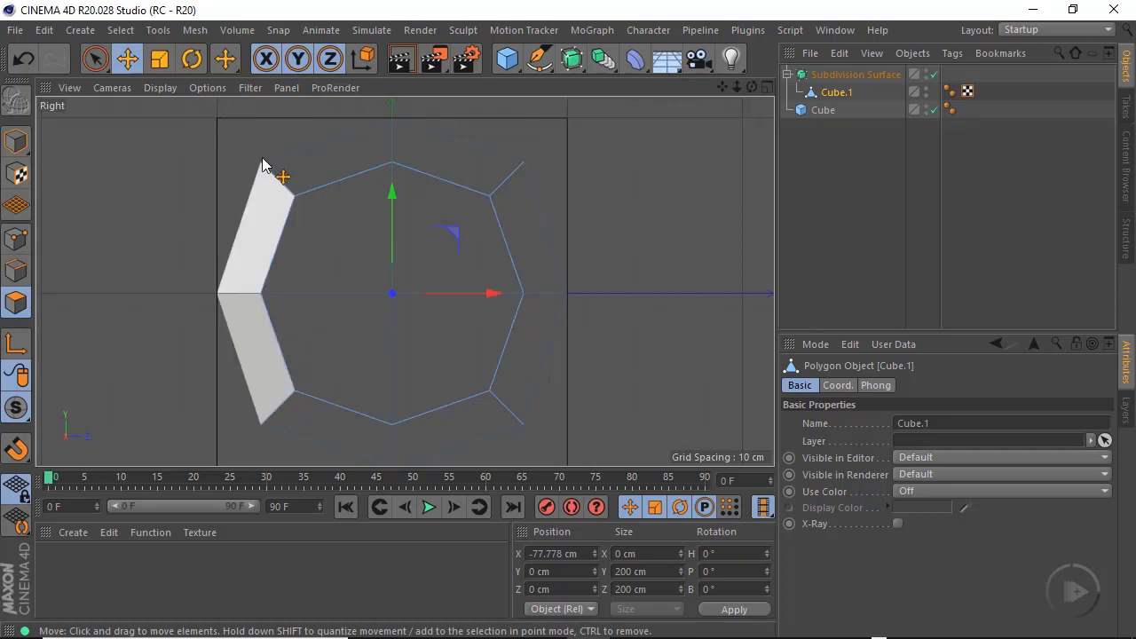
key("Delete")
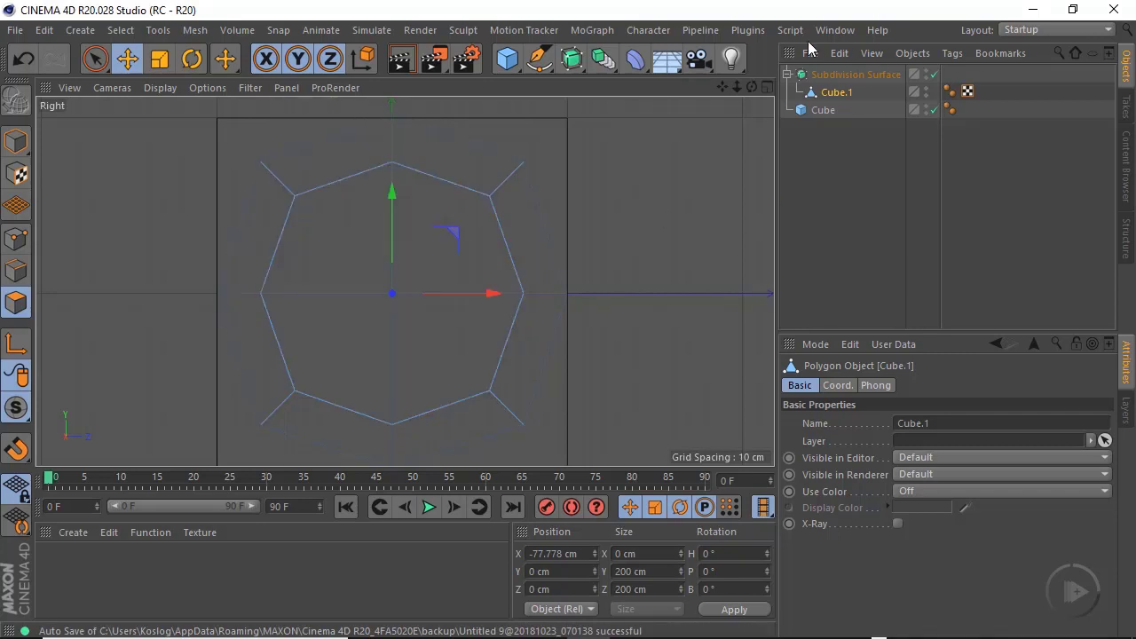
Set the Subdivision Surface's Subdivision Editor to 2 and inspect the finer mesh in the Right and Perspective views
left_click(838, 75)
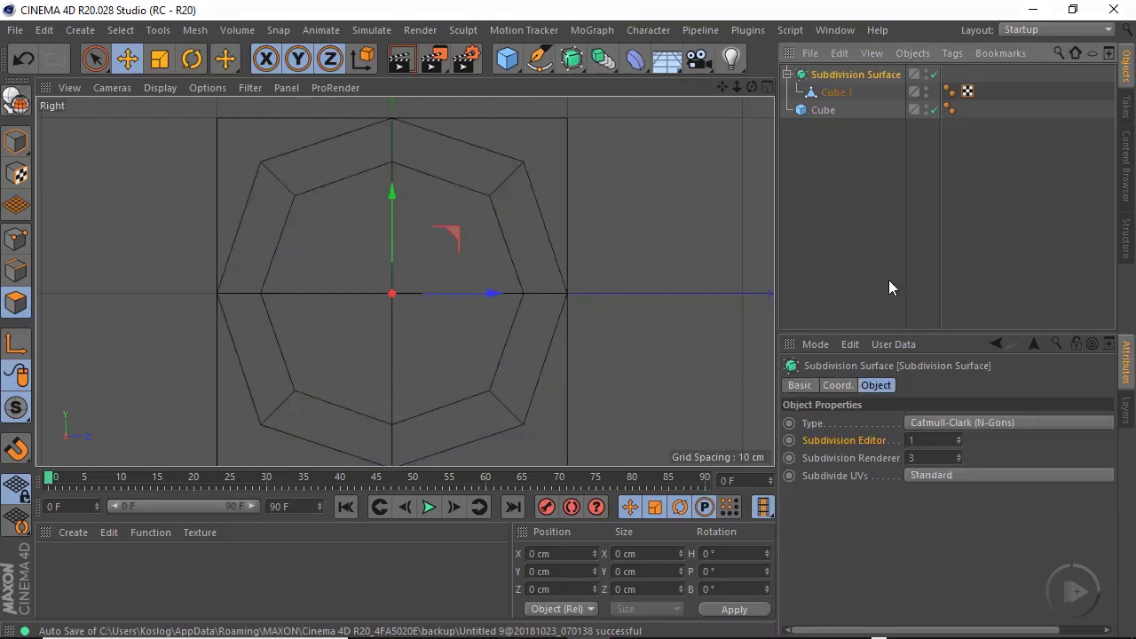
left_click(959, 437)
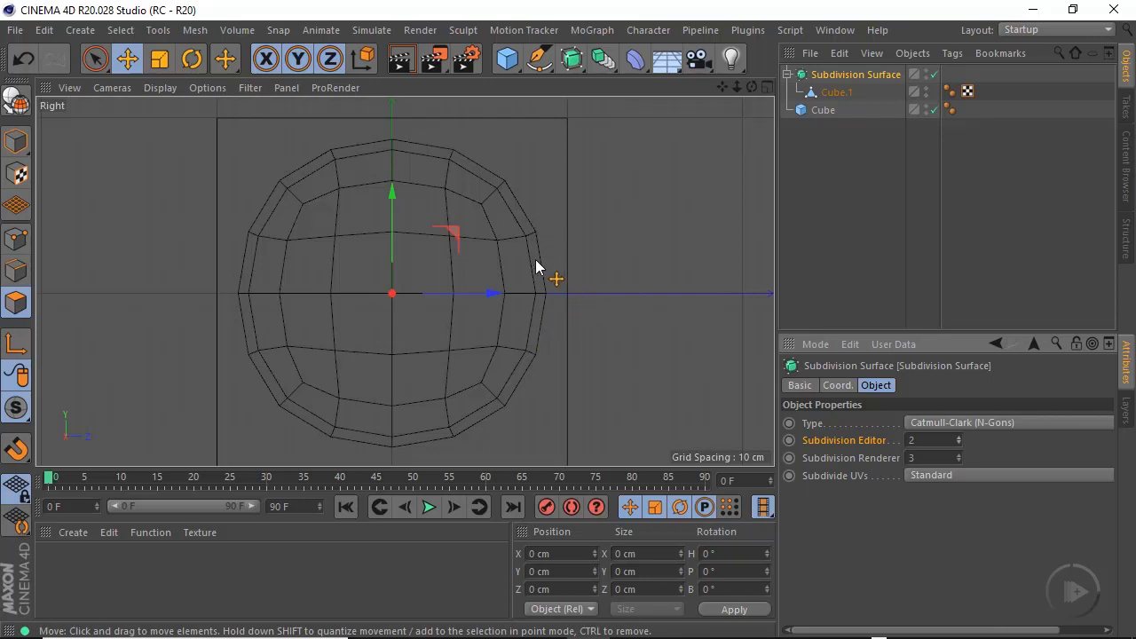
middle_click(669, 142)
middle_click(345, 206)
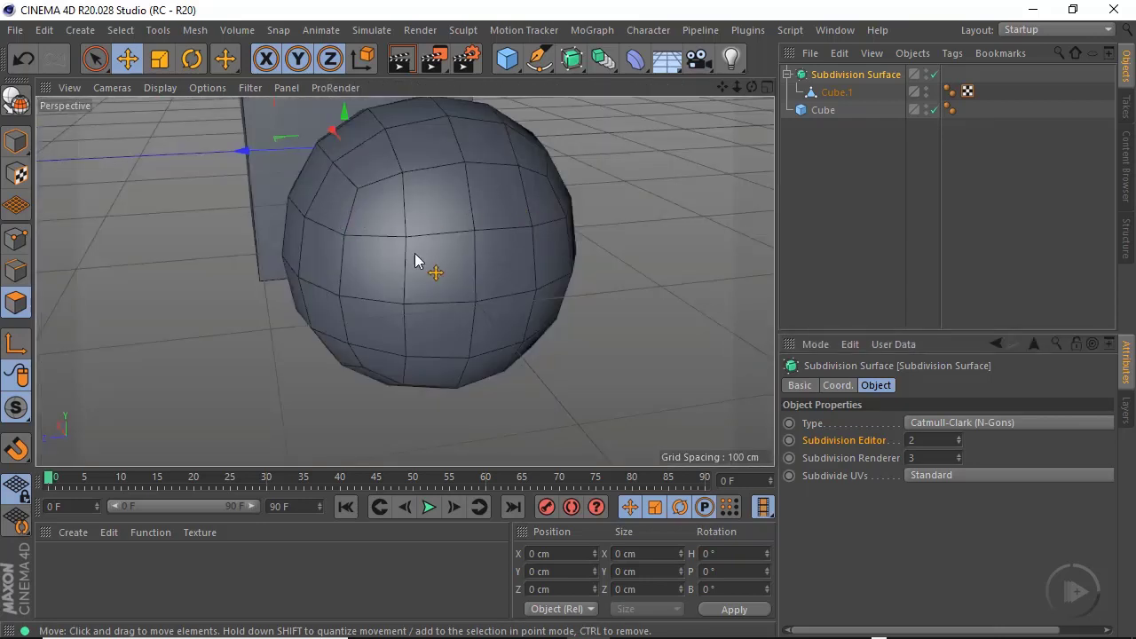
left_click_drag(415, 260, 393, 338, "alt")
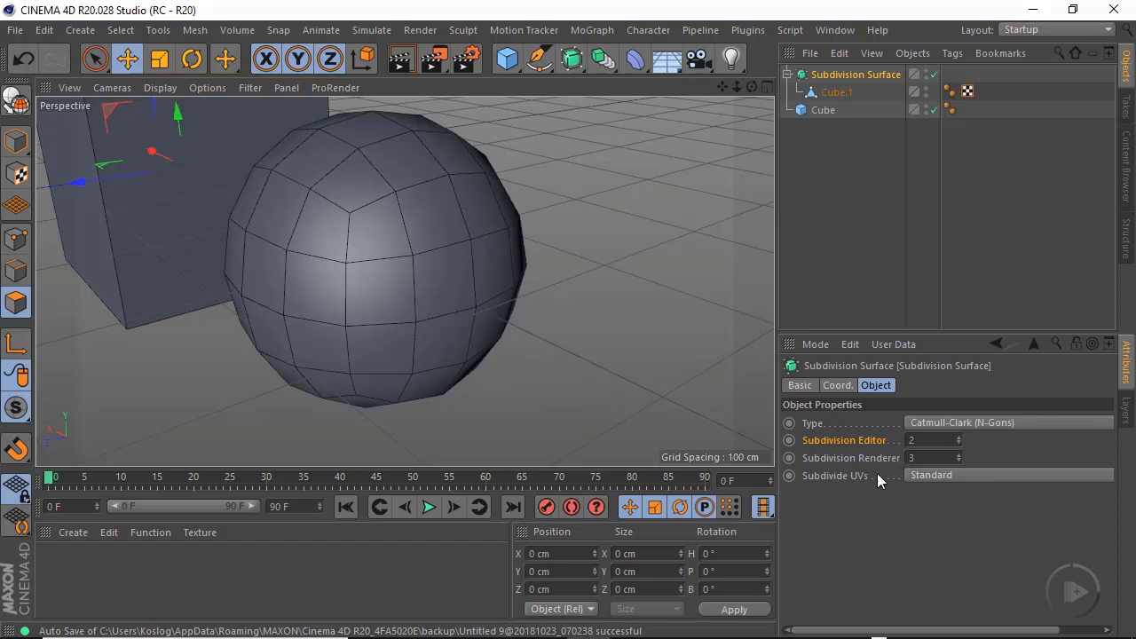
Set the Subdivision Surface's Subdivision Editor to 1 and its Subdivision Renderer to 5
left_click(959, 444)
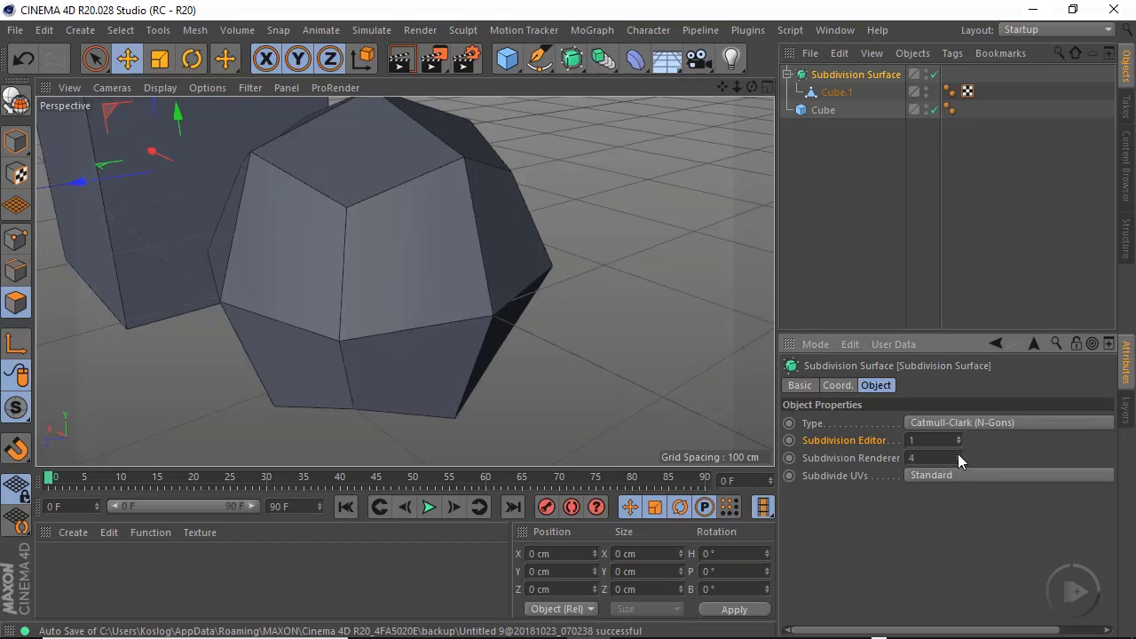
left_click(958, 461)
scroll(434, 292, "down", 2)
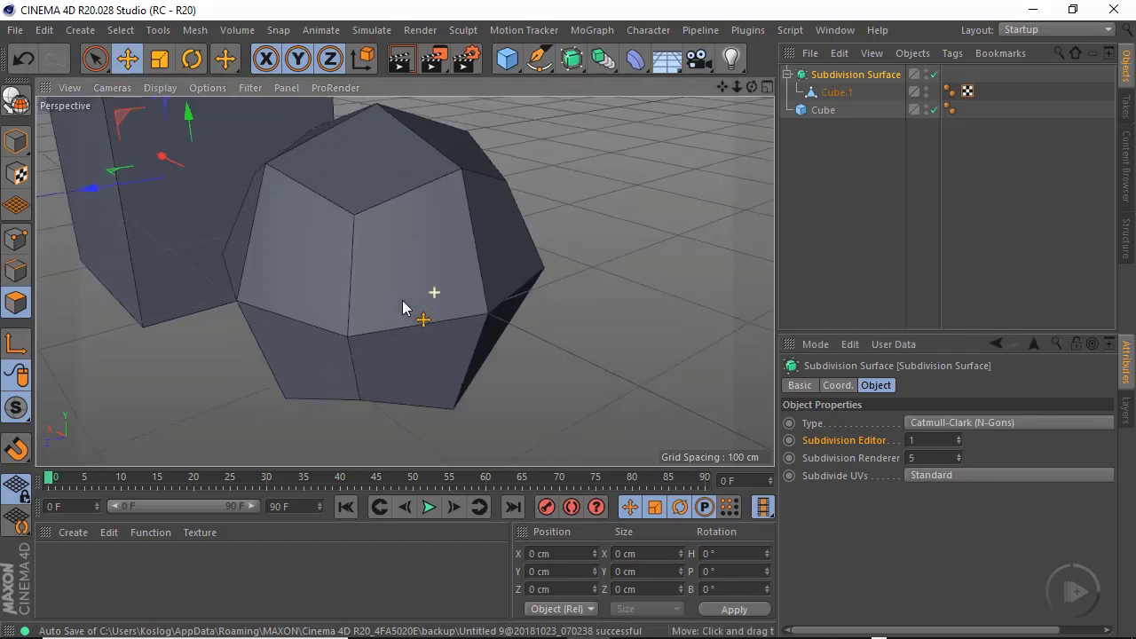
left_click_drag(421, 309, 406, 334, "alt")
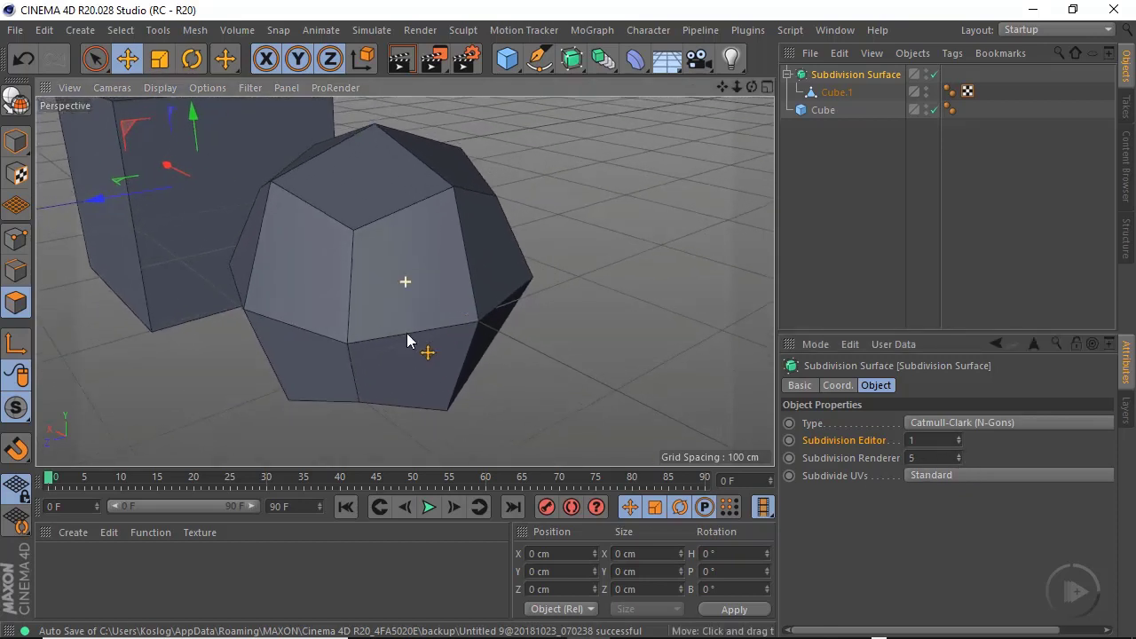
Render the scene in the viewport and in the Picture Viewer to compare smoothness, and close the Picture Viewer
left_click(400, 58)
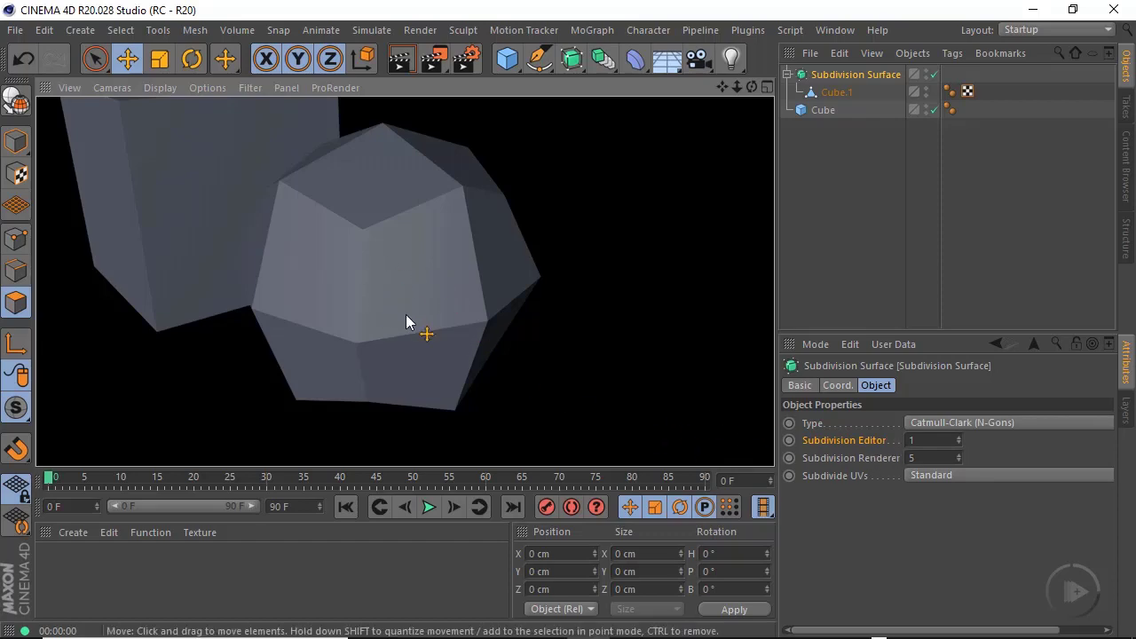
left_click(434, 59)
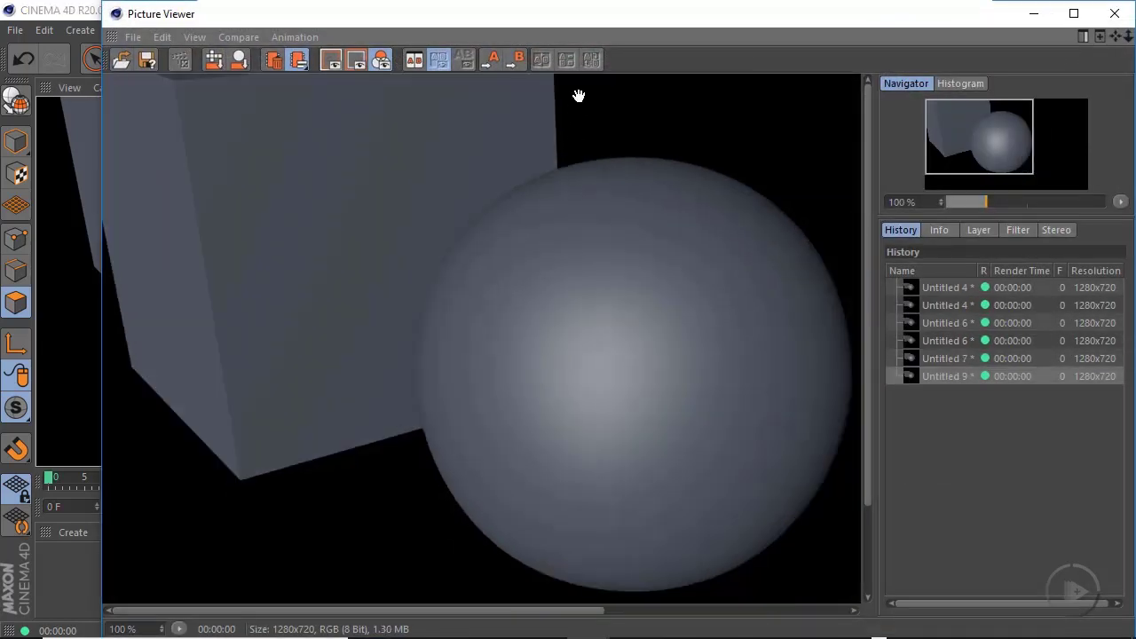
left_click_drag(606, 20, 513, 20)
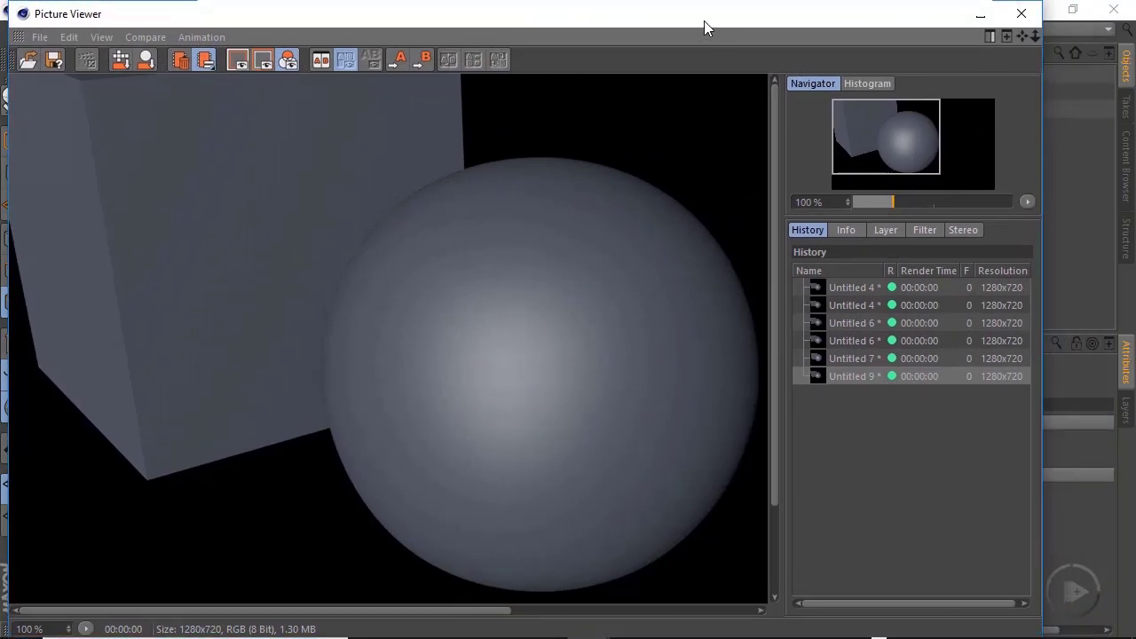
left_click_drag(704, 20, 504, 26)
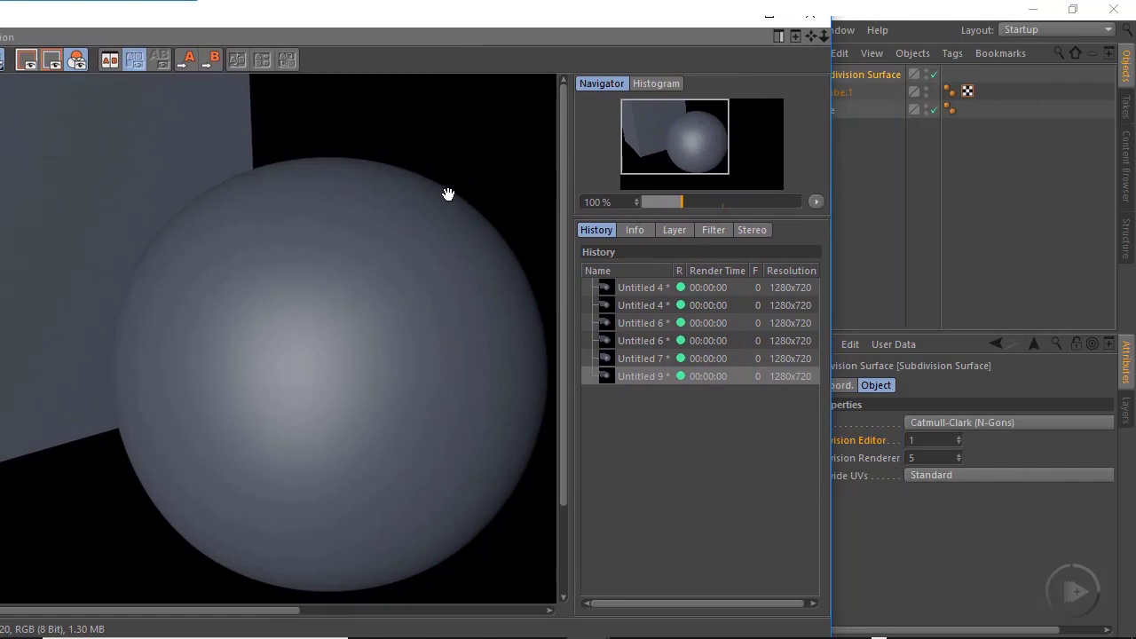
left_click(810, 15)
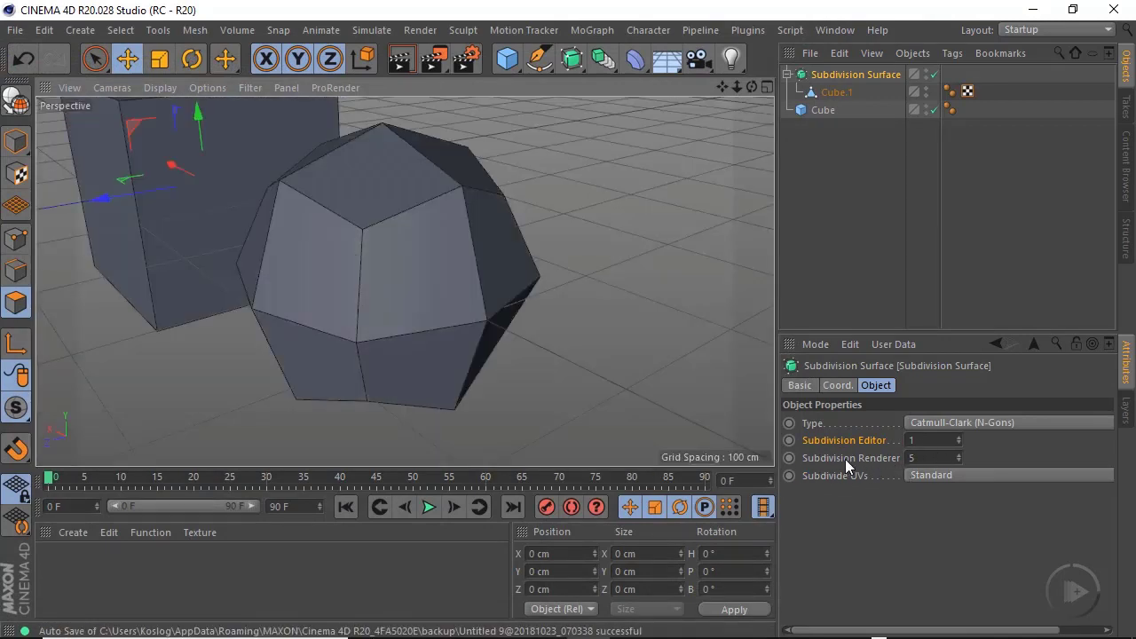
Set the Subdivision Surface's Subdivision Editor to 3
left_click(961, 438)
left_click(961, 437)
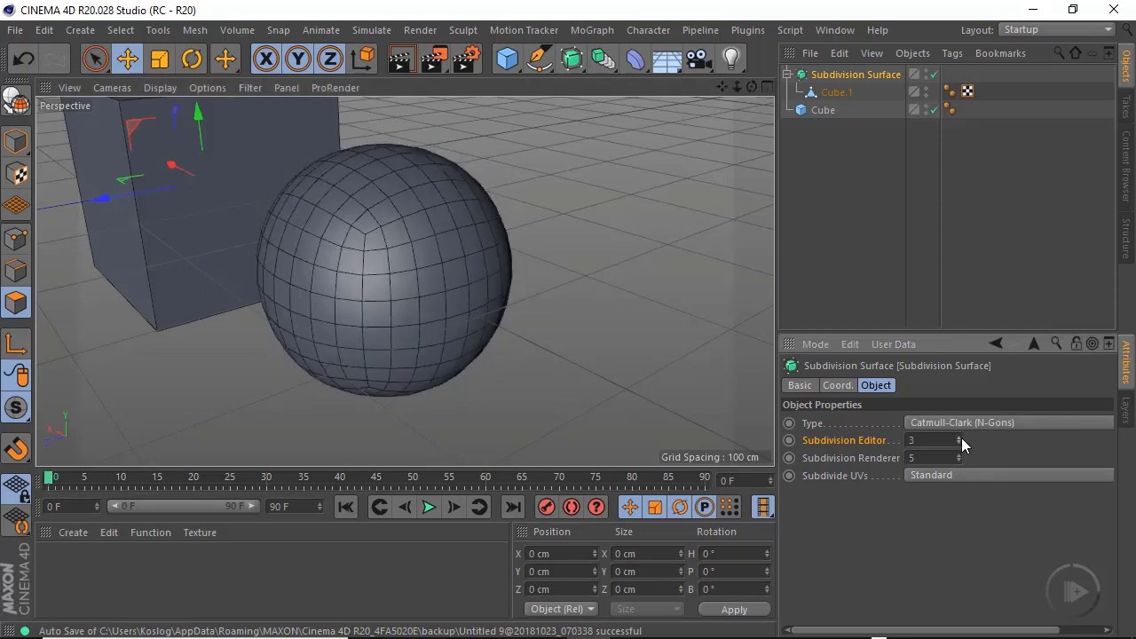
Set the Subdivision Surface's Subdivision Editor to 4 and inspect the denser mesh up close
left_click(961, 437)
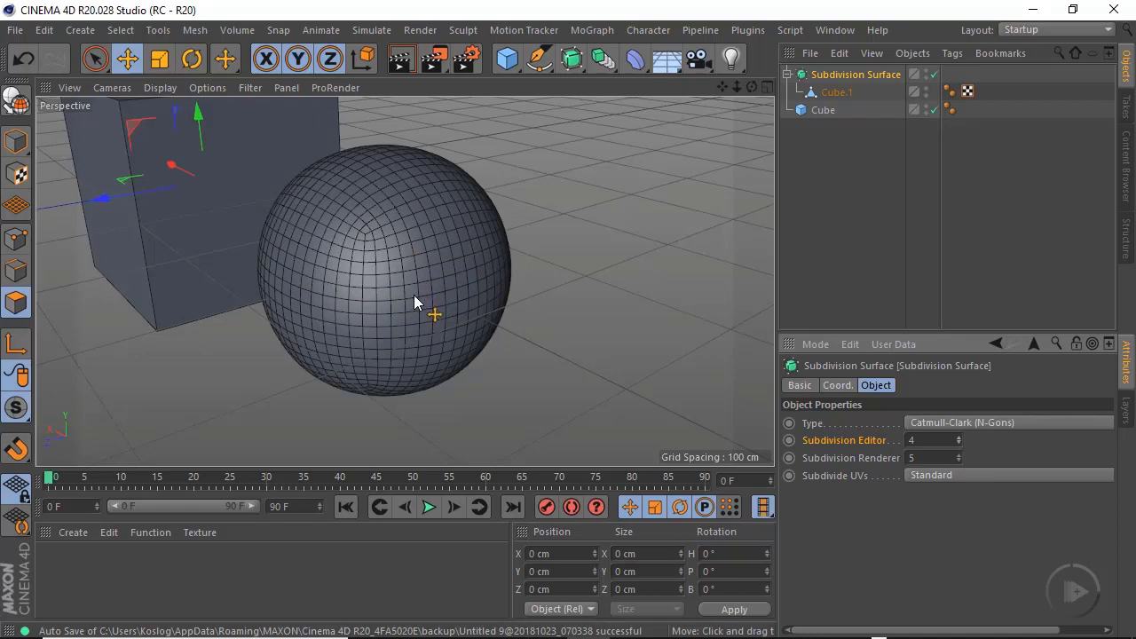
left_click_drag(444, 271, 402, 296, "alt")
right_click_drag(402, 296, 489, 294, "alt")
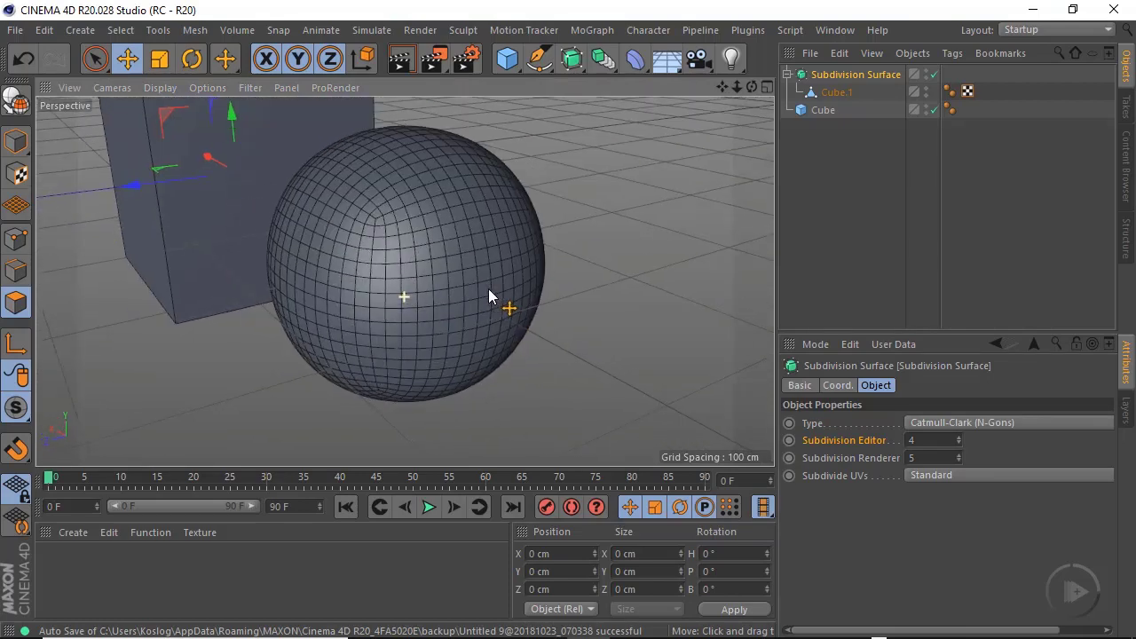
Lower the Subdivision Surface's Subdivision Editor to 1 and inspect the coarse mesh
left_click(961, 445)
left_click(961, 445)
left_click(960, 445)
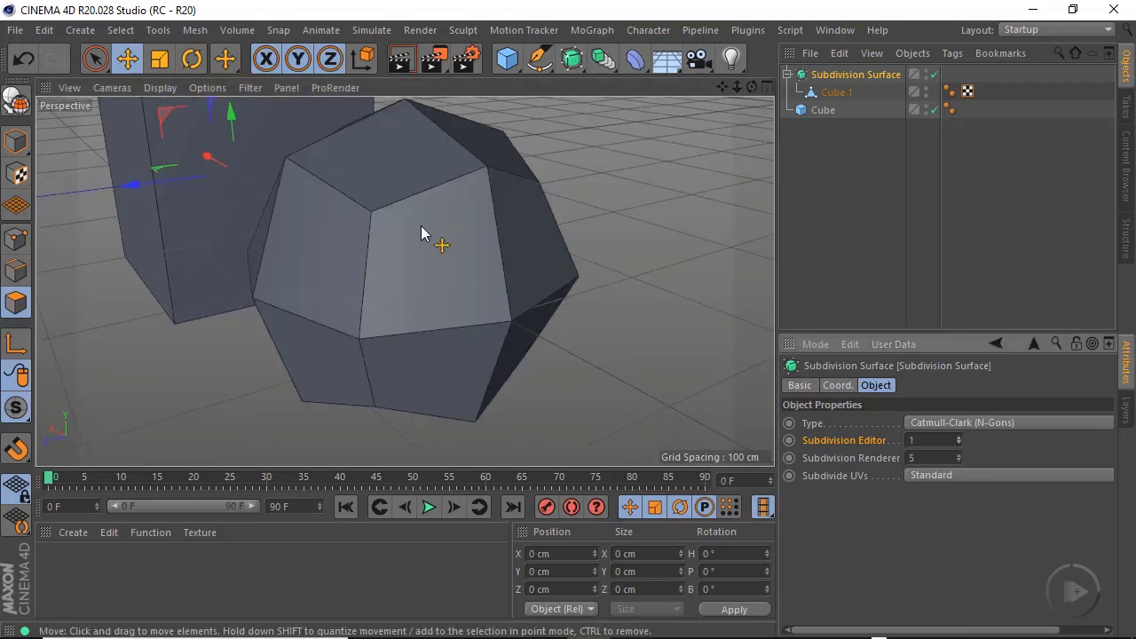
mouse_move(439, 303)
left_mouse_down("alt")
mouse_move(379, 311)
mouse_move(433, 327)
mouse_move(448, 301)
left_mouse_up("alt")
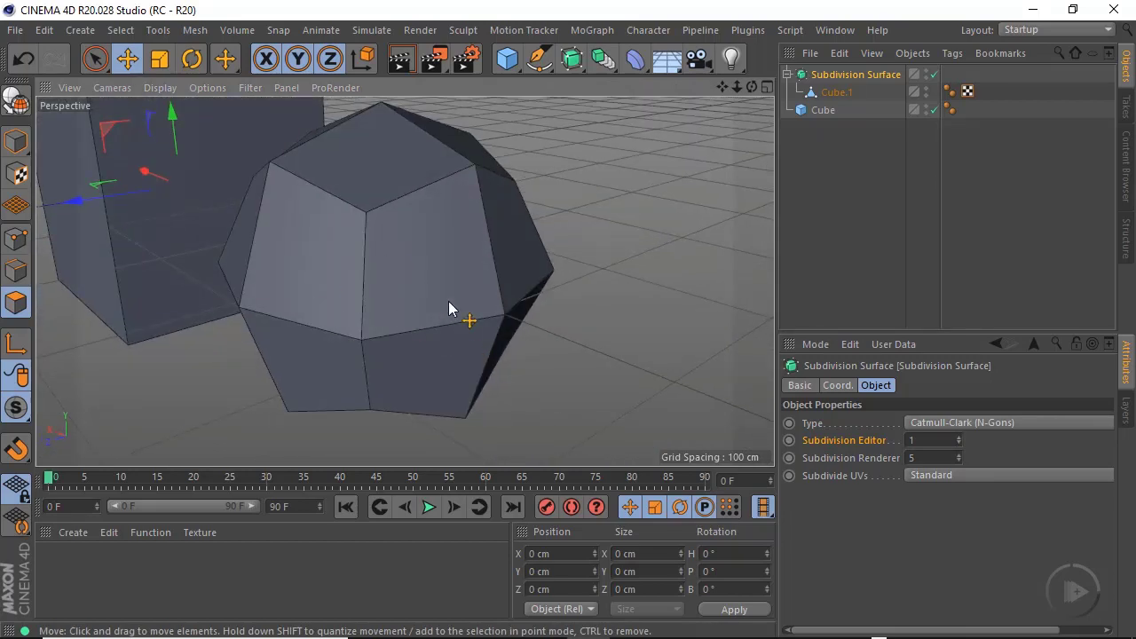
Set the Subdivision Surface's Subdivision Renderer to 3 and look around the coarse mesh
double_click(932, 458)
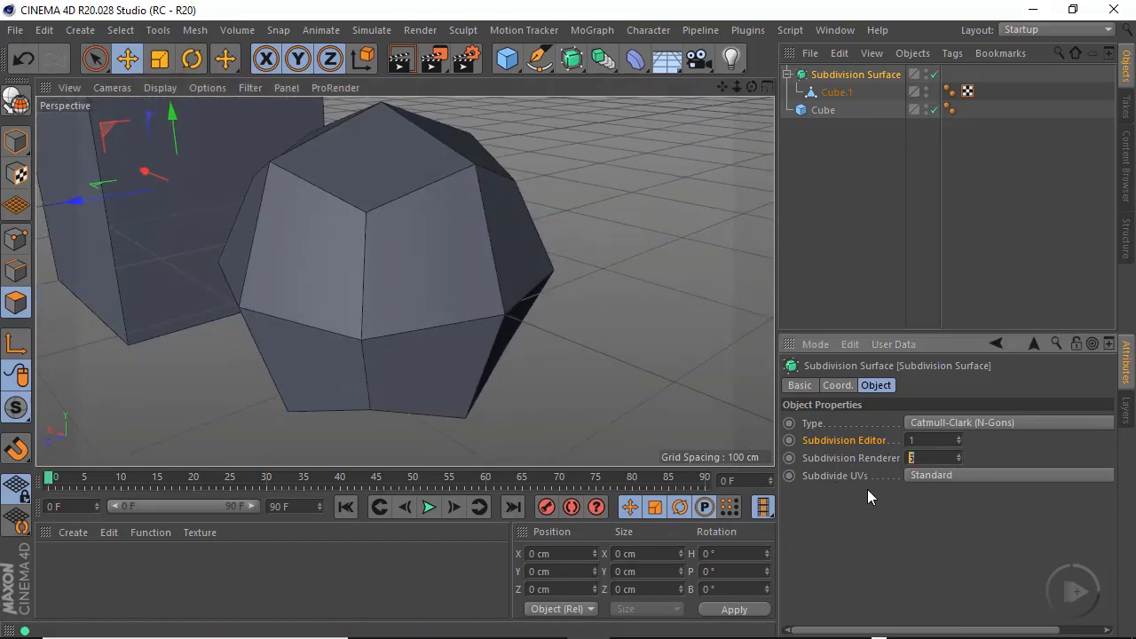
left_click(959, 460)
mouse_move(475, 338)
left_mouse_down("alt")
mouse_move(446, 316)
mouse_move(463, 335)
left_mouse_up("alt")
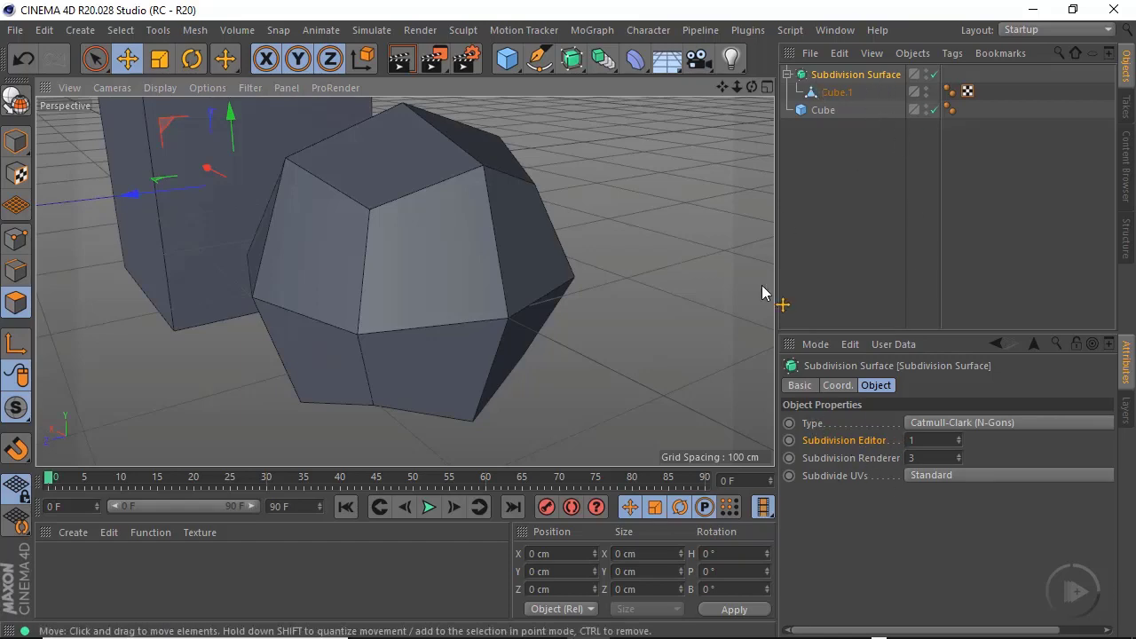
left_click_drag(435, 311, 455, 294, "alt")
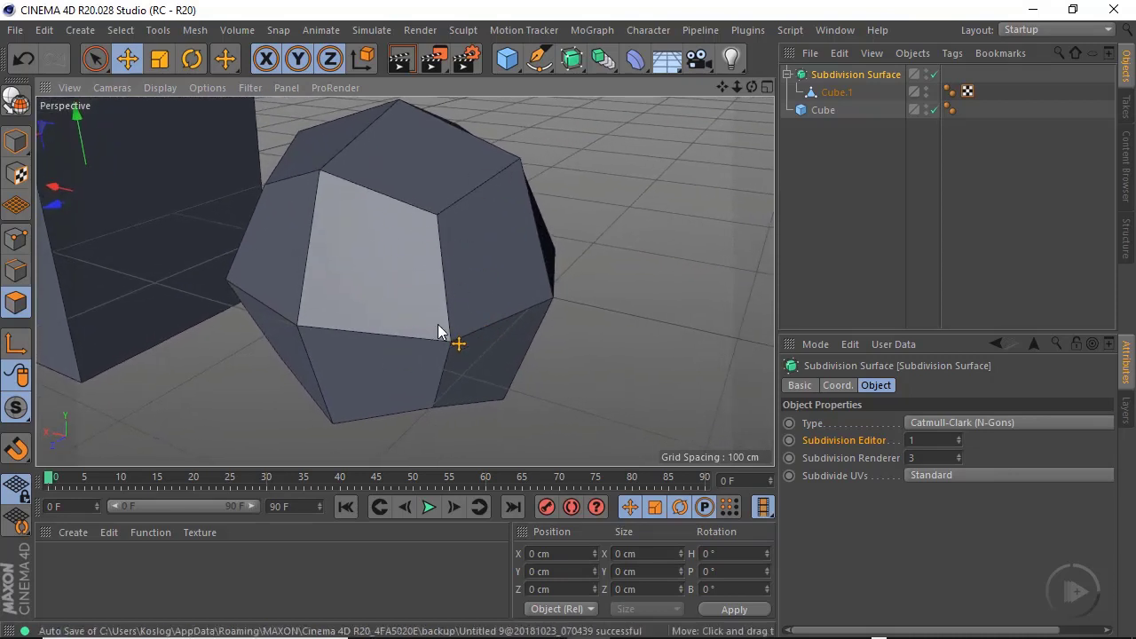
Inspect Cube.1's selected end polygon under the smoothing, and set the Subdivision Surface's Subdivision Editor to 2
left_click(824, 94)
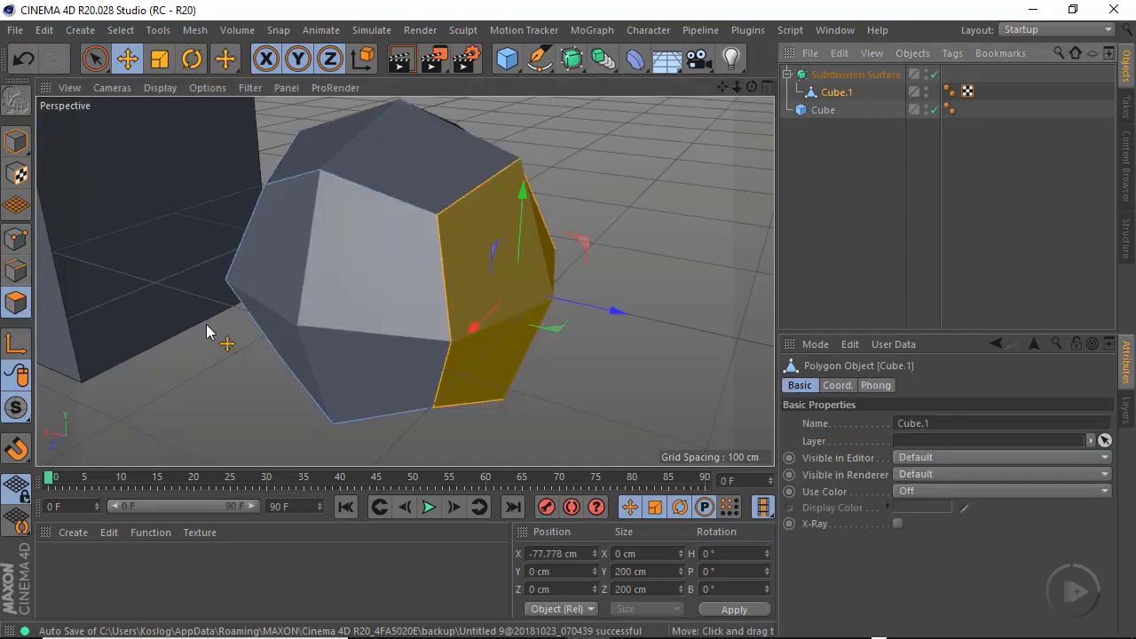
left_click_drag(207, 330, 377, 277, "alt")
key("ctrl+a")
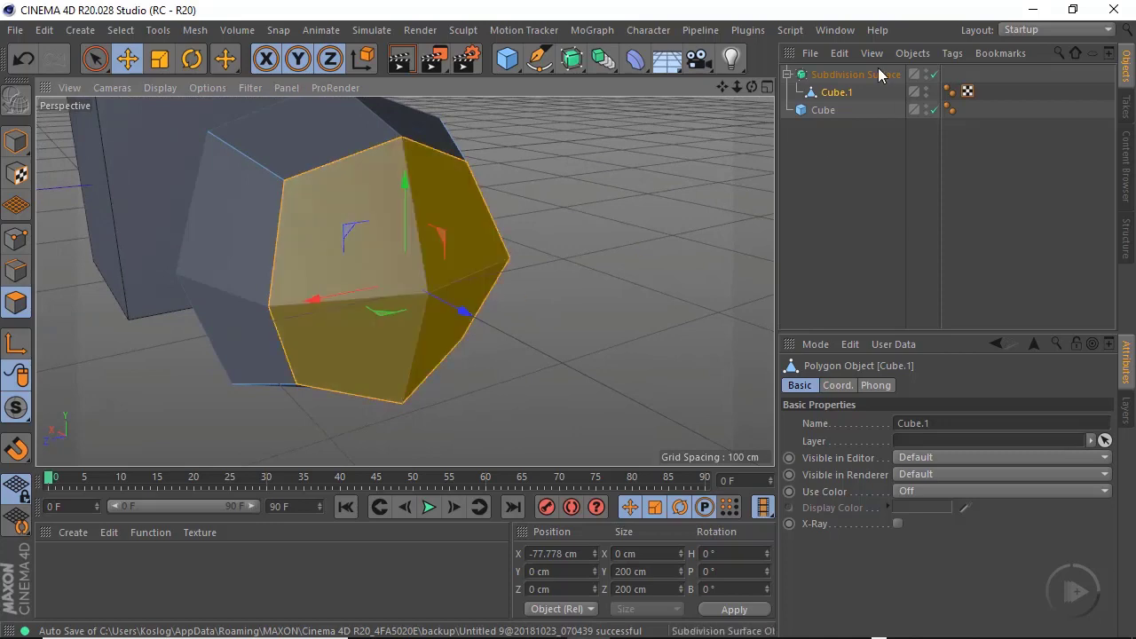
left_click(854, 75)
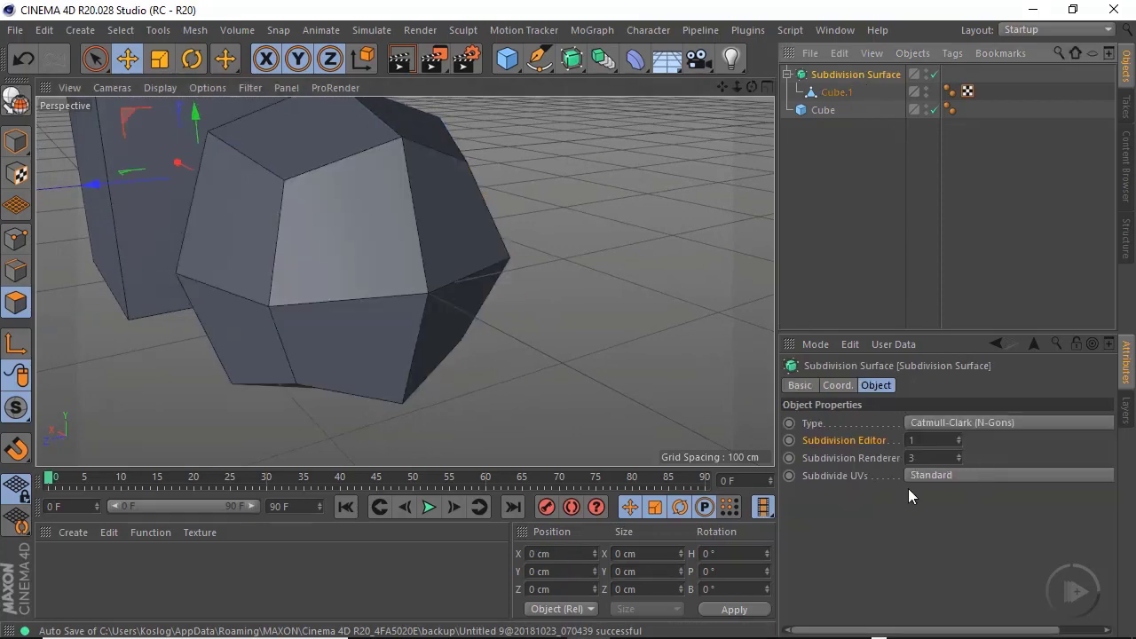
left_click(959, 437)
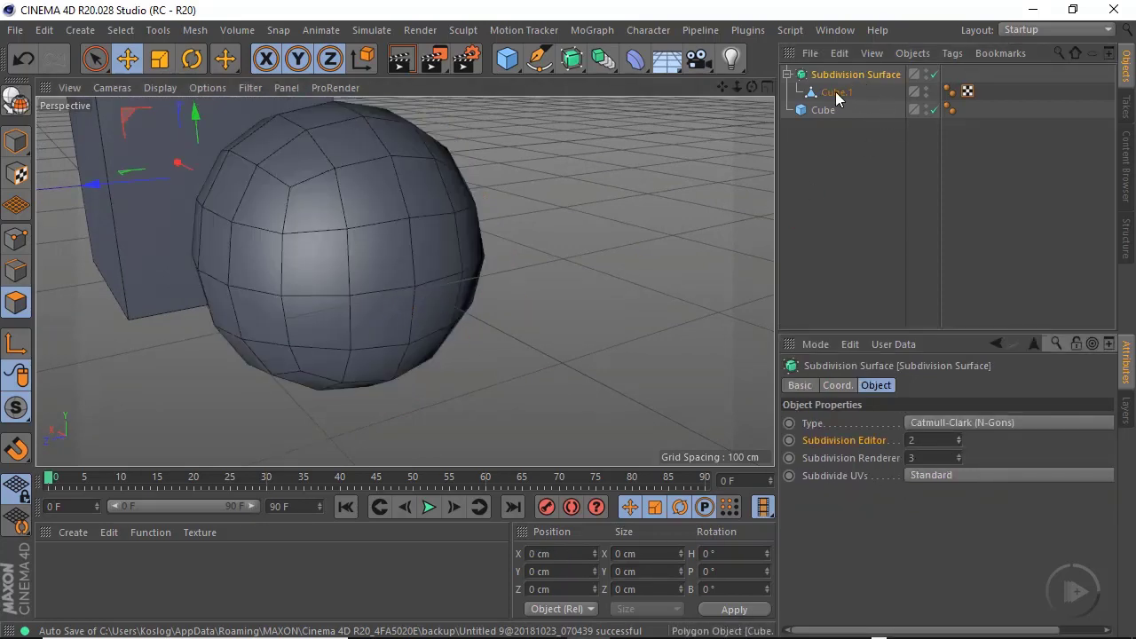
Extrude Cube.1's selected end polygon outward to an X position of about -128 cm and inspect the smoothed ends
left_click(835, 93)
left_click_drag(315, 299, 466, 288, "alt")
left_click_drag(432, 348, 524, 402, "alt")
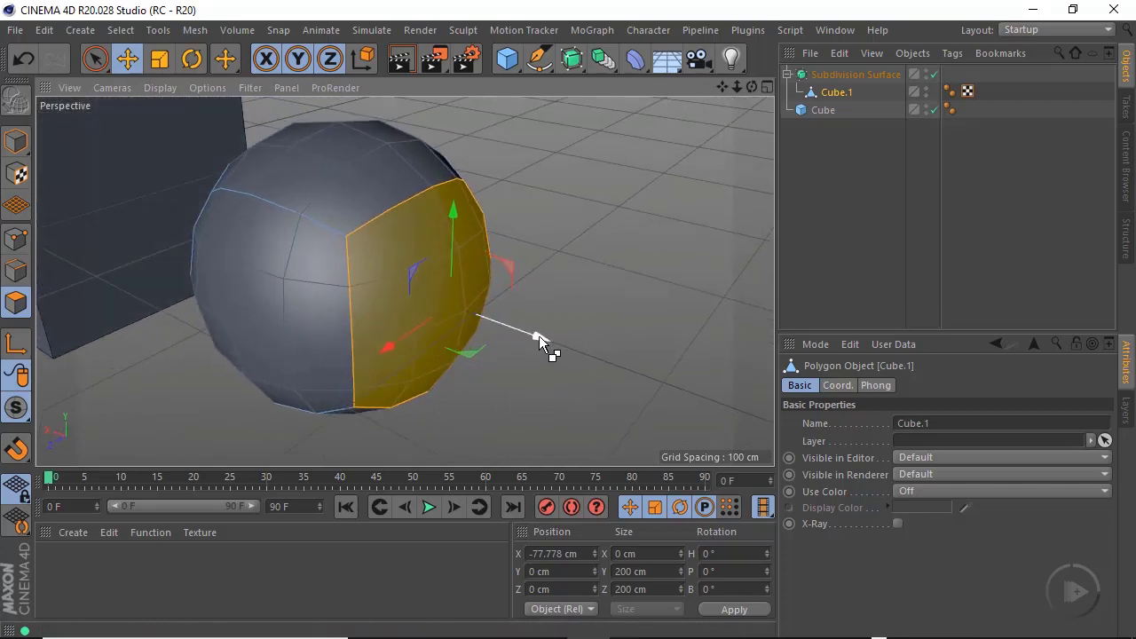
left_click_drag(541, 337, 569, 356)
scroll(407, 335, "down", 3)
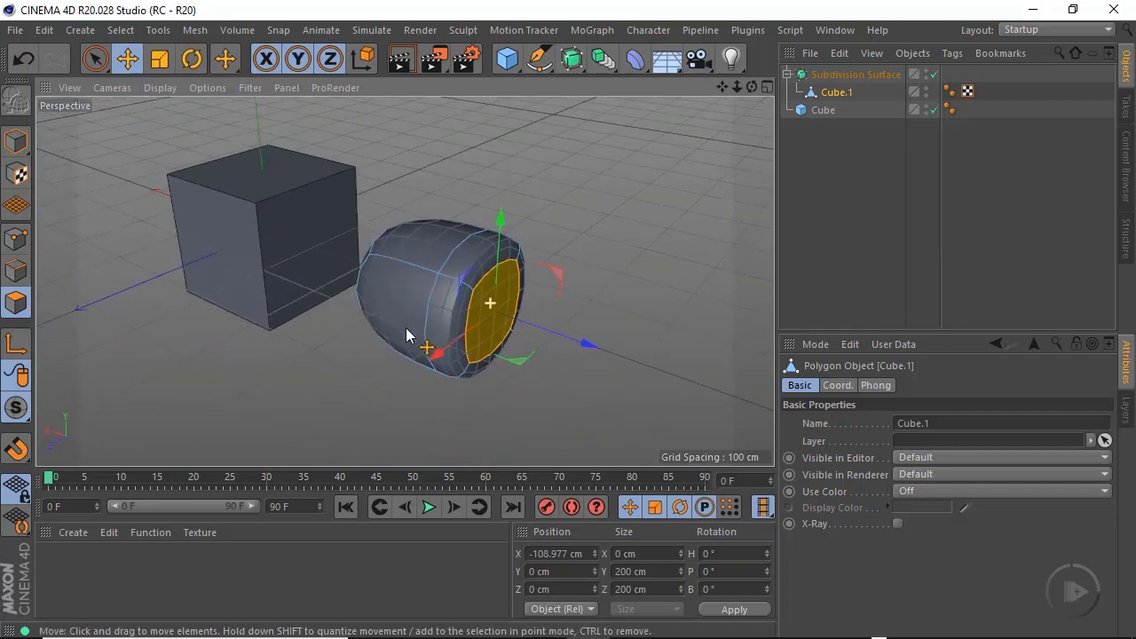
left_click_drag(407, 336, 444, 329, "alt")
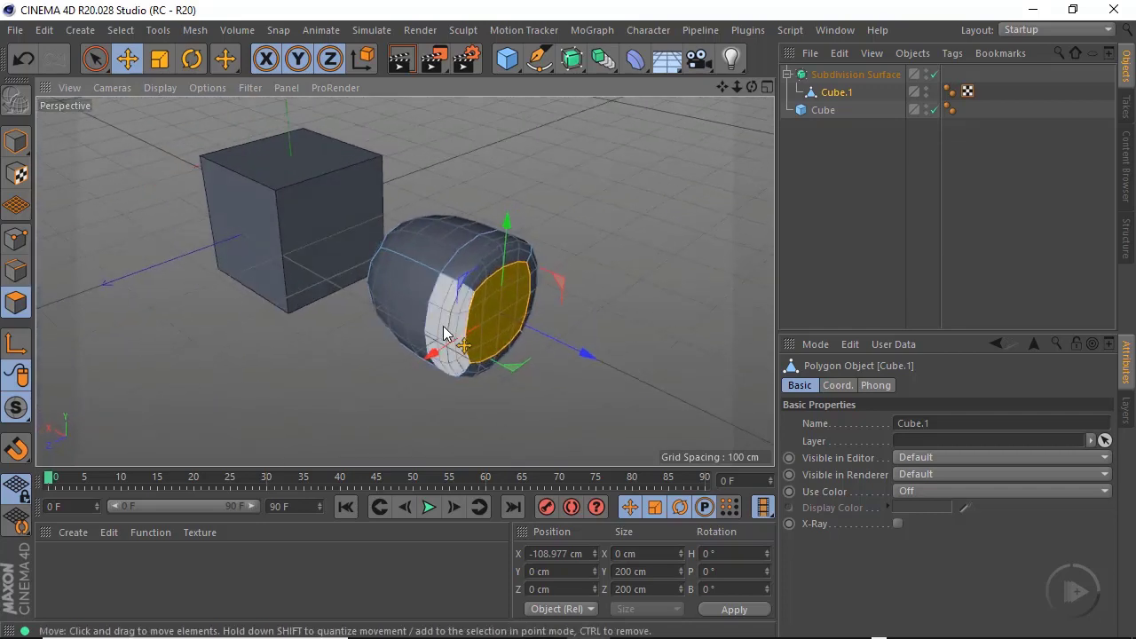
left_click(520, 312)
left_click_drag(373, 248, 378, 306, "alt")
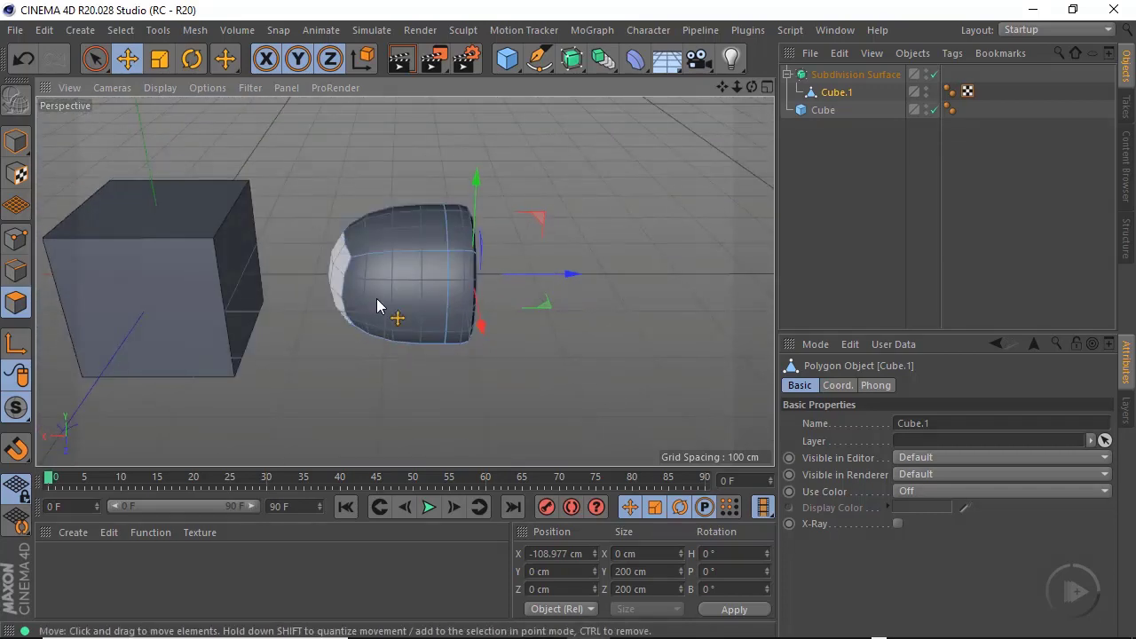
left_click_drag(488, 325, 431, 337, "alt")
In the Front view with wireframe display, move the end polygon outward to X about -206 cm, and return to the Perspective view
middle_click(485, 347)
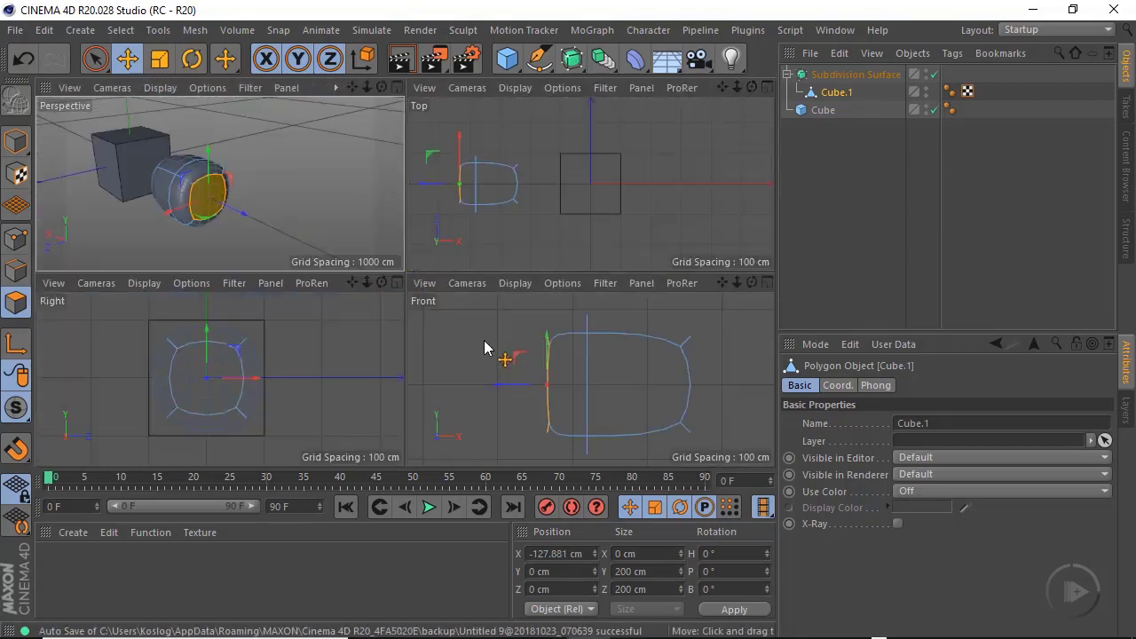
middle_click(485, 347)
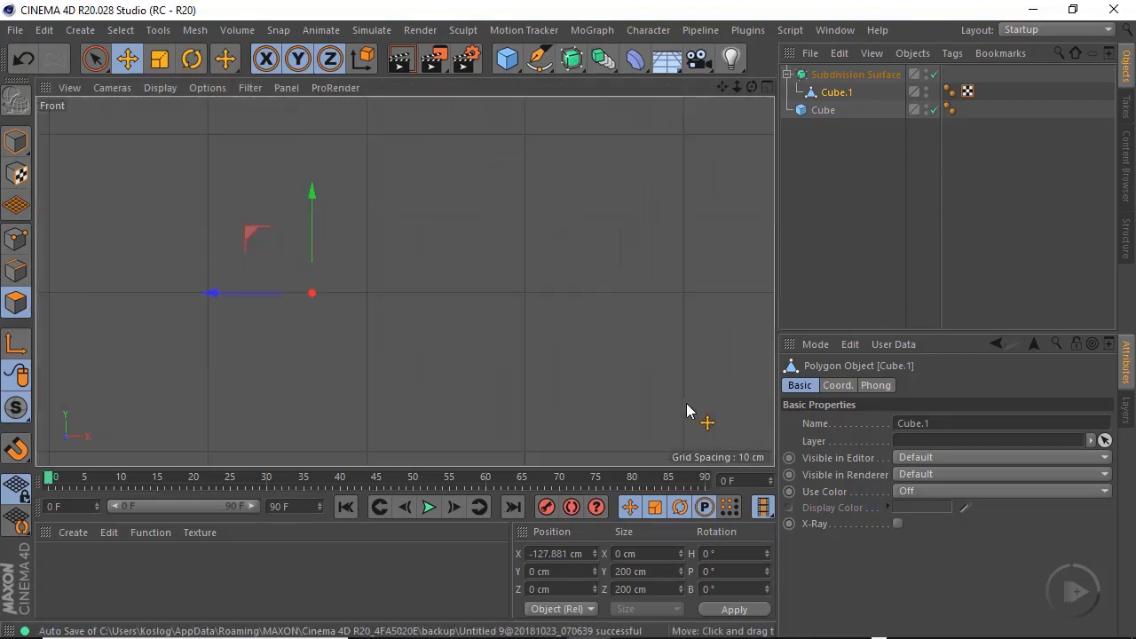
left_click(160, 88)
left_click(181, 262)
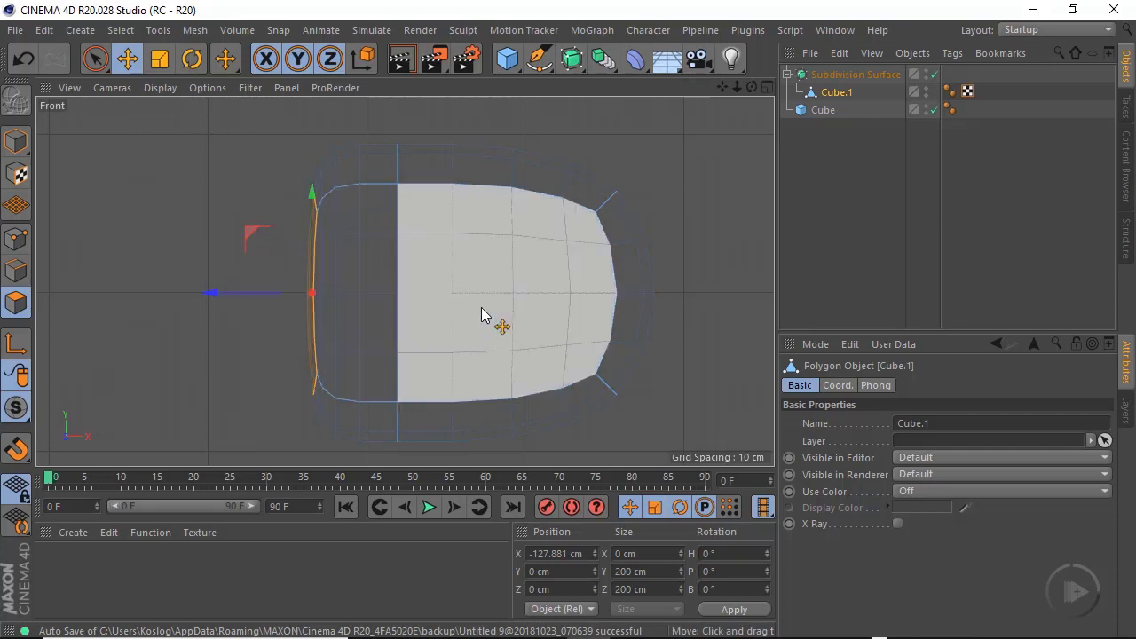
middle_click_drag(481, 315, 436, 332, "alt")
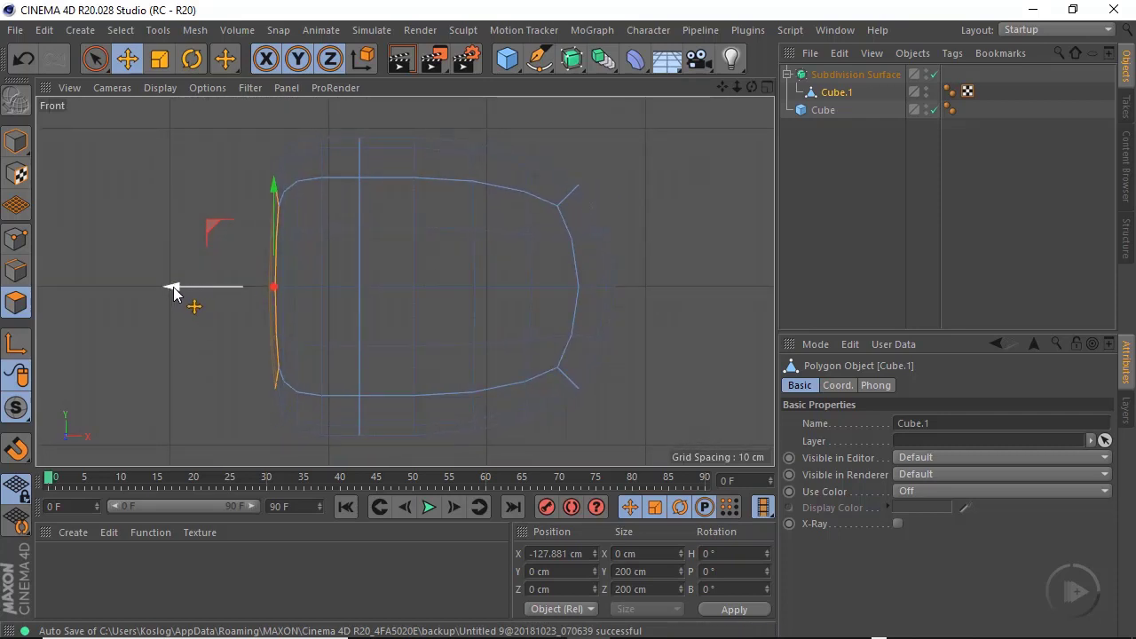
mouse_move(174, 293)
left_mouse_down()
mouse_move(229, 299)
mouse_move(106, 300)
mouse_move(147, 296)
mouse_move(51, 285)
left_mouse_up()
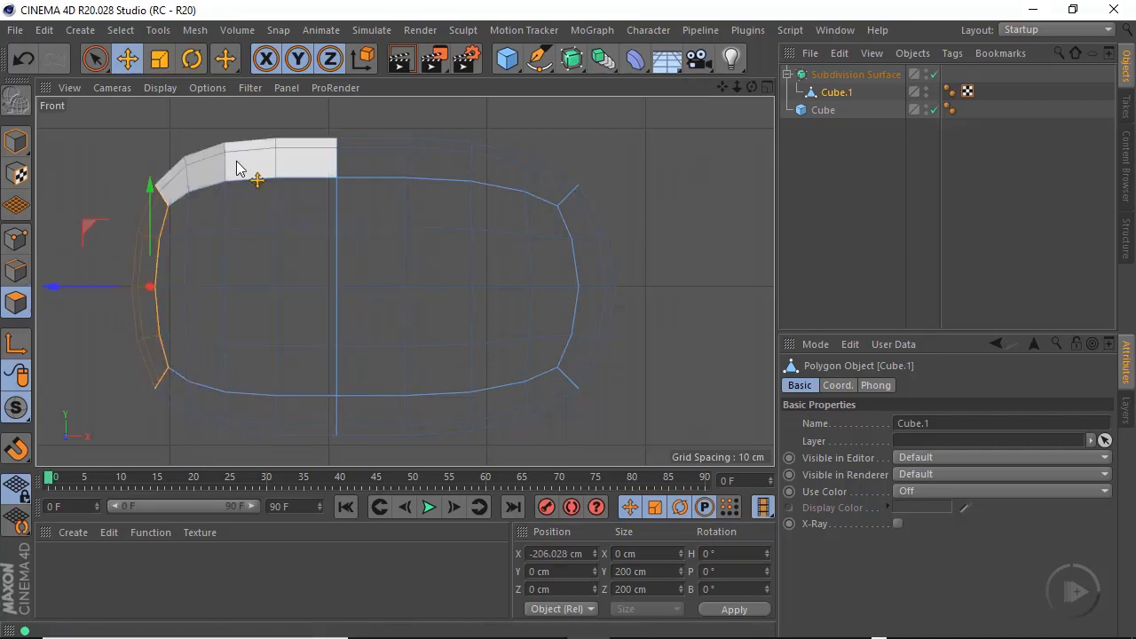
middle_click(378, 279)
middle_click(302, 235)
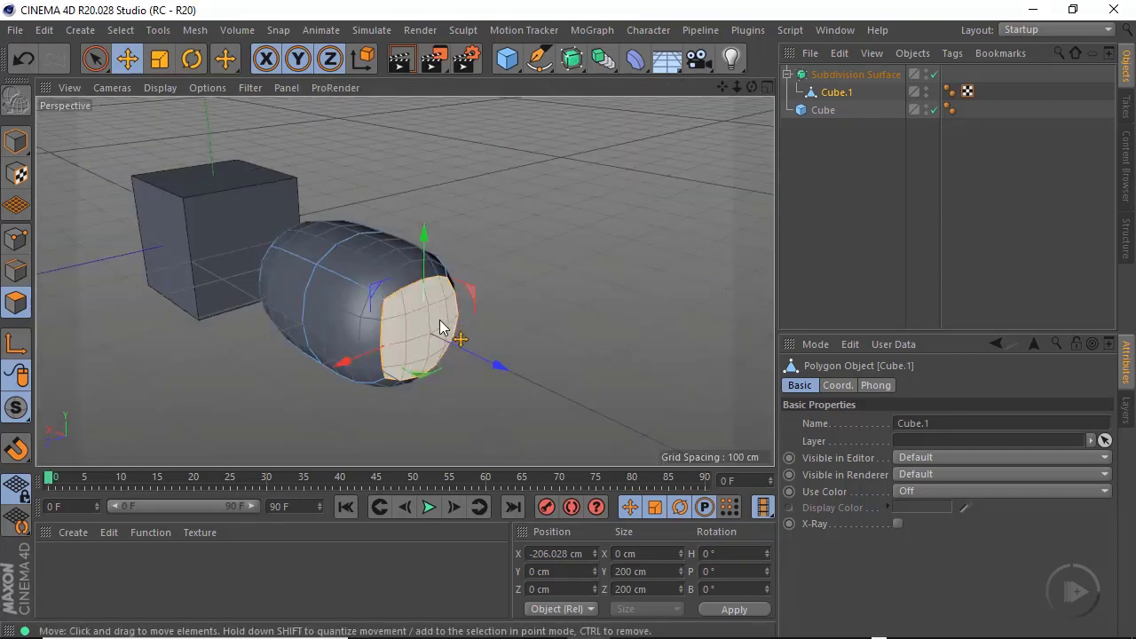
Toggle the Subdivision Surface off and on to compare cage and smoothing, moving the end polygon back to X about -120 cm
left_click(934, 74)
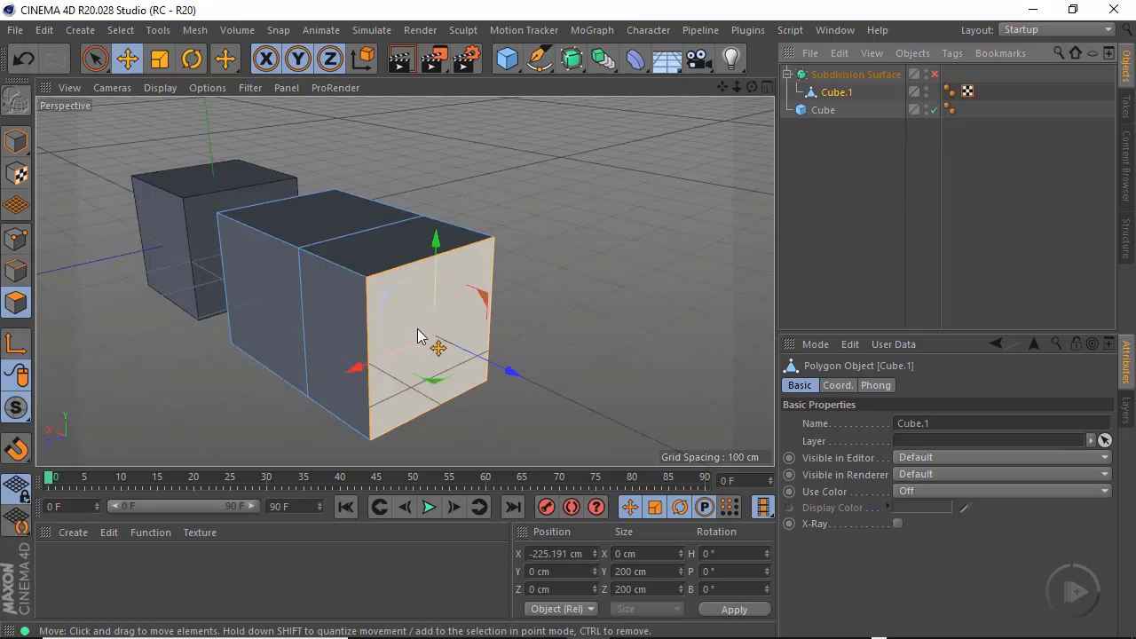
key("q")
key("q")
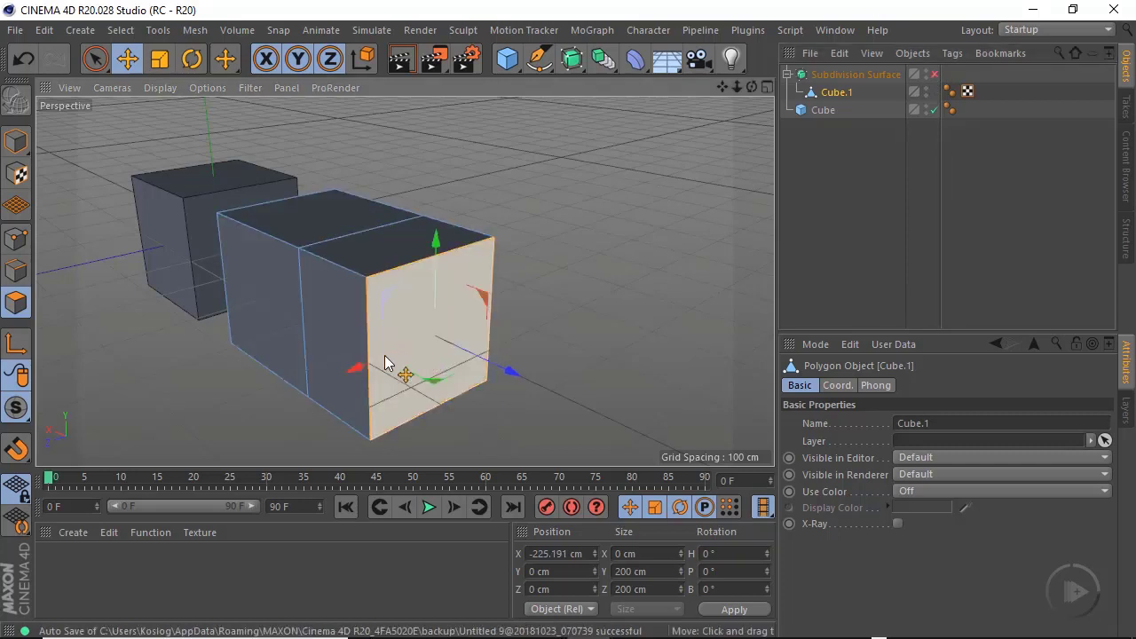
left_click_drag(388, 363, 426, 334, "alt")
left_click(934, 74)
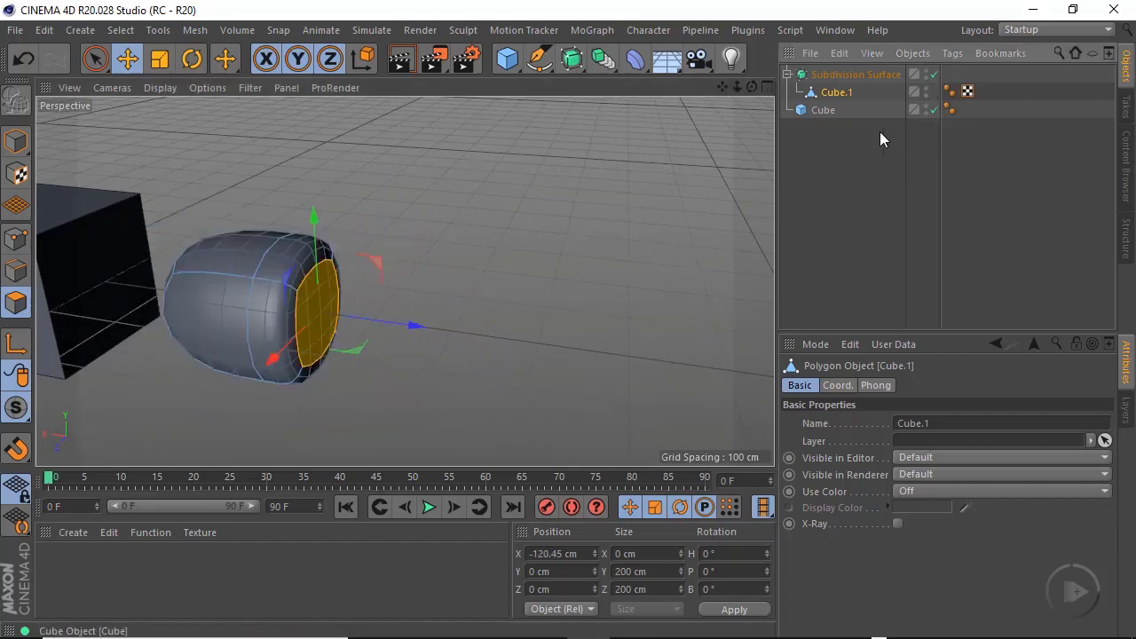
mouse_move(274, 355)
left_mouse_down("alt")
mouse_move(293, 342)
mouse_move(277, 348)
left_mouse_up("alt")
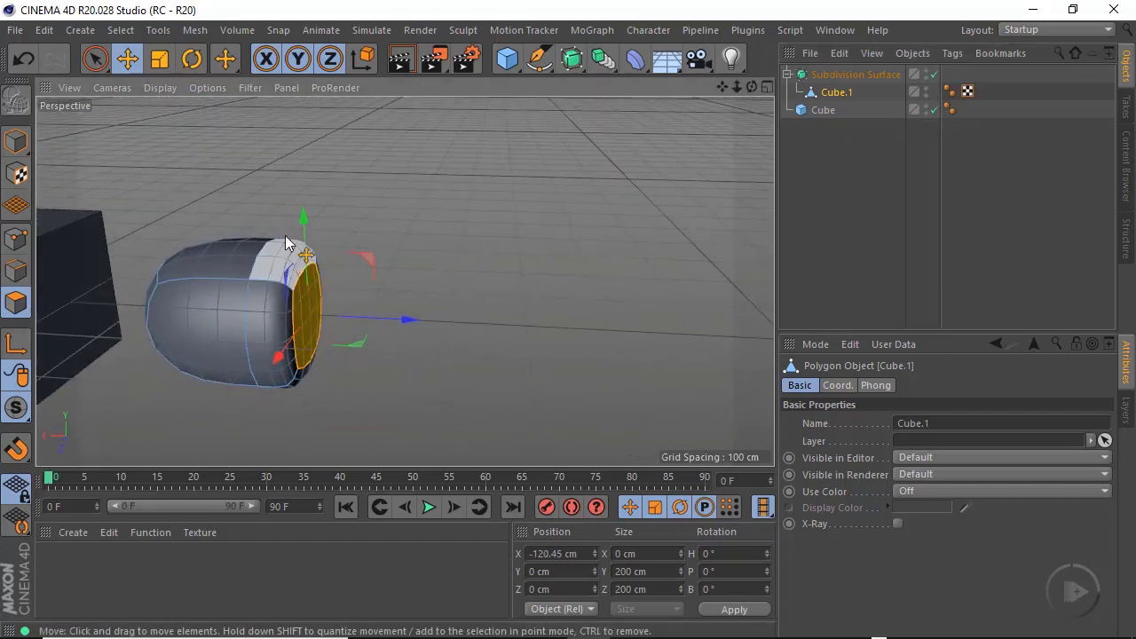
With the Subdivision Surface disabled, move the end polygon out to X about -279 cm, and re-enable smoothing to inspect the rounded shape
left_click(934, 73)
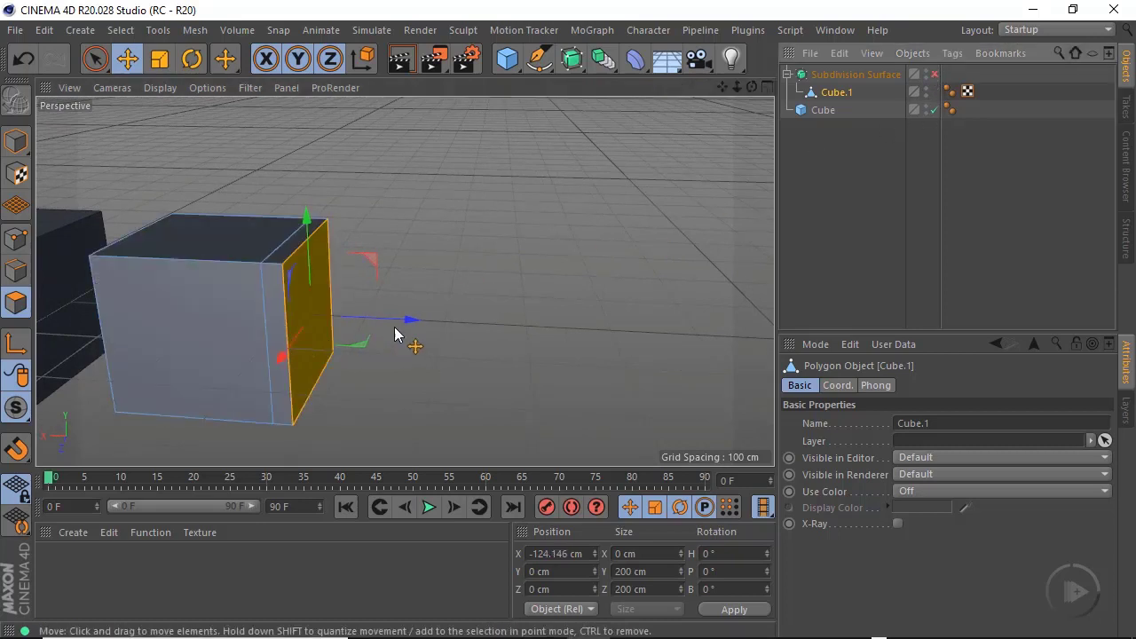
left_click_drag(401, 327, 520, 337, "ctrl")
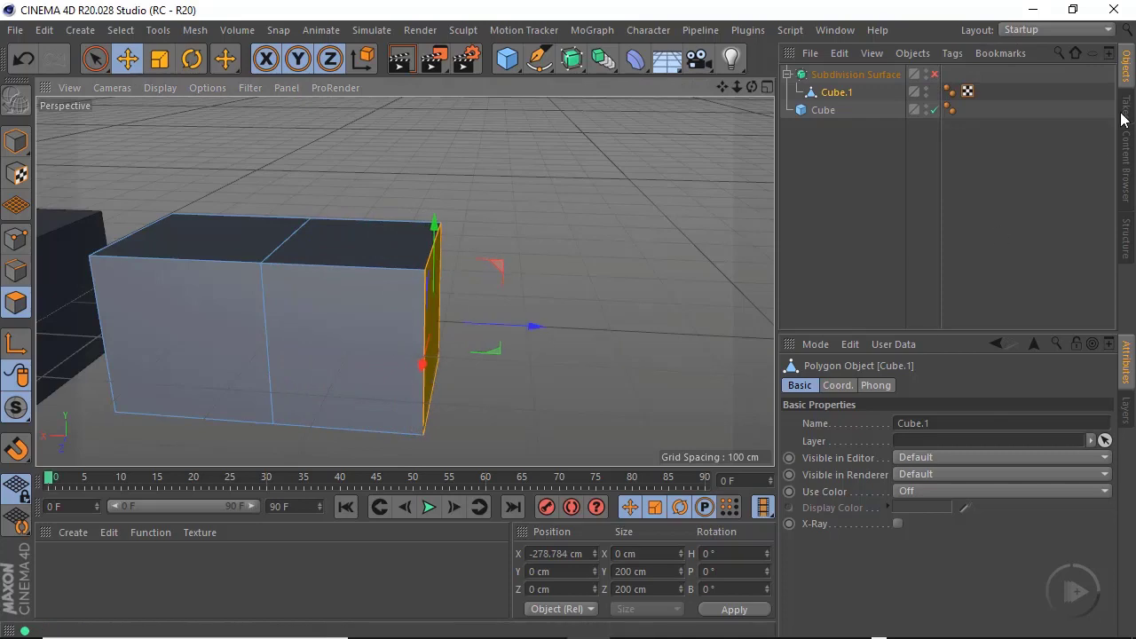
left_click(934, 74)
left_click_drag(374, 359, 363, 275, "alt")
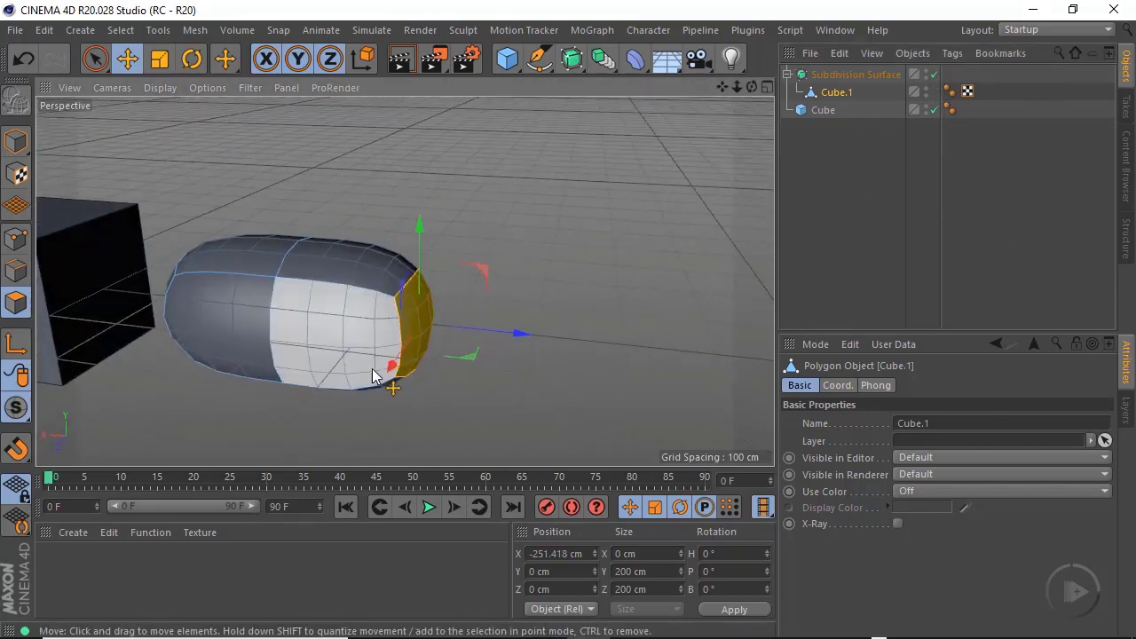
left_click_drag(325, 323, 381, 310, "alt")
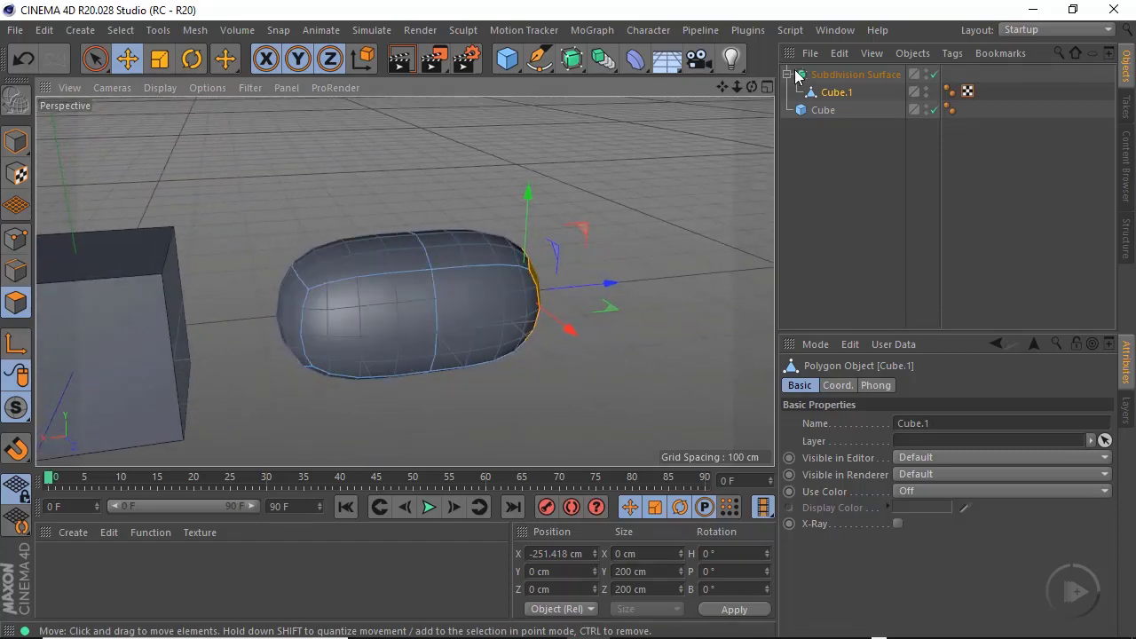
Disable the Subdivision Surface and add a loop cut to Cube.1 near the end facing the other cube, at about 94% offset
left_click(934, 74)
right_click(280, 300)
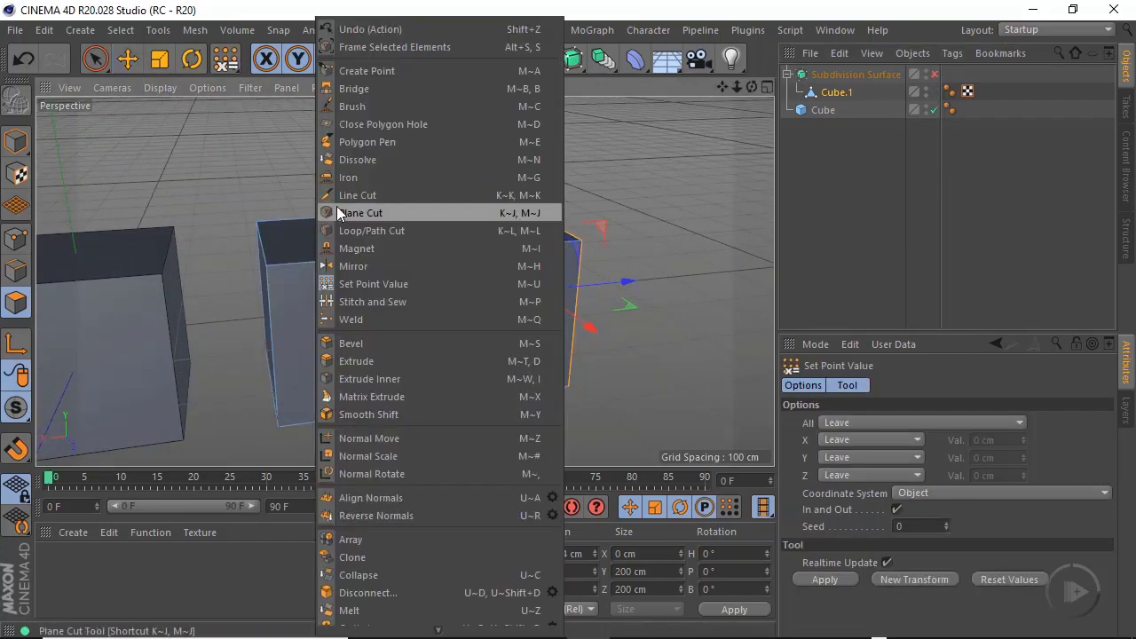
left_click(353, 232)
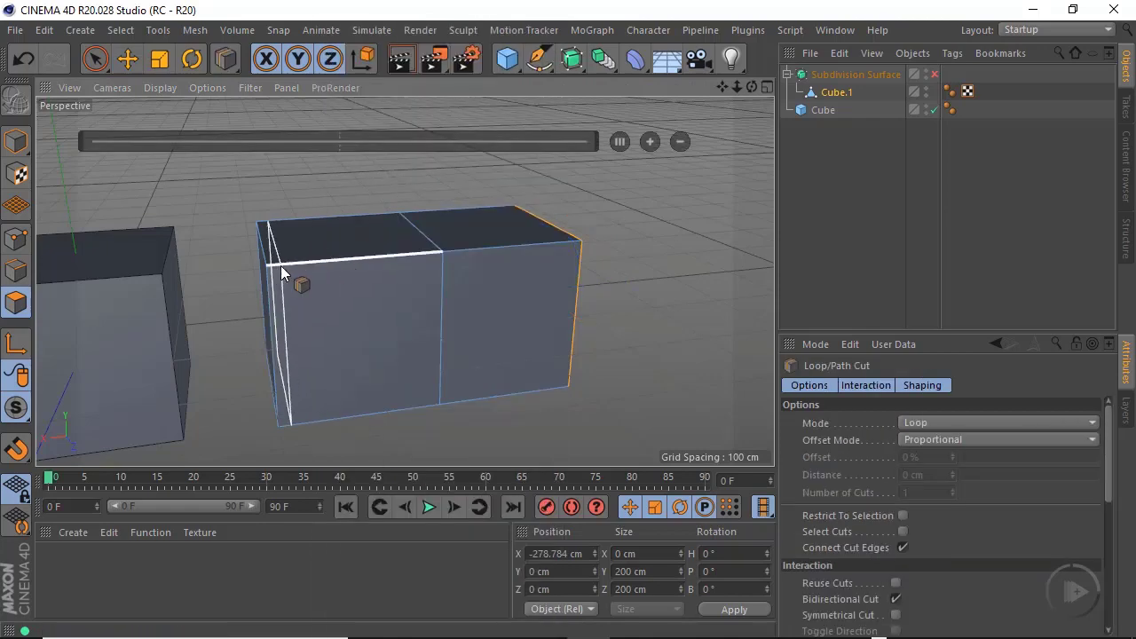
left_click_drag(294, 301, 327, 312, "alt")
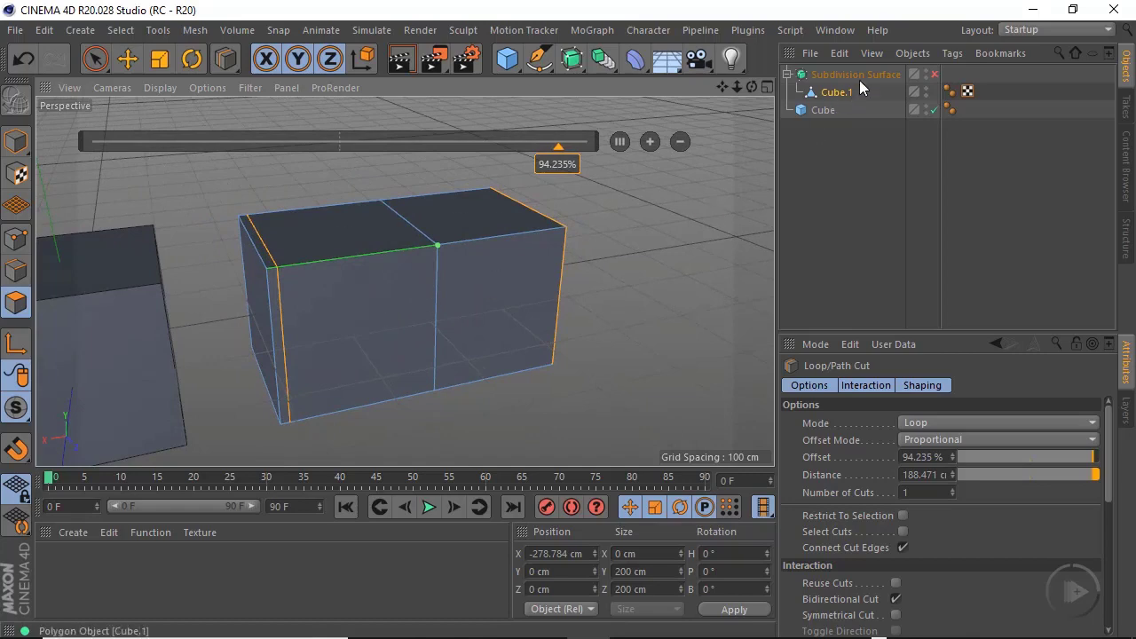
Re-enable the Subdivision Surface and inspect how the added loop sharpens that end compared with the opposite one
left_click(934, 73)
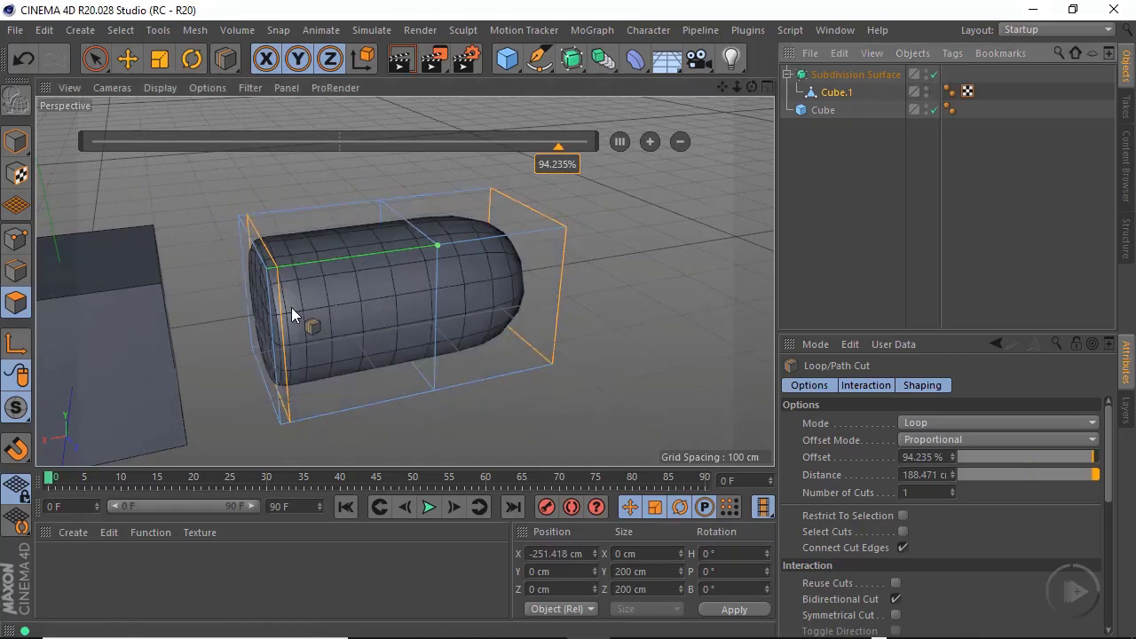
left_click_drag(291, 307, 207, 293, "alt")
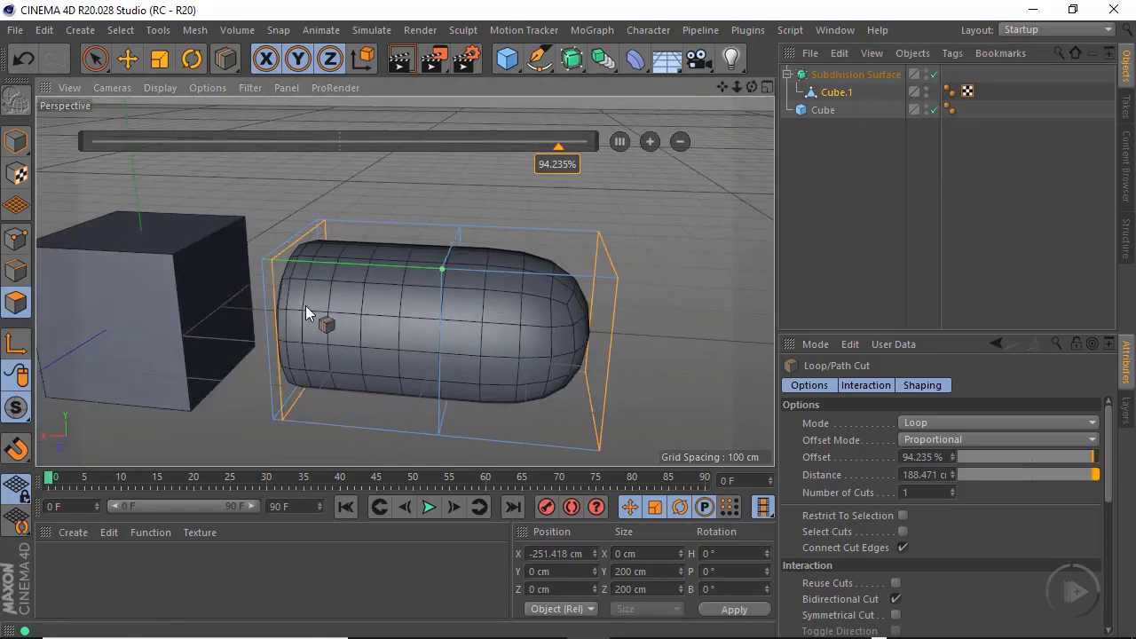
left_click_drag(306, 312, 654, 330, "alt")
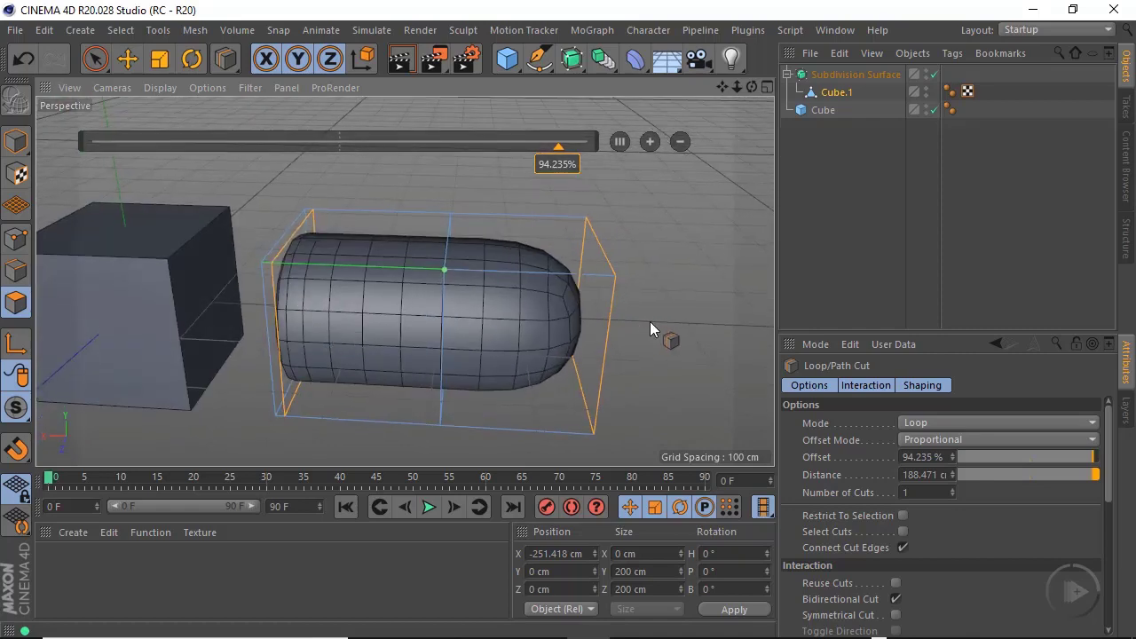
Add a loop cut near the outer end of Cube.1 at about 4.6% offset
left_click(609, 277)
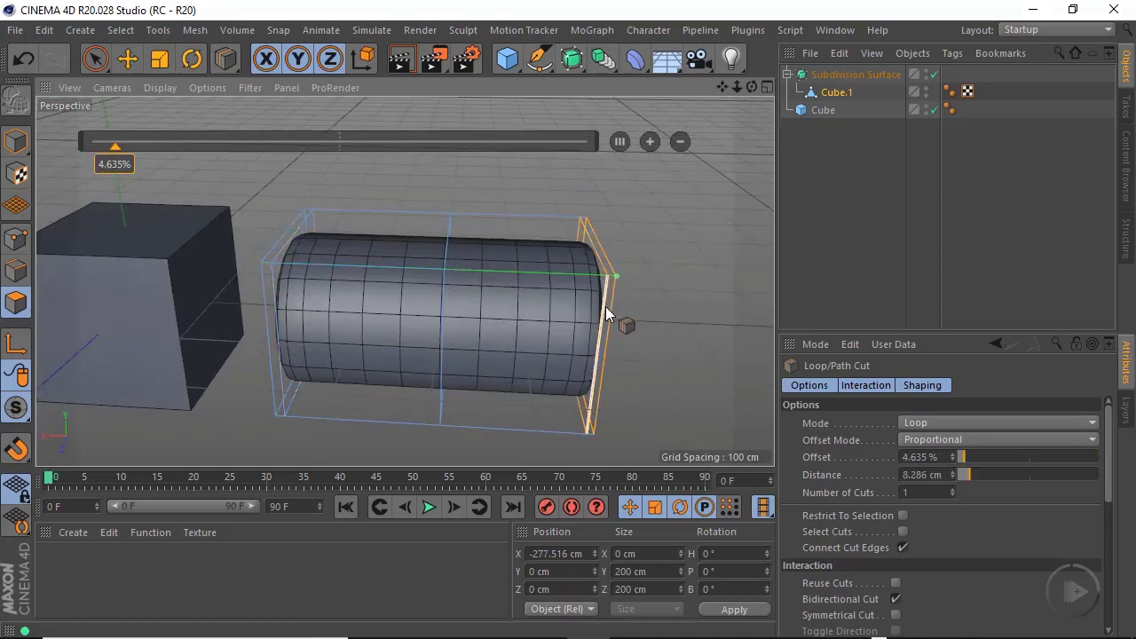
left_click_drag(599, 321, 555, 323, "alt")
key("Escape")
left_click_drag(419, 331, 317, 331, "alt")
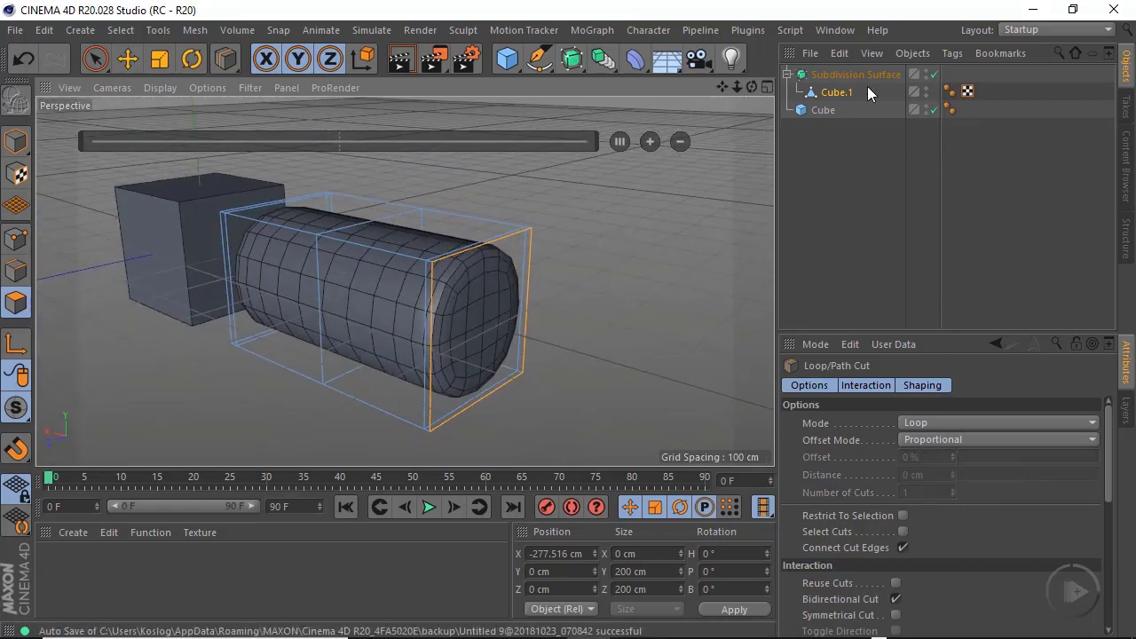
Set the Subdivision Surface's editor subdivision to 3 and display the models with smooth shading without wireframe lines
left_click(869, 74)
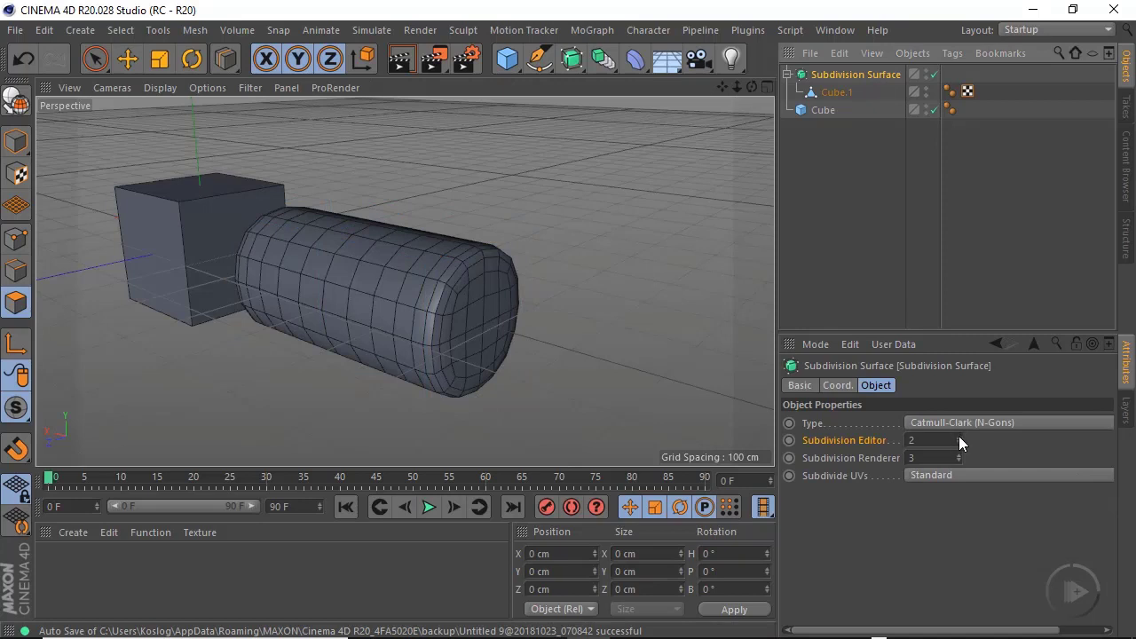
left_click(959, 436)
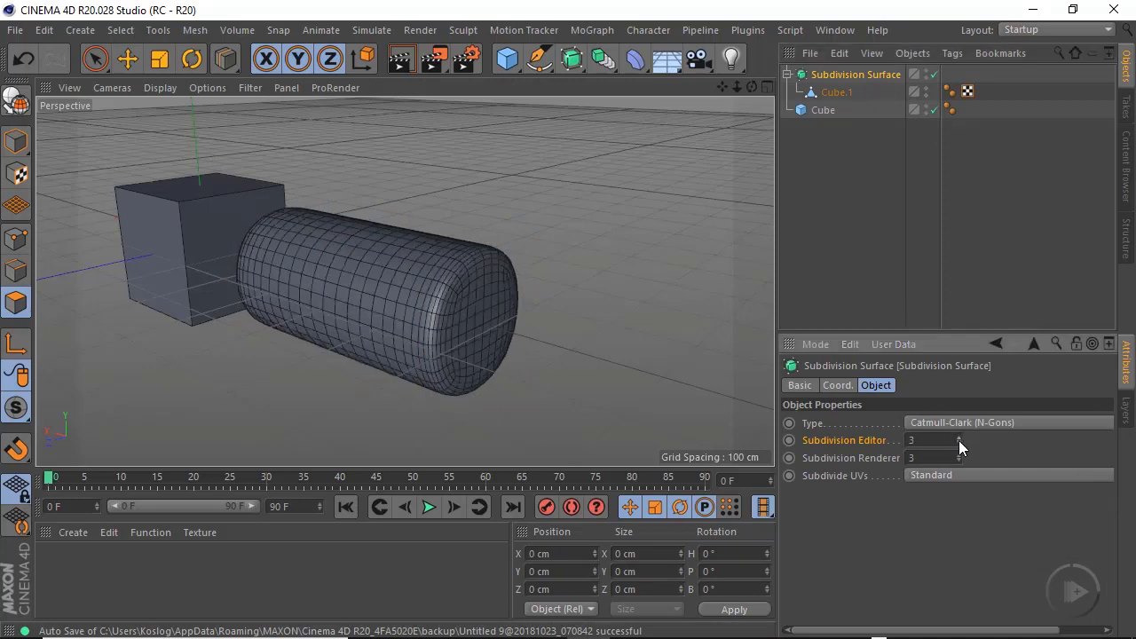
left_click(16, 142)
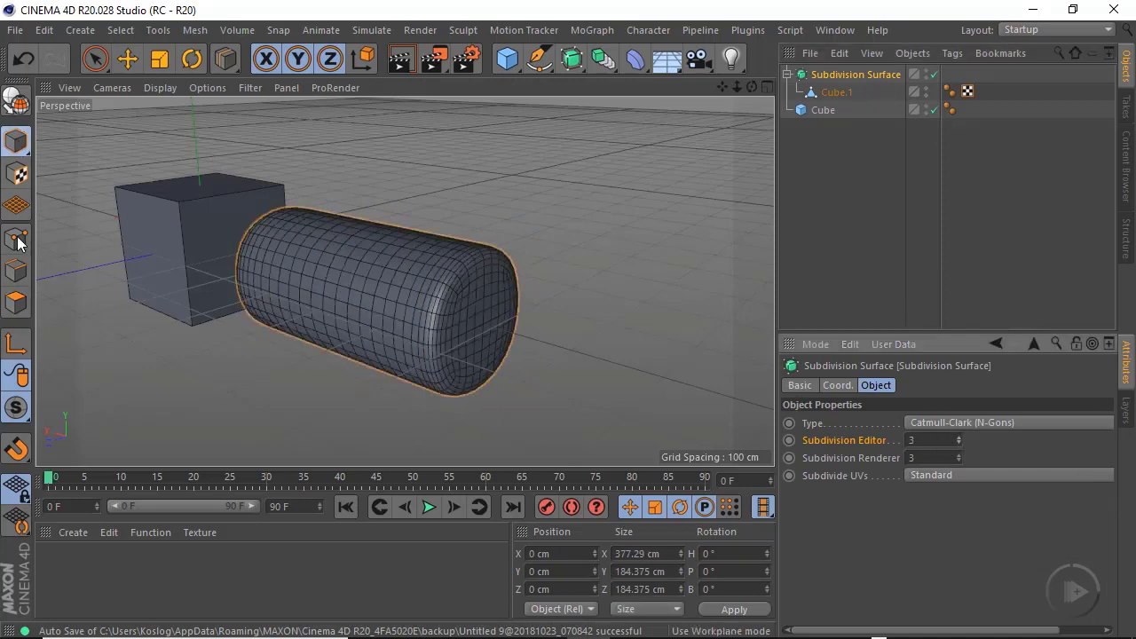
left_click(112, 88)
left_click(177, 104)
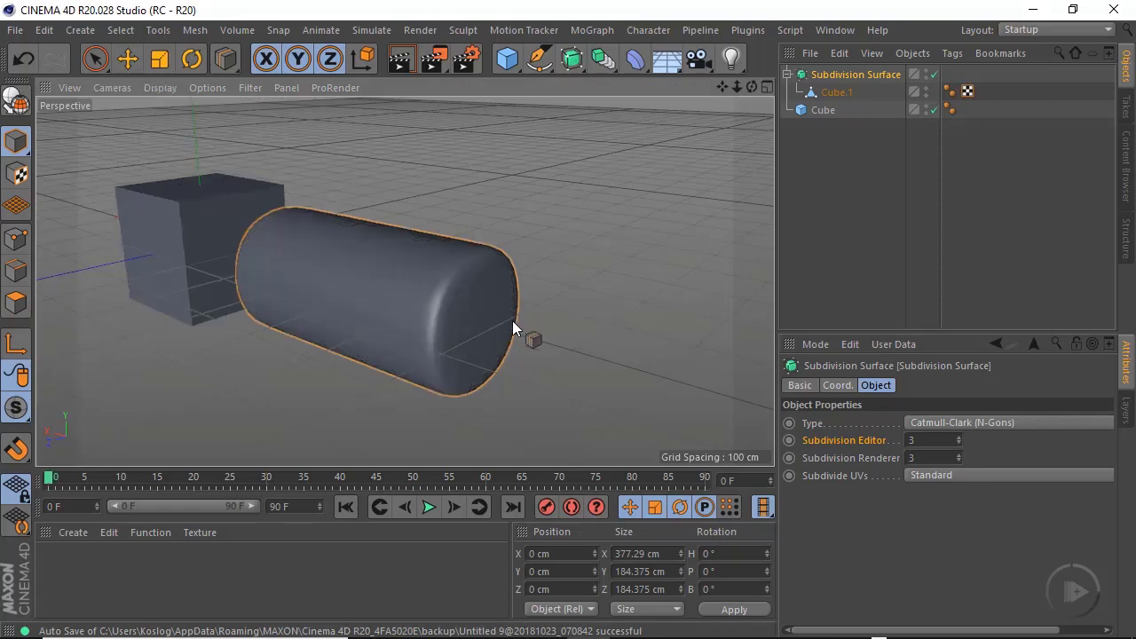
left_click_drag(513, 326, 498, 308, "alt")
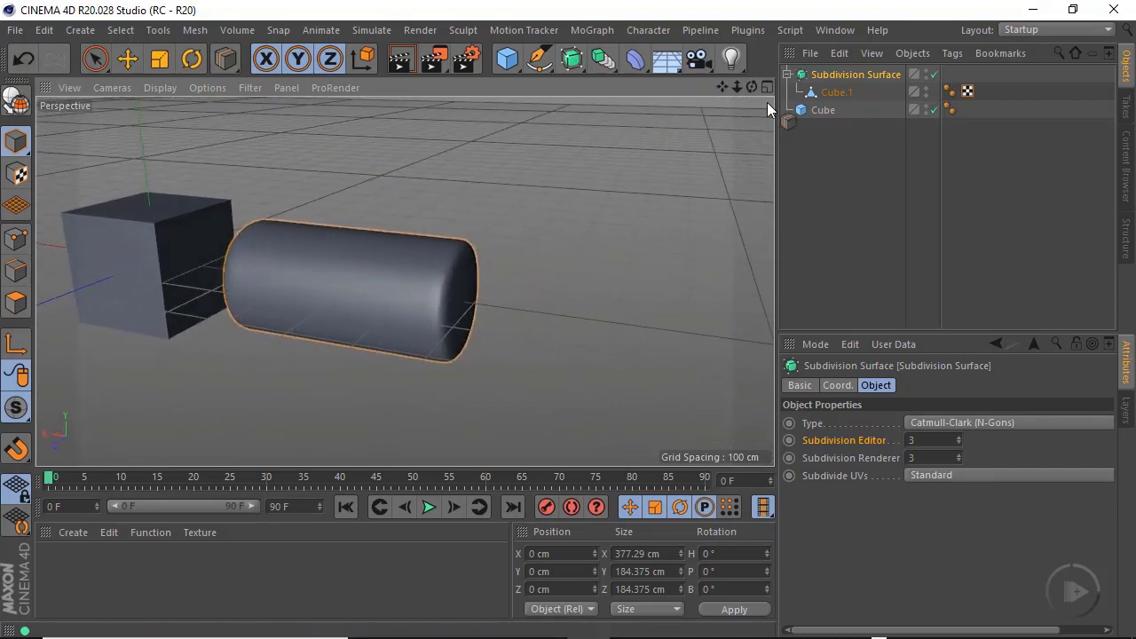
Reselect Cube.1 in polygon mode, activate Loop/Path Cut, and toggle the Subdivision Surface off and on to compare the cage
left_click(18, 298)
left_click(879, 92)
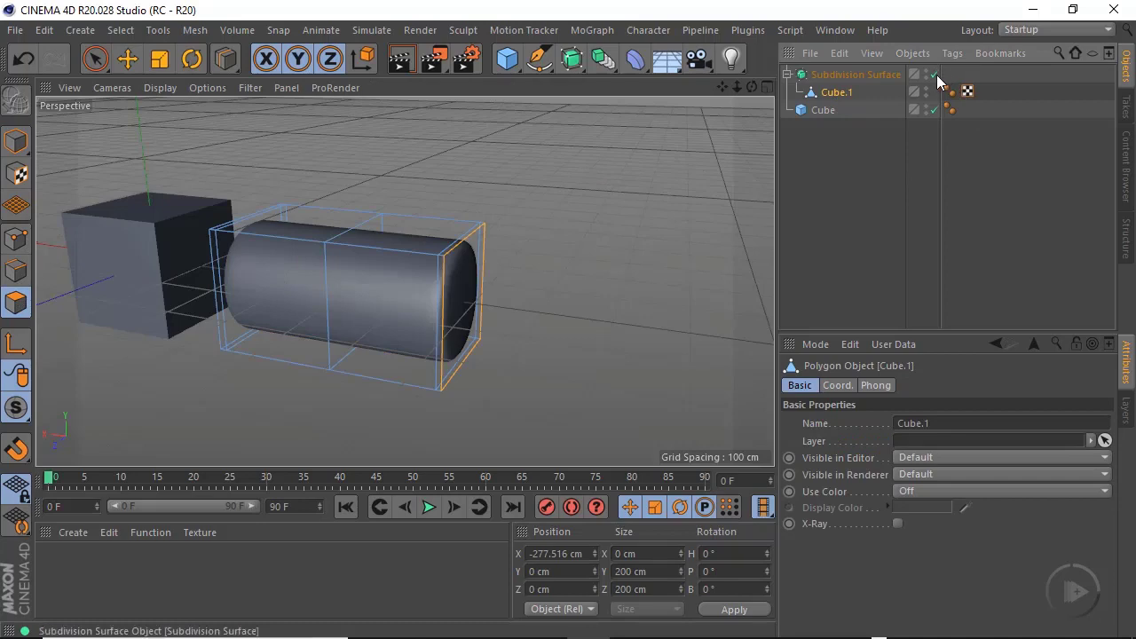
left_click(935, 76)
key("k")
key("l")
left_click_drag(409, 301, 380, 297, "alt")
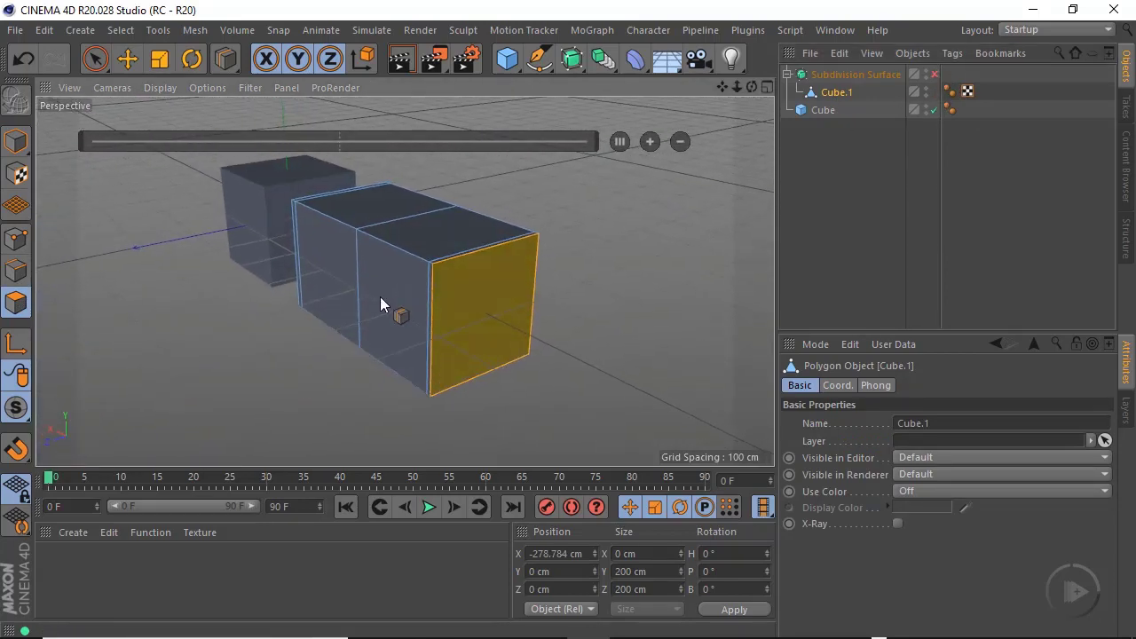
left_click(500, 259)
left_click(934, 74)
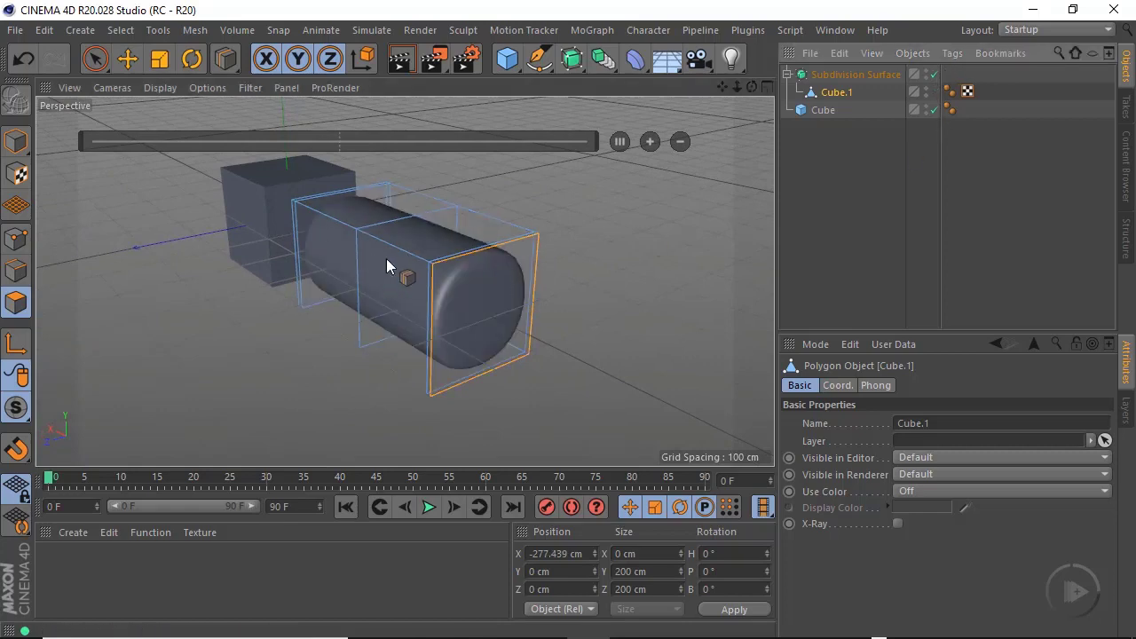
Add a horizontal loop cut around Cube.1 just below its top edge and tighten its offset to about 1.75%
right_click_drag(386, 267, 548, 250, "alt")
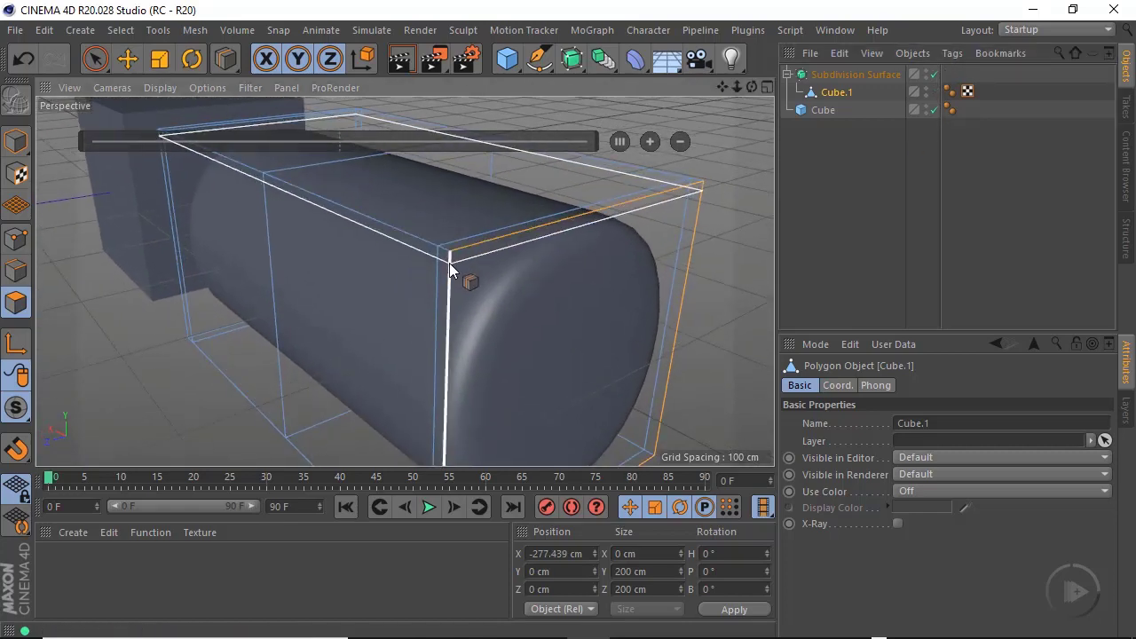
left_click(448, 316)
mouse_move(458, 368)
left_mouse_down("alt")
mouse_move(393, 337)
mouse_move(456, 321)
left_mouse_up("alt")
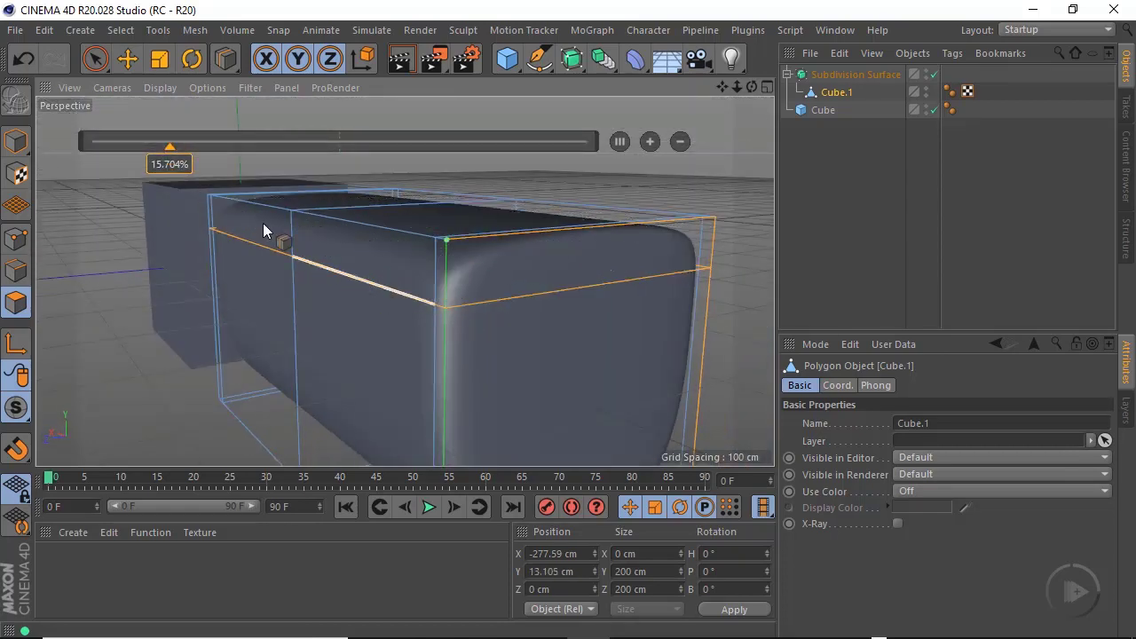
mouse_move(170, 146)
left_mouse_down()
mouse_move(192, 148)
mouse_move(117, 140)
left_mouse_up()
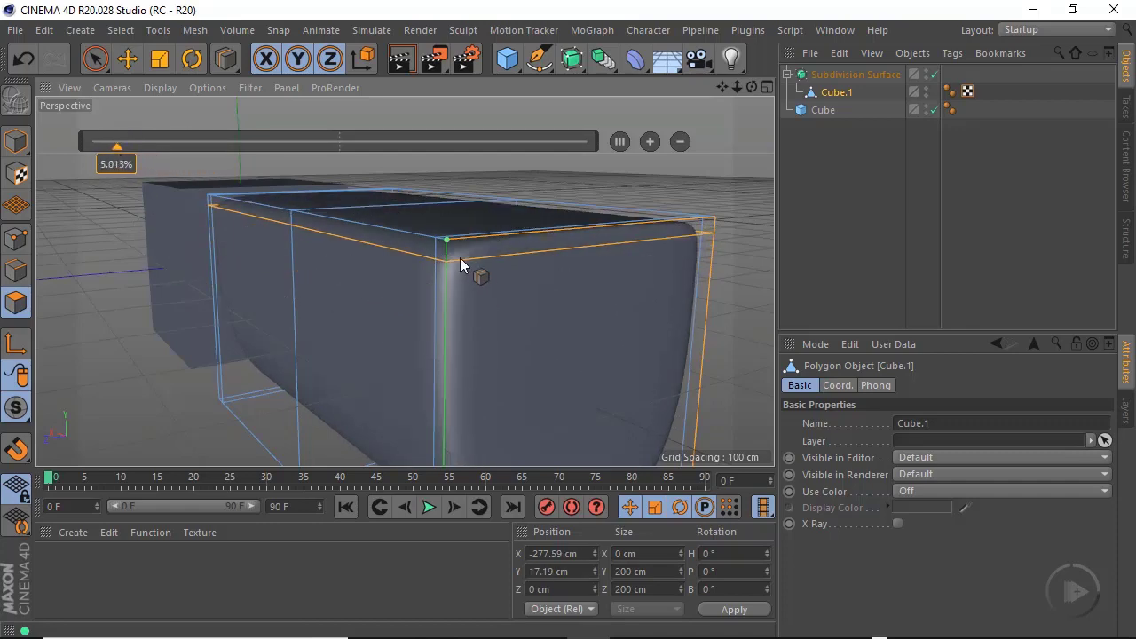
mouse_move(461, 271)
left_mouse_down("alt")
mouse_move(348, 263)
mouse_move(437, 271)
mouse_move(357, 221)
left_mouse_up("alt")
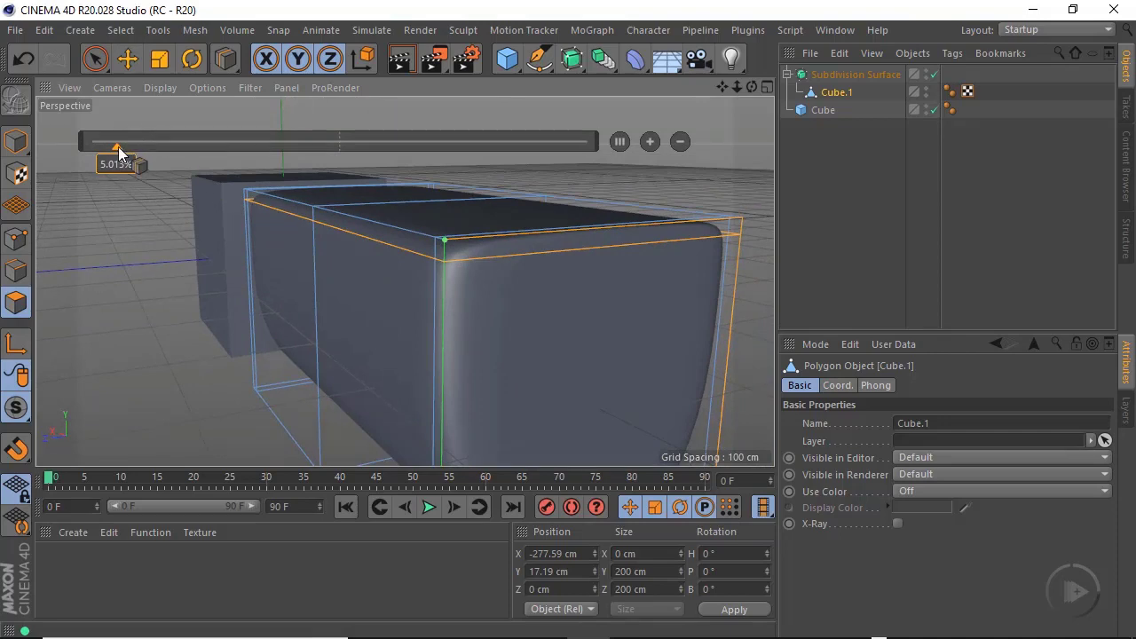
mouse_move(118, 151)
left_mouse_down()
mouse_move(133, 146)
mouse_move(101, 149)
left_mouse_up()
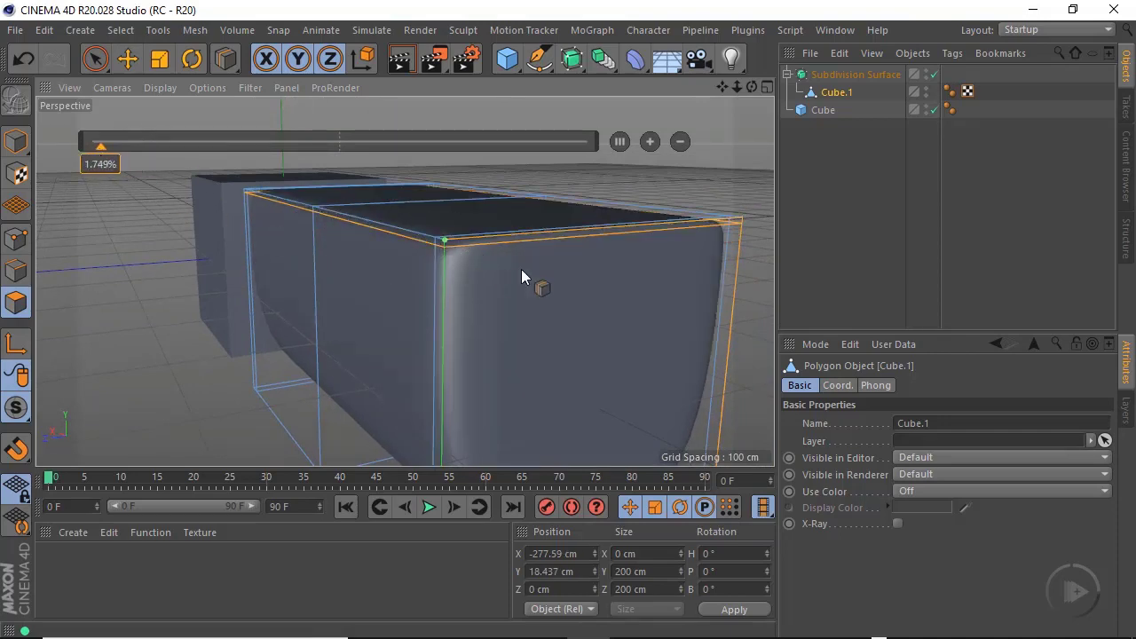
Add another loop cut between Cube.1's outer end edge and its nearby loop at about 70% offset, and return to model mode
mouse_move(522, 269)
left_mouse_down("alt")
mouse_move(396, 287)
mouse_move(590, 285)
mouse_move(456, 265)
mouse_move(390, 268)
mouse_move(370, 282)
mouse_move(256, 272)
mouse_move(232, 330)
left_mouse_up("alt")
mouse_move(371, 257)
left_mouse_down("alt")
mouse_move(578, 232)
mouse_move(521, 227)
mouse_move(453, 233)
mouse_move(654, 235)
mouse_move(396, 294)
mouse_move(370, 226)
left_mouse_up("alt")
left_click(368, 221)
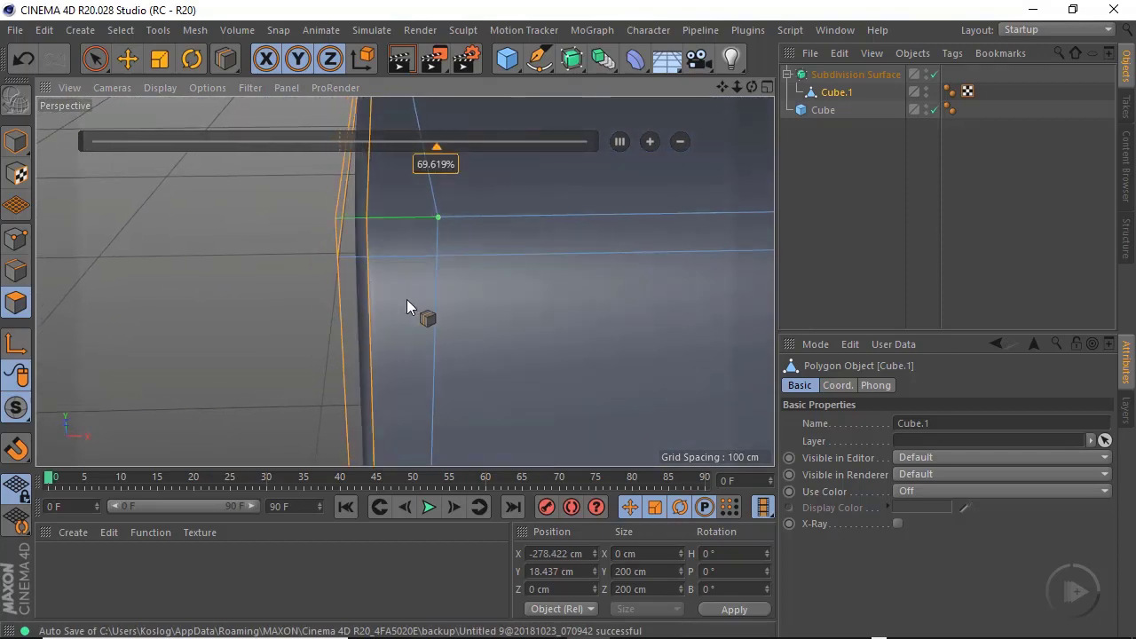
left_click_drag(407, 300, 428, 340, "alt")
left_click_drag(423, 280, 609, 259, "alt")
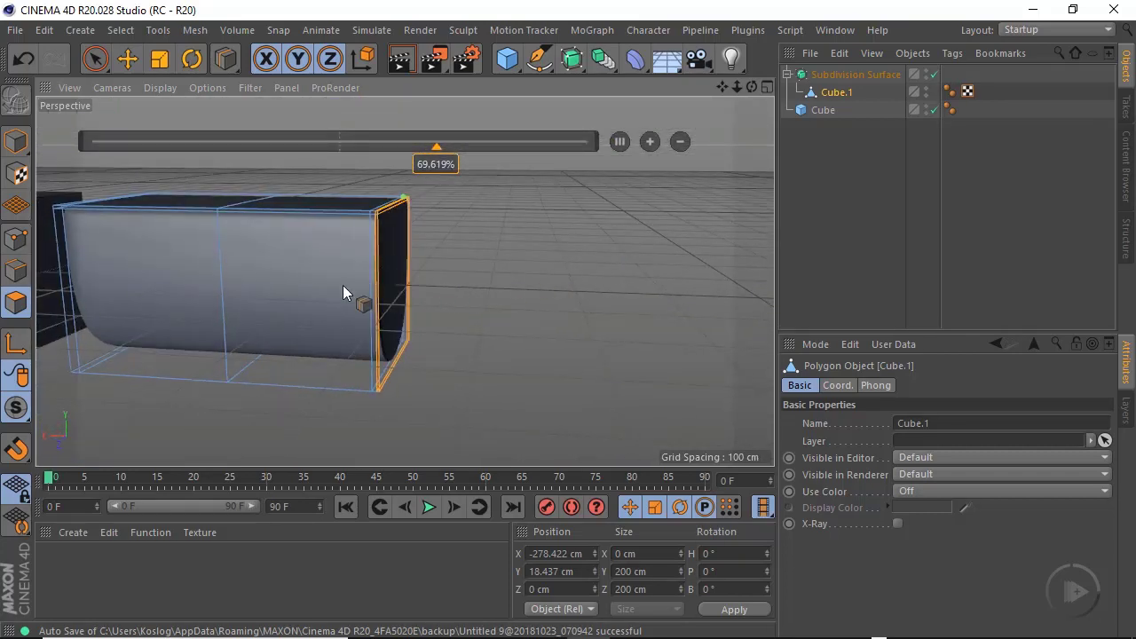
left_click_drag(388, 294, 464, 326, "alt")
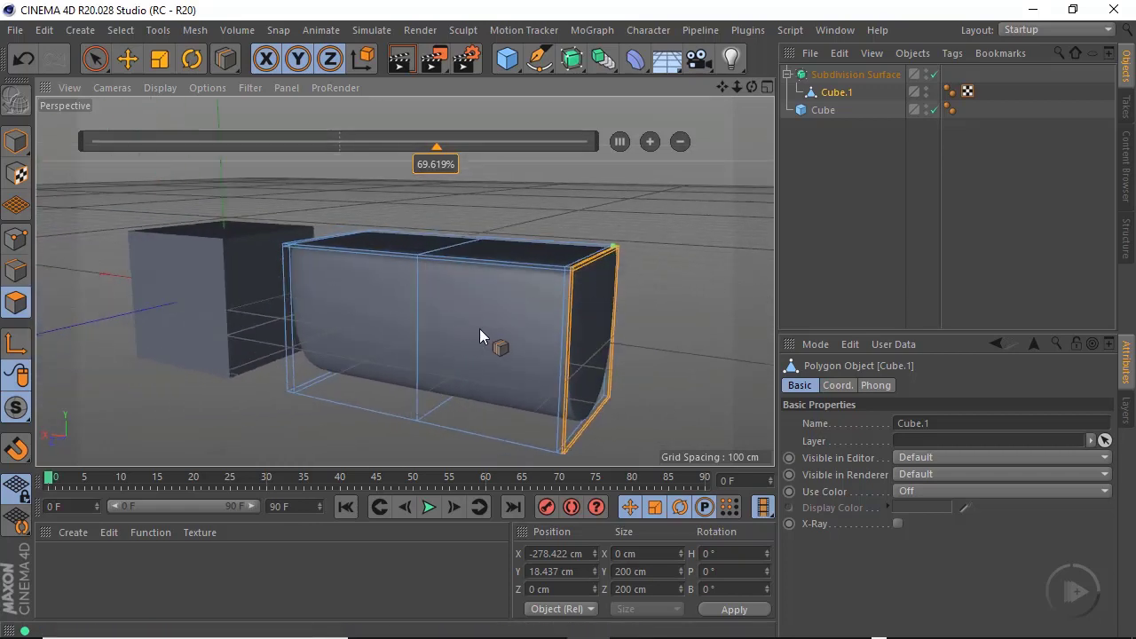
key("space")
left_click(16, 142)
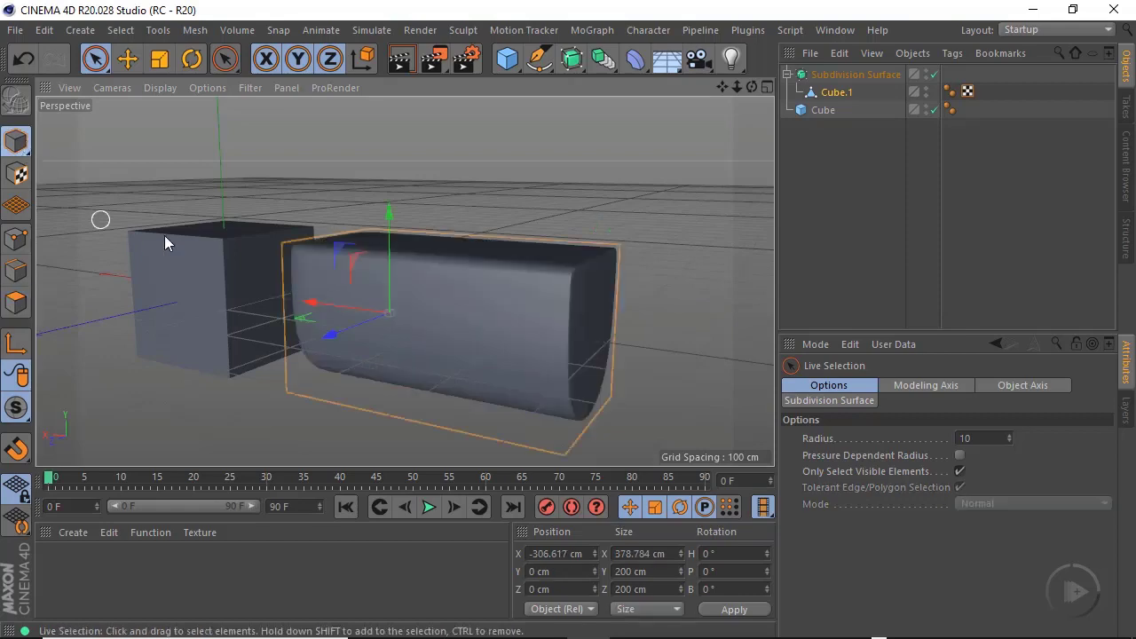
left_click_drag(447, 317, 532, 342, "alt")
Make the plain Cube editable and enter polygon mode
left_click(831, 110)
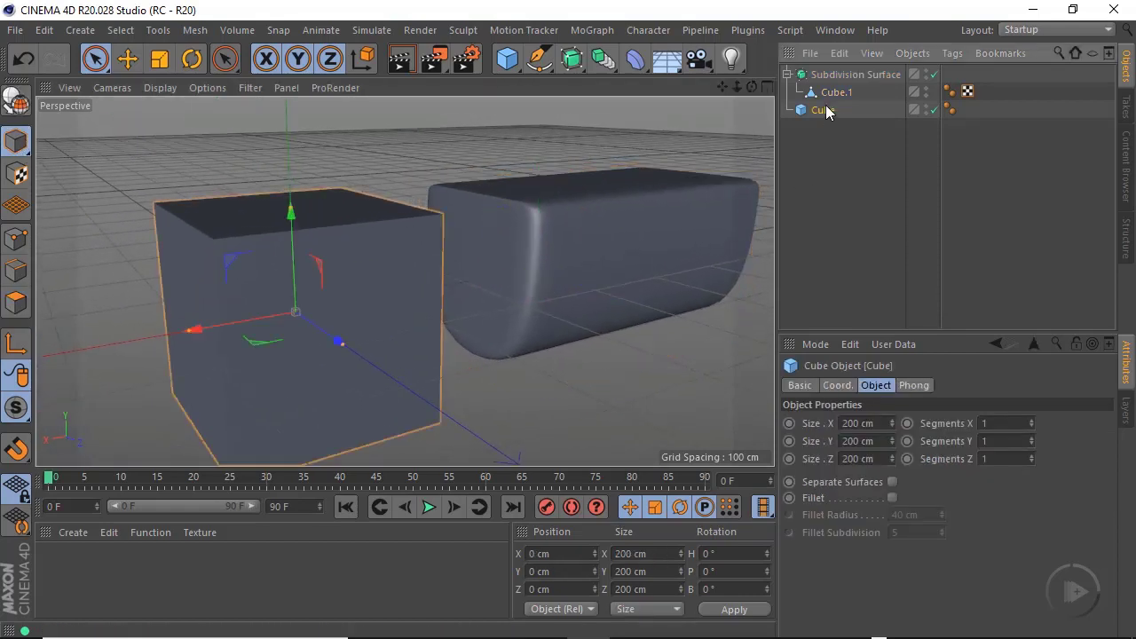
scroll(325, 337, "up", 3)
left_click_drag(360, 303, 431, 286, "alt")
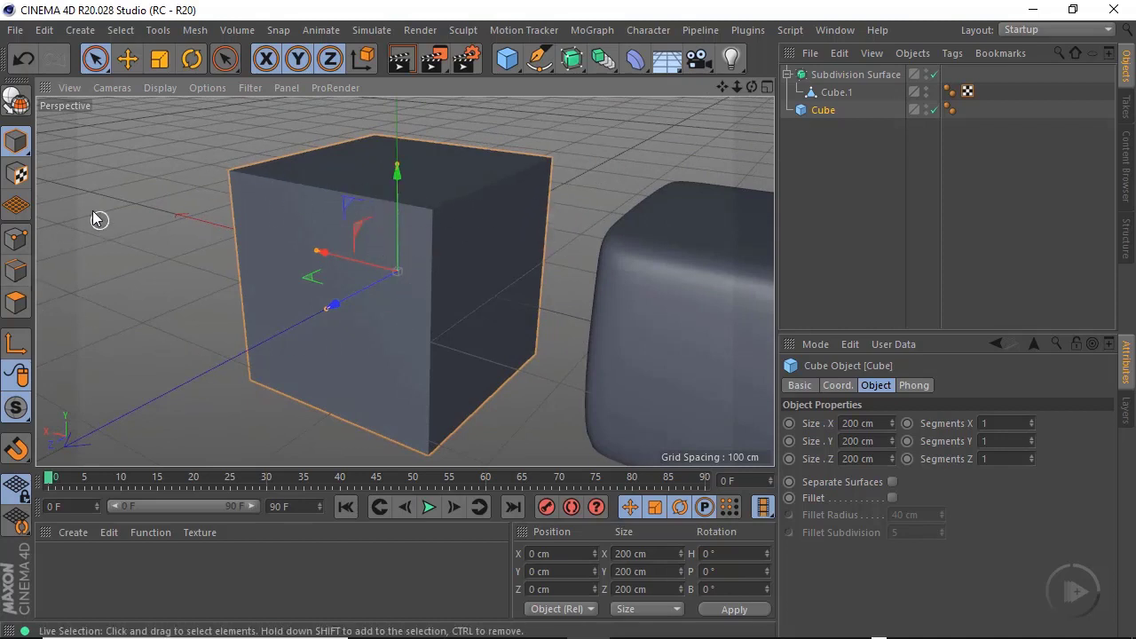
left_click(15, 99)
left_click(20, 304)
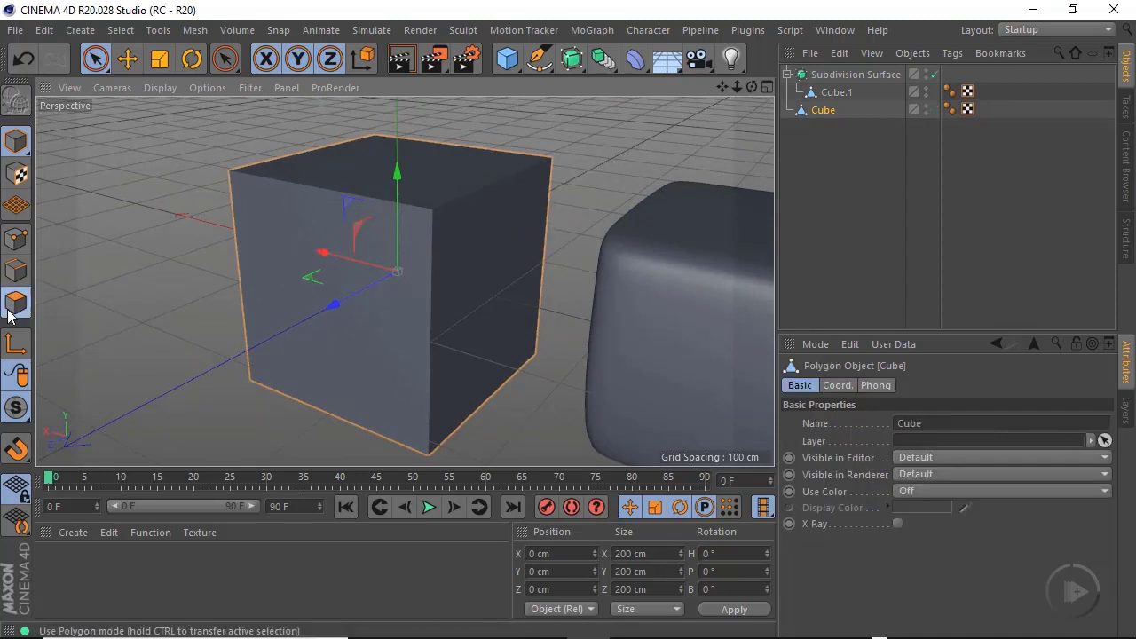
left_click_drag(410, 297, 595, 320, "alt")
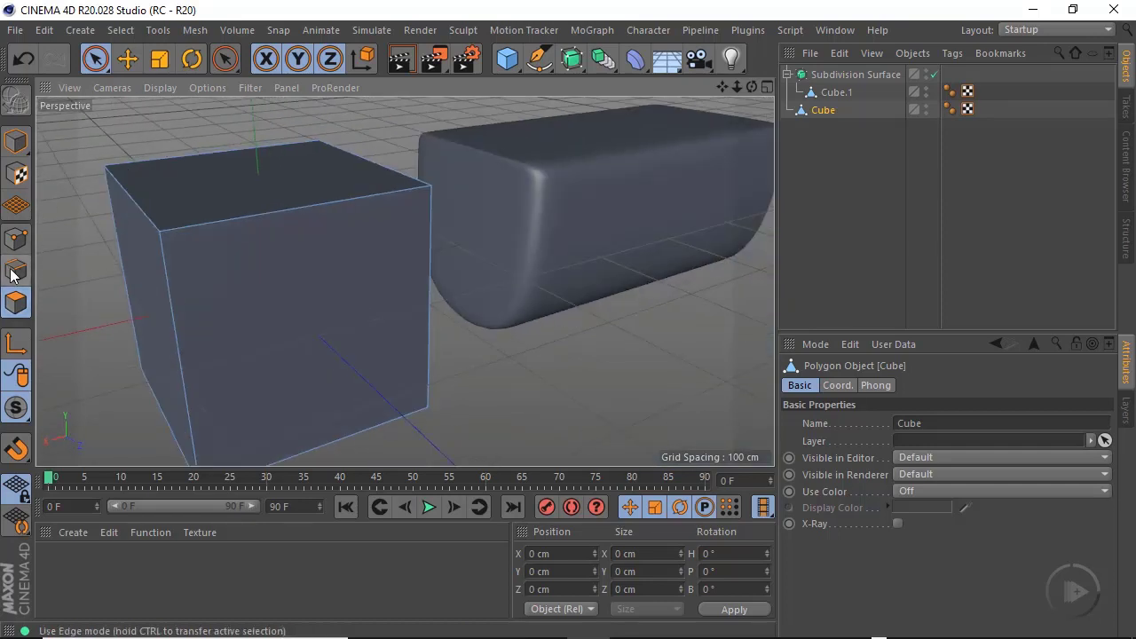
Select all edges of Cube and bevel them with a Chamfer offset of about 5.86 cm
left_click(13, 272)
middle_click_drag(264, 286, 341, 269, "alt")
key("ctrl+a")
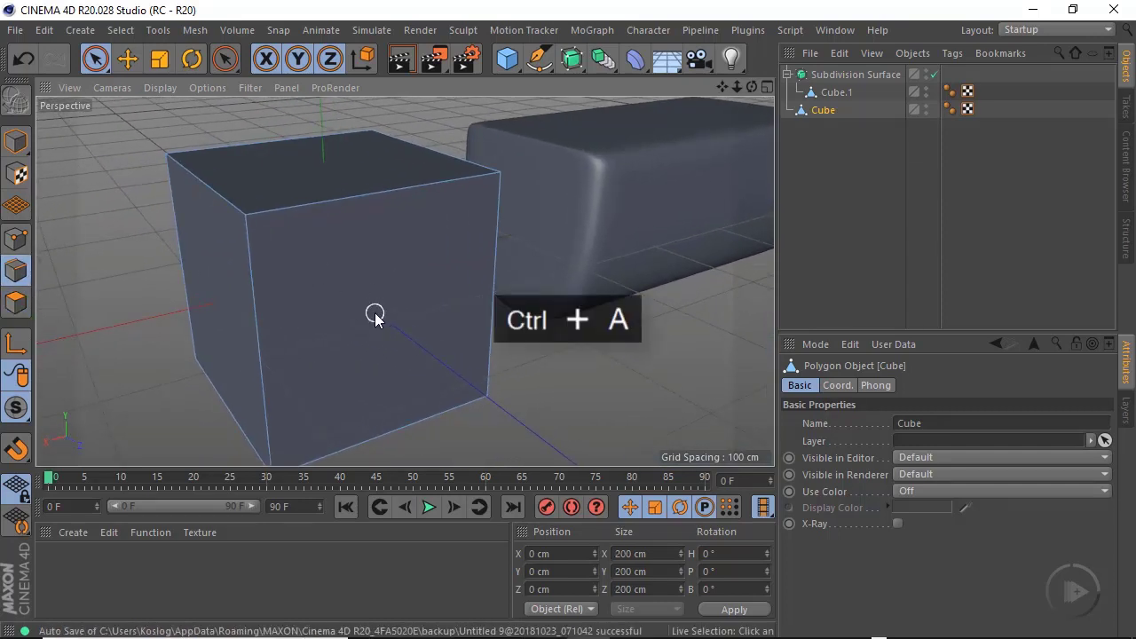
right_click(525, 339)
left_click(569, 466)
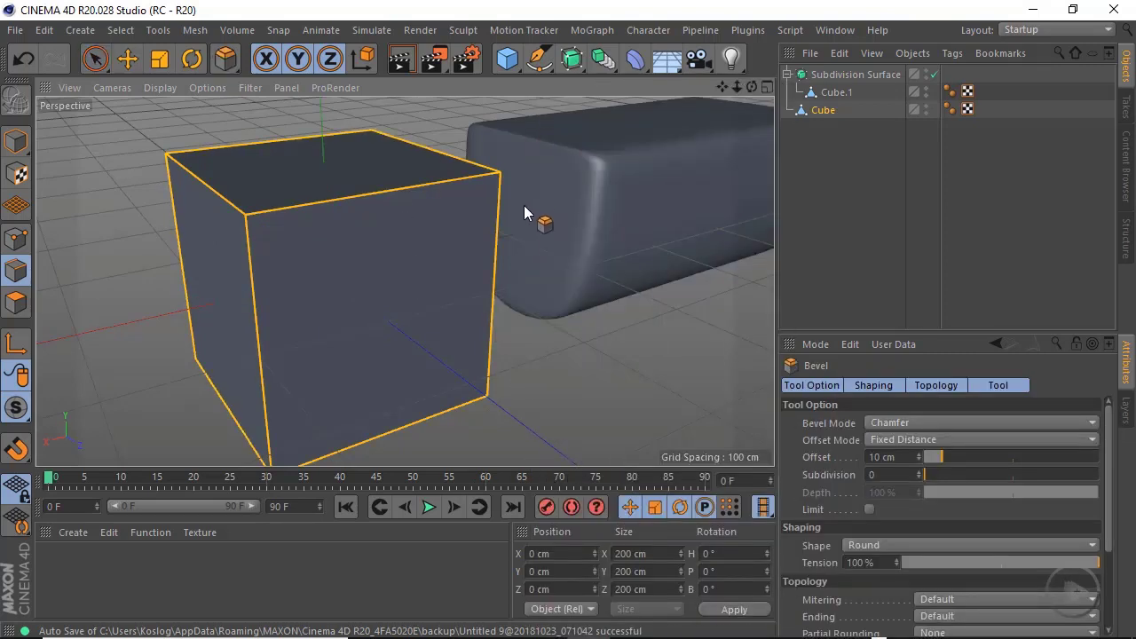
left_click_drag(523, 205, 470, 204)
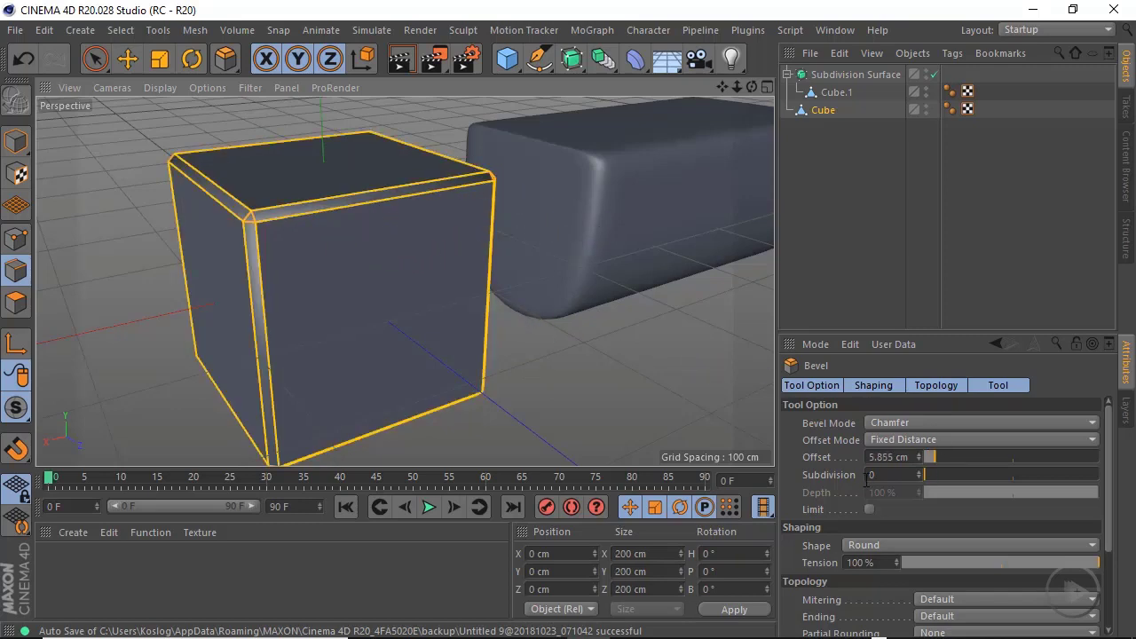
Set the bevel's Subdivision to 1 and inspect the chamfered edges and corner up close
left_click_drag(924, 475, 932, 475)
right_click_drag(325, 184, 422, 190, "alt")
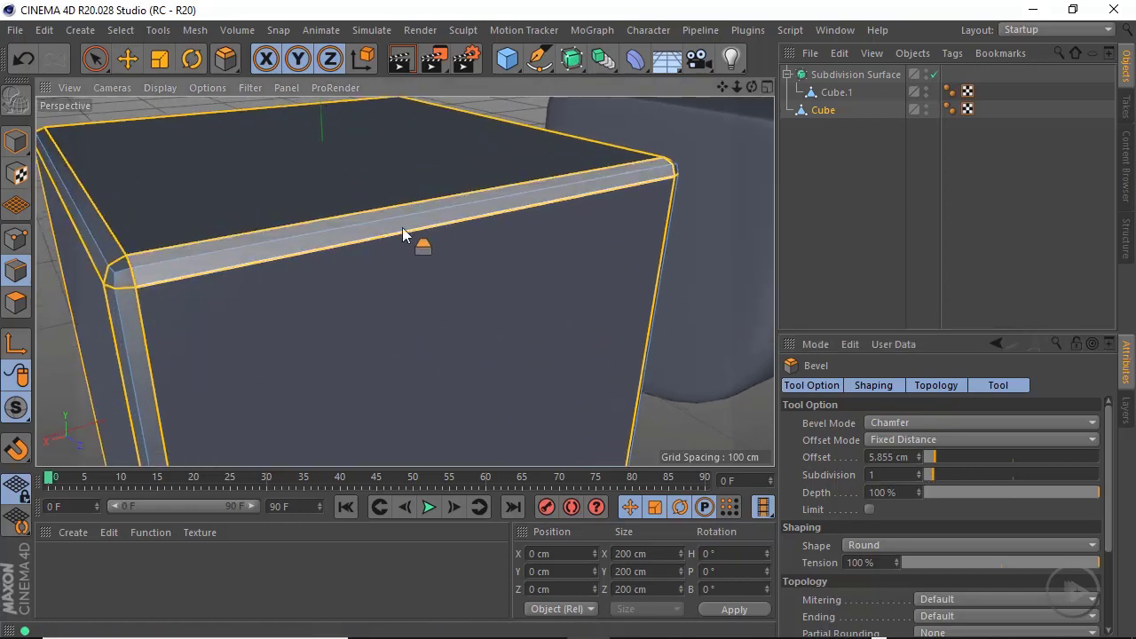
left_click_drag(417, 230, 497, 226, "alt")
left_click_drag(330, 305, 348, 334, "alt")
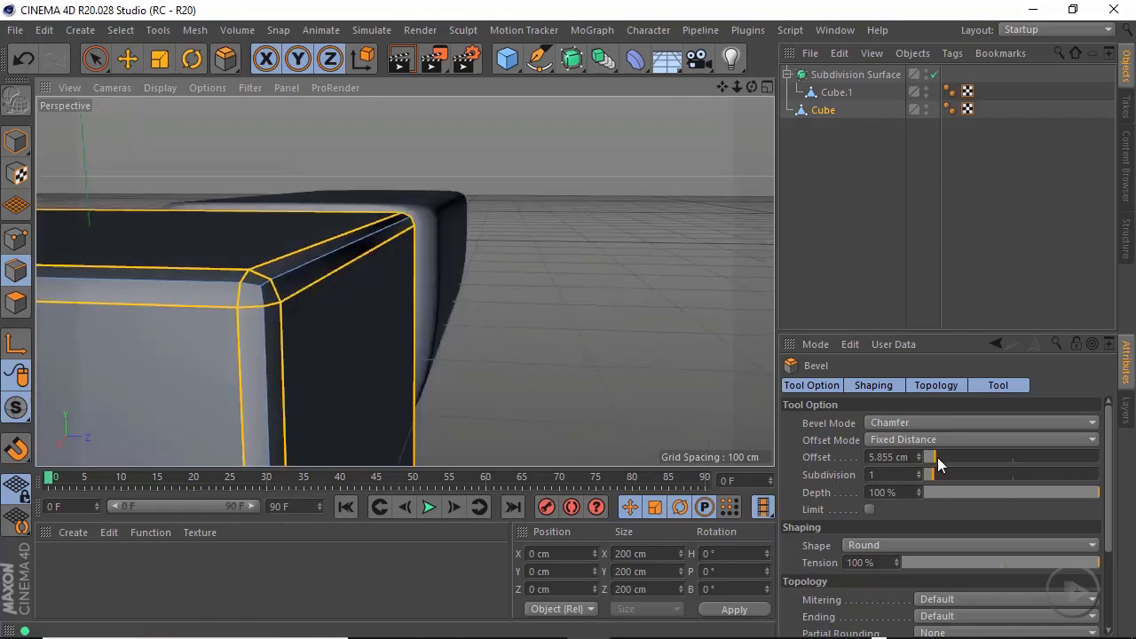
Try a 22 cm bevel offset on Cube, and reduce it to 12 cm
left_click_drag(937, 457, 965, 458)
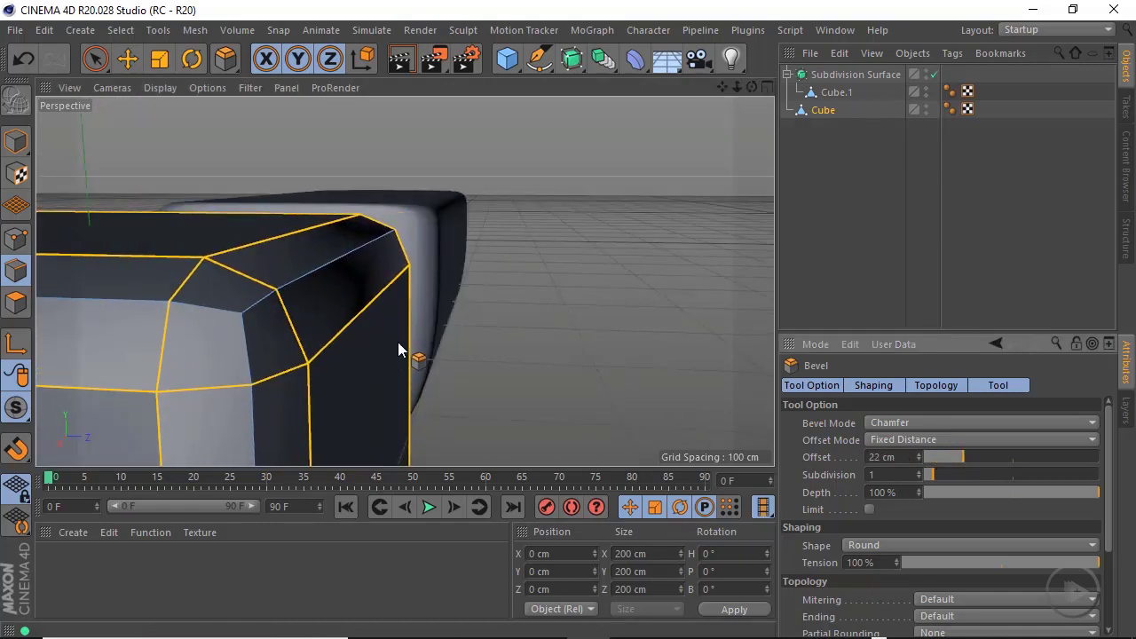
right_click_drag(399, 350, 523, 331, "alt")
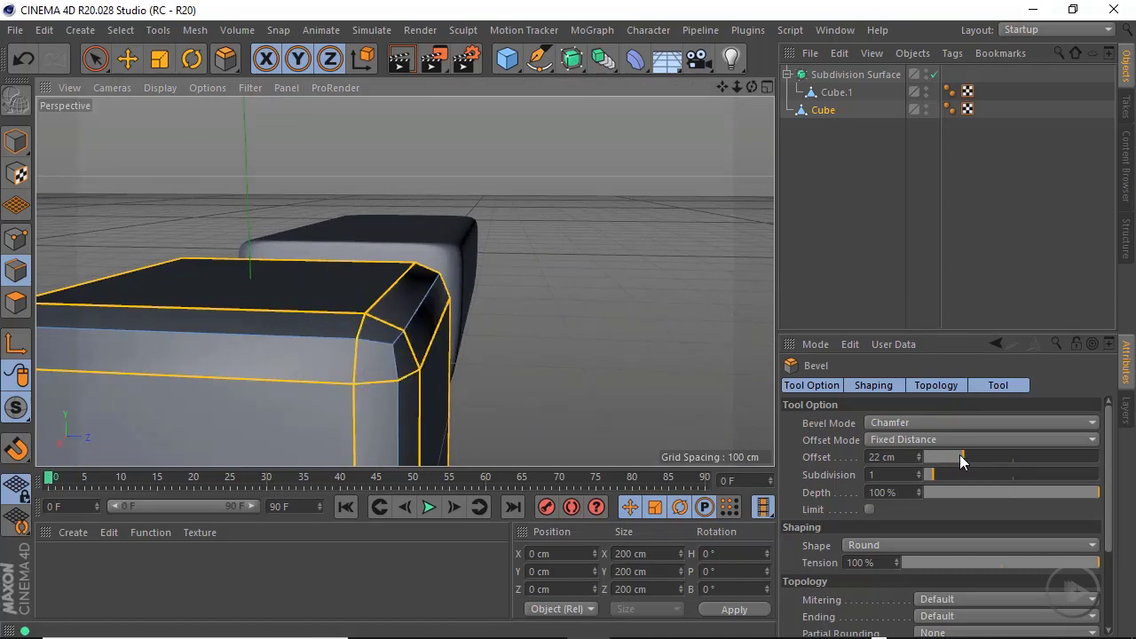
left_click_drag(960, 454, 918, 457)
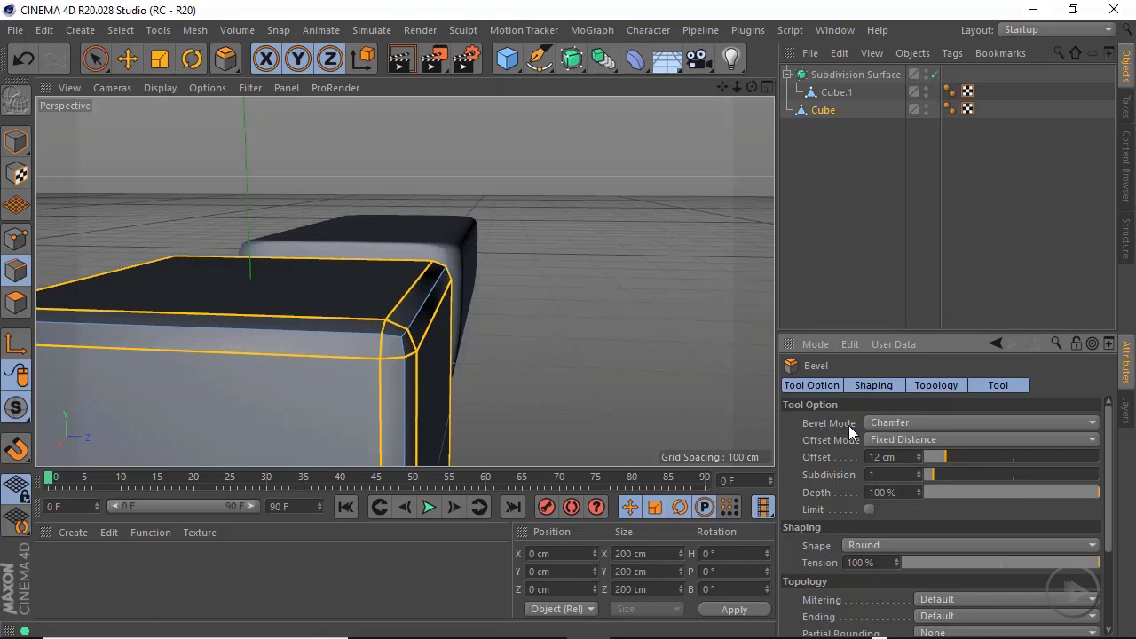
Change the Bevel Mode to Solid and inspect the support edges around Cube's borders and corners
left_click(886, 423)
left_click(897, 459)
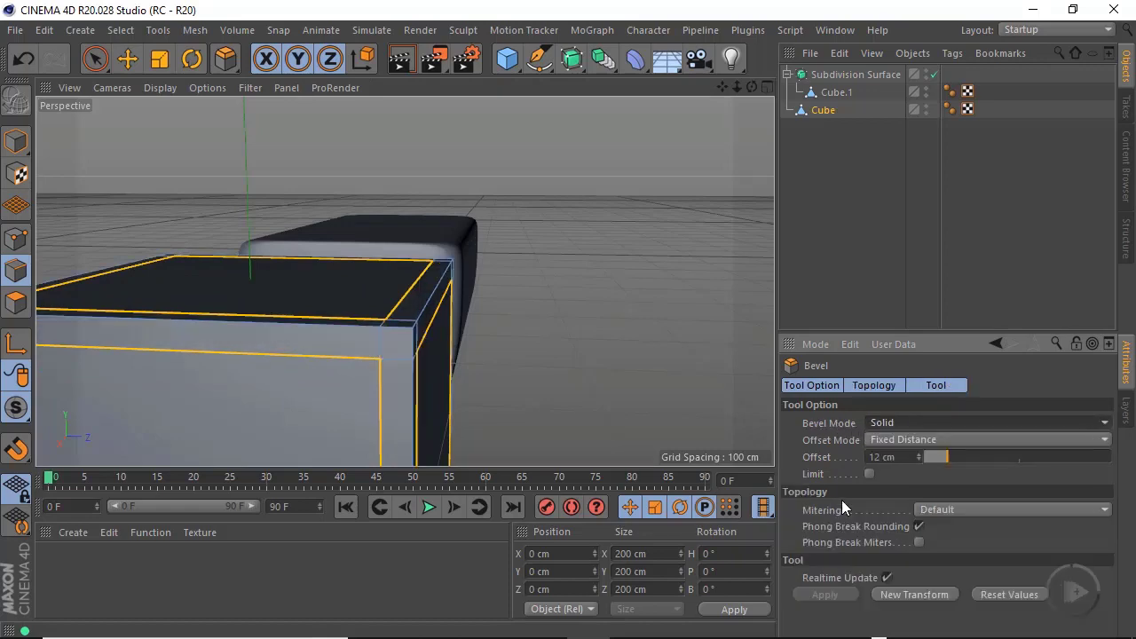
left_click_drag(449, 348, 371, 363, "alt")
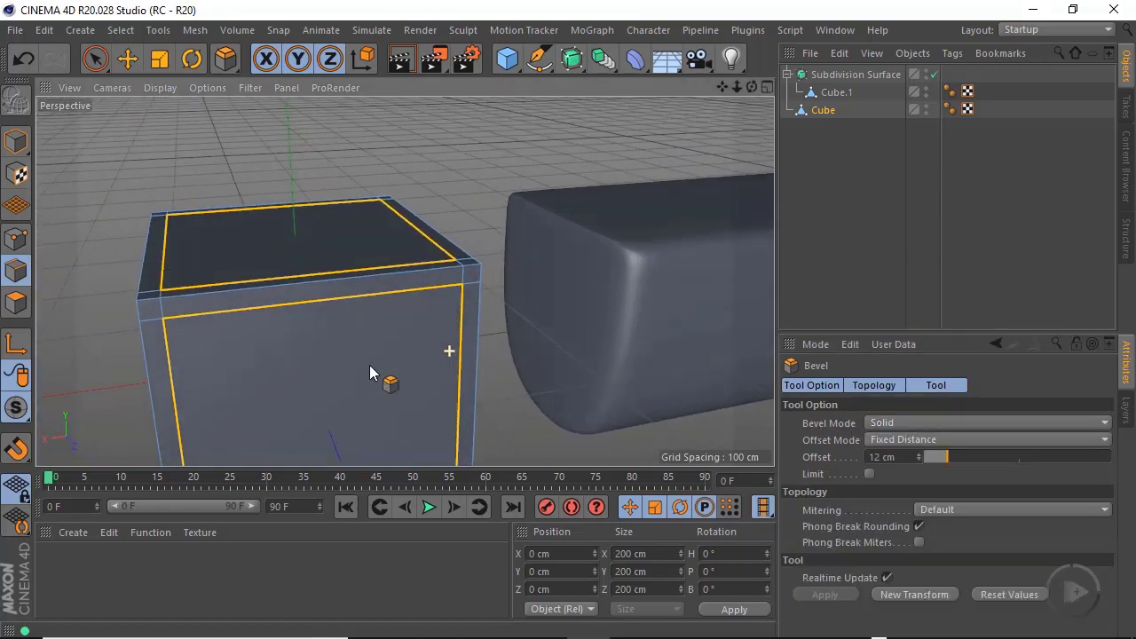
left_click_drag(452, 322, 542, 274, "alt")
left_click_drag(512, 325, 480, 243, "alt")
scroll(477, 307, "up", 3)
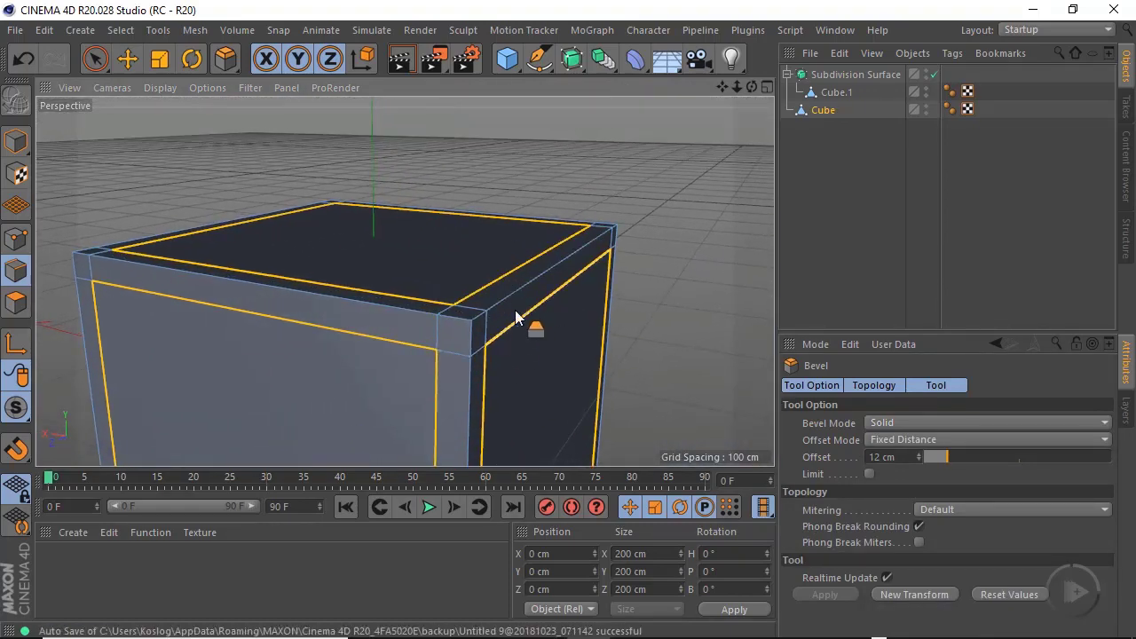
left_click_drag(524, 322, 439, 351, "alt")
scroll(439, 351, "up", 3)
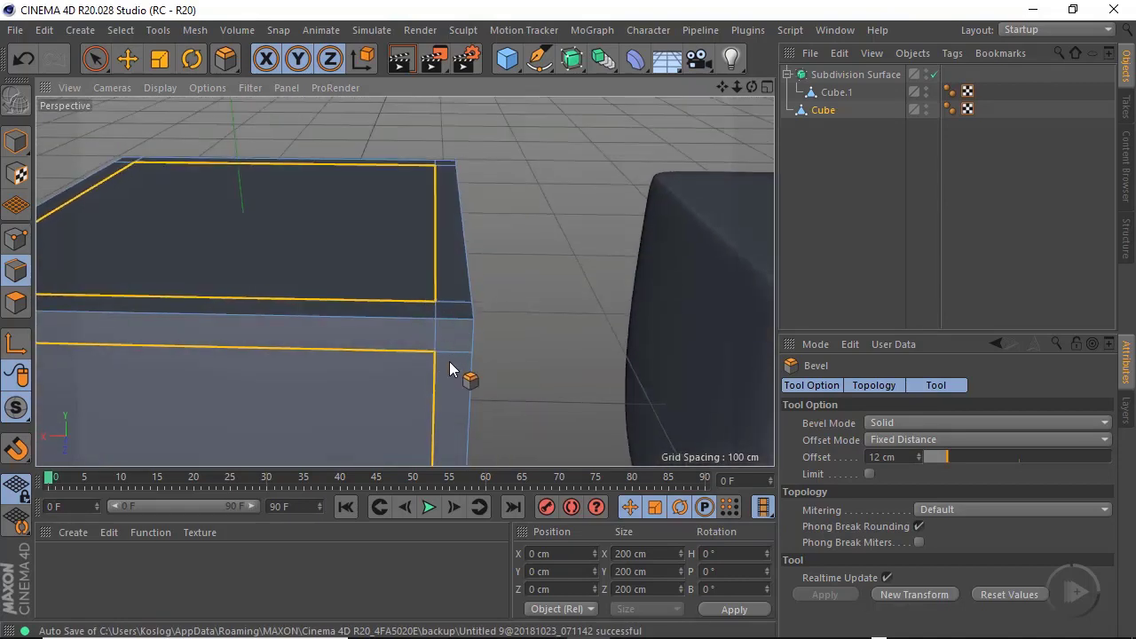
Examine the solid bevel's support loops and corner squares on Cube from several angles, compared with the smoothed Cube.1
scroll(449, 362, "down", 3)
scroll(391, 355, "down", 1)
scroll(510, 331, "down", 2)
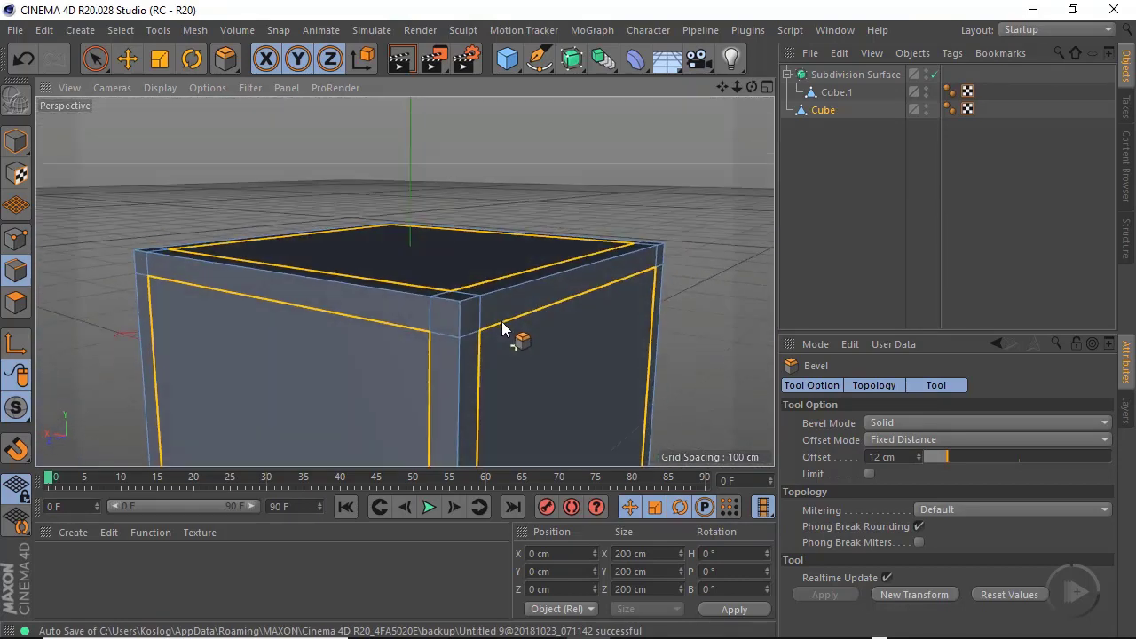
scroll(515, 302, "up", 2)
scroll(533, 302, "down", 1)
scroll(483, 315, "up", 3)
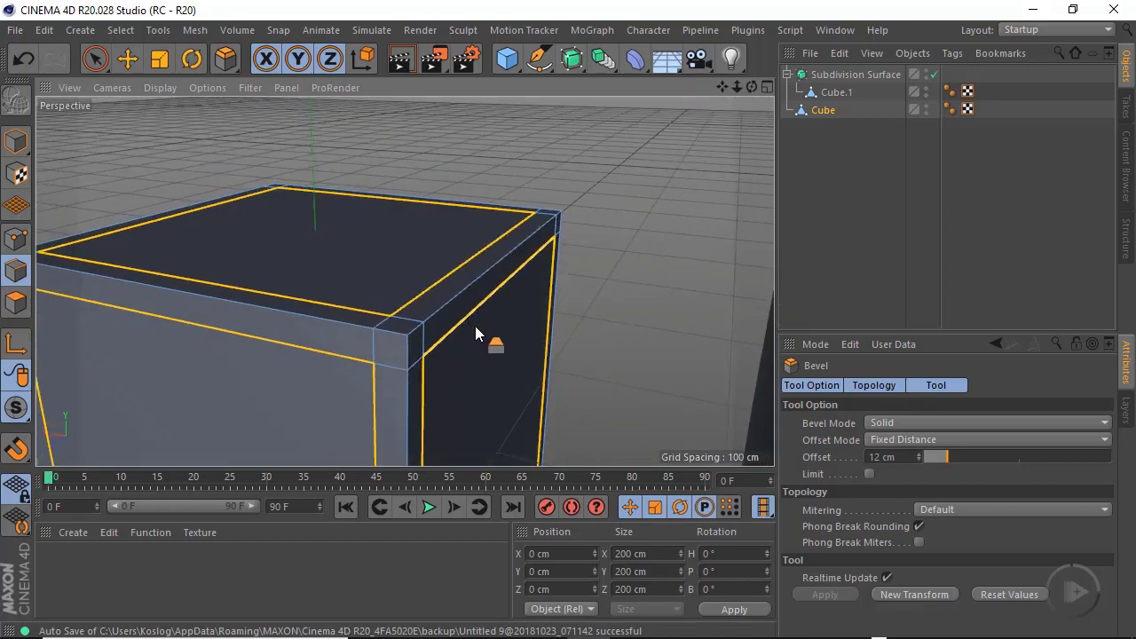
scroll(475, 326, "down", 4)
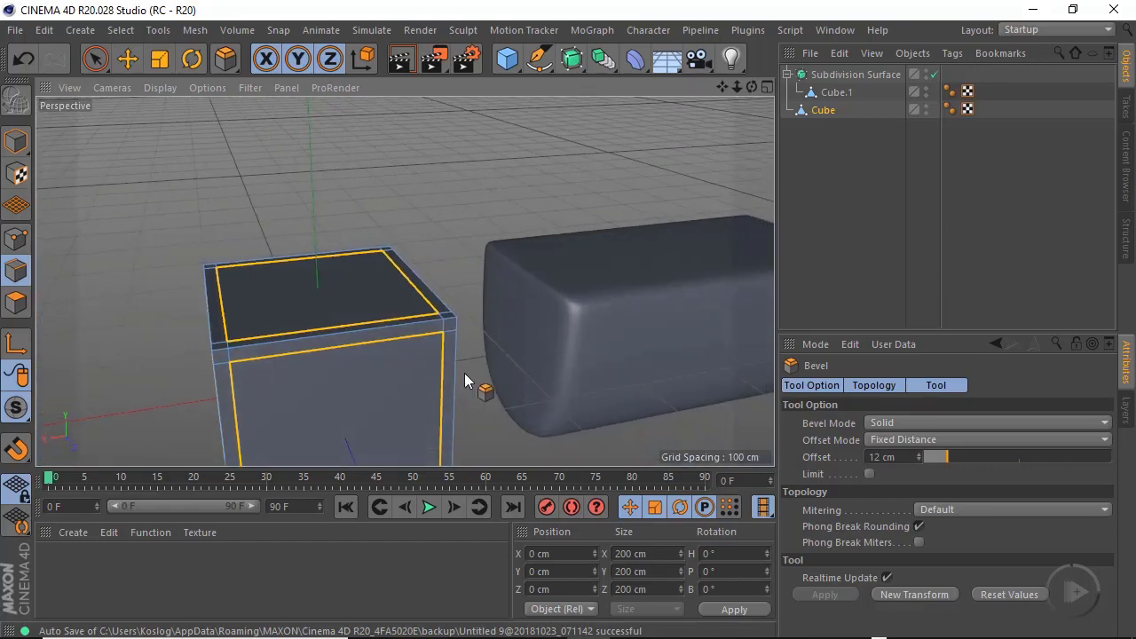
left_click_drag(464, 373, 340, 330, "alt")
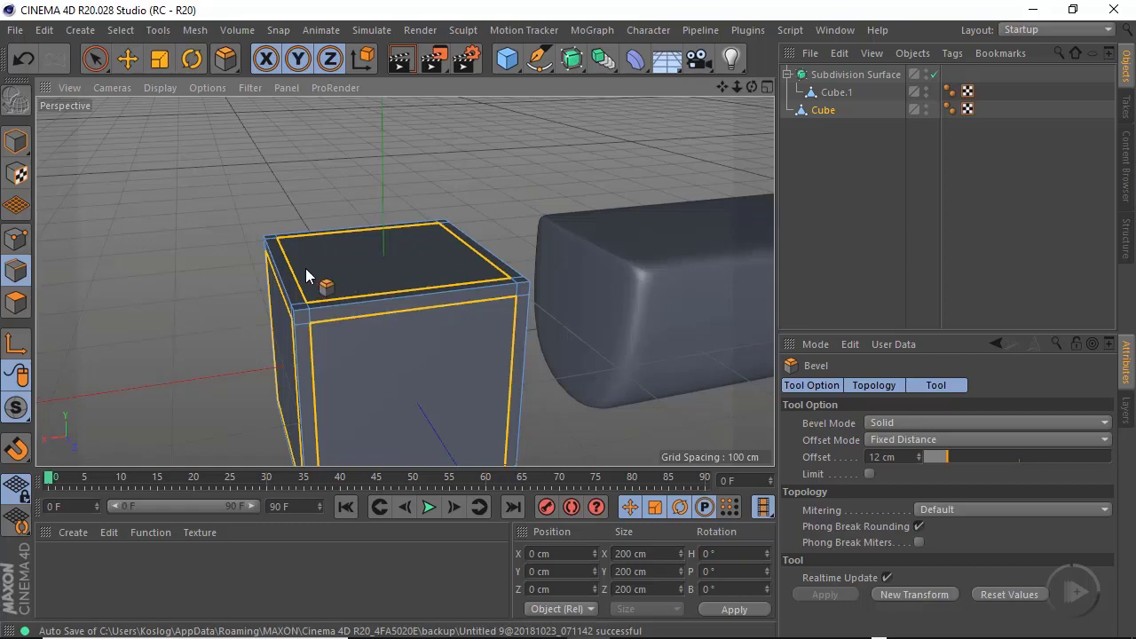
scroll(352, 315, "up", 2)
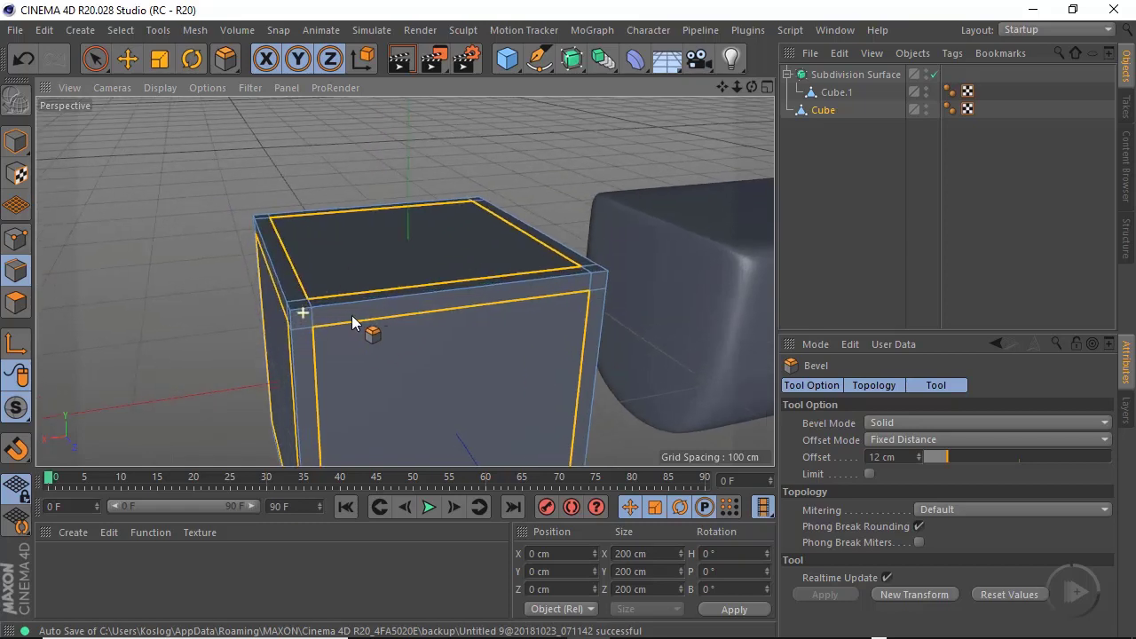
right_click_drag(352, 315, 416, 314, "alt")
left_click_drag(288, 364, 411, 263, "alt")
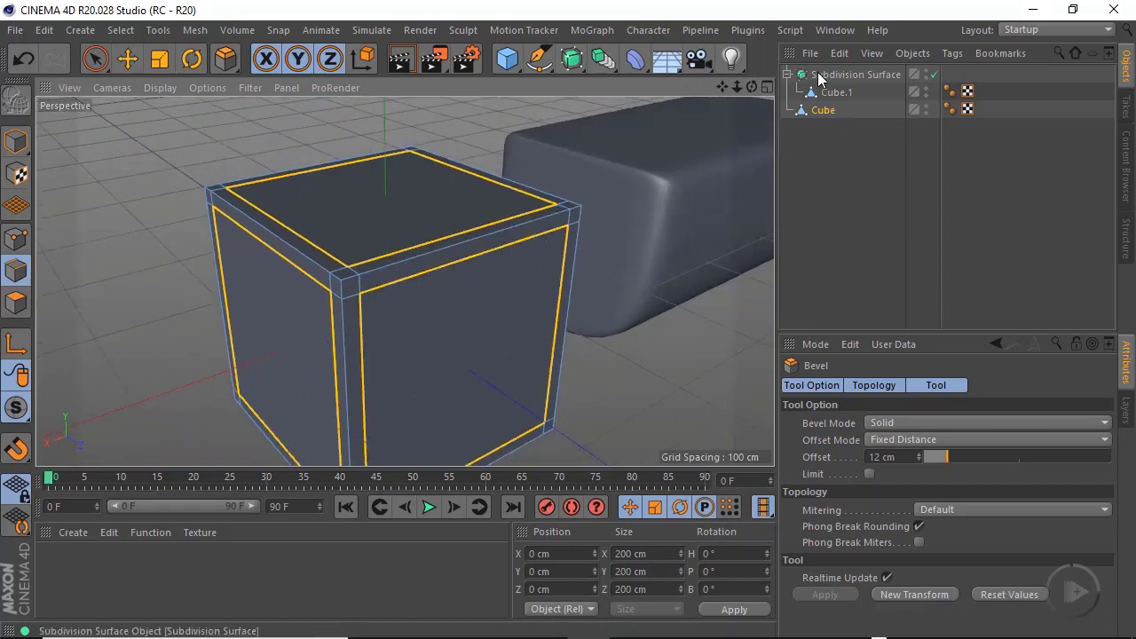
Make Cube the first child of the Subdivision Surface, above Cube.1, and switch to Model mode to view the smoothing
left_click_drag(821, 111, 842, 78)
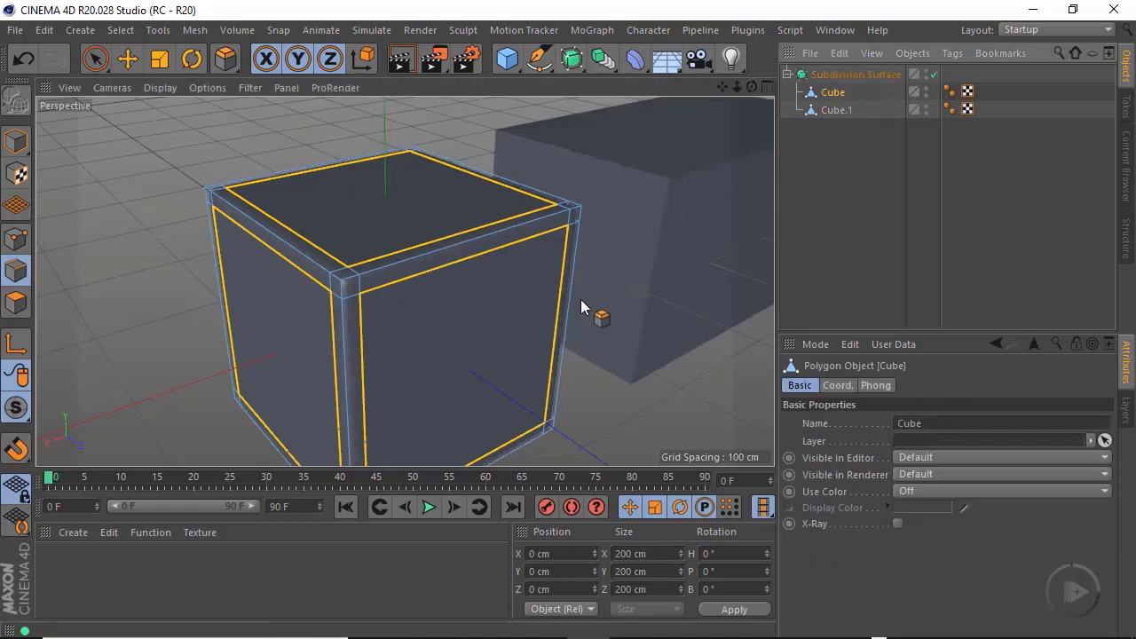
left_click(16, 140)
left_click_drag(417, 287, 296, 340, "alt")
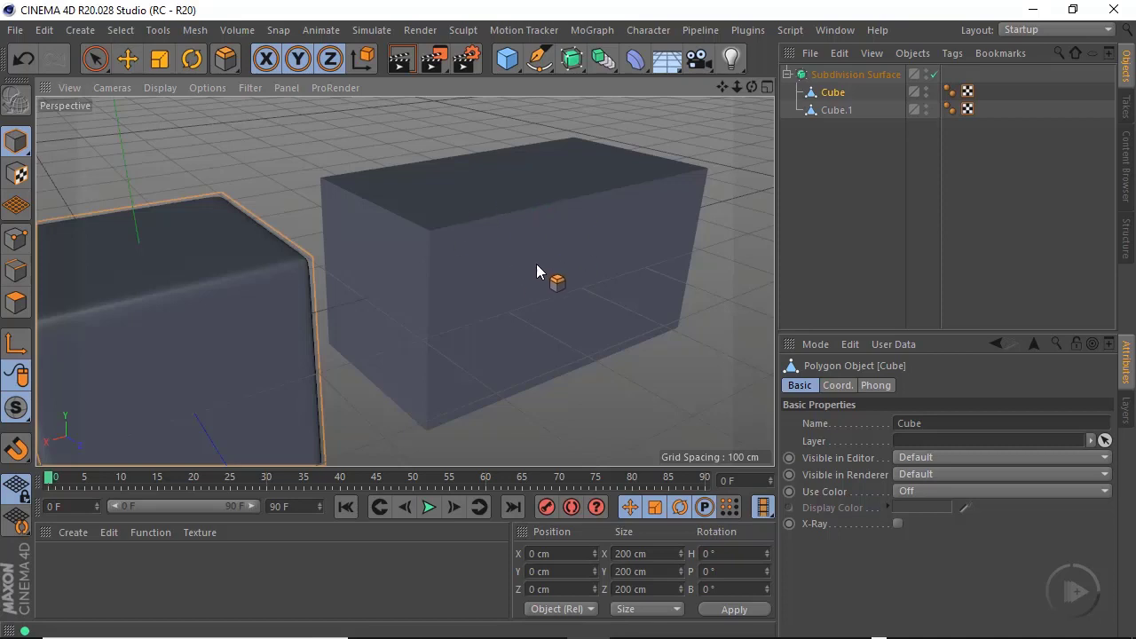
Try Cube.1 as the Subdivision Surface's first child, and move Cube back above it
left_click_drag(536, 264, 836, 83)
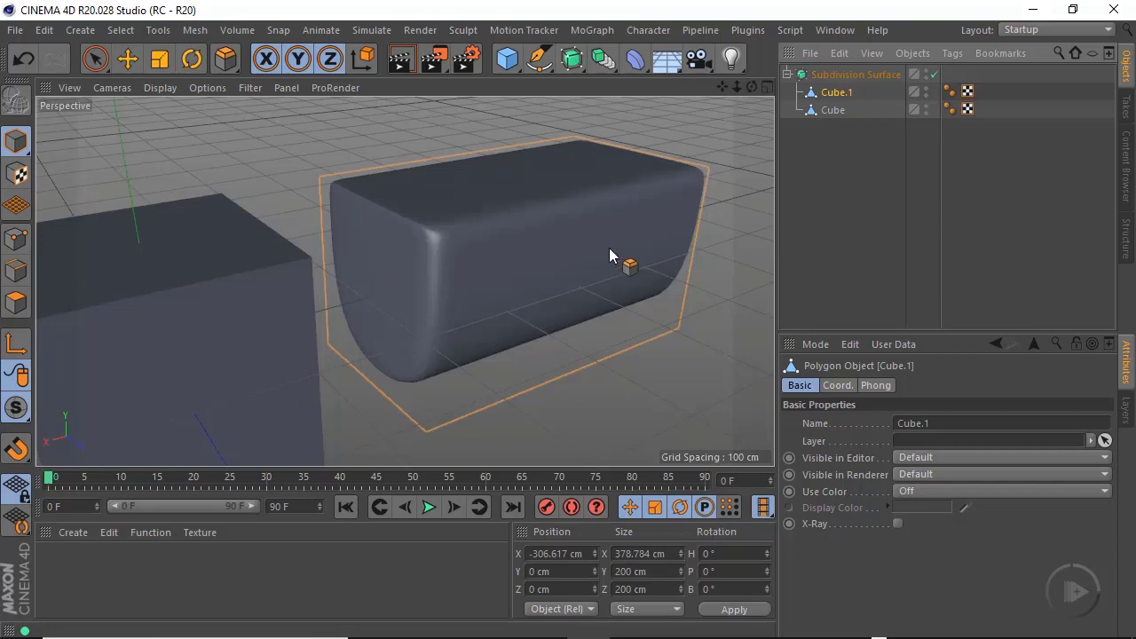
left_click_drag(609, 255, 431, 274, "alt")
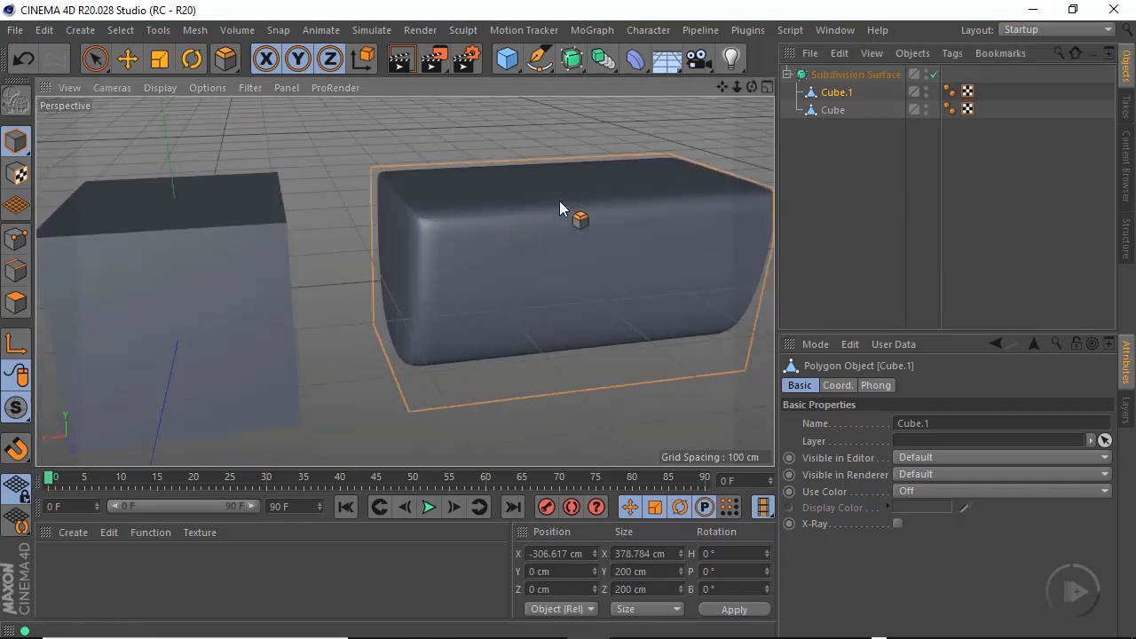
left_click_drag(306, 308, 293, 239, "alt")
left_click_drag(832, 110, 844, 83)
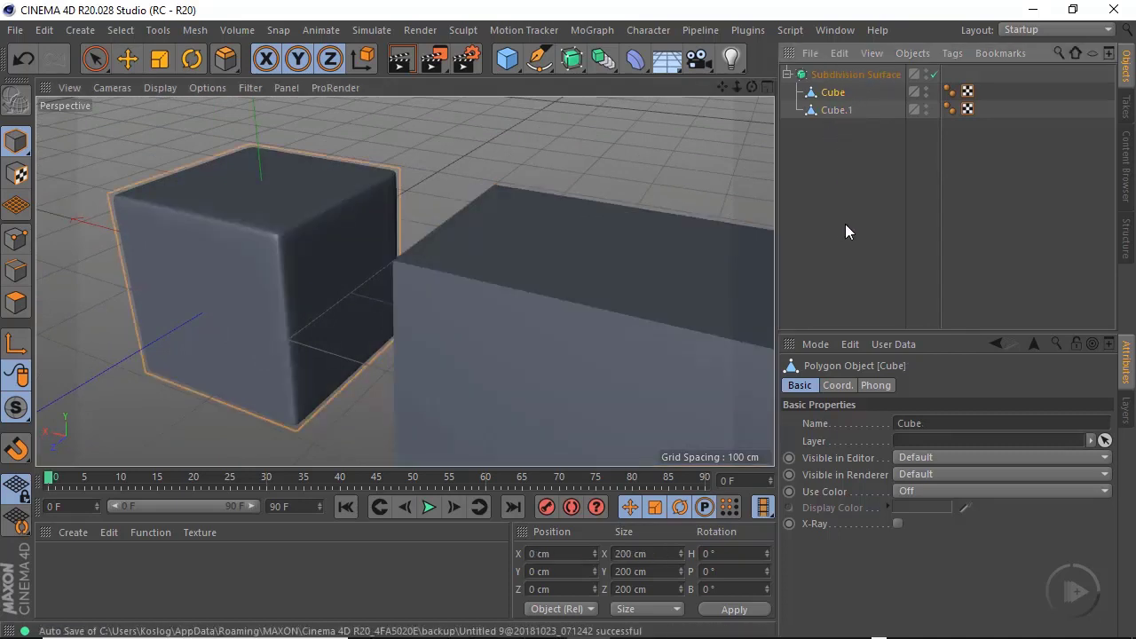
Group Cube and Cube.1 under a Null inside the Subdivision Surface
left_click_drag(853, 115, 574, 146)
left_click(835, 108, "ctrl")
key("alt+g")
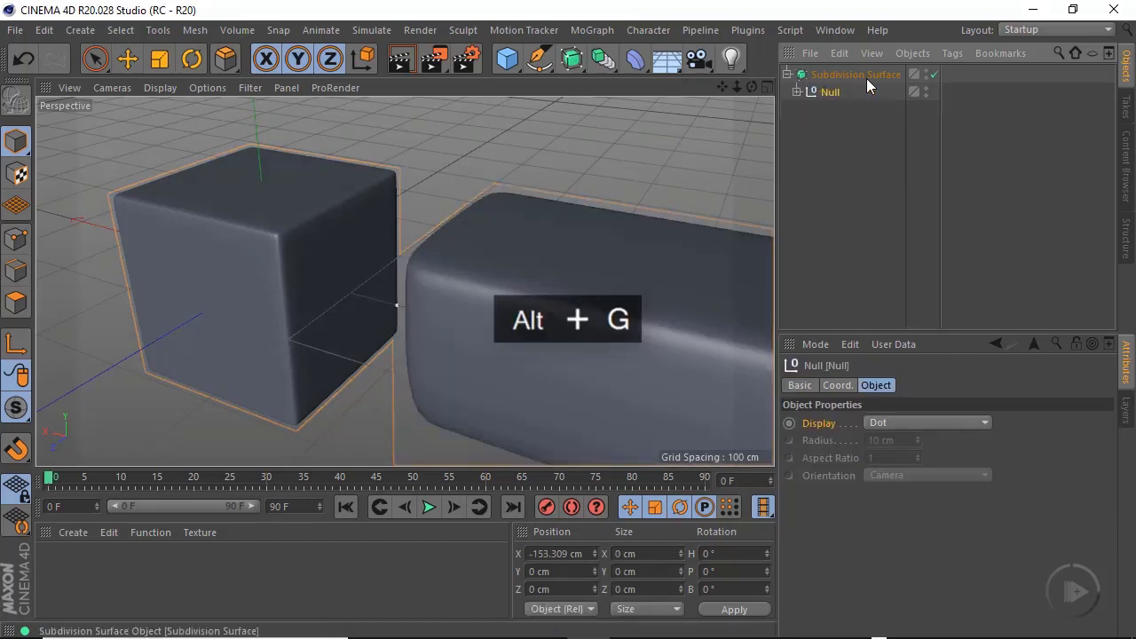
Compare the two smoothed cubes in perspective and examine Cube's rounded corner up close
left_click_drag(360, 294, 572, 299, "alt")
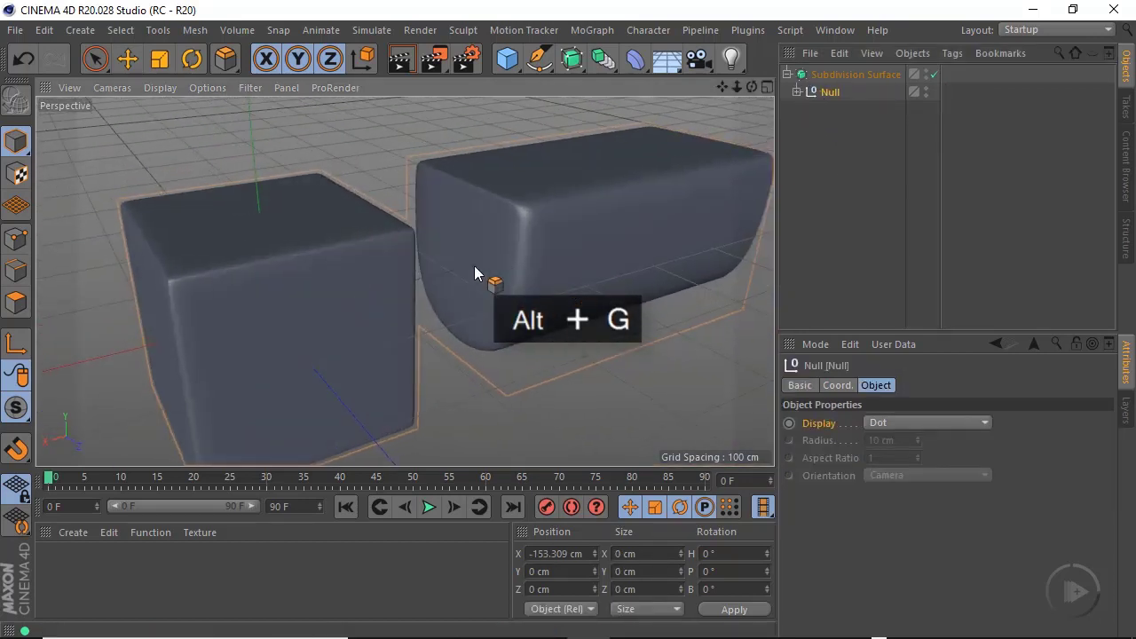
middle_click_drag(266, 311, 360, 253, "alt")
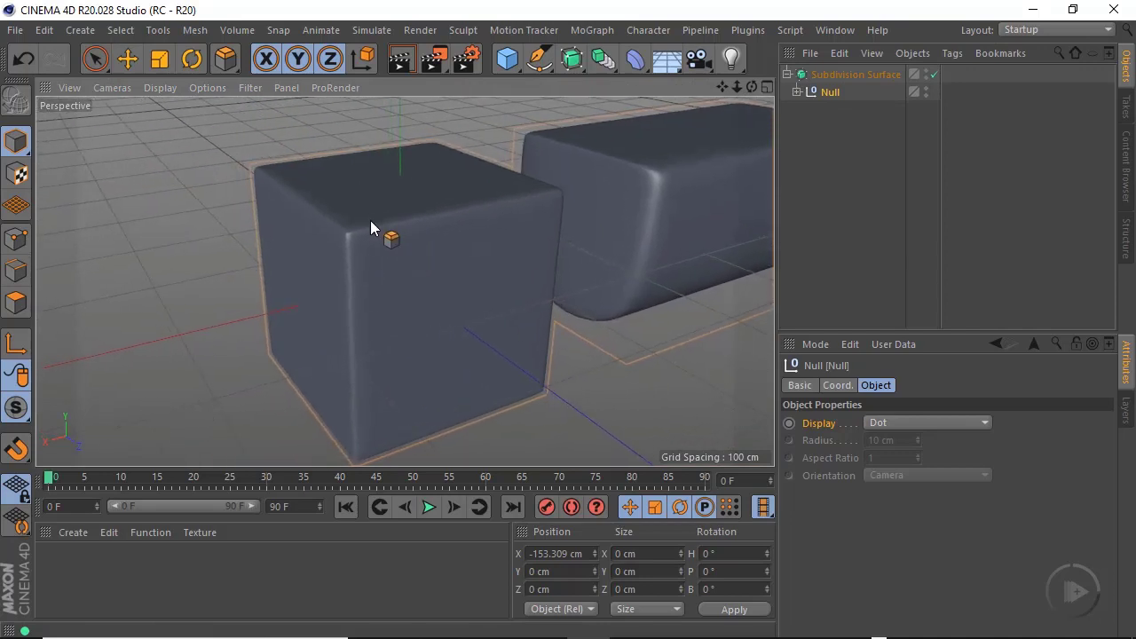
right_click_drag(358, 223, 474, 237, "alt")
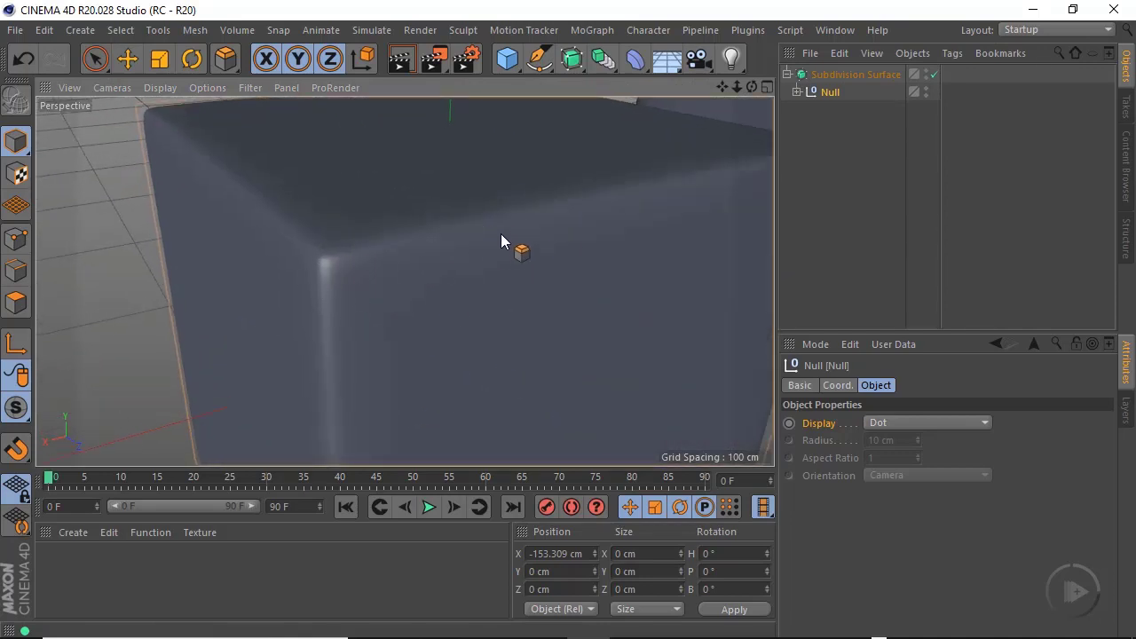
right_click_drag(490, 246, 522, 222, "alt")
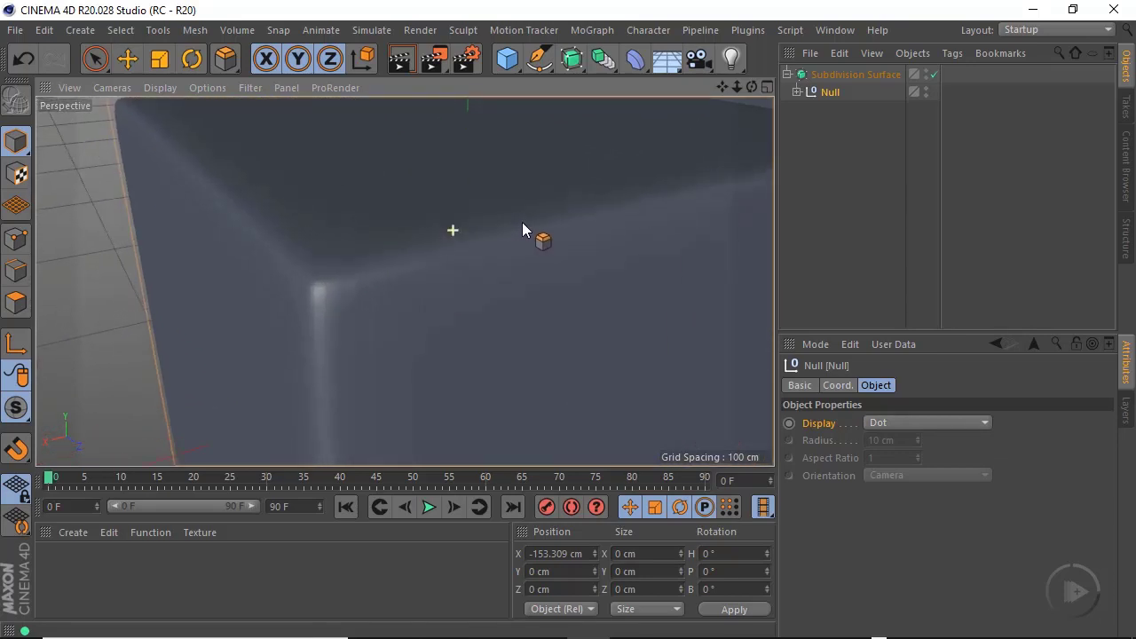
left_click_drag(523, 228, 565, 261, "alt")
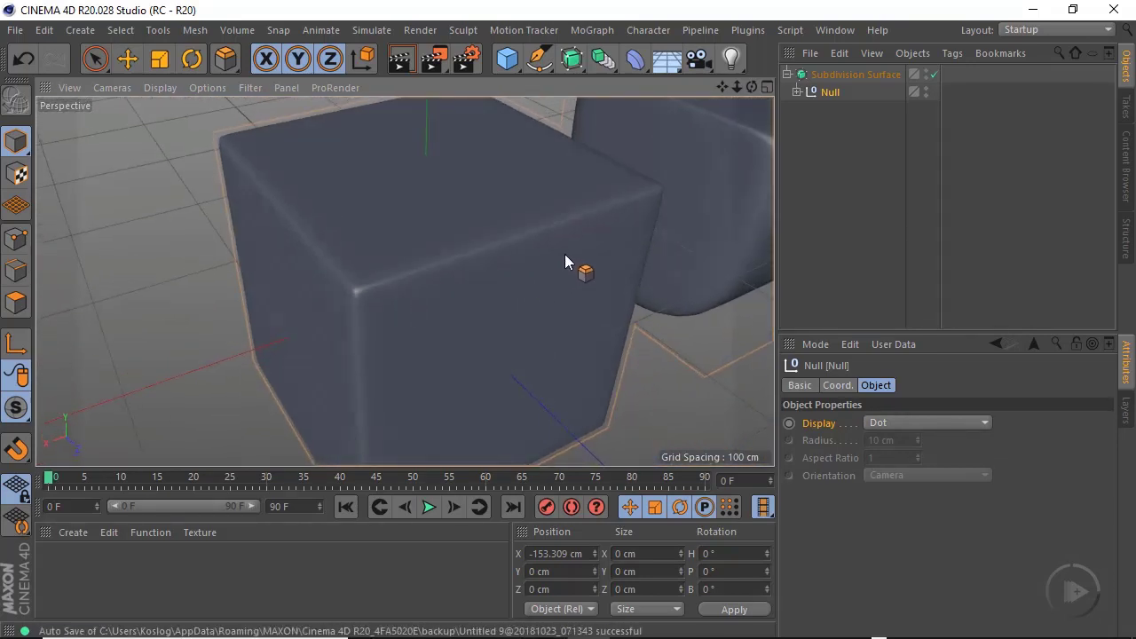
Examine the smoothed wireframe along Cube's top edge and upper corner in the Front view
middle_click(702, 190)
middle_click(522, 357)
right_click_drag(598, 251, 485, 289, "alt")
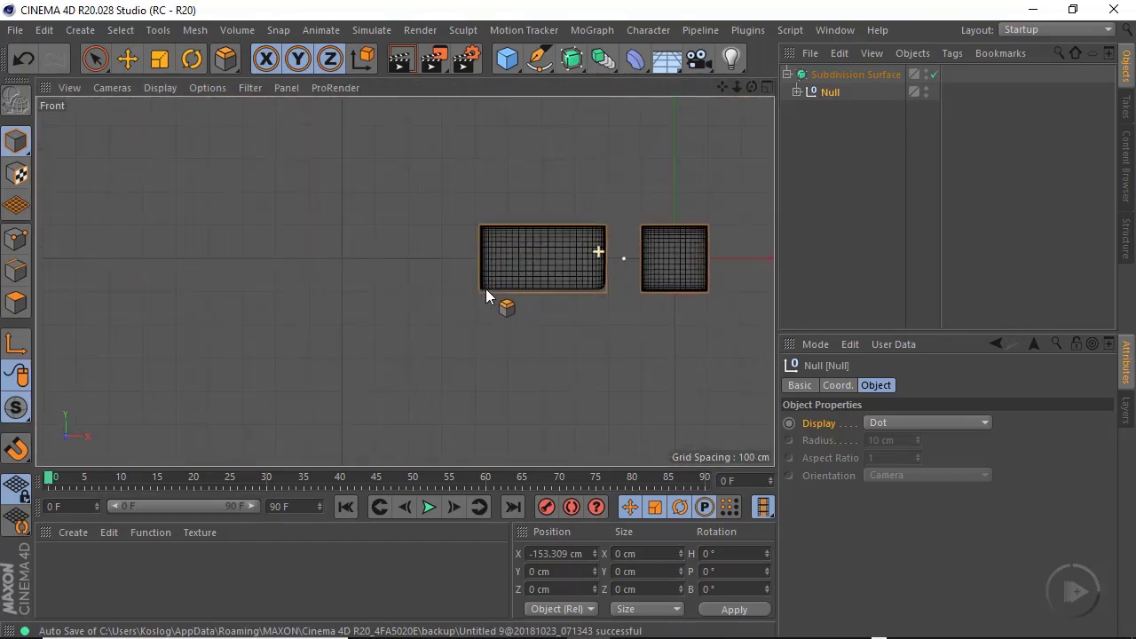
middle_click_drag(675, 283, 480, 312, "alt")
right_click_drag(470, 315, 603, 307, "alt")
middle_click_drag(510, 277, 487, 318, "alt")
right_click_drag(536, 157, 748, 169, "alt")
middle_click_drag(610, 205, 593, 238, "alt")
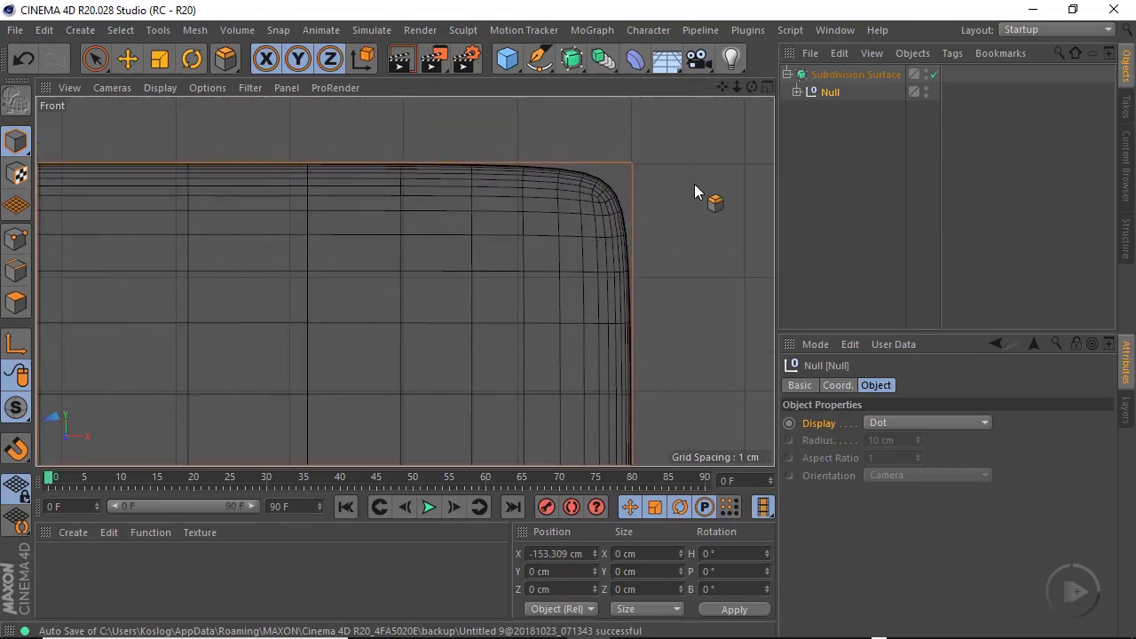
mouse_move(583, 209)
left_mouse_down()
mouse_move(603, 190)
mouse_move(467, 168)
mouse_move(473, 189)
mouse_move(476, 172)
mouse_move(397, 173)
left_mouse_up()
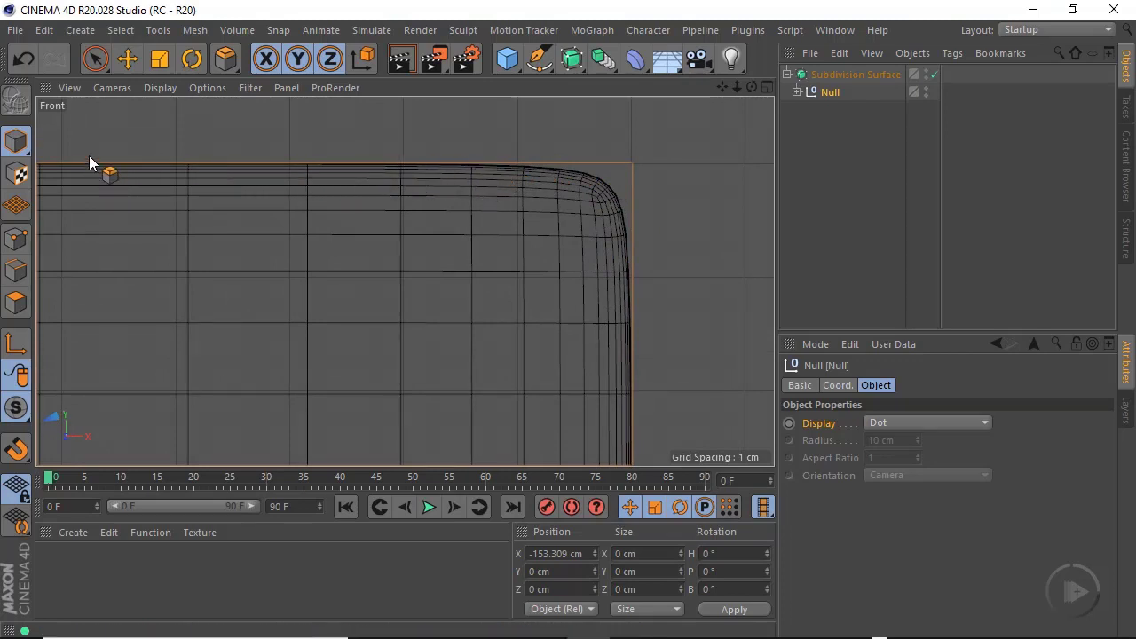
mouse_move(191, 221)
left_mouse_down()
mouse_move(461, 175)
mouse_move(480, 161)
left_mouse_up()
left_click_drag(471, 167, 162, 171)
Return to the Perspective view, select Cube inside the Null, frame it and switch to Polygons mode
middle_click(475, 296)
middle_click(243, 180)
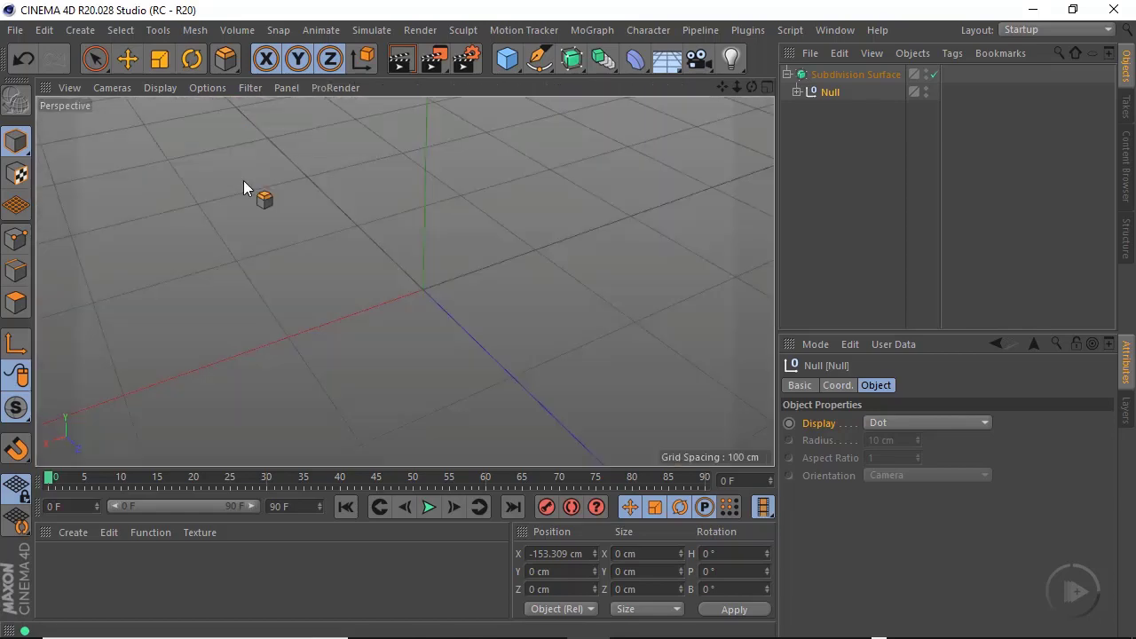
right_click_drag(394, 265, 472, 256, "alt")
mouse_move(434, 293)
left_mouse_down("alt")
mouse_move(287, 236)
mouse_move(243, 304)
mouse_move(422, 312)
mouse_move(564, 258)
mouse_move(325, 295)
mouse_move(324, 307)
mouse_move(434, 275)
mouse_move(467, 284)
mouse_move(369, 251)
mouse_move(435, 216)
mouse_move(449, 269)
mouse_move(418, 302)
mouse_move(431, 311)
mouse_move(365, 305)
mouse_move(374, 315)
mouse_move(426, 266)
mouse_move(435, 223)
mouse_move(428, 217)
mouse_move(429, 276)
mouse_move(371, 210)
mouse_move(378, 233)
mouse_move(500, 251)
mouse_move(487, 258)
left_mouse_up("alt")
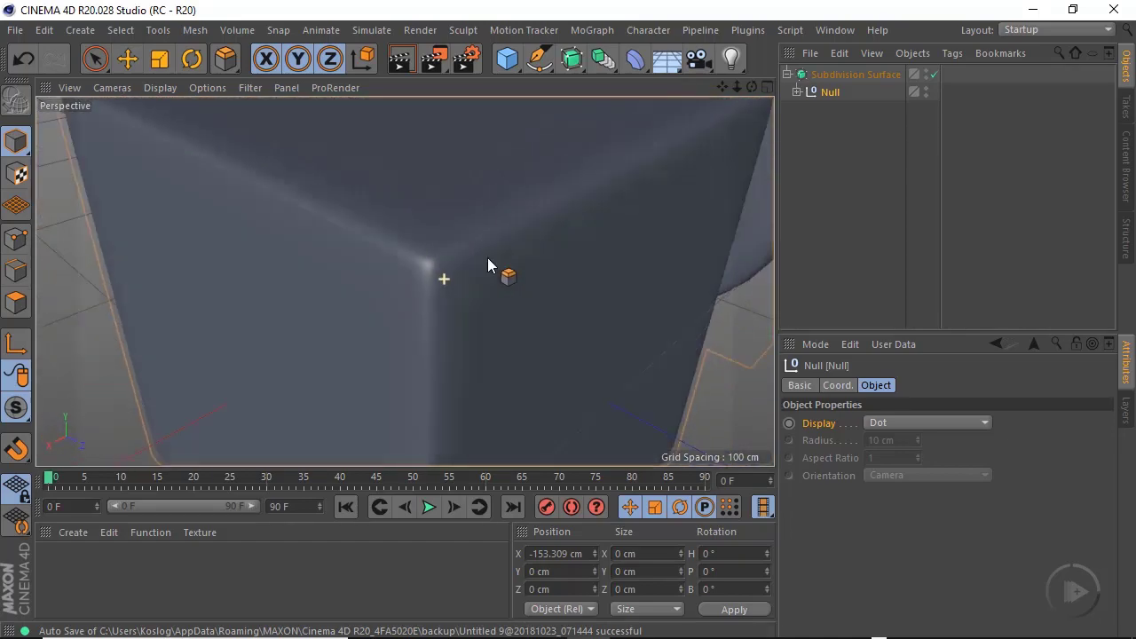
left_click_drag(402, 271, 431, 269, "alt")
left_click(798, 92)
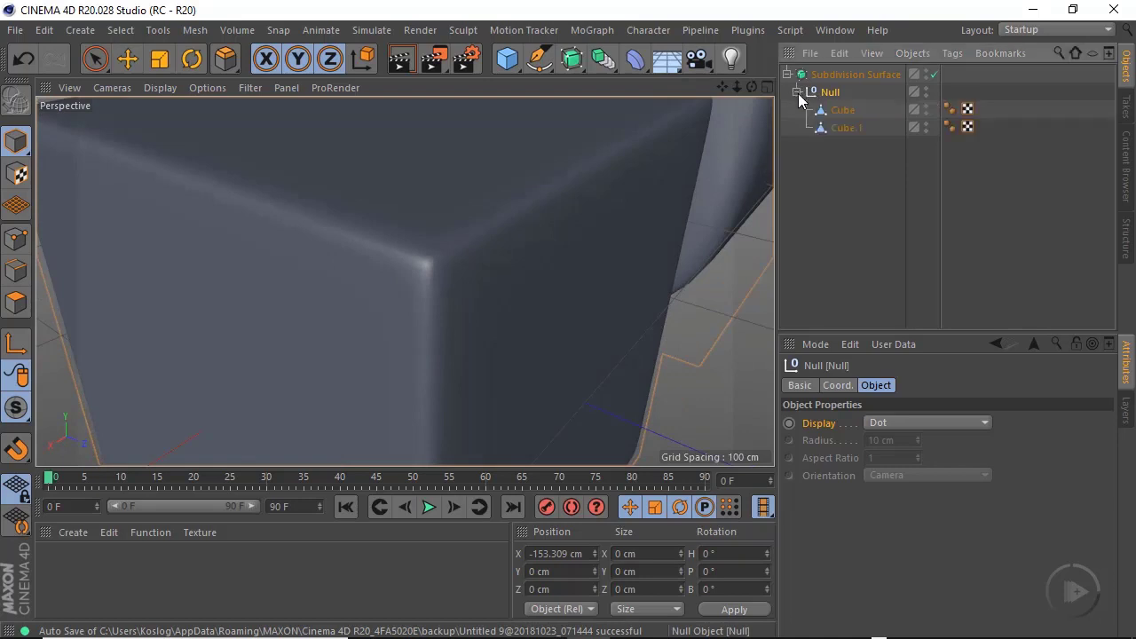
left_click(842, 112)
key("o")
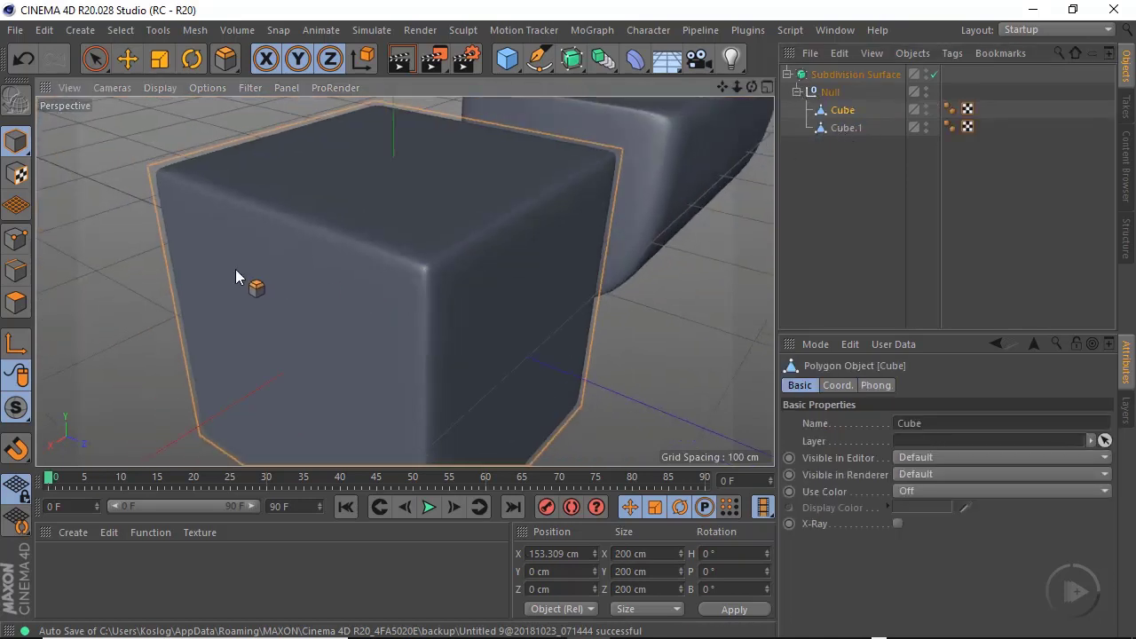
left_click(15, 304)
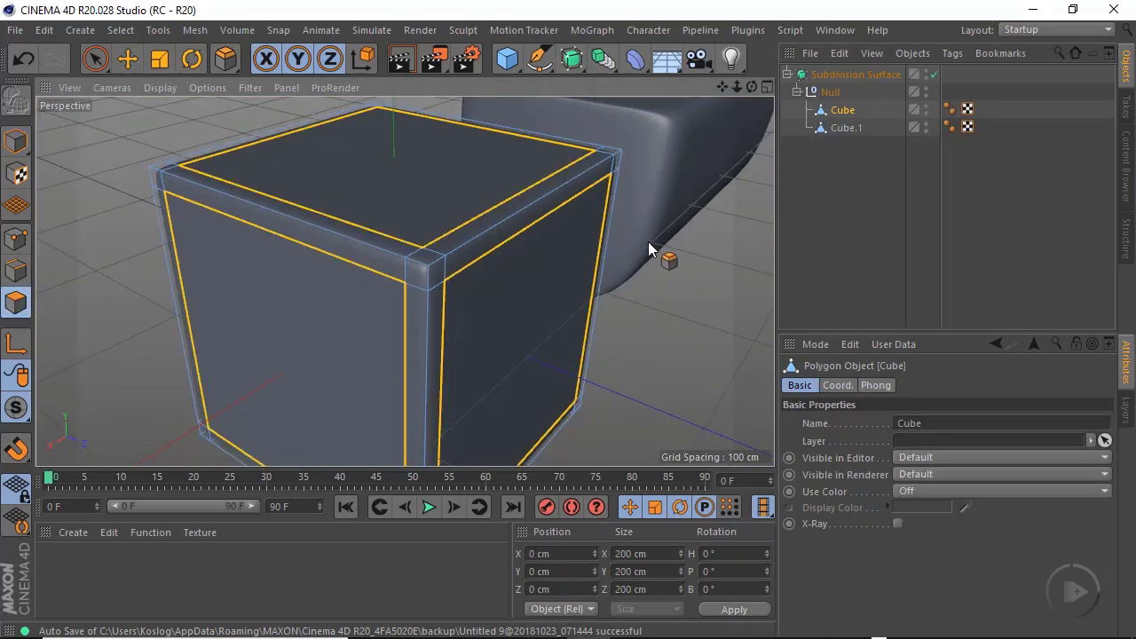
Disable the Subdivision Surface and use Loop Selection to select the polygon loop running over Cube's front and top faces
left_click(461, 296)
left_click_drag(462, 296, 387, 265, "alt")
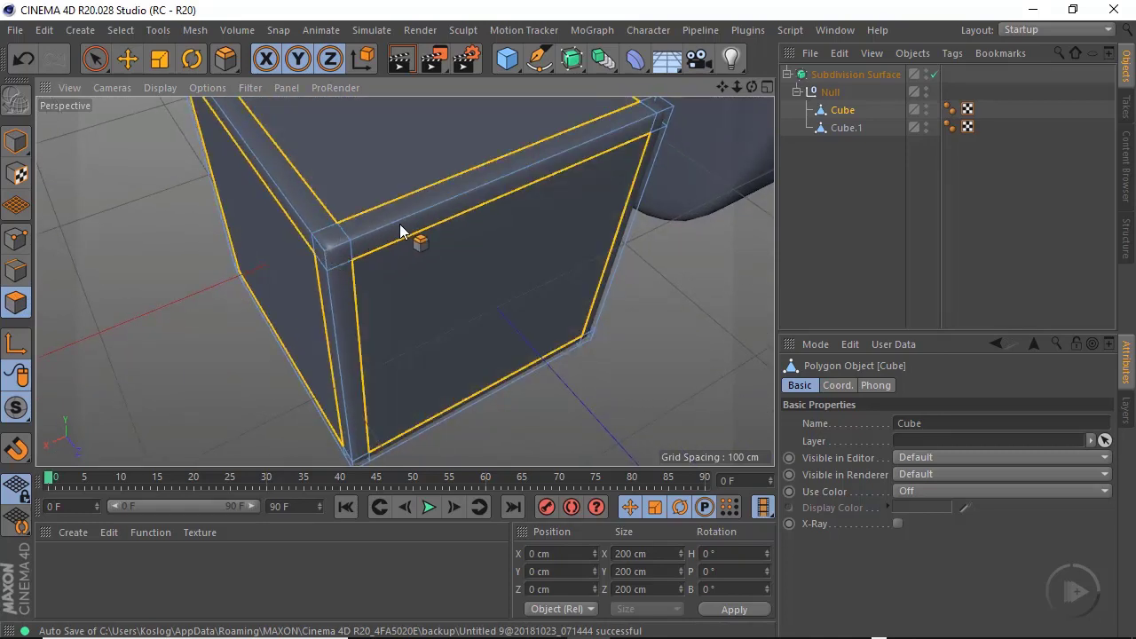
left_click_drag(474, 223, 210, 208, "alt")
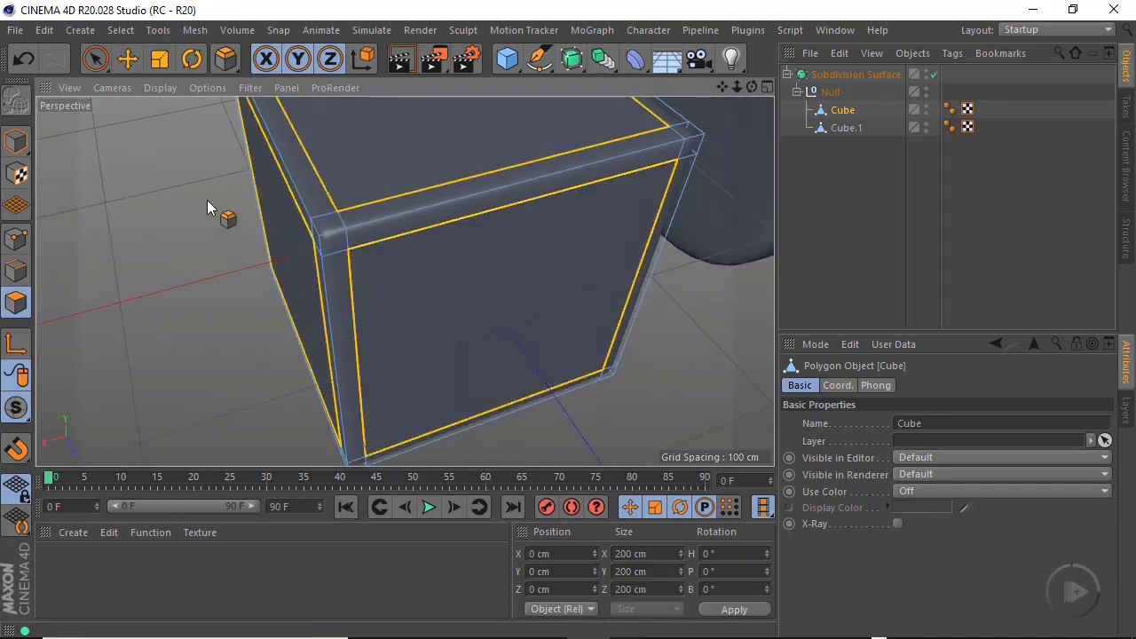
left_click(121, 29)
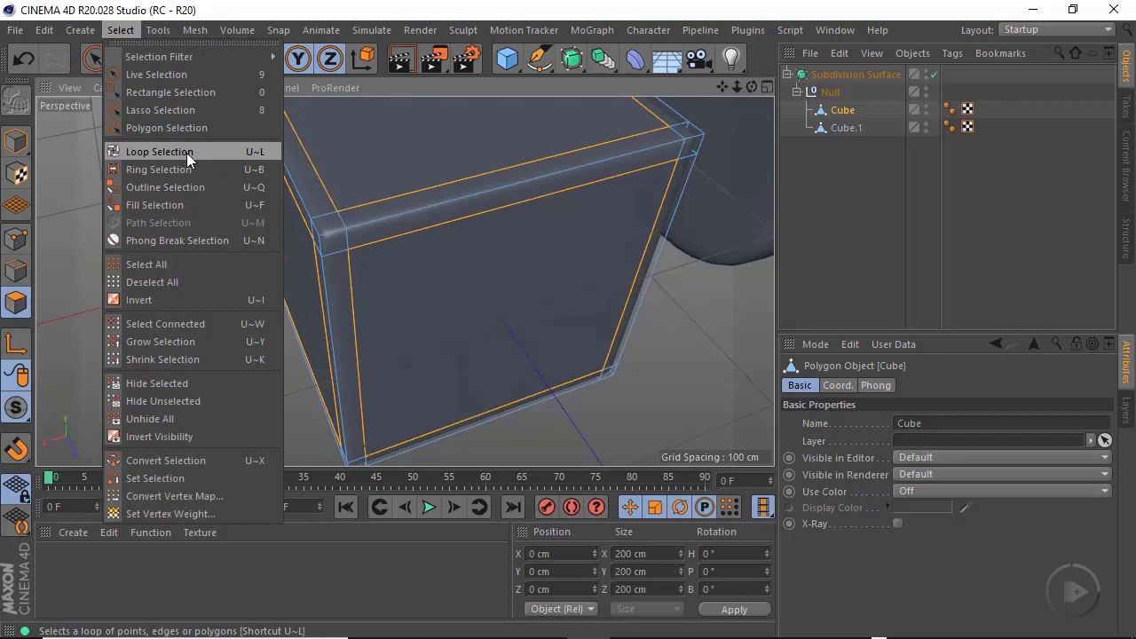
left_click(185, 151)
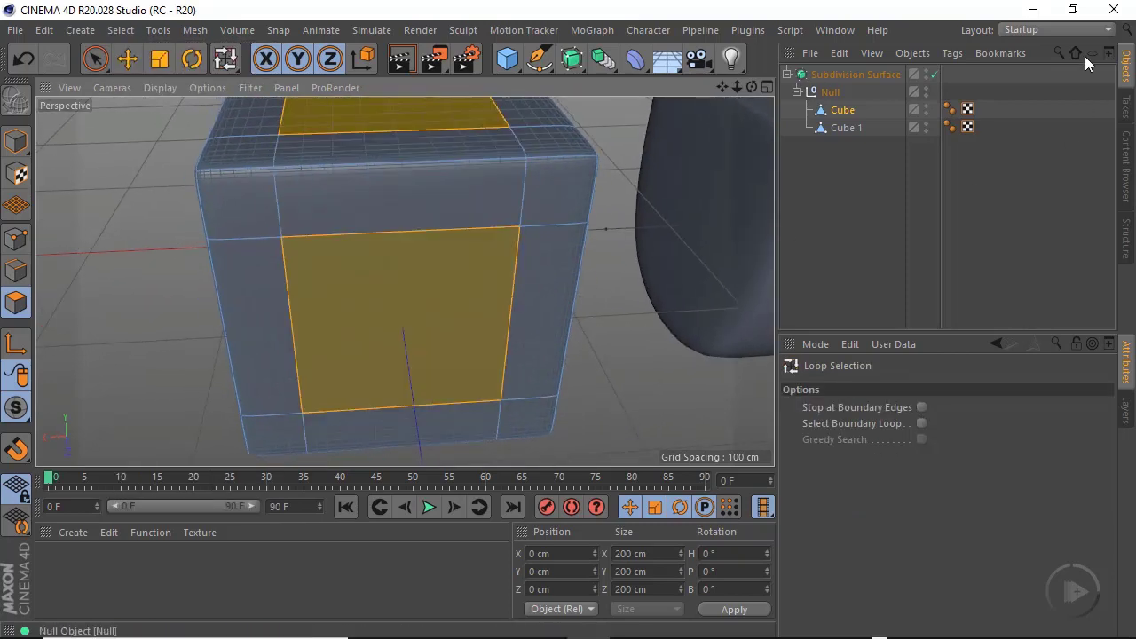
left_click(935, 74)
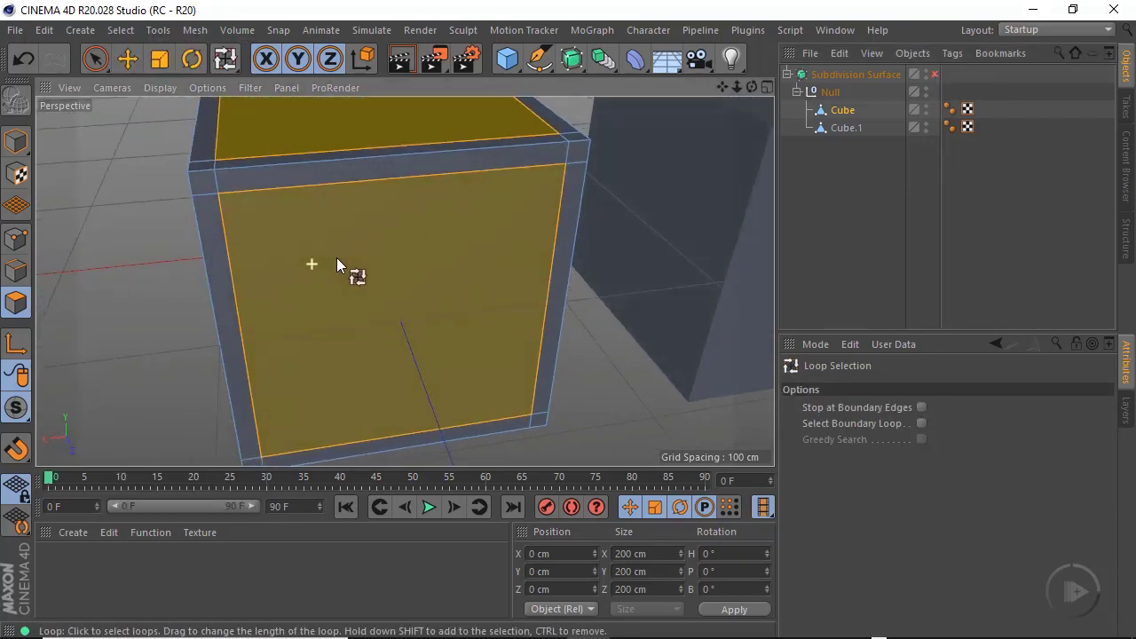
left_click_drag(336, 258, 312, 208, "alt")
left_click(370, 162)
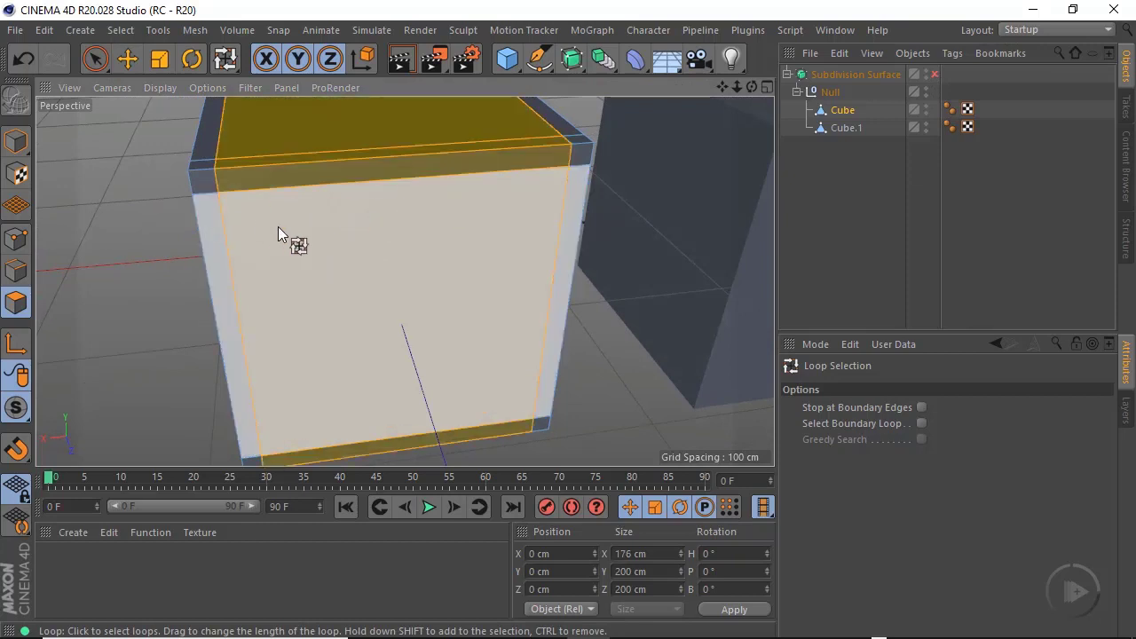
Apply Extrude Inner to the selected polygon loop with an offset of about 6.05 cm, and inspect the new edges
right_click(598, 253)
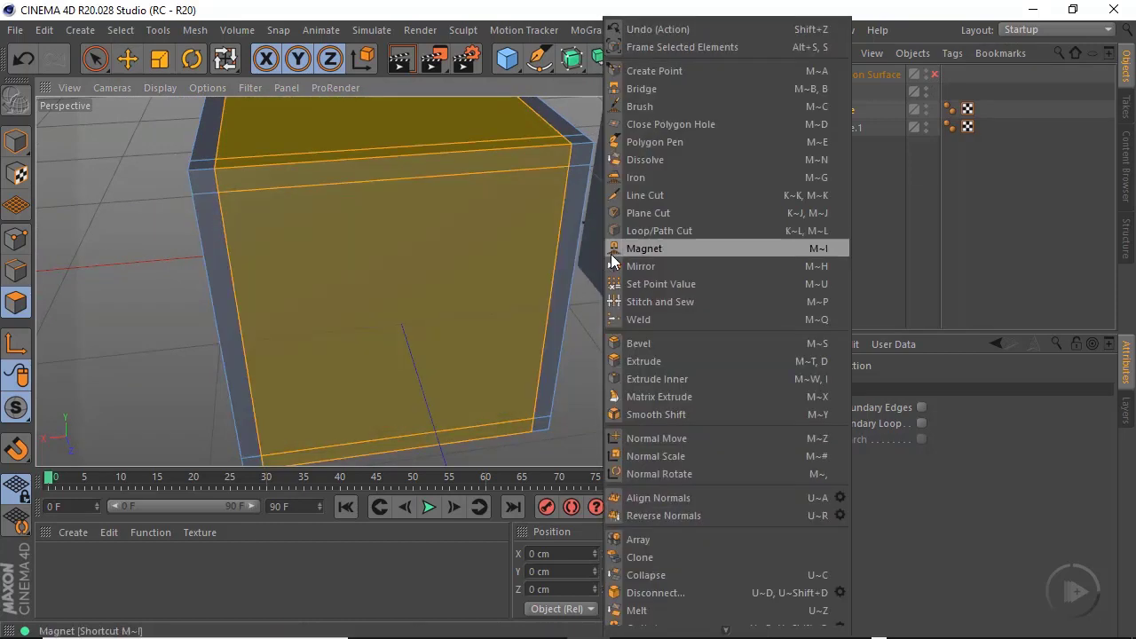
left_click(663, 376)
left_click_drag(622, 348, 430, 229)
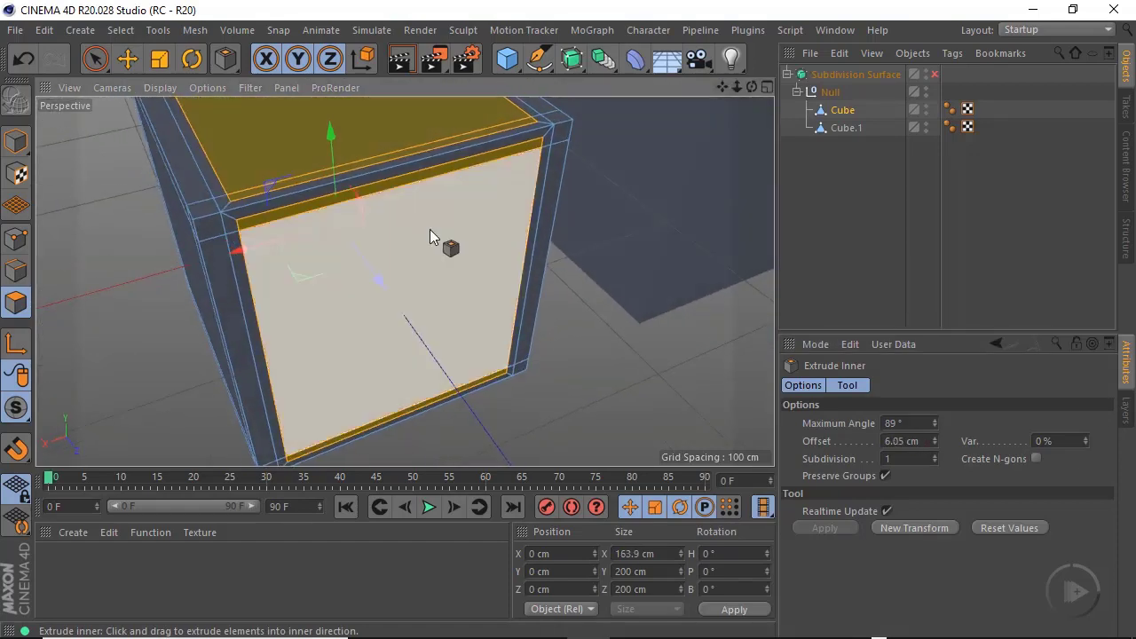
left_click_drag(354, 223, 457, 208, "alt")
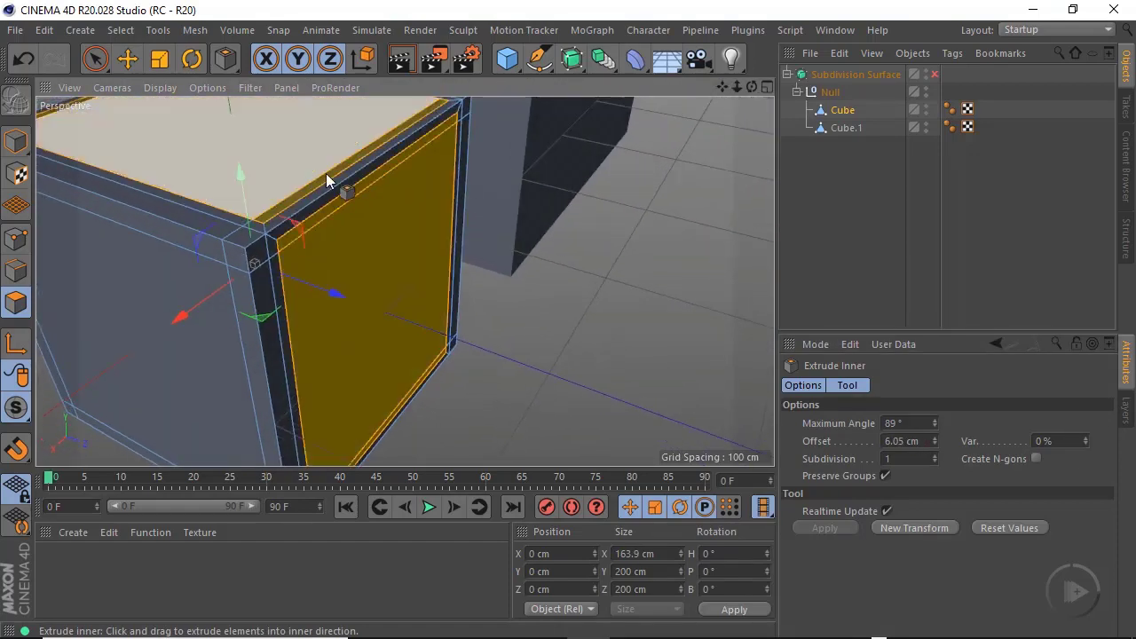
scroll(328, 166, "up", 4)
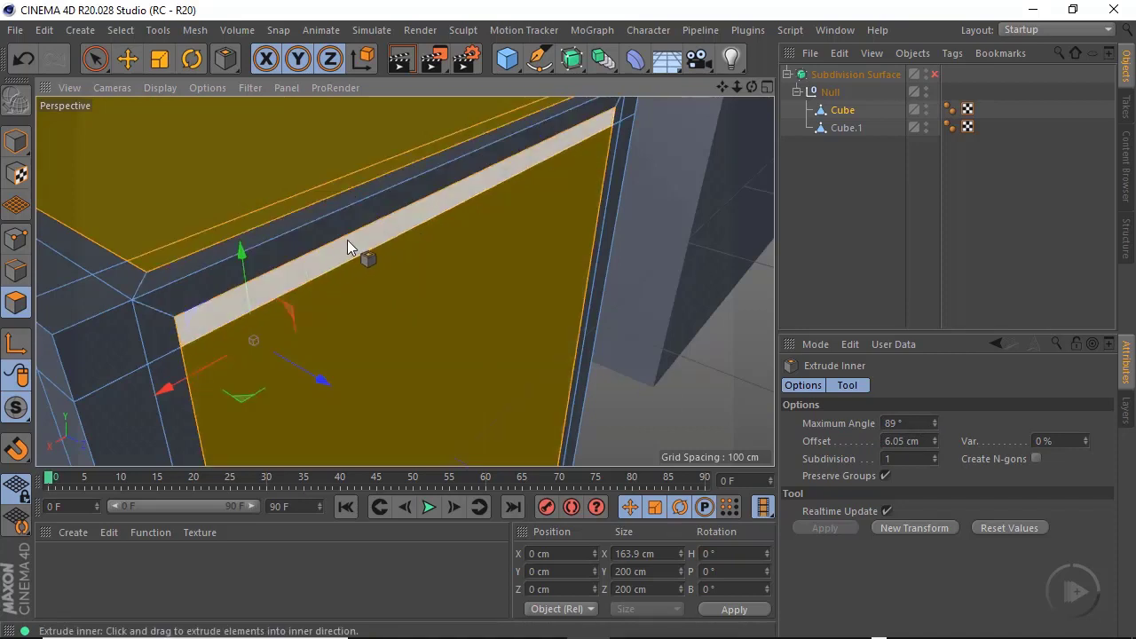
Set the Maximum Angle of Cube's Extrude Inner to 92° and check the inset around the front and top faces
left_click(937, 420)
left_click(936, 419)
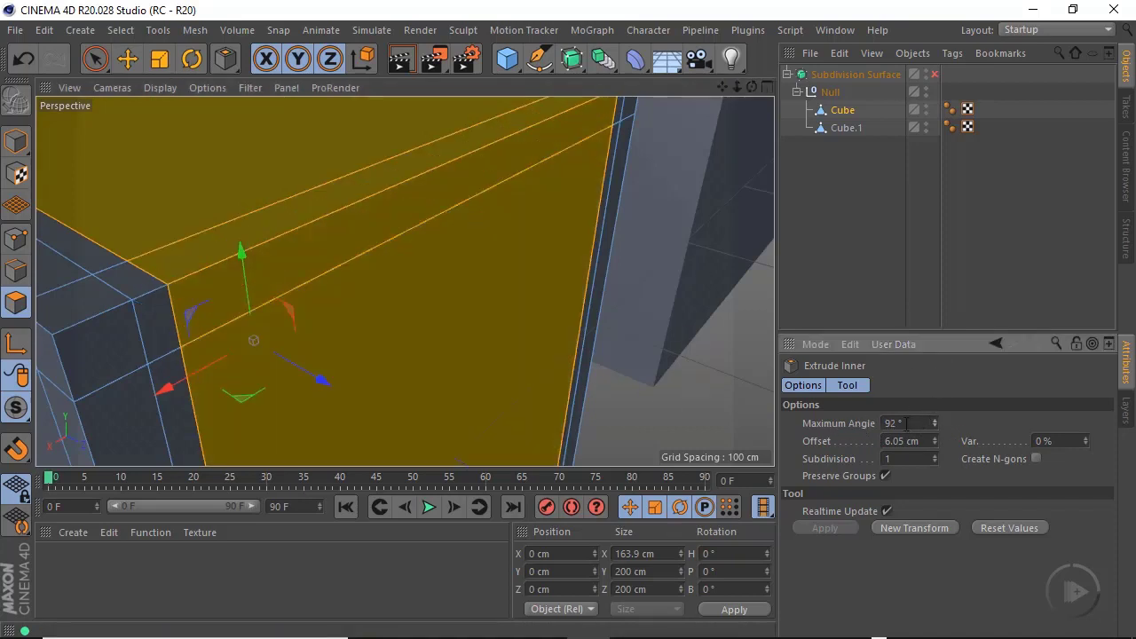
scroll(393, 267, "down", 10)
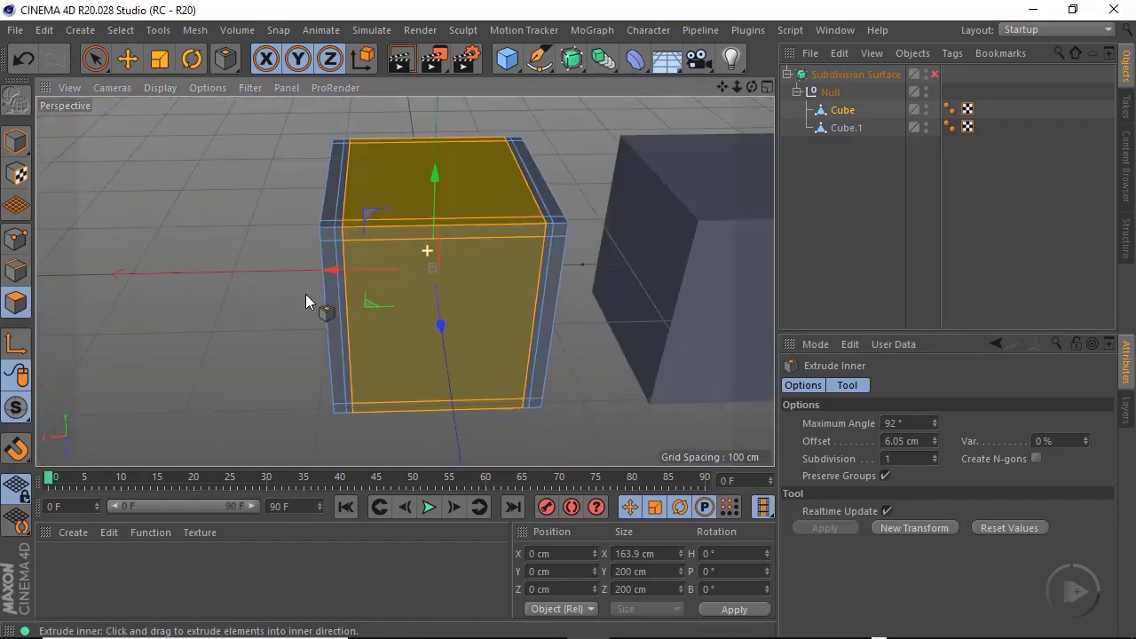
left_click_drag(305, 294, 353, 231, "alt")
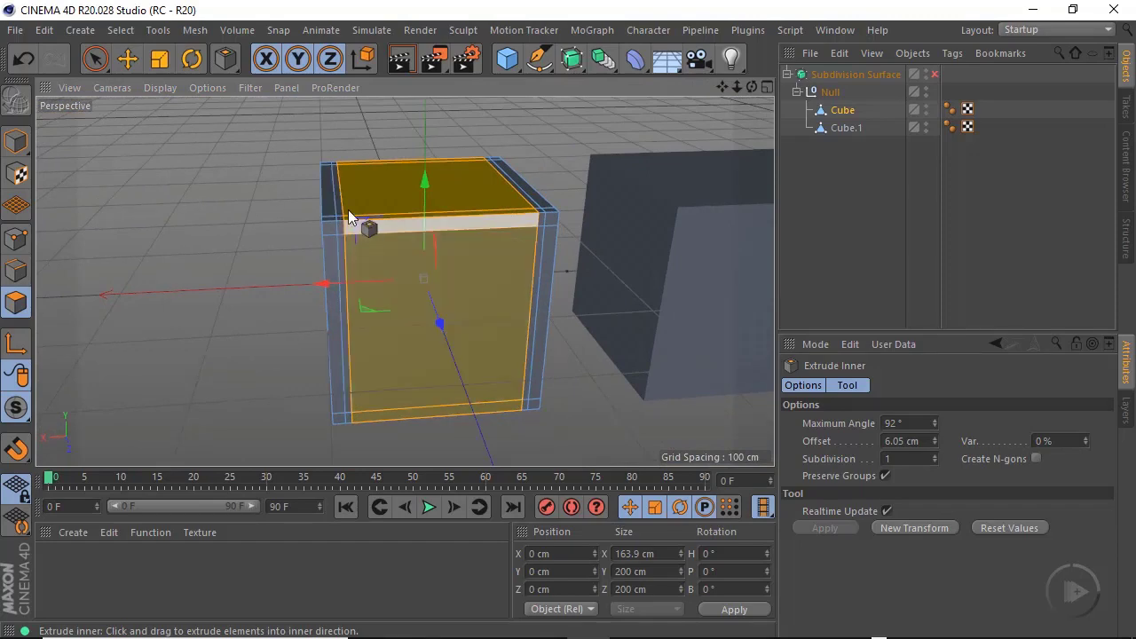
right_click_drag(335, 224, 435, 230, "alt")
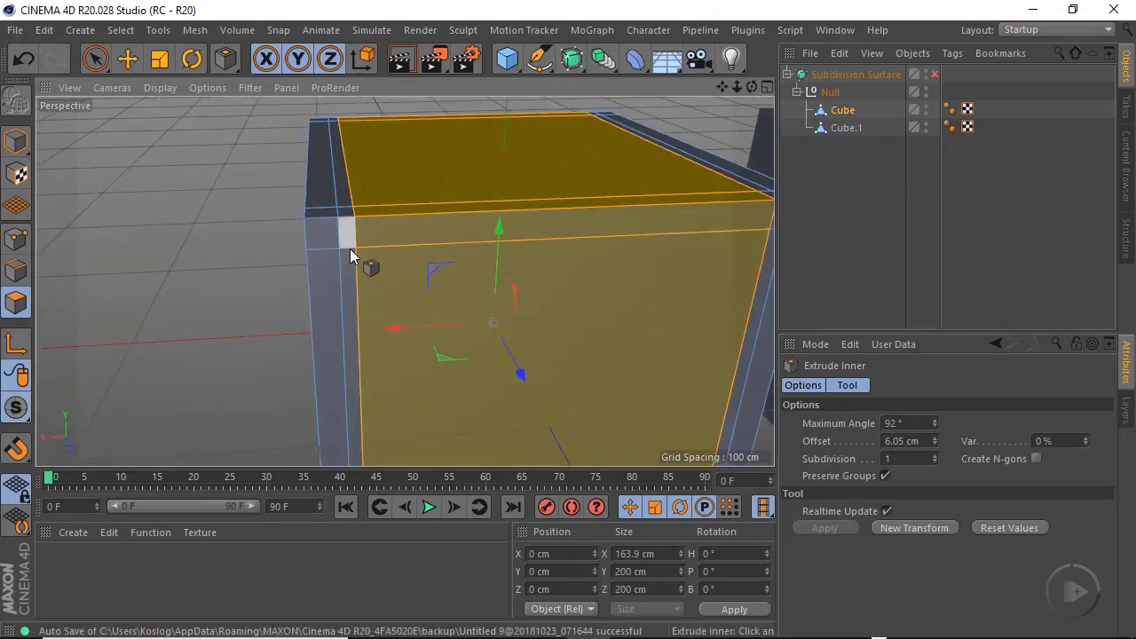
left_click_drag(424, 269, 651, 309, "alt")
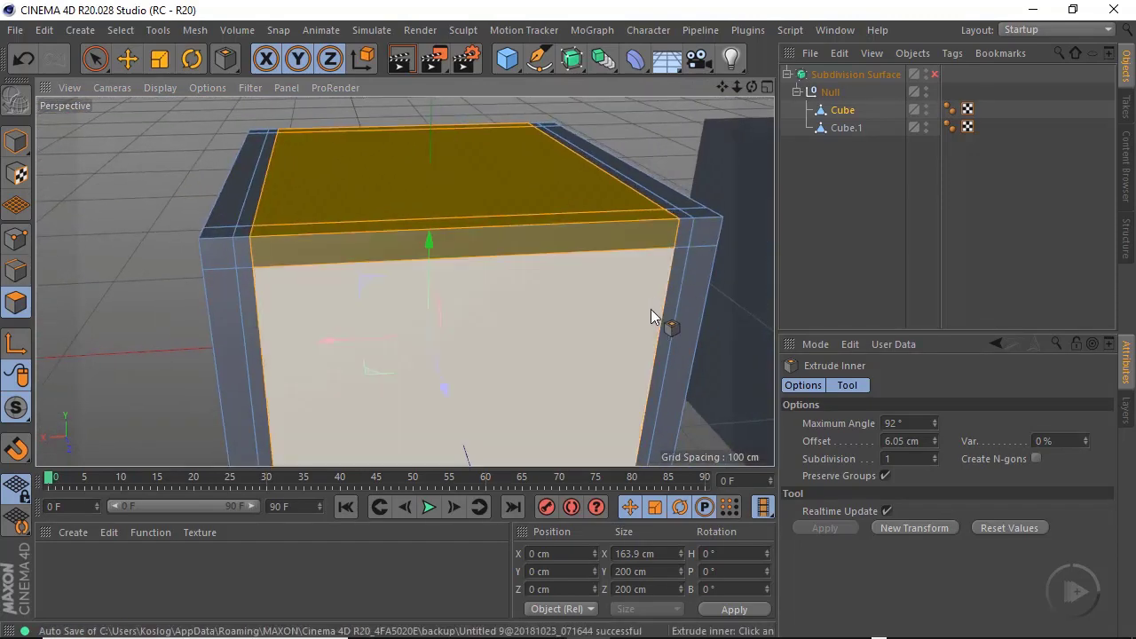
Use Loop Selection to select Cube's polygon loop running over the top face and the adjoining X-facing side faces
left_click_drag(601, 412, 539, 319, "alt")
left_click(121, 29)
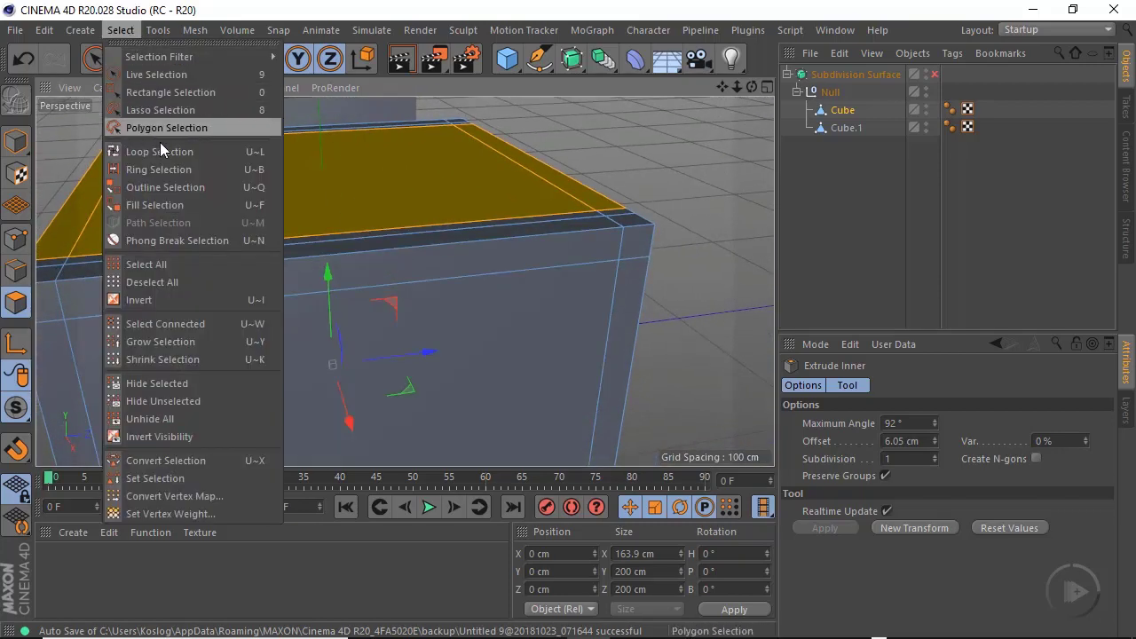
left_click(184, 156)
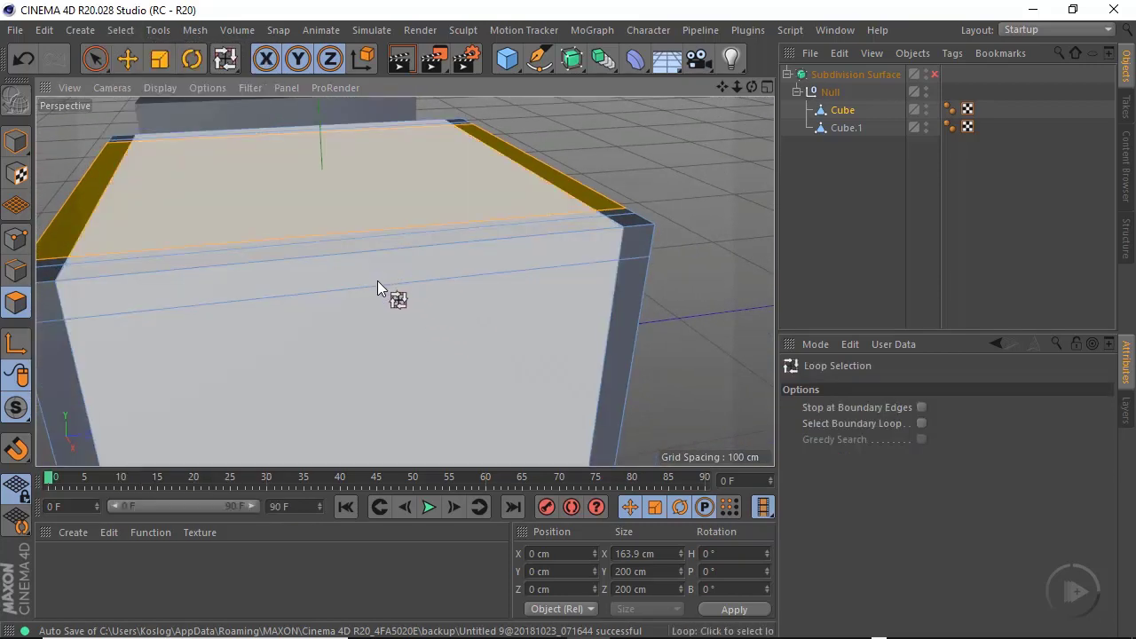
left_click_drag(446, 311, 410, 302, "alt")
Apply Extrude Inner to the selected loop with an offset of about 7.35 cm and inspect the resulting edge layout
right_click(703, 257)
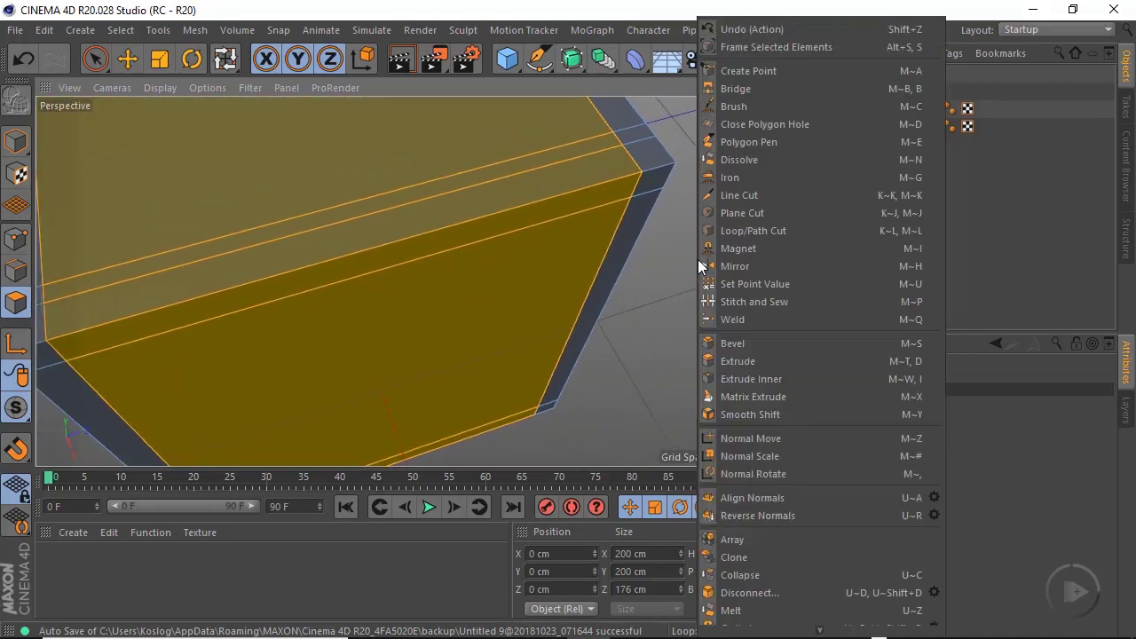
left_click(777, 379)
left_click_drag(769, 395, 487, 305)
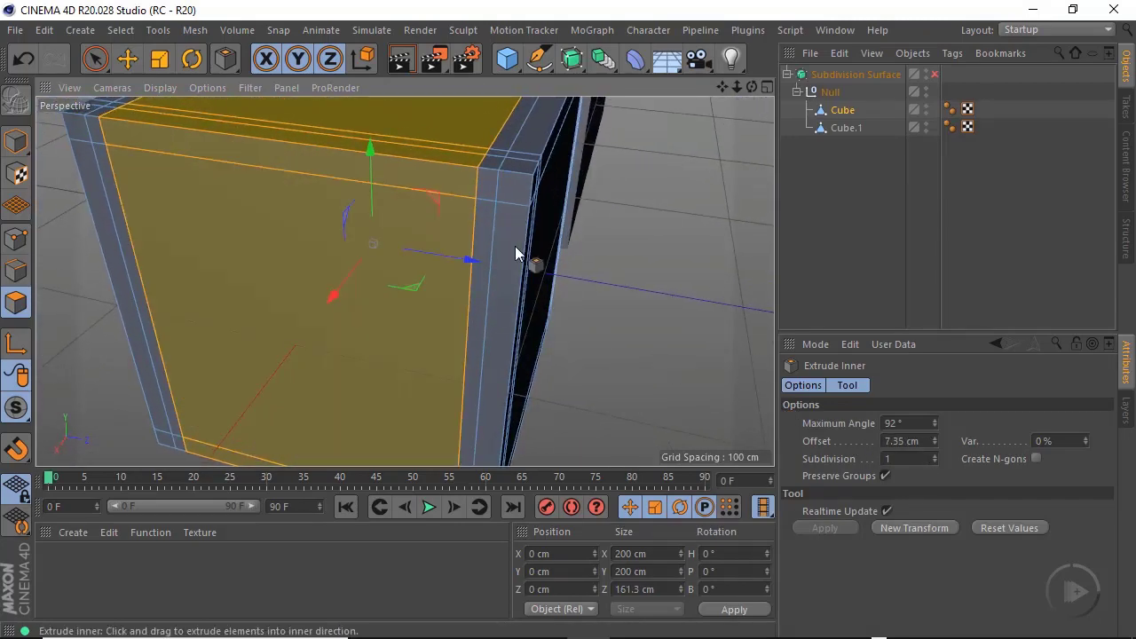
left_click_drag(484, 257, 504, 236, "alt")
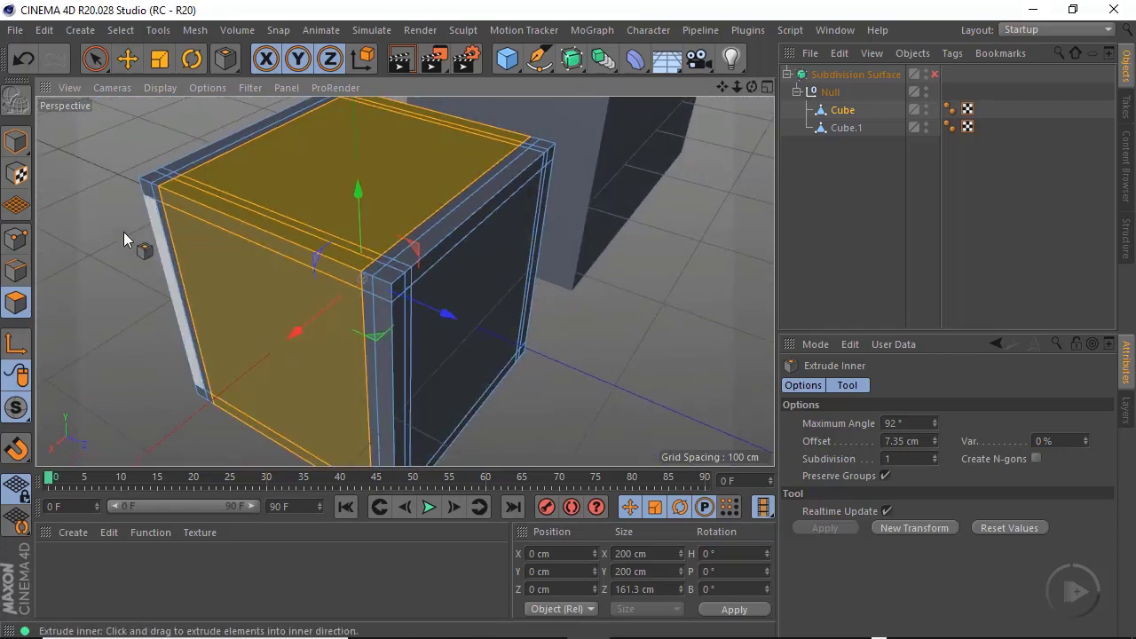
Return to Model mode with Live Selection, enable the Subdivision Surface and inspect Cube's smoothed edges and corner
left_click(11, 151)
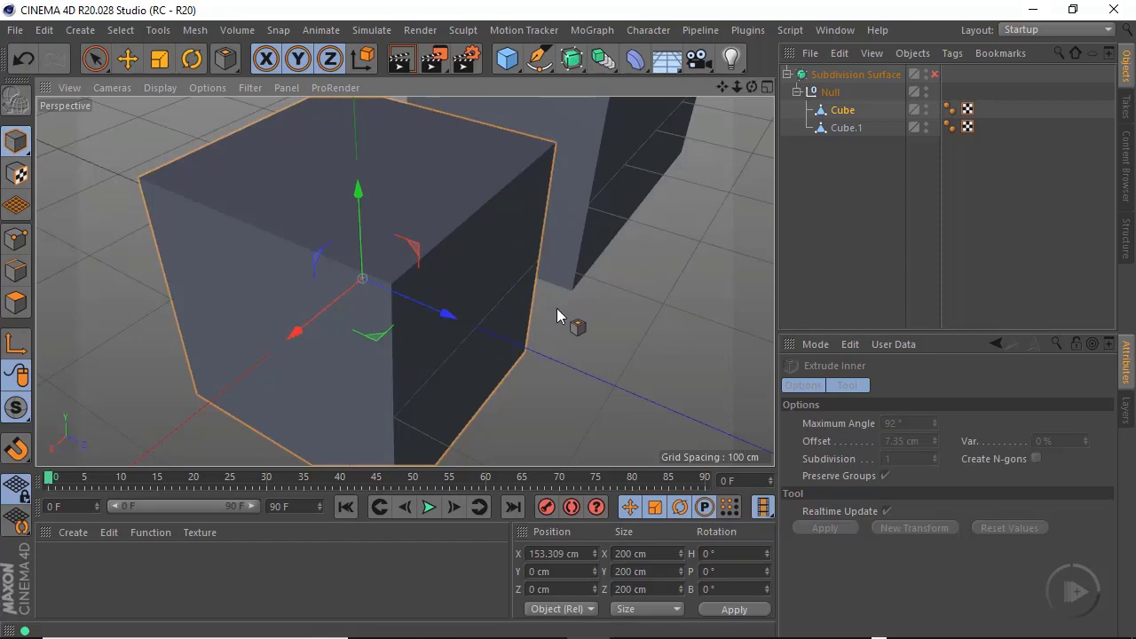
key("space")
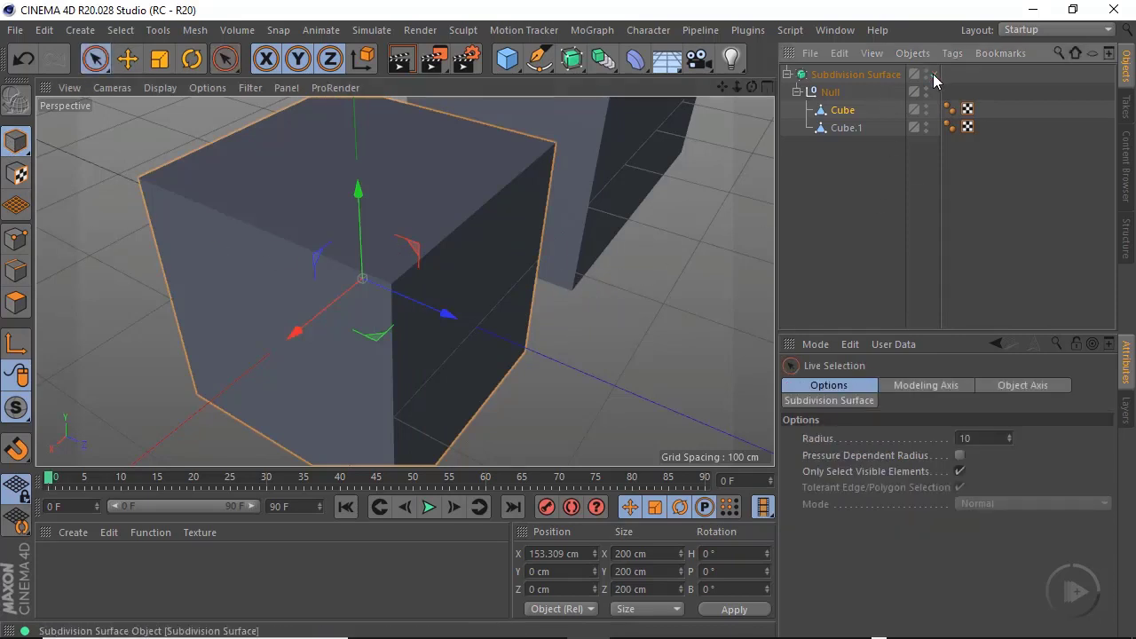
left_click(934, 75)
scroll(471, 284, "up", 4)
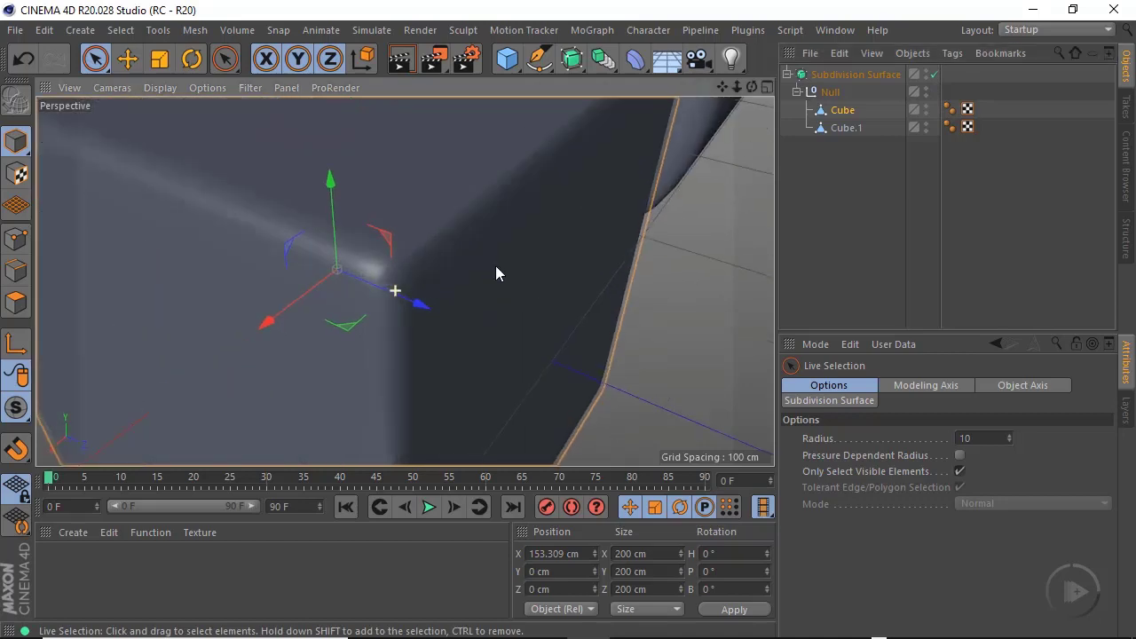
left_click_drag(496, 274, 441, 215, "alt")
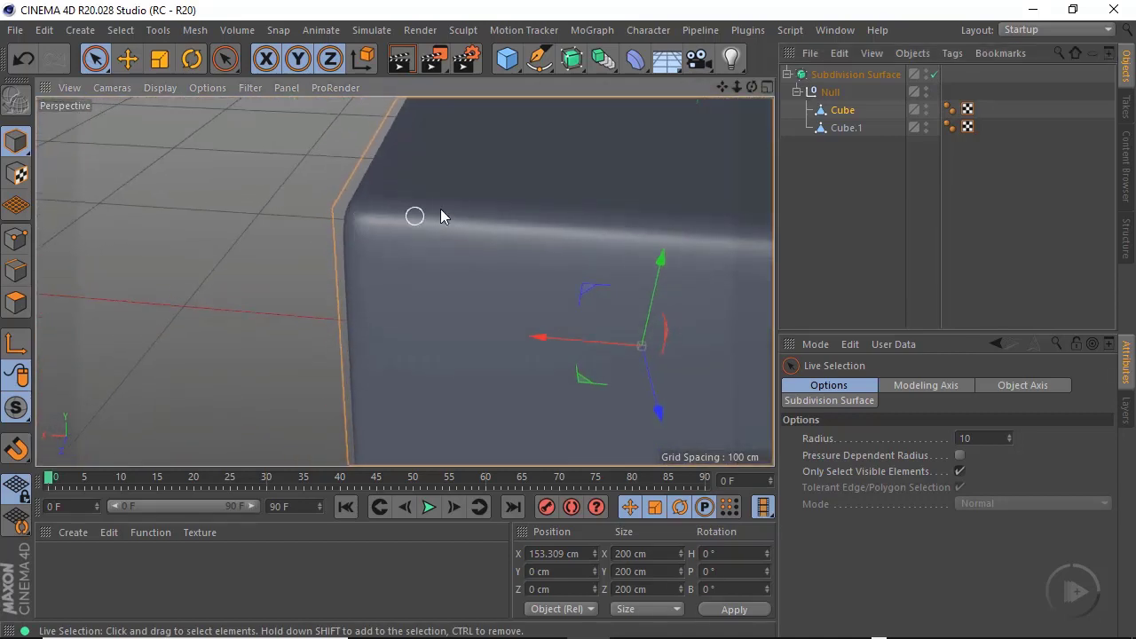
Examine the wireframe of Cube's rounded upper corner in the Front view
middle_click(506, 322)
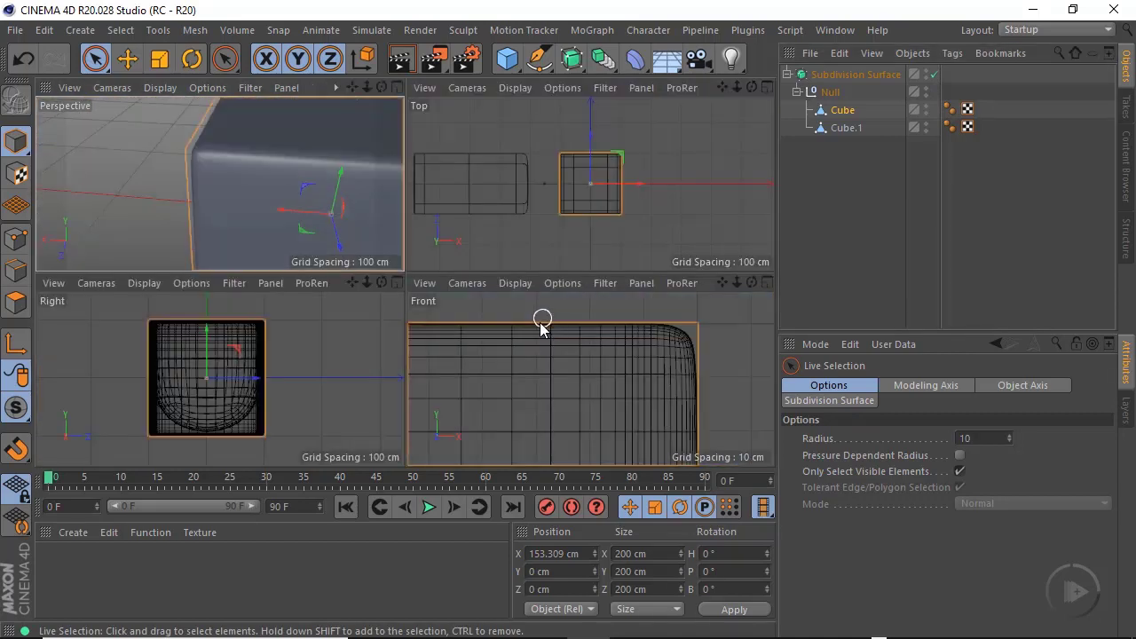
middle_click(632, 382)
right_click_drag(549, 173, 640, 183, "alt")
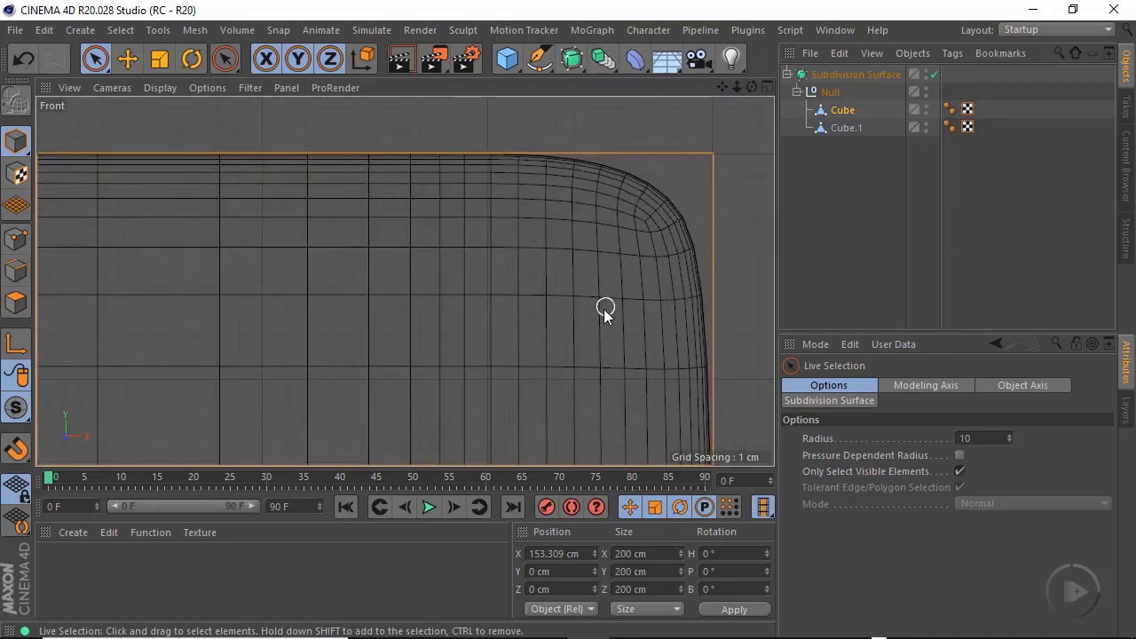
right_click_drag(609, 271, 529, 303, "alt")
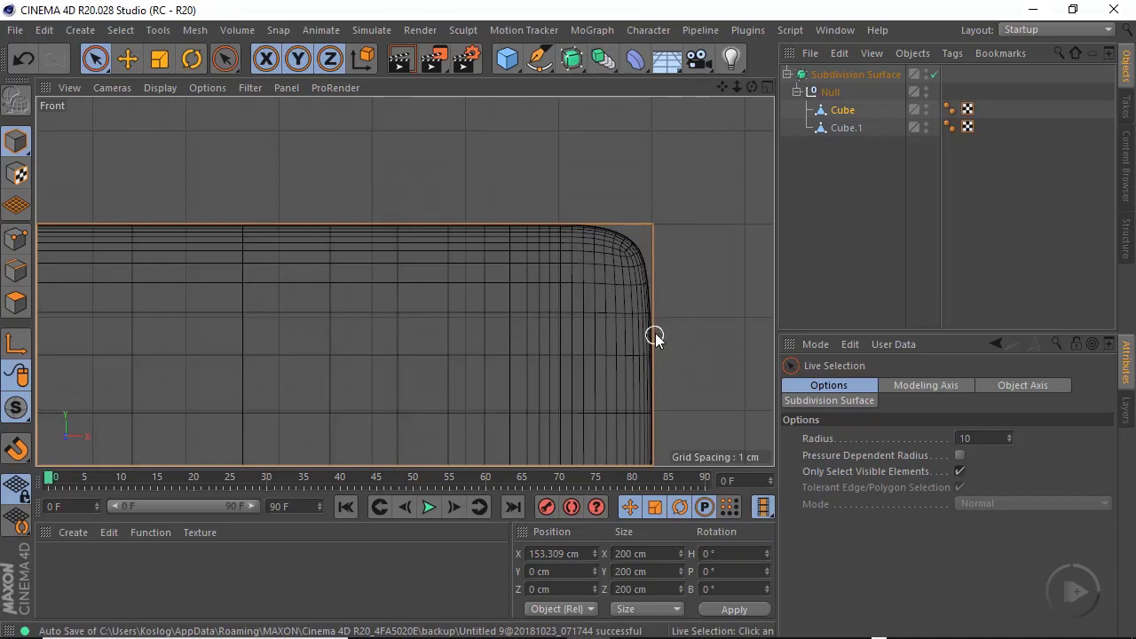
middle_click_drag(535, 286, 606, 270, "alt")
Return to the Perspective view and compare the smoothing of Cube with that of the neighbouring Cube.1
middle_click(585, 286)
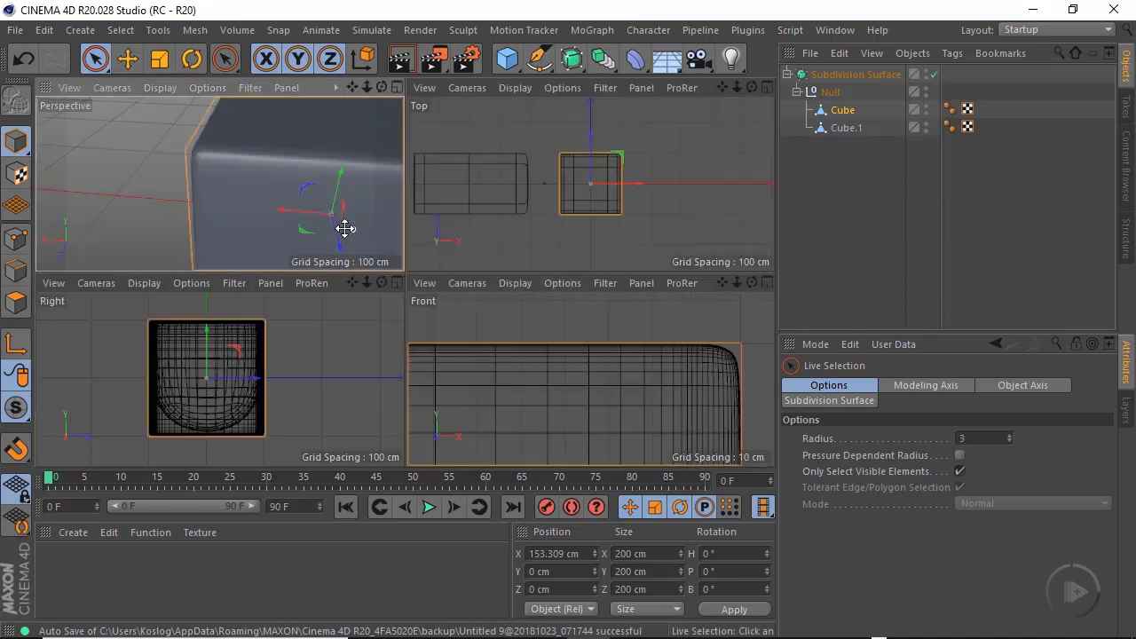
middle_click(345, 228)
left_click_drag(539, 284, 604, 284, "alt")
right_click_drag(492, 251, 385, 276, "alt")
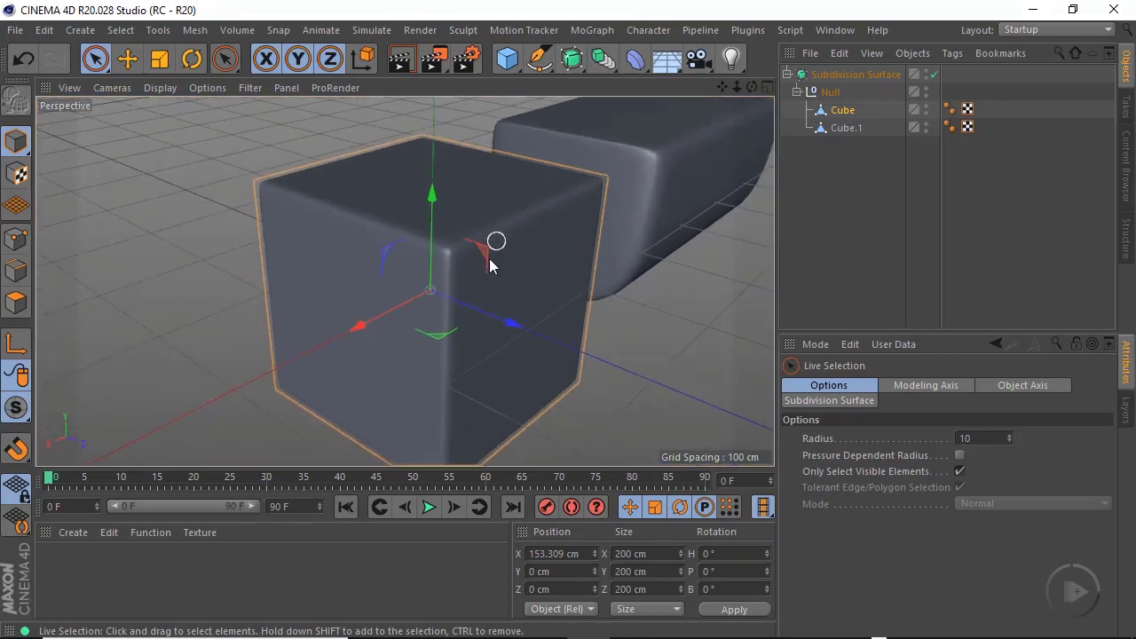
middle_click_drag(489, 258, 454, 246, "alt")
mouse_move(306, 252)
left_mouse_down("alt")
mouse_move(282, 282)
mouse_move(376, 278)
left_mouse_up("alt")
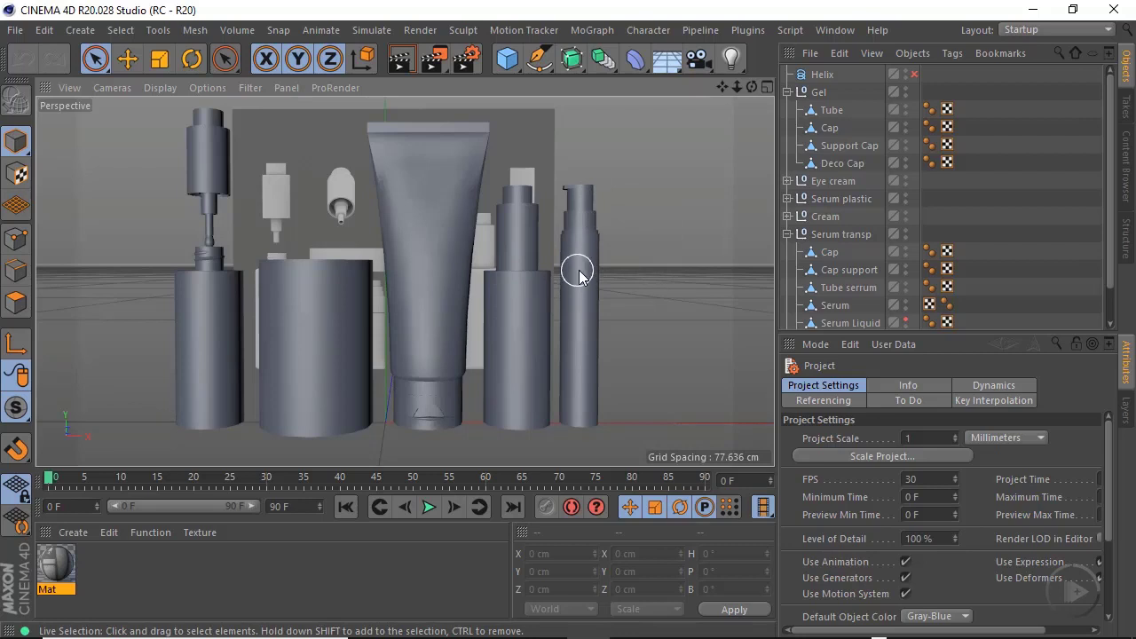
In the cosmetic packaging scene, add a Subdivision Surface and place the Eye cream group inside it
left_click(584, 305)
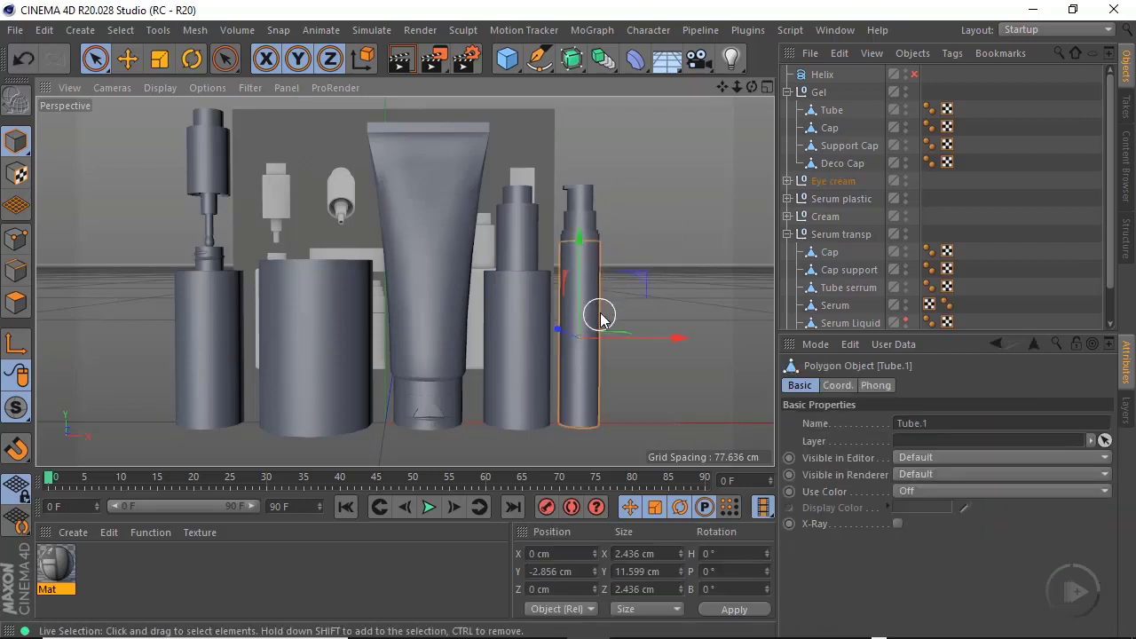
left_click(787, 181)
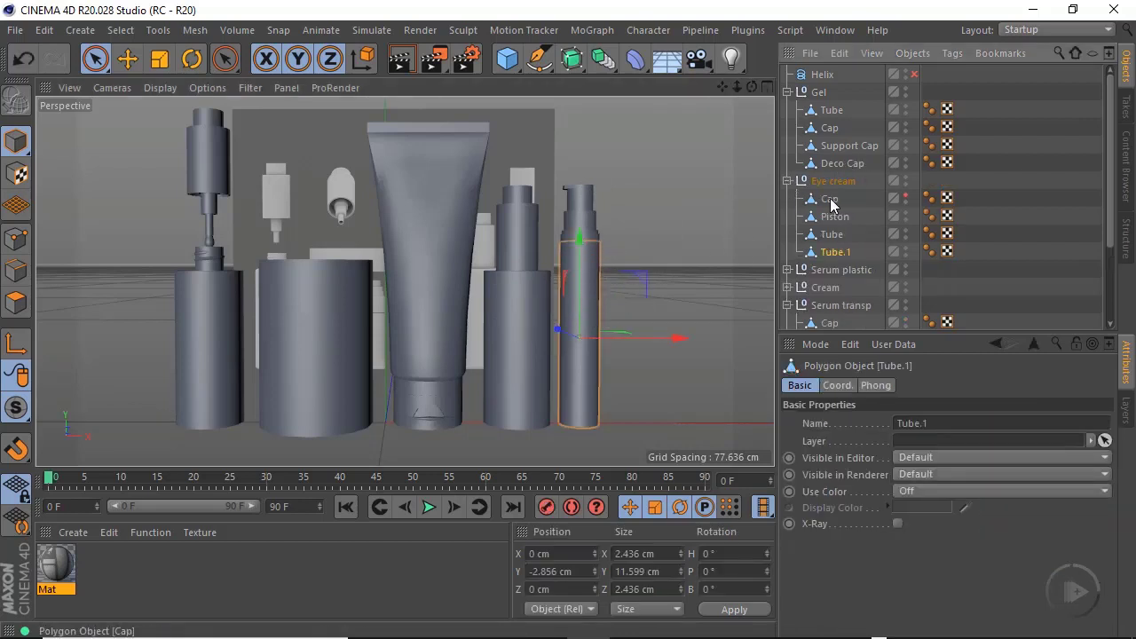
left_click(787, 181)
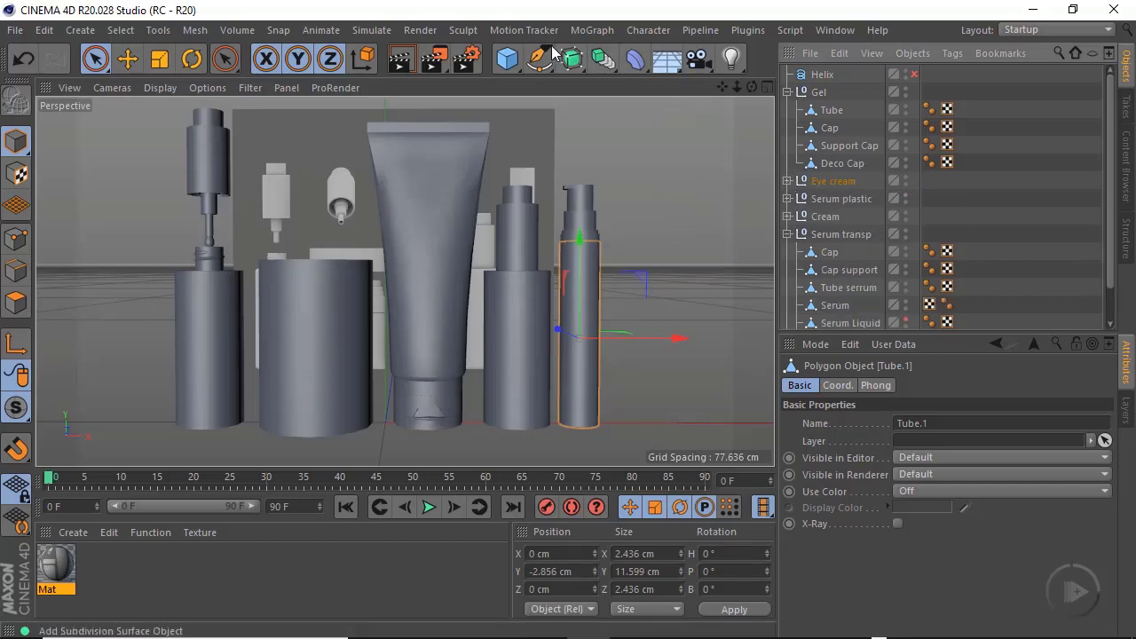
left_click_drag(572, 58, 677, 84)
left_click(678, 84)
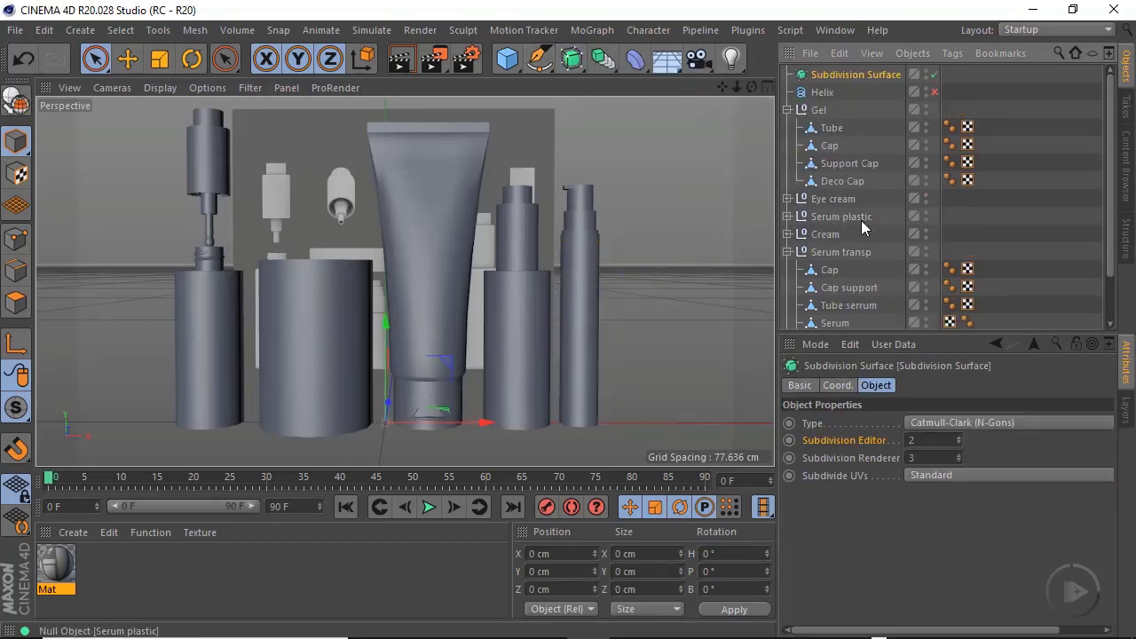
left_click(830, 201)
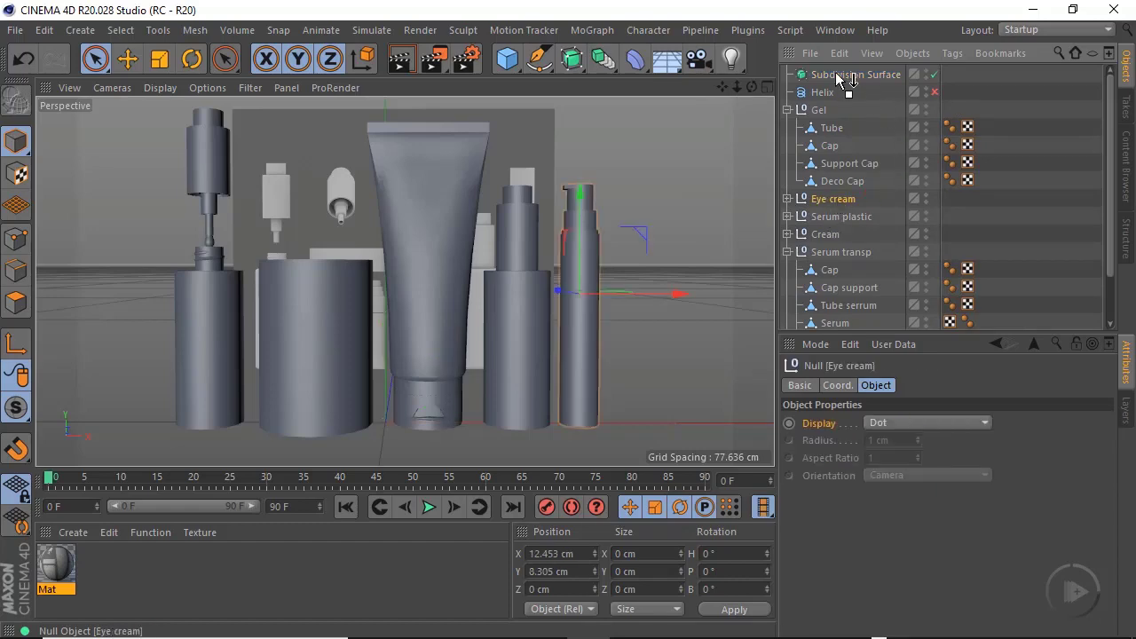
left_click_drag(837, 76, 839, 78)
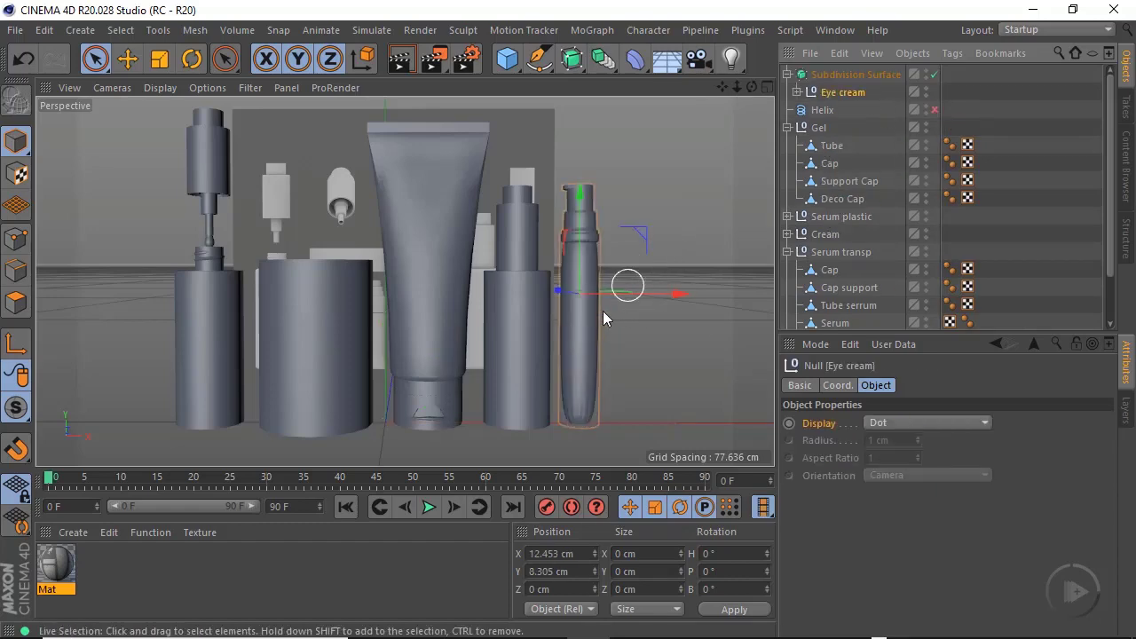
Examine how the Subdivision Surface smooths the Eye cream bottle's piston, collar and upper tube
scroll(603, 311, "up", 3)
mouse_move(567, 365)
right_mouse_down("alt")
mouse_move(633, 362)
mouse_move(566, 364)
right_mouse_up("alt")
middle_click_drag(588, 226, 607, 386, "alt")
right_click_drag(587, 239, 680, 237, "alt")
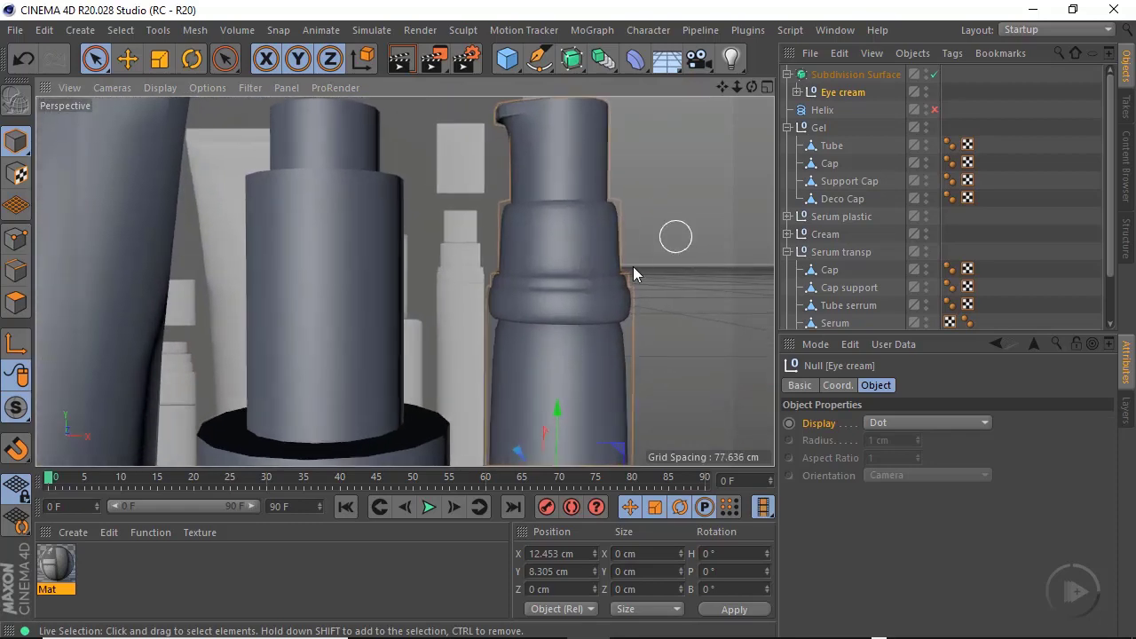
left_click_drag(580, 278, 538, 334, "alt")
left_click_drag(646, 210, 461, 245, "alt")
mouse_move(522, 280)
left_mouse_down("alt")
mouse_move(529, 252)
mouse_move(518, 271)
left_mouse_up("alt")
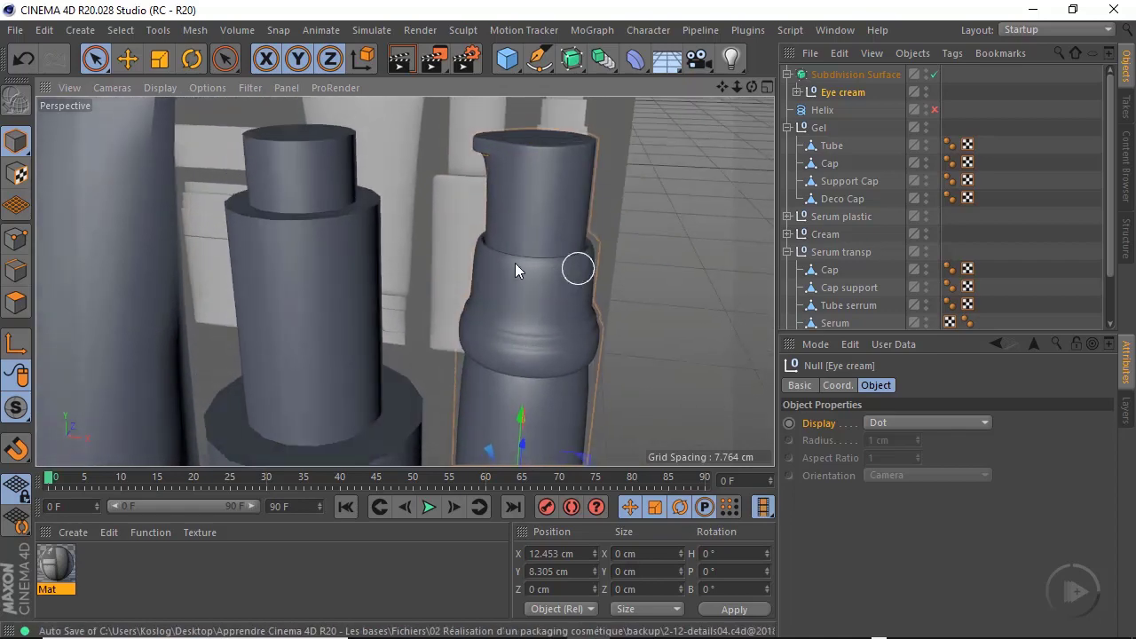
Expand the Eye cream group, hide it in the viewport and renderer, and force its Cap visible in the viewport
left_click(799, 92)
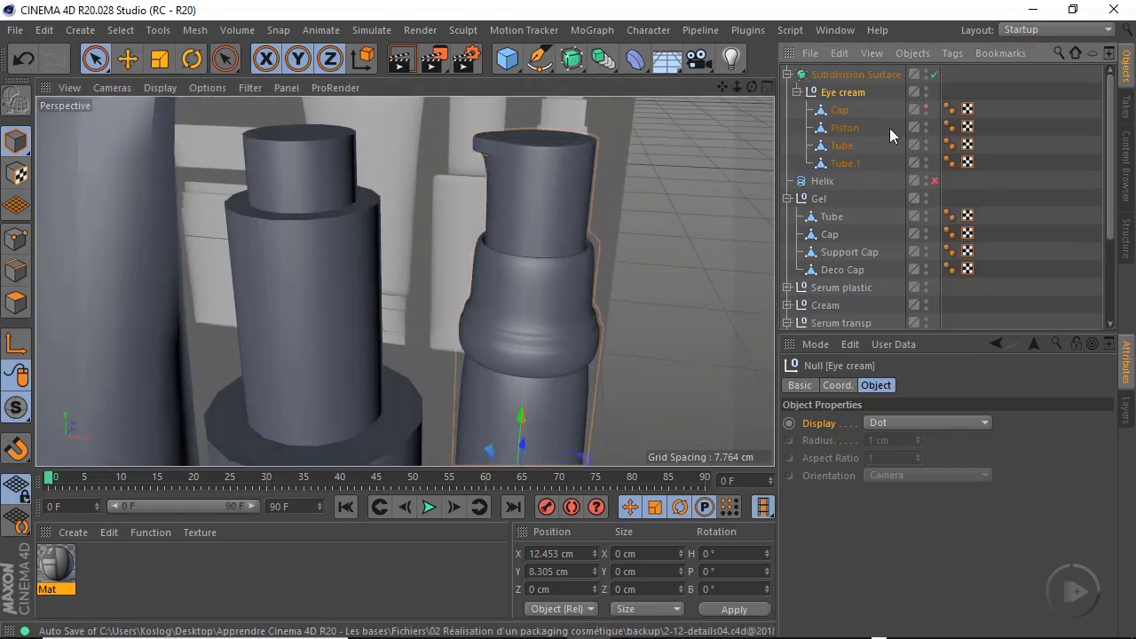
double_click(927, 88)
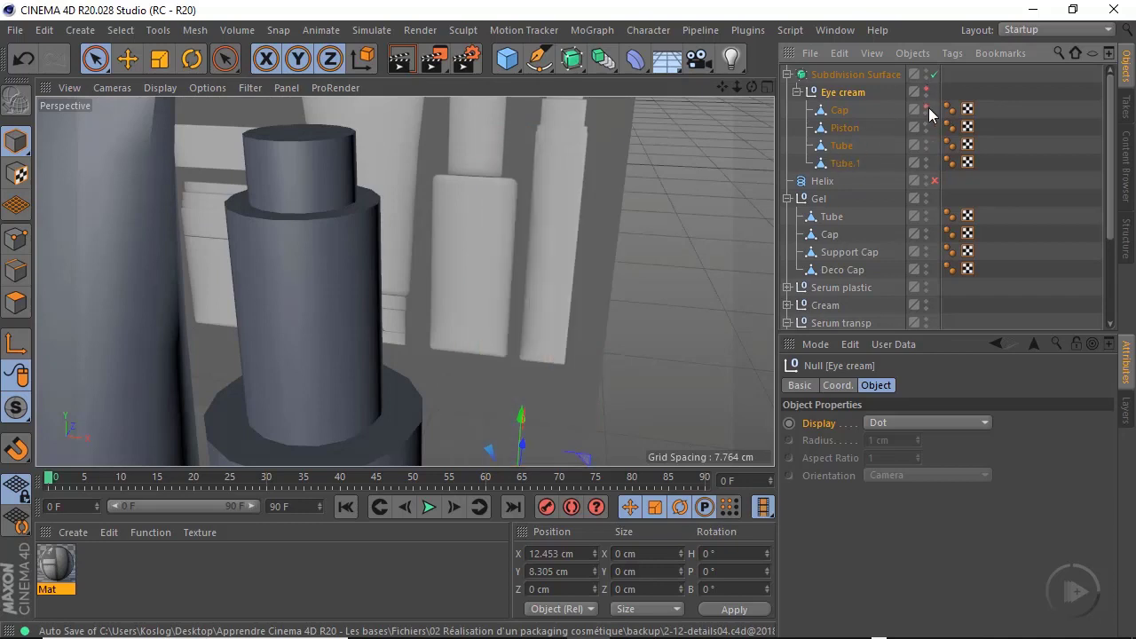
left_click(927, 107)
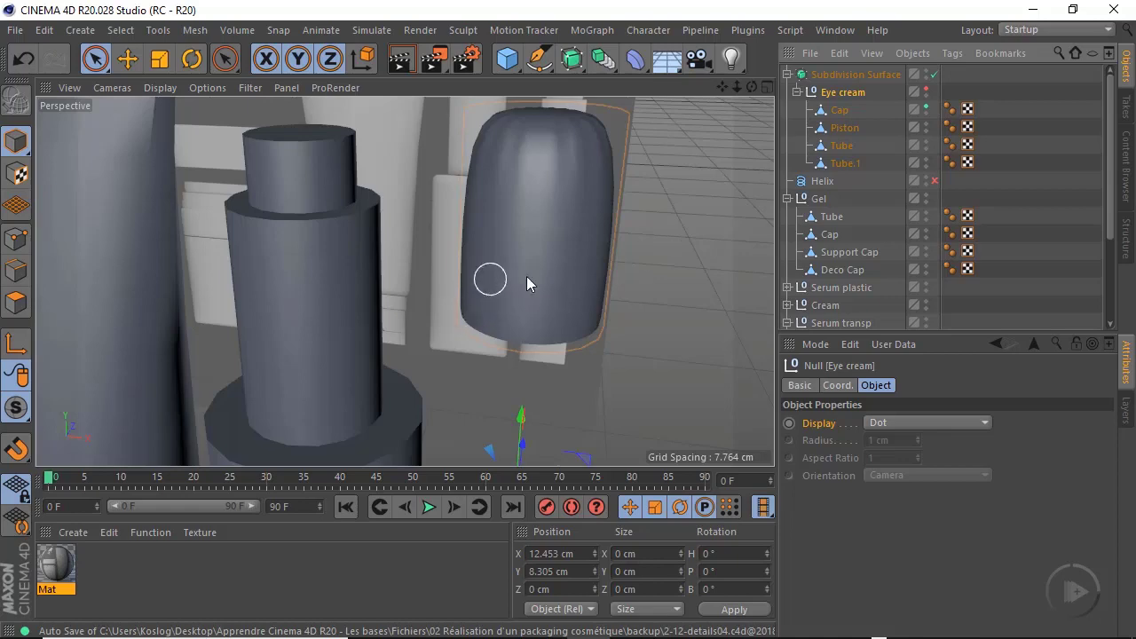
Inspect the smoothed Eye cream Cap from above and switch to Polygons mode
left_click_drag(527, 276, 475, 366, "alt")
right_click_drag(576, 233, 611, 232, "alt")
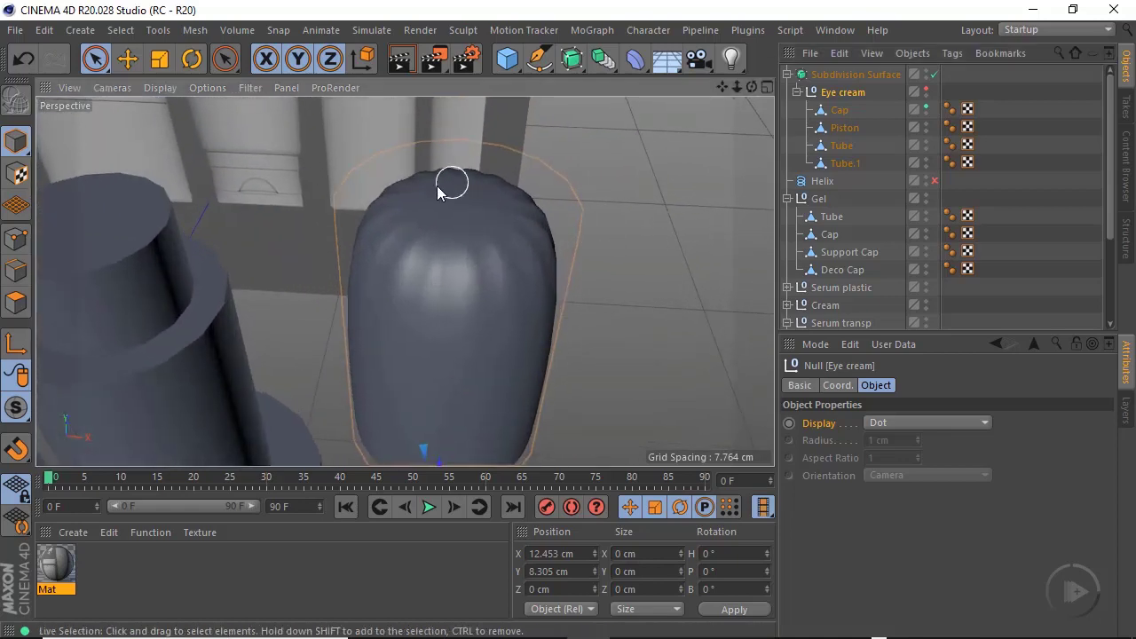
left_click_drag(458, 307, 480, 258, "alt")
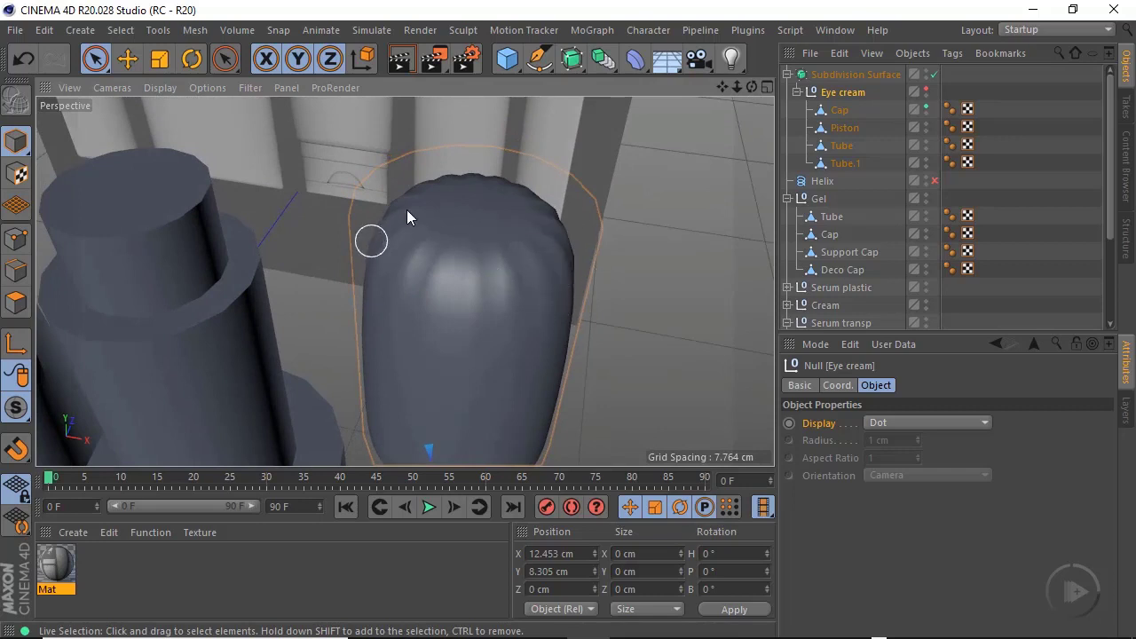
middle_click_drag(486, 325, 571, 275, "alt")
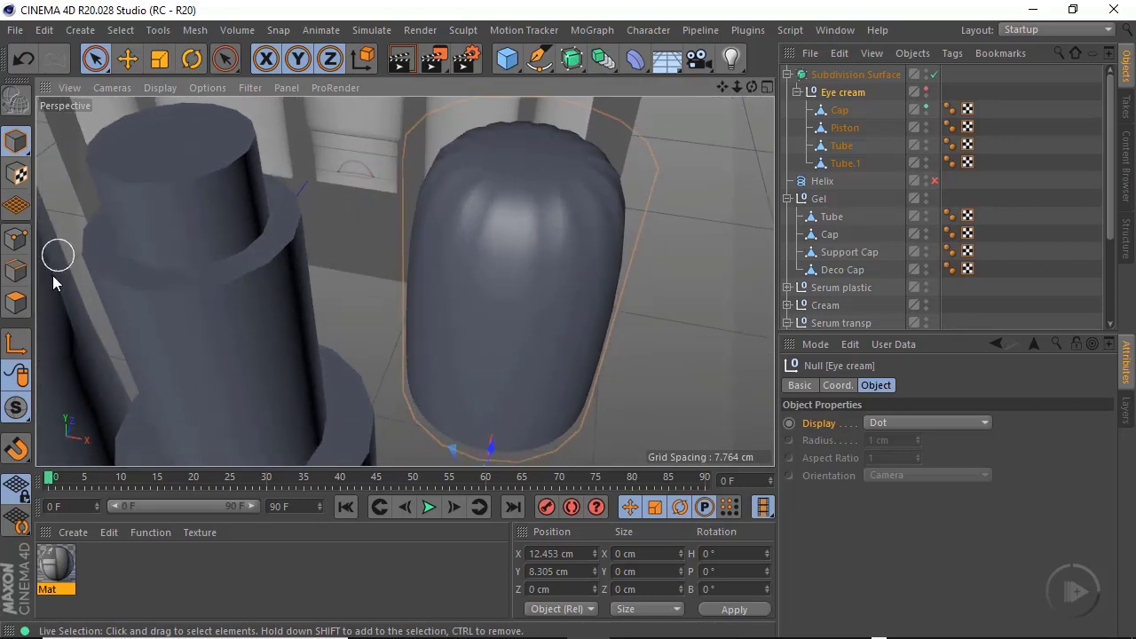
left_click(14, 303)
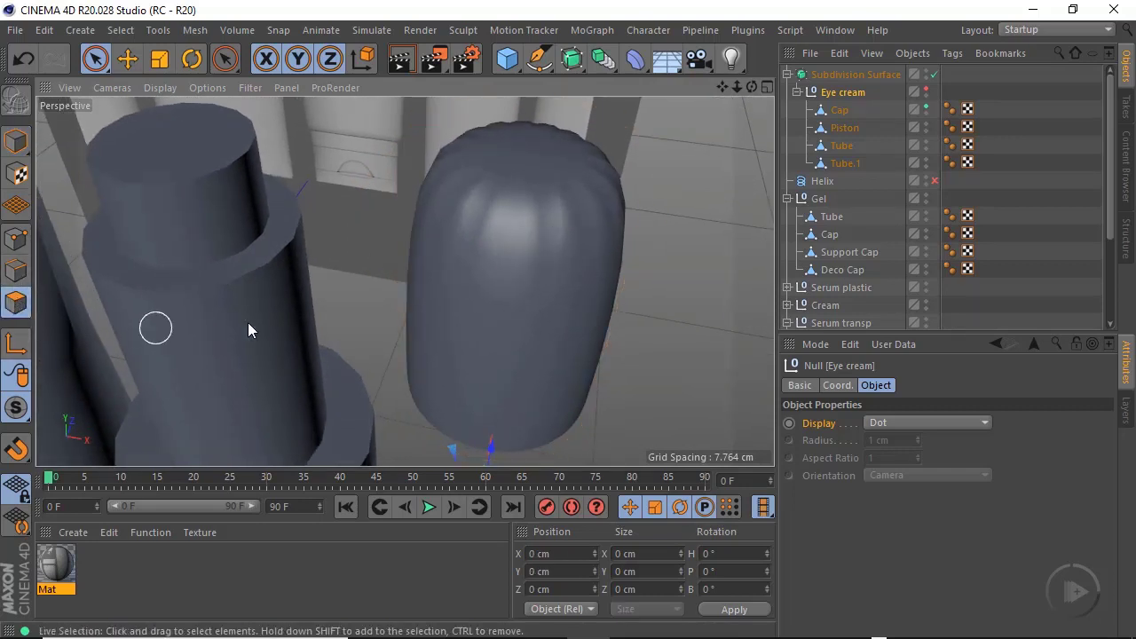
Select the Eye cream Cap, disable the Subdivision Surface, and switch to Edges mode
left_click(839, 110)
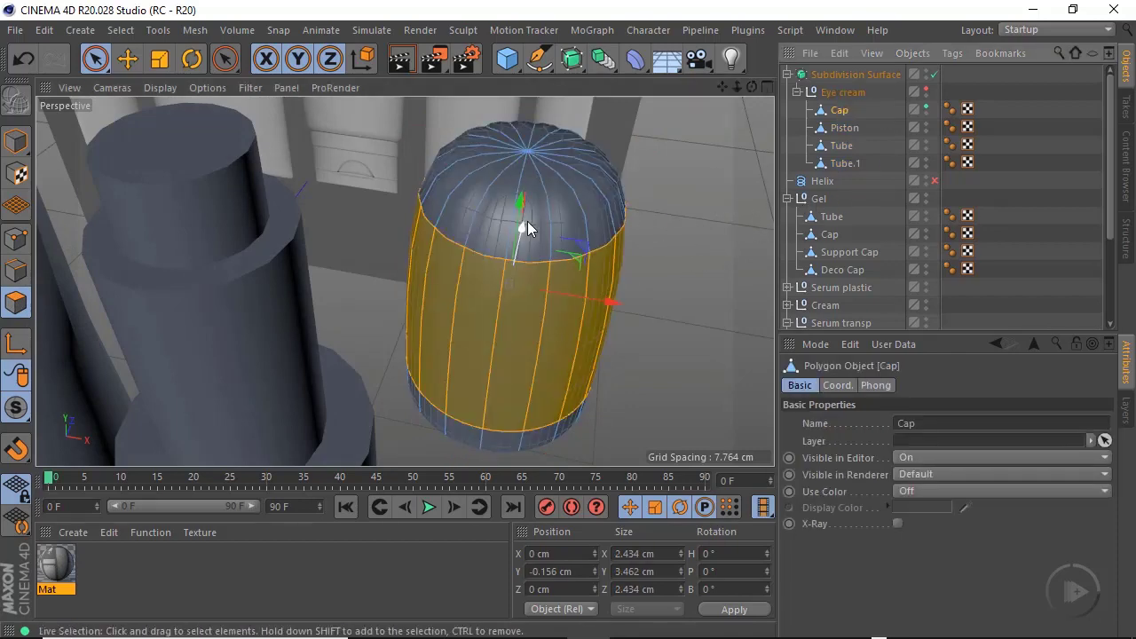
left_click(934, 74)
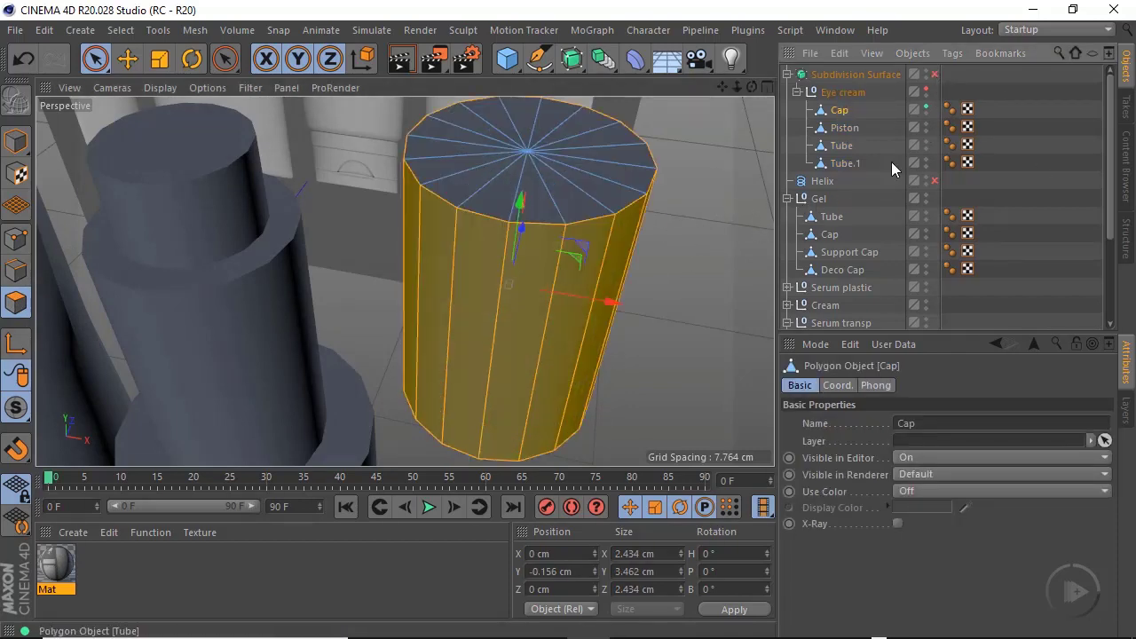
left_click_drag(518, 195, 483, 248, "alt")
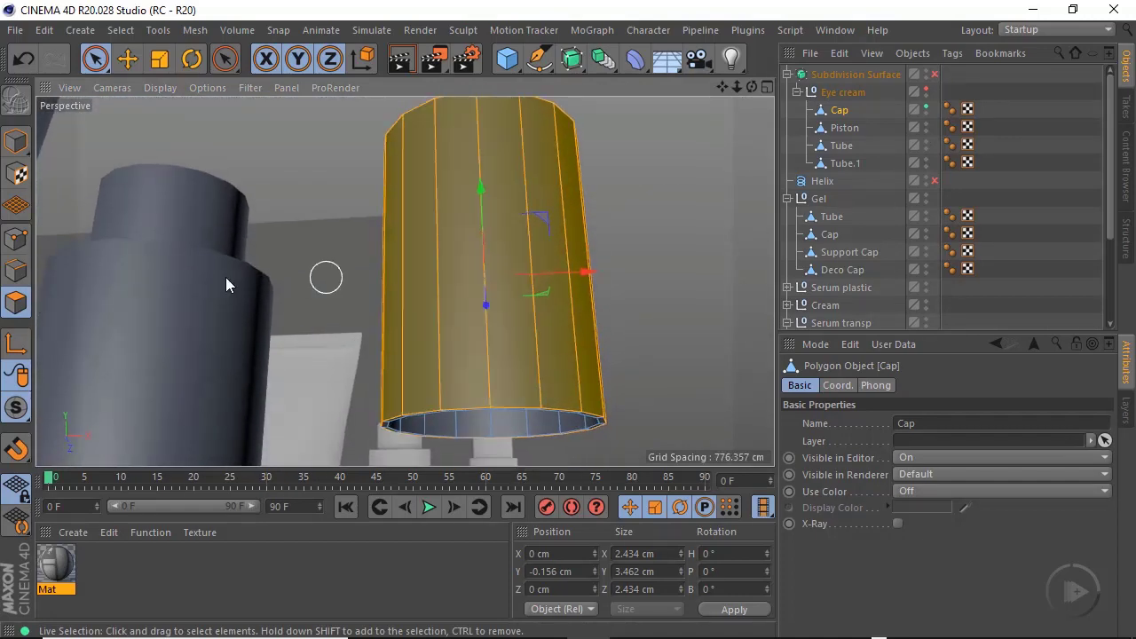
left_click(16, 270)
Select the edge loops around the Cap's top rim and its outer and inner bottom rims
left_click_drag(498, 116, 474, 358, "alt")
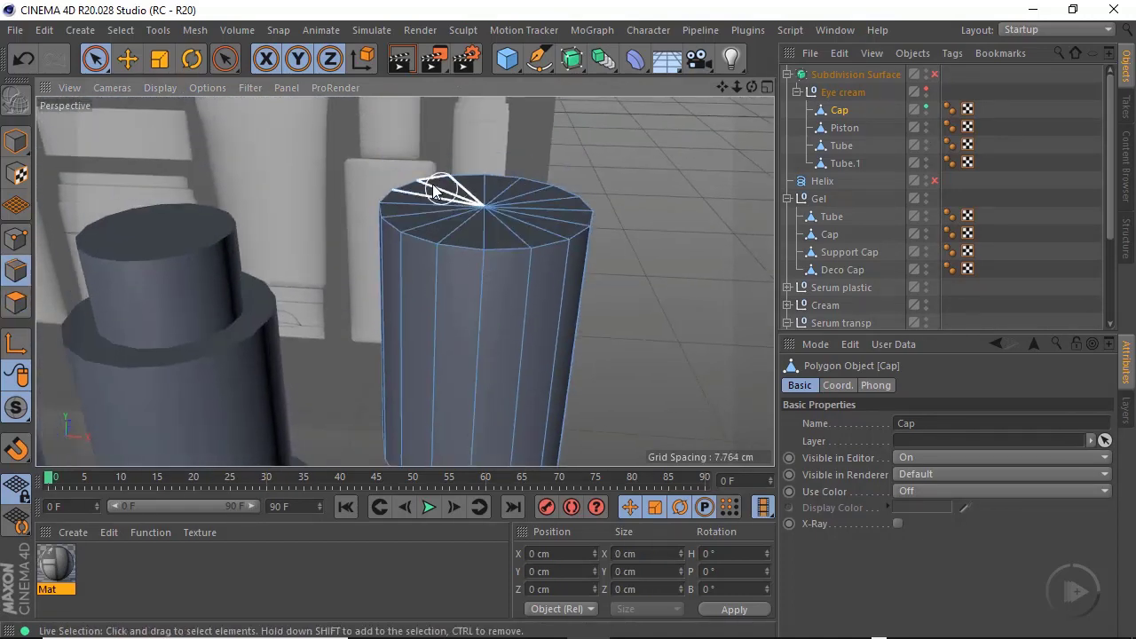
left_click(127, 59)
double_click(493, 257)
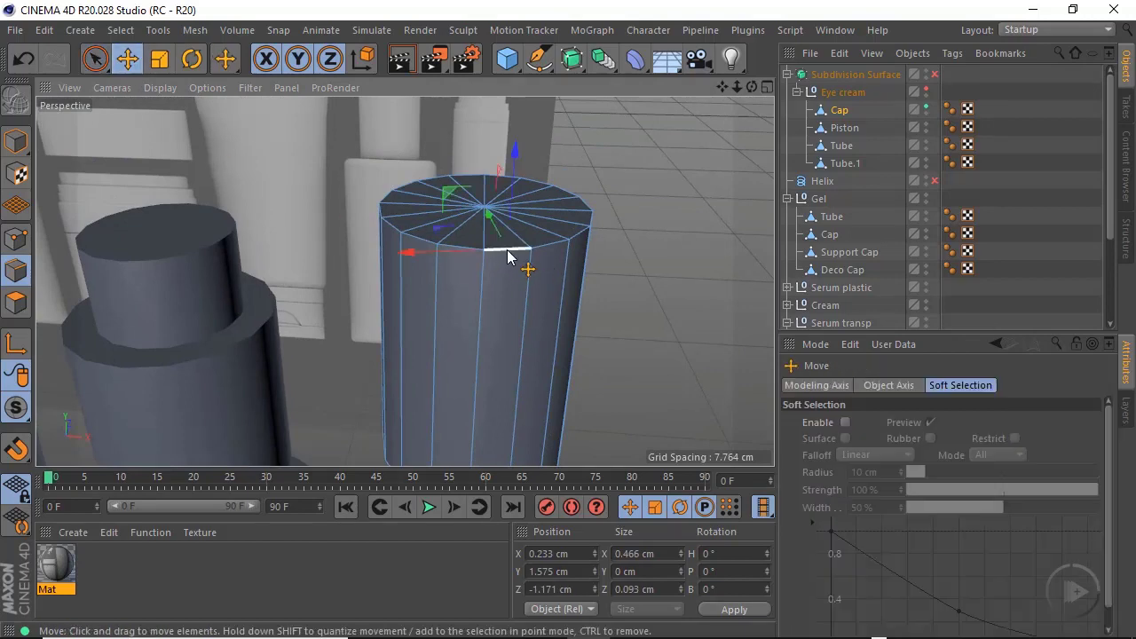
left_click_drag(521, 325, 444, 299, "alt")
scroll(502, 276, "up", 5)
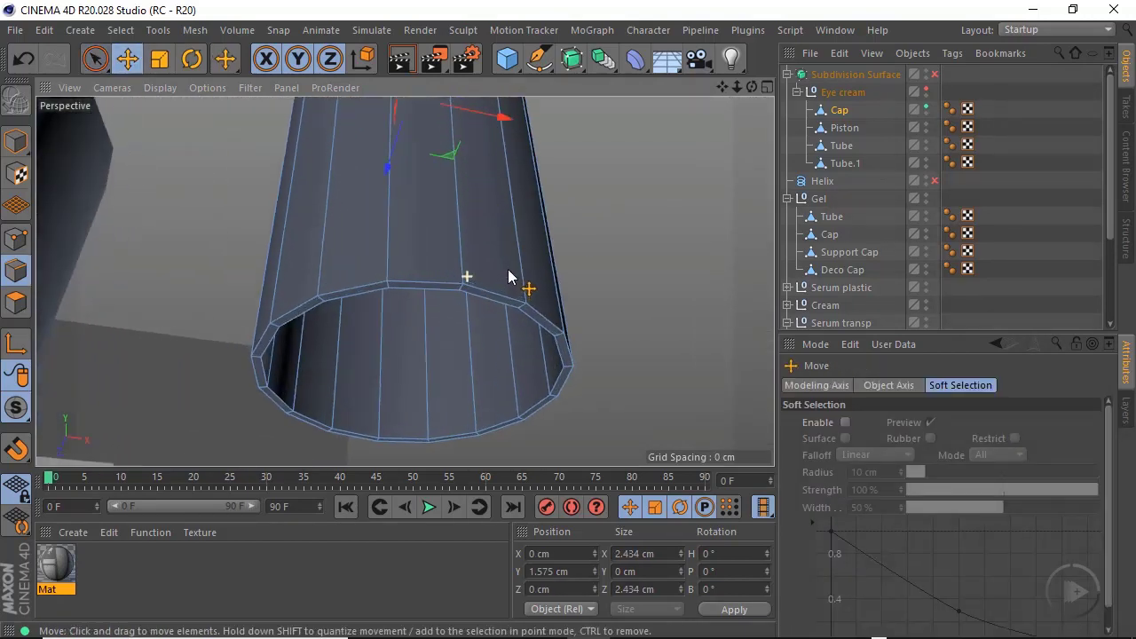
double_click(433, 293)
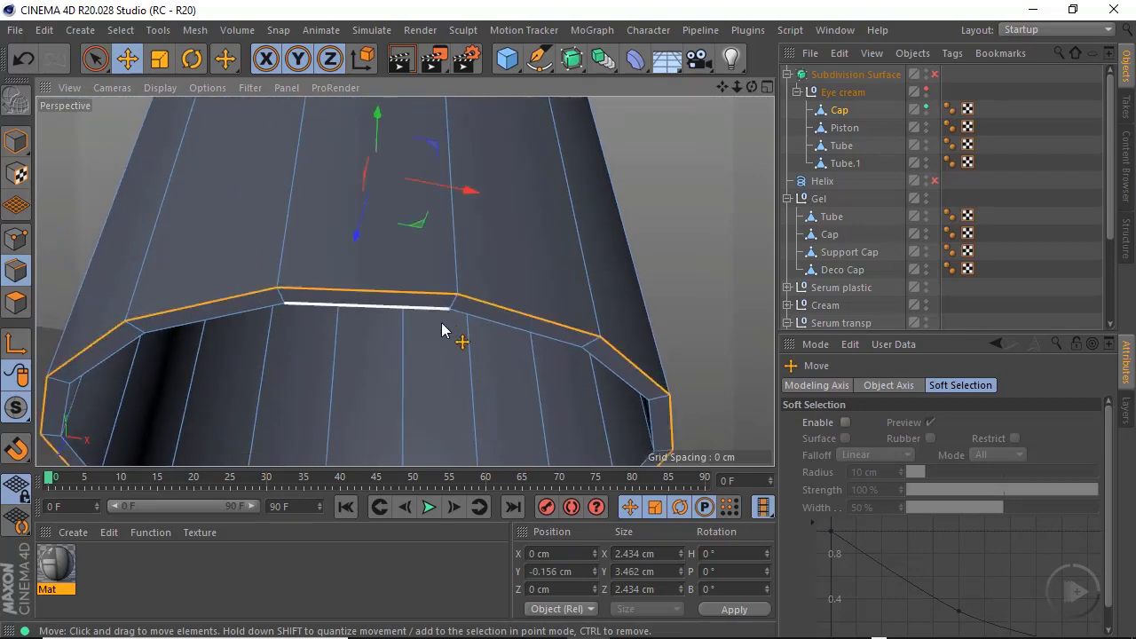
double_click(422, 308, "shift")
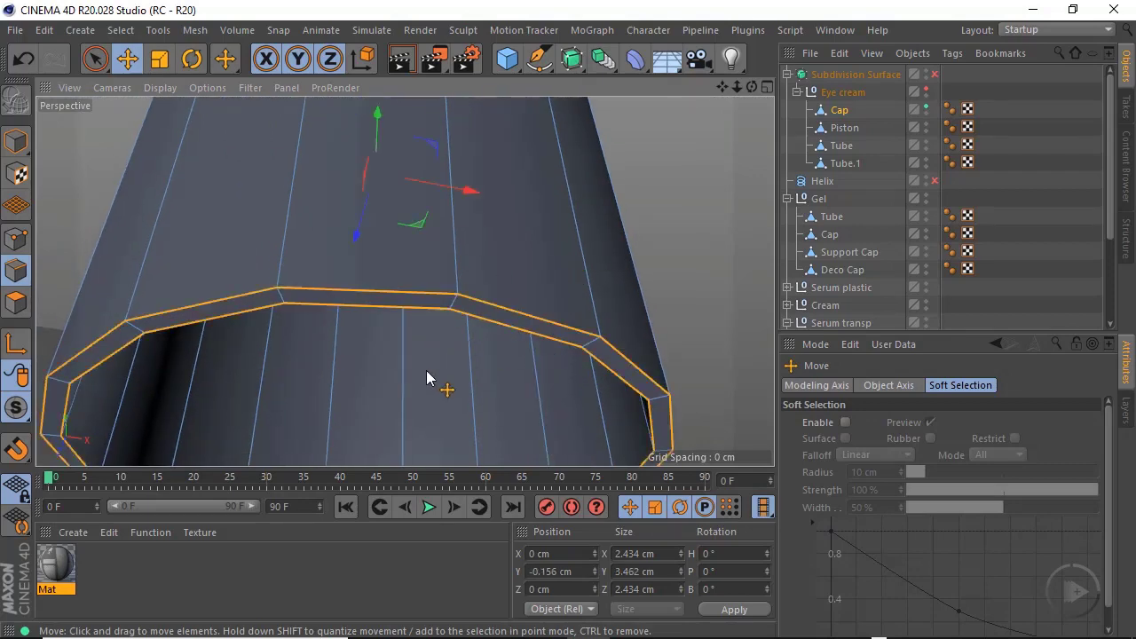
Add the edge loop around the Cap's inner ceiling to the selection with Loop Selection
left_click_drag(429, 318, 460, 318, "alt")
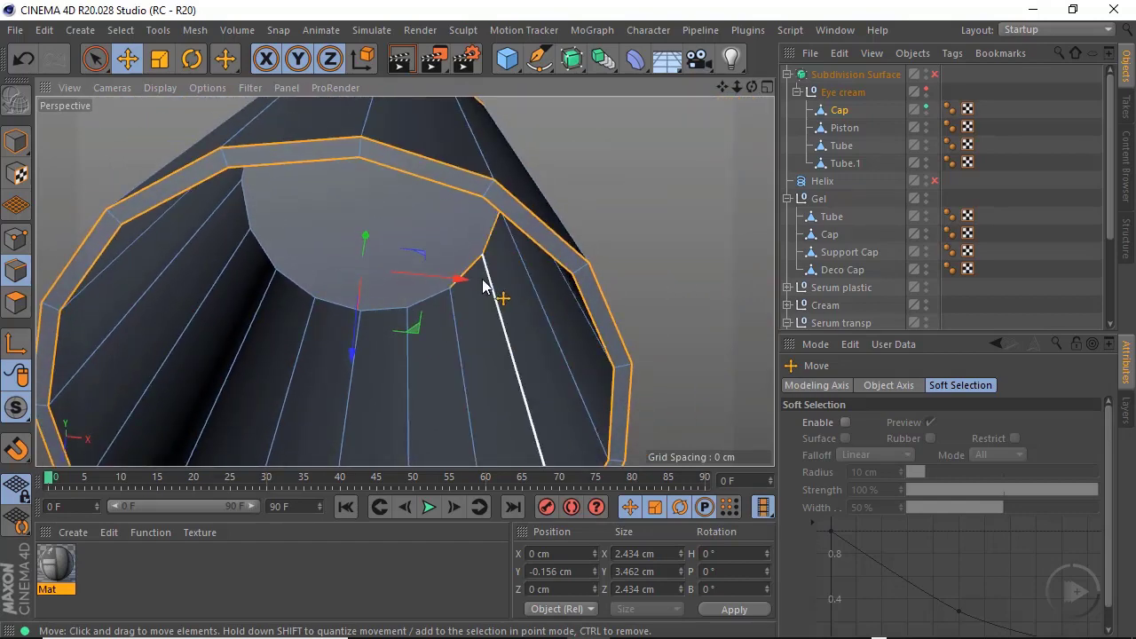
left_click_drag(361, 240, 448, 238, "alt")
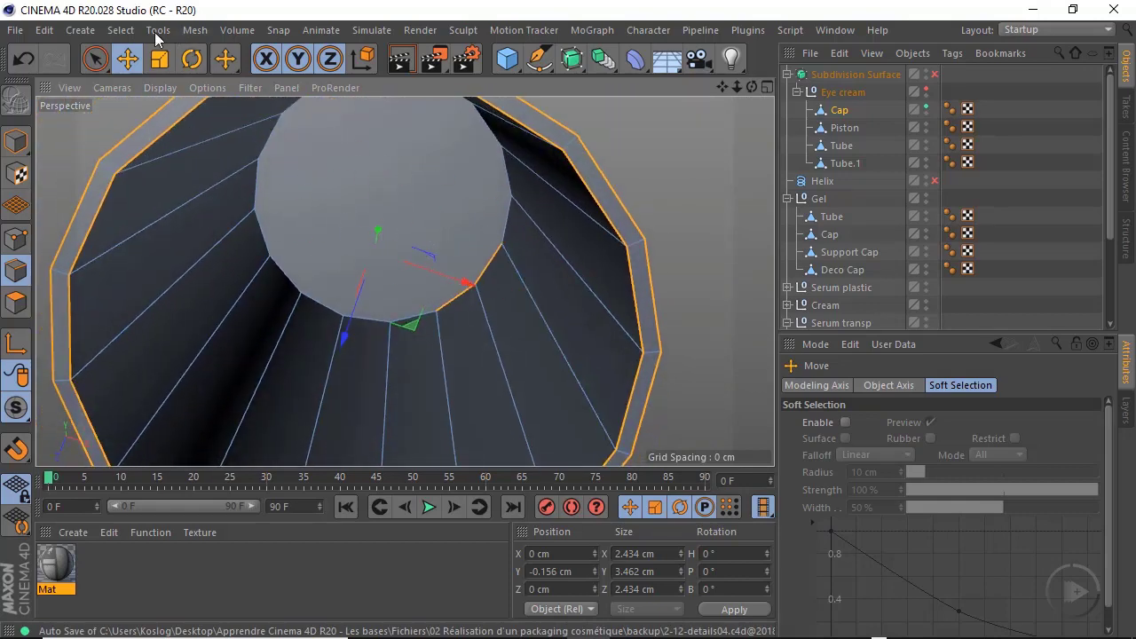
left_click(122, 31)
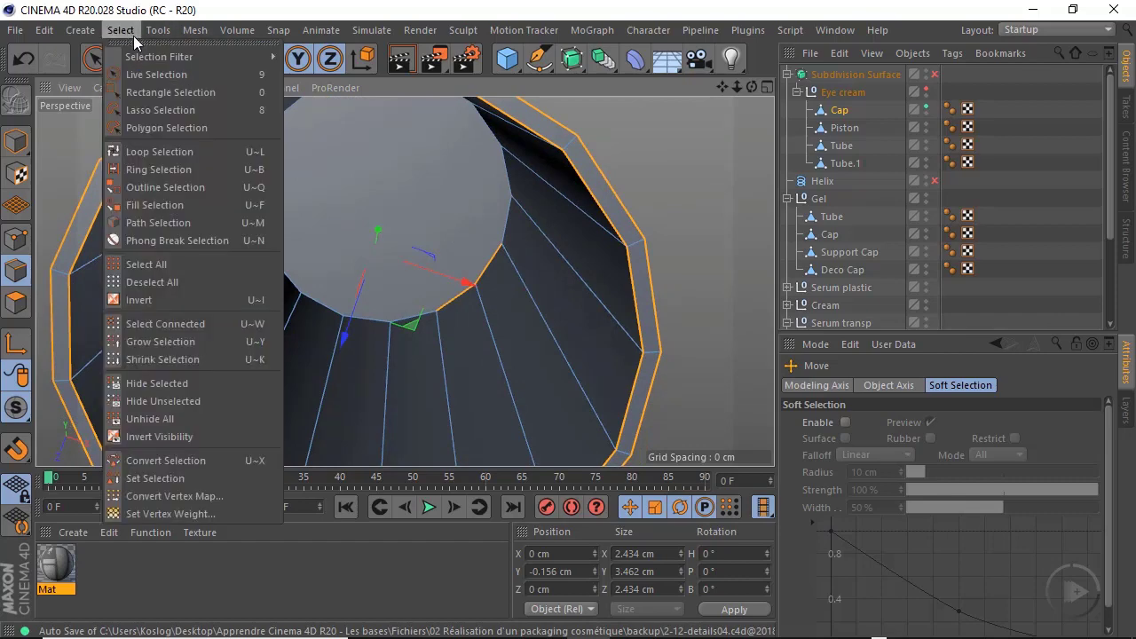
left_click(178, 152)
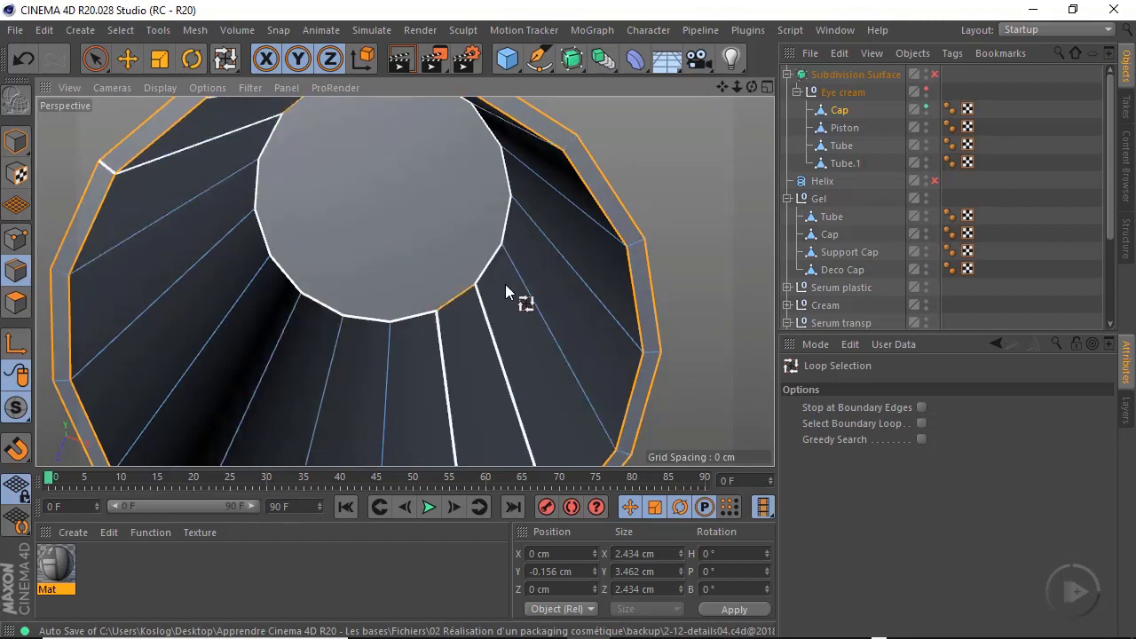
scroll(380, 233, "down", 5)
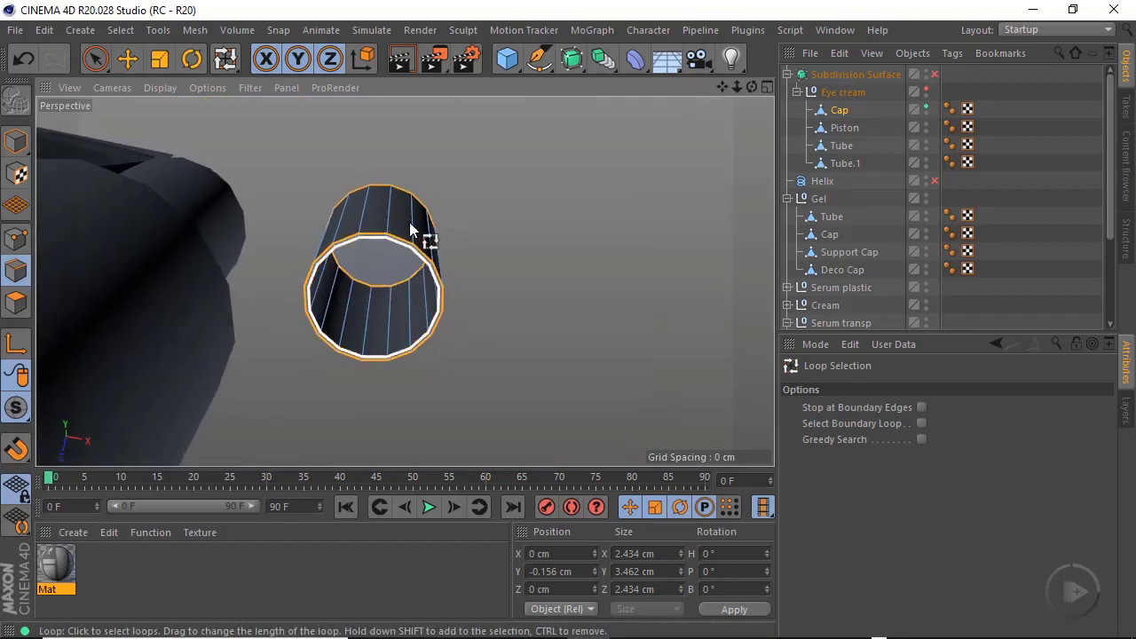
Bevel the selected Cap edge loops with an offset of about 0.018 cm
left_click_drag(411, 229, 391, 177, "alt")
middle_click_drag(390, 178, 446, 266, "alt")
left_click_drag(446, 264, 468, 351, "alt")
right_click_drag(477, 239, 655, 222, "alt")
right_click(628, 222)
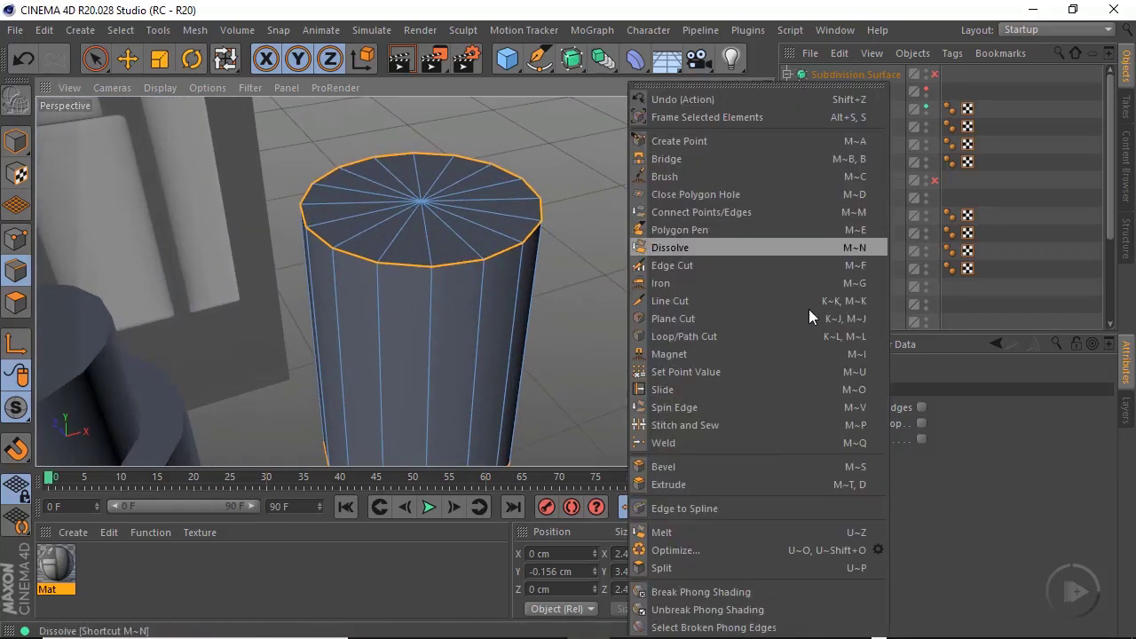
left_click(683, 464)
right_click_drag(524, 242, 608, 235, "alt")
left_click_drag(608, 236, 624, 235)
middle_click_drag(478, 329, 475, 276, "alt")
left_click_drag(475, 276, 476, 75, "alt")
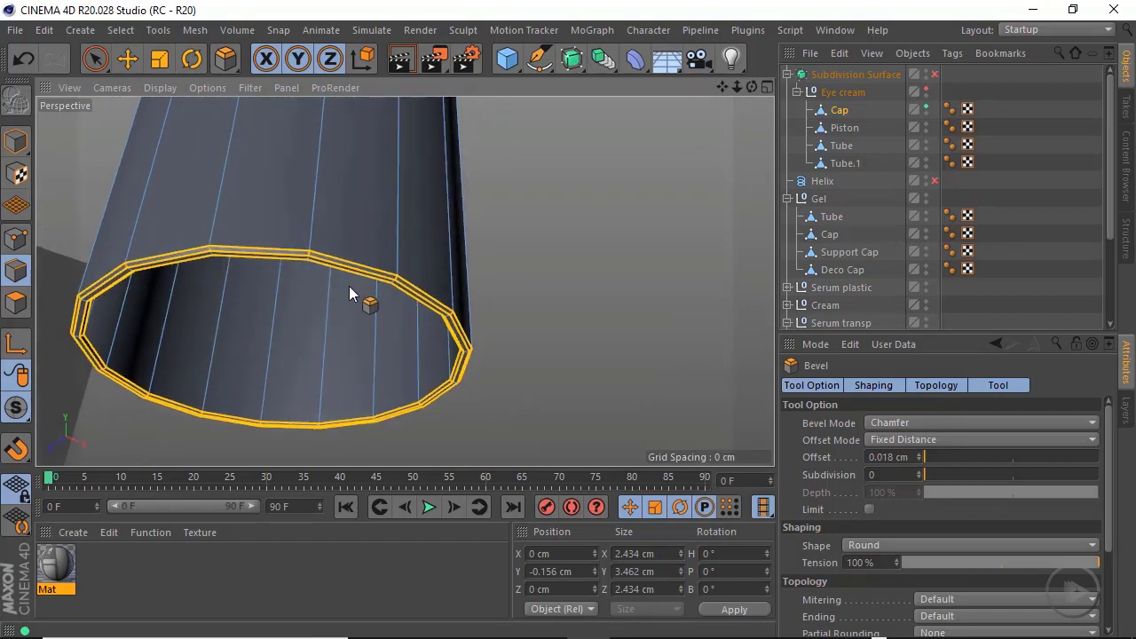
Set the bevel's Subdivision to 1, its Bevel Mode to Solid and its Offset to 0.015 cm
right_click_drag(354, 288, 414, 281, "alt")
mouse_move(545, 262)
left_mouse_down("alt")
mouse_move(543, 295)
mouse_move(563, 268)
left_mouse_up("alt")
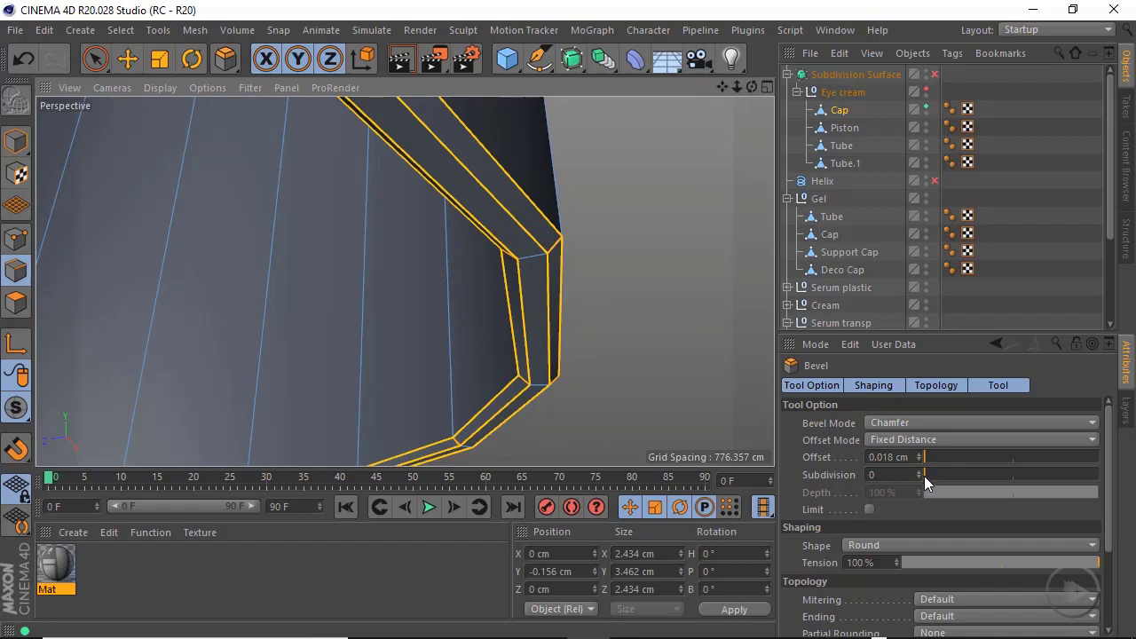
left_click_drag(924, 476, 933, 476)
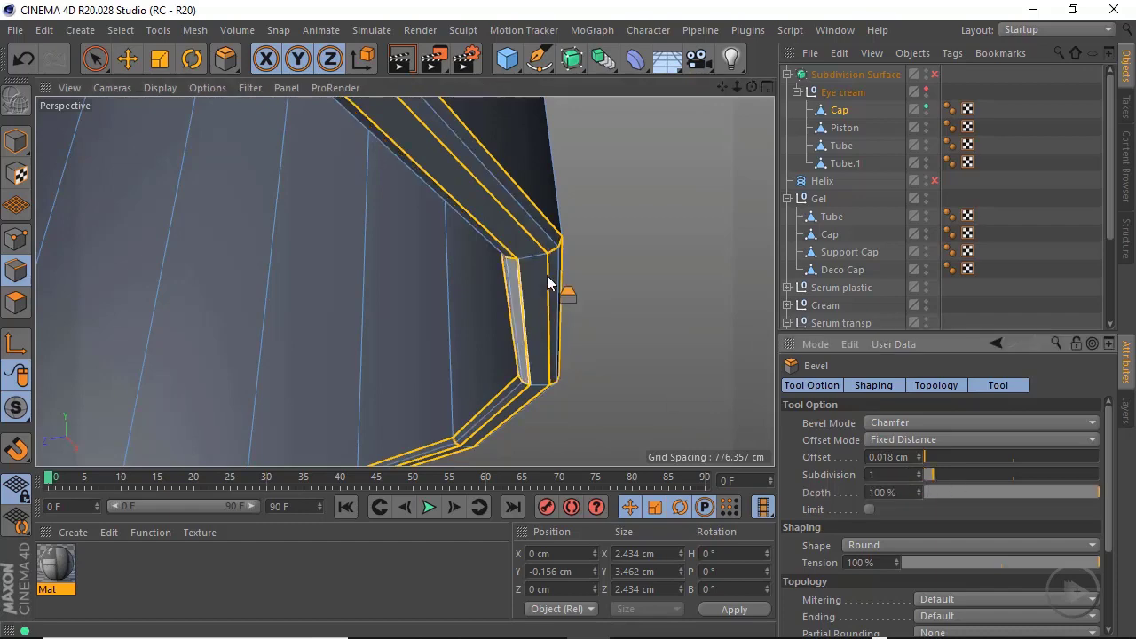
left_click_drag(547, 275, 515, 346, "alt")
left_click(893, 425)
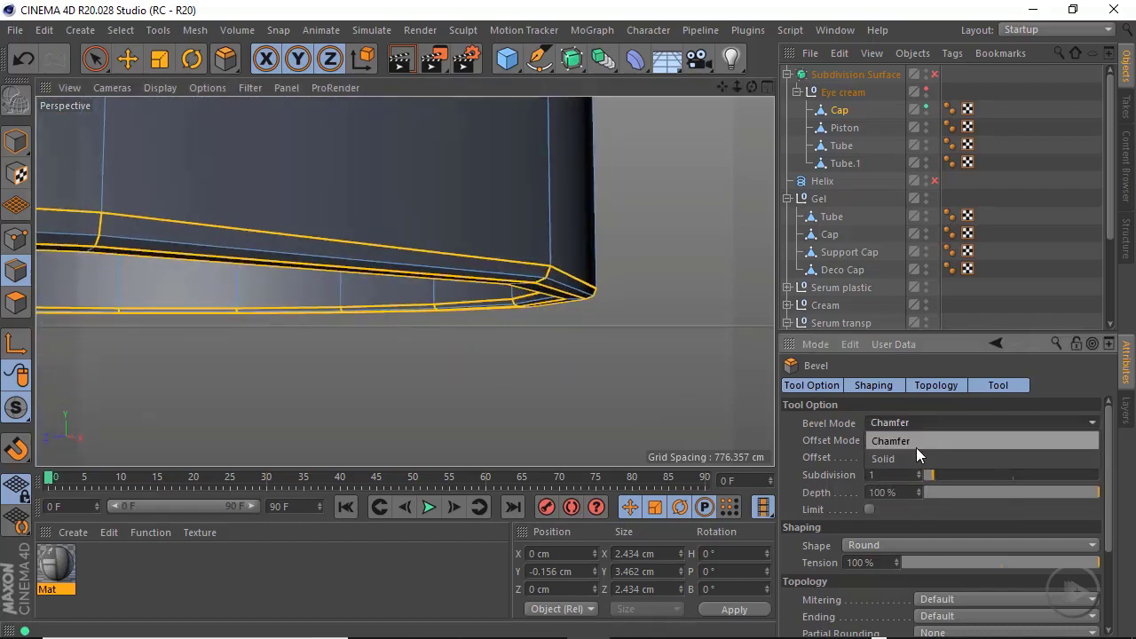
left_click(892, 458)
left_click_drag(584, 352, 735, 340, "alt")
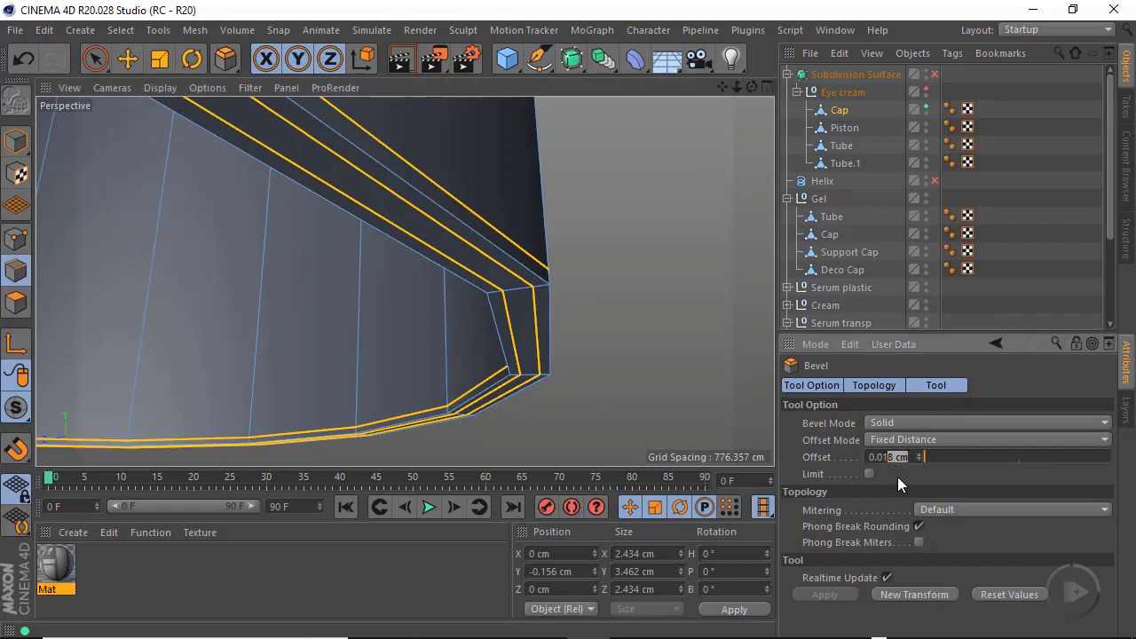
key("Return")
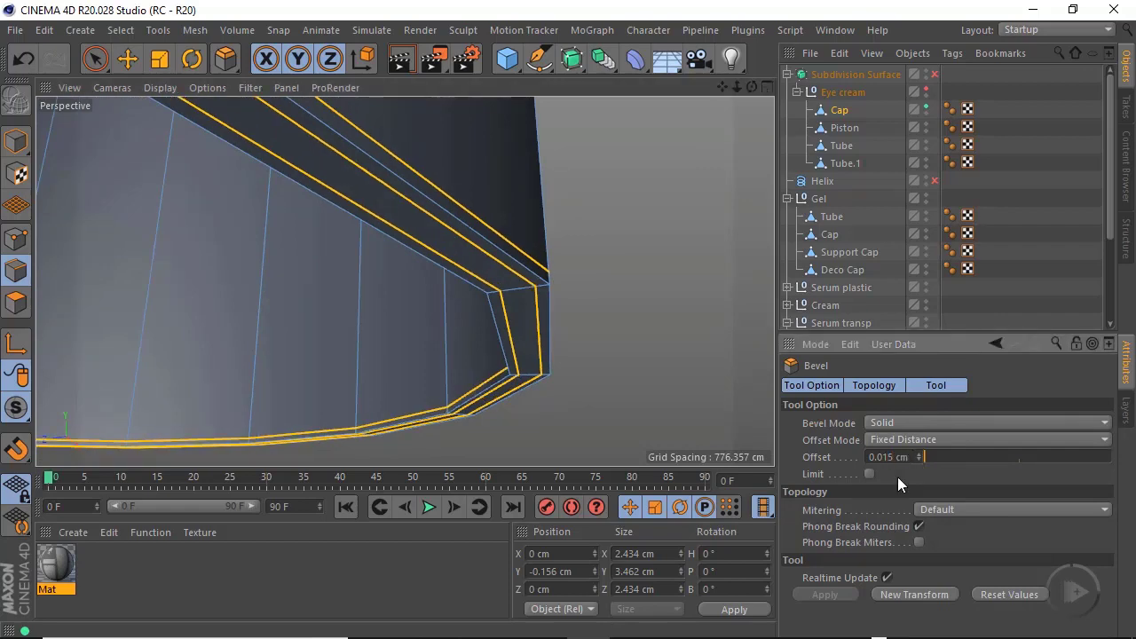
Examine the beveled edge loops from the Cap's bottom opening up to its top rim
left_click_drag(489, 215, 447, 237, "alt")
right_click_drag(555, 249, 416, 298, "alt")
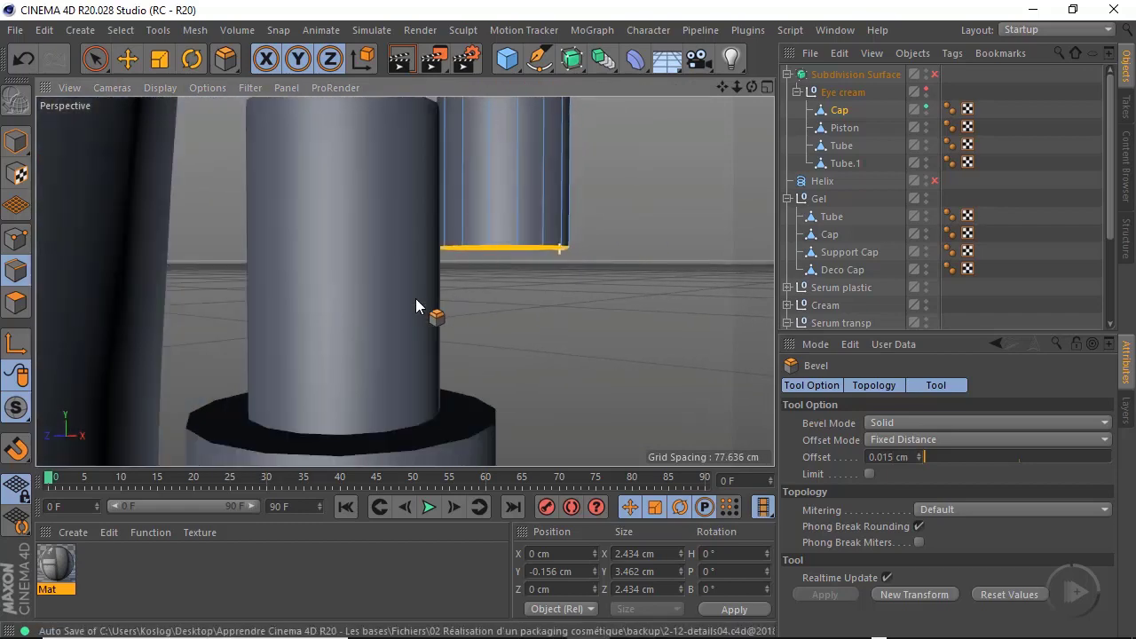
left_click_drag(545, 218, 545, 256, "alt")
middle_click_drag(545, 263, 432, 402, "alt")
right_click_drag(441, 222, 572, 233, "alt")
left_click_drag(504, 298, 539, 279, "alt")
right_click_drag(539, 279, 512, 277, "alt")
left_click_drag(511, 277, 582, 319, "alt")
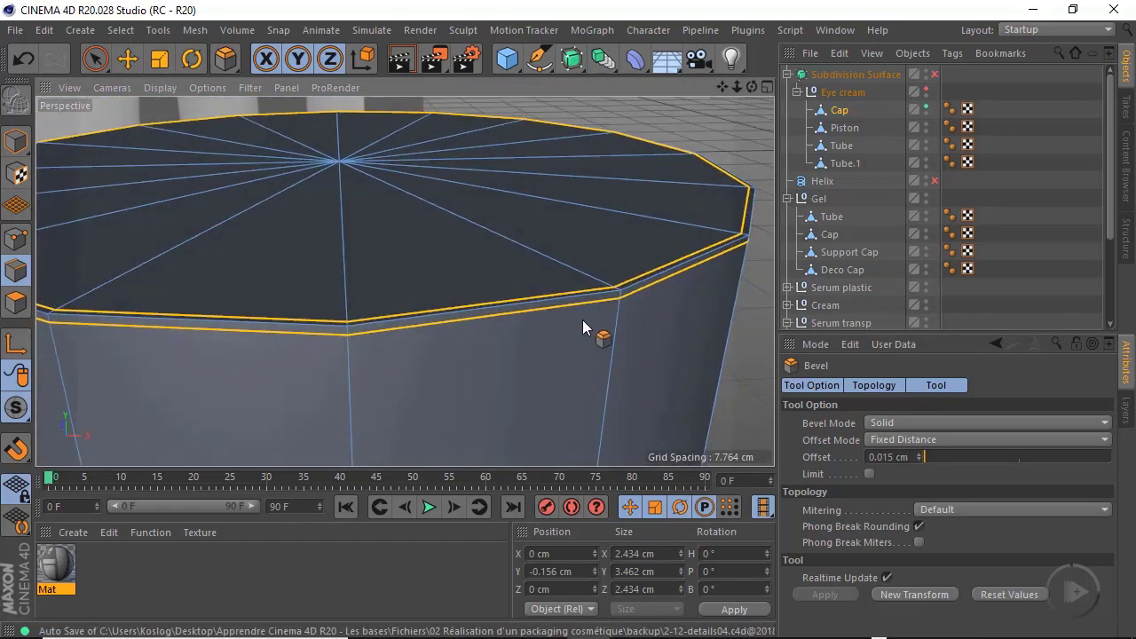
Re-enable the Subdivision Surface and switch to Model mode
left_click(935, 75)
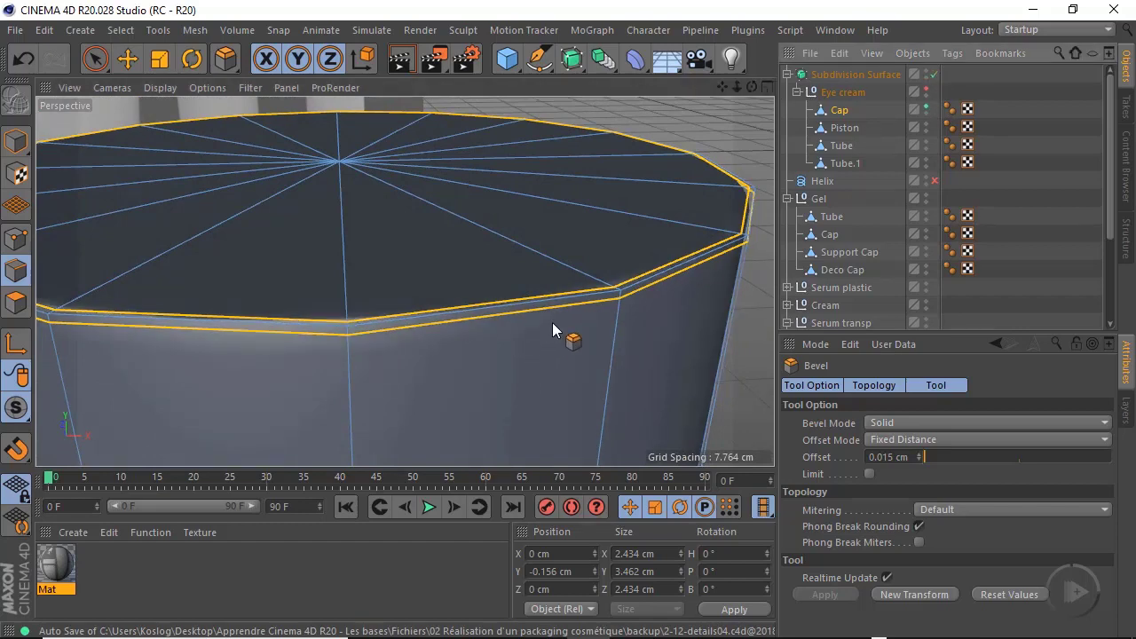
scroll(552, 329, "down", 5)
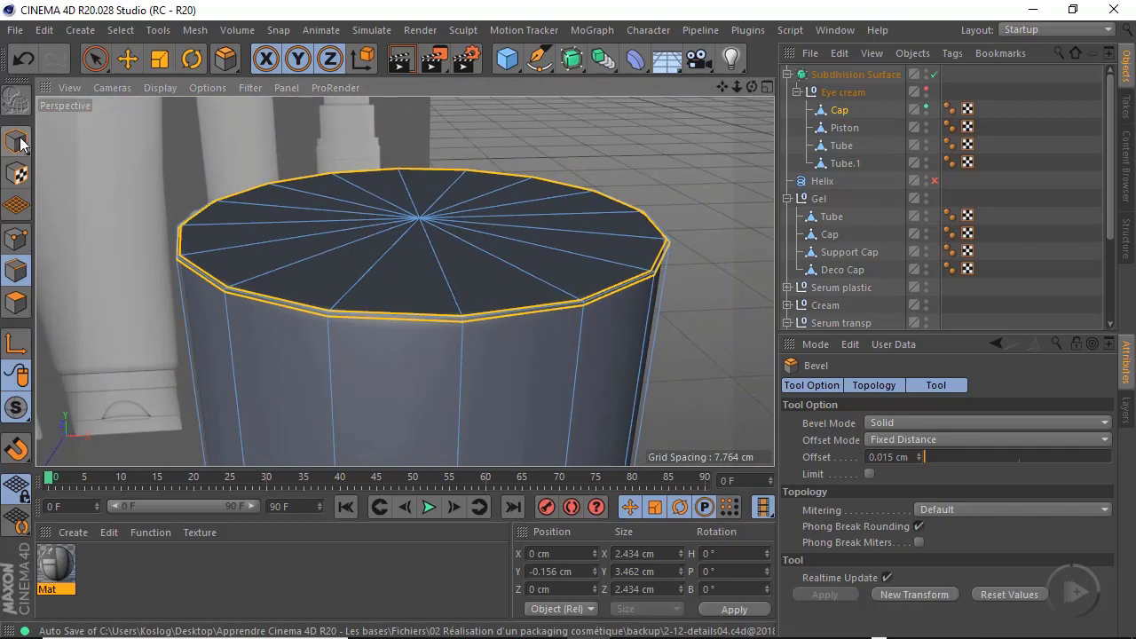
left_click(17, 142)
Inspect the smoothing along the Cap's bottom opening and top rim
scroll(464, 326, "up", 1)
scroll(453, 315, "down", 7)
middle_click_drag(406, 281, 425, 133, "alt")
middle_click_drag(452, 279, 427, 178, "alt")
left_click_drag(447, 353, 471, 221, "alt")
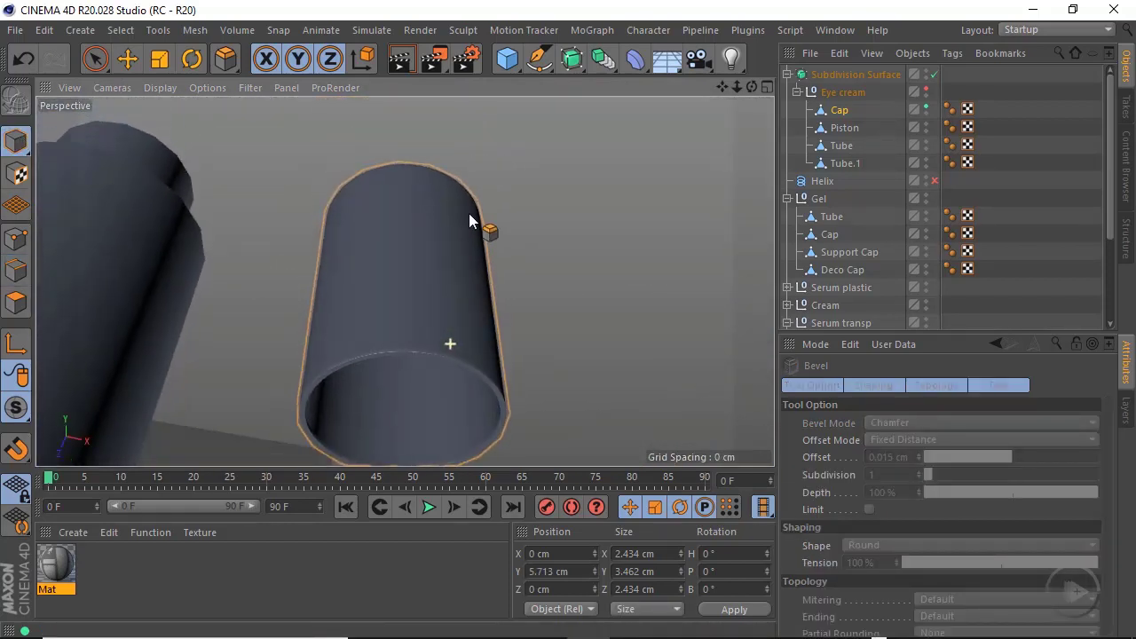
right_click_drag(445, 354, 518, 334, "alt")
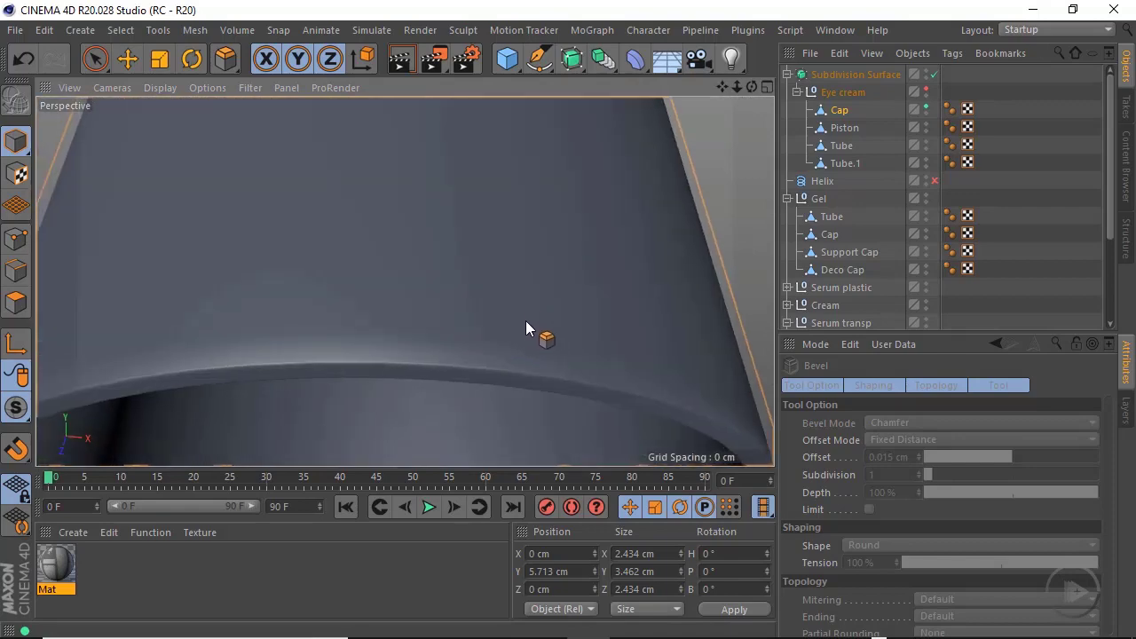
left_click_drag(525, 320, 545, 333, "alt")
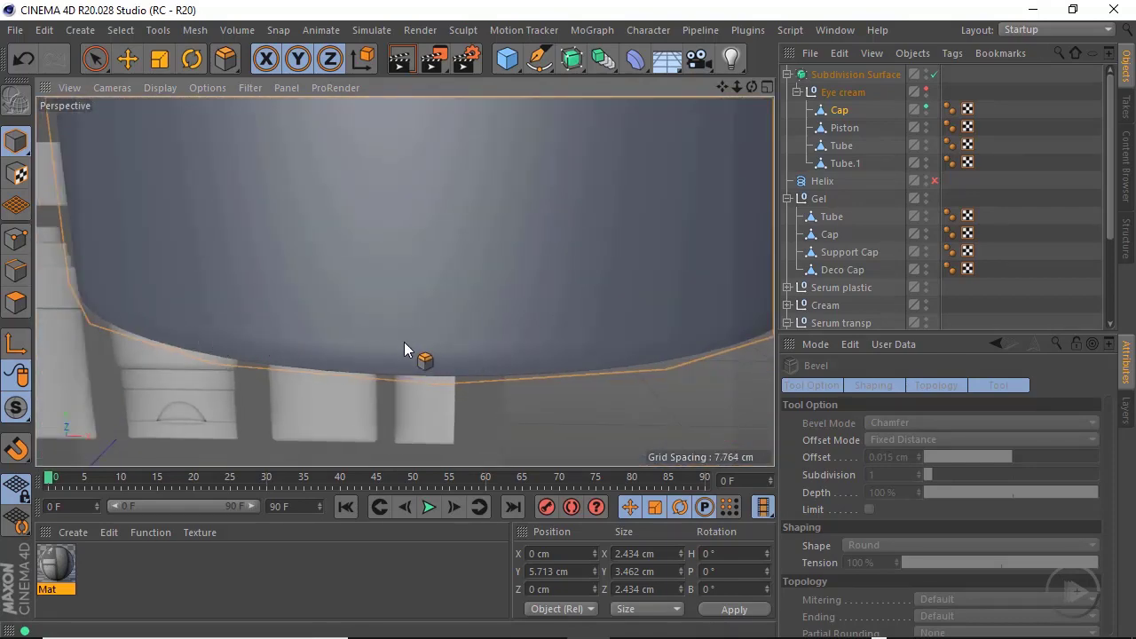
left_click_drag(404, 349, 429, 294, "alt")
right_click_drag(428, 294, 503, 339, "alt")
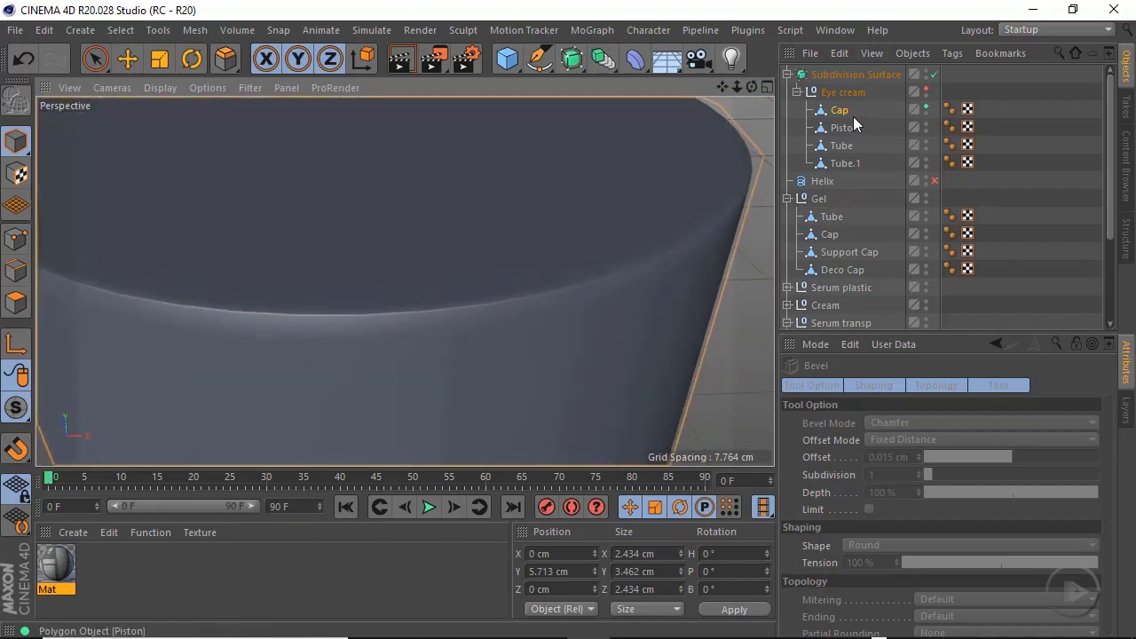
In Edges mode, add a Loop/Path Cut around the Cap's side just below the top rim, at 98.982% offset
left_click(26, 284)
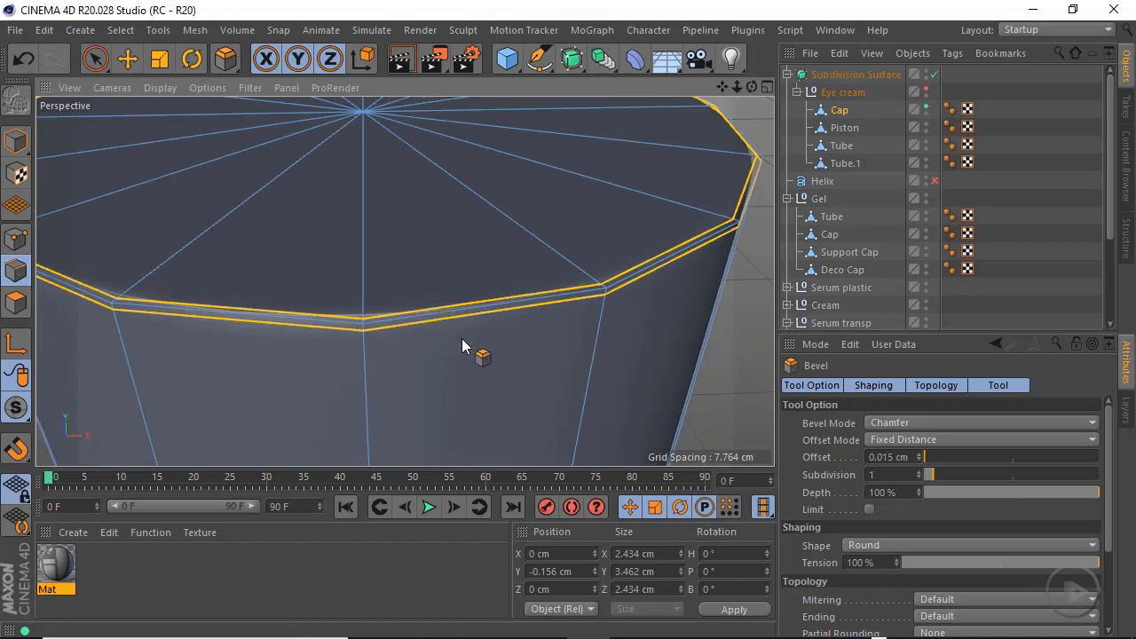
left_click_drag(469, 345, 366, 342, "alt")
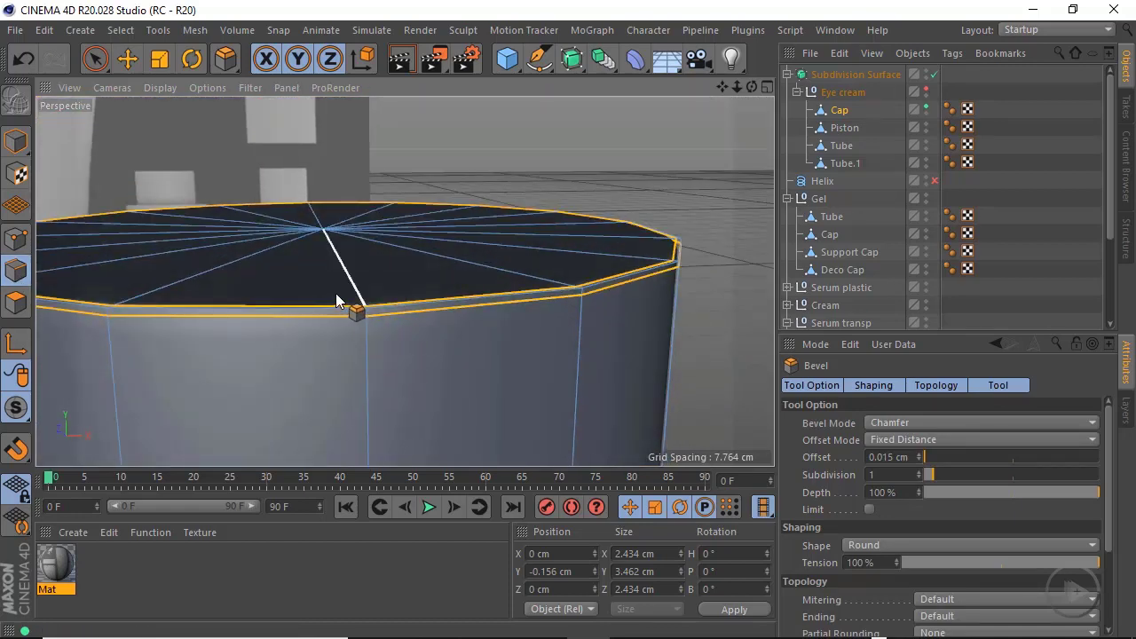
right_click(643, 151)
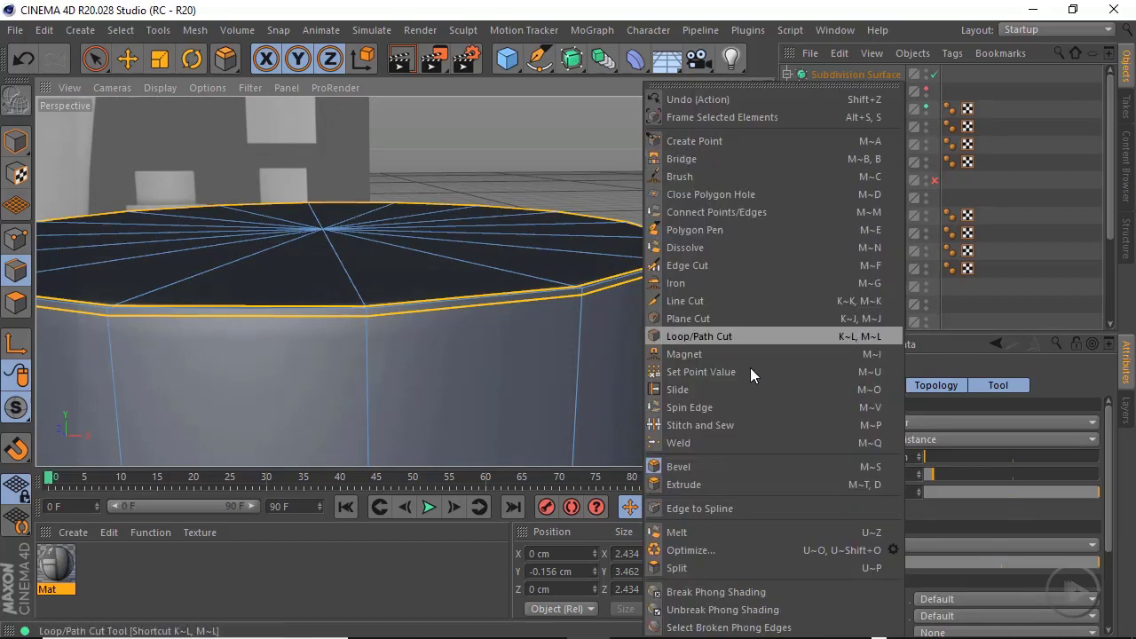
left_click(701, 338)
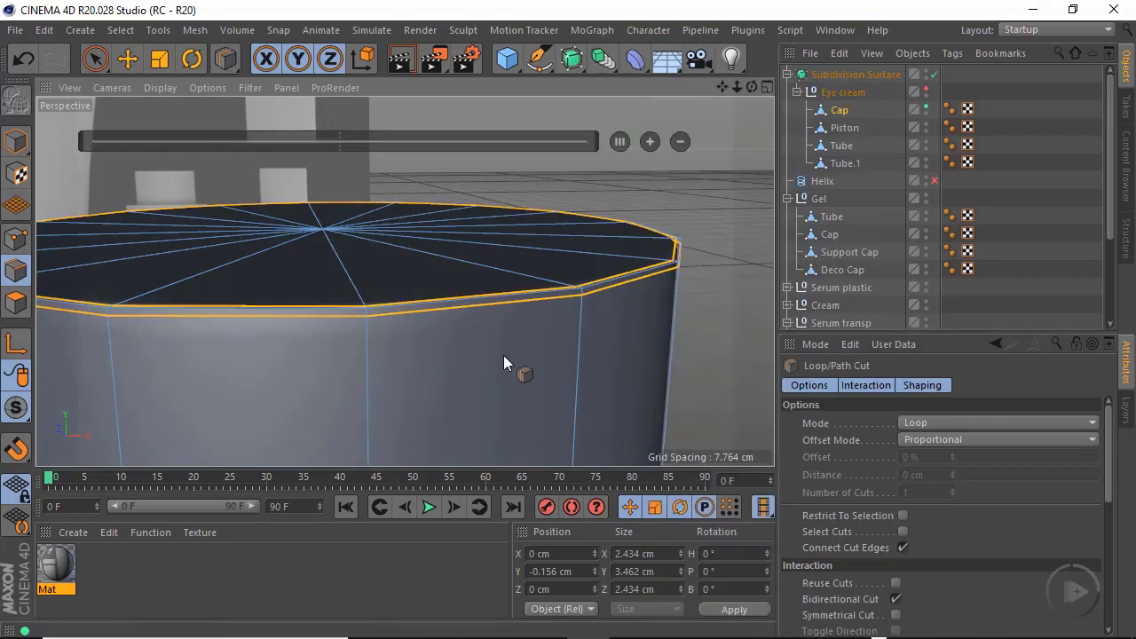
left_click(369, 334)
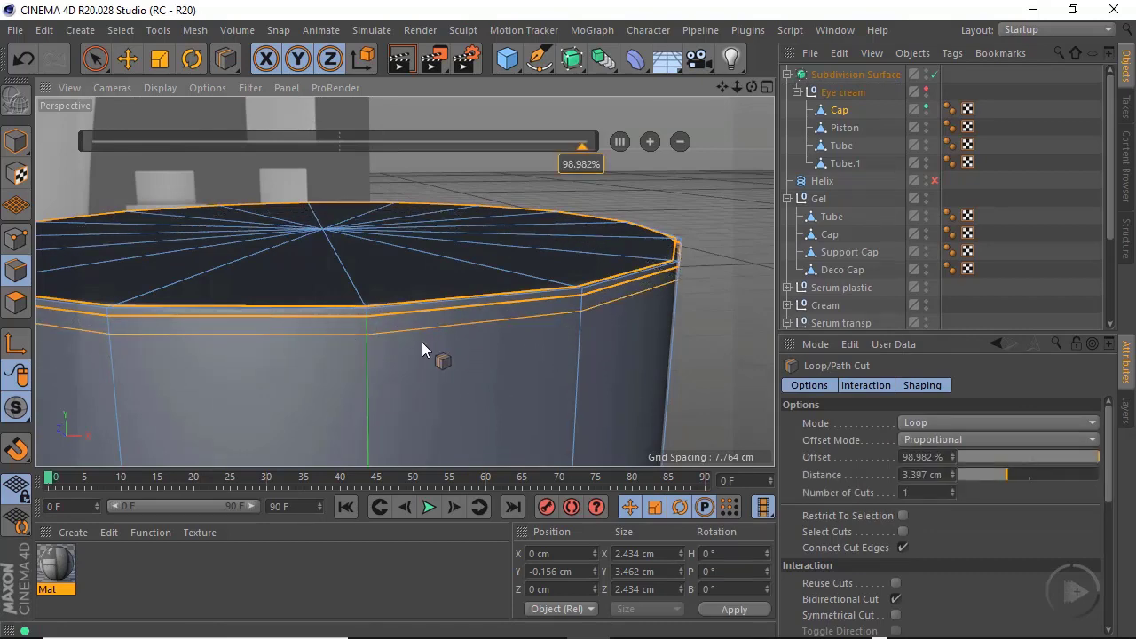
Add a Loop/Path Cut around the Cap's outer side just above its bottom edge, at 0.836% offset
scroll(427, 285, "up", 5)
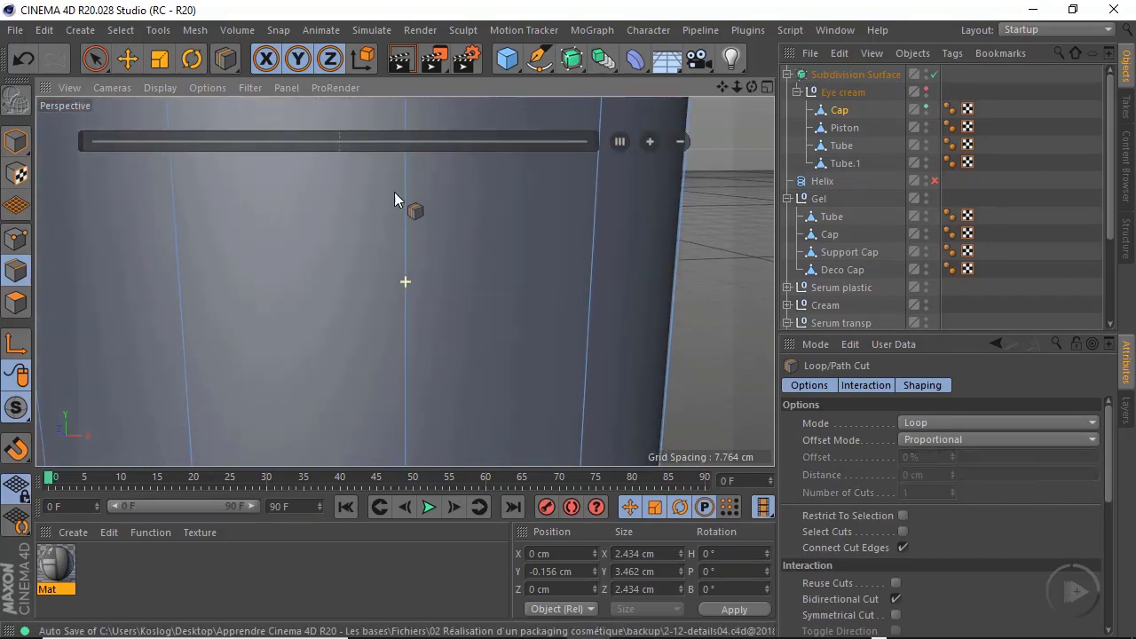
scroll(381, 321, "down", 5)
middle_click_drag(384, 448, 415, 307, "alt")
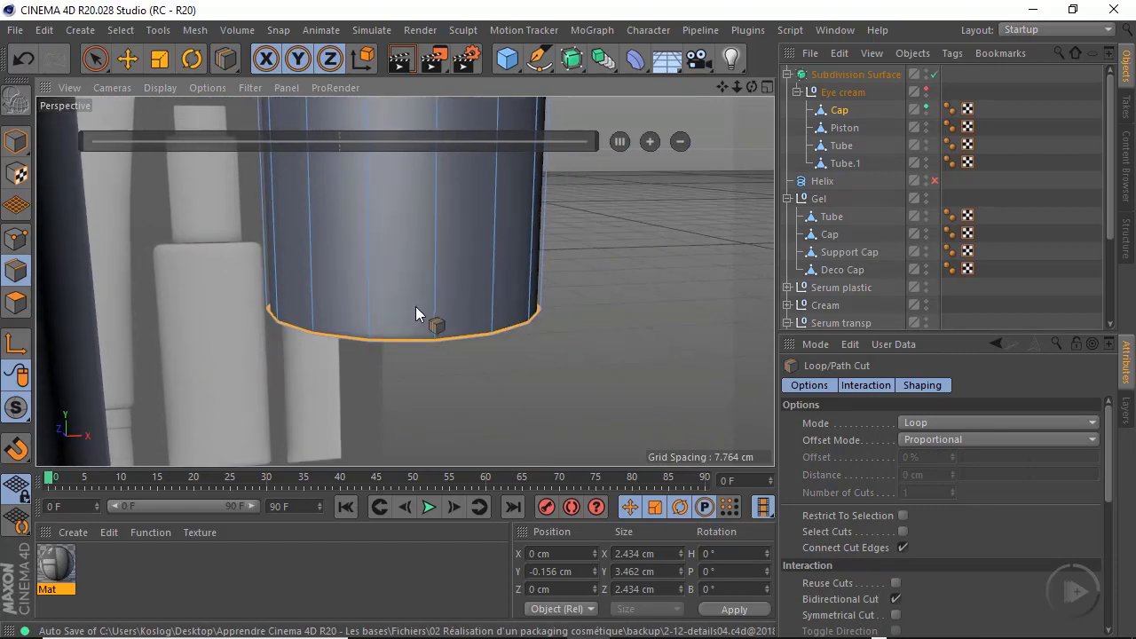
right_click_drag(416, 306, 548, 301, "alt")
middle_click_drag(476, 380, 443, 264, "alt")
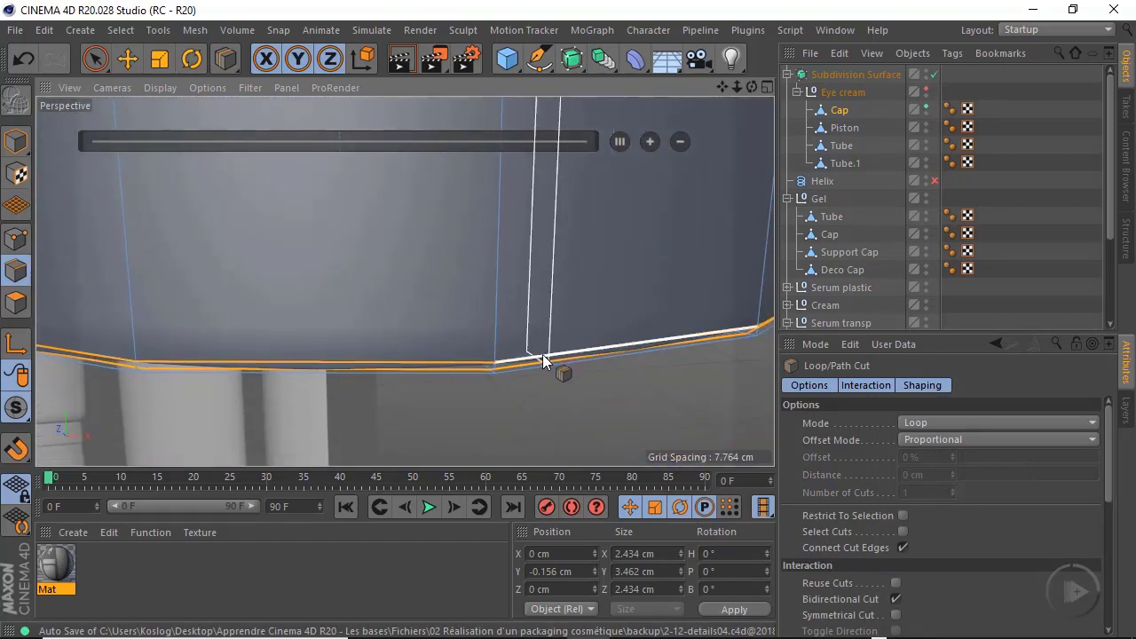
left_click(496, 345)
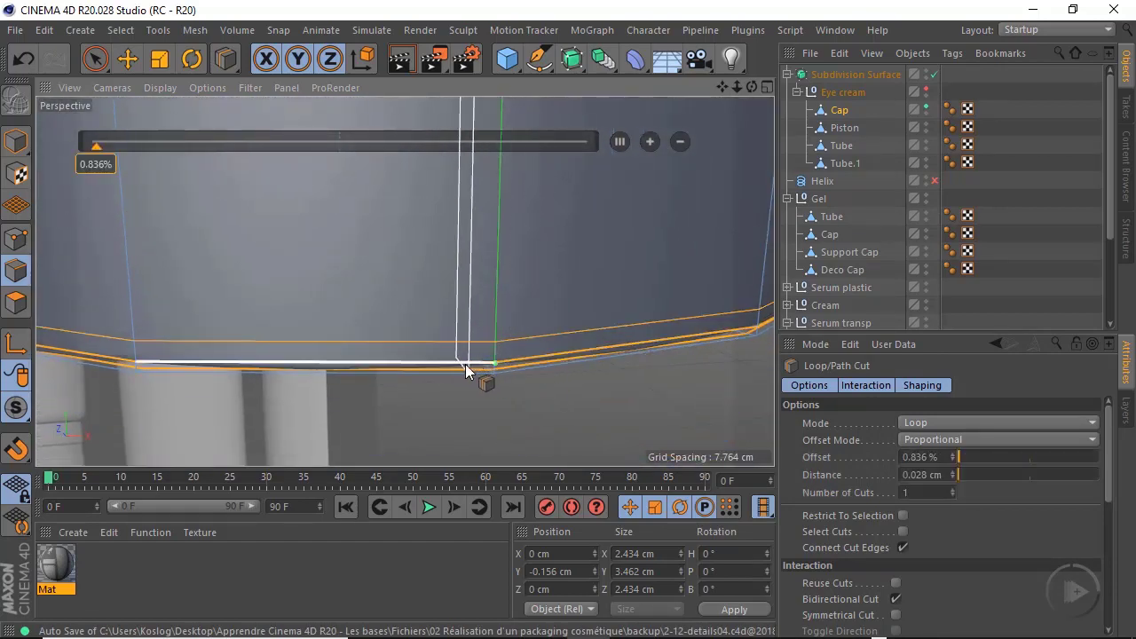
Disable the Subdivision Surface and add a Loop/Path Cut near the Cap's bottom opening at 1.242% offset
left_click_drag(465, 364, 390, 314, "alt")
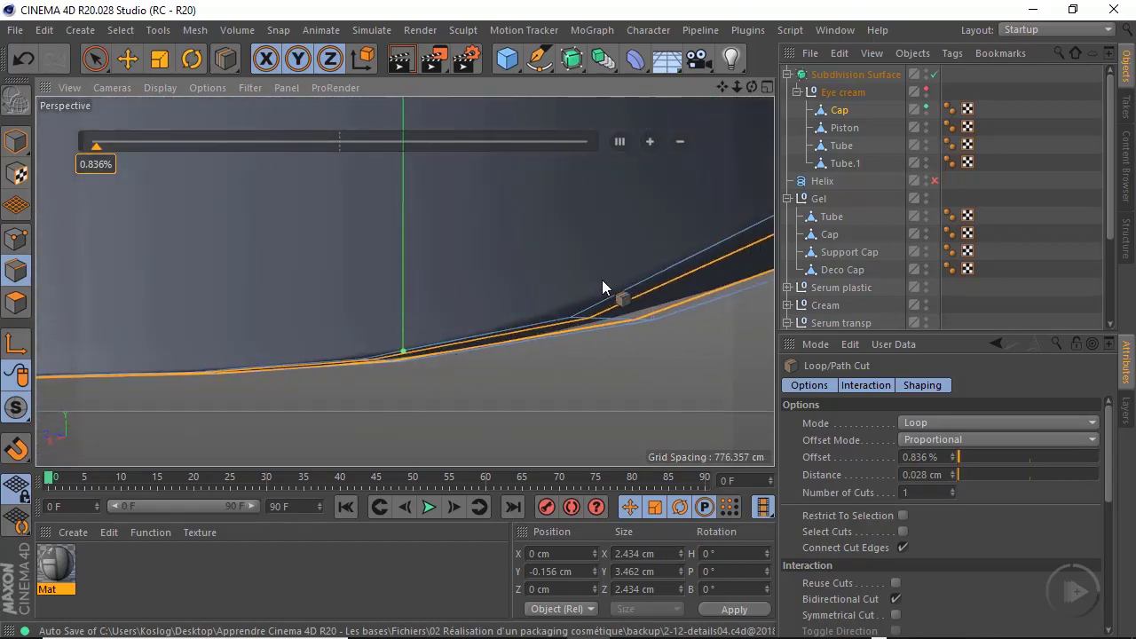
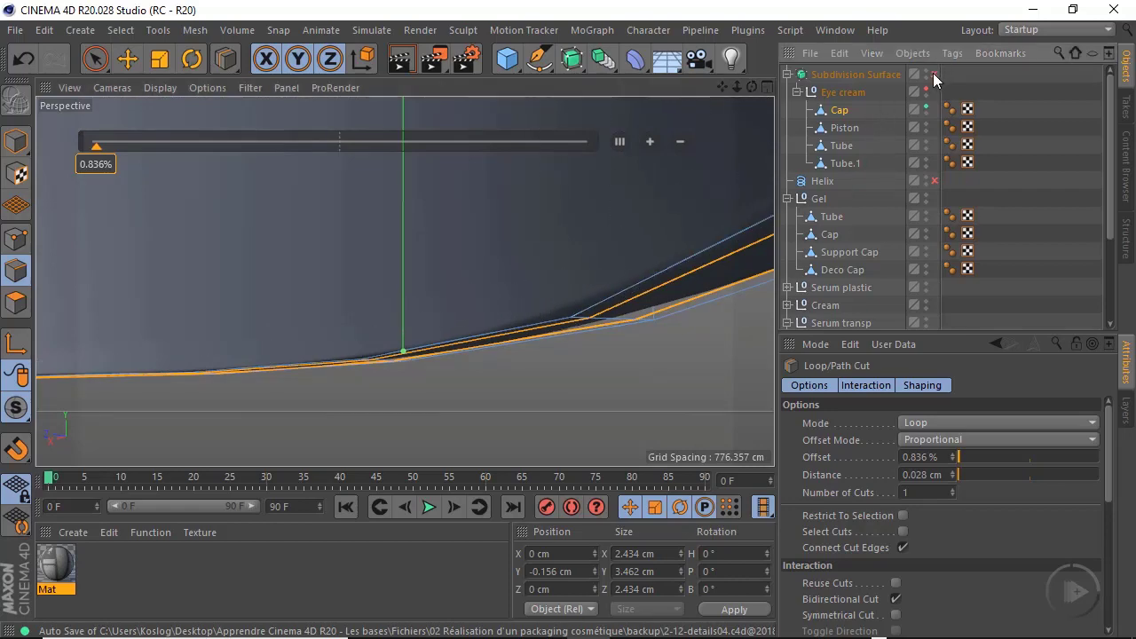
left_click_drag(390, 313, 600, 268, "alt")
left_click(574, 243)
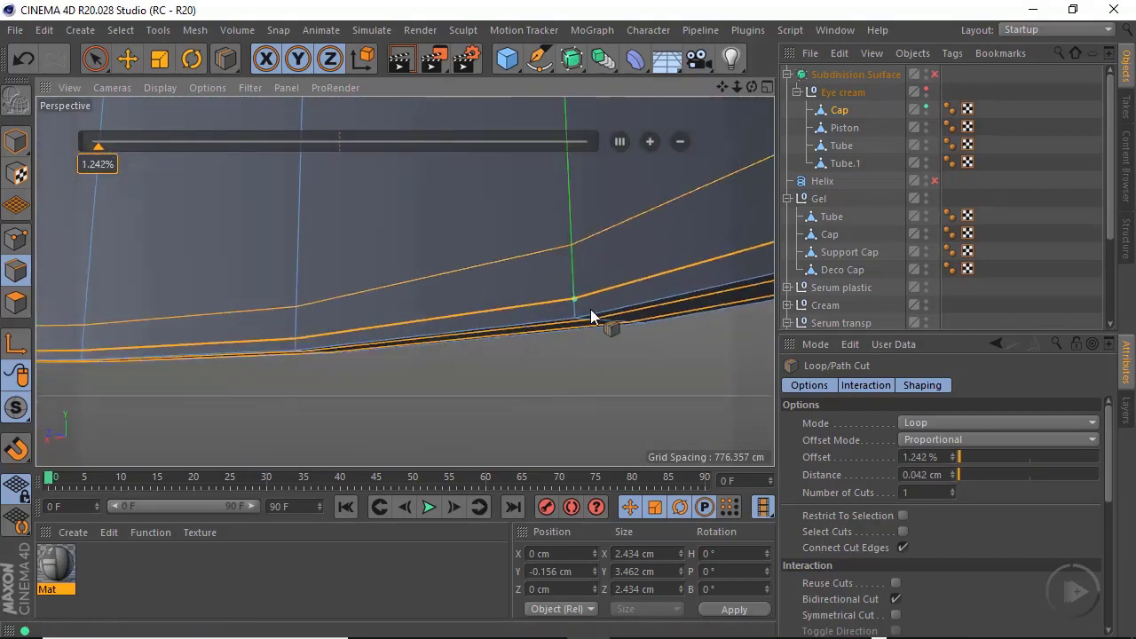
Add a Loop/Path Cut around the Cap's inner wall close to its closed end, at 98.346% offset
right_click_drag(539, 260, 505, 331, "alt")
left_click_drag(504, 331, 609, 124, "alt")
right_click_drag(377, 241, 539, 273, "alt")
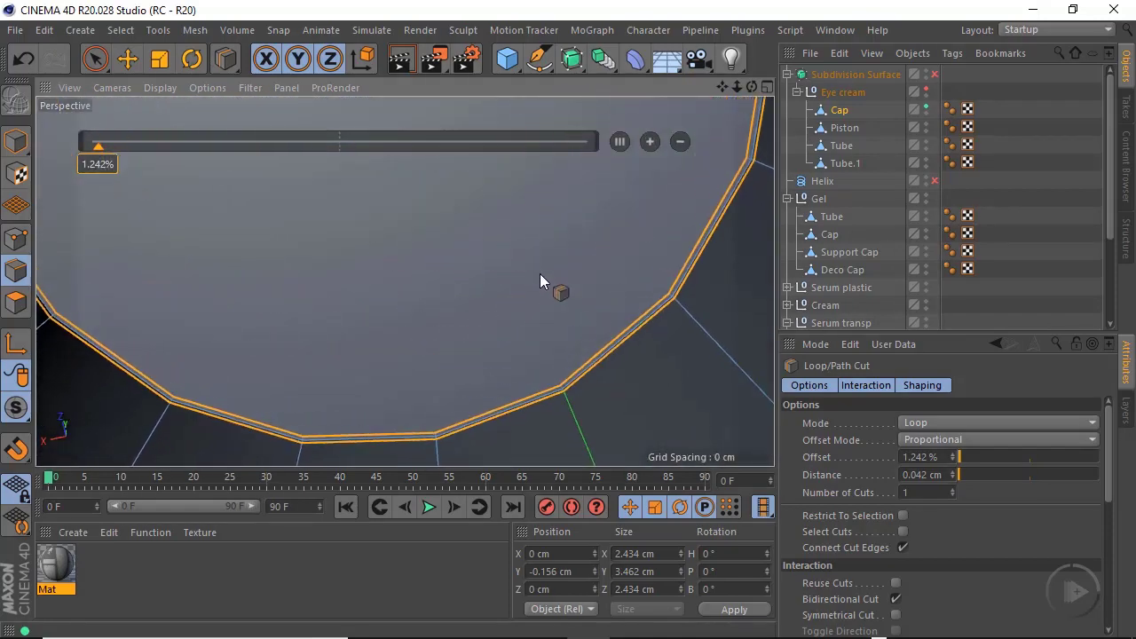
left_click_drag(540, 274, 447, 265, "alt")
left_click(661, 323)
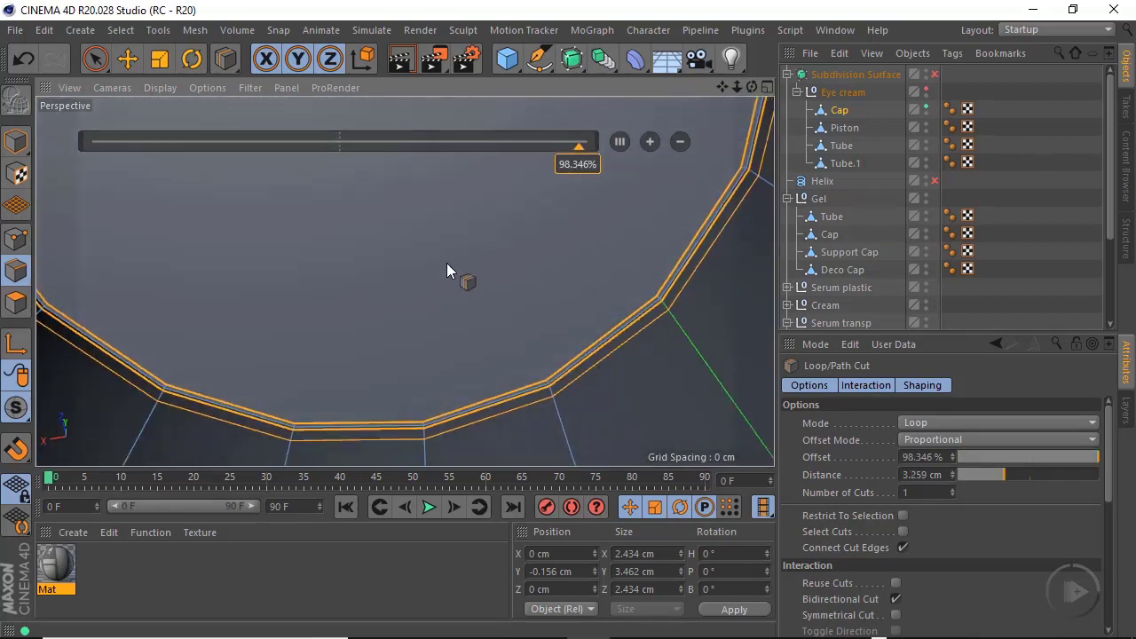
In Polygons mode, select the round face closing the Cap's interior and Extrude Inner by 0.347 cm
left_click_drag(623, 262, 510, 328, "alt")
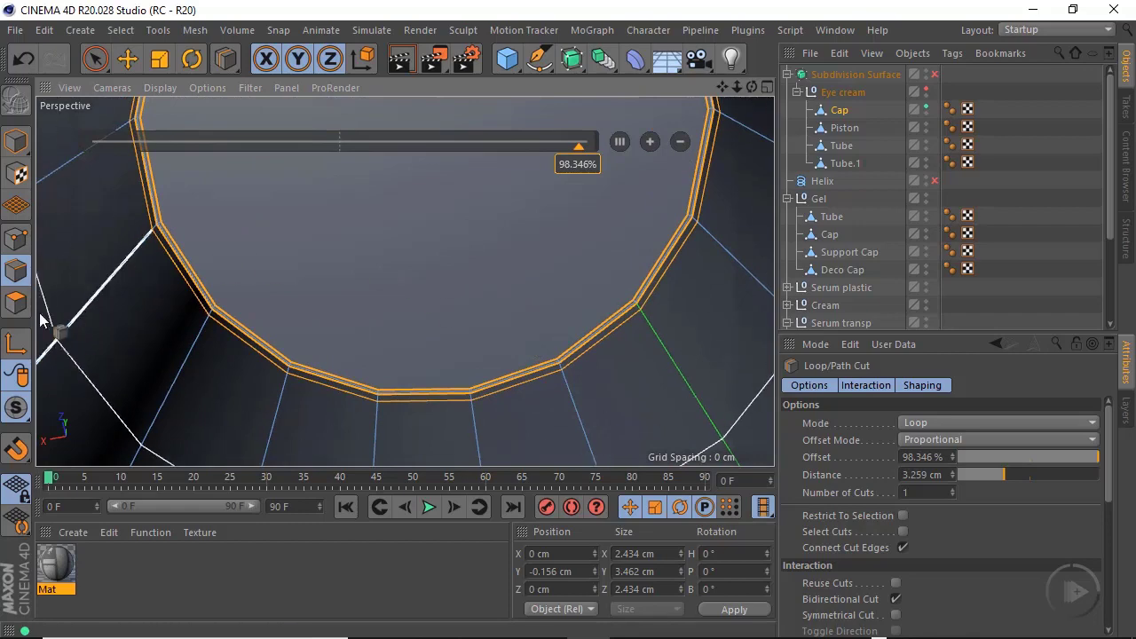
left_click(16, 303)
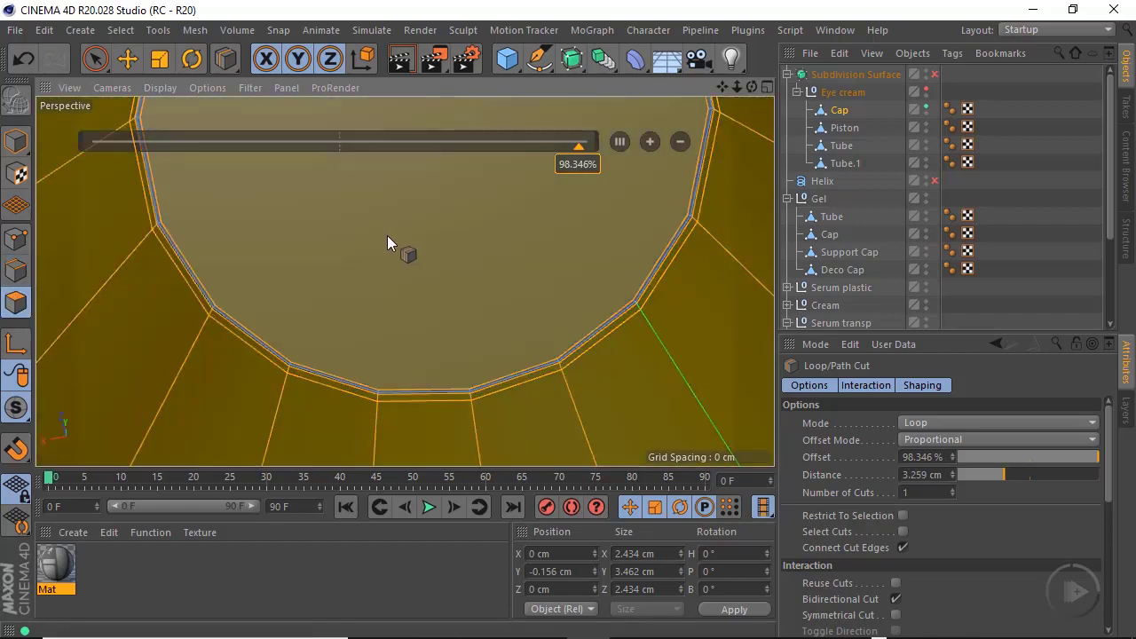
left_click(126, 62)
left_click(418, 273)
left_click_drag(654, 310, 628, 228, "alt")
right_click(616, 227)
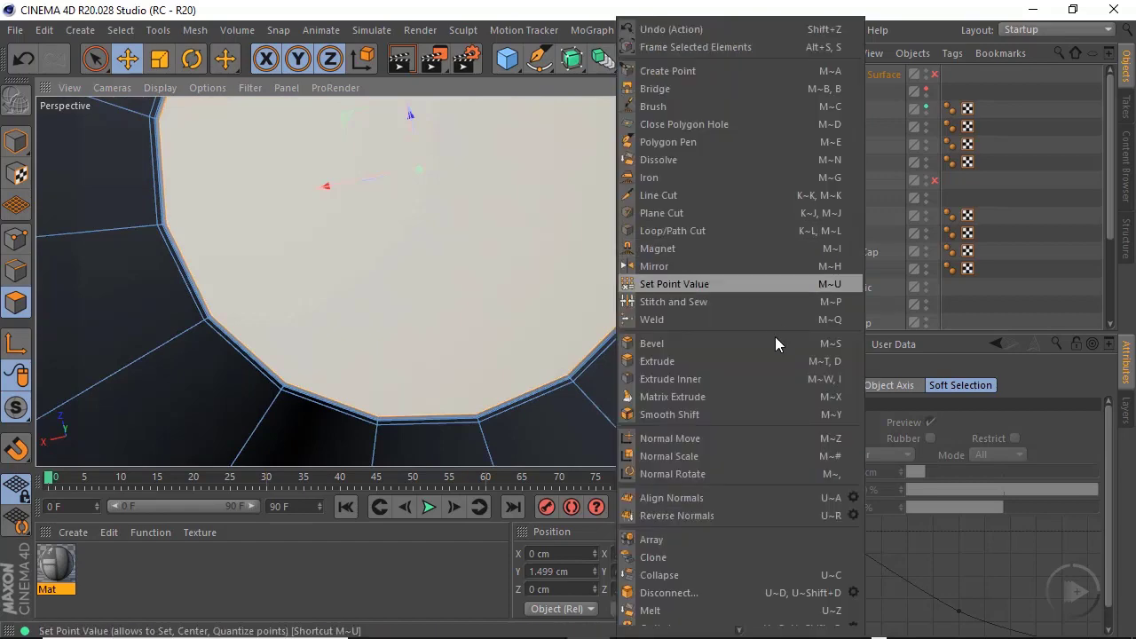
left_click(675, 380)
scroll(657, 242, "up", 8)
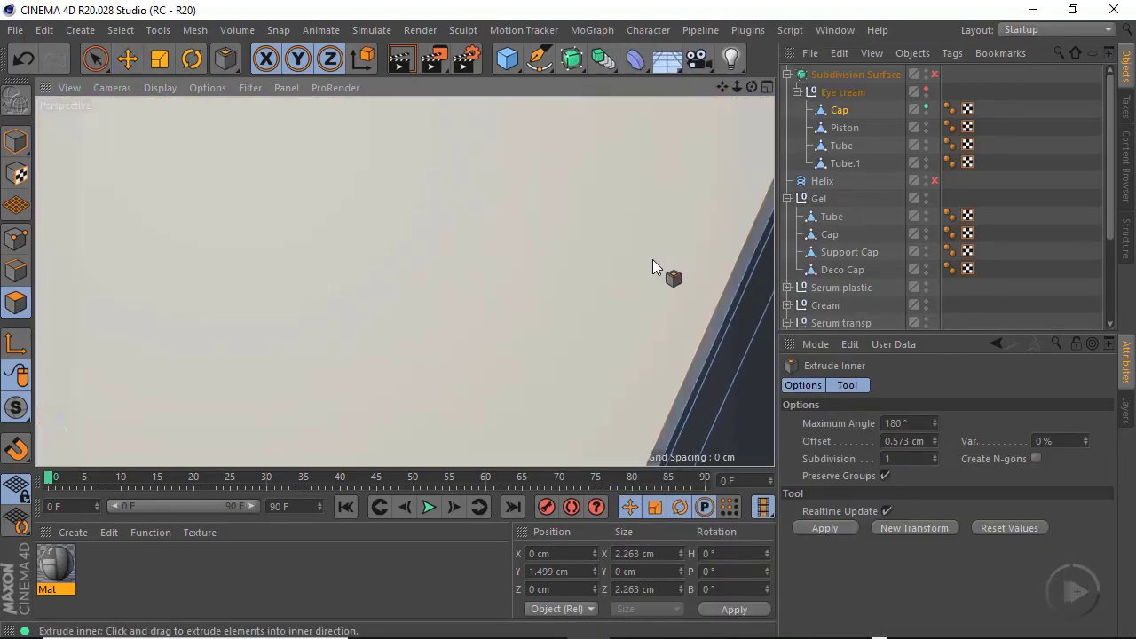
left_click_drag(652, 260, 575, 277)
scroll(530, 284, "down", 7)
scroll(406, 282, "down", 1)
Use Line Cut to split the inset inner disc across its middle, between two opposite vertices
middle_click_drag(406, 281, 488, 332, "alt")
left_click_drag(476, 272, 481, 296, "alt")
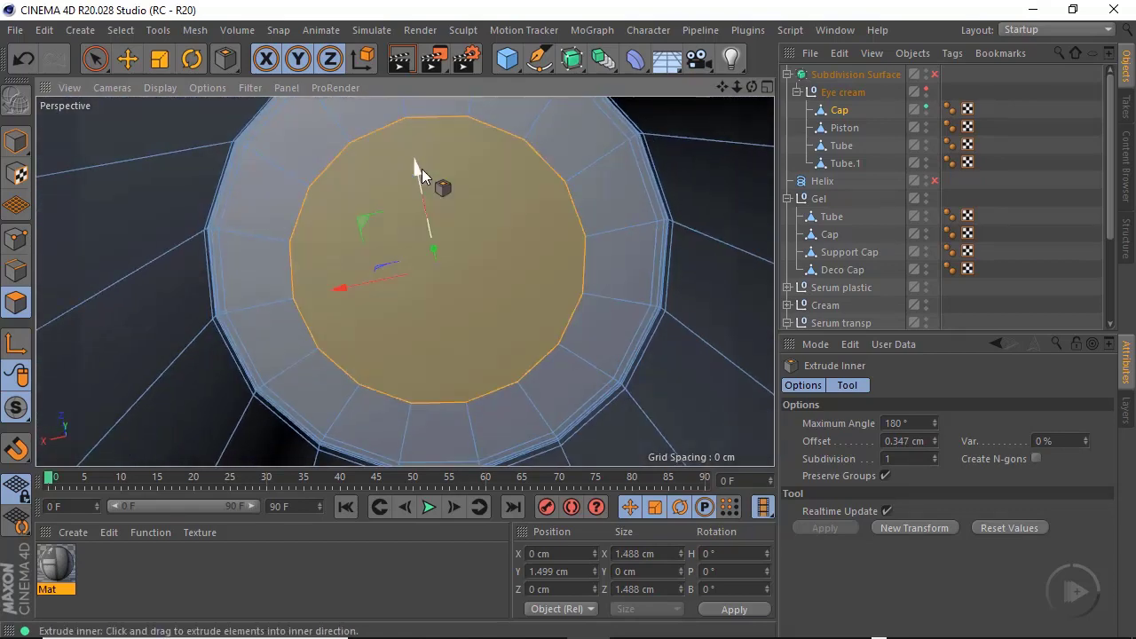
left_click_drag(422, 168, 444, 160, "alt")
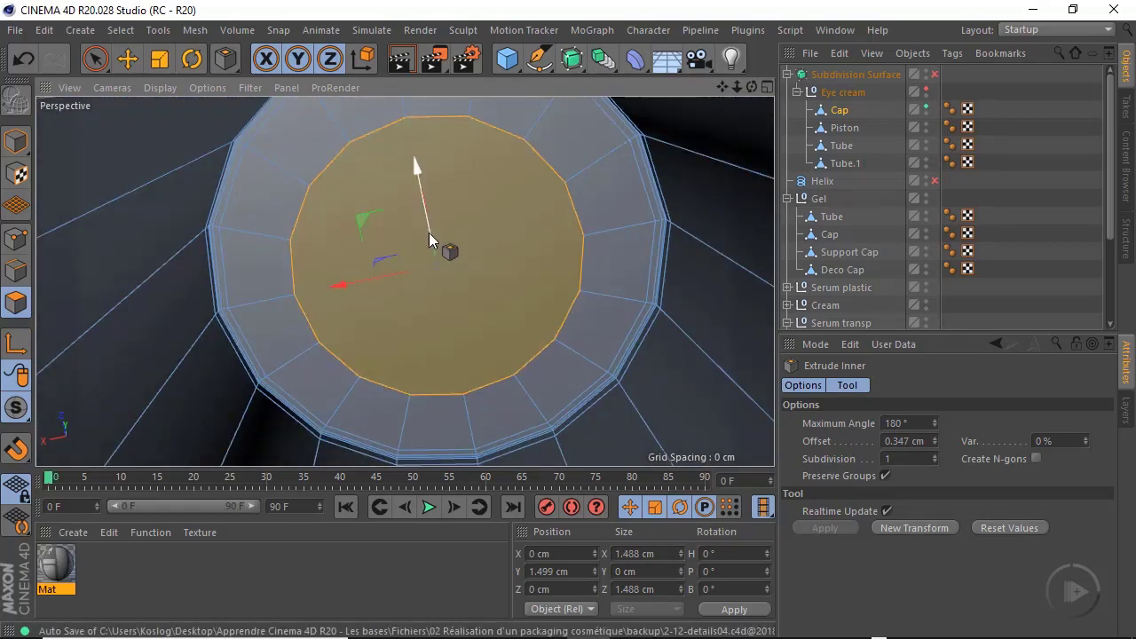
right_click(539, 228)
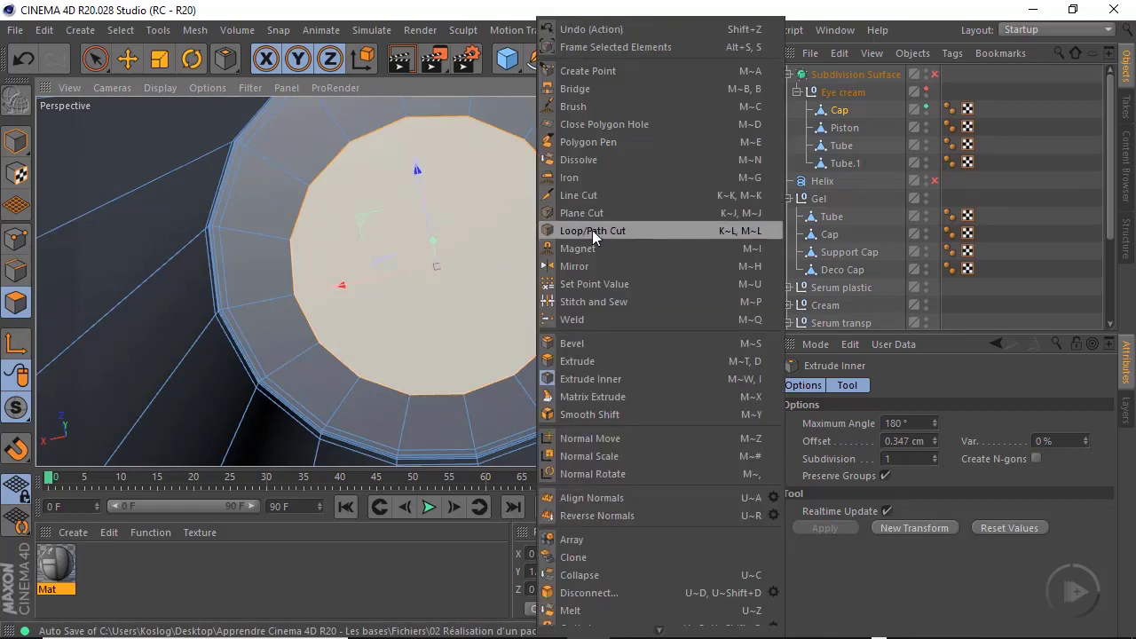
left_click(607, 194)
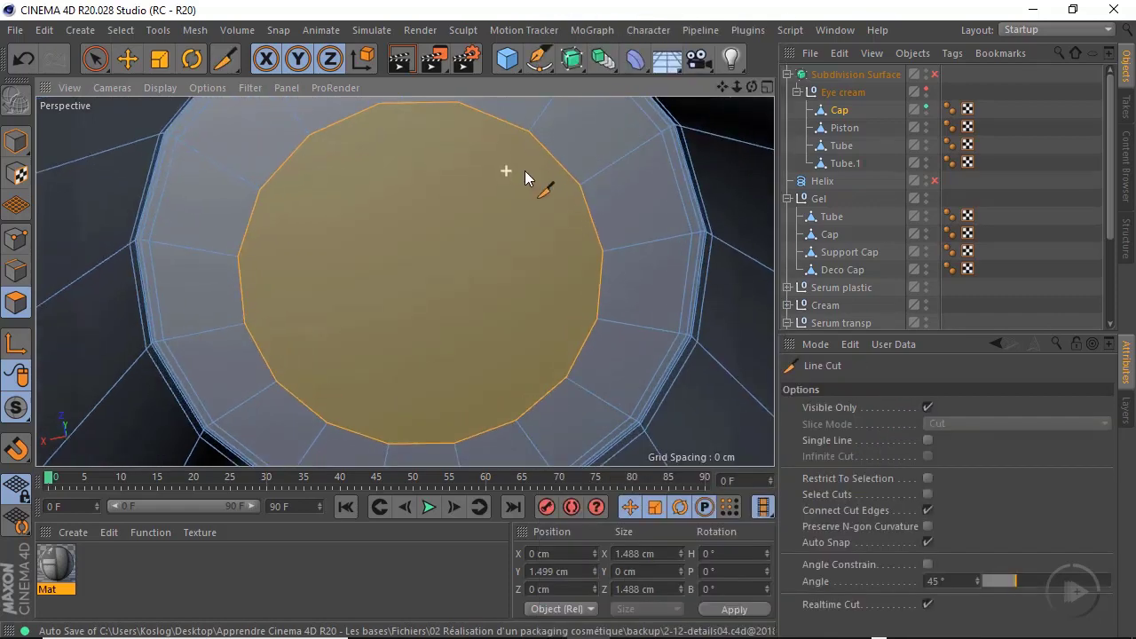
left_click_drag(524, 171, 493, 199, "alt")
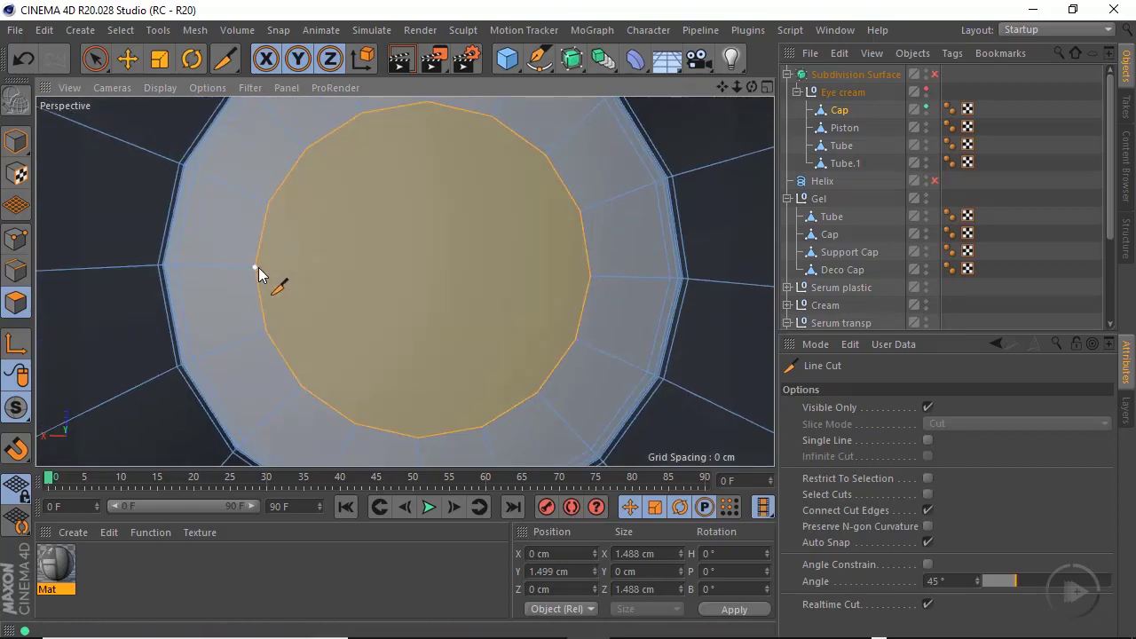
left_click(255, 267)
left_click(591, 276)
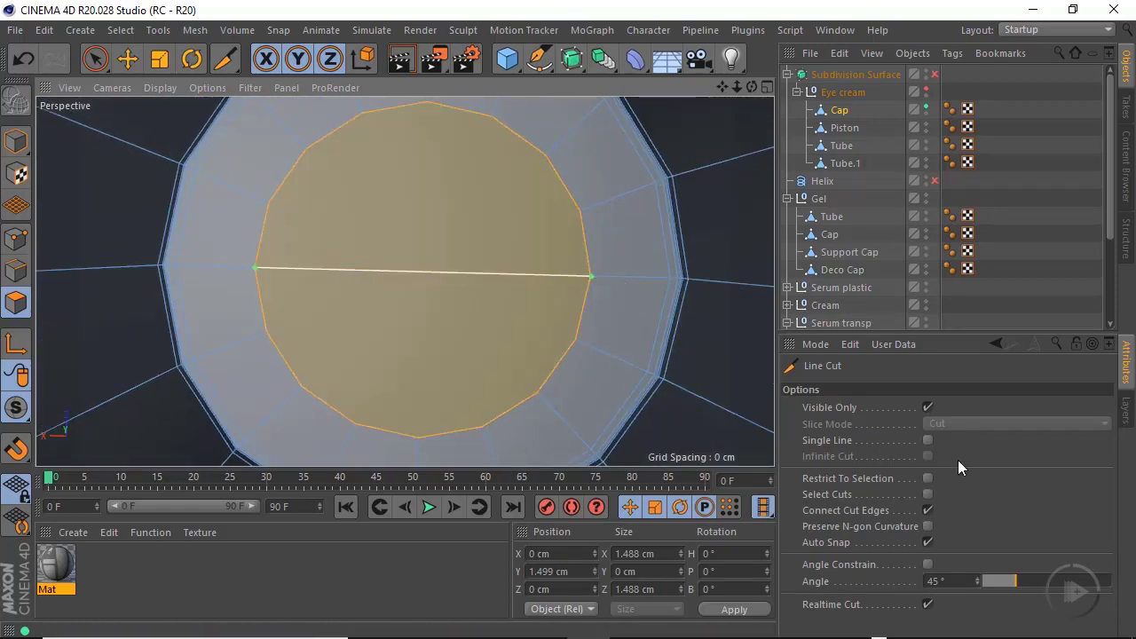
Enable Single Line and cut the inner disc vertically through its center and through the vertices just left of center
left_click(928, 440)
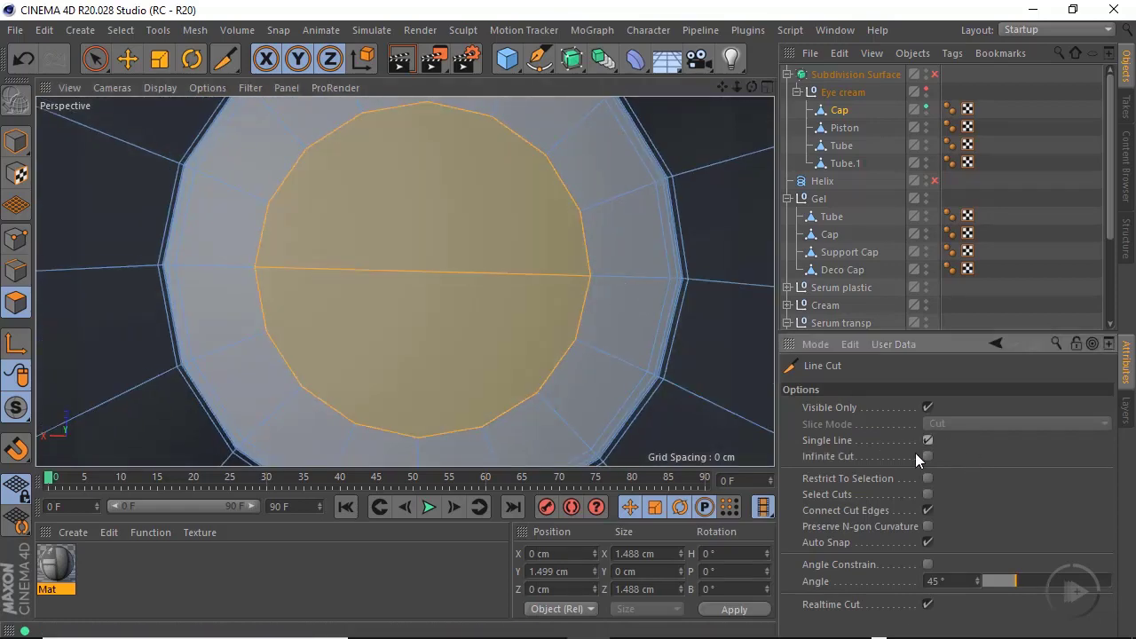
left_click(427, 103)
left_click(420, 441)
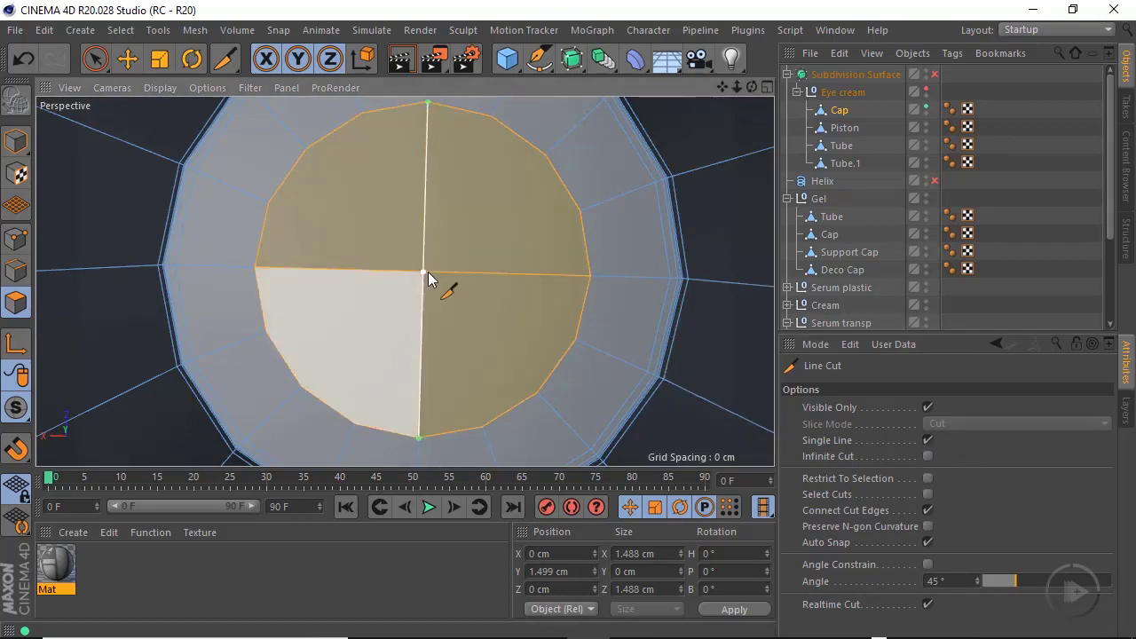
left_click(363, 114)
left_click(355, 426)
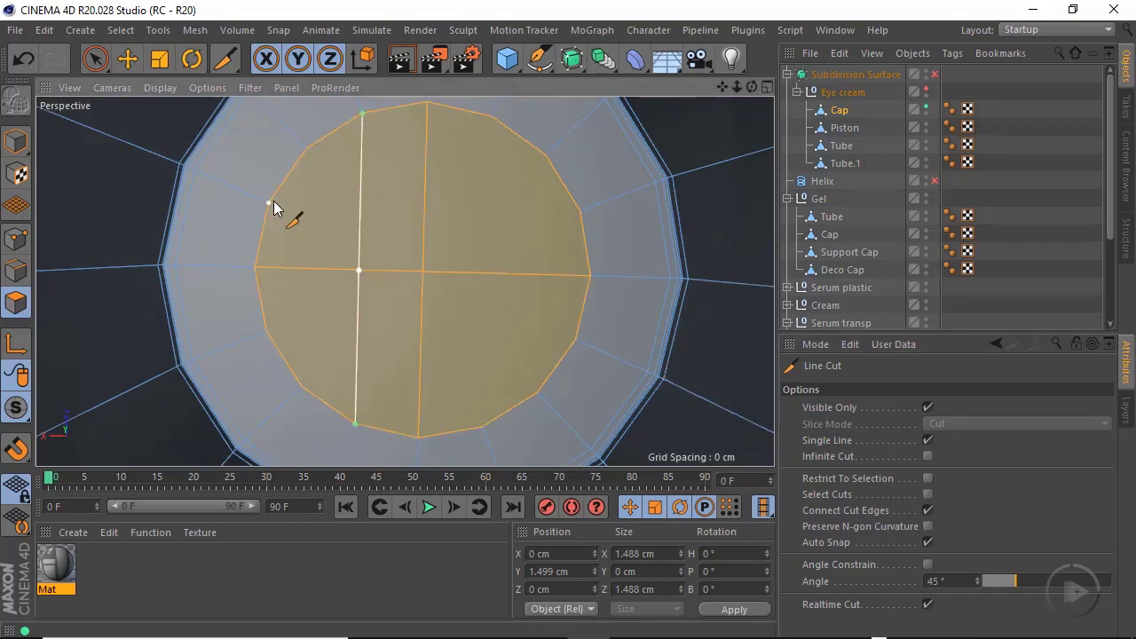
Finish the disc's grid with a horizontal cut above the middle, a vertical cut right of center and a horizontal cut below the middle
left_click(580, 211)
left_click(492, 116)
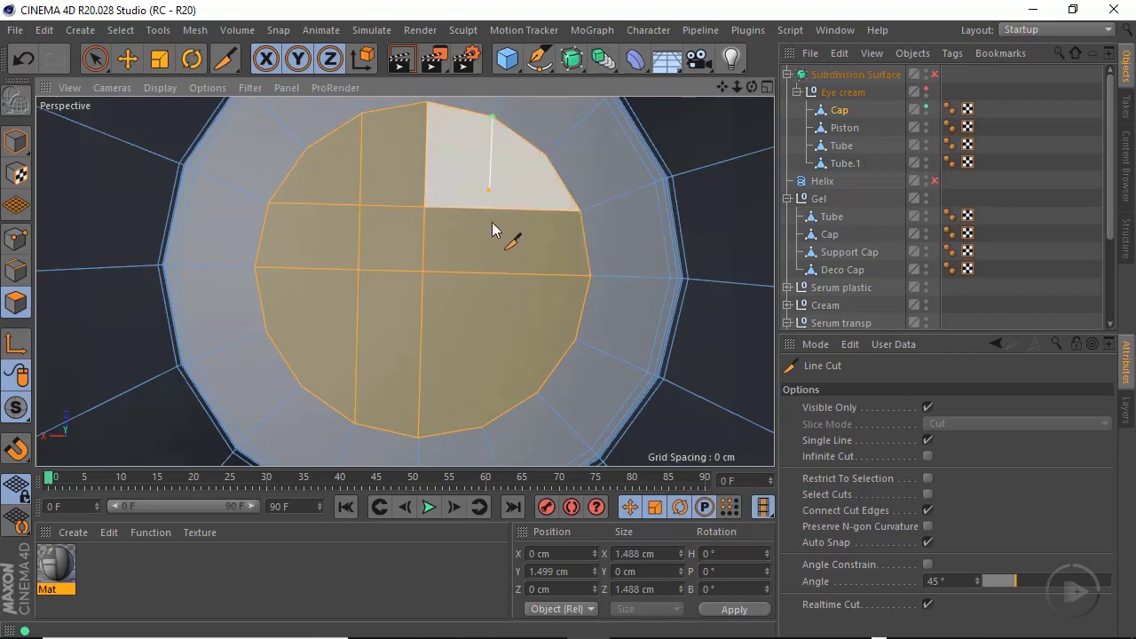
left_click(482, 427)
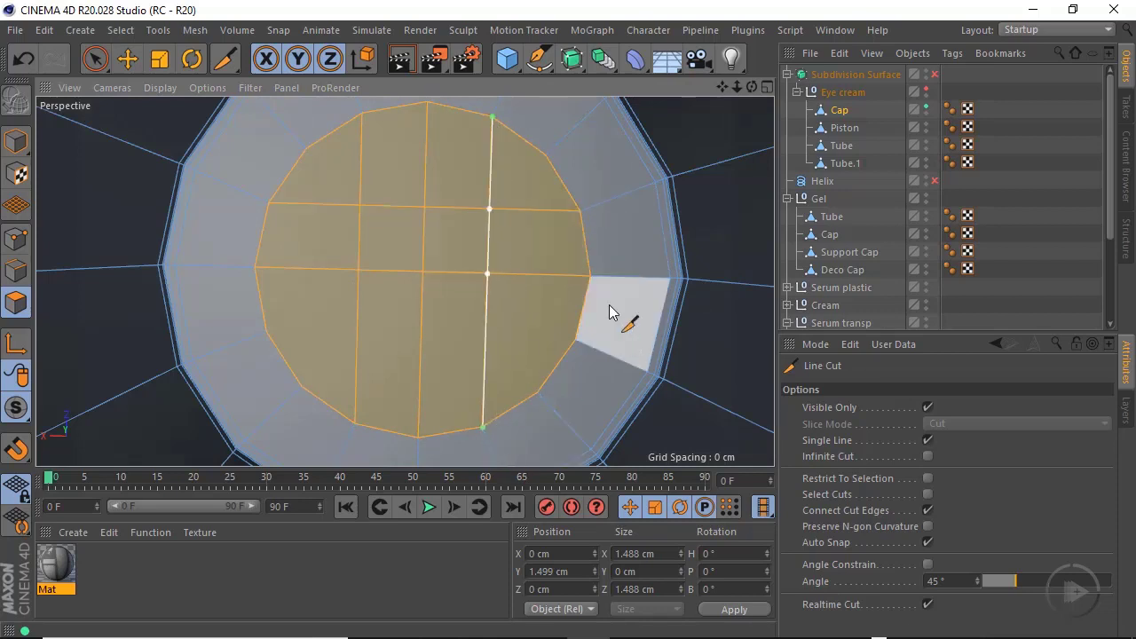
left_click(267, 332)
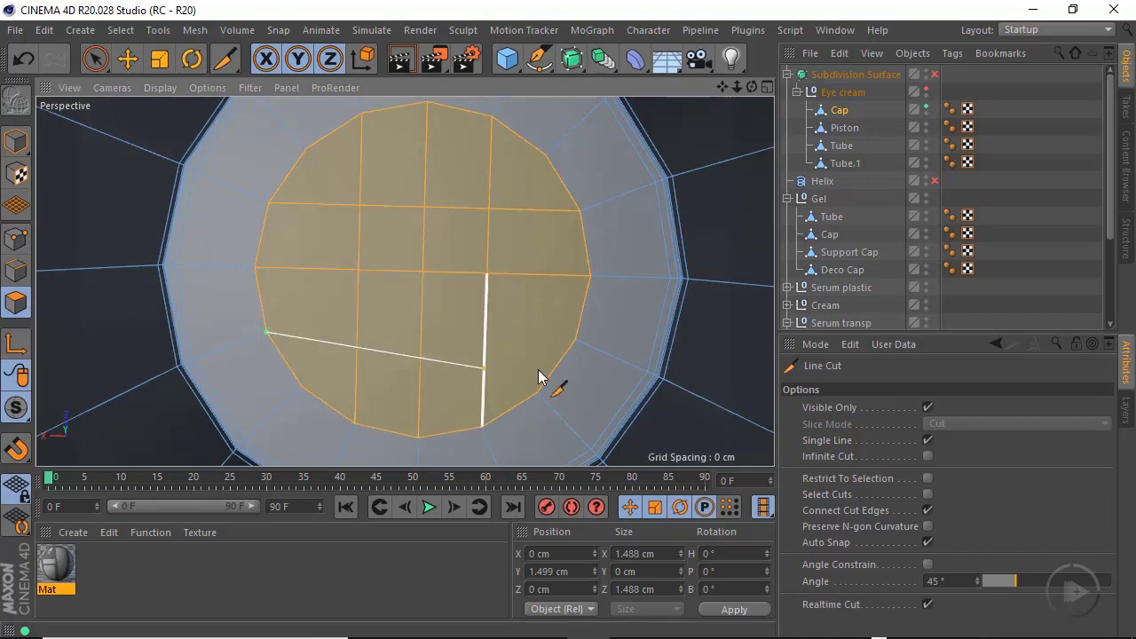
left_click(576, 340)
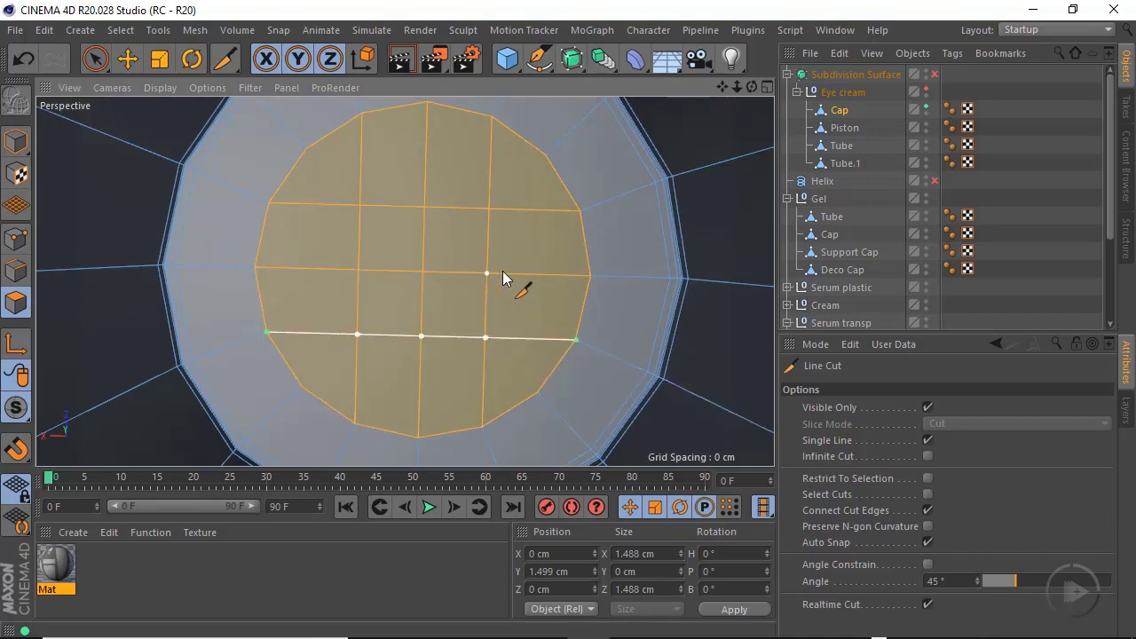
right_click_drag(477, 261, 420, 286, "alt")
left_click_drag(467, 239, 469, 362, "alt")
left_click_drag(405, 281, 468, 306, "alt")
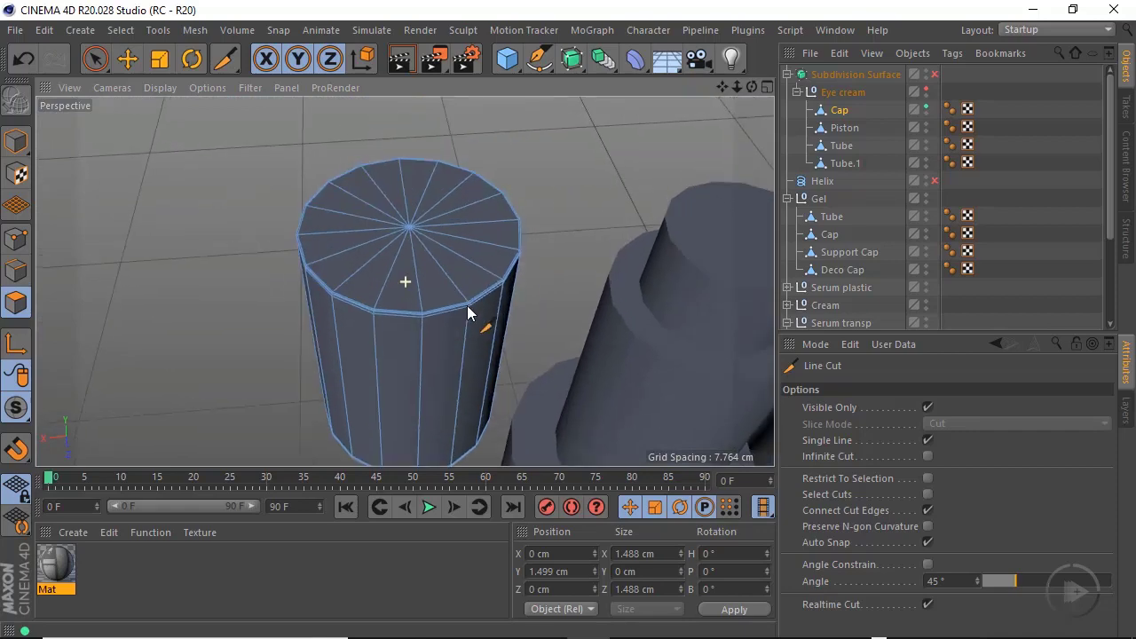
scroll(468, 313, "up", 4)
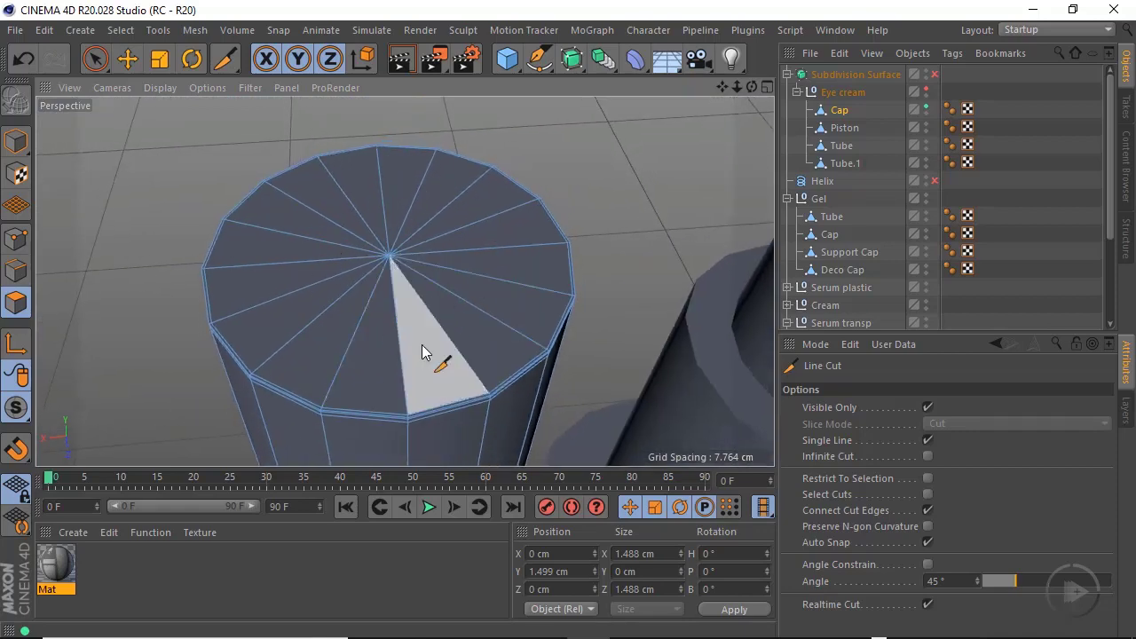
left_click_drag(406, 344, 363, 311, "alt")
right_click_drag(473, 332, 524, 310, "alt")
left_click(595, 191)
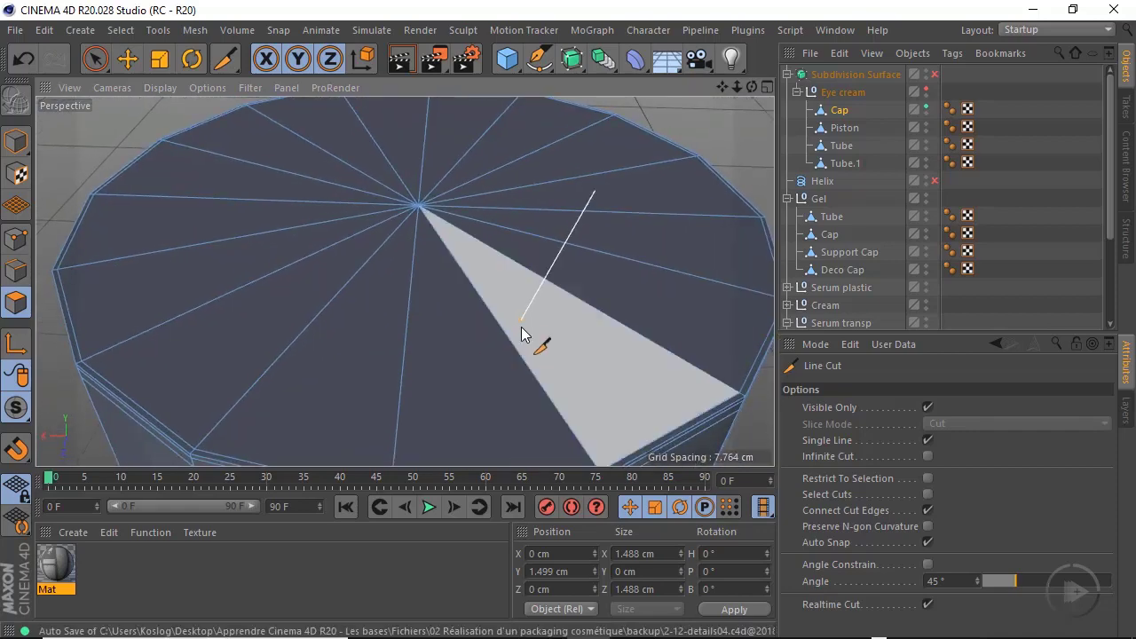
middle_click_drag(538, 362, 523, 300, "alt")
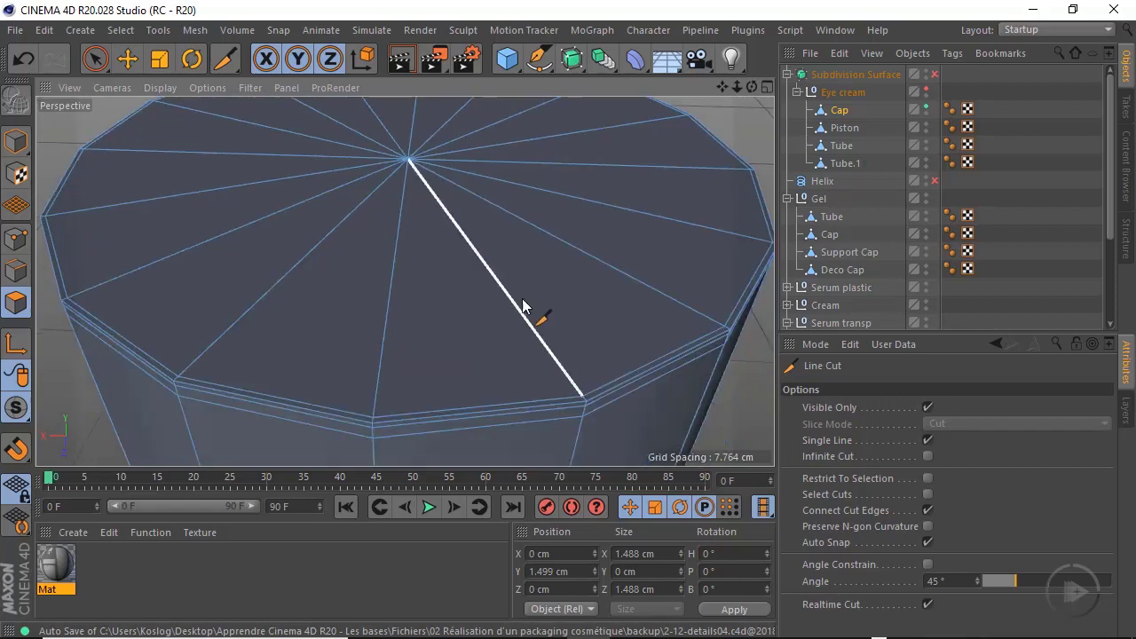
scroll(422, 307, "down", 3)
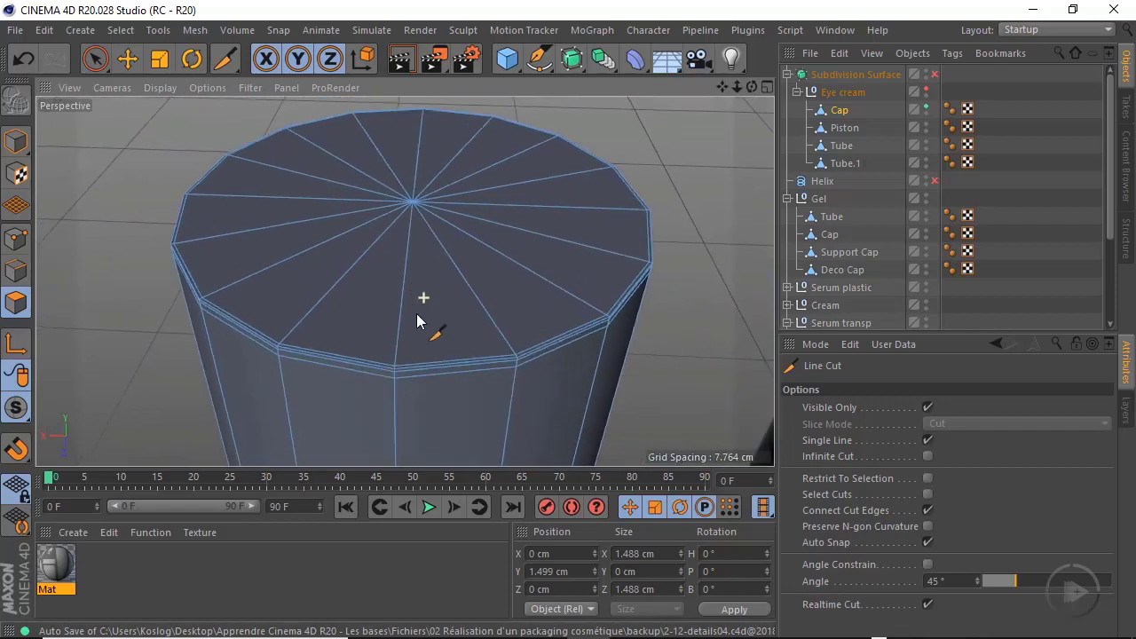
scroll(417, 313, "up", 4)
Select all the triangular polygons of the Cap's top disc with Live Selection
key("space")
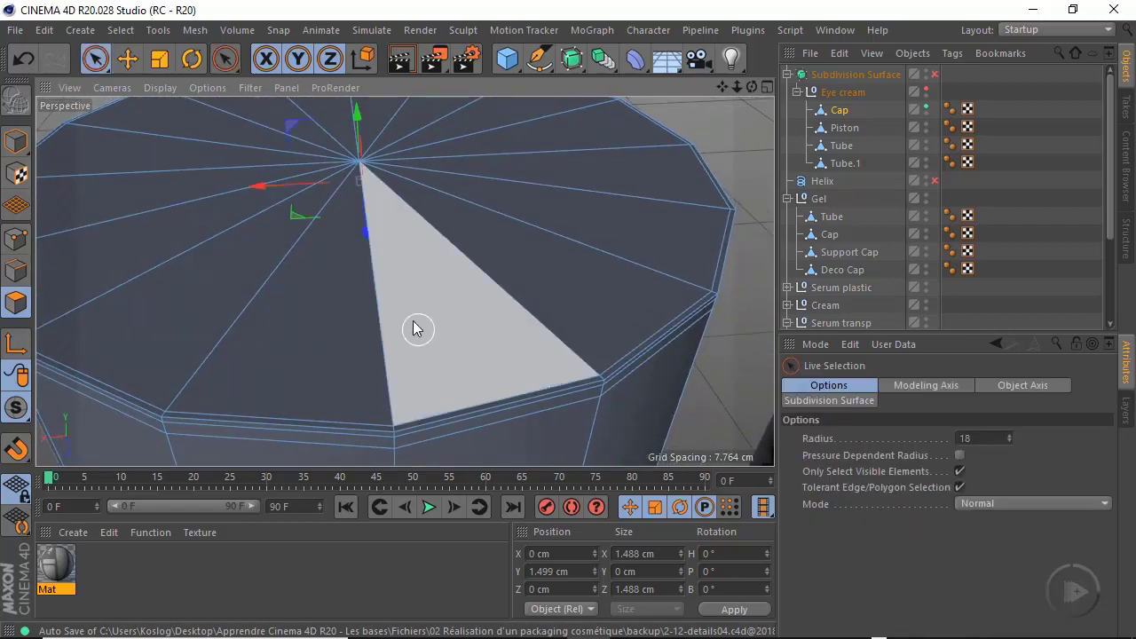
left_click_drag(429, 363, 396, 388, "alt")
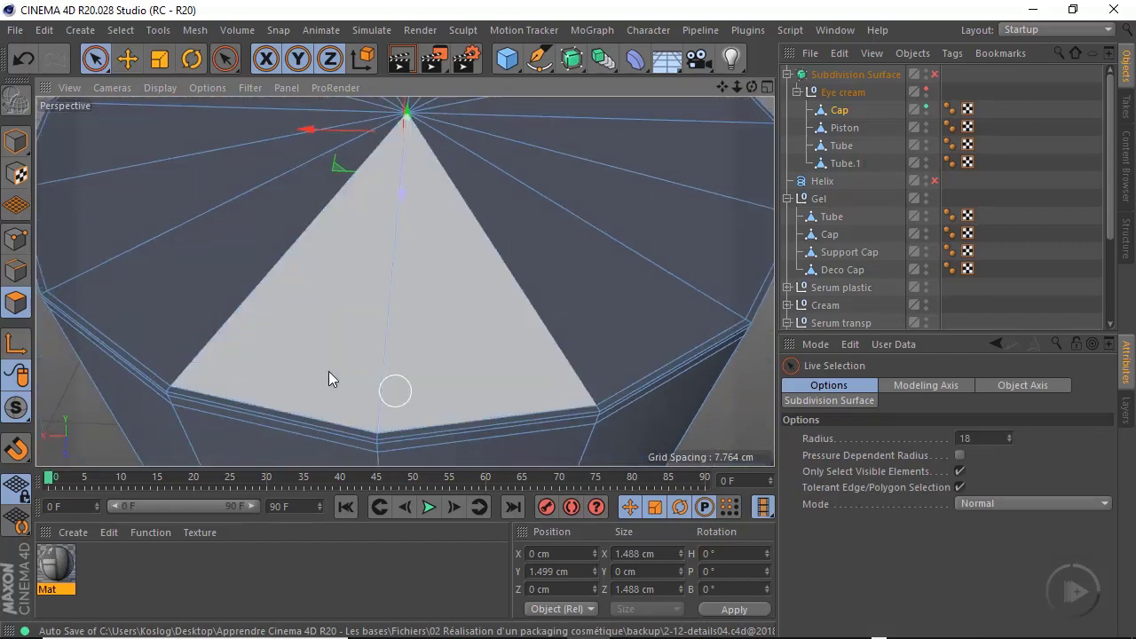
mouse_move(427, 242)
left_mouse_down()
mouse_move(292, 216)
mouse_move(456, 114)
left_mouse_up()
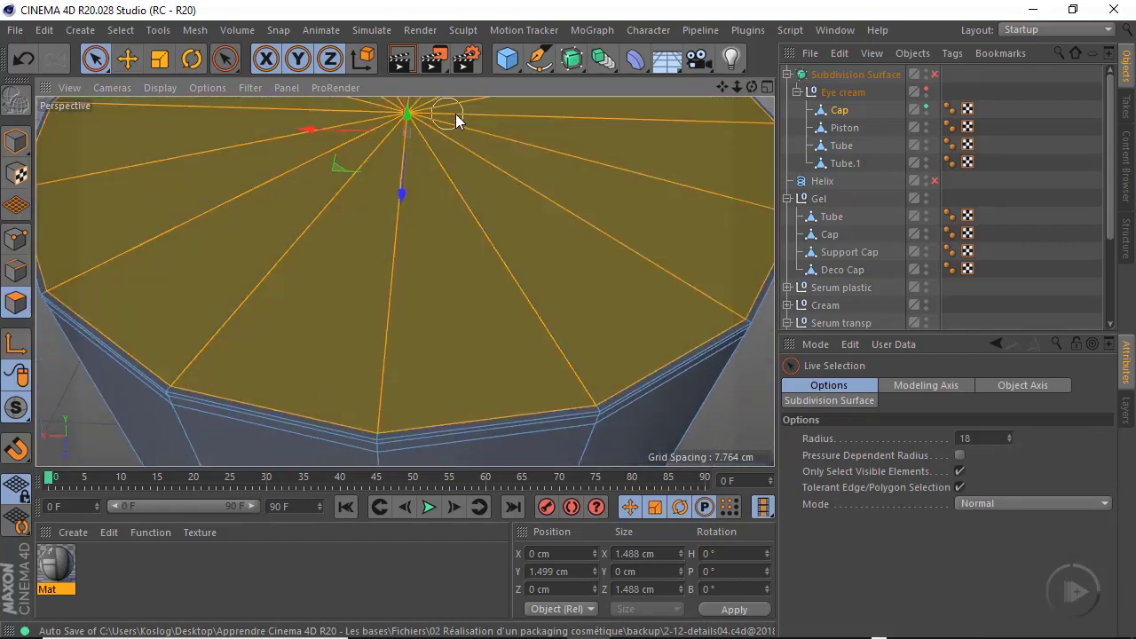
key("s")
Extrude Inner the selected top polygons twice, first by 0.031 cm and again by 0.197 cm
right_click(674, 278)
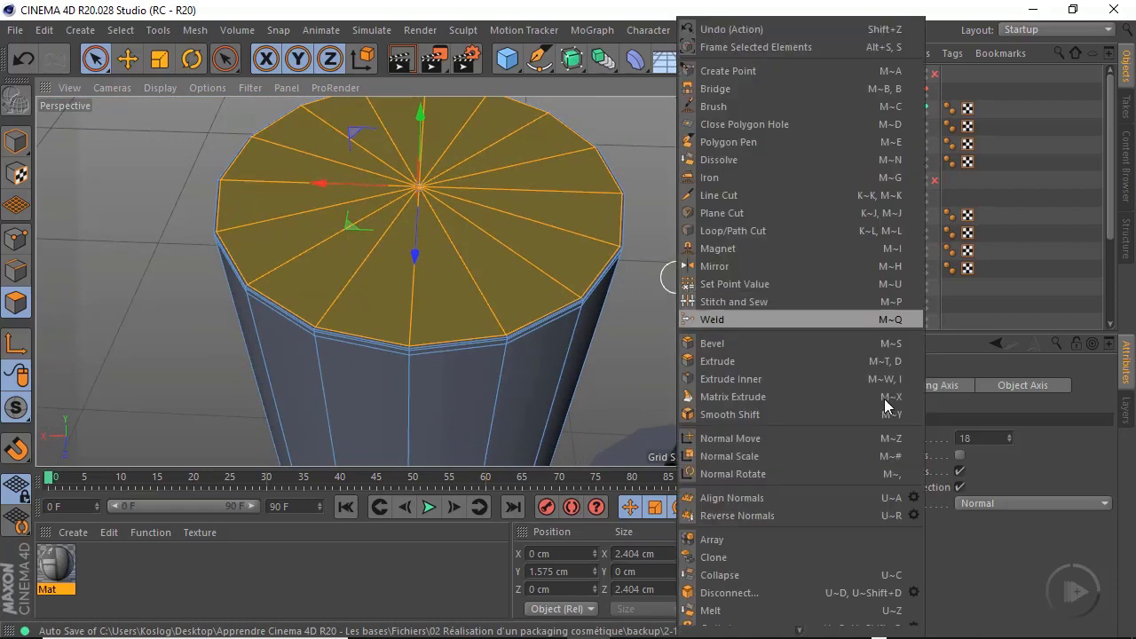
left_click(747, 378)
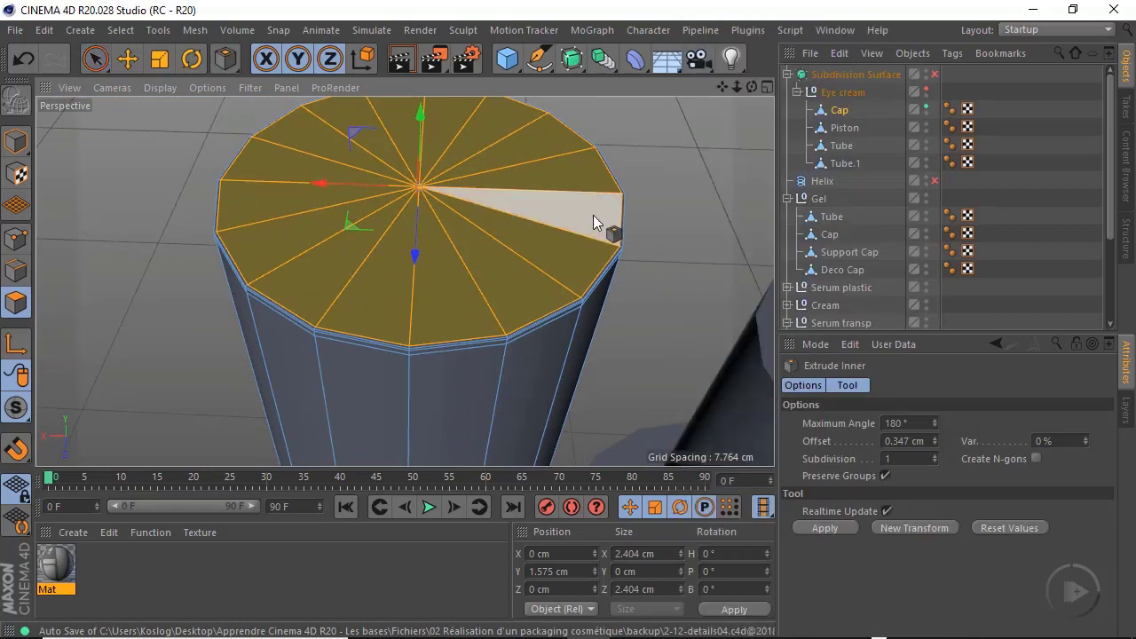
scroll(595, 217, "up", 3)
mouse_move(708, 240)
left_mouse_down()
mouse_move(687, 239)
mouse_move(697, 240)
left_mouse_up()
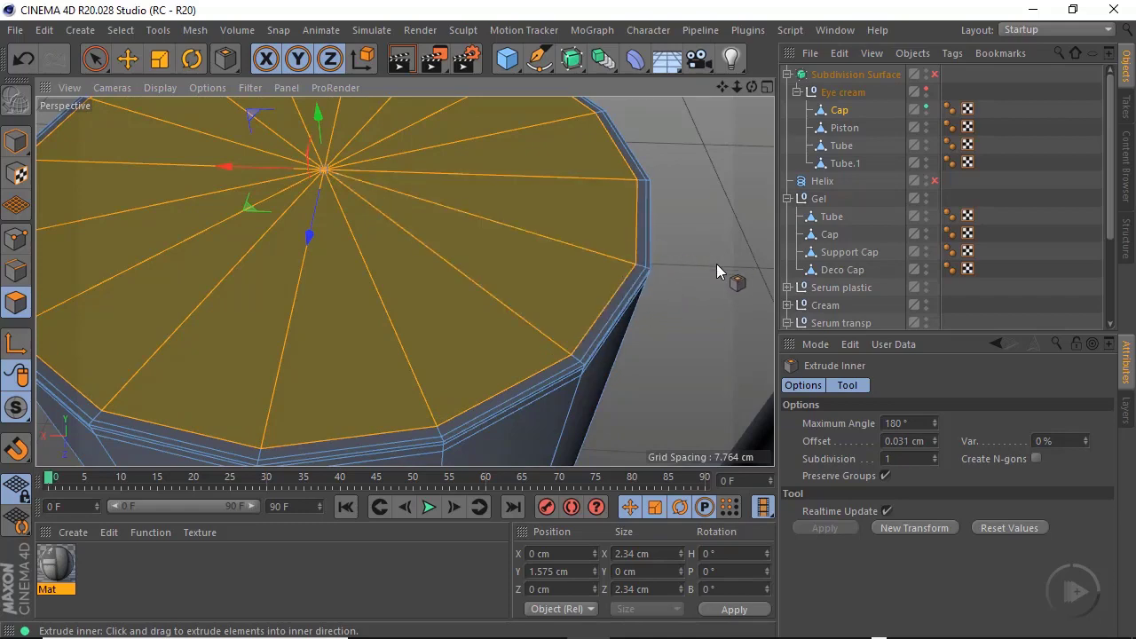
left_click_drag(716, 263, 694, 278)
In Edges mode, select every other radial edge inside the Cap's inset top disc and dissolve them
left_click_drag(353, 270, 339, 228, "alt")
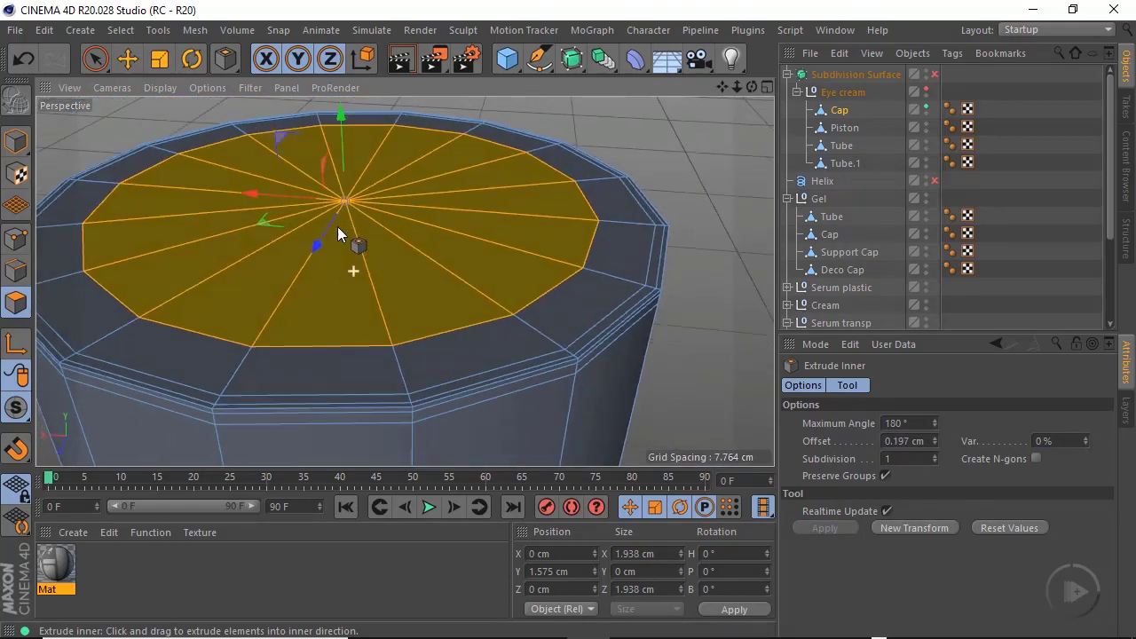
left_click_drag(427, 193, 437, 214, "alt")
left_click(127, 58)
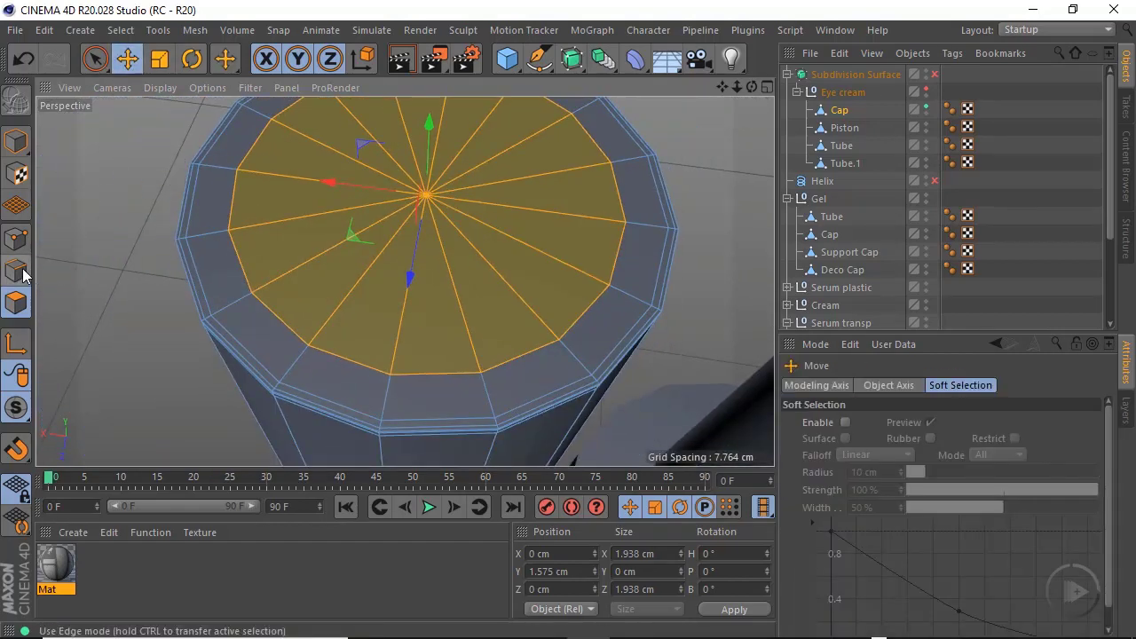
left_click(16, 271)
left_click_drag(343, 256, 854, 320, "alt")
middle_click_drag(489, 315, 486, 218, "alt")
left_click_drag(499, 339, 406, 328, "alt")
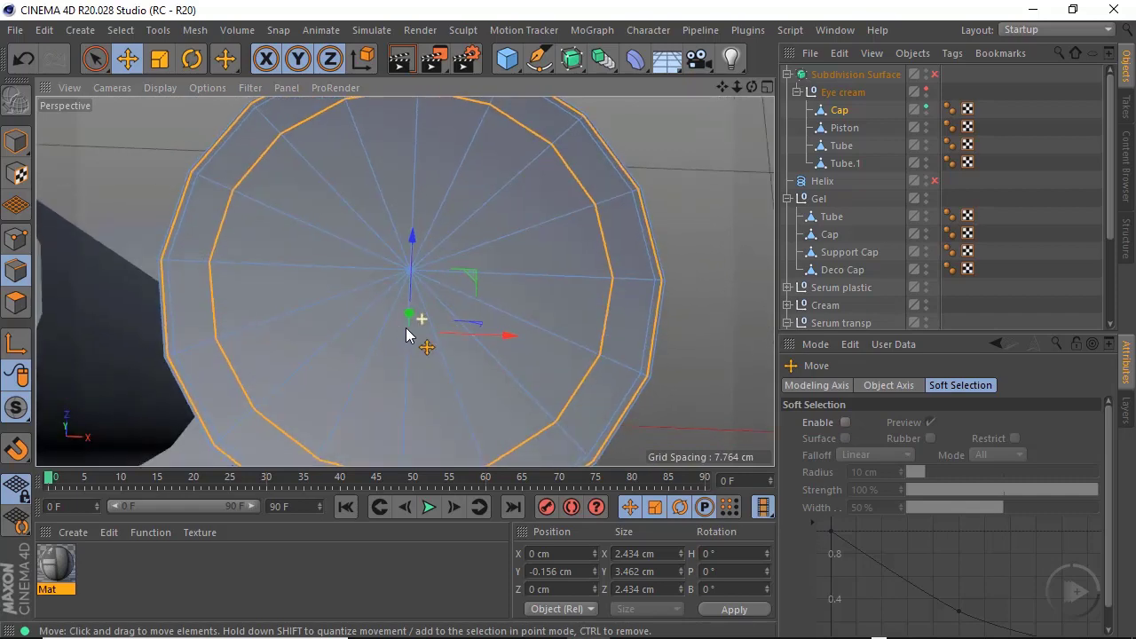
left_click(547, 331)
left_click(565, 216, "shift")
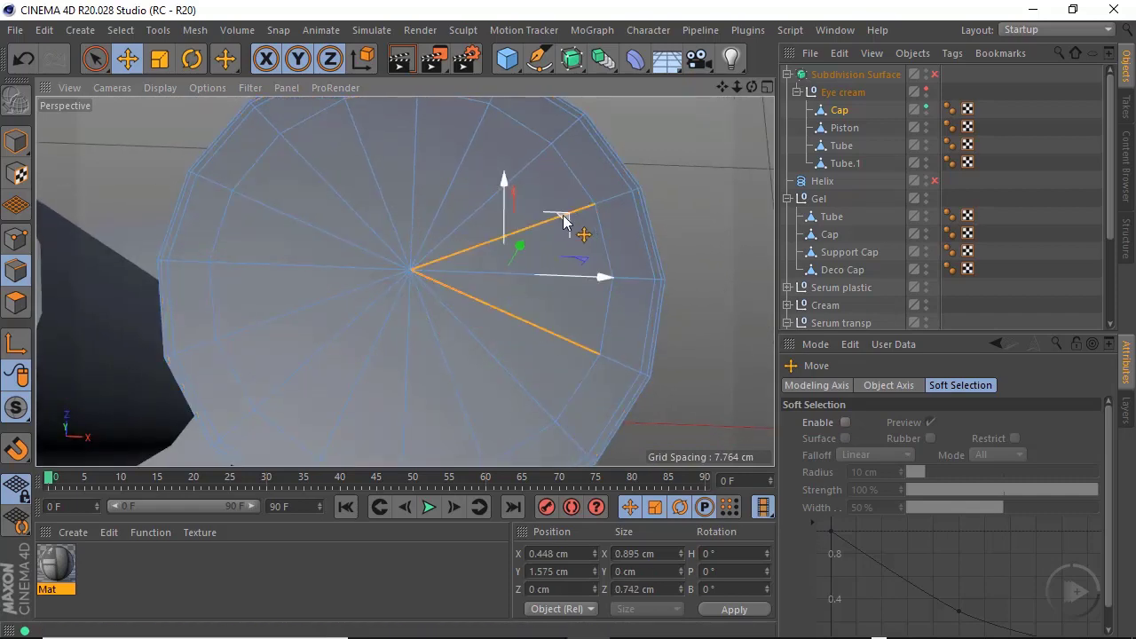
left_click(378, 177, "shift")
left_click(323, 234, "shift")
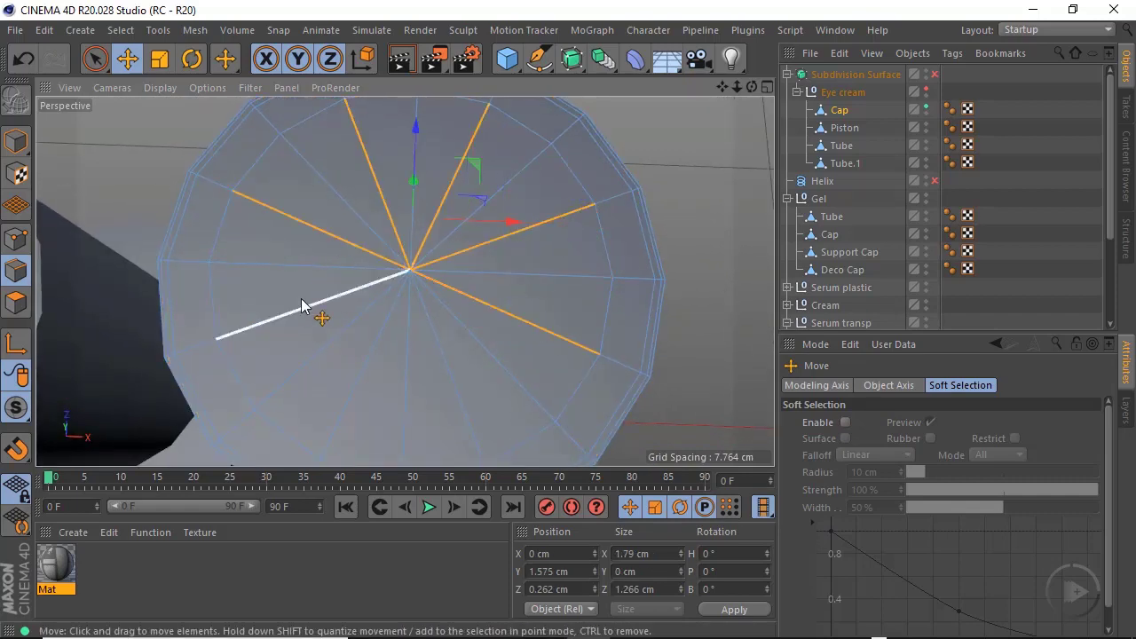
left_click(307, 306, "shift")
left_click(455, 386, "shift")
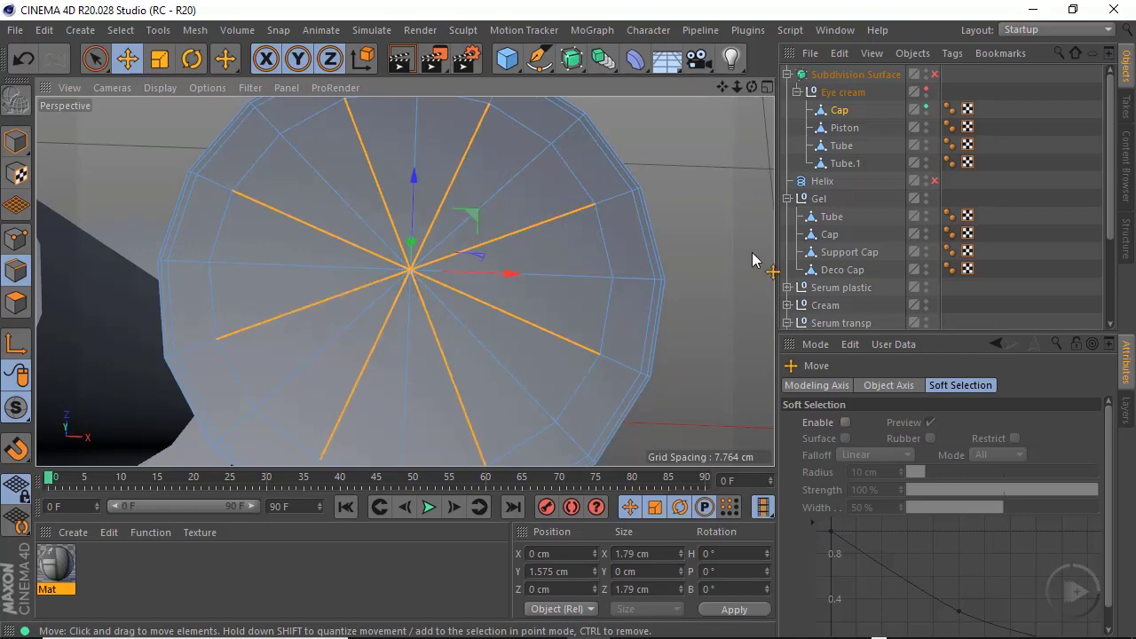
right_click(708, 235)
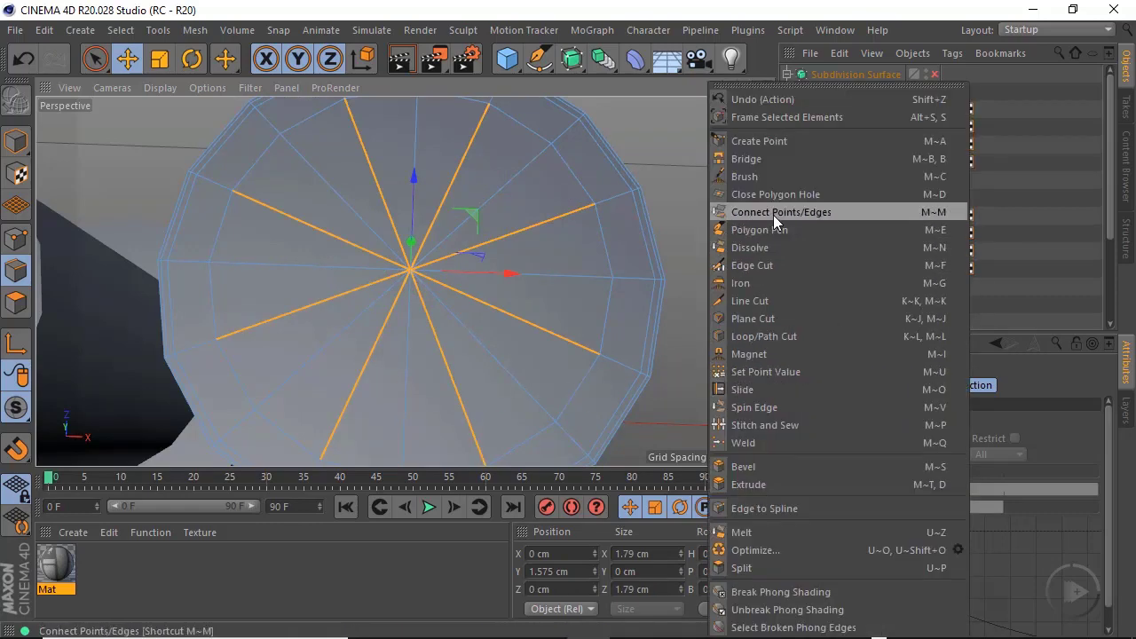
left_click(756, 247)
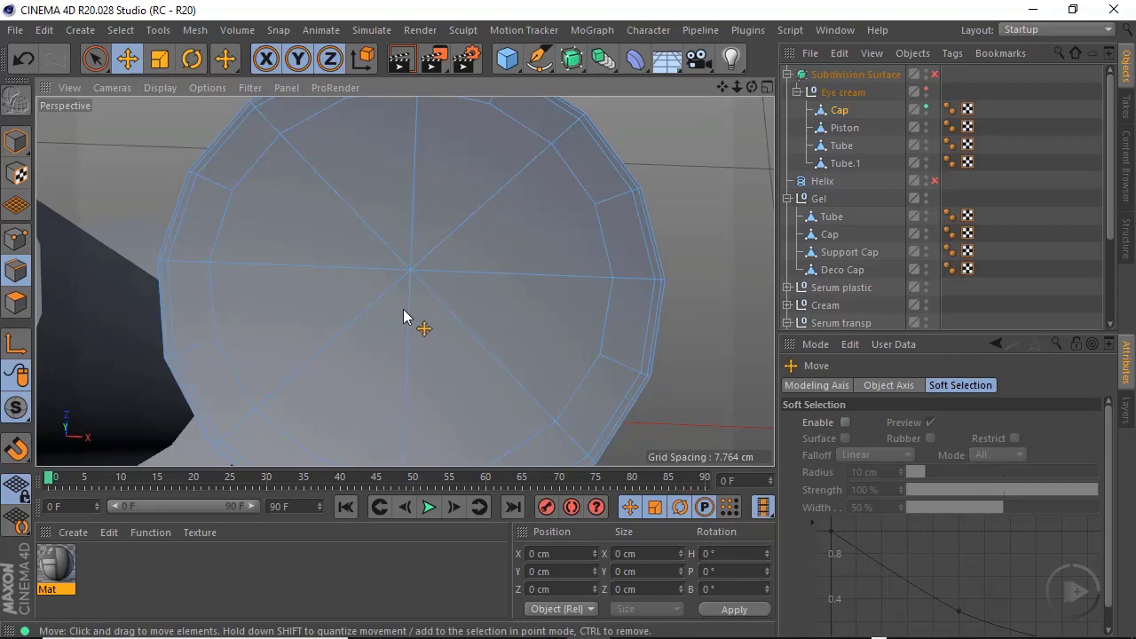
Enable Subdivision Surface and switch to Model mode to examine the smoothed Cap and its open rim
left_click_drag(404, 310, 485, 332, "alt")
middle_click_drag(484, 333, 335, 211, "alt")
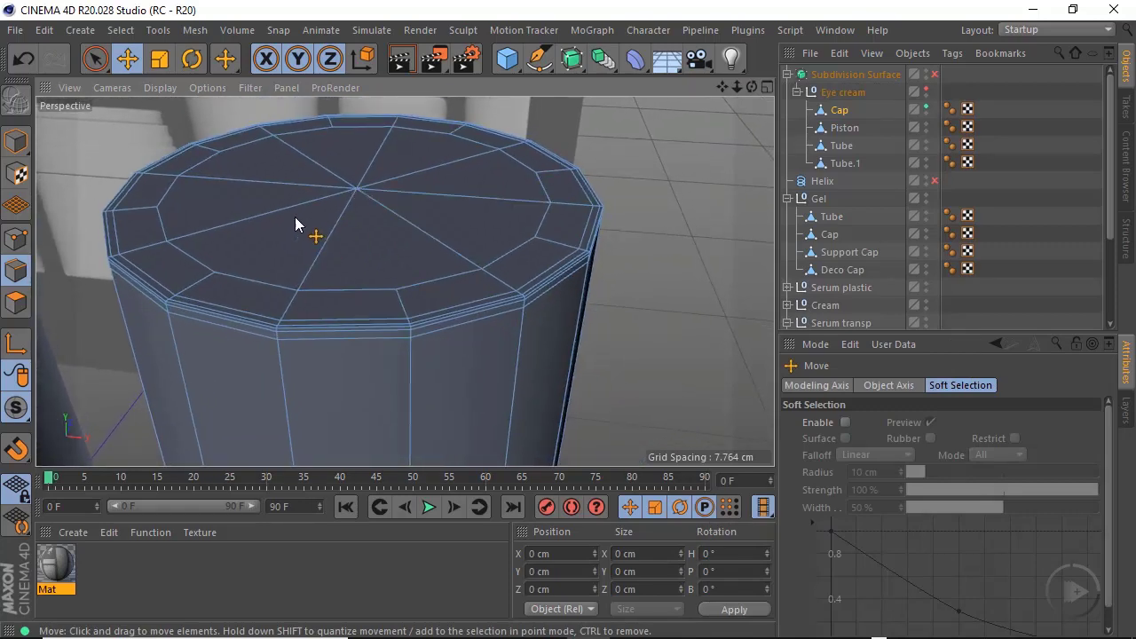
scroll(438, 339, "down", 8)
middle_click_drag(417, 368, 409, 331, "alt")
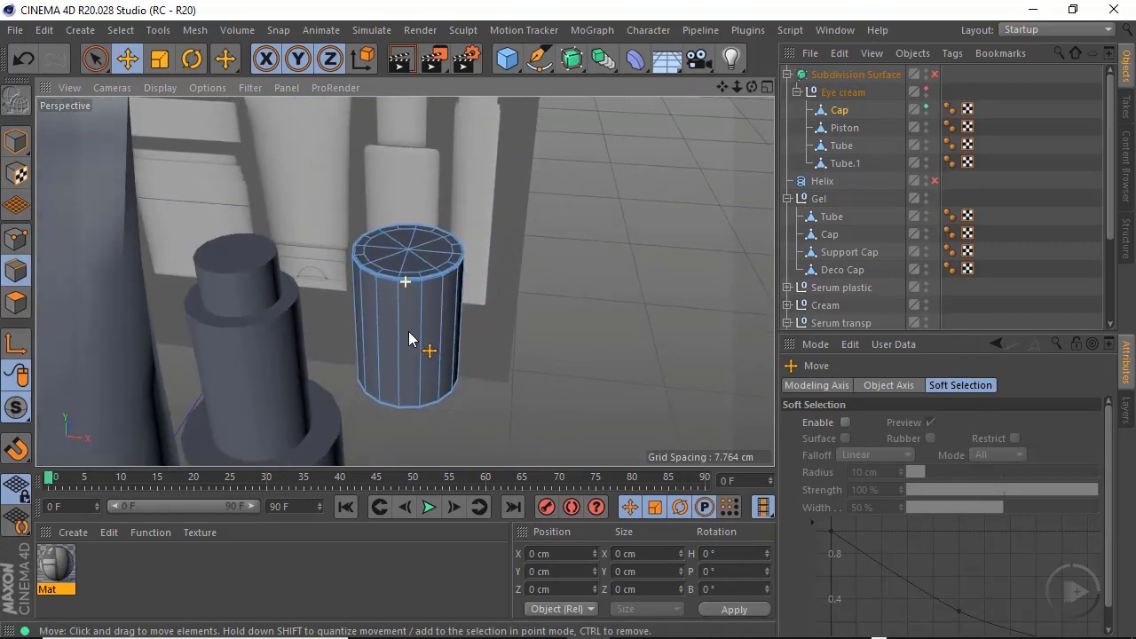
left_click_drag(429, 314, 418, 216, "alt")
middle_click_drag(418, 357, 383, 311, "alt")
right_click_drag(410, 385, 566, 367, "alt")
left_click_drag(431, 385, 532, 204, "alt")
left_click(934, 74)
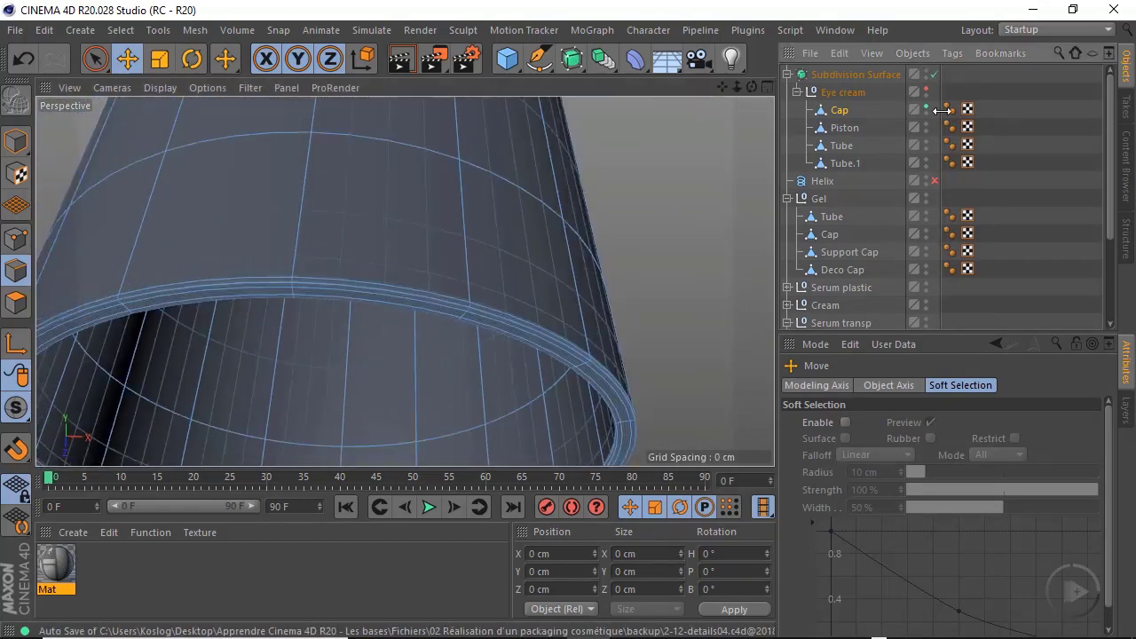
left_click(12, 143)
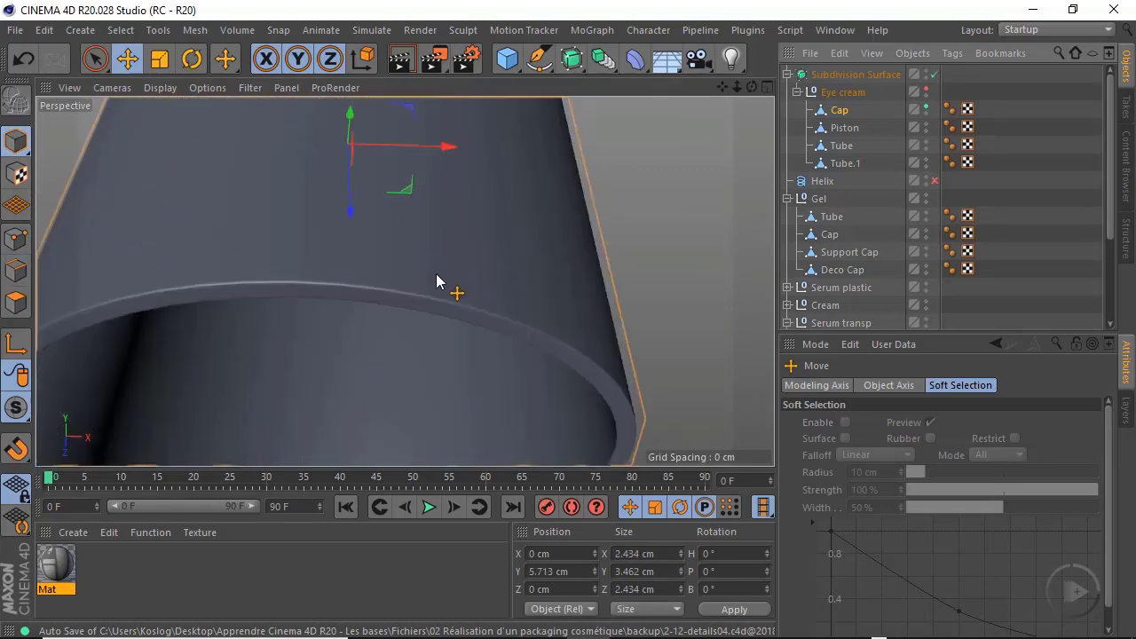
left_click_drag(436, 273, 488, 389, "alt")
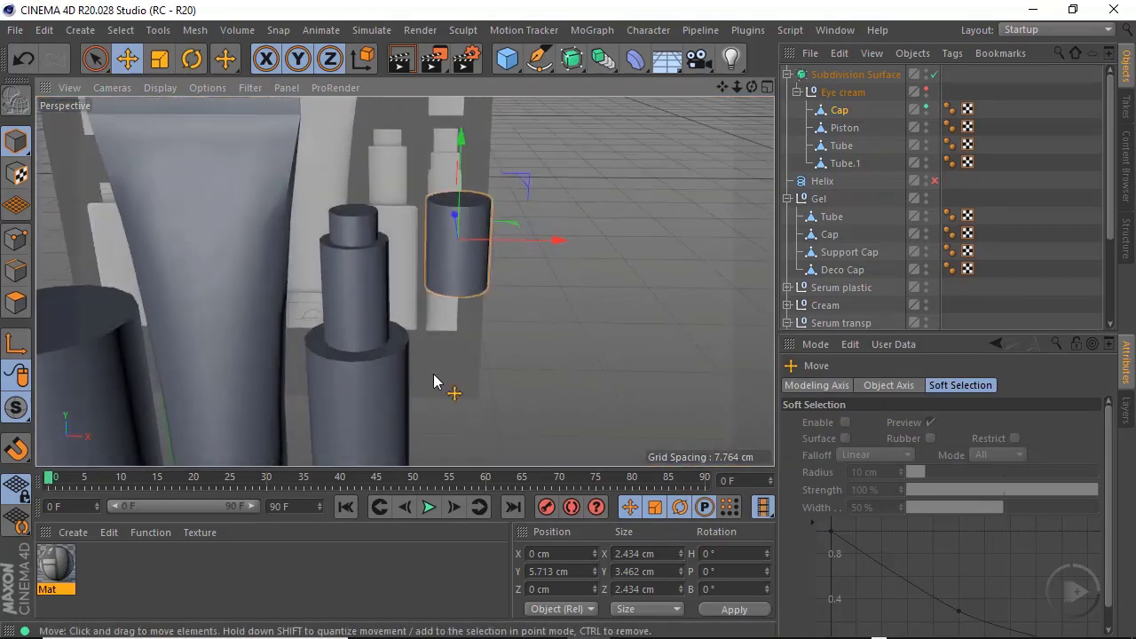
Hide the Eye cream Cap, show its Tube, and turn off Subdivision Surface to work on the Tube in Edges mode
left_click(926, 107)
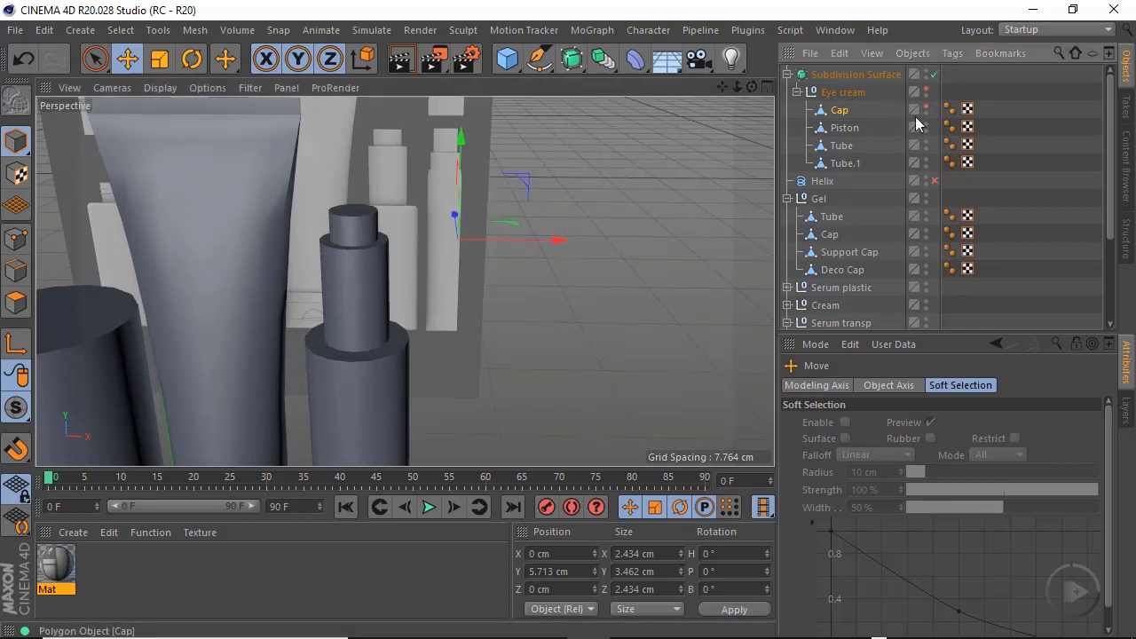
left_click(845, 129)
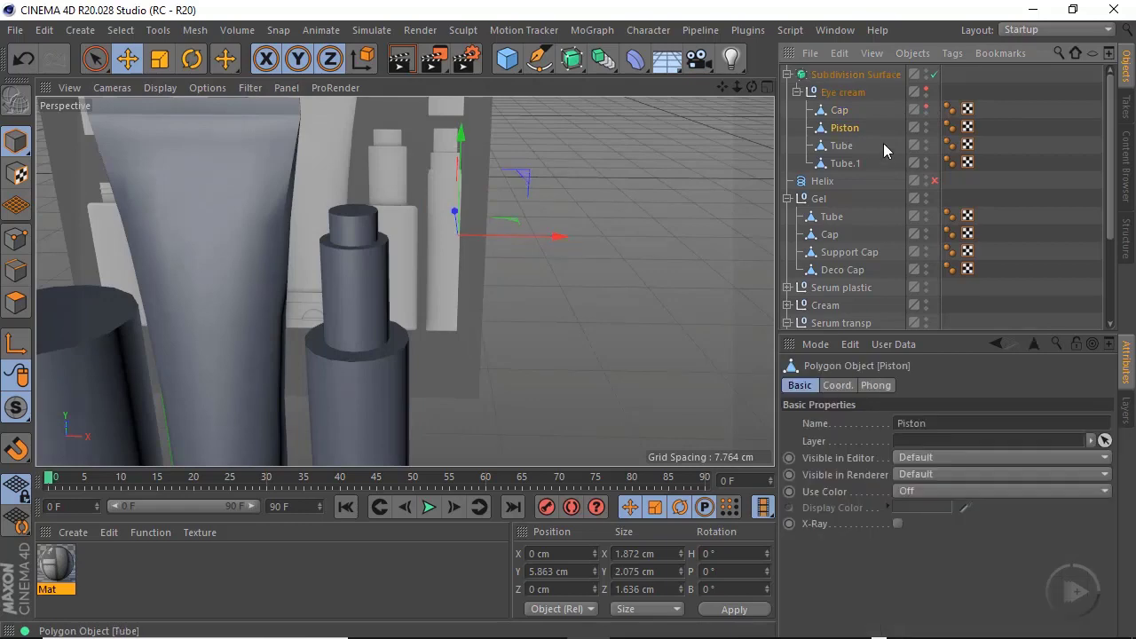
left_click(926, 144)
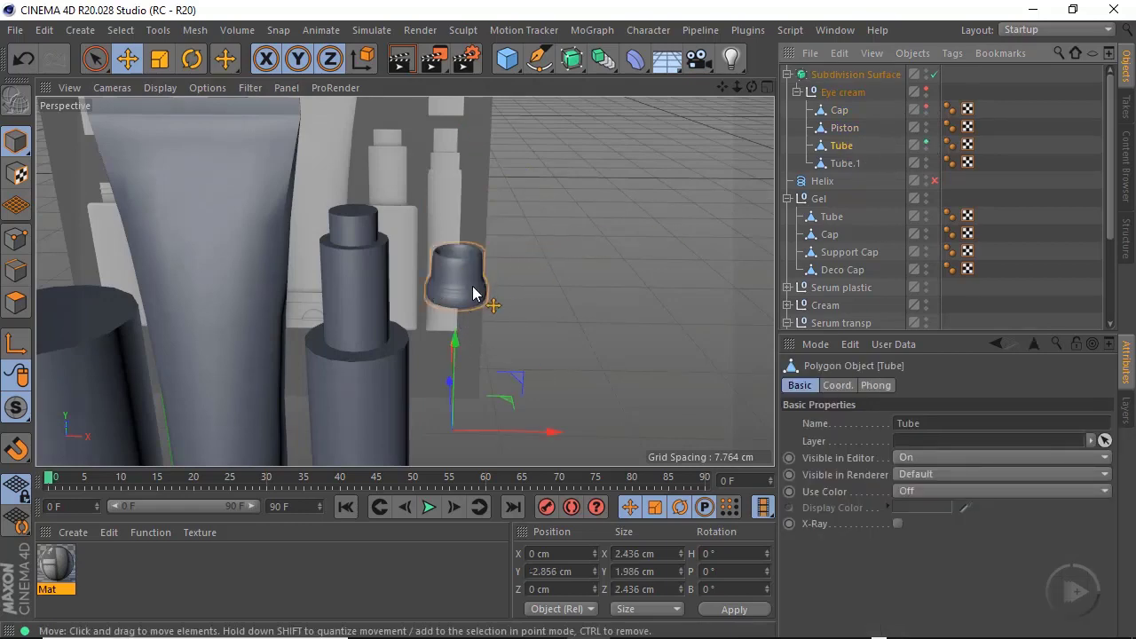
key("o")
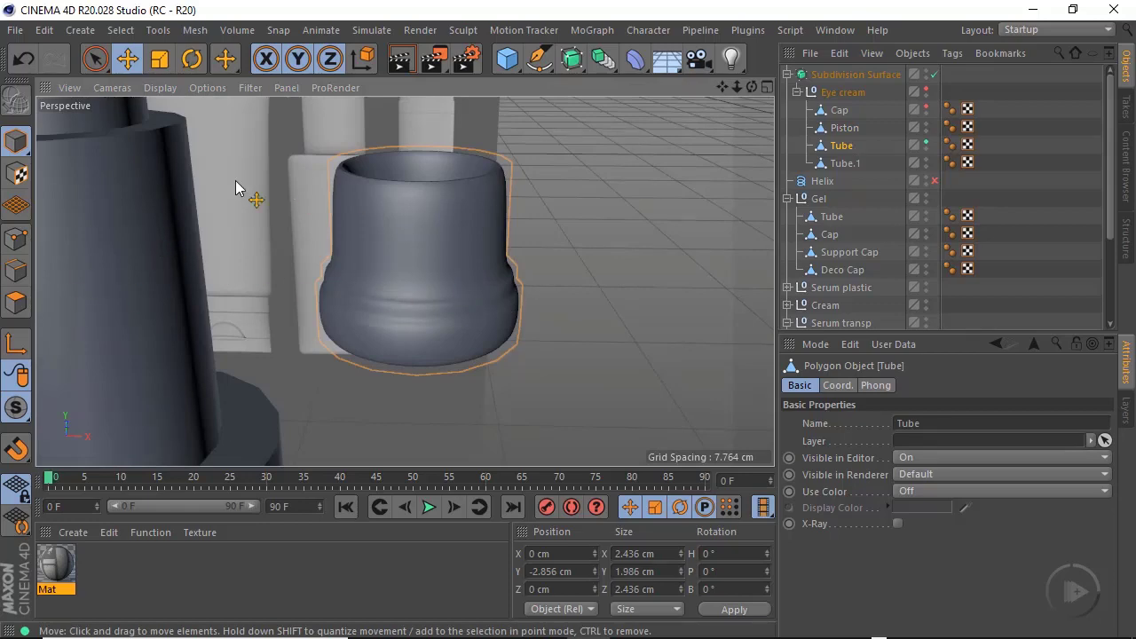
left_click(16, 270)
left_click(934, 74)
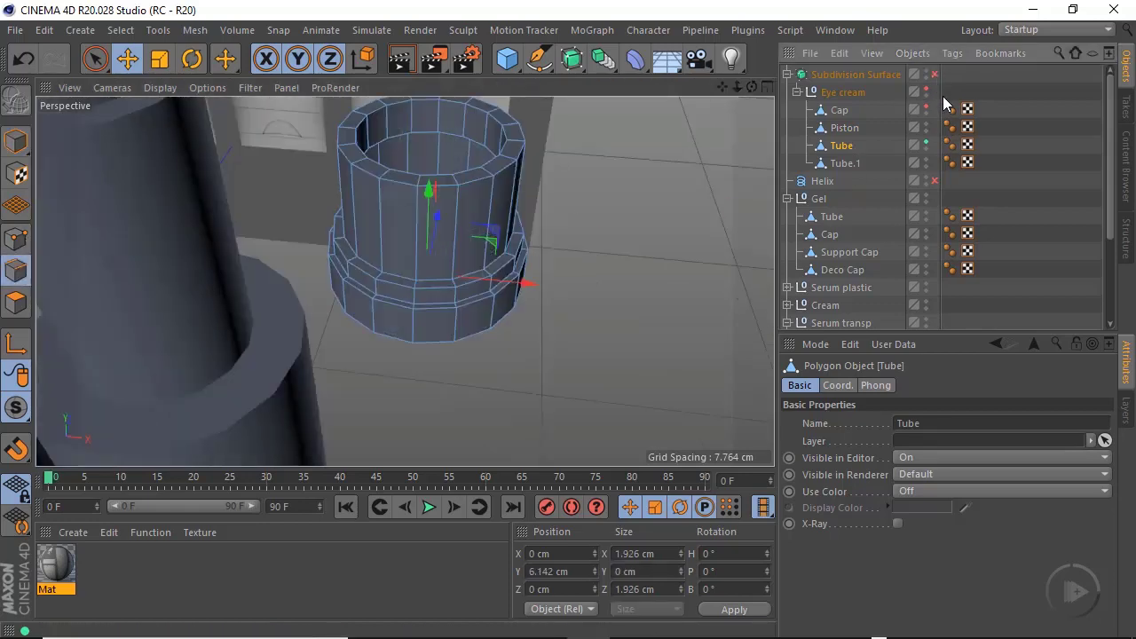
Select the Tube's outer and inner top rim edge loops plus the inner and outer edge loops of the upper collar ledge
left_click_drag(482, 240, 193, 92, "alt")
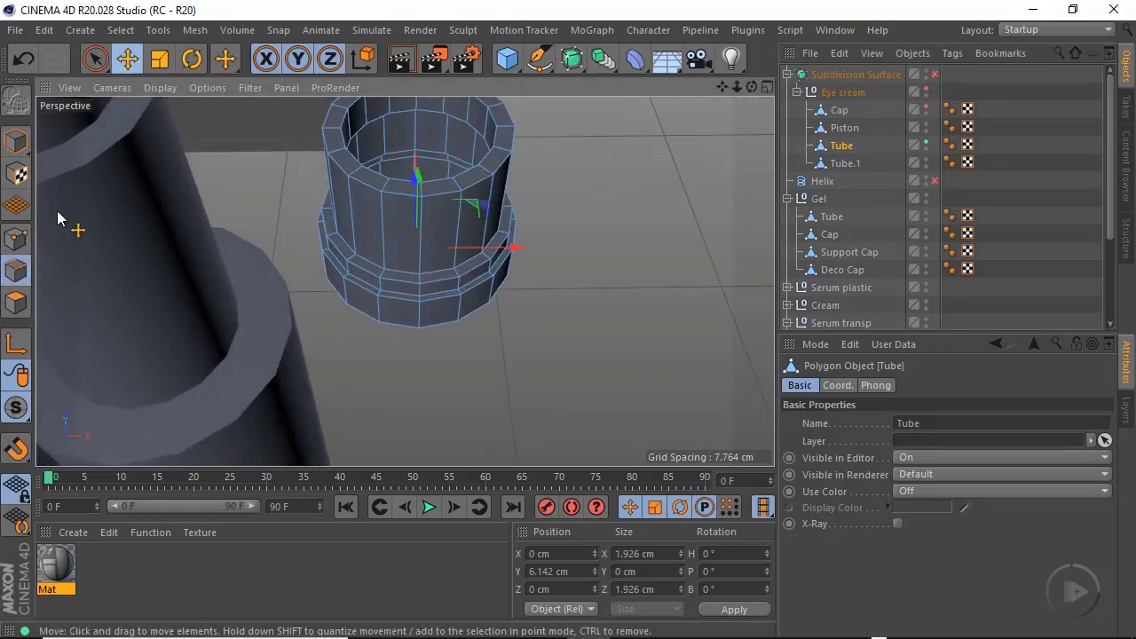
scroll(435, 183, "up", 5)
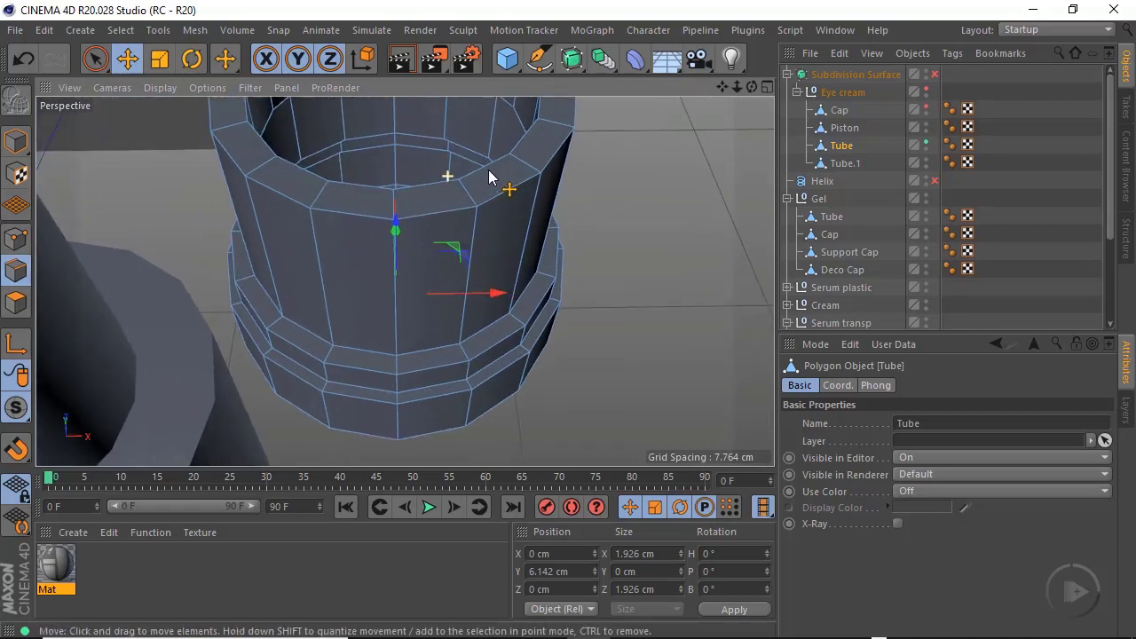
double_click(460, 233)
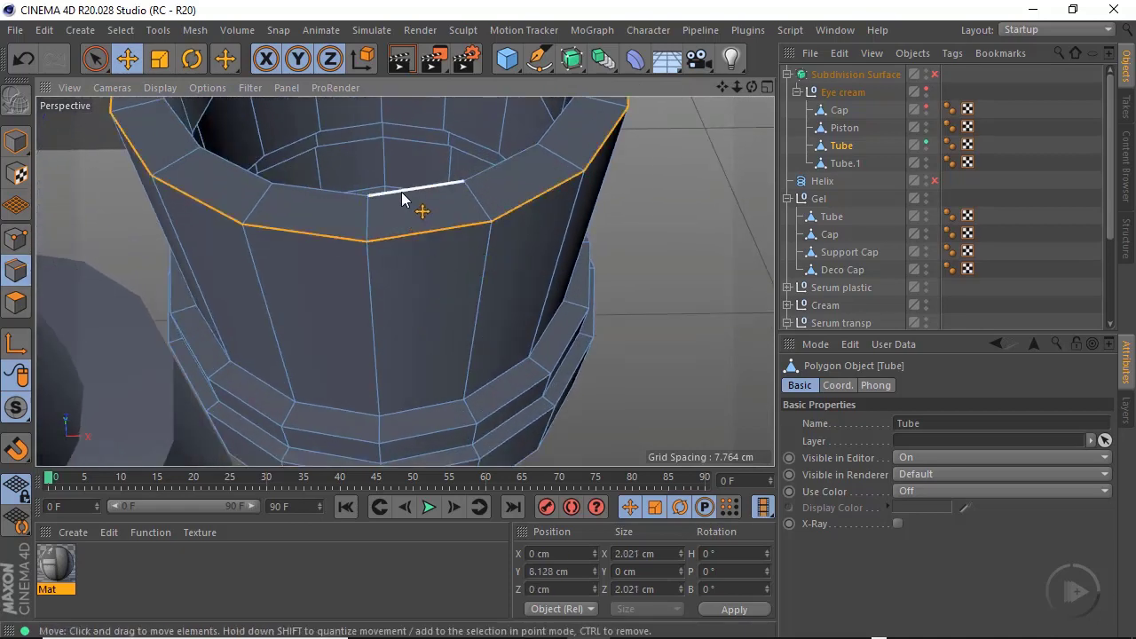
left_click_drag(426, 233, 432, 316, "alt")
middle_click_drag(433, 315, 433, 204, "alt")
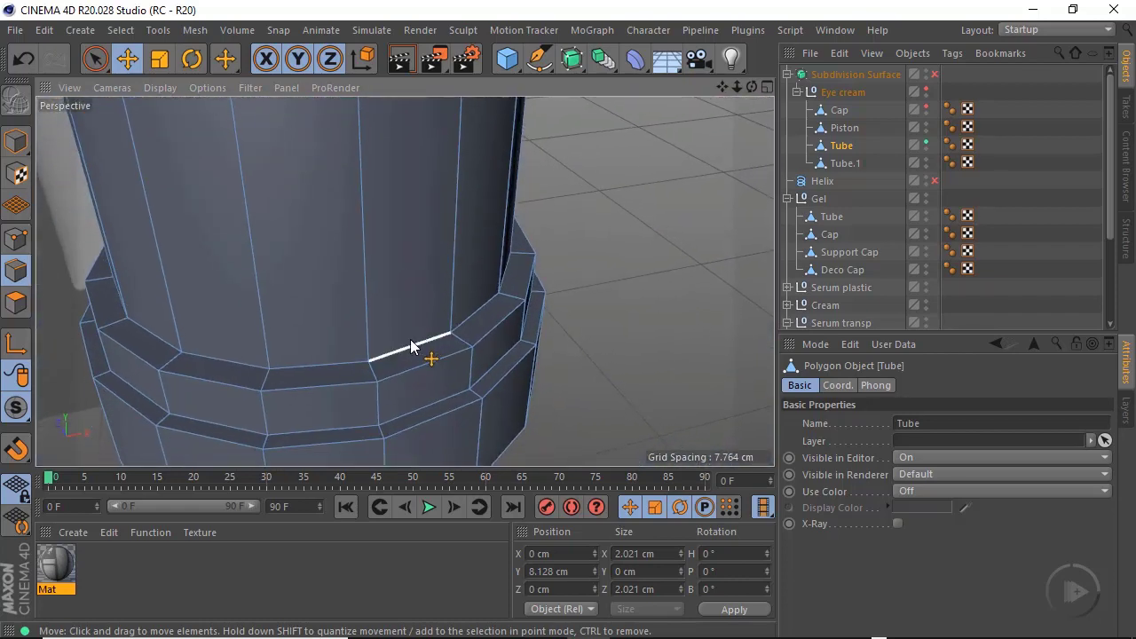
double_click(408, 352)
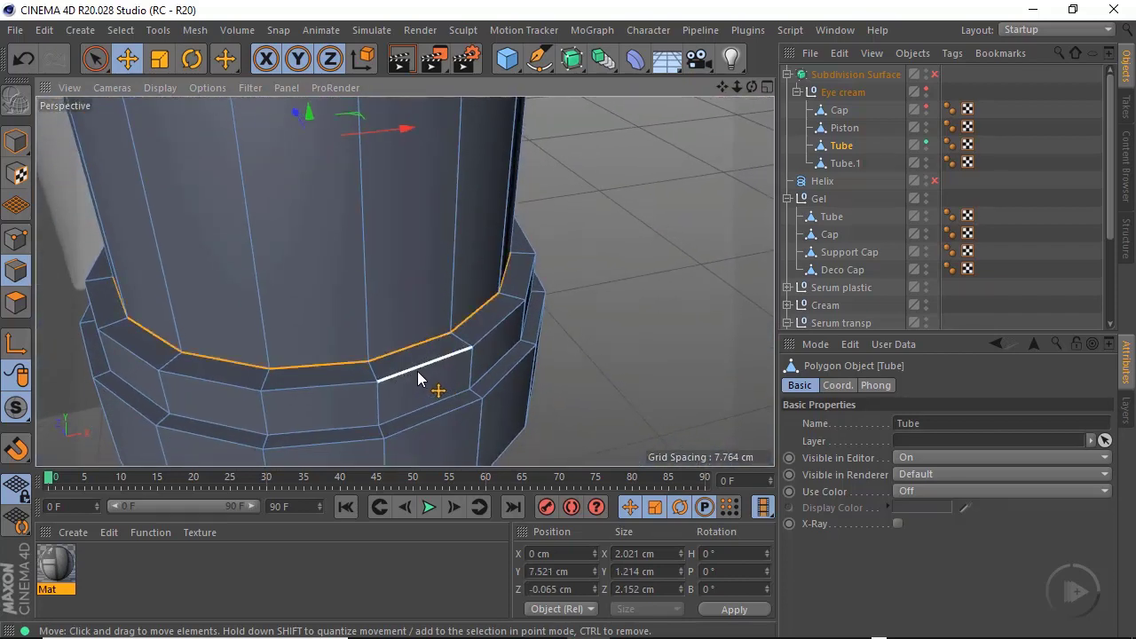
double_click(442, 356, "shift")
scroll(375, 272, "down", 6)
left_click_drag(356, 294, 264, 231, "alt")
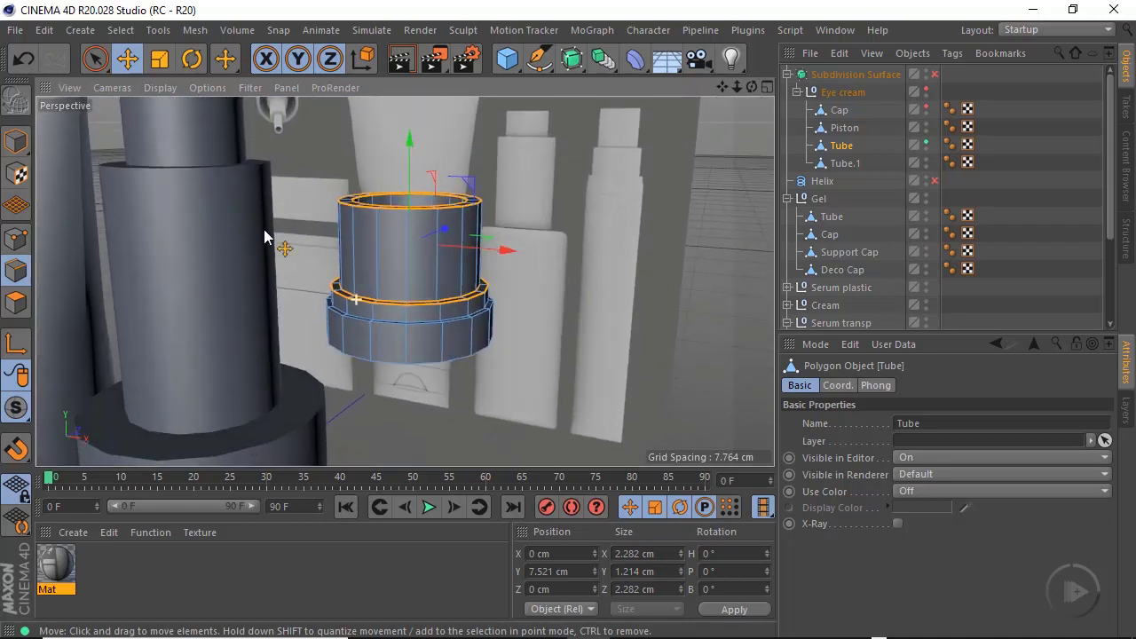
Compare the Tube's stepped collar with the eye cream tube in the background reference
middle_click_drag(571, 242, 346, 310, "alt")
mouse_move(405, 228)
right_mouse_down("alt")
mouse_move(590, 226)
mouse_move(570, 233)
right_mouse_up("alt")
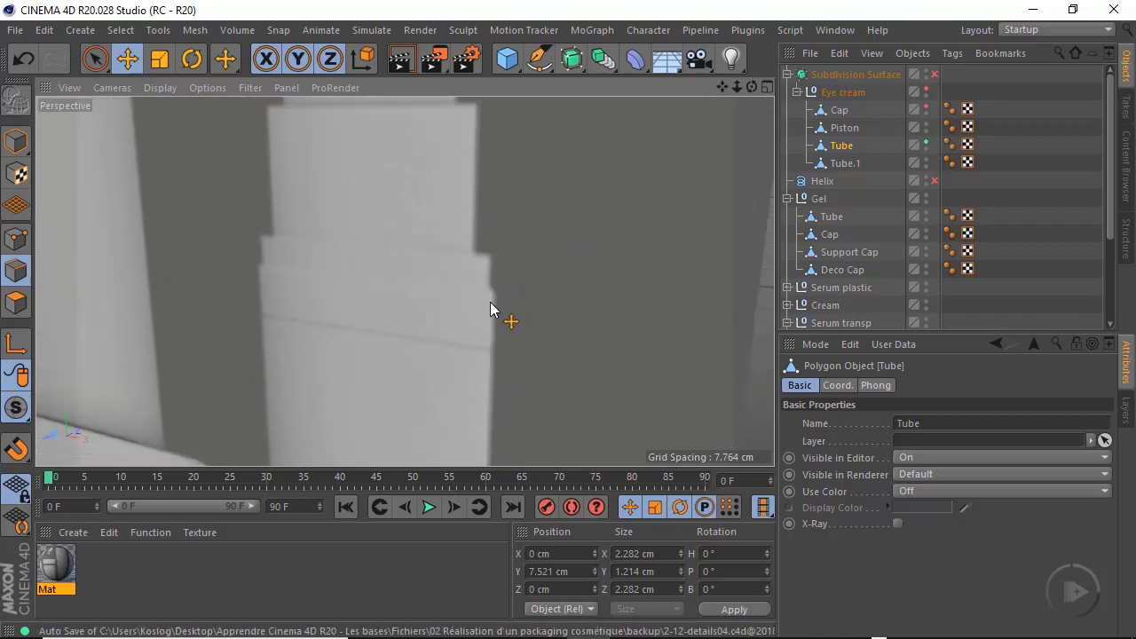
right_click_drag(507, 303, 394, 336, "alt")
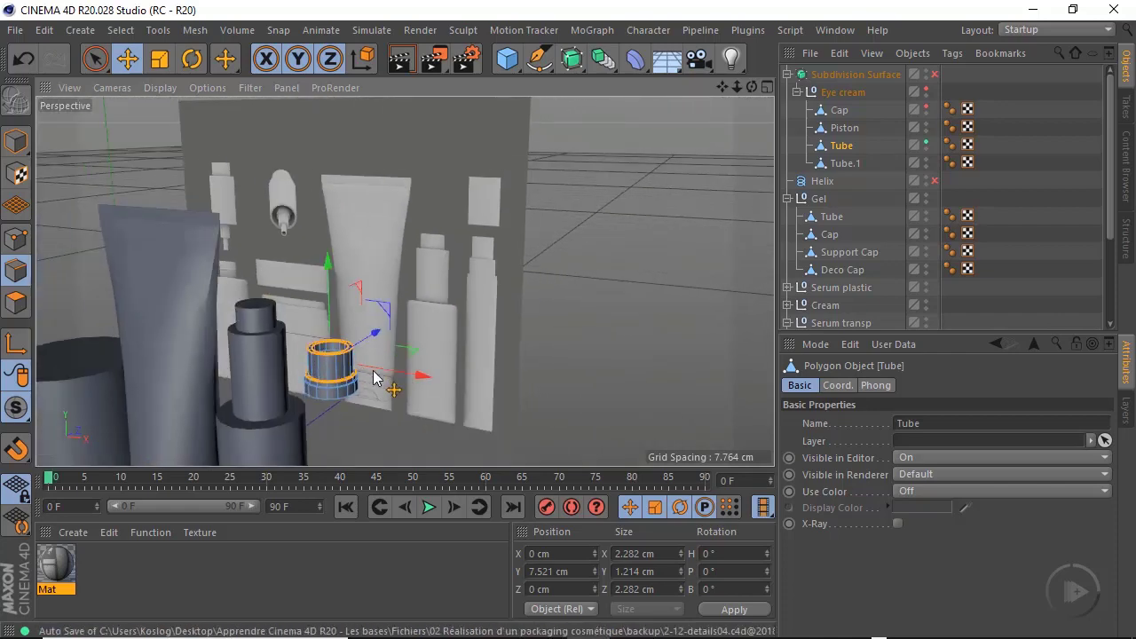
right_click_drag(337, 397, 410, 387, "alt")
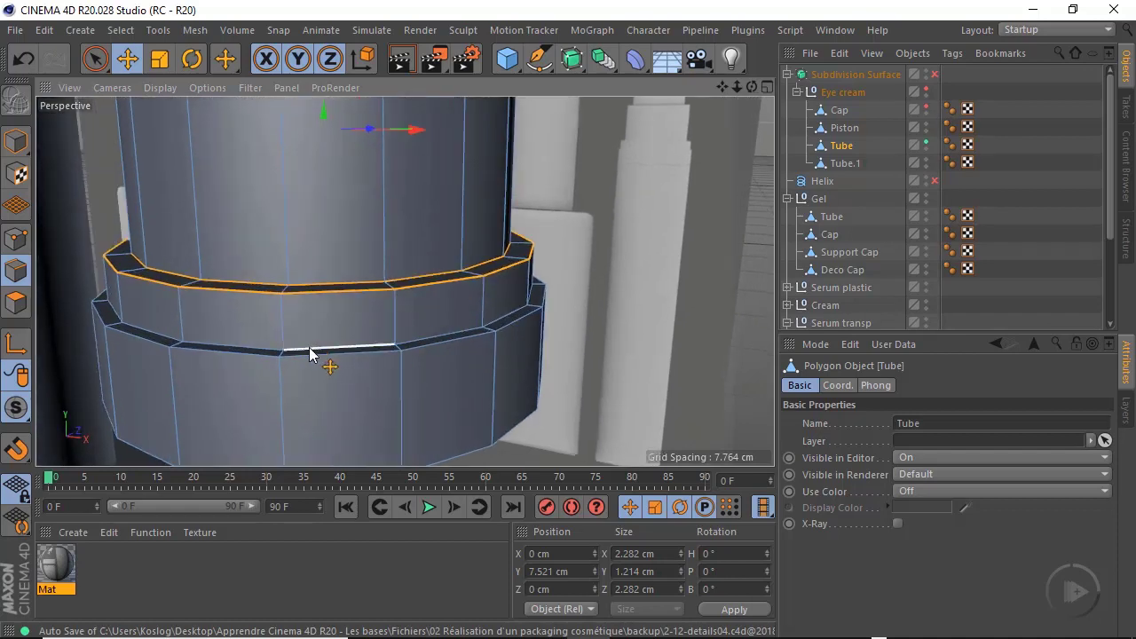
right_click_drag(318, 327, 299, 336, "alt")
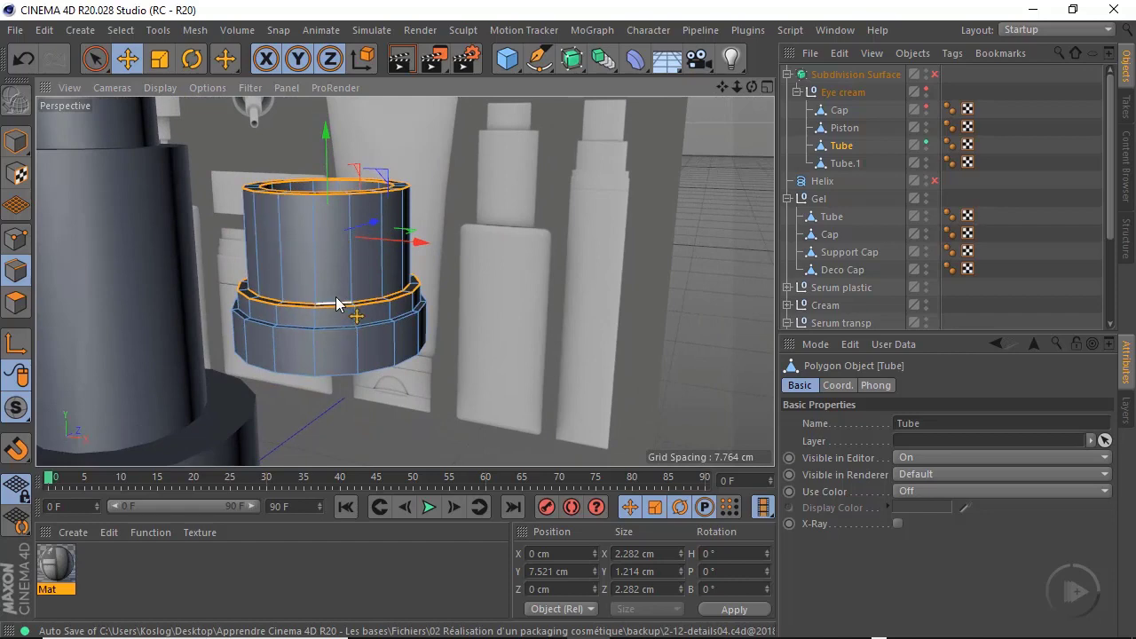
right_click_drag(338, 304, 388, 294, "alt")
left_click_drag(388, 294, 347, 308, "alt")
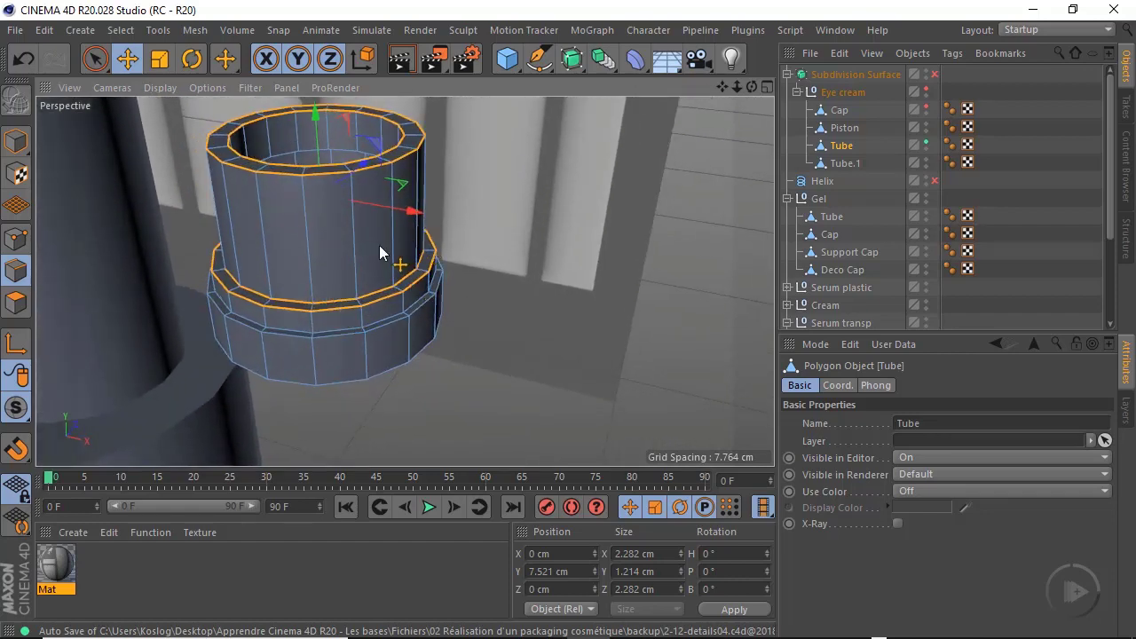
Bevel the selected rim and upper collar ledge edge loops by about 0.039 cm with the bevel mode set to Solid
right_click_drag(379, 246, 405, 257, "alt")
right_click(562, 267)
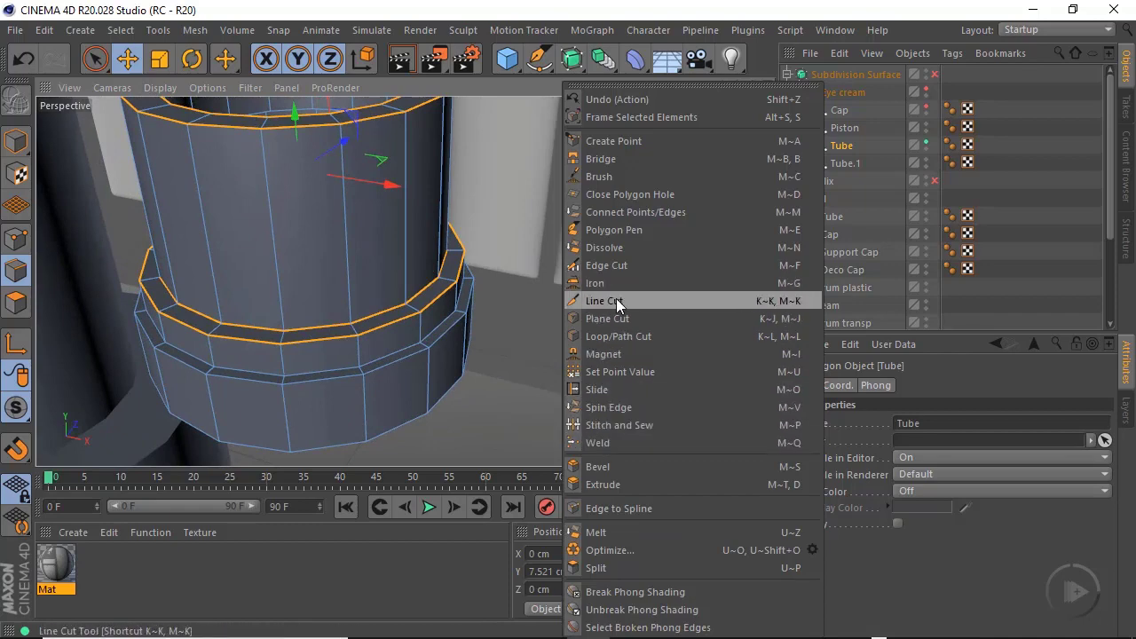
left_click(600, 467)
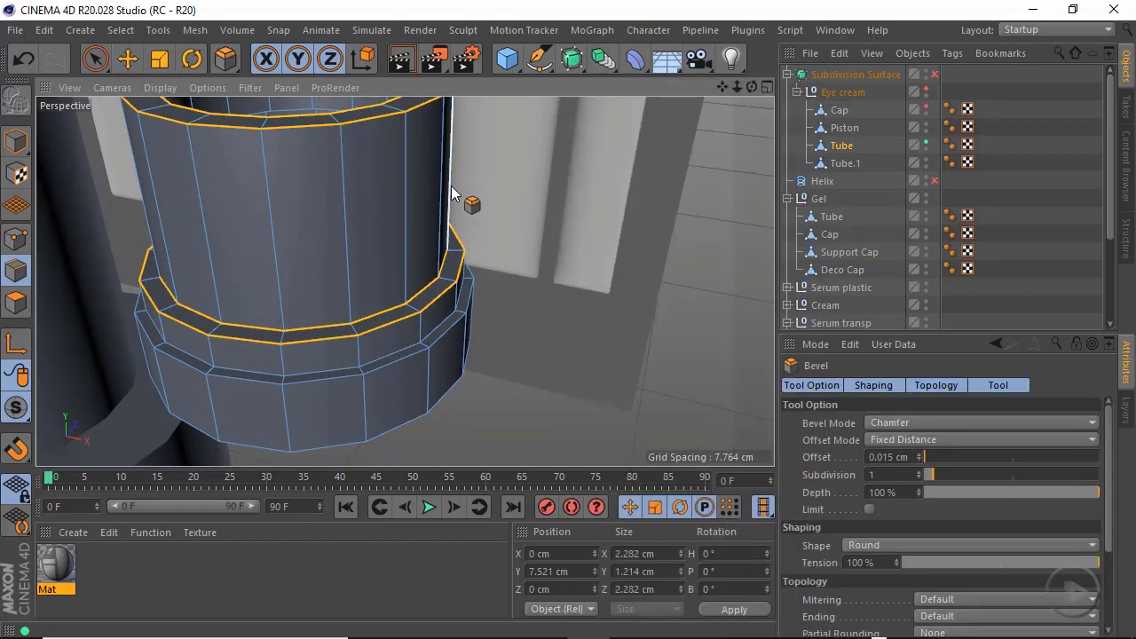
left_click_drag(451, 194, 683, 289, "alt")
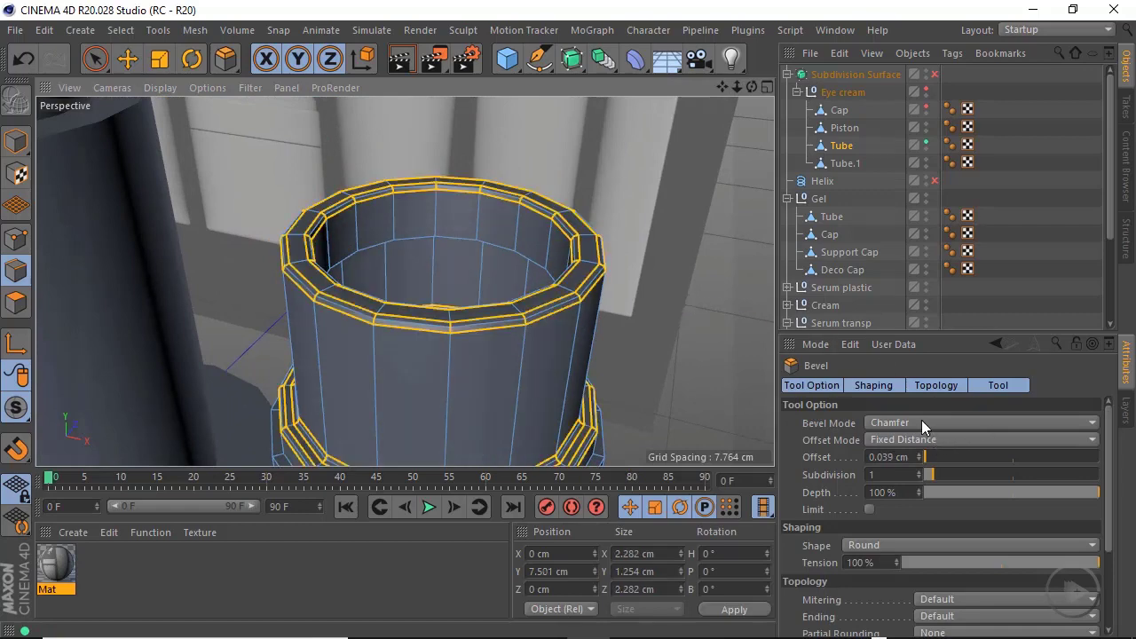
left_click(922, 422)
left_click(917, 457)
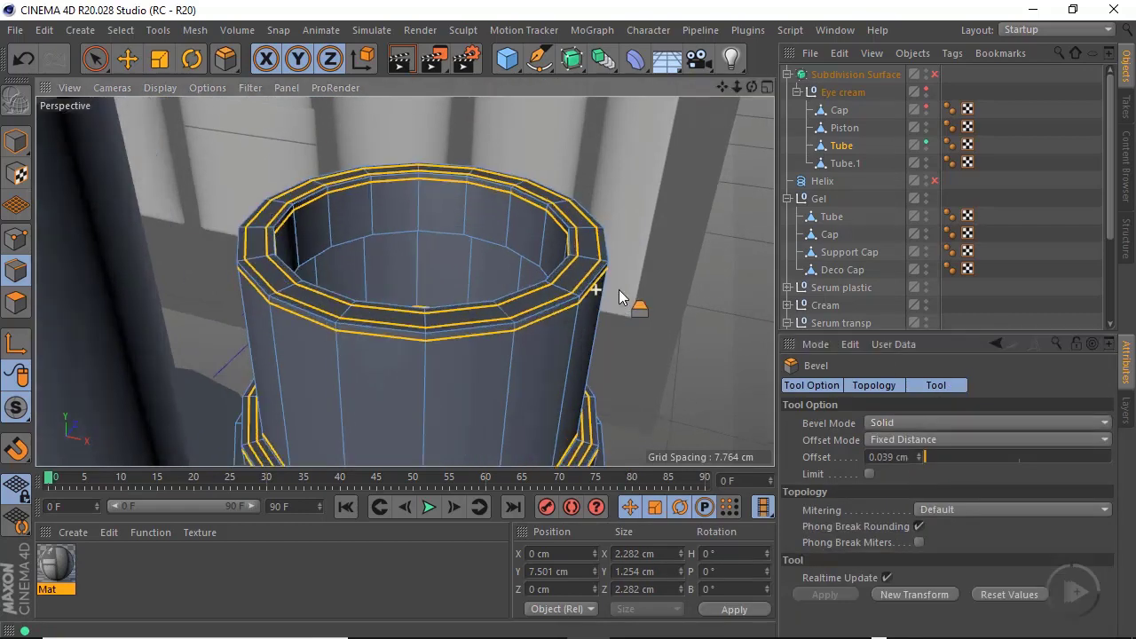
Check the beveled loops around the rim and collar ledge, and set the bevel offset to 0.035 cm
left_click_drag(619, 290, 537, 344, "alt")
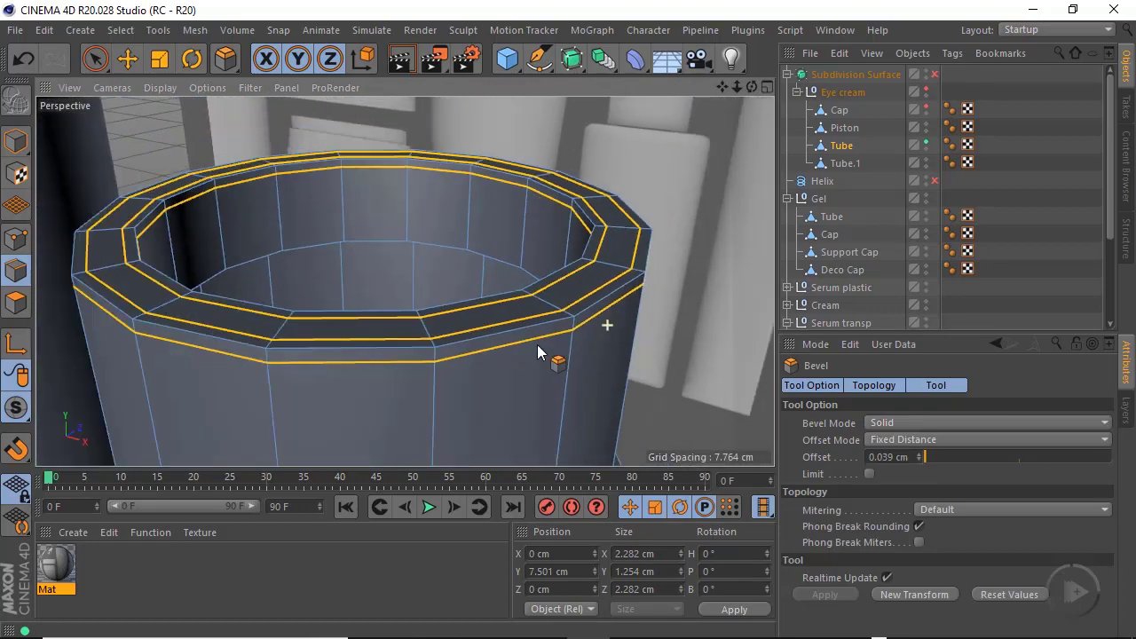
right_click_drag(537, 344, 585, 394, "alt")
middle_click_drag(585, 394, 500, 332, "alt")
right_click_drag(475, 344, 635, 325, "alt")
left_click_drag(560, 332, 654, 353, "alt")
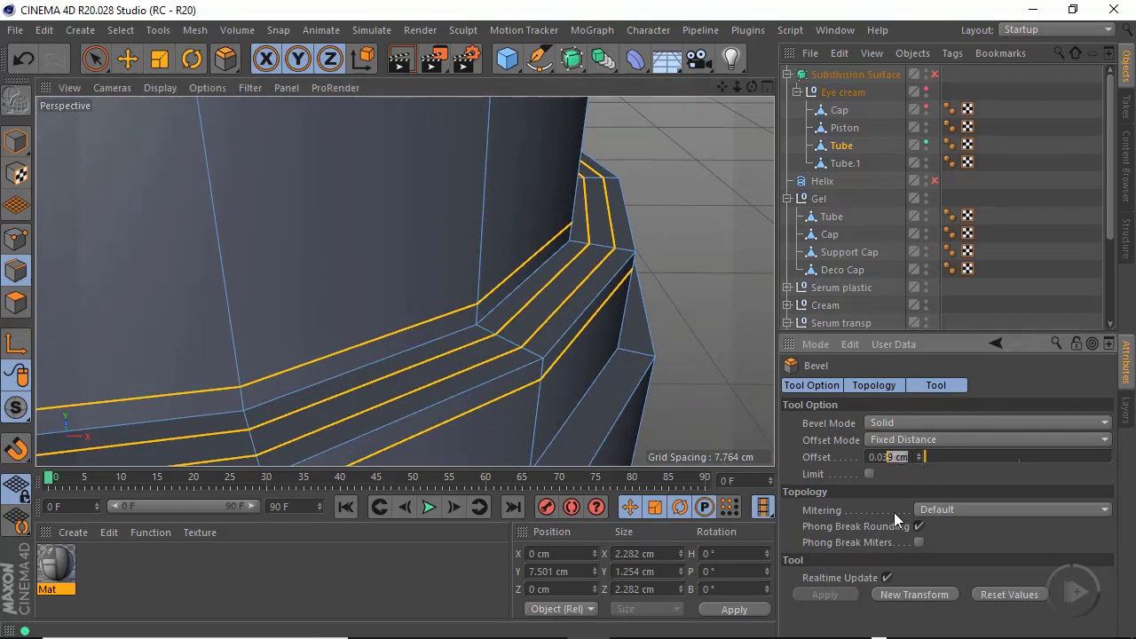
type("5")
key("Return")
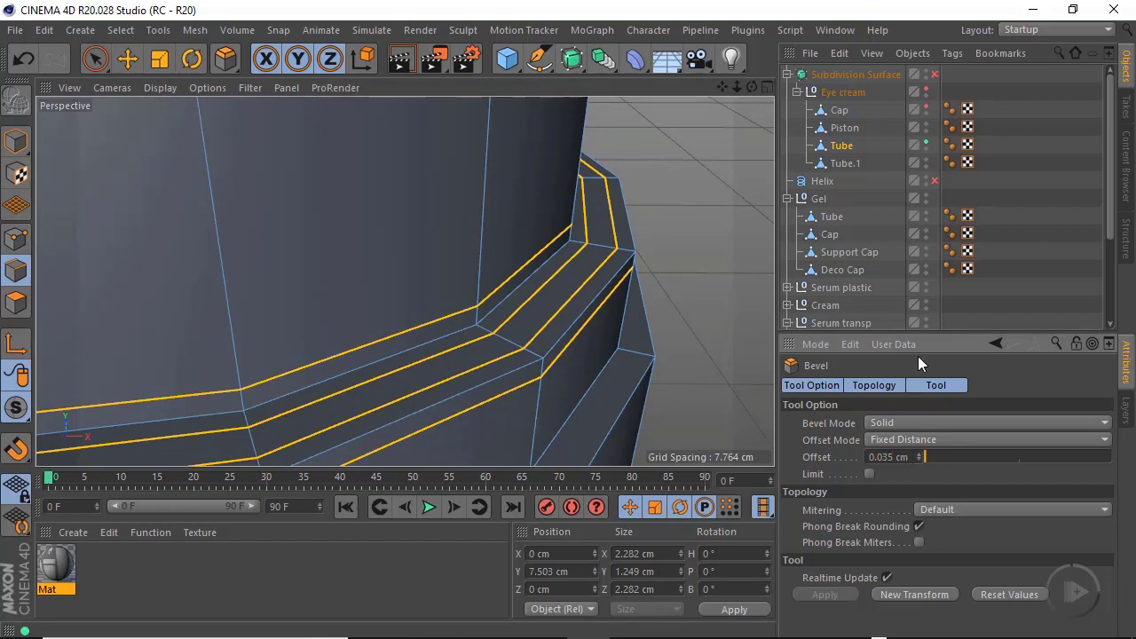
Enable Subdivision Surface and switch to Model mode to examine the smoothed Tube's upper collar ledge and top rim
left_click_drag(611, 320, 637, 321, "alt")
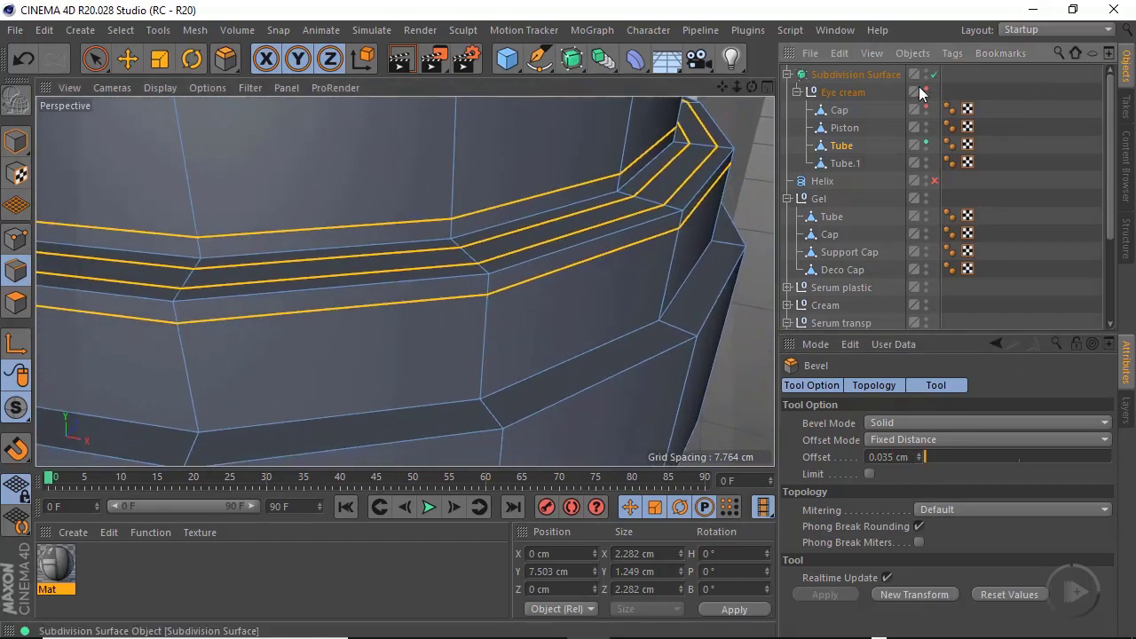
left_click(934, 73)
left_click(19, 140)
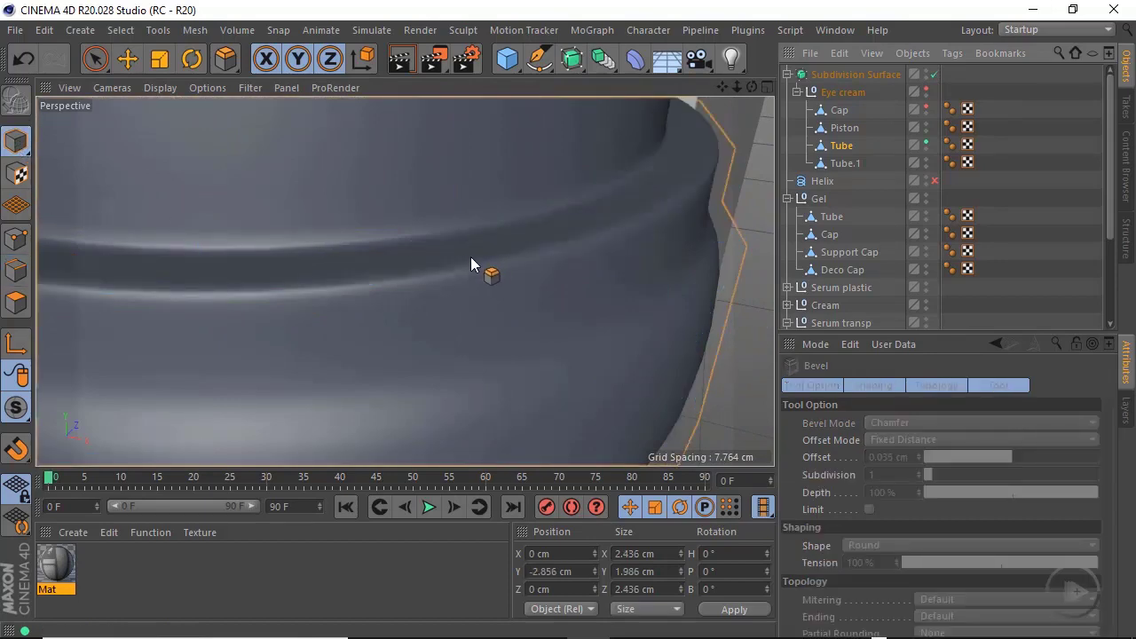
left_click_drag(471, 259, 341, 270, "alt")
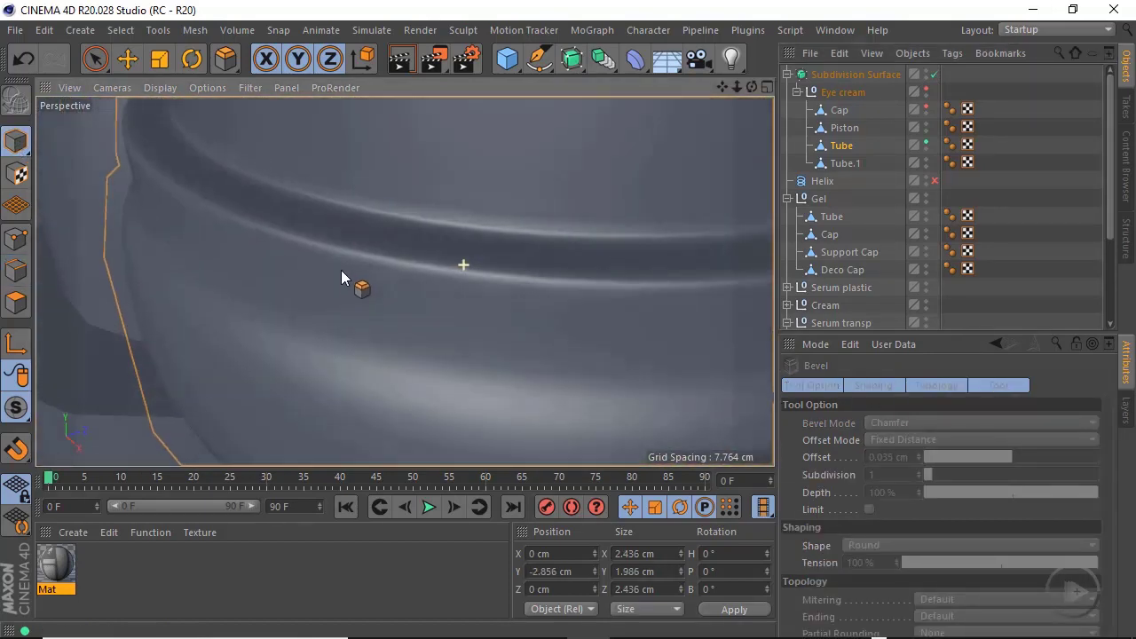
left_click_drag(427, 234, 386, 257, "alt")
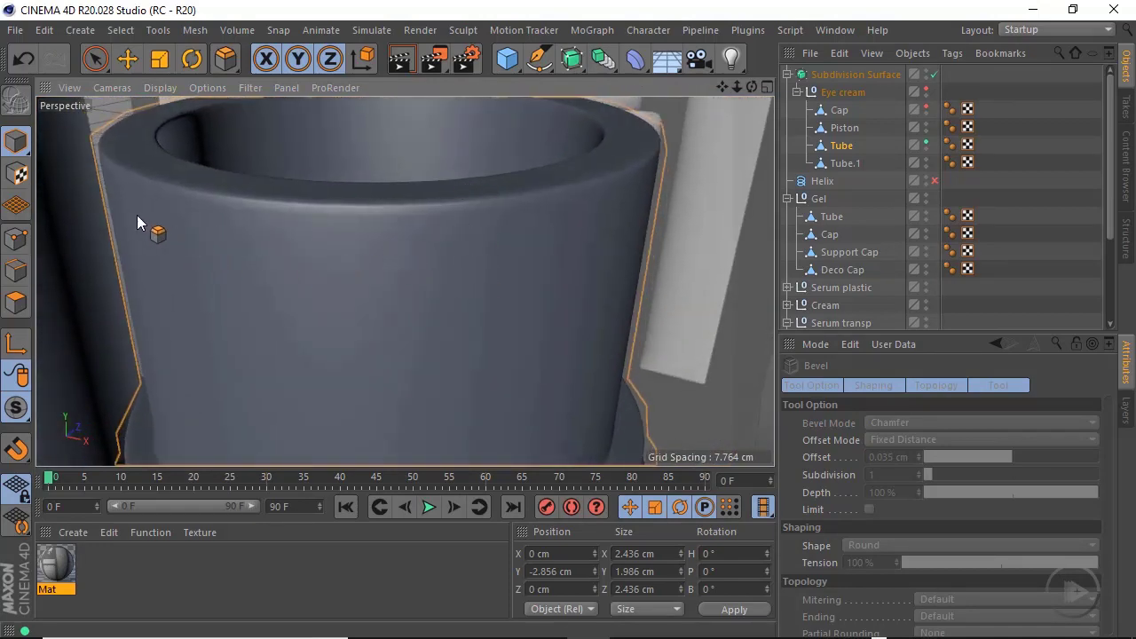
Turn off Subdivision Surface and loop-cut the Tube below its top rim, at about 92.5% on the outer wall and 76% on the inner
left_click(934, 74)
left_click_drag(523, 263, 632, 302, "alt")
right_click(632, 302)
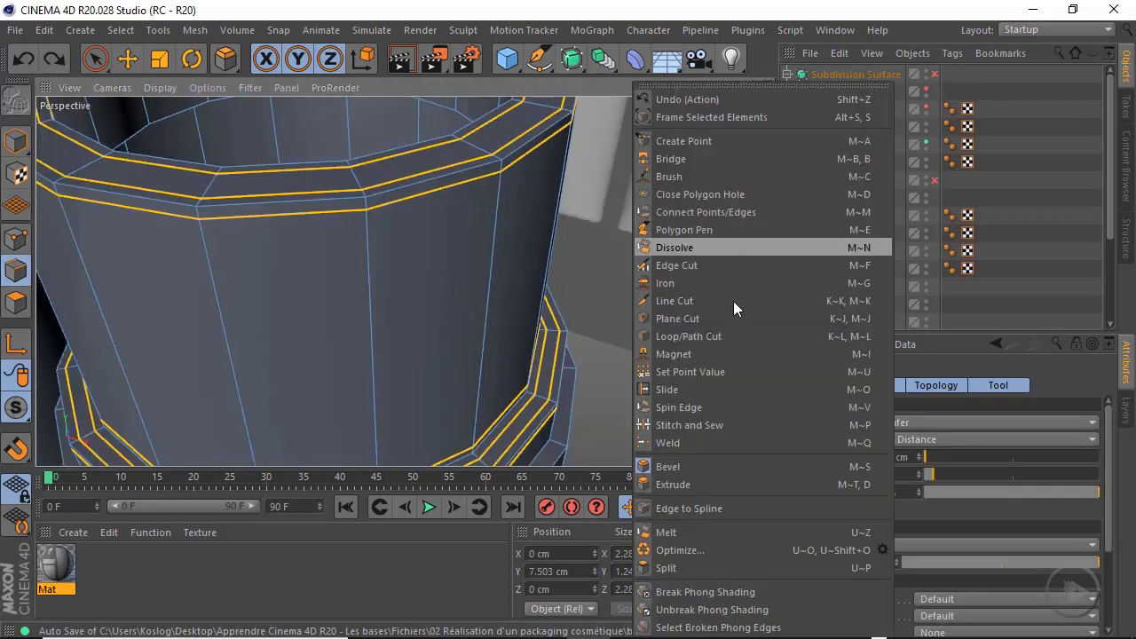
left_click(704, 335)
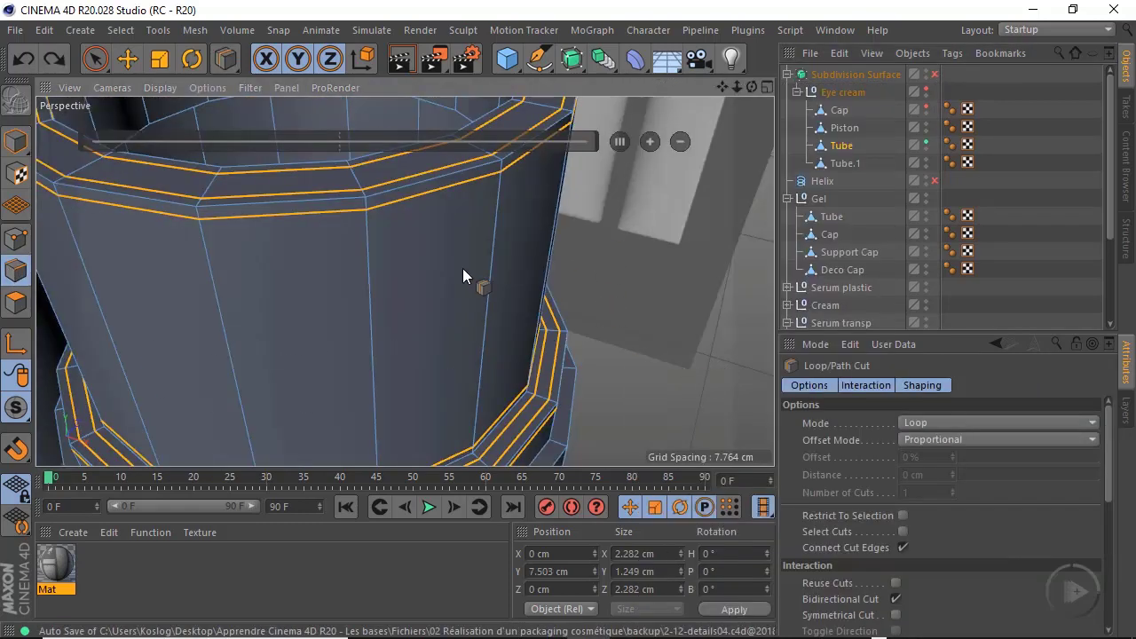
left_click_drag(463, 269, 394, 311, "alt")
left_click(387, 282)
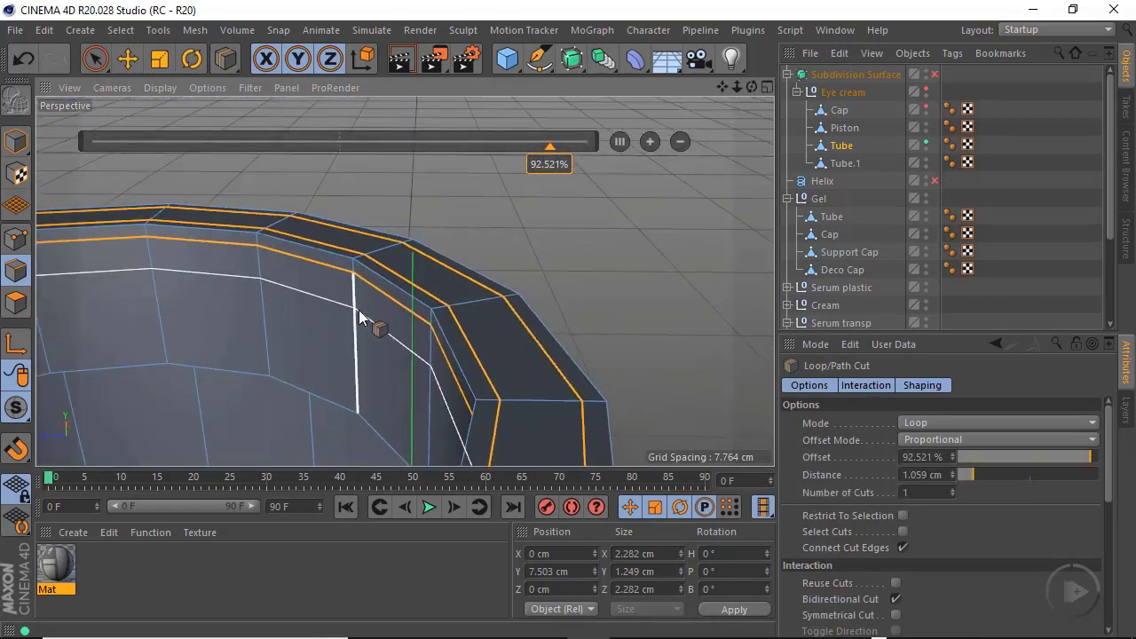
left_click(358, 310)
Add loop cuts on the Tube's wall just above the upper collar ledge and on the side just below it, at about 81%
left_click_drag(524, 314, 492, 345, "alt")
right_click_drag(476, 347, 384, 369, "alt")
middle_click_drag(433, 378, 388, 213, "alt")
right_click_drag(462, 382, 621, 364, "alt")
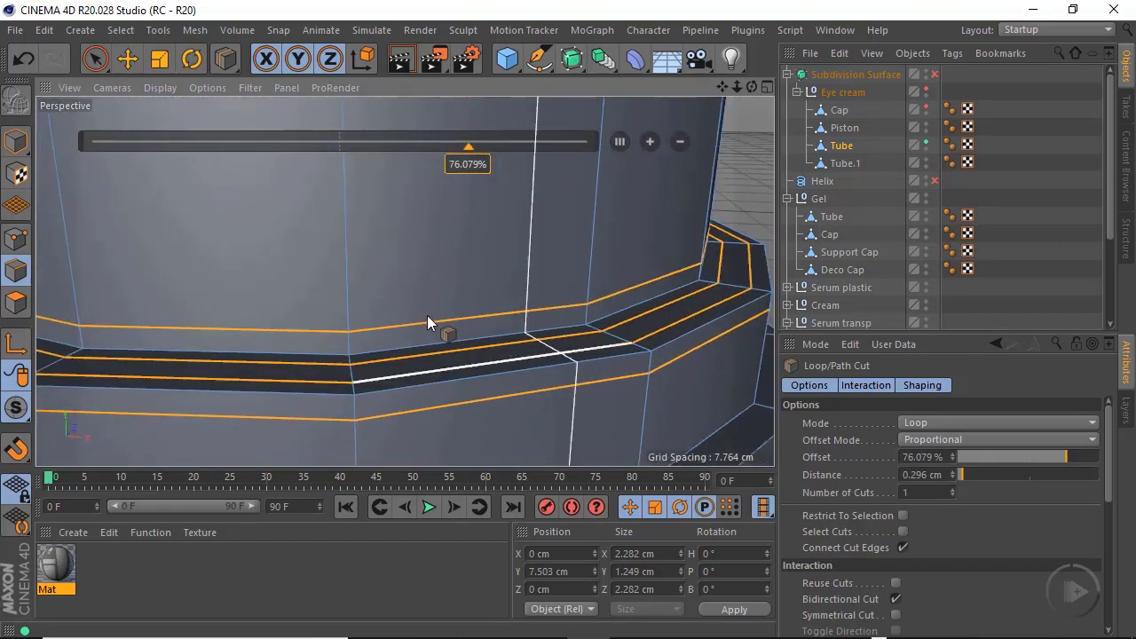
left_click(350, 302)
middle_click_drag(464, 387, 420, 286, "alt")
left_click(341, 367)
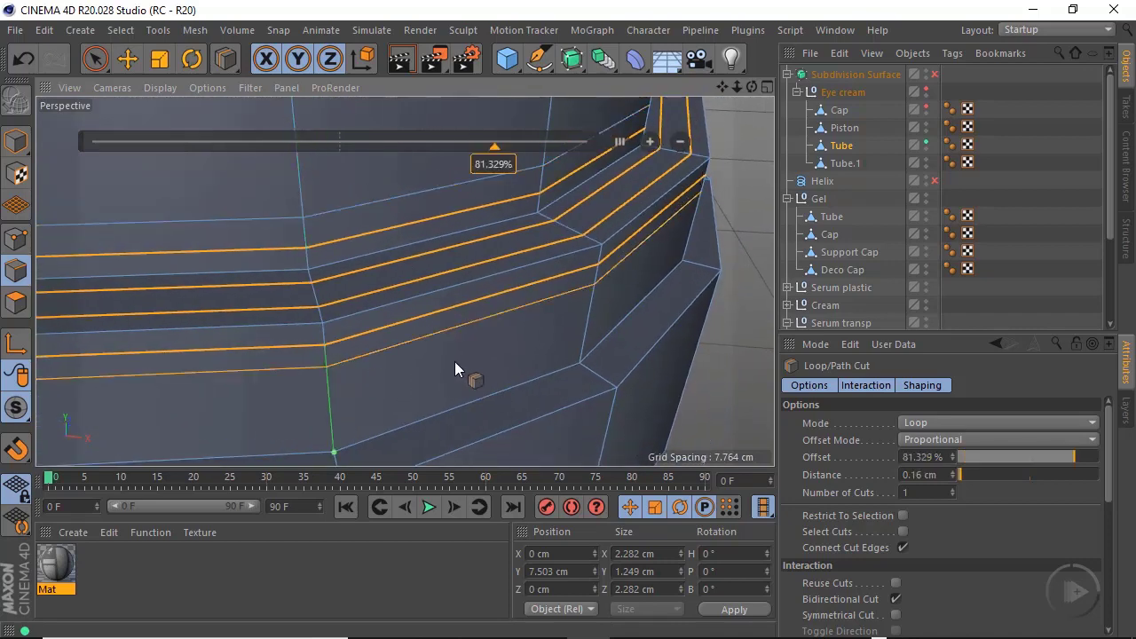
Turn on Subdivision Surface in Model mode to examine how the extra loops sharpen the Tube's collar
middle_click_drag(481, 430, 516, 338, "alt")
left_click_drag(485, 372, 511, 373, "alt")
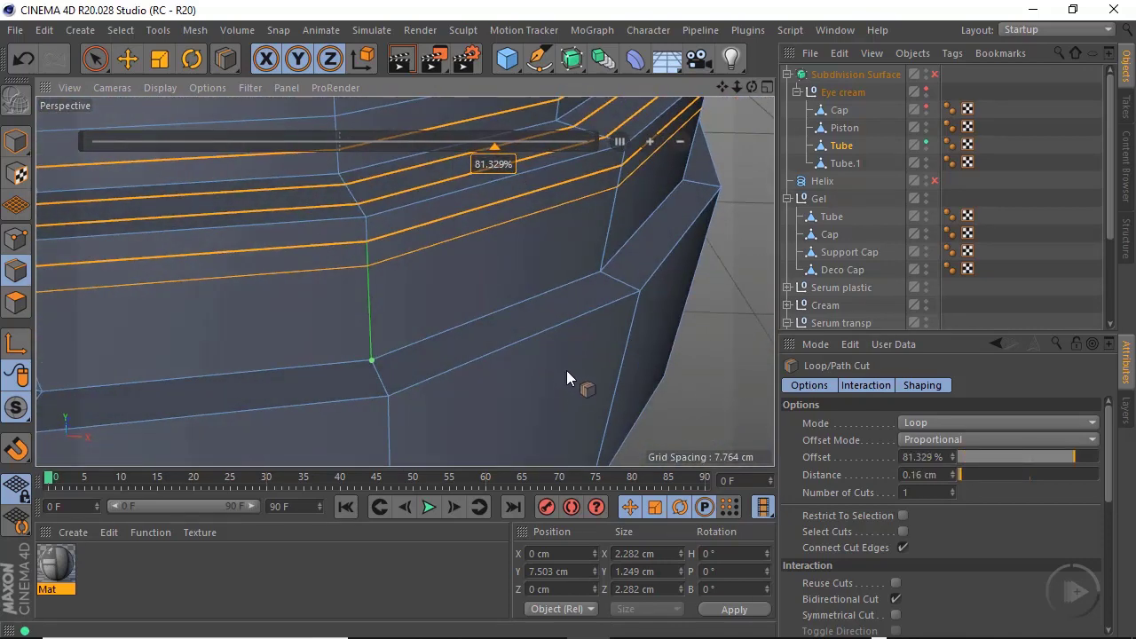
left_click(935, 75)
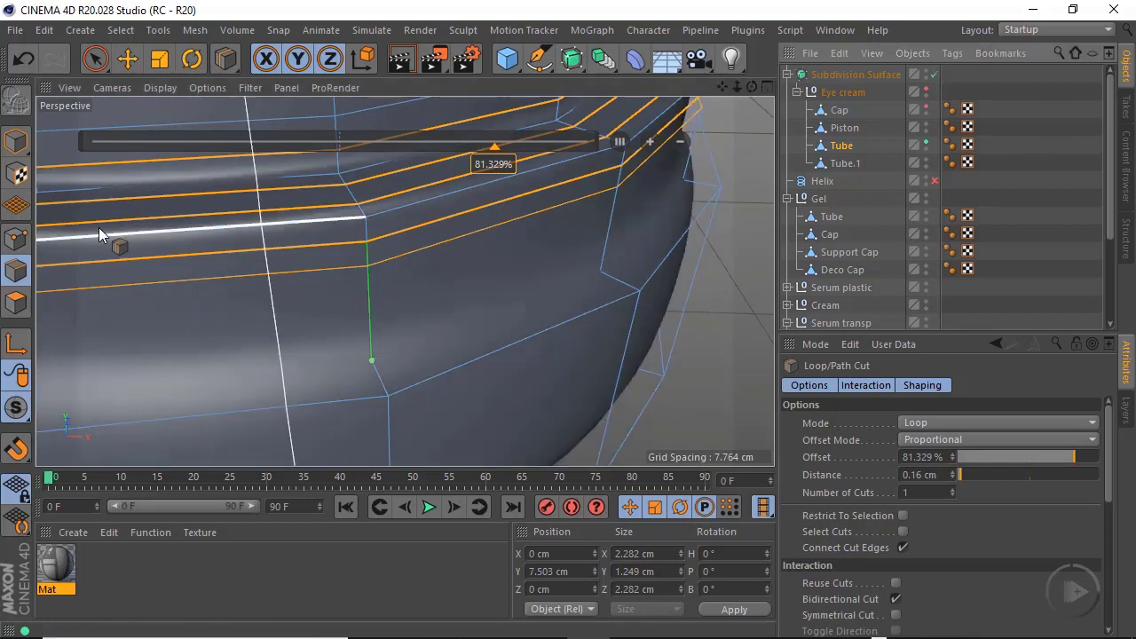
left_click(16, 143)
middle_click_drag(429, 245, 462, 451, "alt")
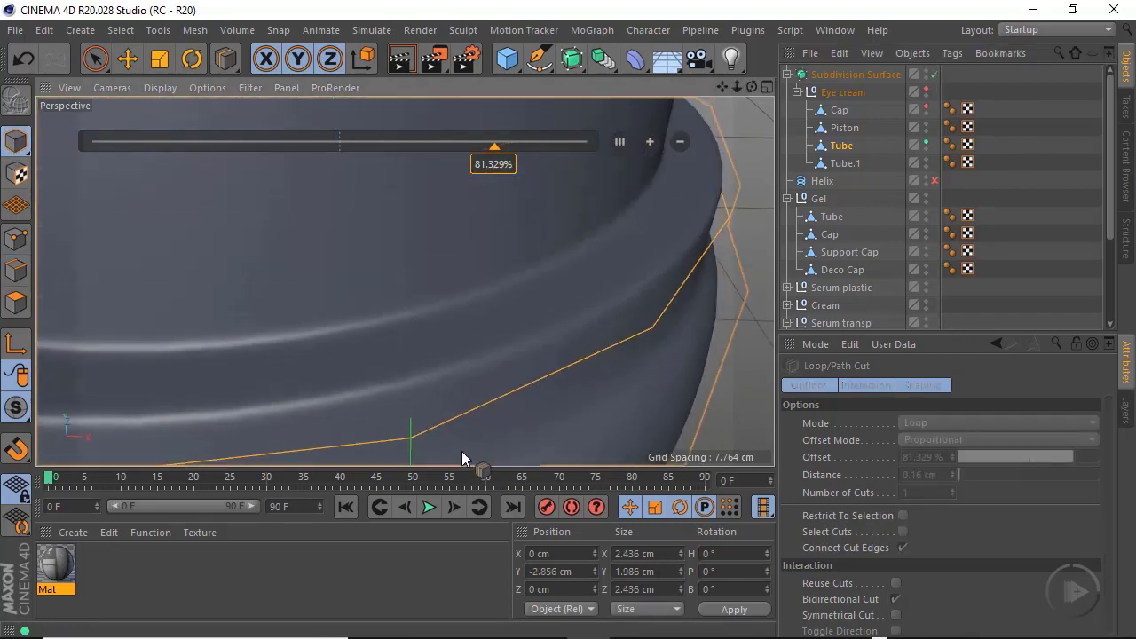
left_click_drag(433, 368, 301, 300, "alt")
right_click_drag(449, 315, 407, 338, "alt")
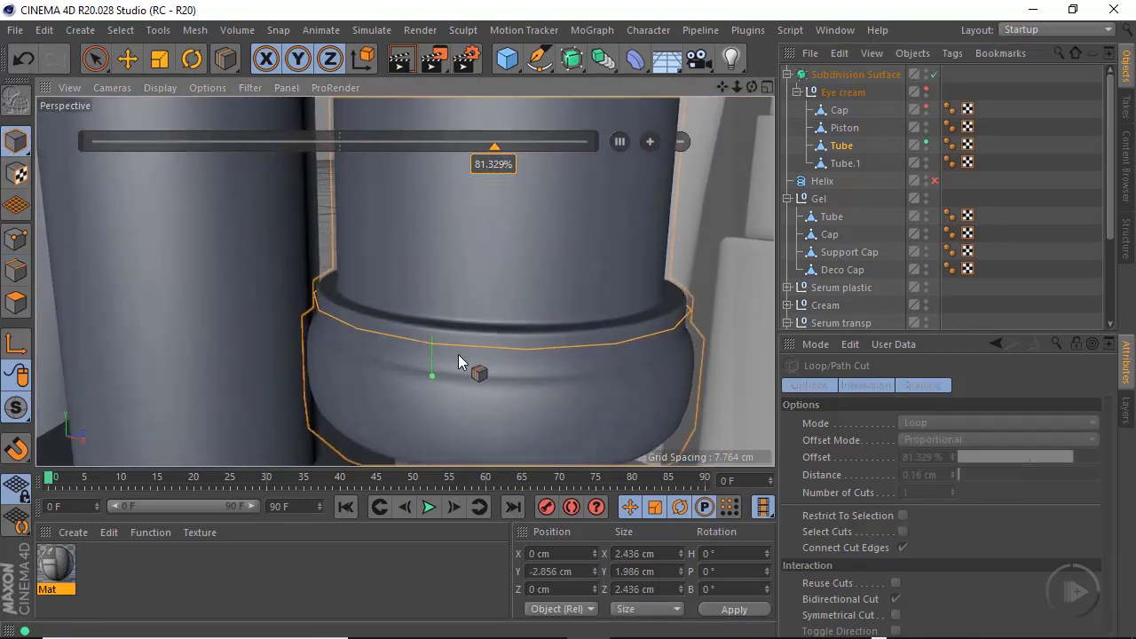
Turn off Subdivision Surface and select the inner and outer edge loops of the Tube's lower collar ledge in Edges mode
left_click(935, 74)
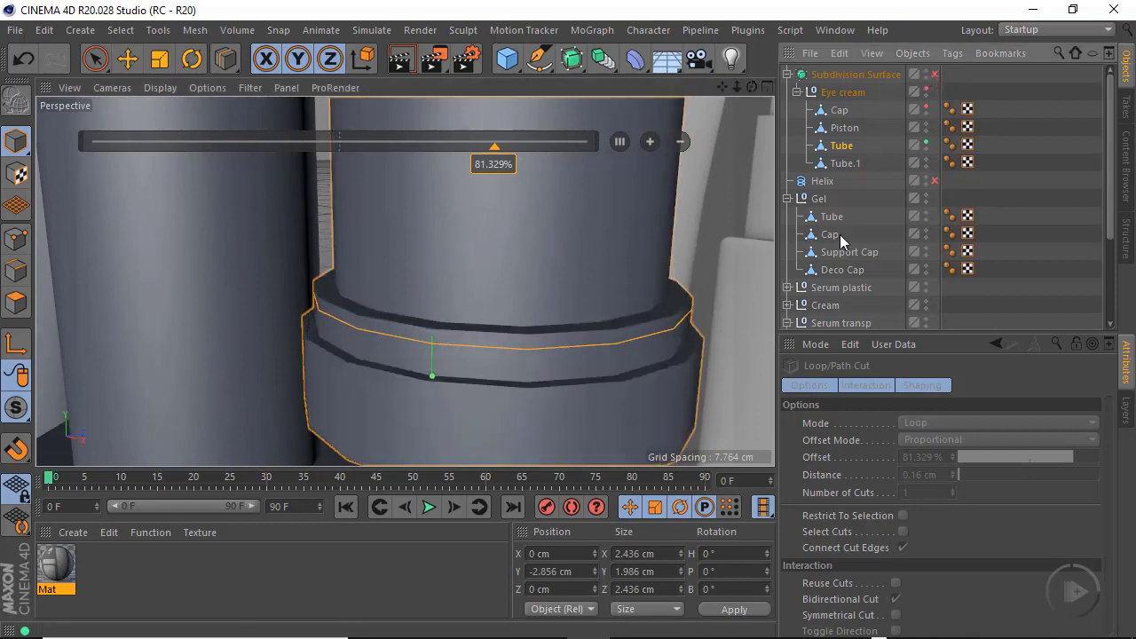
left_click(18, 277)
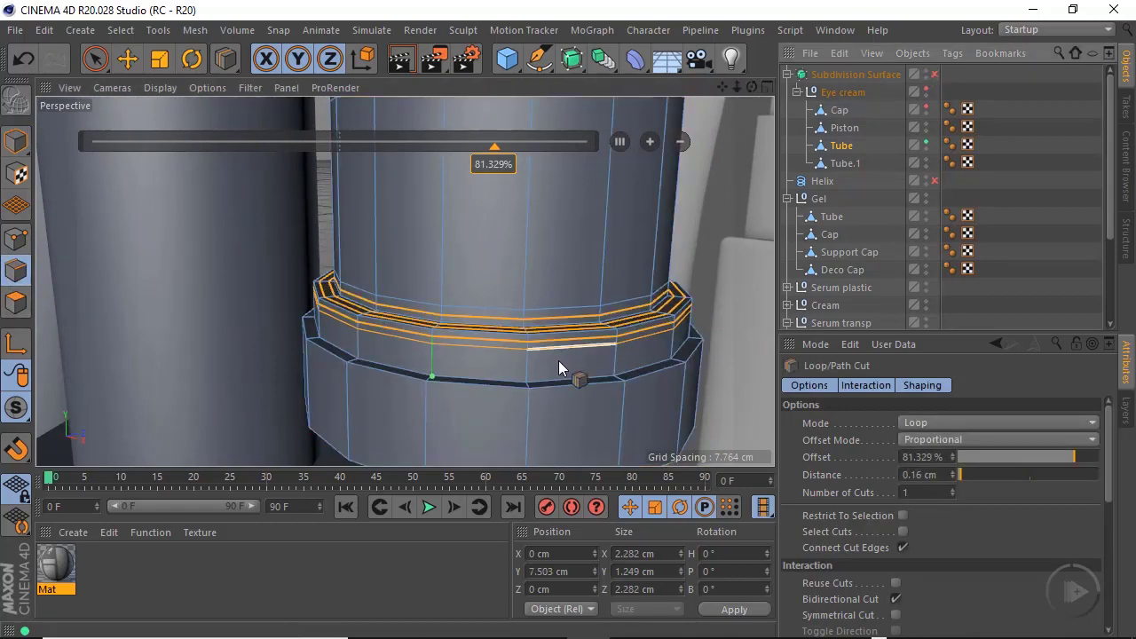
right_click_drag(541, 391, 554, 417, "alt")
left_click(127, 58)
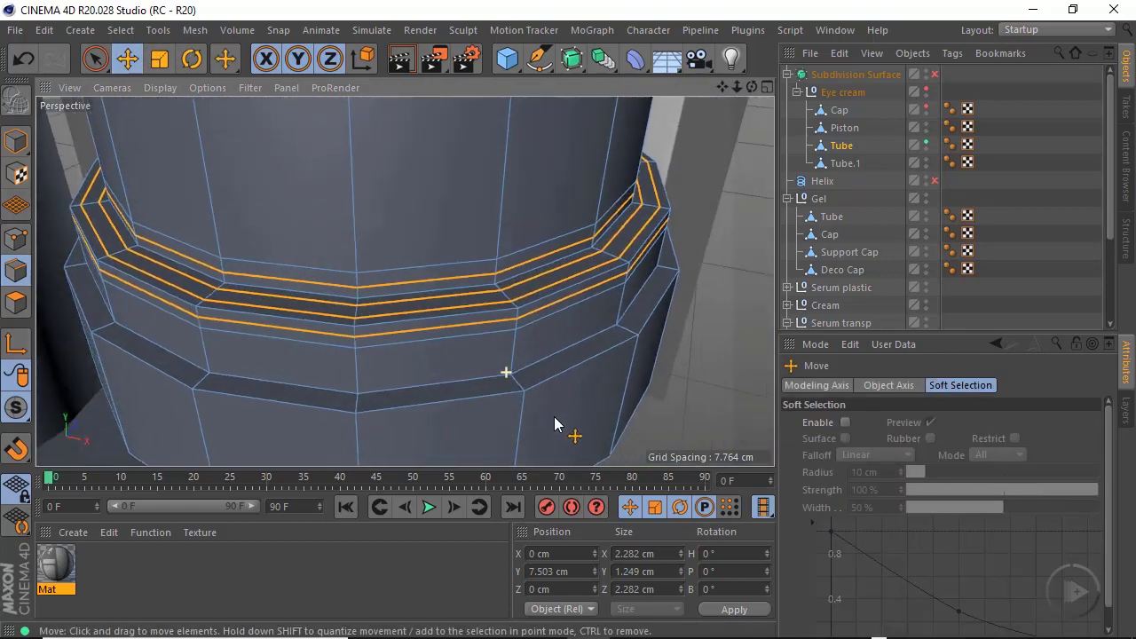
double_click(494, 400)
double_click(508, 396, "shift")
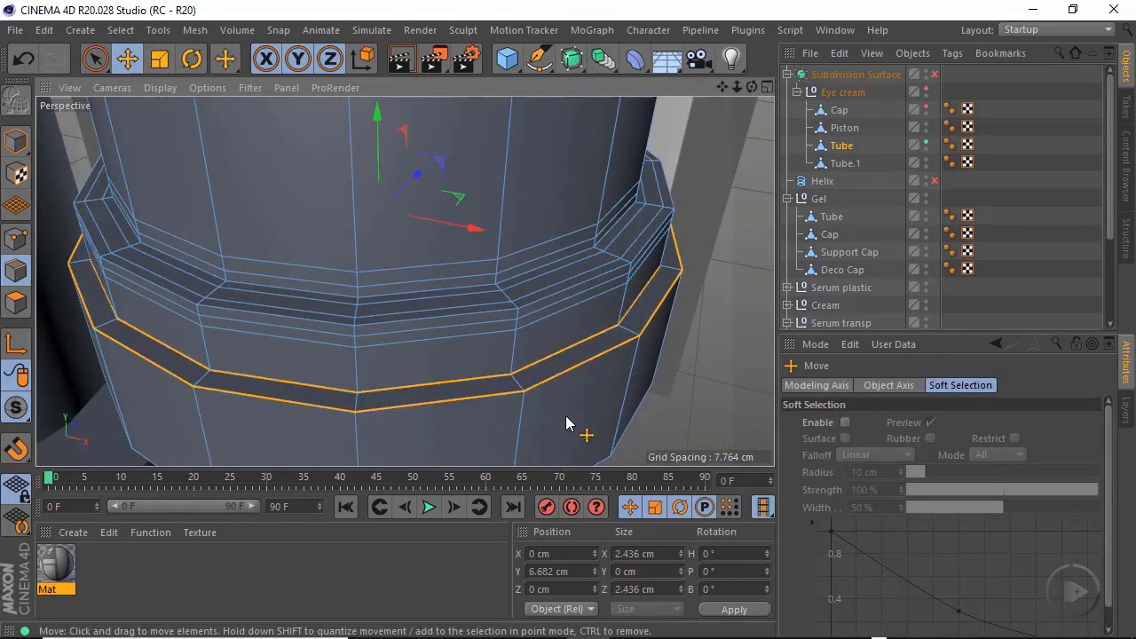
mouse_move(525, 414)
left_mouse_down("alt")
mouse_move(543, 379)
mouse_move(532, 423)
left_mouse_up("alt")
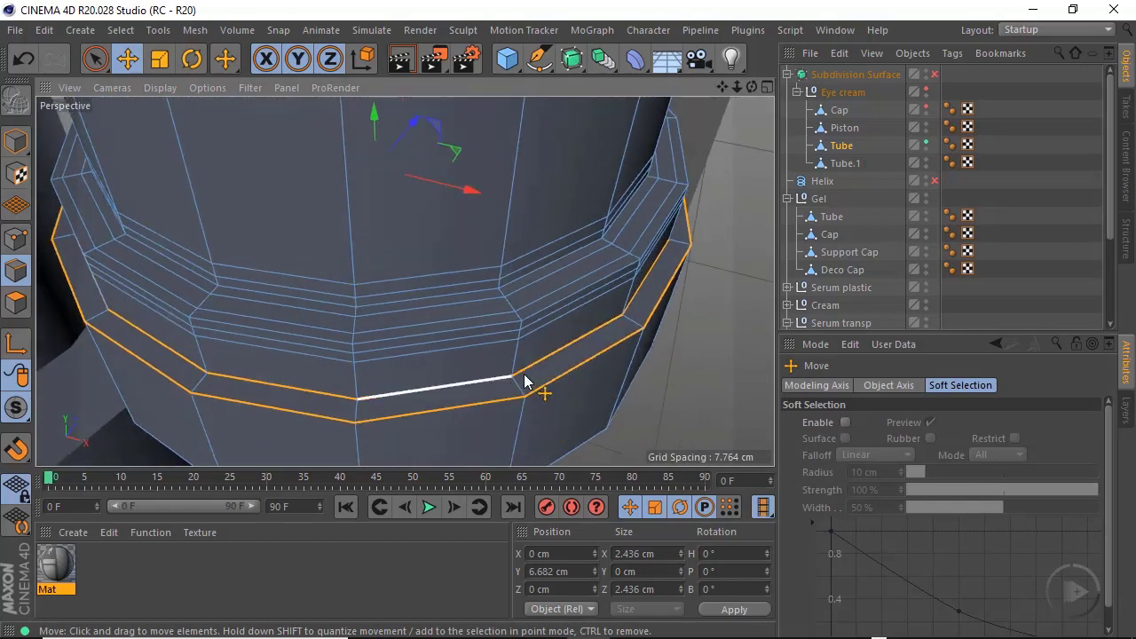
Bevel the lower collar ledge's edge loops in Chamfer mode with an offset of about 0.014 cm and inspect them up close
right_click(706, 306)
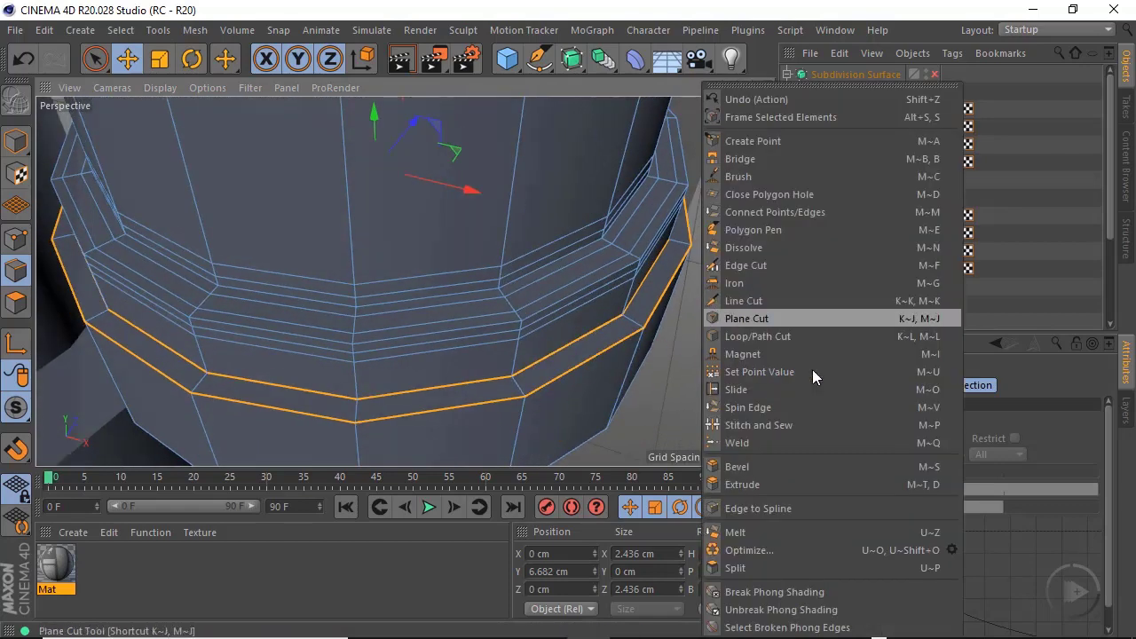
left_click(752, 467)
right_click_drag(580, 367, 629, 360, "alt")
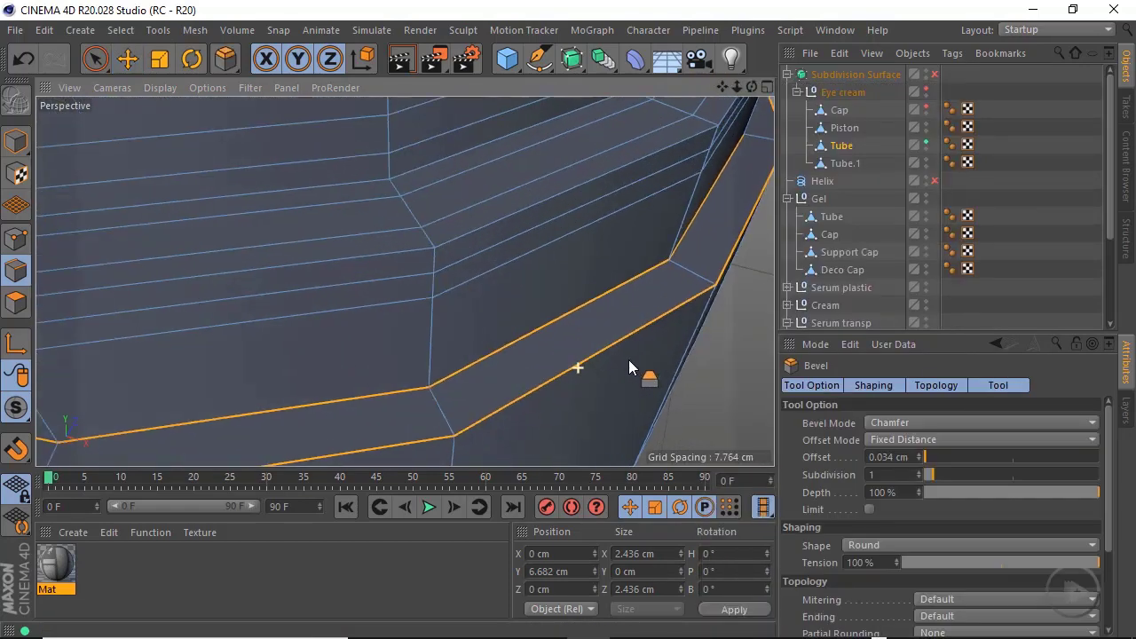
left_click_drag(623, 378, 668, 407)
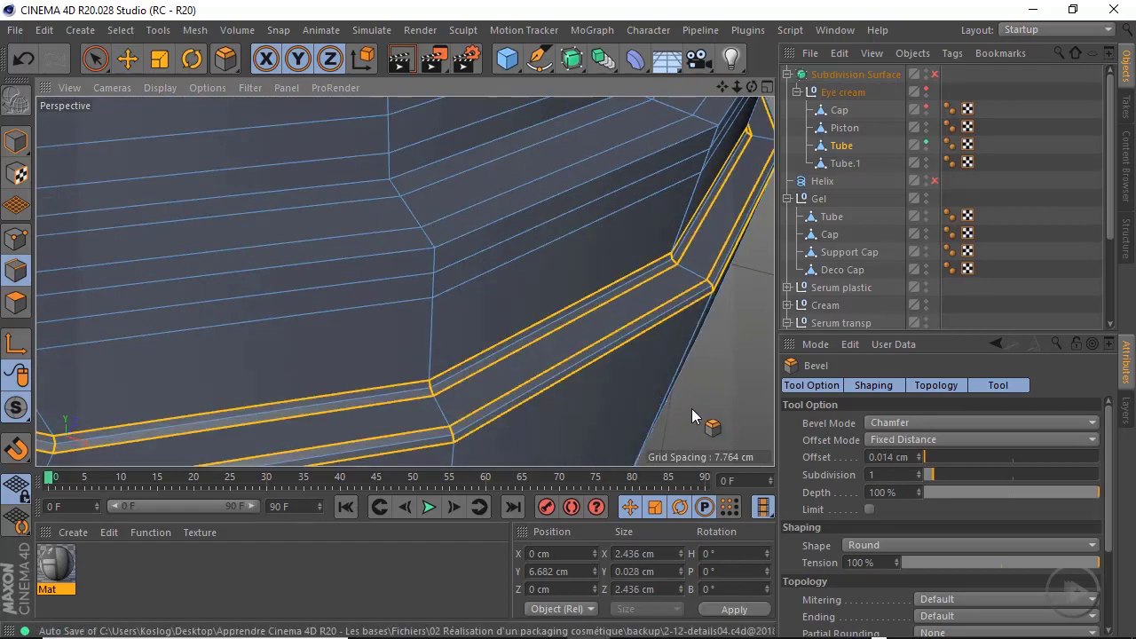
right_click_drag(613, 377, 515, 413, "alt")
left_click_drag(515, 413, 523, 325, "alt")
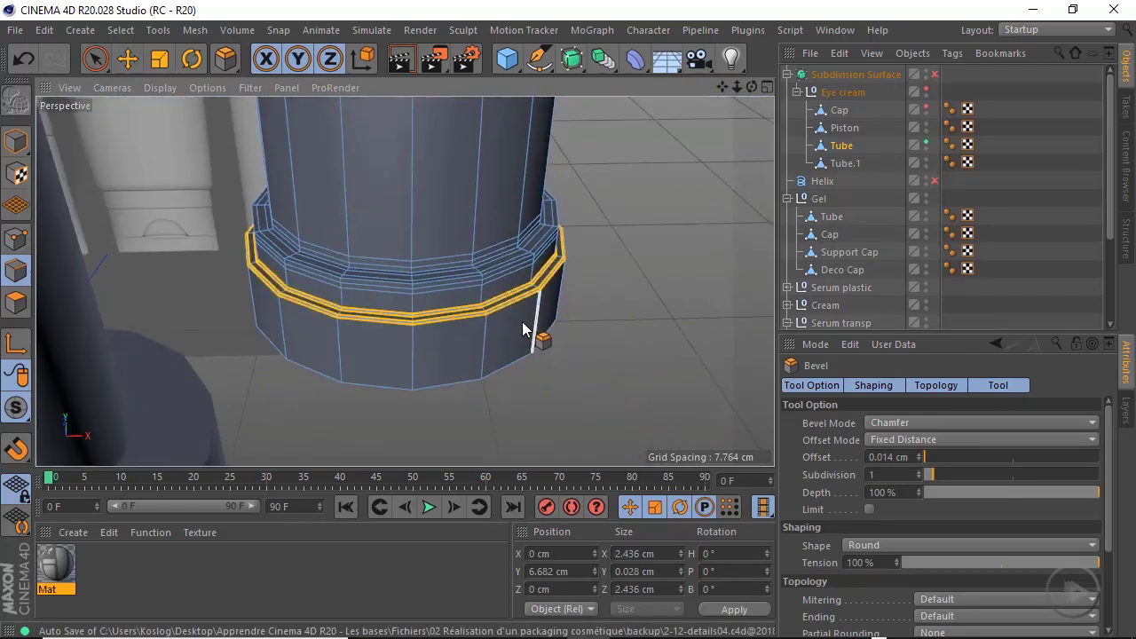
right_click_drag(533, 309, 591, 316, "alt")
right_click_drag(512, 274, 593, 279, "alt")
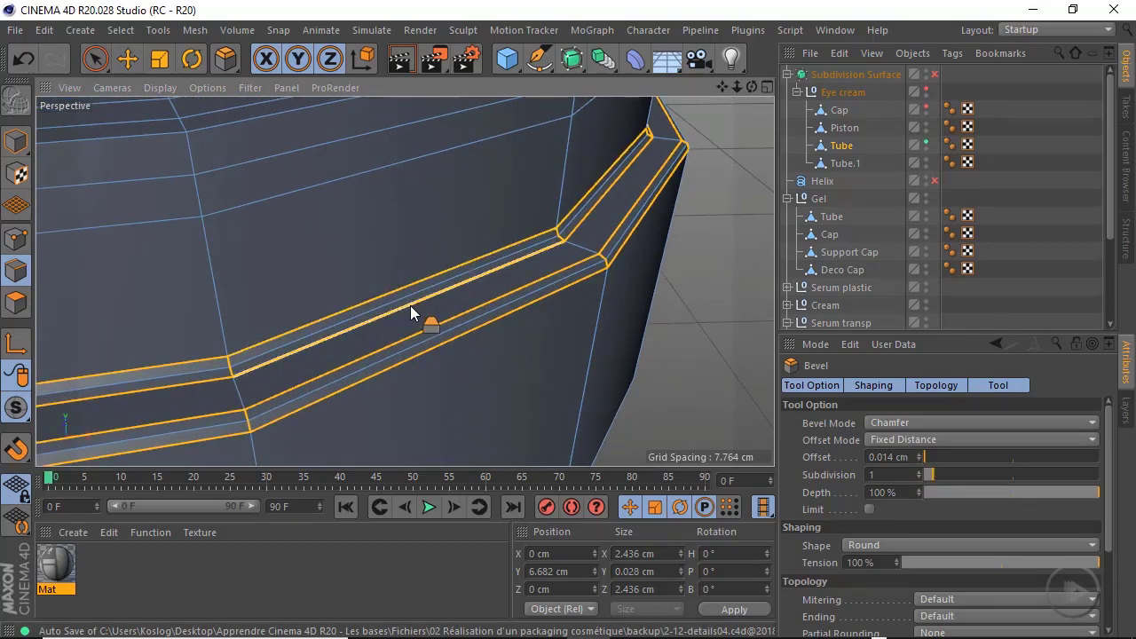
left_click_drag(410, 305, 337, 293, "alt")
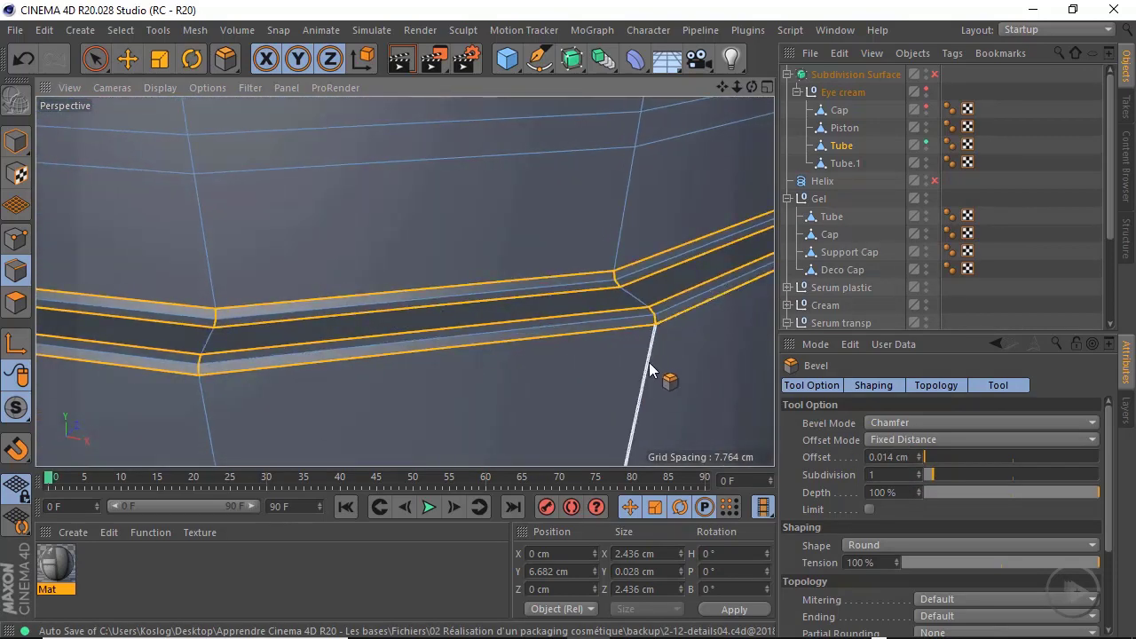
Add loop cuts just below the beveled lower collar ledge and just above it, the upper one at about 24%
right_click(619, 378)
left_click(683, 338)
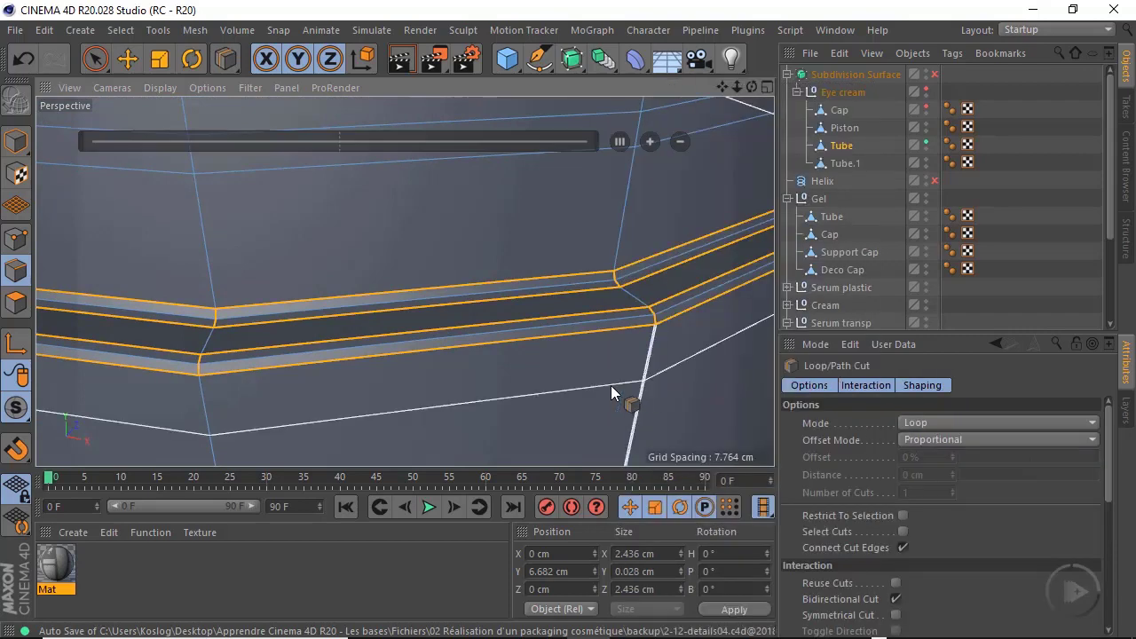
left_click(658, 346)
left_click_drag(680, 369, 588, 253, "alt")
left_click(587, 252)
left_click_drag(596, 378, 510, 349, "alt")
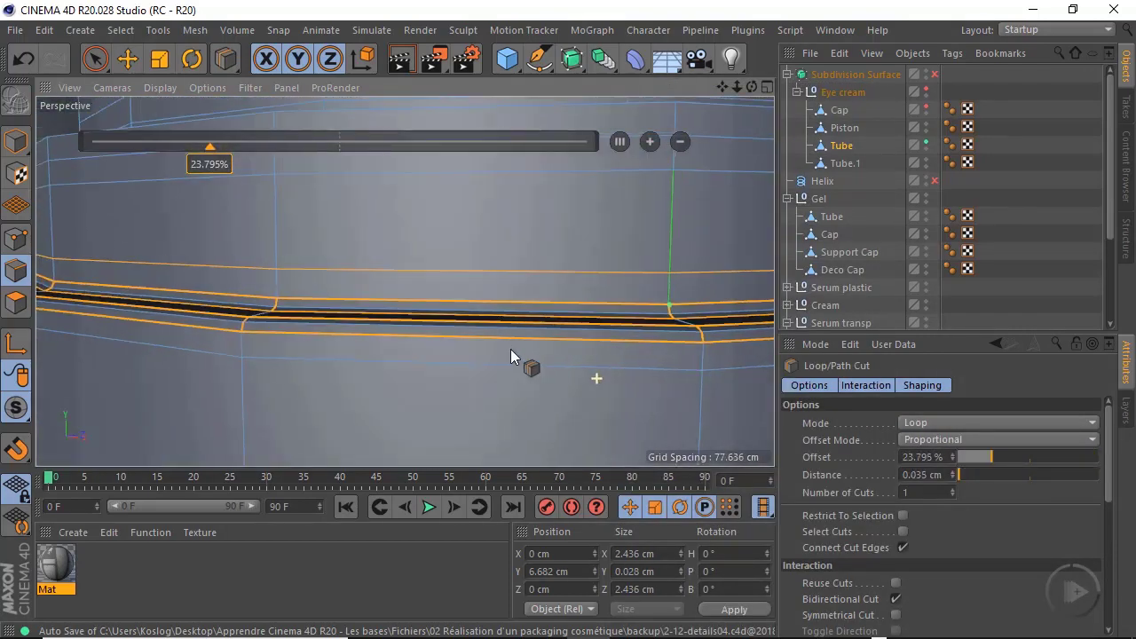
Examine the Tube's bottom opening and the lower collar's outer side from below
right_click_drag(620, 356, 515, 367, "alt")
middle_click_drag(639, 353, 577, 198, "alt")
left_click_drag(563, 337, 599, 274, "alt")
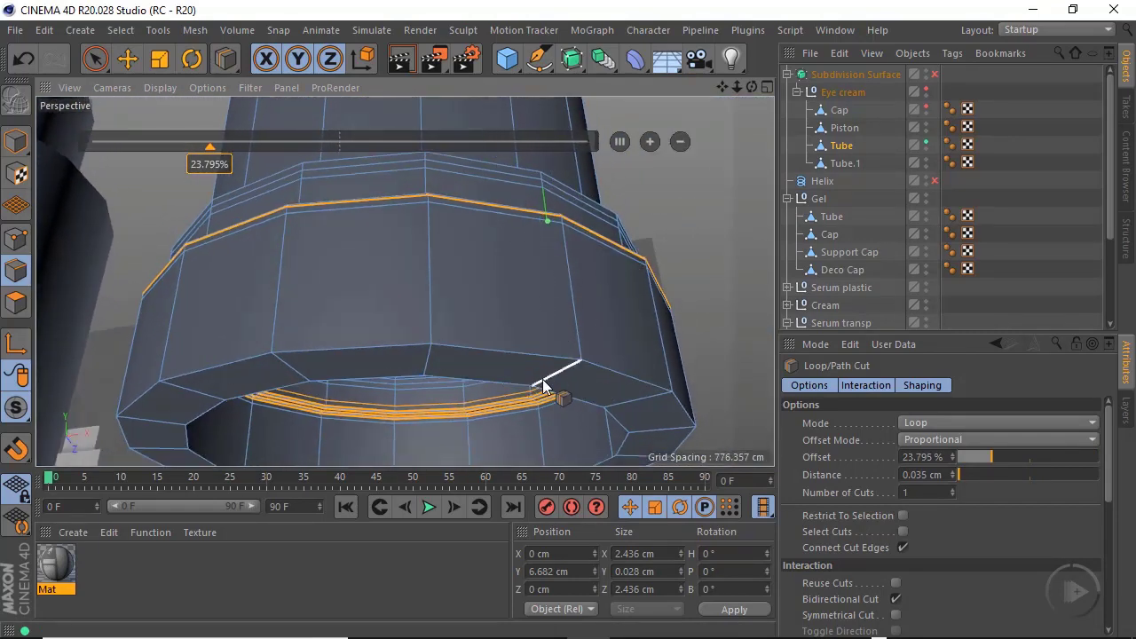
left_click_drag(573, 359, 617, 301, "alt")
left_click_drag(573, 260, 344, 383, "alt")
right_click_drag(345, 382, 447, 259, "alt")
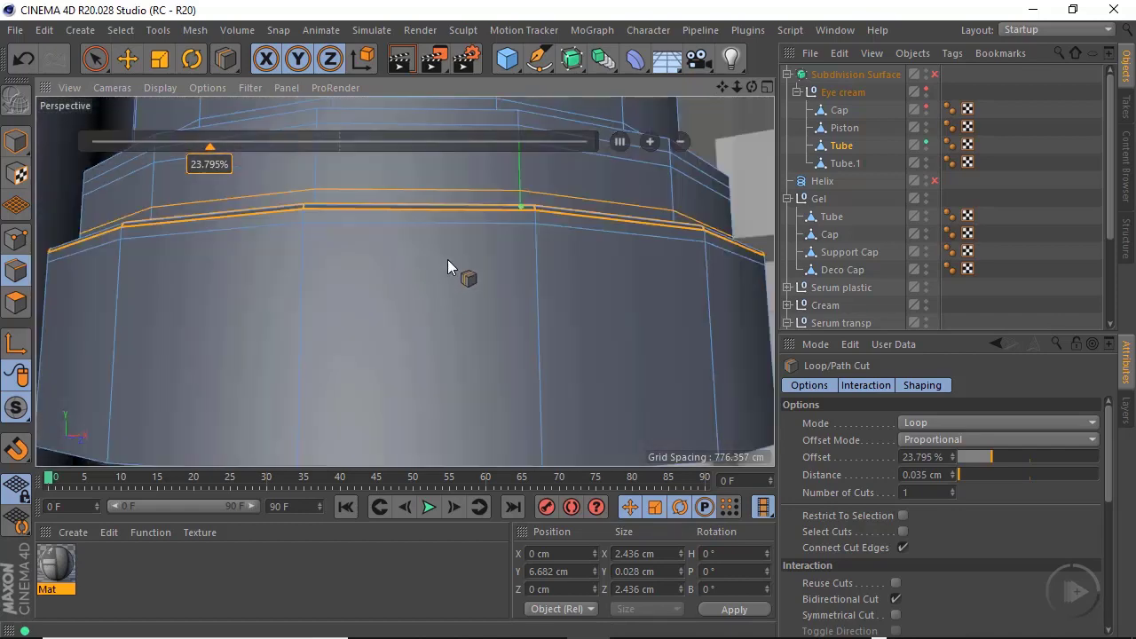
Select the outer edge loop around the Tube's bottom opening with the Move tool
left_click_drag(509, 264, 497, 336, "alt")
middle_click_drag(529, 415, 521, 334, "alt")
left_click_drag(521, 333, 520, 246, "alt")
right_click_drag(520, 246, 561, 255, "alt")
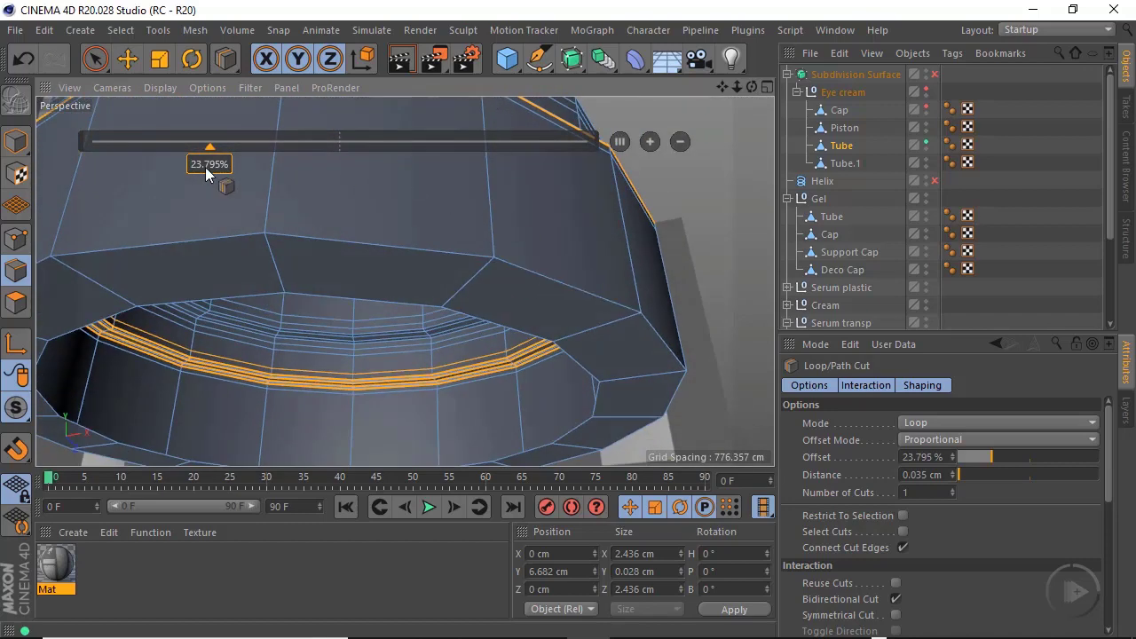
left_click(130, 63)
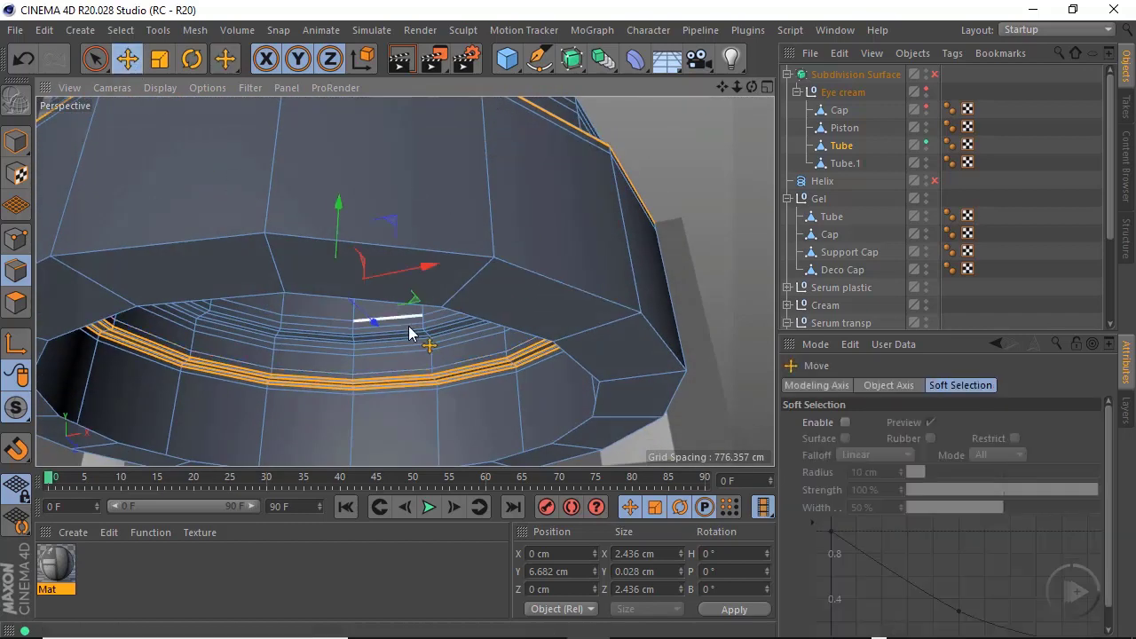
double_click(528, 271)
left_click_drag(489, 284, 533, 358, "alt")
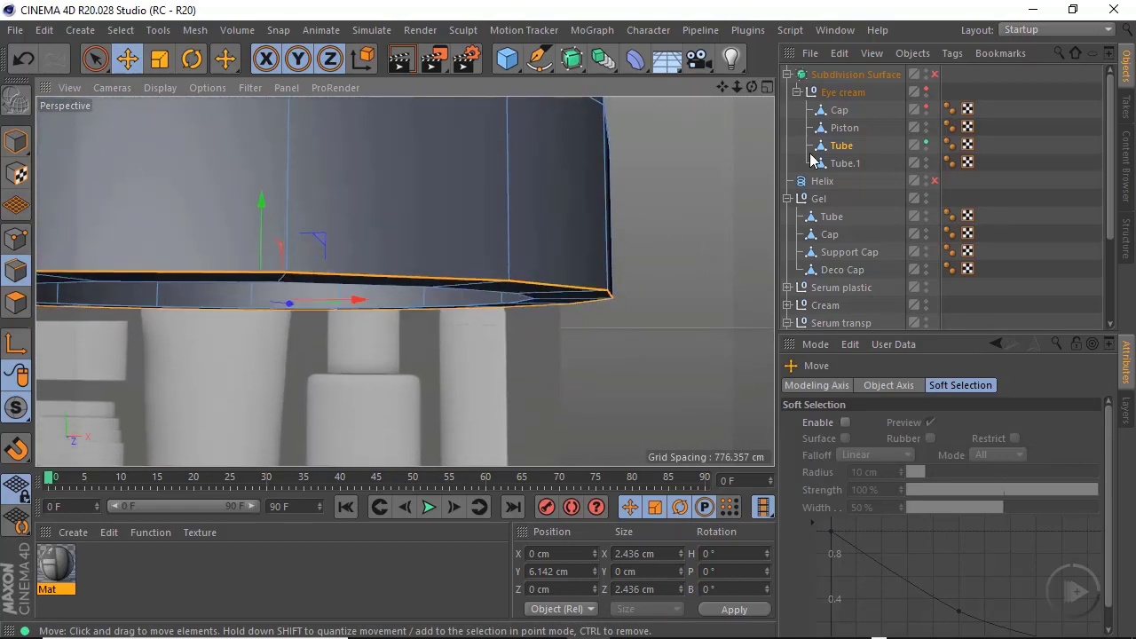
Bevel the Tube's outer bottom edge loop by about 0.047 cm, switch the bevel mode to Solid, and open the offset for editing
right_click(880, 138)
left_click(731, 467)
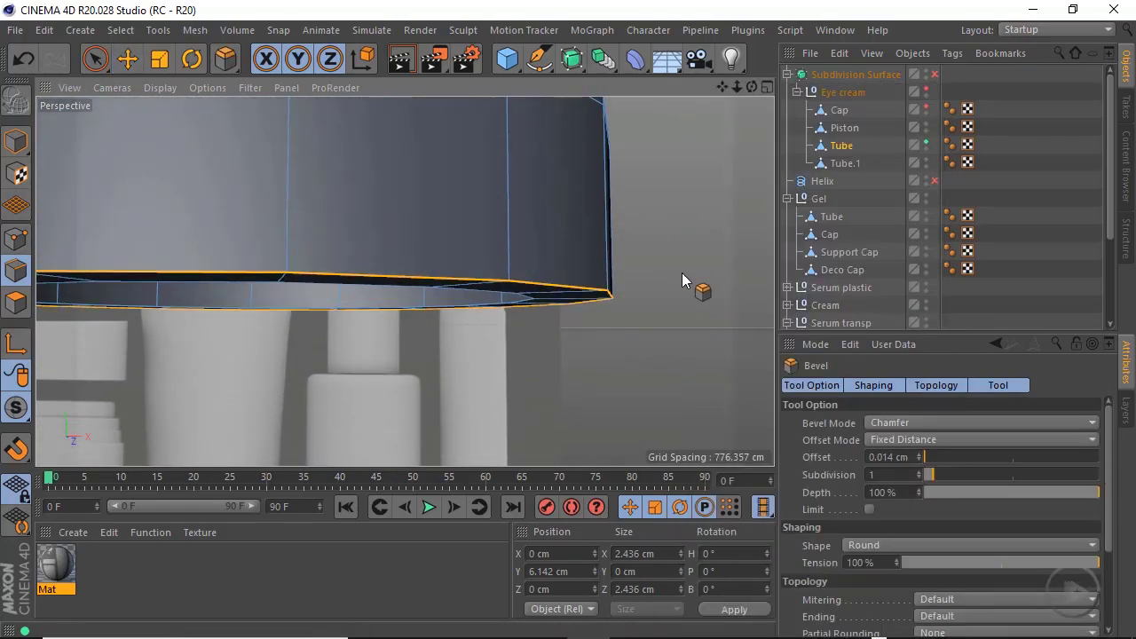
left_click_drag(638, 291, 681, 290)
left_click(900, 423)
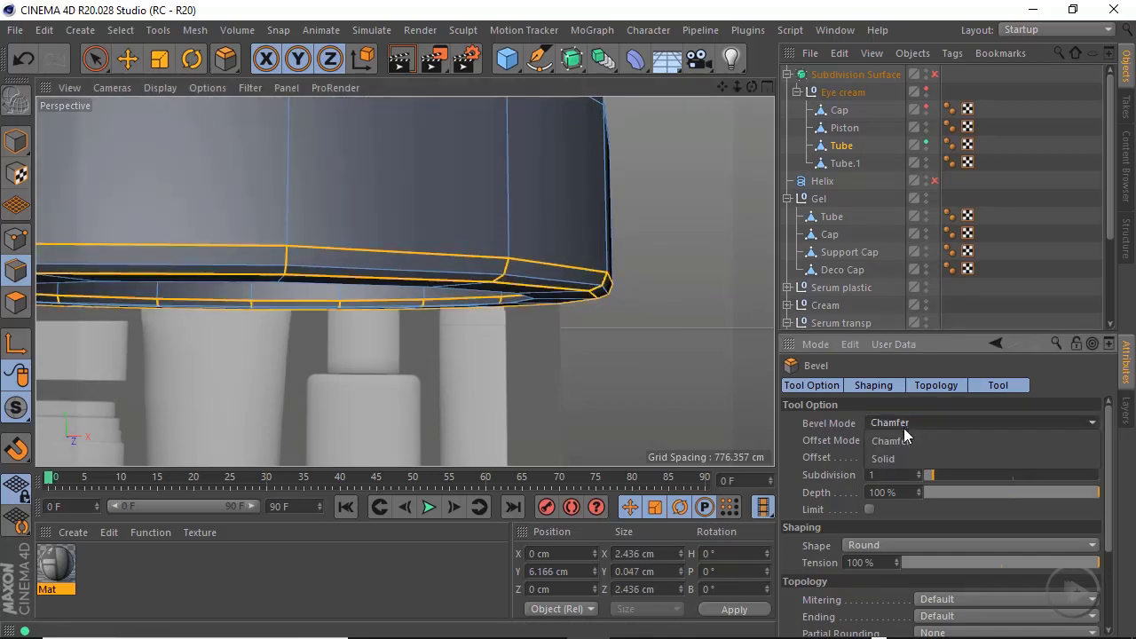
left_click(906, 458)
mouse_move(587, 286)
left_mouse_down("alt")
mouse_move(596, 234)
mouse_move(596, 271)
left_mouse_up("alt")
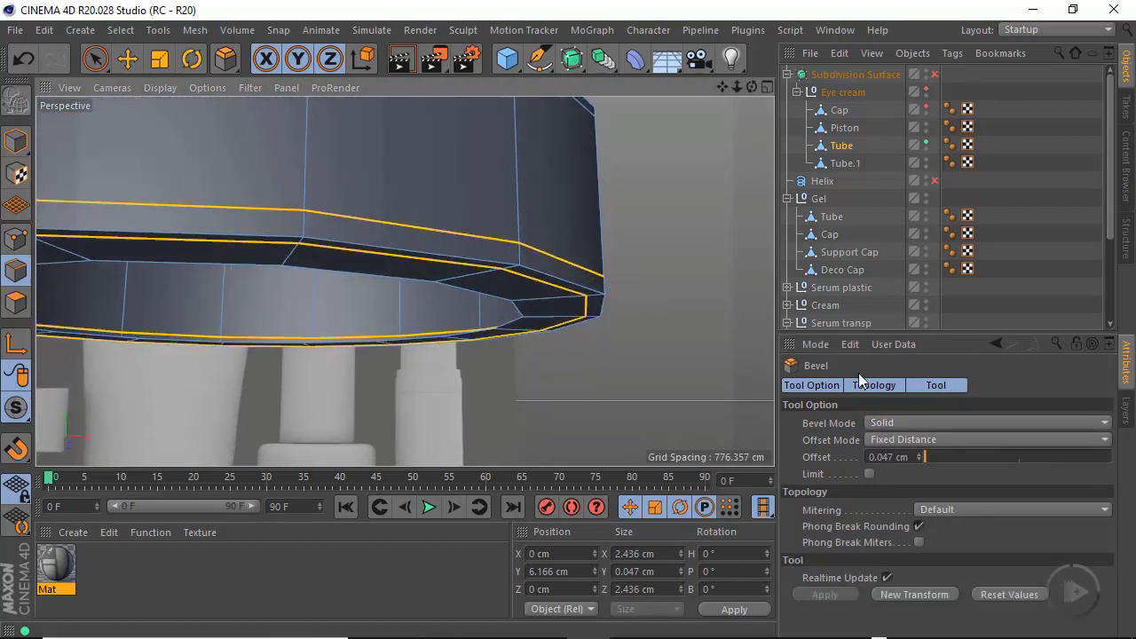
double_click(898, 457)
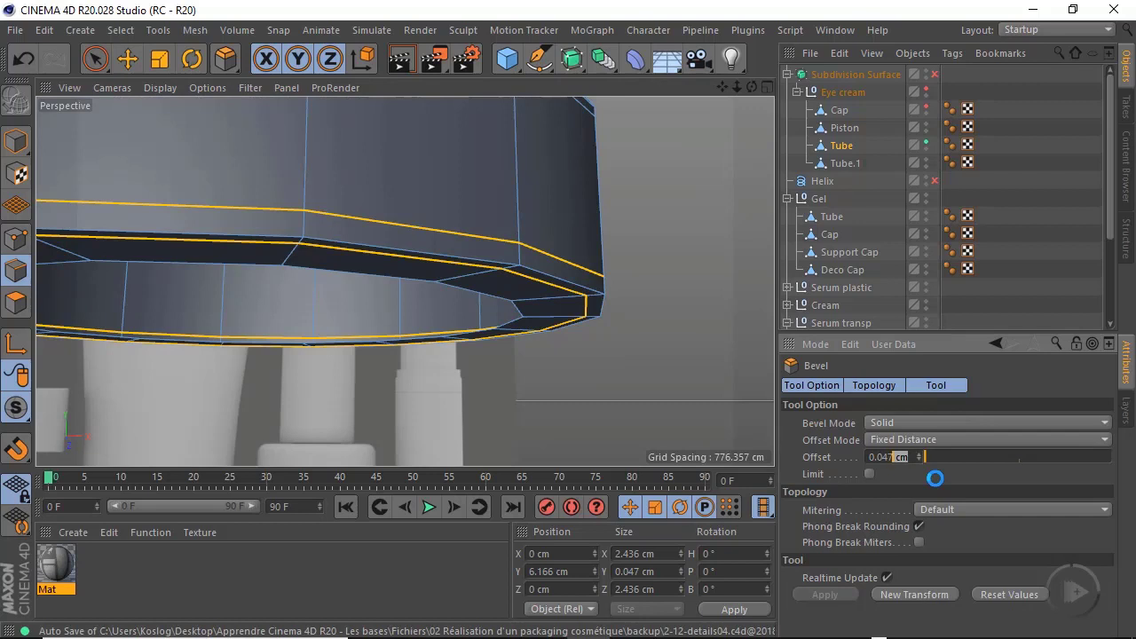
Set the bevel offset of the Tube's lower outer rim to 0.04 cm
key("BackSpace")
key("BackSpace")
key("Return")
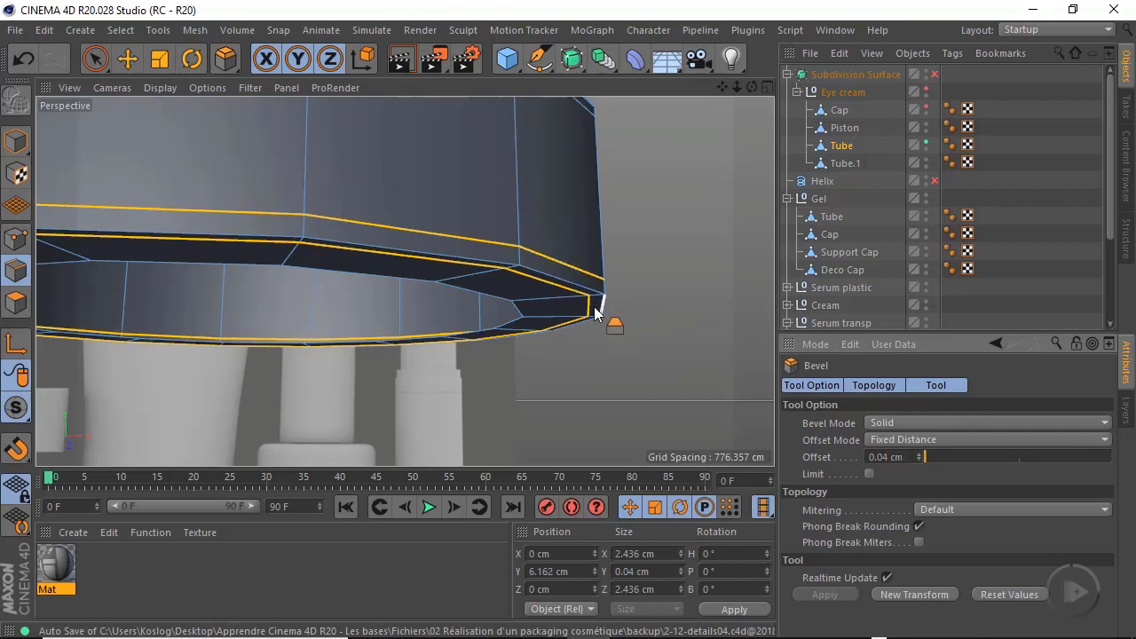
Add a loop cut around the Tube's outer wall just above the bevelled lower rim, at 86.912 % offset
left_click_drag(559, 299, 634, 395, "alt")
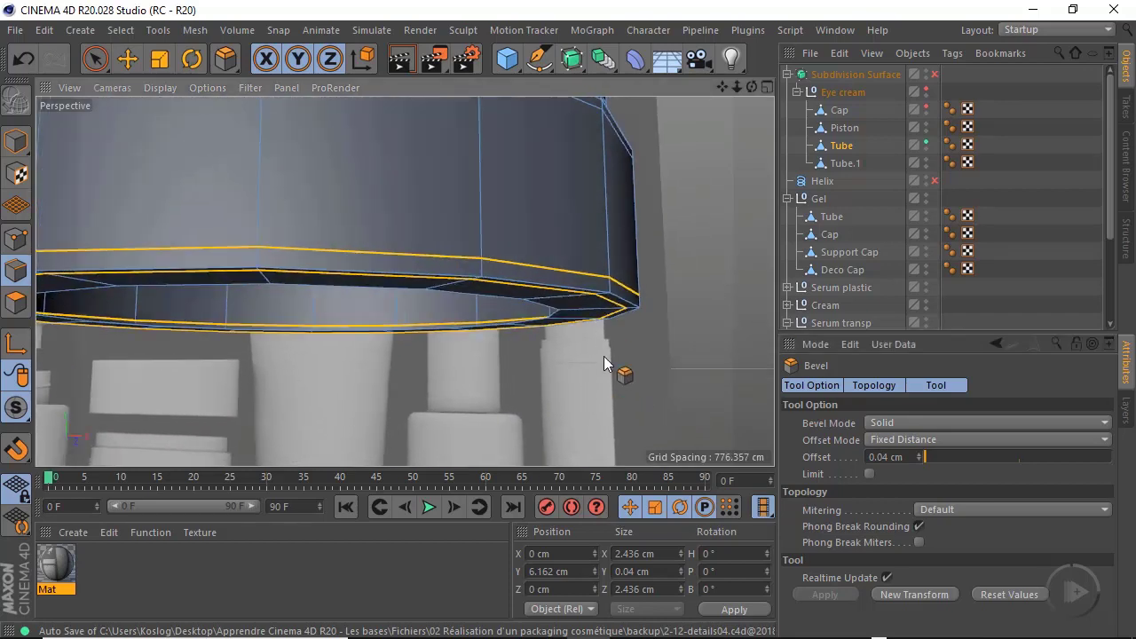
left_click_drag(604, 356, 643, 248, "alt")
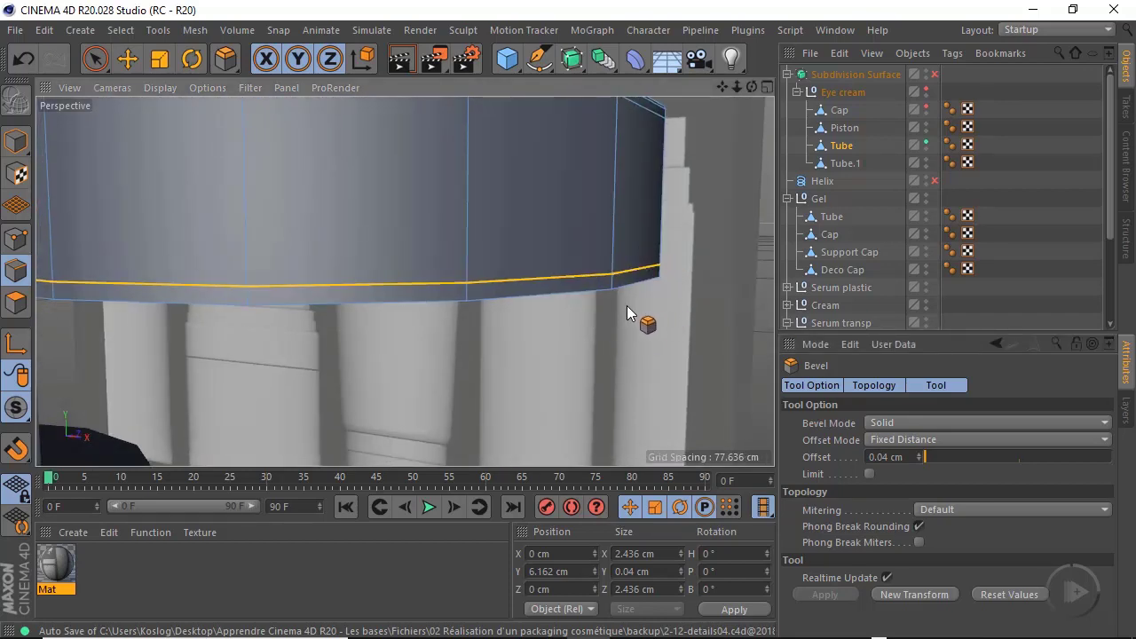
left_click_drag(599, 284, 672, 348, "alt")
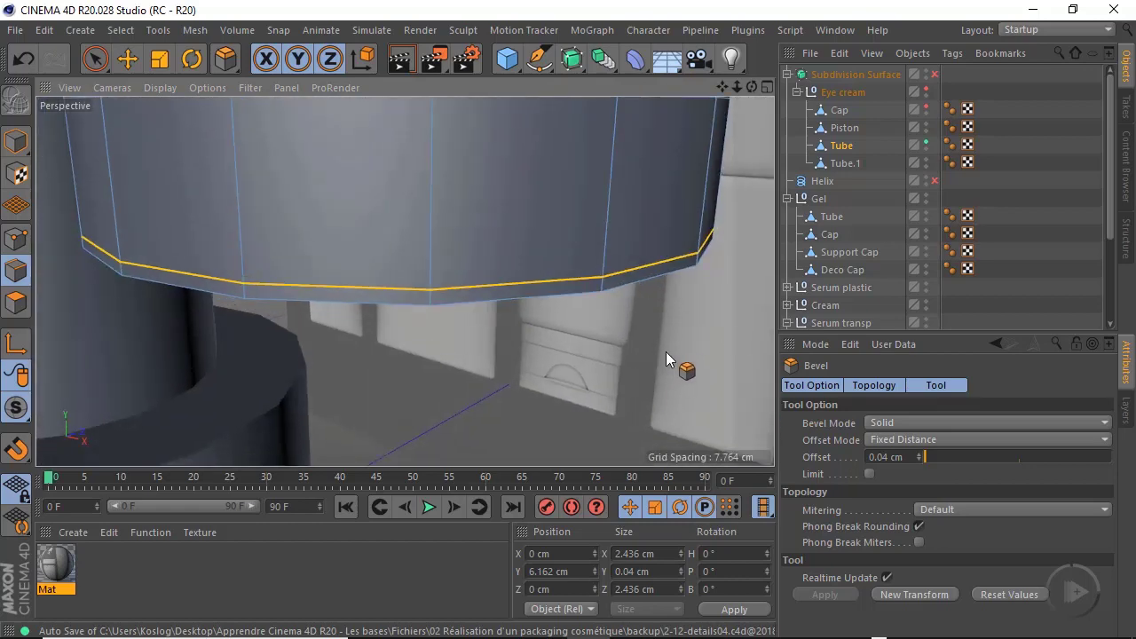
right_click(672, 353)
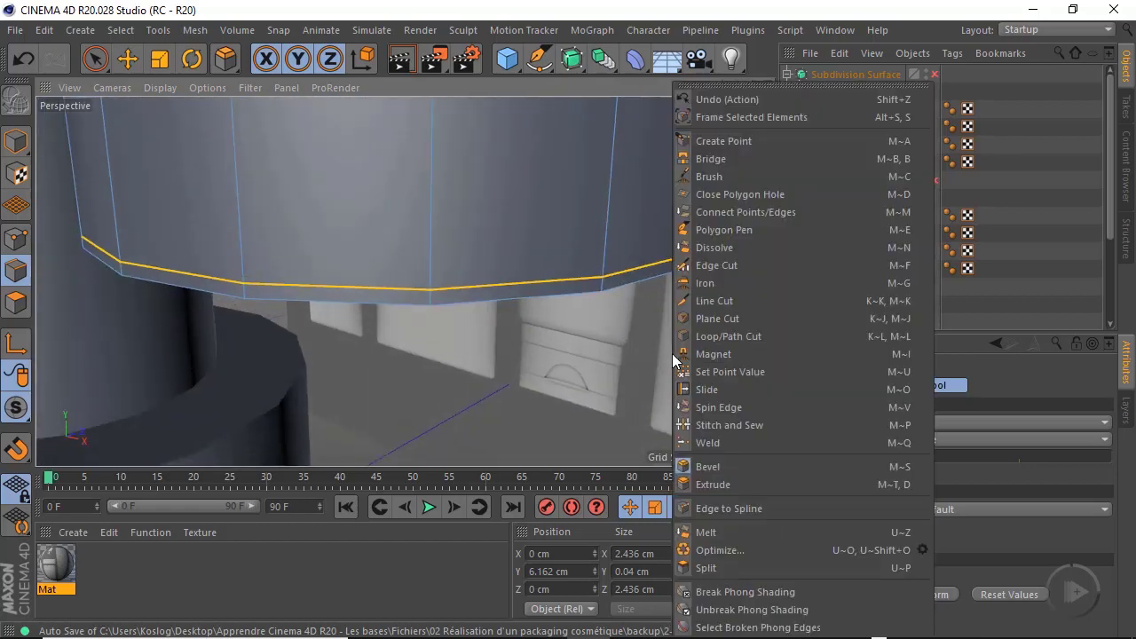
left_click(745, 339)
left_click(601, 254)
scroll(618, 266, "up", 3)
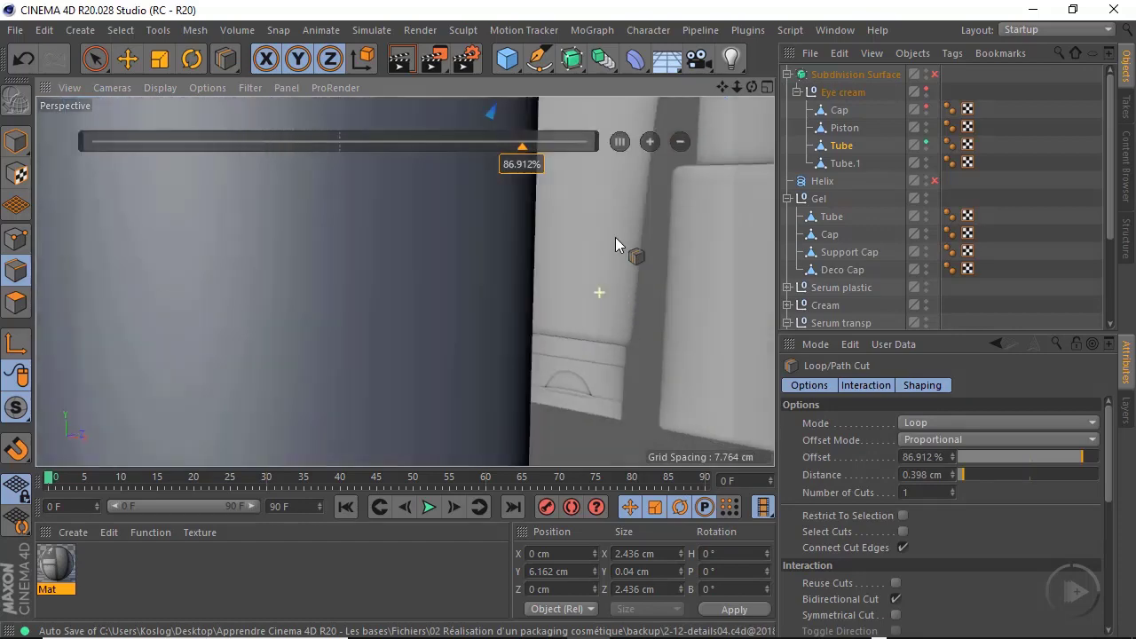
mouse_move(615, 238)
left_mouse_down("alt")
mouse_move(596, 246)
mouse_move(621, 242)
left_mouse_up("alt")
right_click_drag(591, 320, 549, 340, "alt")
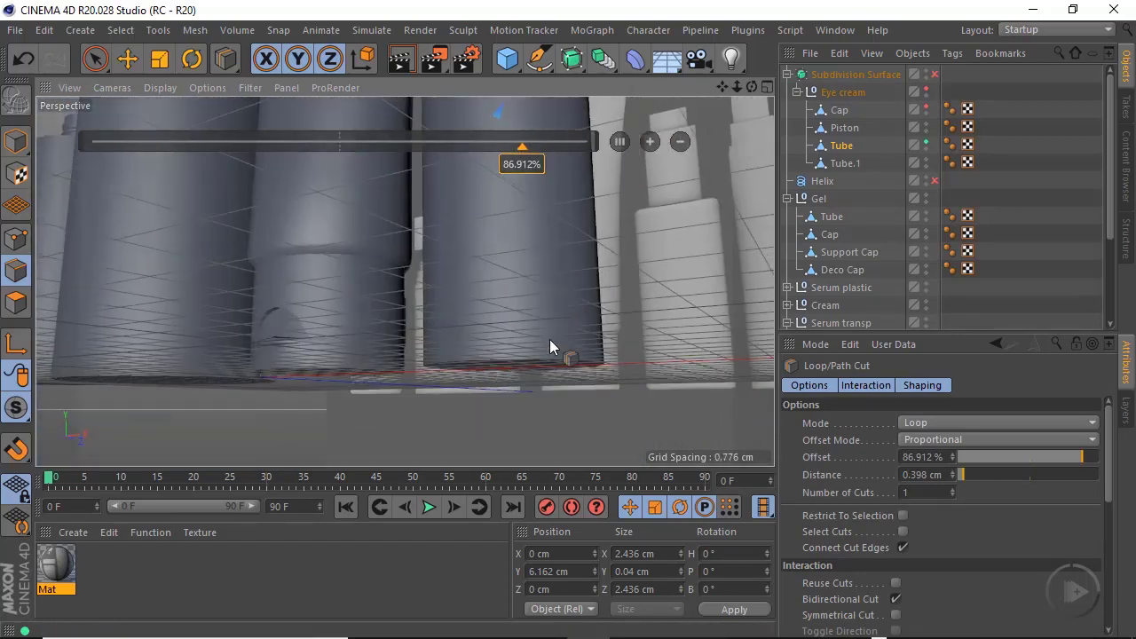
Add a second loop cut on the Tube's underside ring, inside the bevel, at 33.454 % offset
key("ctrl+shift+z")
left_click_drag(690, 203, 658, 261, "alt")
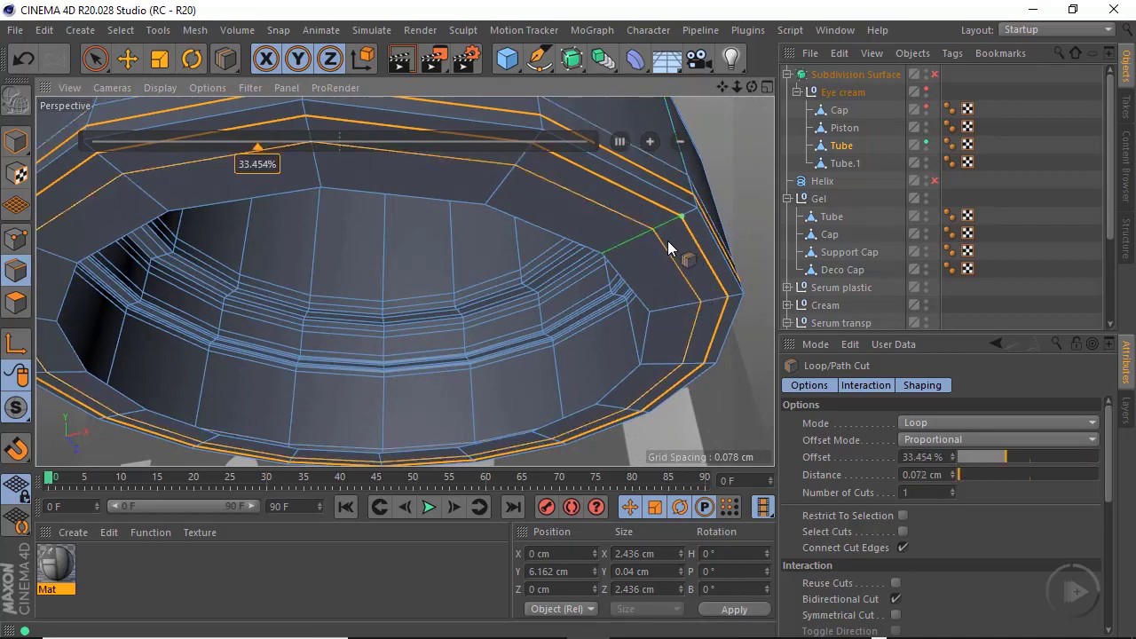
scroll(675, 249, "down", 2)
left_click_drag(681, 257, 704, 283, "alt")
right_click_drag(704, 284, 719, 329, "alt")
key("space")
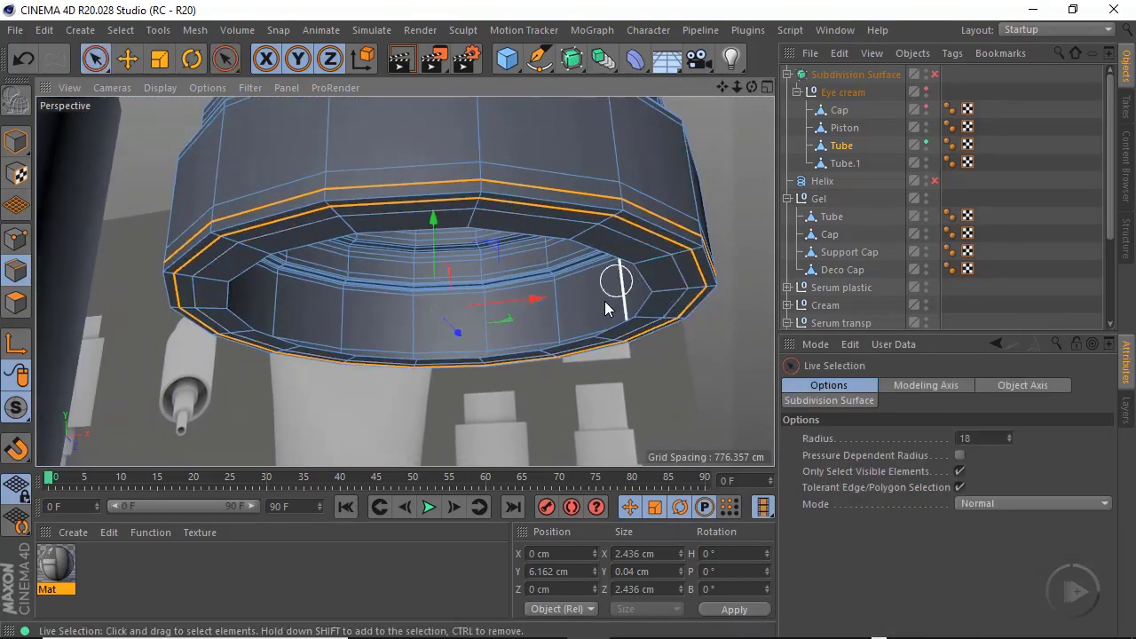
Enable the Subdivision Surface and inspect the Tube's smoothed lower rim in model mode
left_click_drag(605, 301, 653, 351, "alt")
right_click_drag(604, 314, 555, 340, "alt")
middle_click_drag(555, 340, 512, 289, "alt")
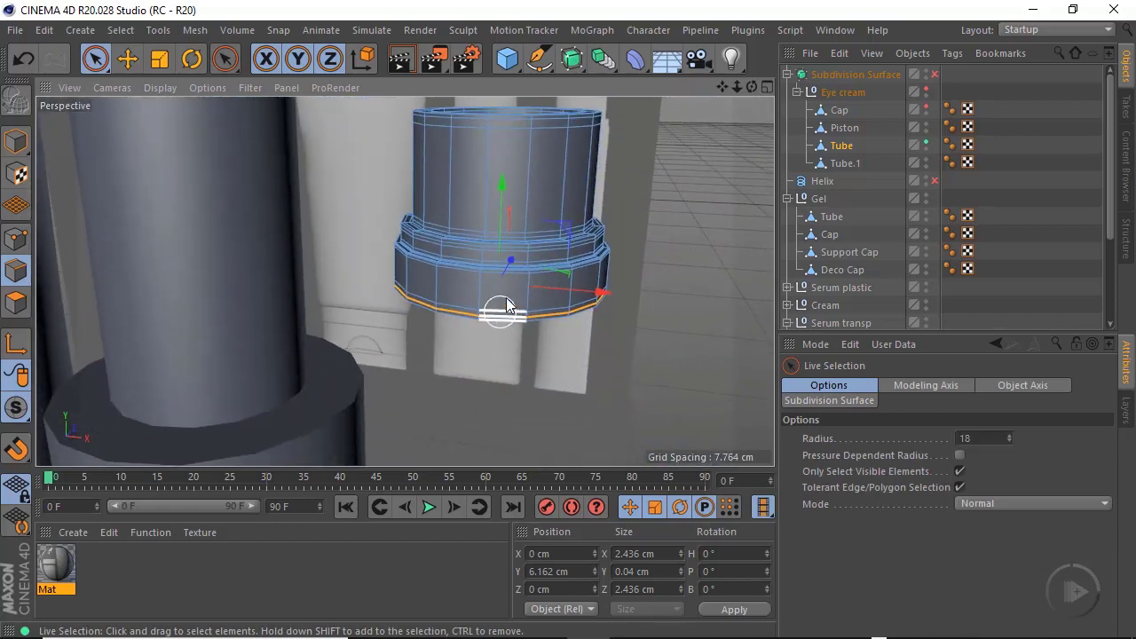
left_click_drag(500, 309, 515, 267, "alt")
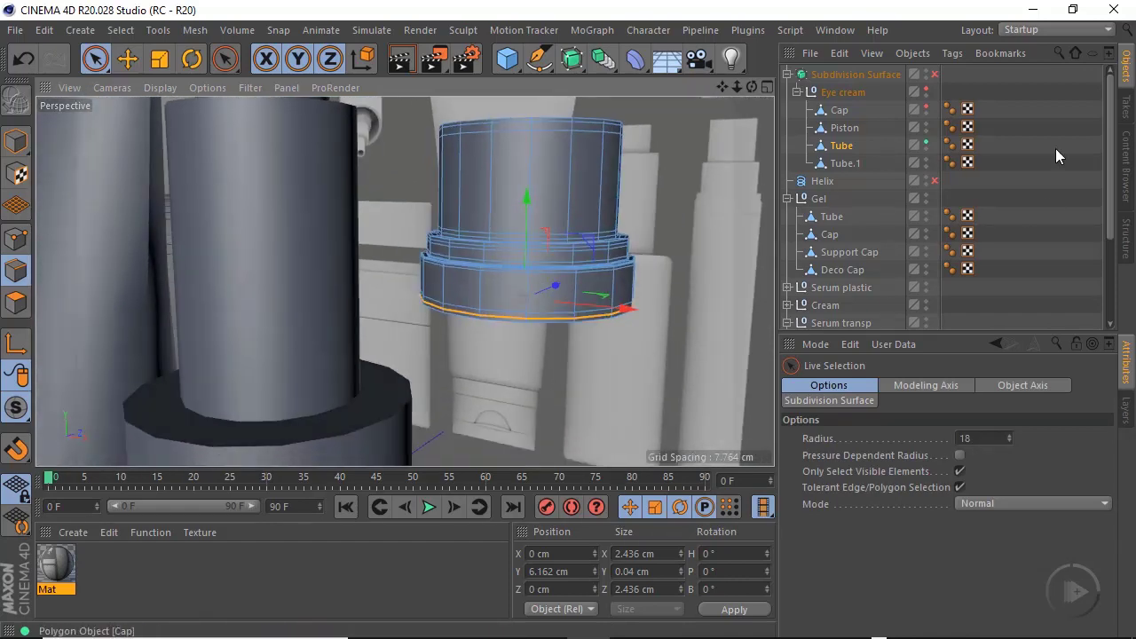
left_click(934, 73)
left_click(16, 142)
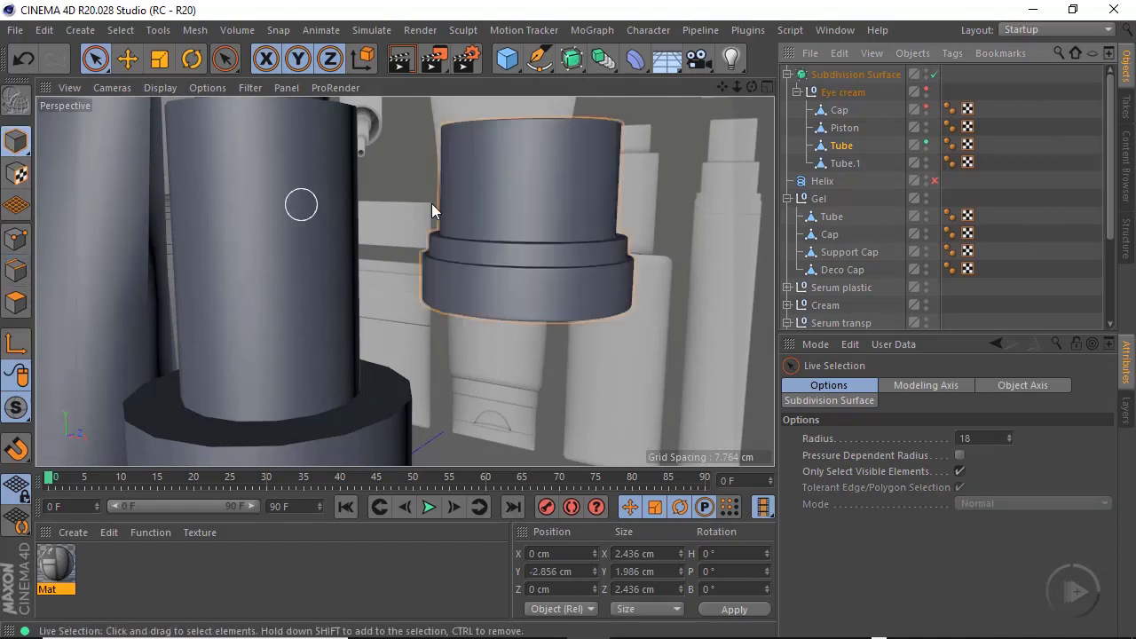
left_click_drag(559, 184, 578, 256, "alt")
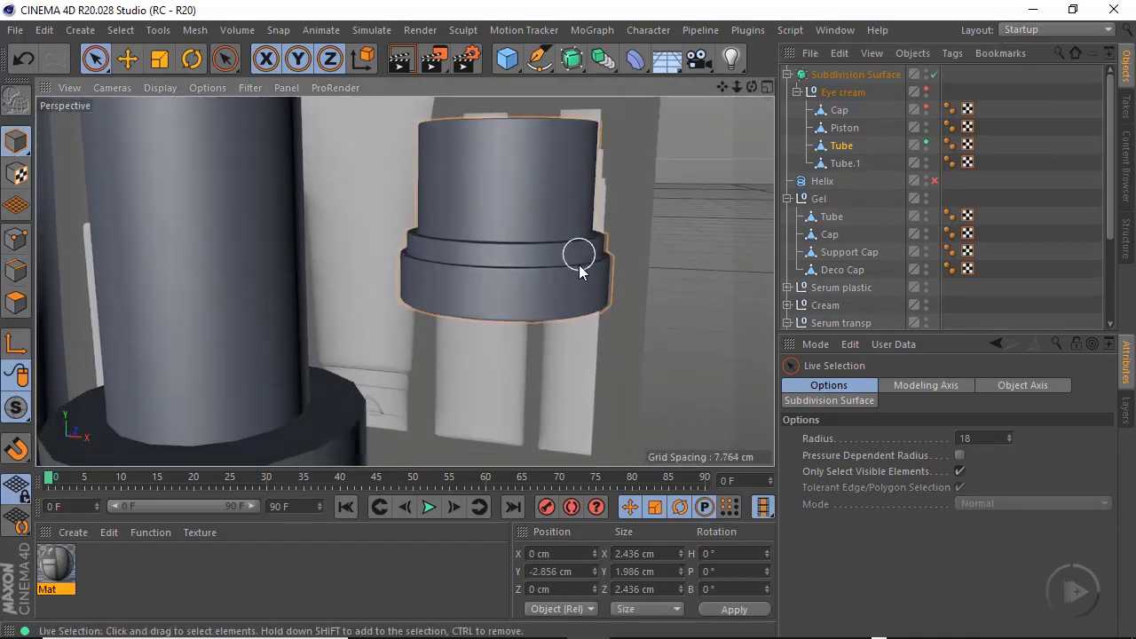
right_click_drag(578, 256, 669, 276, "alt")
left_click_drag(610, 269, 527, 284, "alt")
scroll(528, 284, "down", 5)
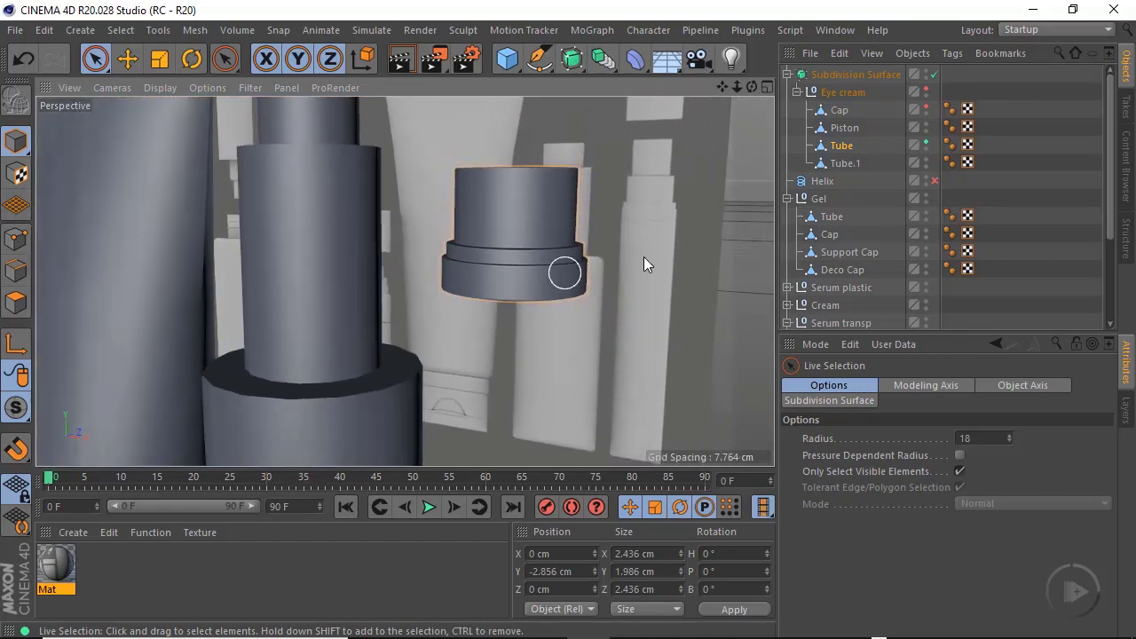
Select Tube.1, make it visible in the editor and hide Tube
left_click(845, 164)
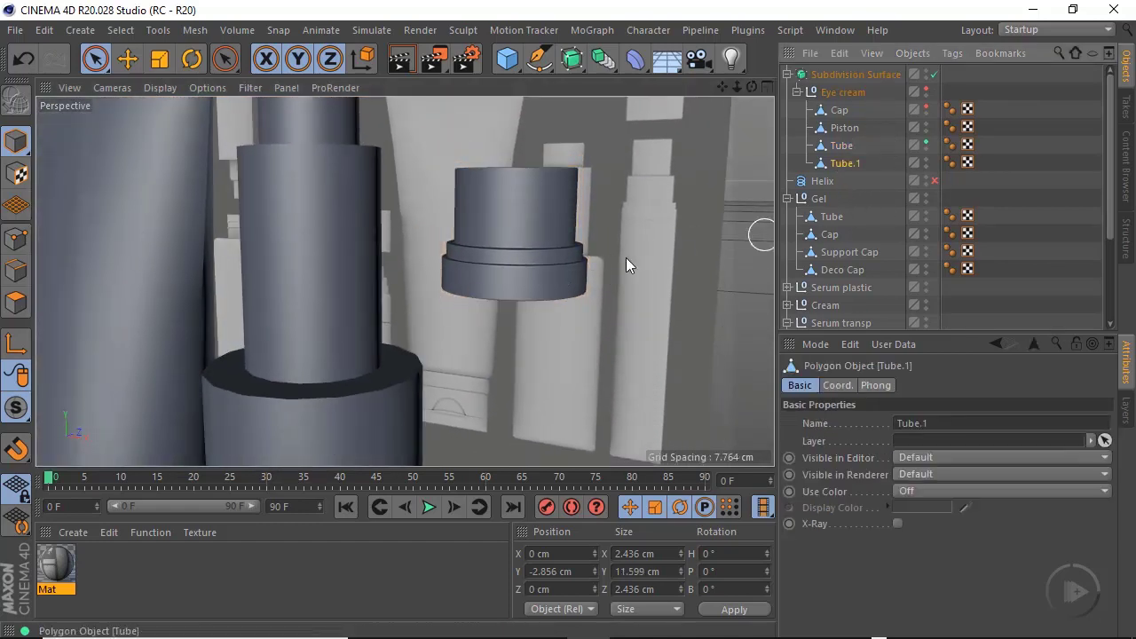
left_click(926, 160)
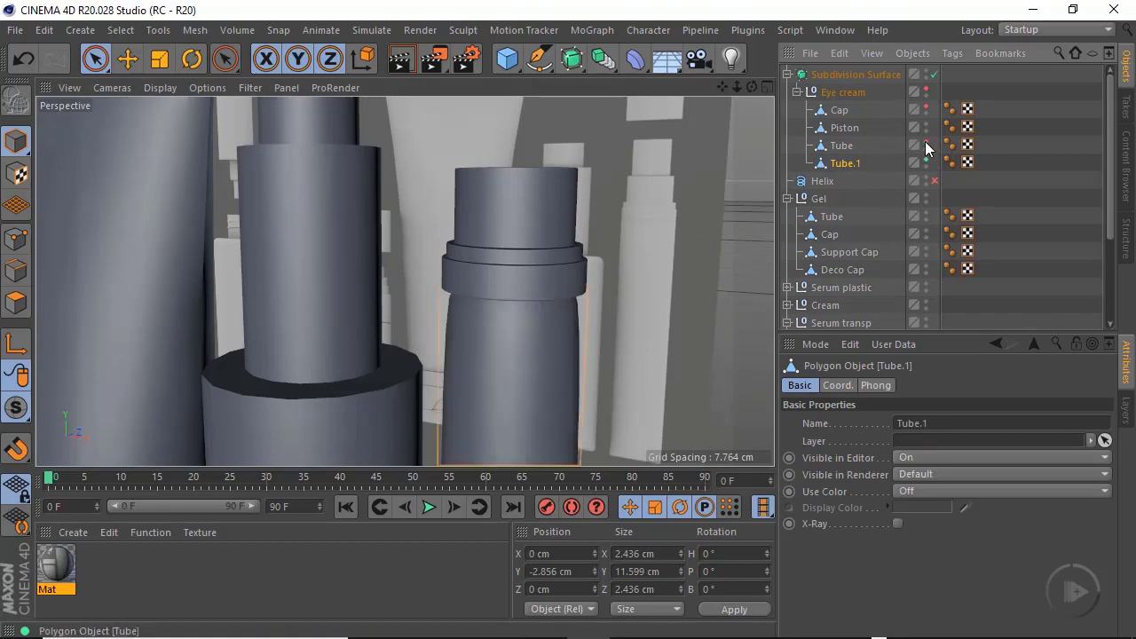
left_click(926, 142)
middle_click_drag(540, 345, 448, 279, "alt")
left_click_drag(447, 278, 435, 382, "alt")
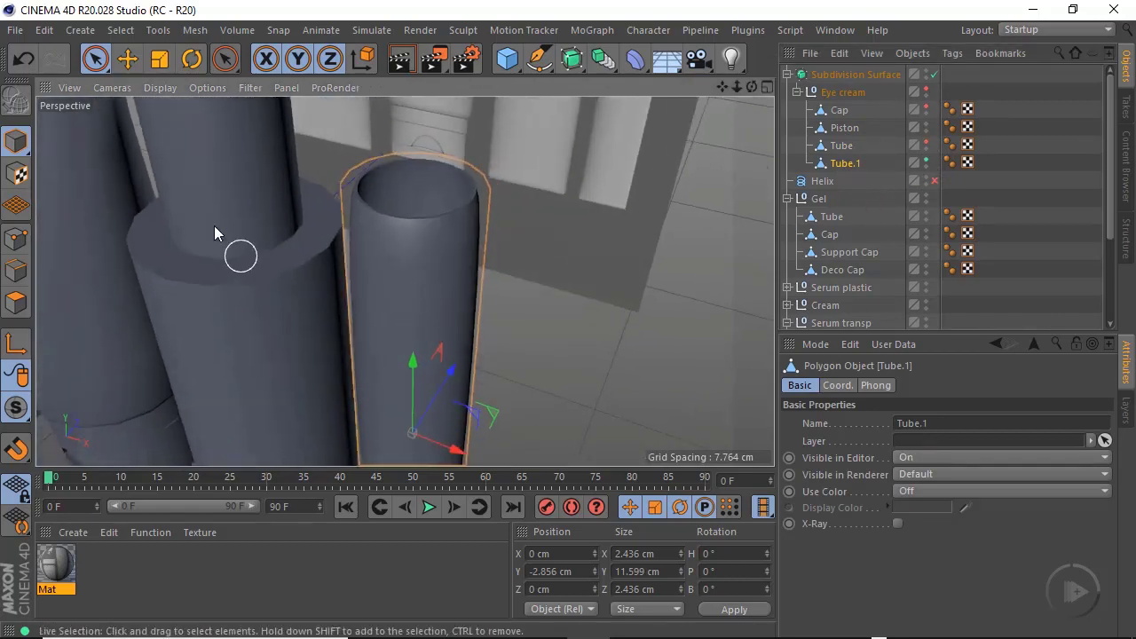
Disable the Subdivision Surface and select the outer edge loop of Tube.1's upper rim in edge mode
left_click(16, 269)
scroll(393, 207, "up", 3)
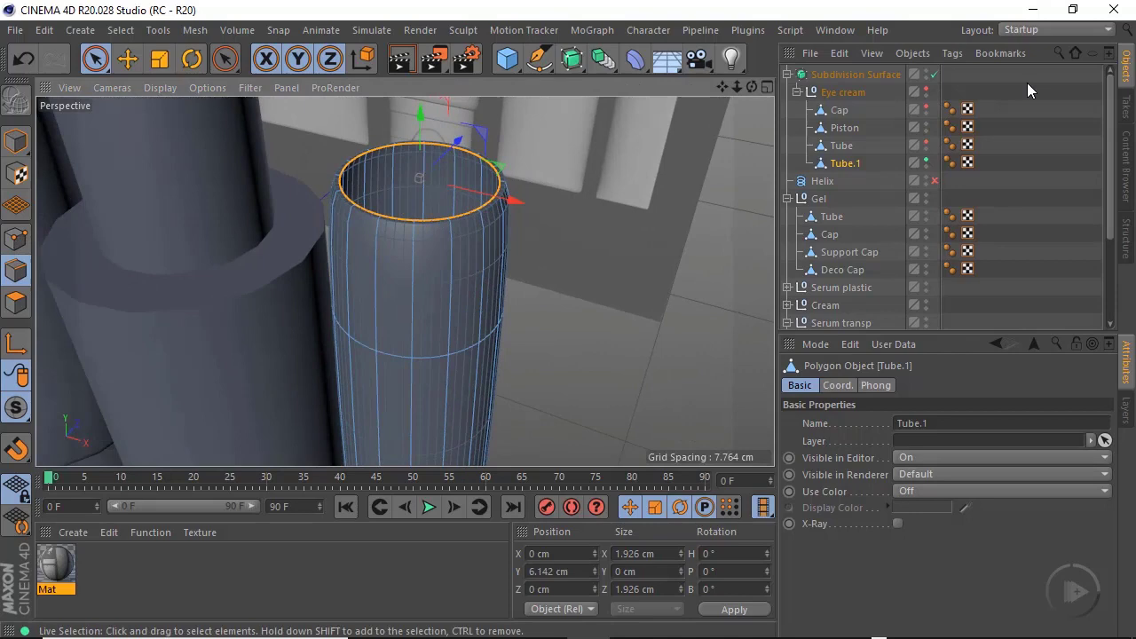
left_click(934, 75)
left_click_drag(394, 202, 499, 246, "alt")
left_click(127, 58)
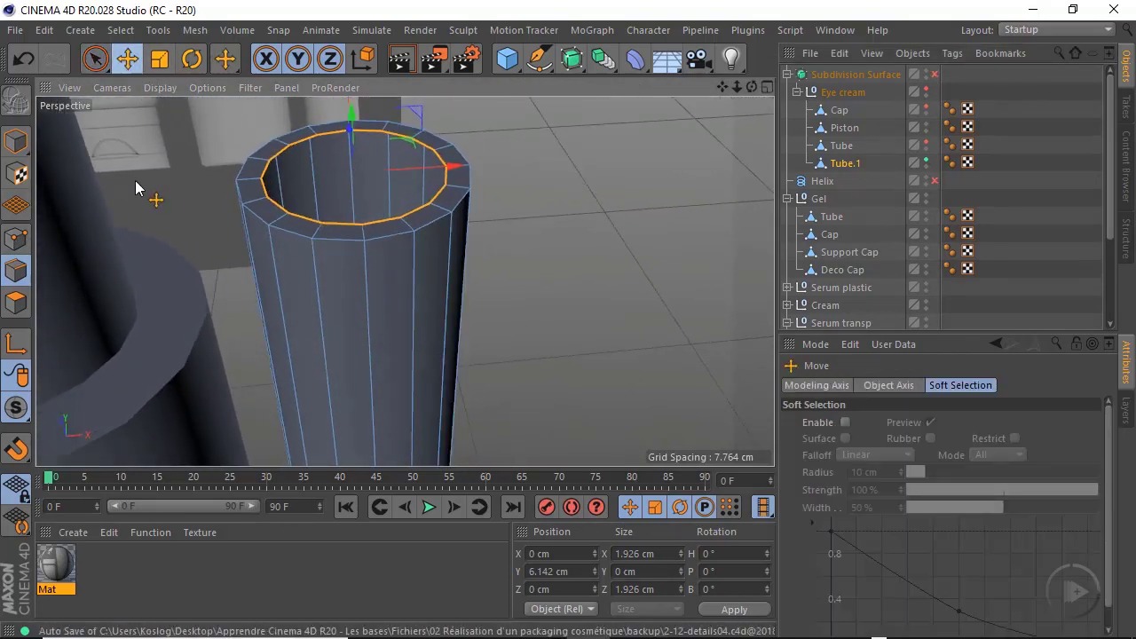
double_click(395, 236)
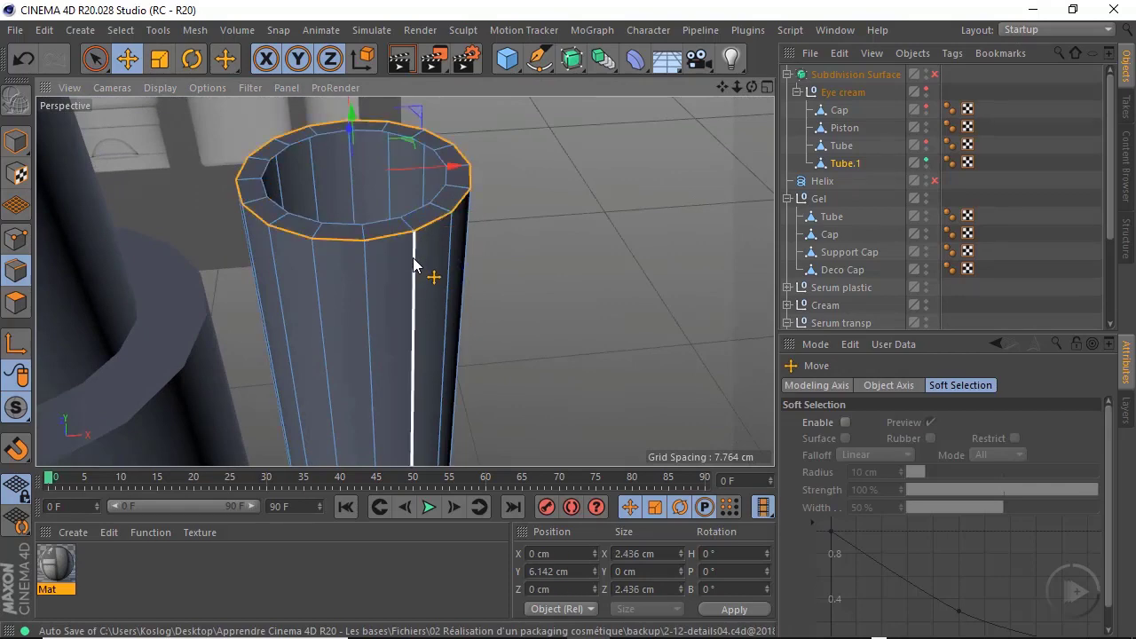
left_click_drag(452, 304, 519, 222, "alt")
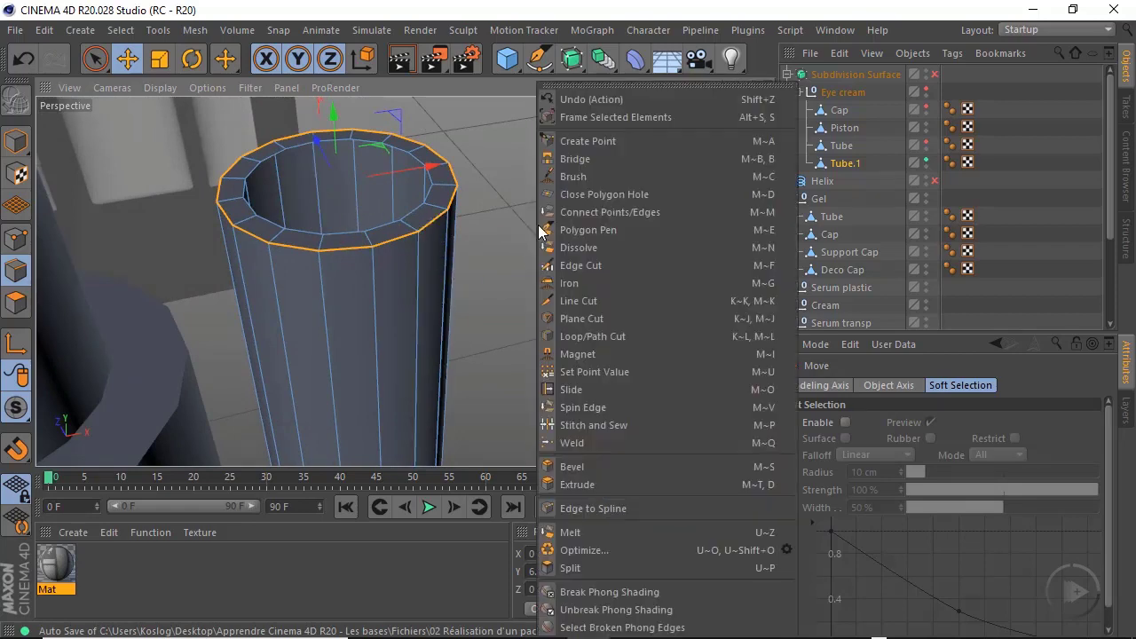
Bevel the selected upper rim edges of Tube.1 with a 0.04 cm offset
right_click(540, 258)
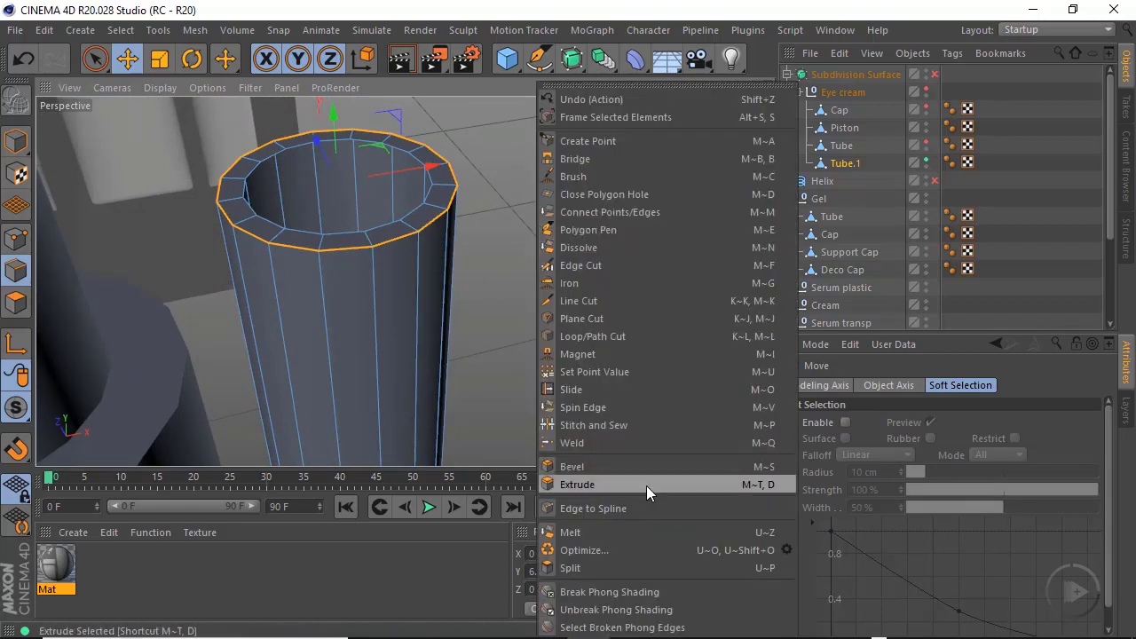
left_click(603, 467)
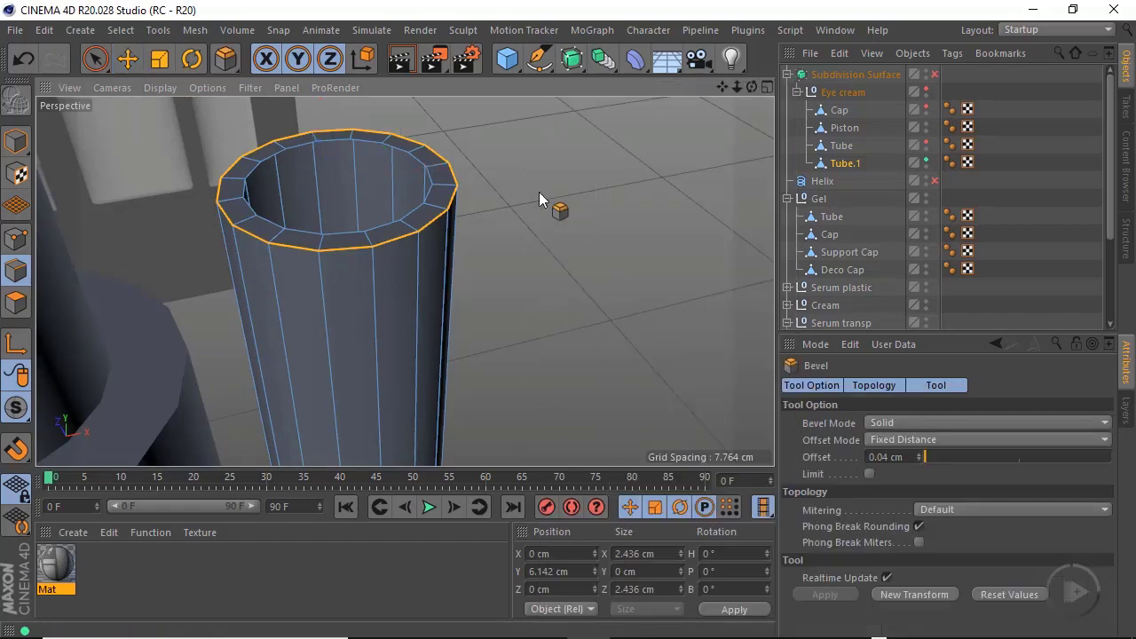
left_click_drag(501, 187, 580, 187)
left_click_drag(911, 458, 883, 460)
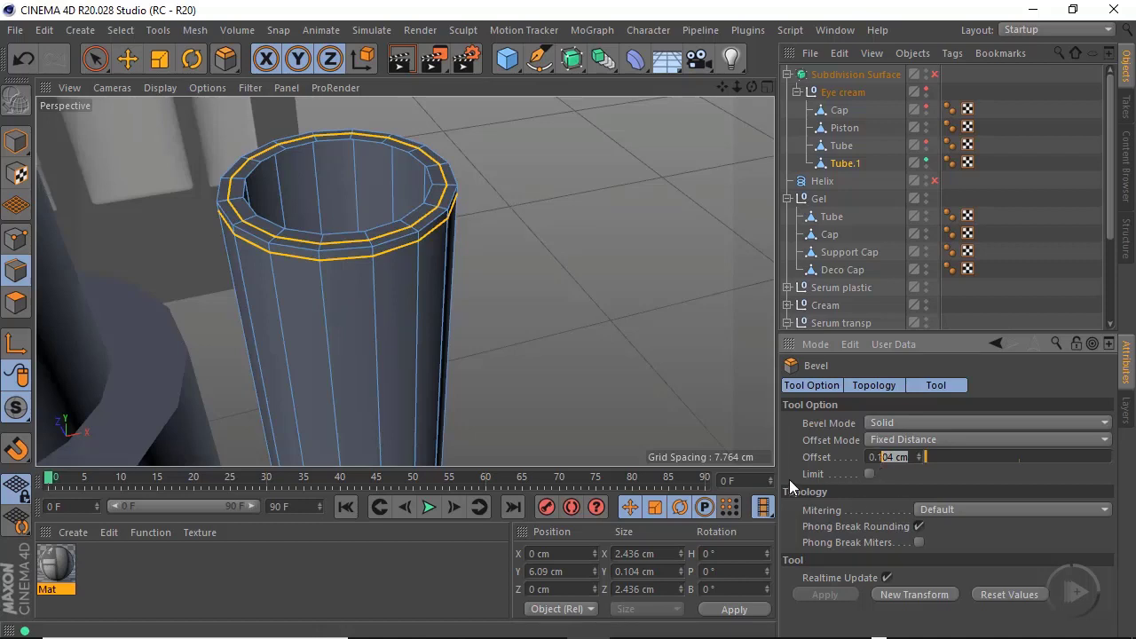
key("BackSpace")
key("BackSpace")
type("04")
key("Return")
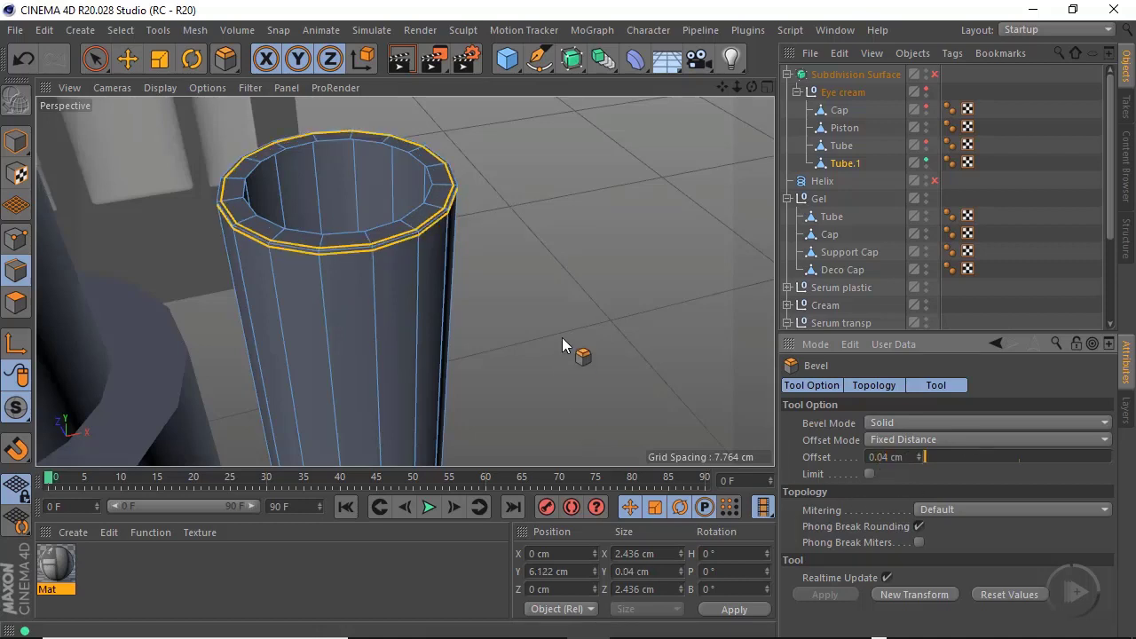
Add loop cuts beside Tube.1's bevel, at 0.632 % on the outer wall and 34.469 % on the top ring
scroll(454, 246, "up", 5)
left_click_drag(389, 243, 359, 210, "alt")
right_click_drag(358, 257, 284, 285, "alt")
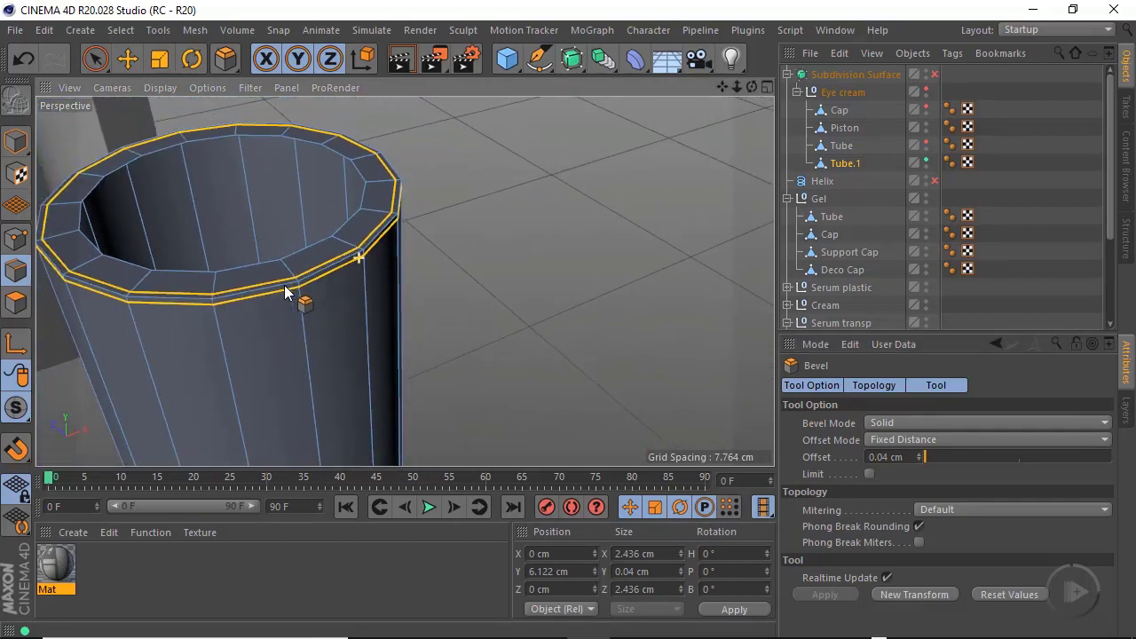
mouse_move(350, 294)
left_mouse_down("alt")
mouse_move(244, 300)
mouse_move(354, 290)
left_mouse_up("alt")
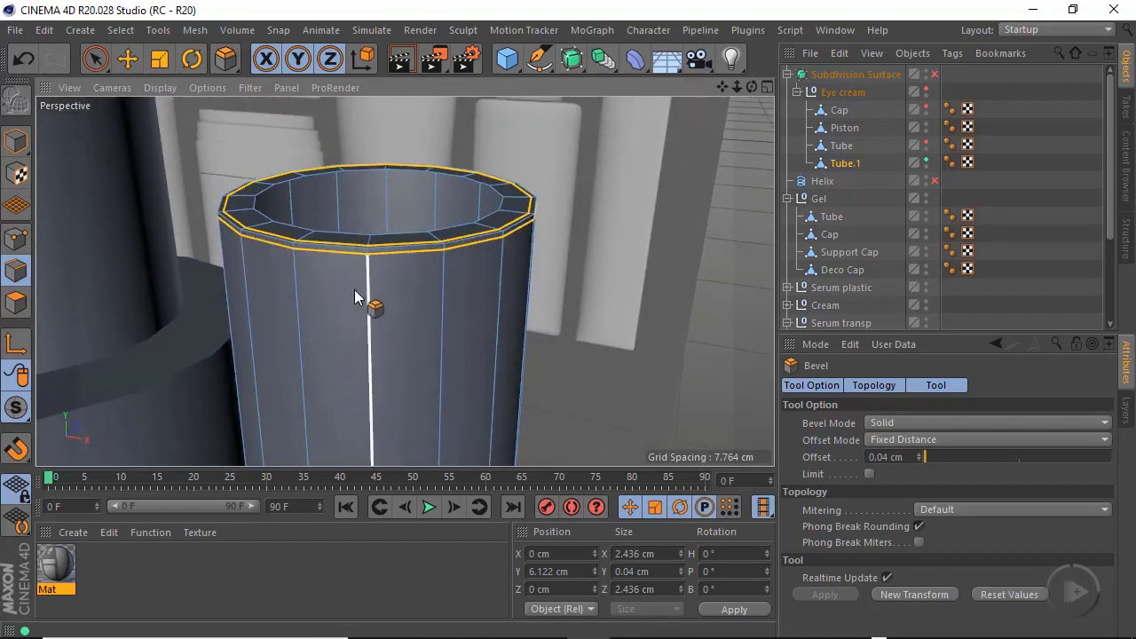
right_click_drag(363, 269, 459, 264, "alt")
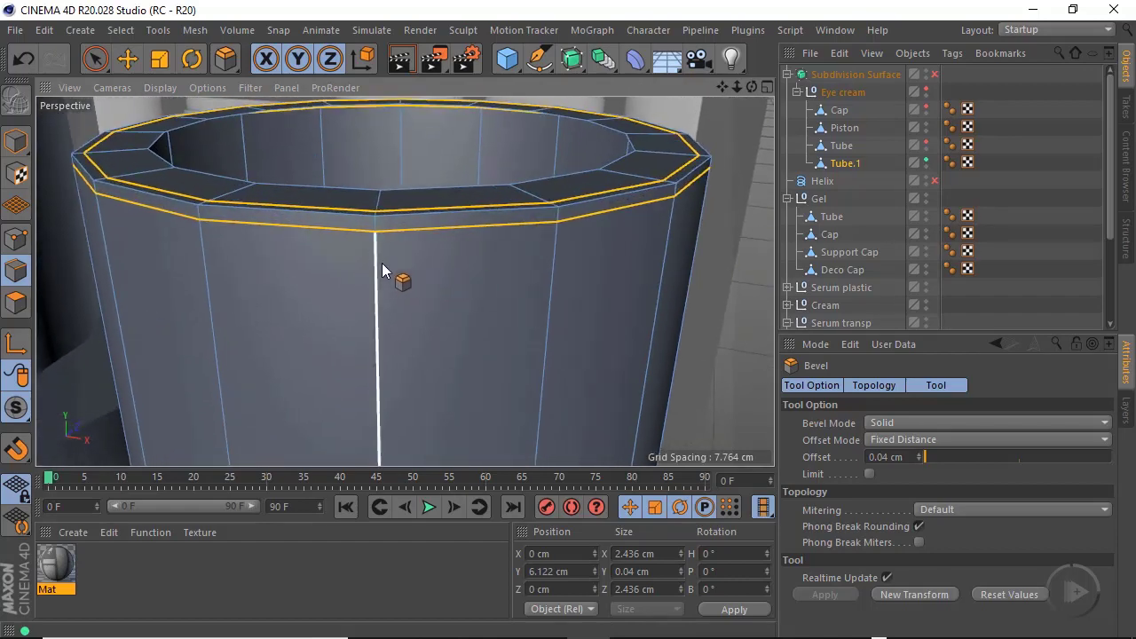
right_click(708, 262)
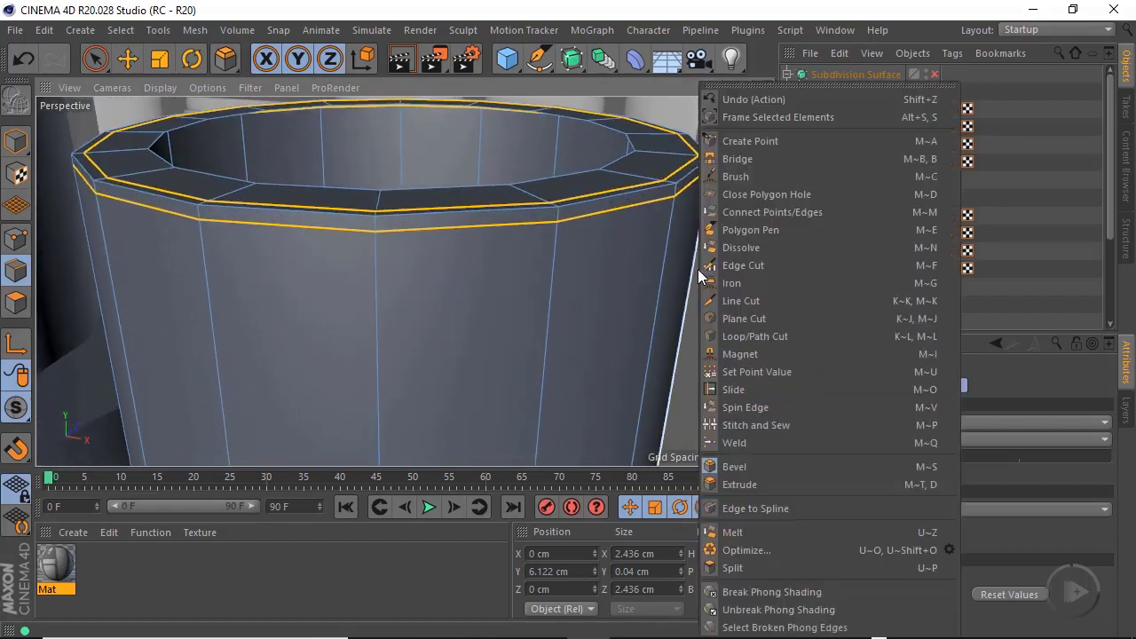
left_click(770, 337)
left_click(555, 249)
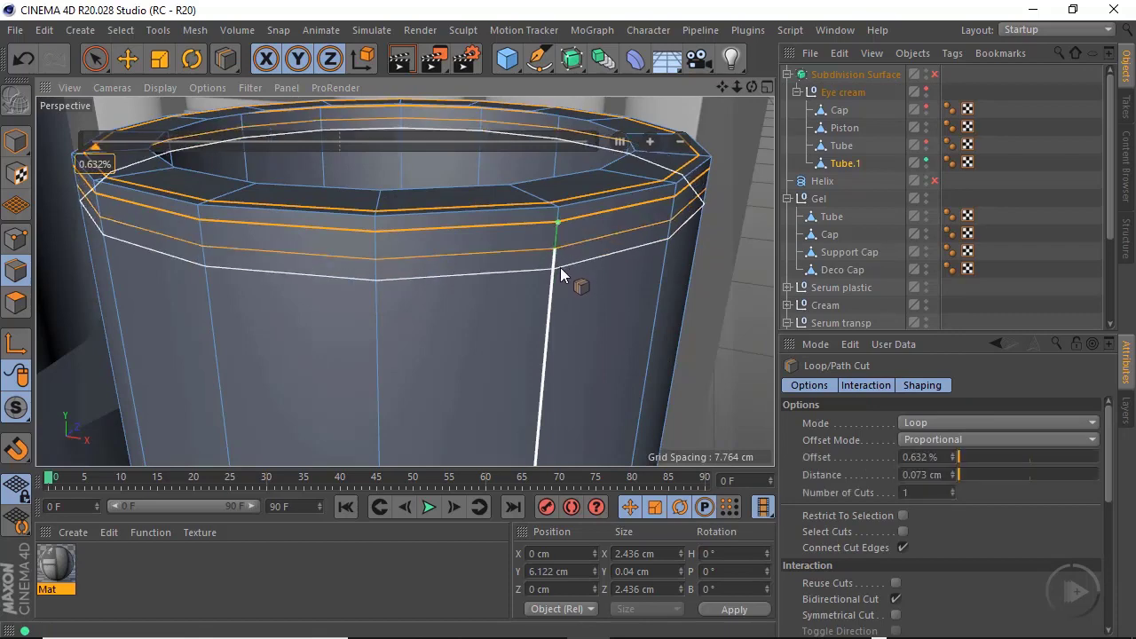
left_click_drag(560, 267, 515, 258, "alt")
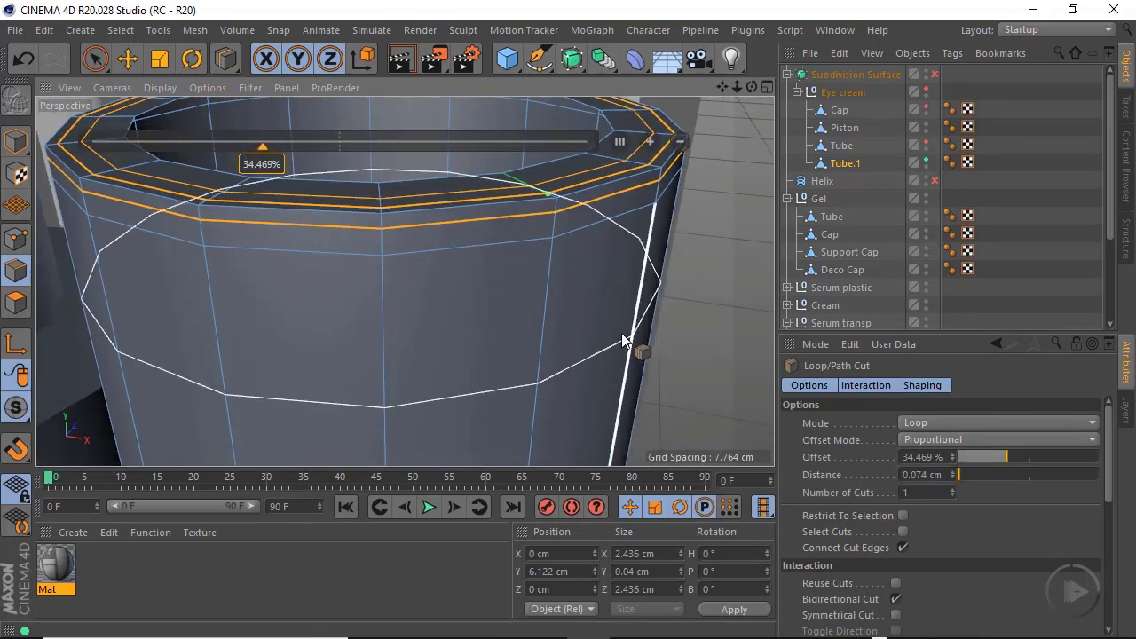
key("space")
Show Tube again, enable the Subdivision Surface and inspect the seam between Tube and Tube.1 in model mode
left_click_drag(576, 294, 485, 281, "alt")
mouse_move(485, 276)
right_mouse_down("alt")
mouse_move(553, 279)
mouse_move(469, 279)
right_mouse_up("alt")
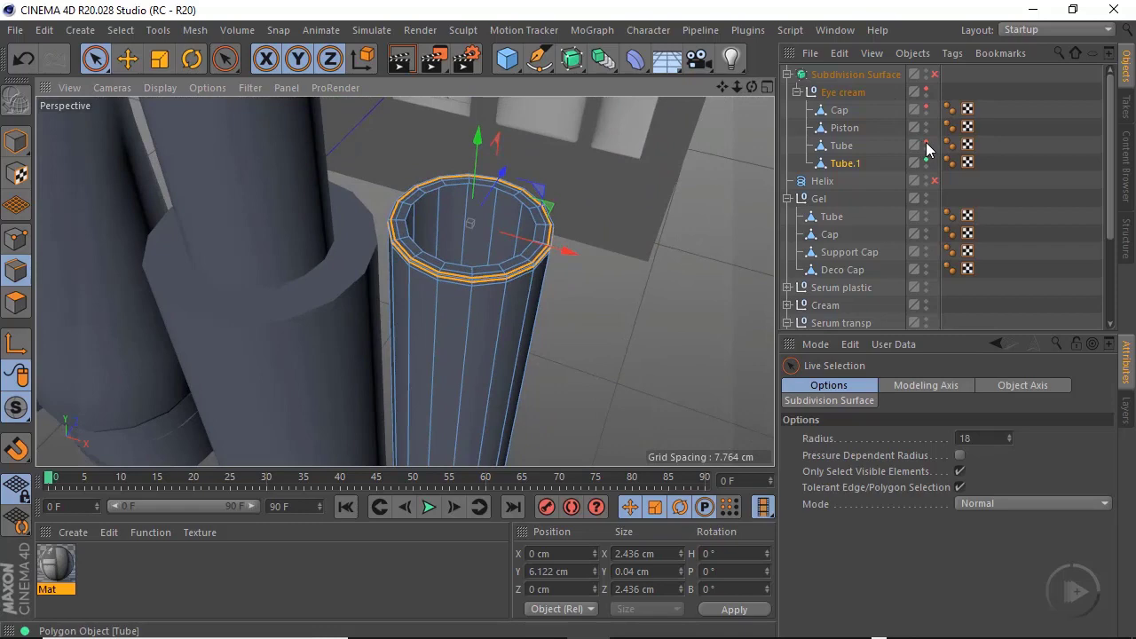
left_click_drag(926, 144, 926, 163)
left_click_drag(757, 227, 532, 233, "alt")
left_click(934, 74)
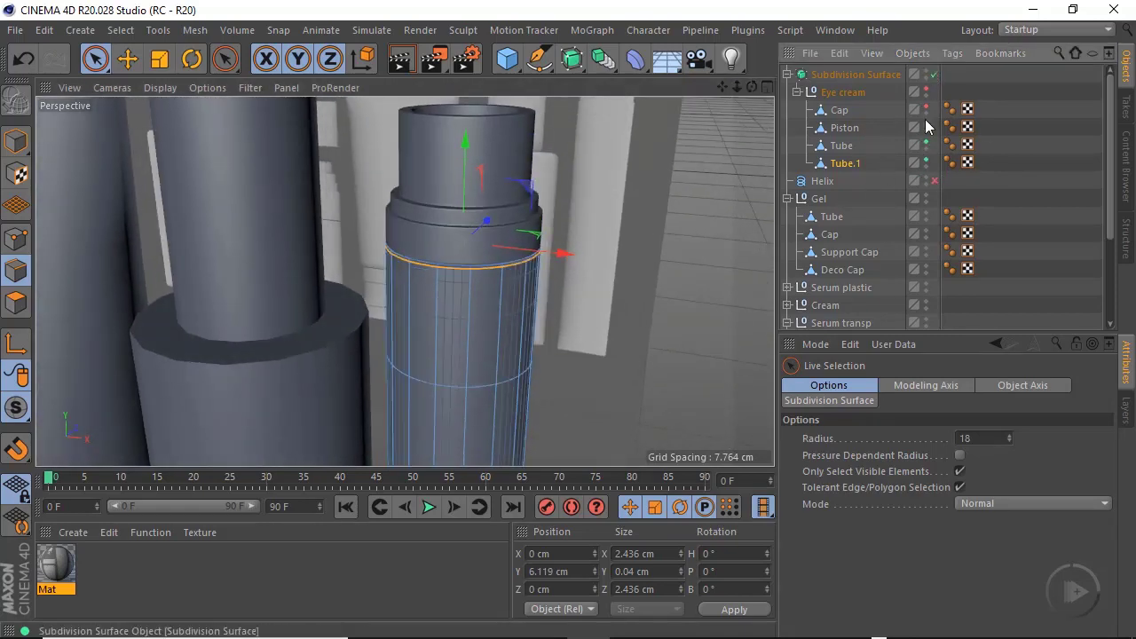
left_click(14, 142)
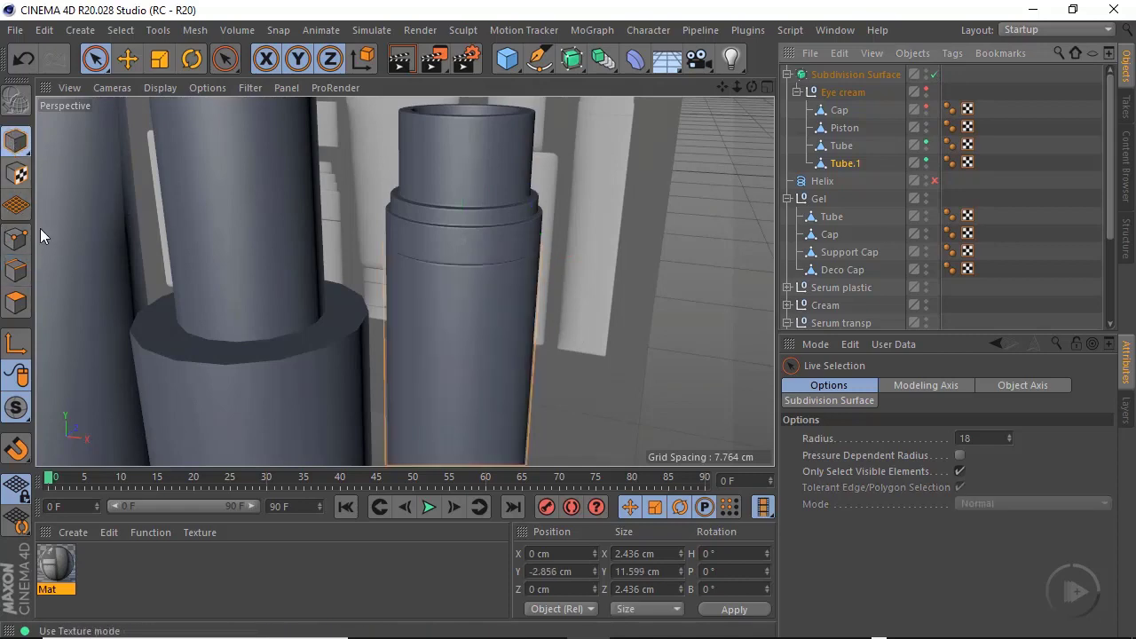
right_click_drag(507, 294, 607, 238, "alt")
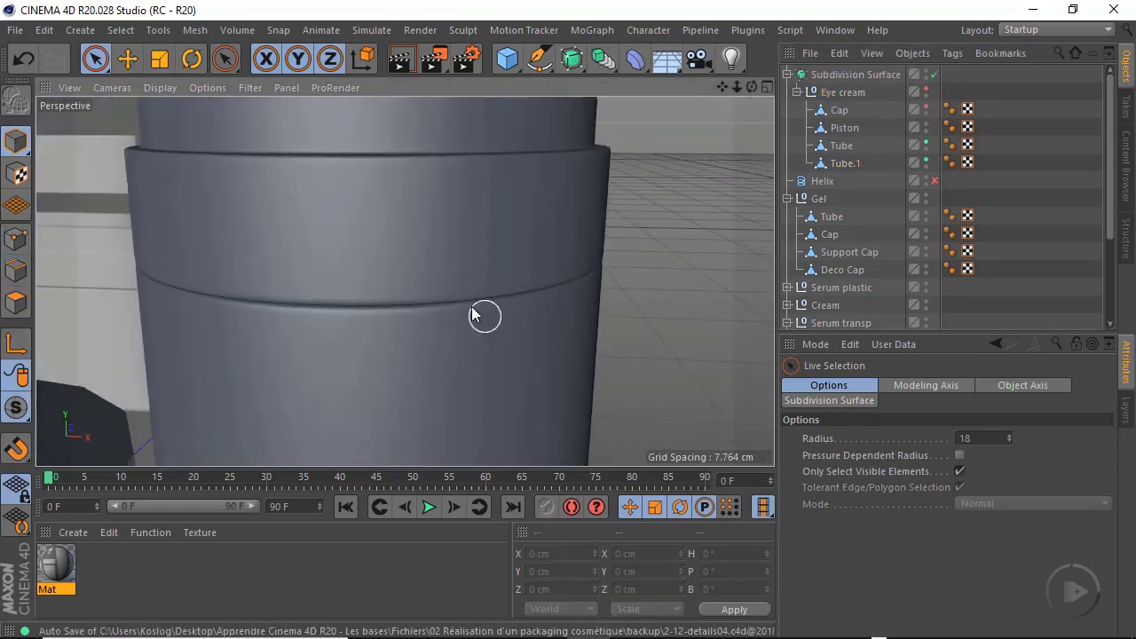
Switch Tube.1 to edge mode and disable the Subdivision Surface to expose the base's original mesh
left_click_drag(477, 314, 536, 317, "alt")
right_click_drag(487, 314, 364, 343, "alt")
left_click_drag(484, 331, 481, 303, "alt")
middle_click_drag(480, 303, 462, 200, "alt")
middle_click_drag(444, 361, 405, 281, "alt")
middle_click_drag(451, 329, 460, 198, "alt")
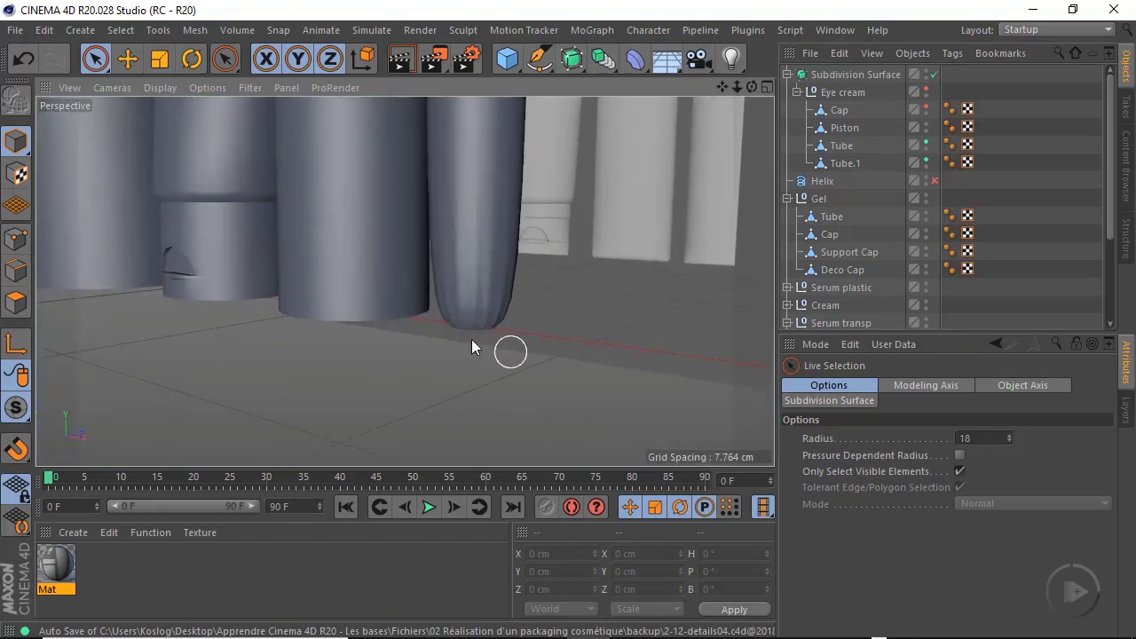
left_click(843, 147)
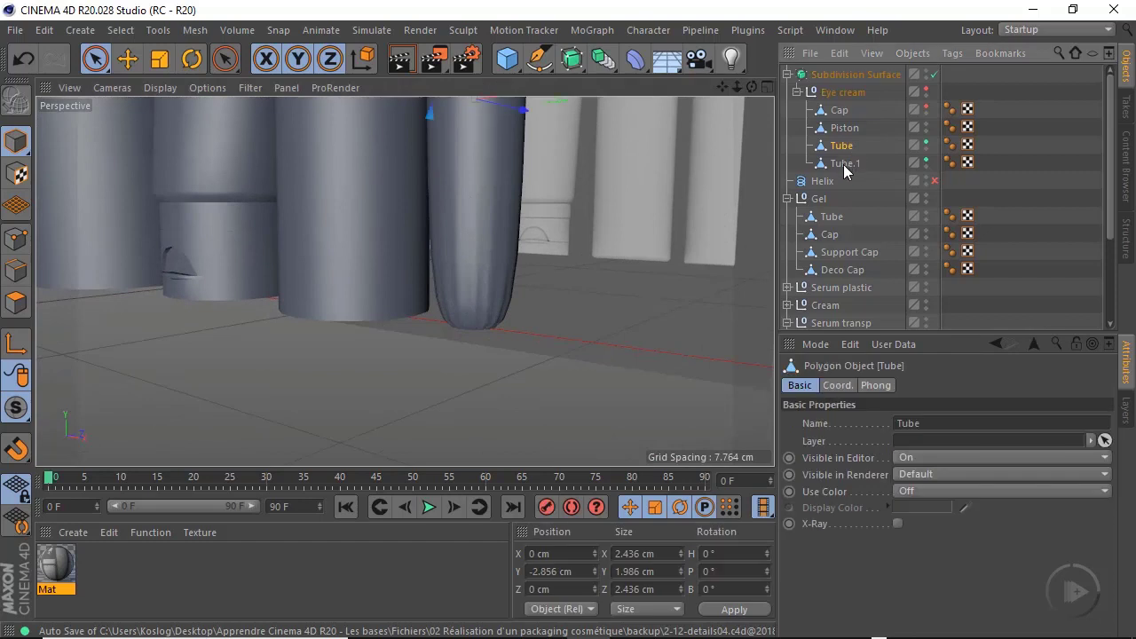
left_click(843, 163)
left_click(21, 275)
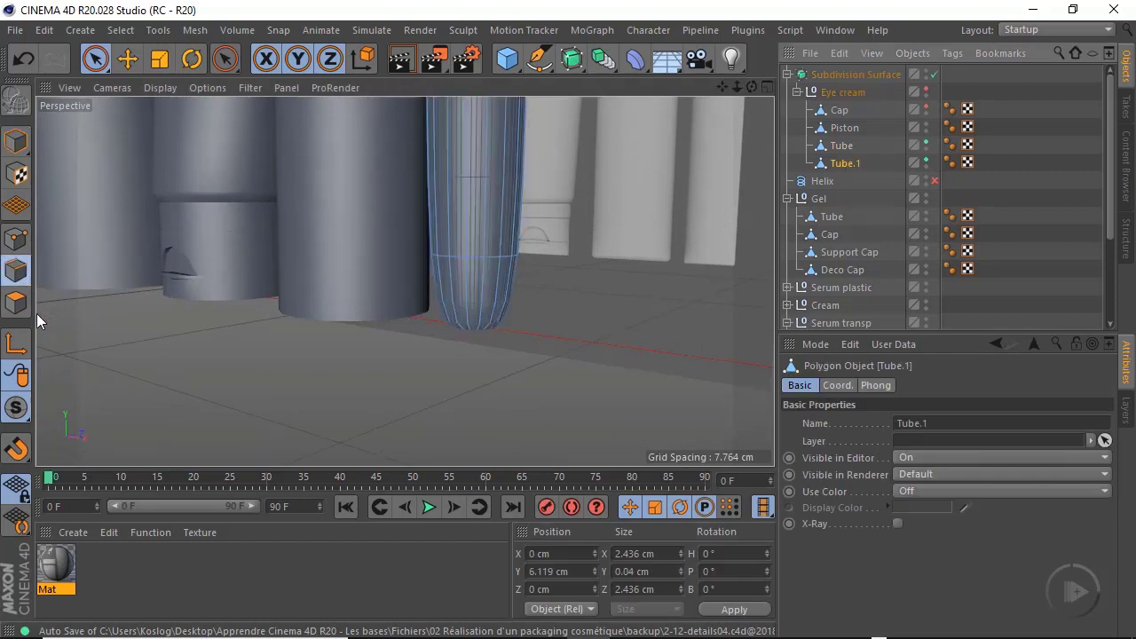
left_click(935, 74)
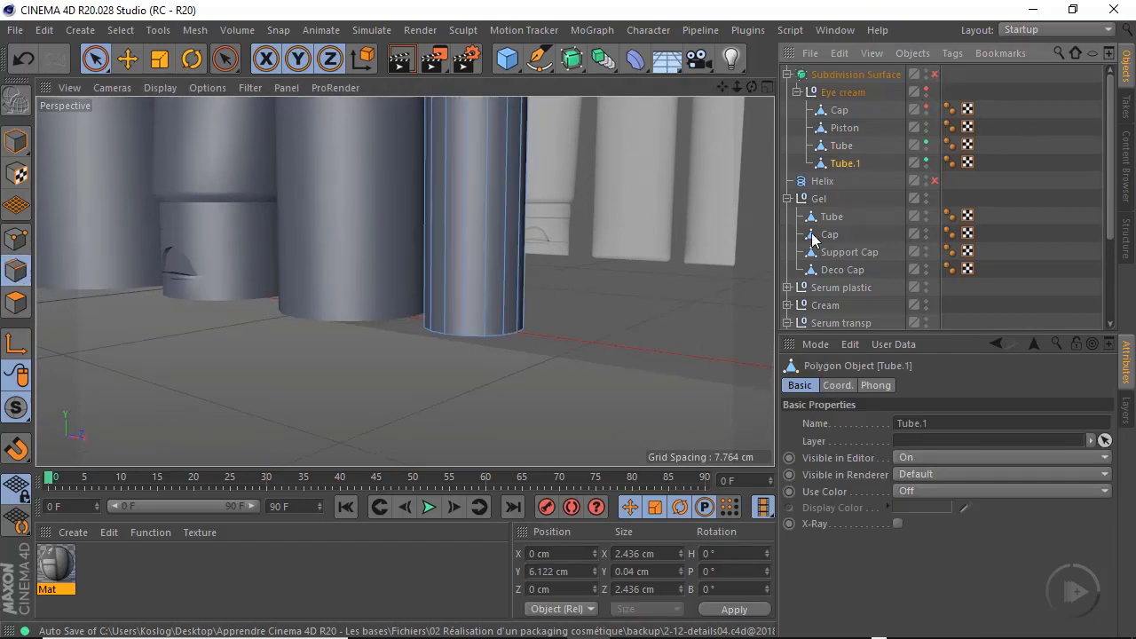
Select the outer edge loop around Tube.1's bottom face
scroll(516, 372, "up", 5)
left_click_drag(516, 372, 545, 266, "alt")
right_click_drag(486, 365, 613, 341, "alt")
middle_click_drag(373, 429, 405, 282, "alt")
left_click_drag(537, 236, 293, 216, "alt")
left_click(138, 59)
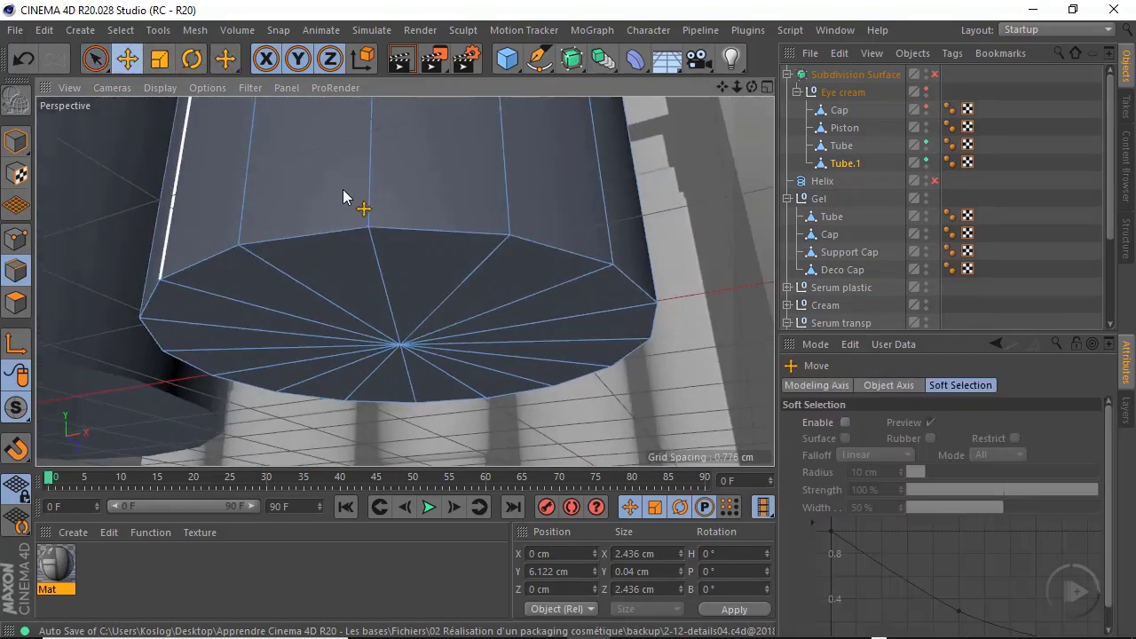
double_click(546, 246)
left_click_drag(482, 282, 504, 311, "alt")
Enable X-Ray for Tube.1 and frame its bottom corner in the Front view
middle_click(708, 385)
middle_click(650, 418)
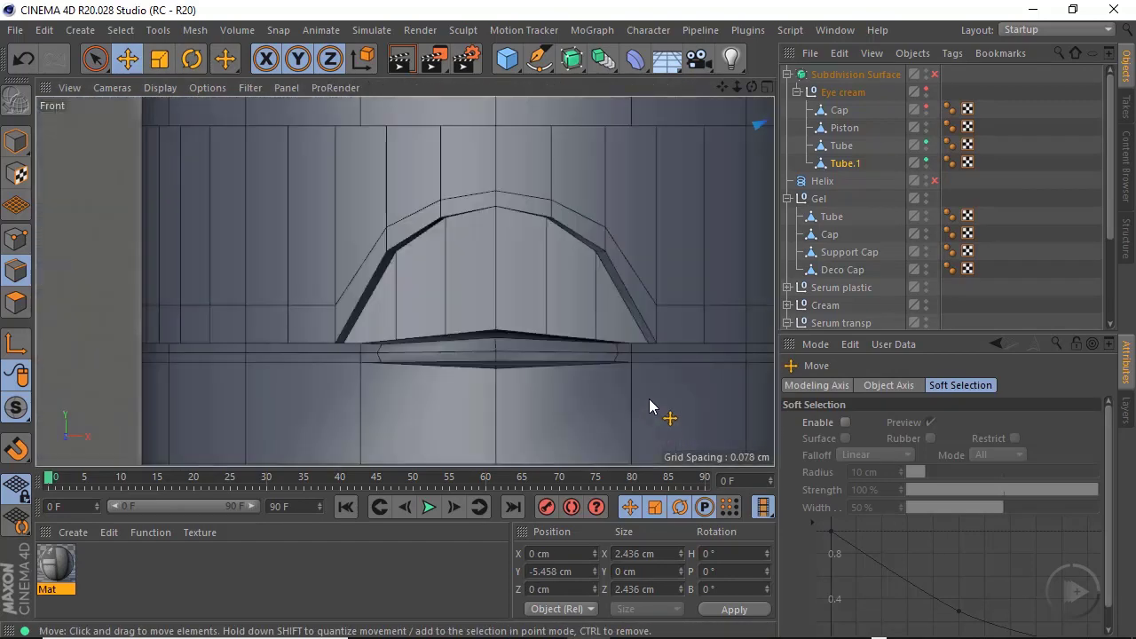
right_click_drag(587, 292, 311, 342, "alt")
middle_click_drag(544, 365, 387, 354, "alt")
right_click_drag(526, 281, 770, 283, "alt")
middle_click_drag(647, 354, 562, 338, "alt")
right_click_drag(562, 344, 680, 310, "alt")
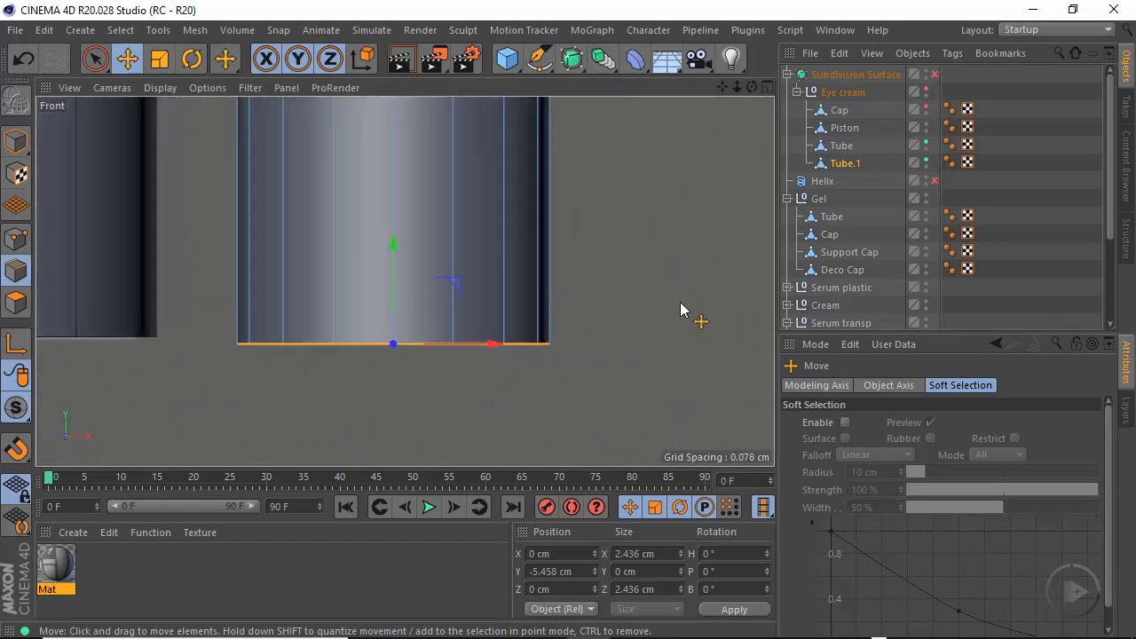
left_click(841, 165)
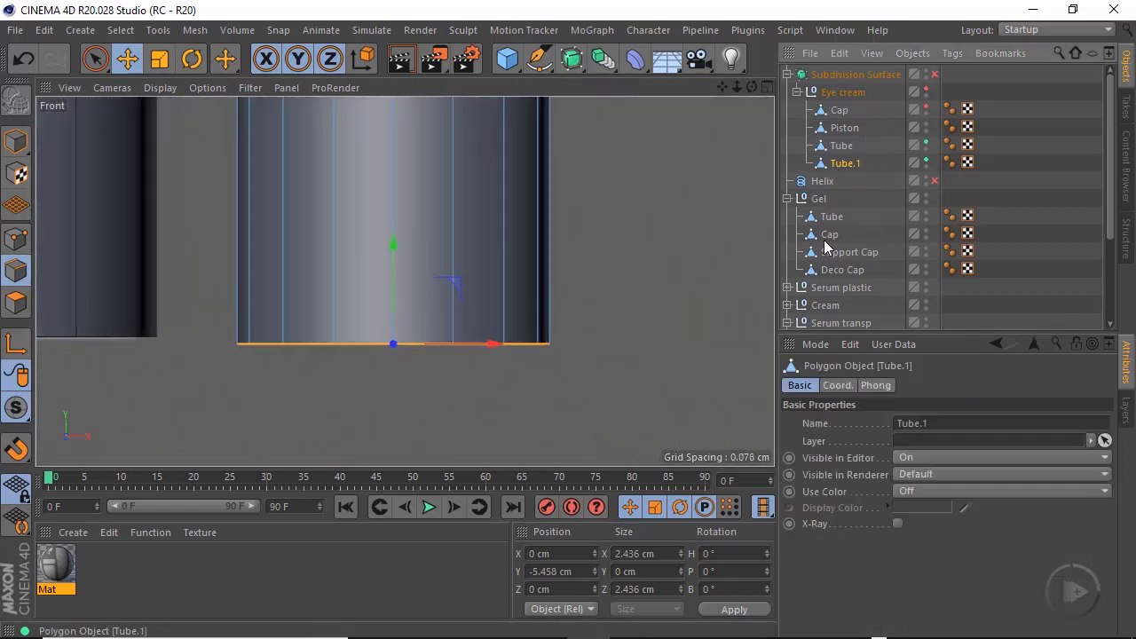
left_click(898, 524)
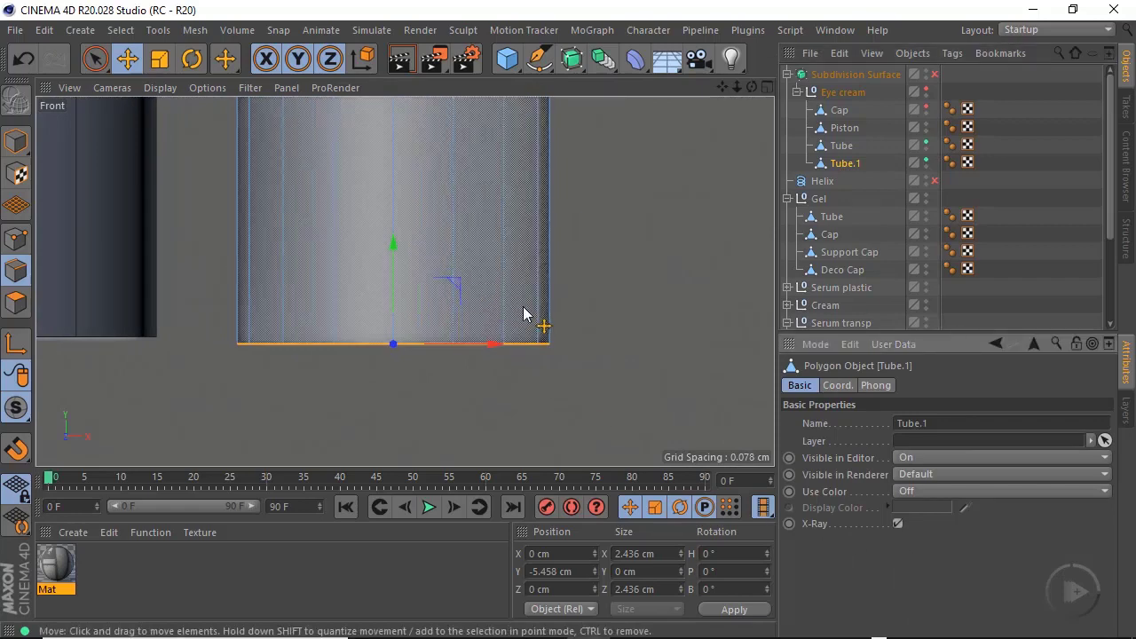
right_click_drag(533, 320, 597, 410, "alt")
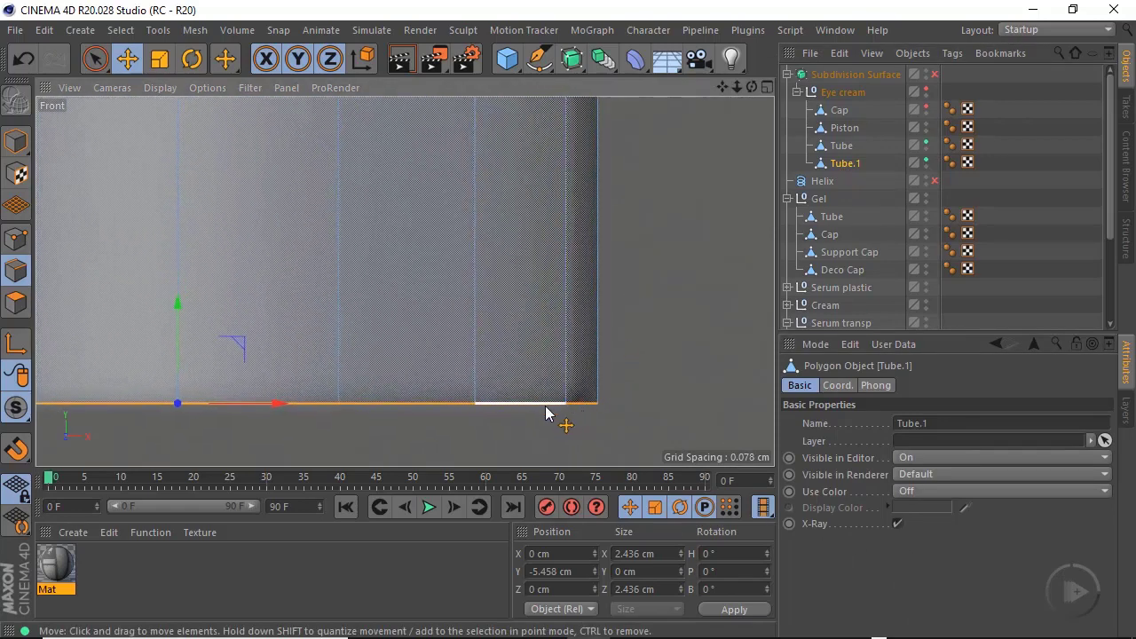
Try to bevel Tube.1's selected bottom edges in Solid mode with a 0.11 cm offset
right_click(742, 315)
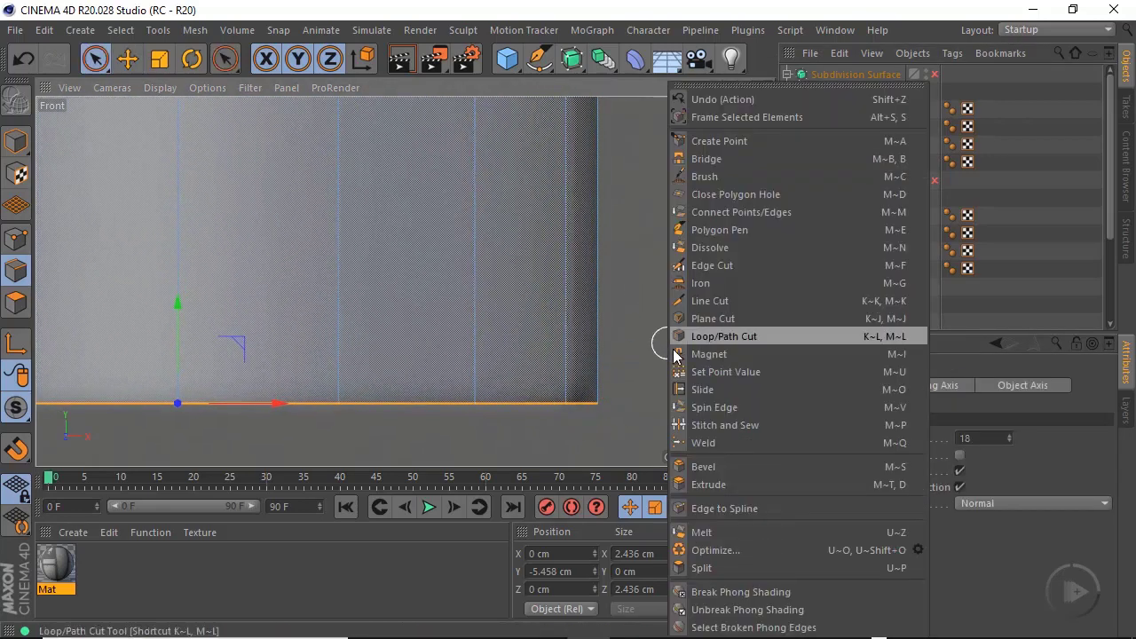
left_click(715, 468)
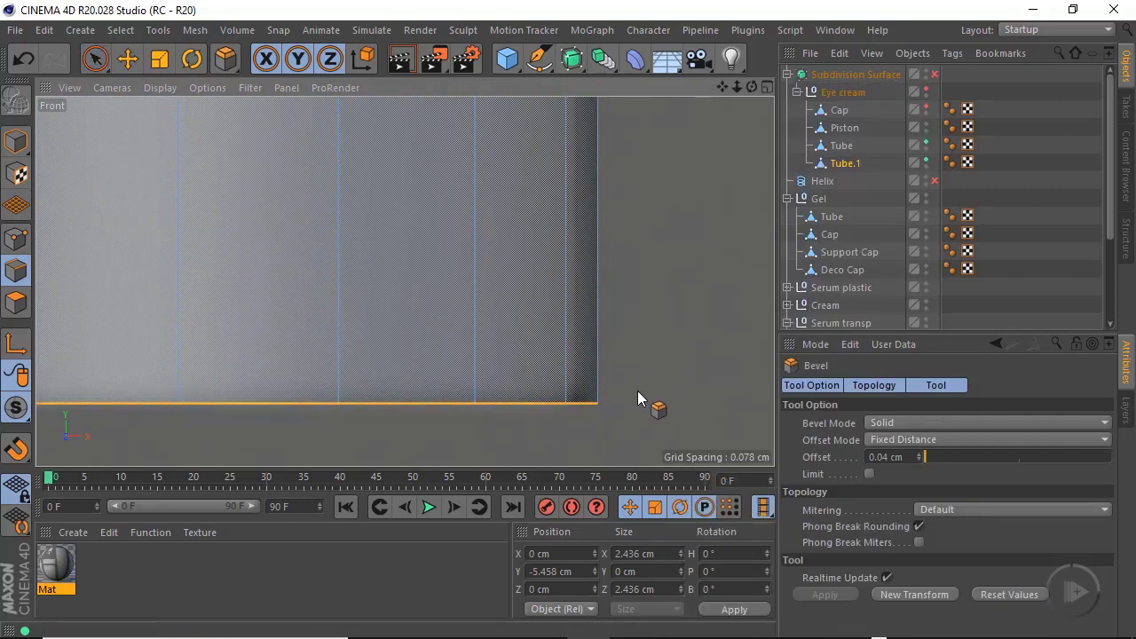
left_click_drag(638, 391, 672, 373)
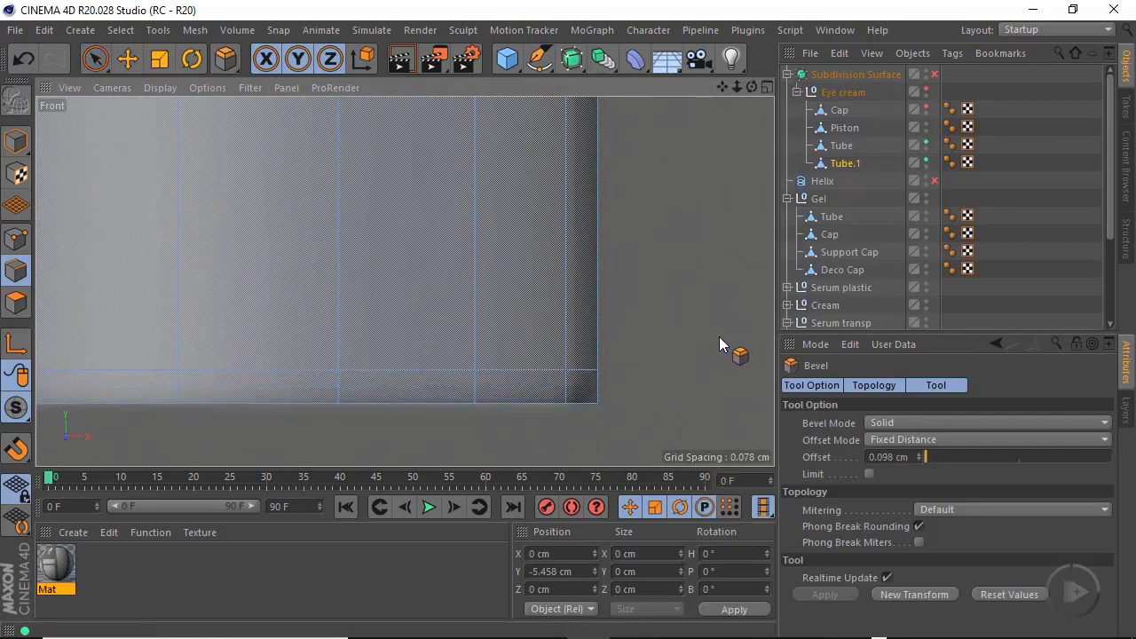
left_click_drag(719, 338, 735, 336)
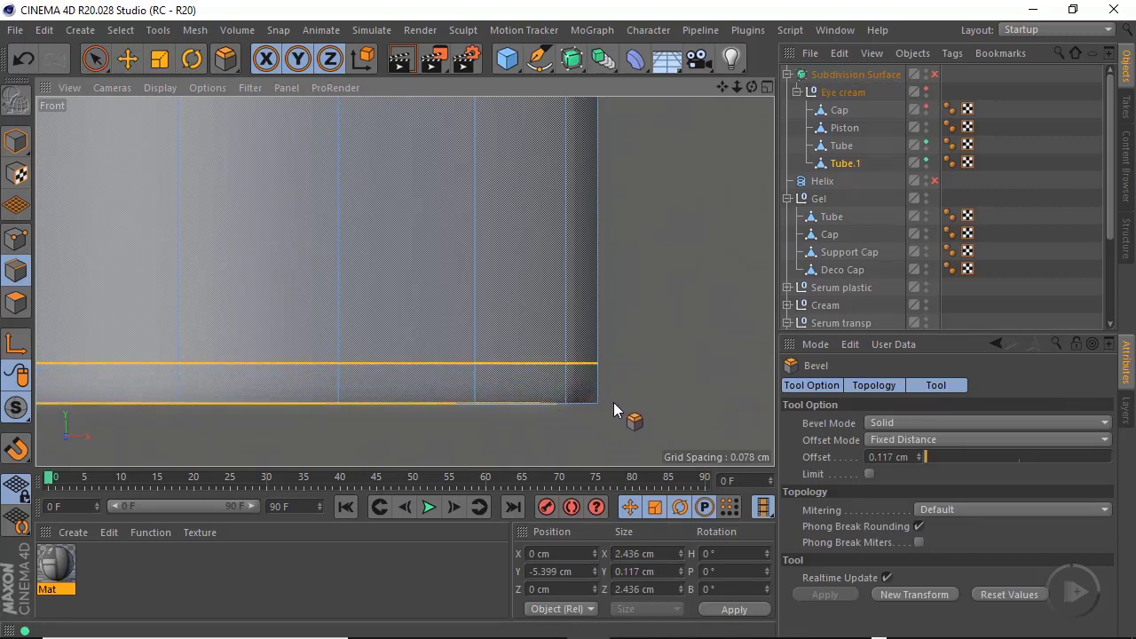
middle_click_drag(571, 451, 587, 310, "alt")
right_click_drag(620, 285, 649, 300, "alt")
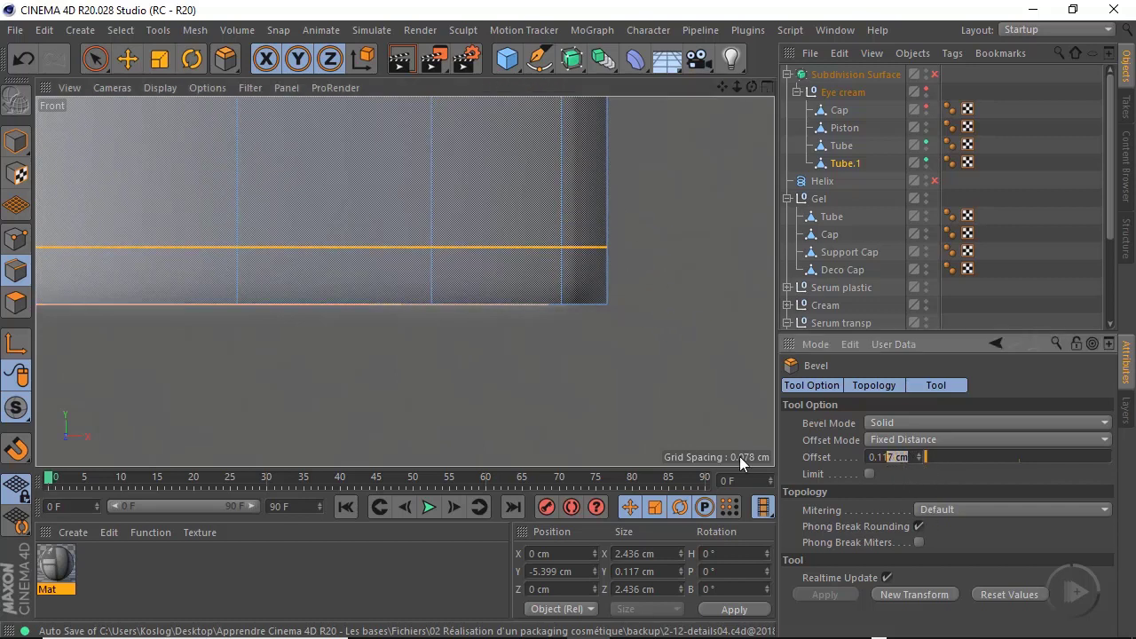
type("5")
key("Return")
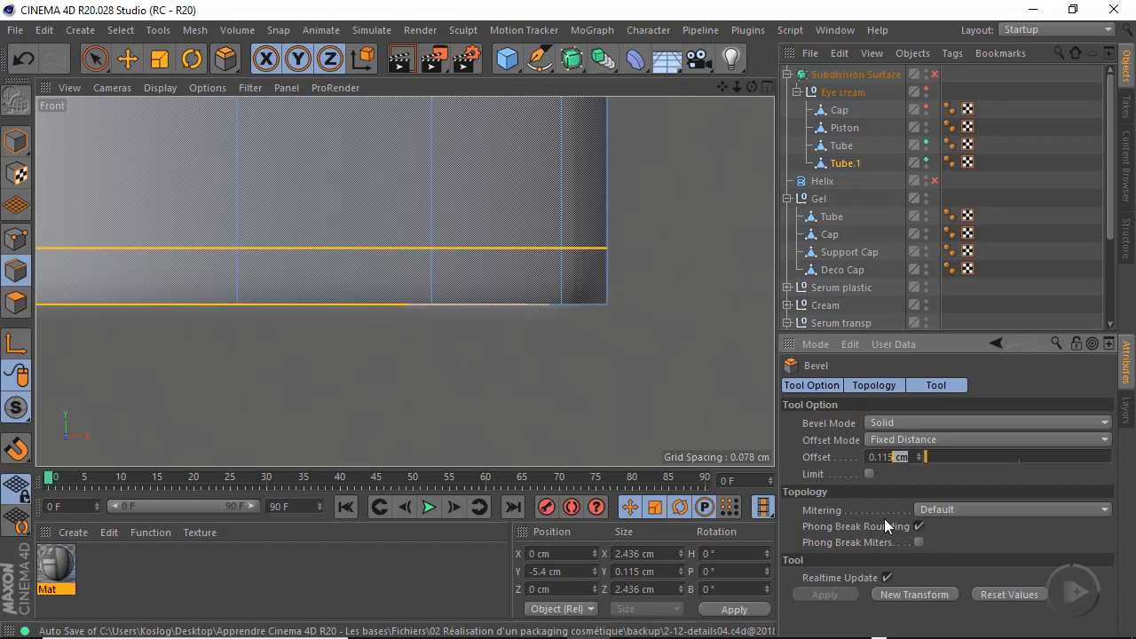
key("BackSpace")
key("BackSpace")
key("BackSpace")
key("Return")
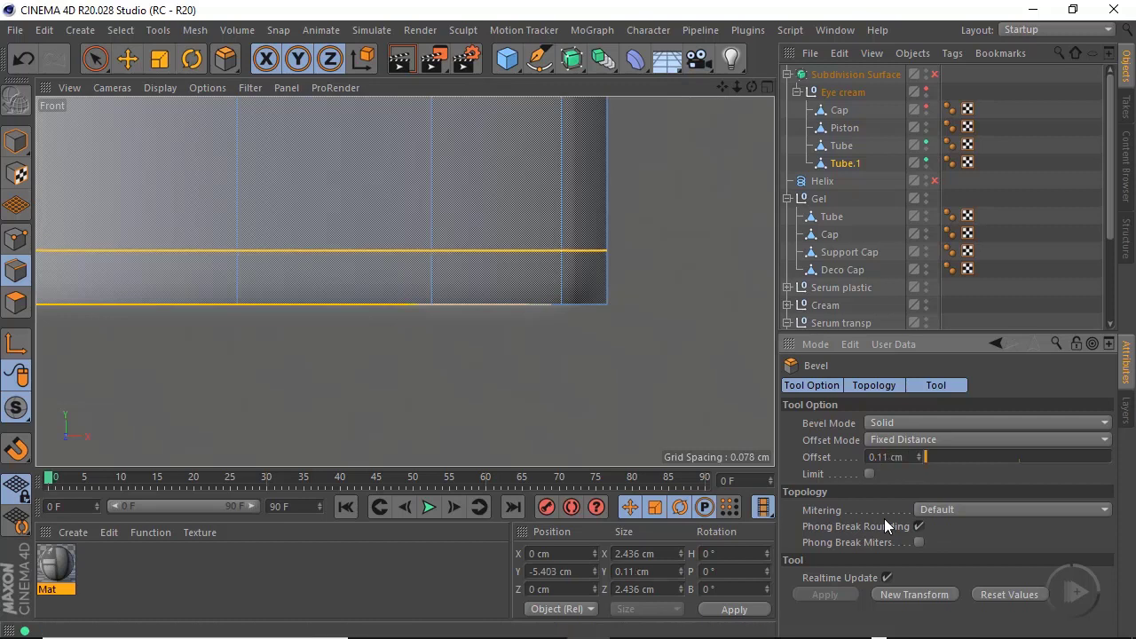
Enable the Subdivision Surface and examine the rounding of Tube.1's base in model mode, in the Perspective and Front views
middle_click(483, 254)
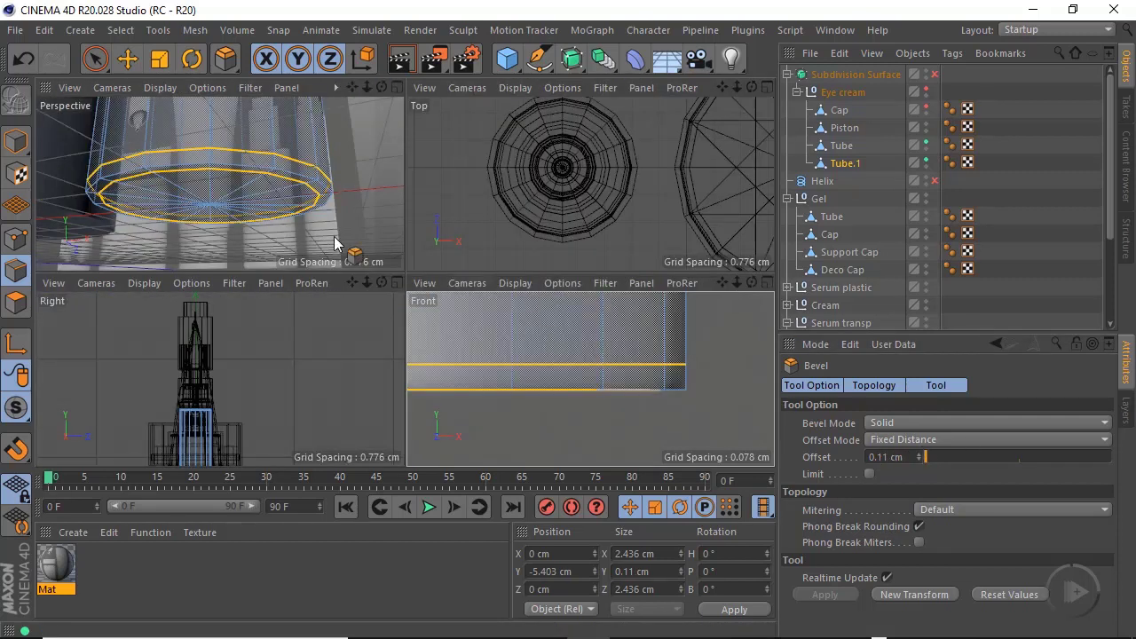
middle_click(333, 232)
left_click_drag(506, 270, 565, 311, "alt")
key("s")
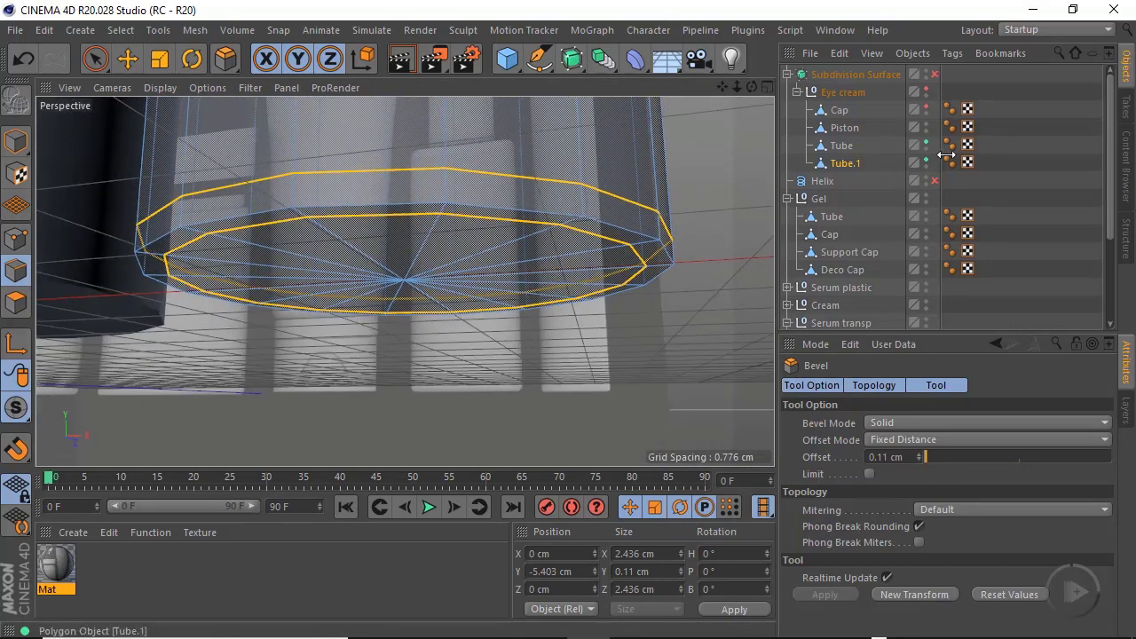
left_click(935, 74)
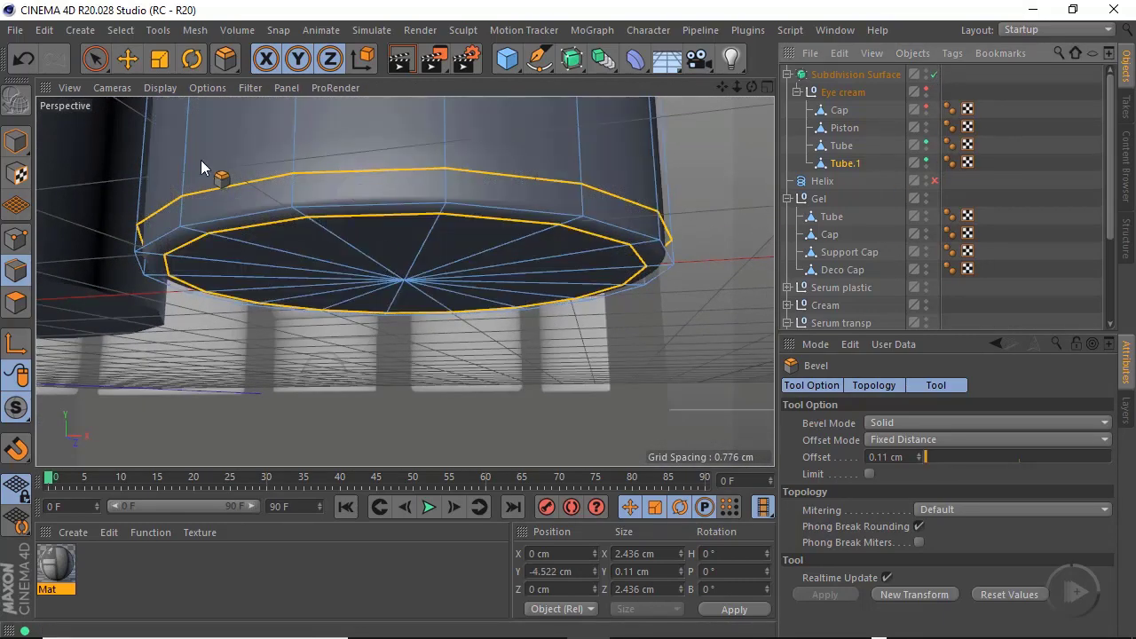
left_click(17, 142)
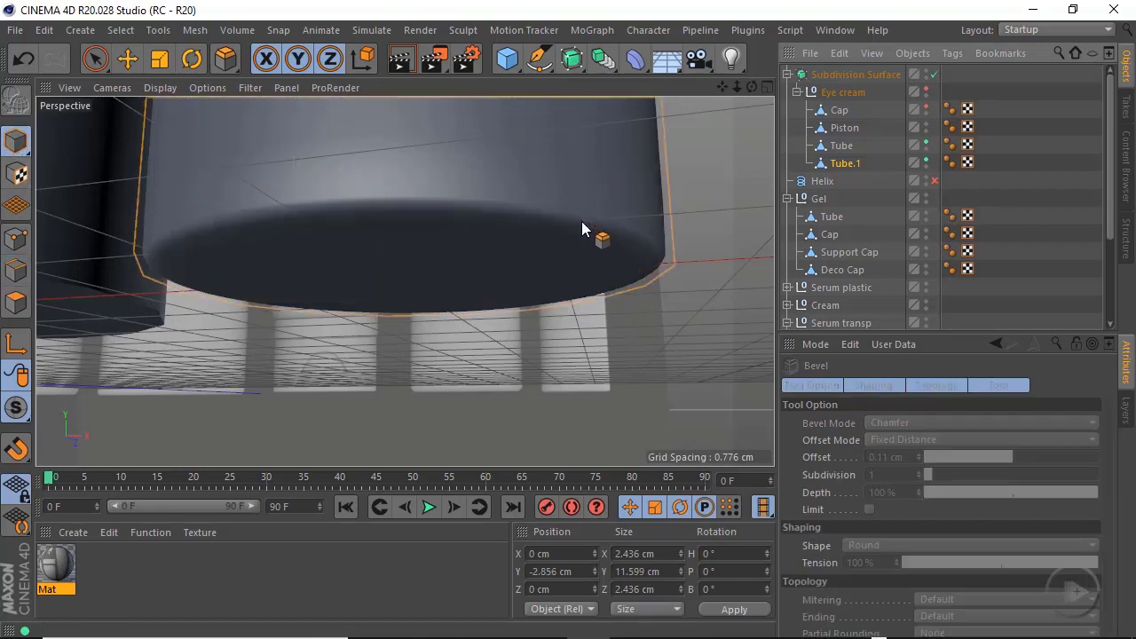
left_click_drag(583, 229, 601, 264, "alt")
middle_click(657, 305)
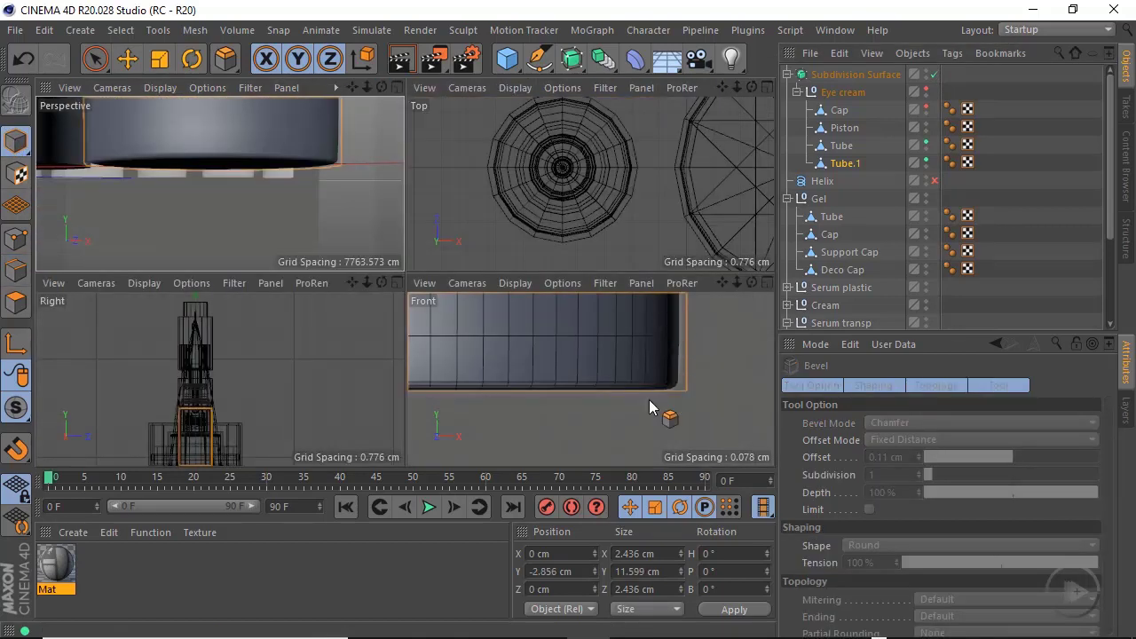
middle_click(649, 399)
mouse_move(595, 288)
right_mouse_down("alt")
mouse_move(735, 276)
mouse_move(528, 313)
mouse_move(571, 290)
right_mouse_up("alt")
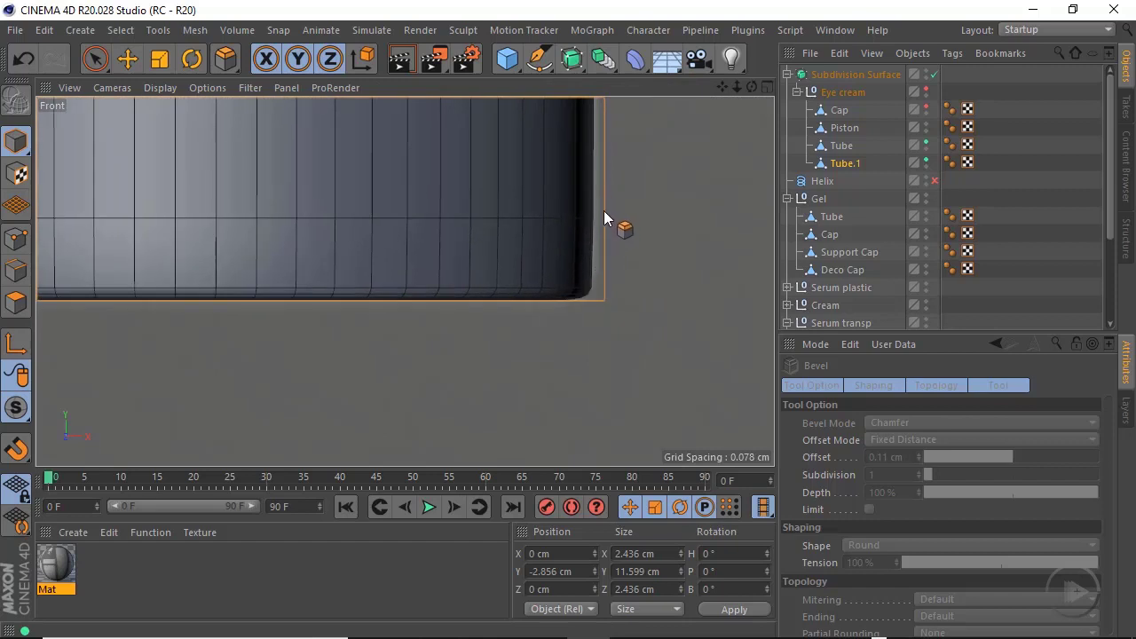
mouse_move(604, 210)
right_mouse_down("alt")
mouse_move(616, 307)
mouse_move(594, 363)
mouse_move(533, 307)
mouse_move(582, 340)
right_mouse_up("alt")
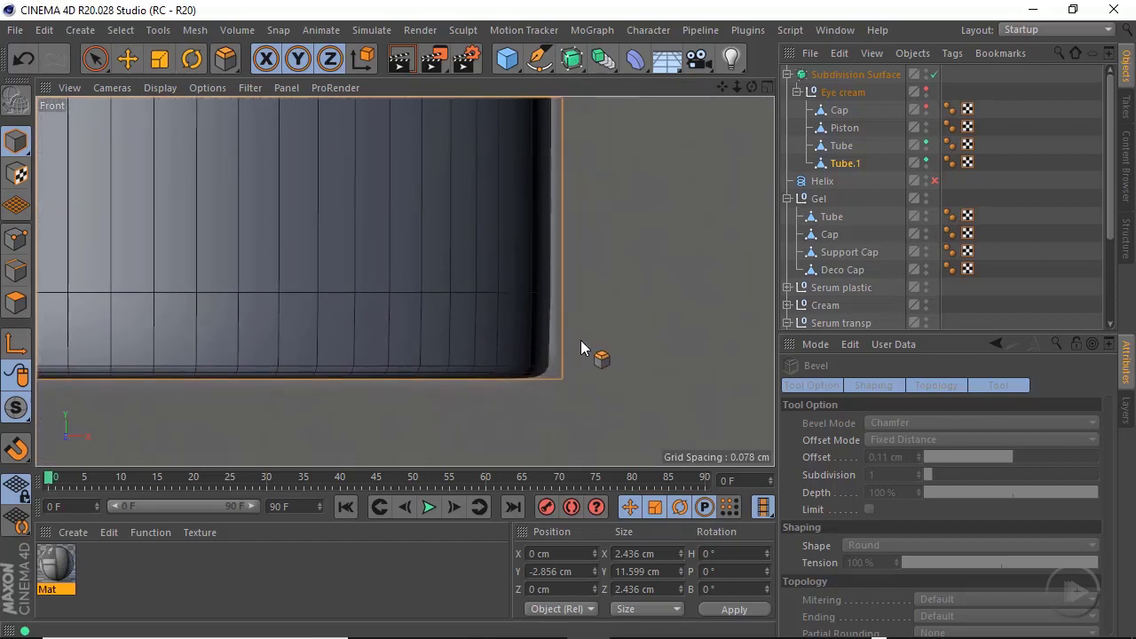
scroll(555, 350, "up", 3)
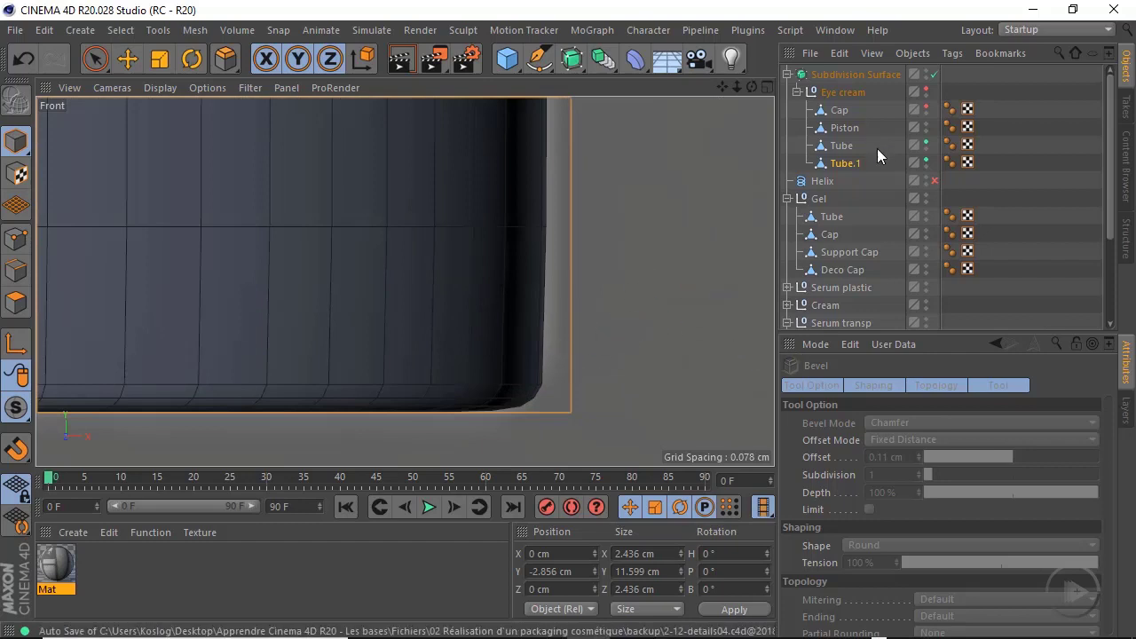
Return Tube.1 to edge mode and undo the Solid bevel on its bottom edges
left_click(845, 163)
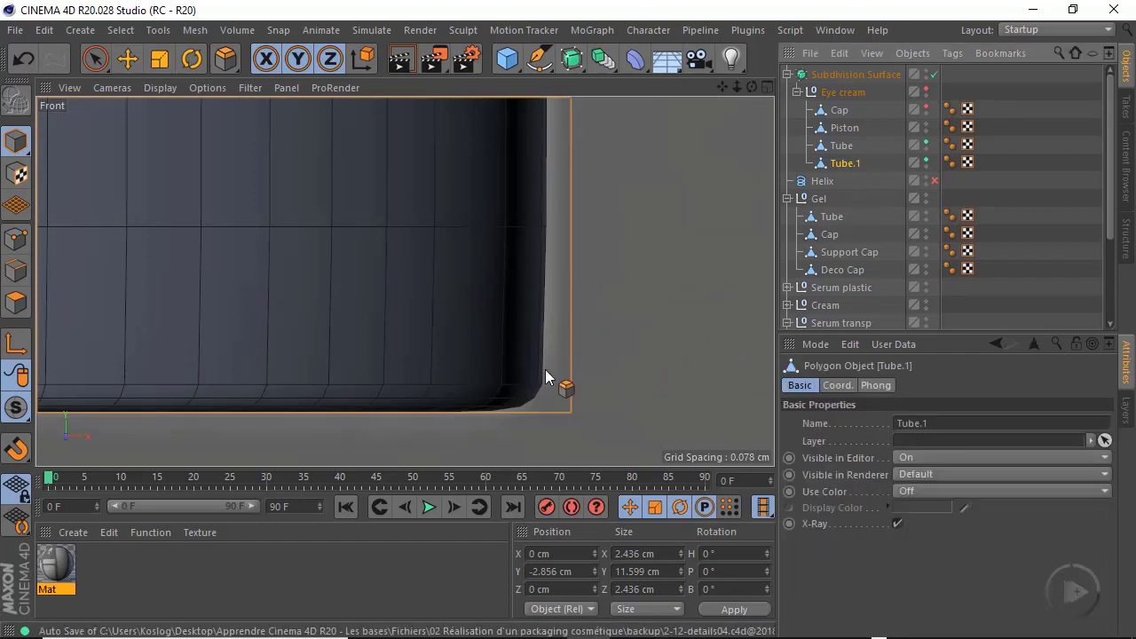
left_click(31, 271)
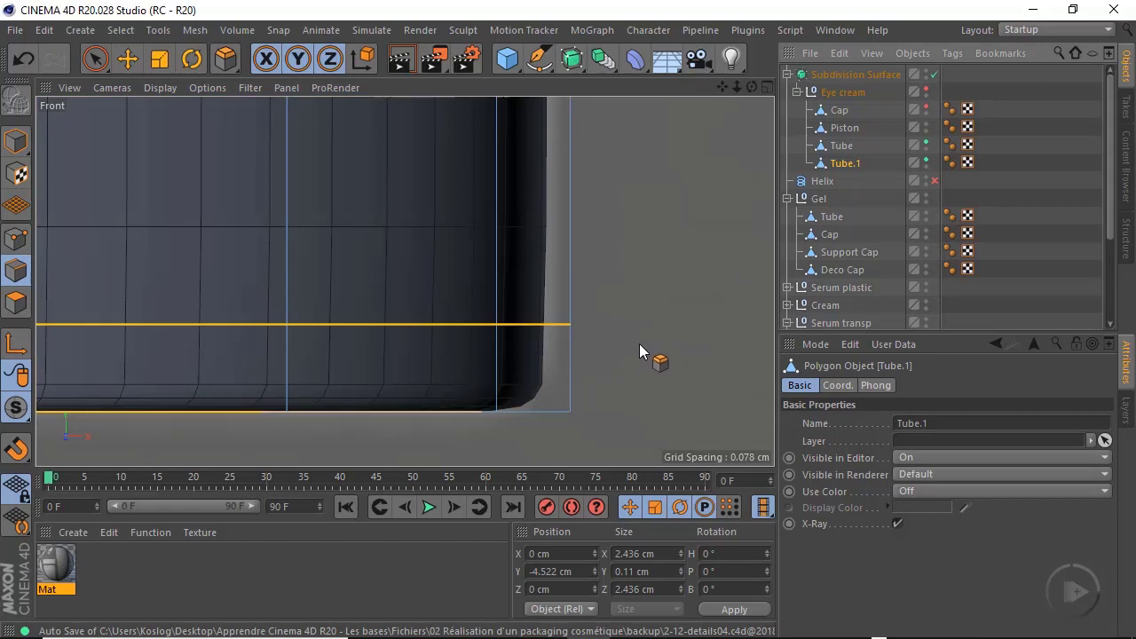
key("ctrl+z")
Bevel Tube.1's selected bottom edge loop in Chamfer mode with a 0.123 cm offset and 1 subdivision
right_click(674, 340)
left_click(729, 469)
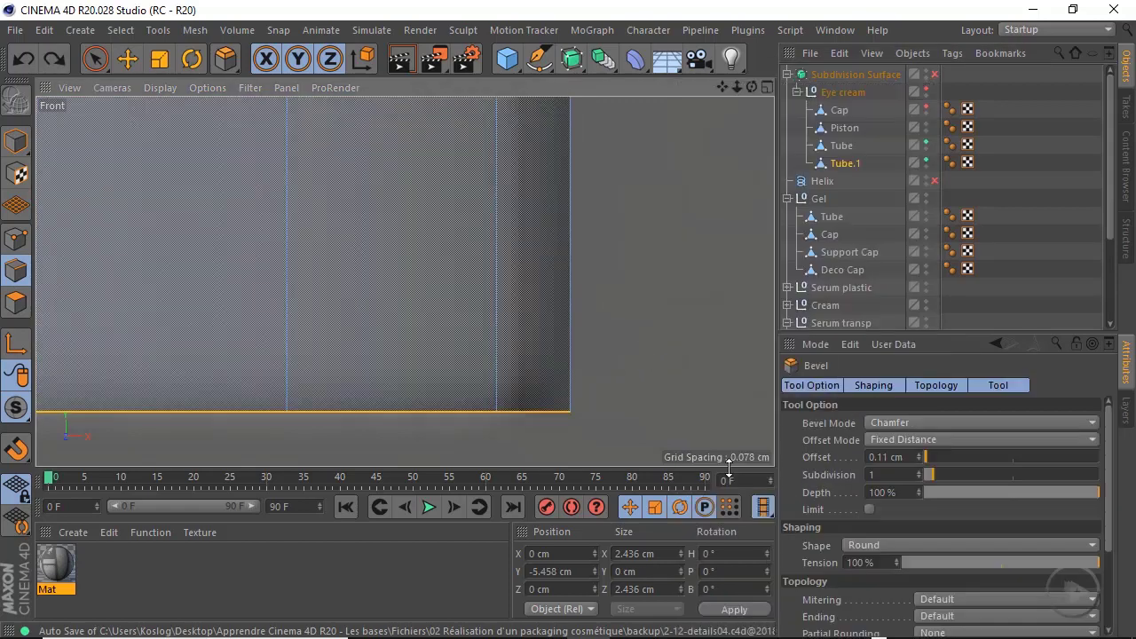
left_click_drag(628, 388, 736, 333)
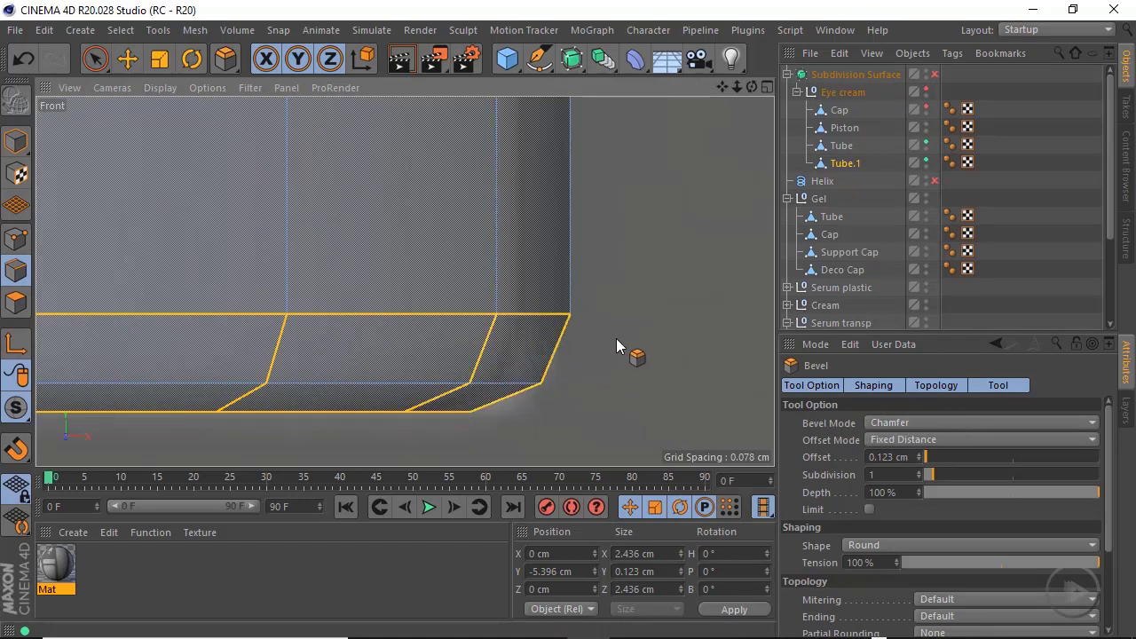
right_click_drag(605, 348, 578, 378, "alt")
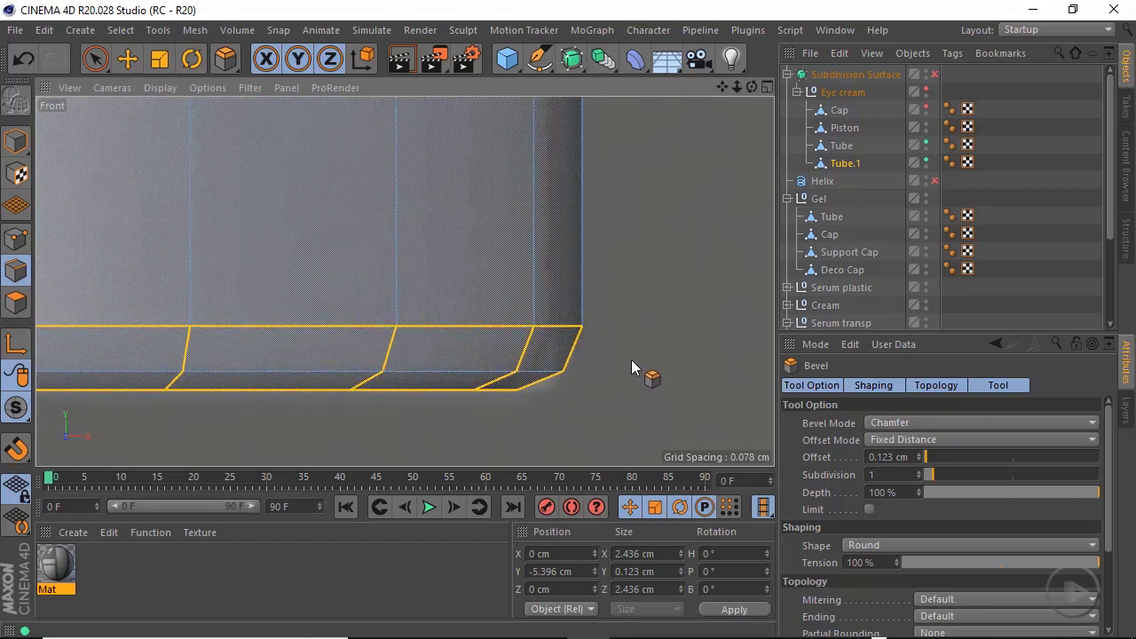
middle_click(631, 360)
middle_click(708, 409)
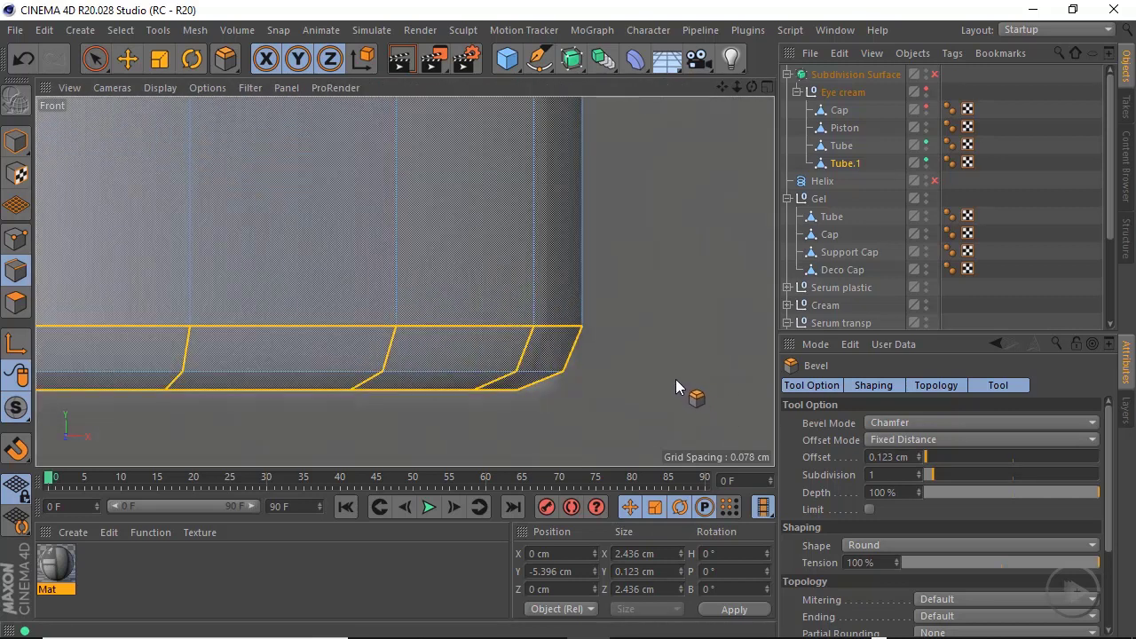
Add a loop cut at 99.367 % on Tube.1's outer wall, just above the bottom bevel
right_click(657, 326)
left_click(724, 332)
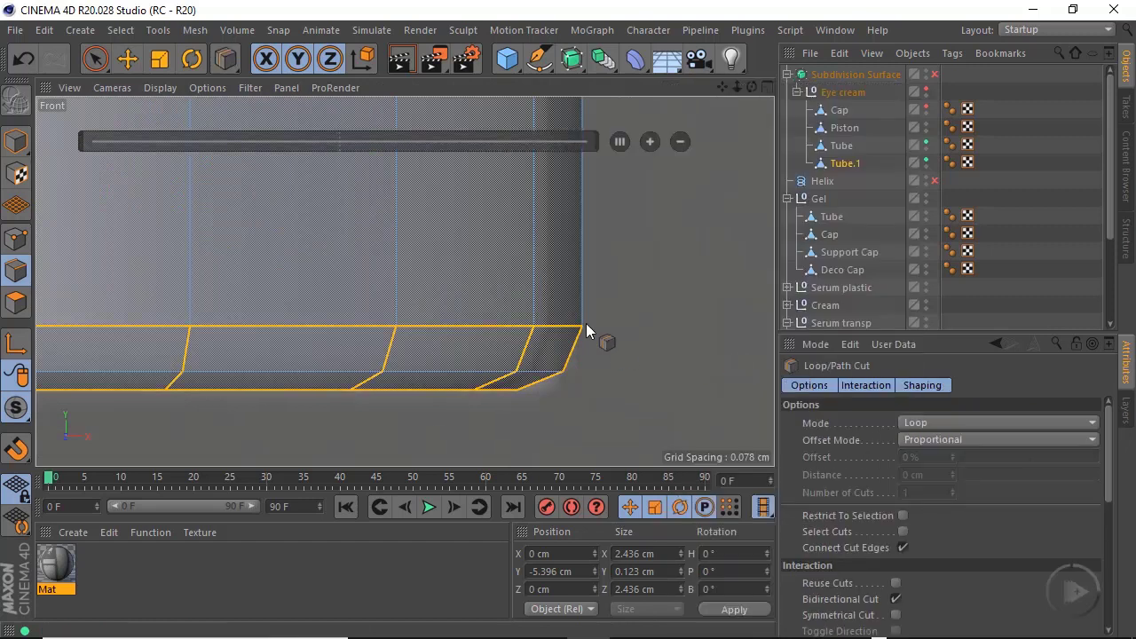
left_click(585, 290)
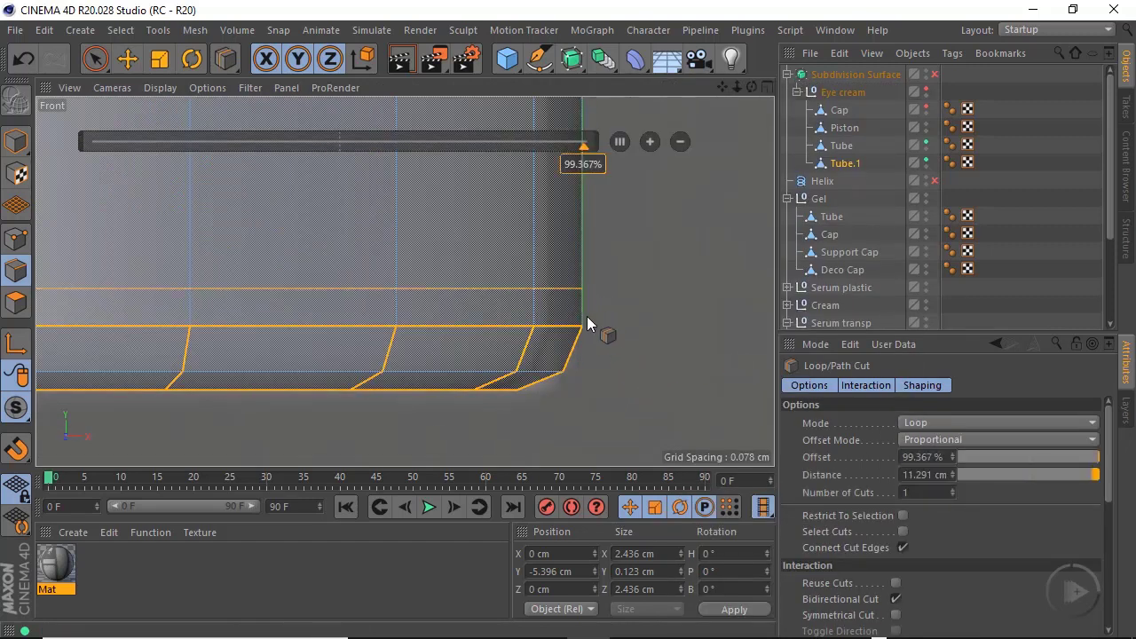
Turn off X-Ray for Tube.1 and bring its bottom face into view in Perspective
middle_click(662, 338)
key("F1")
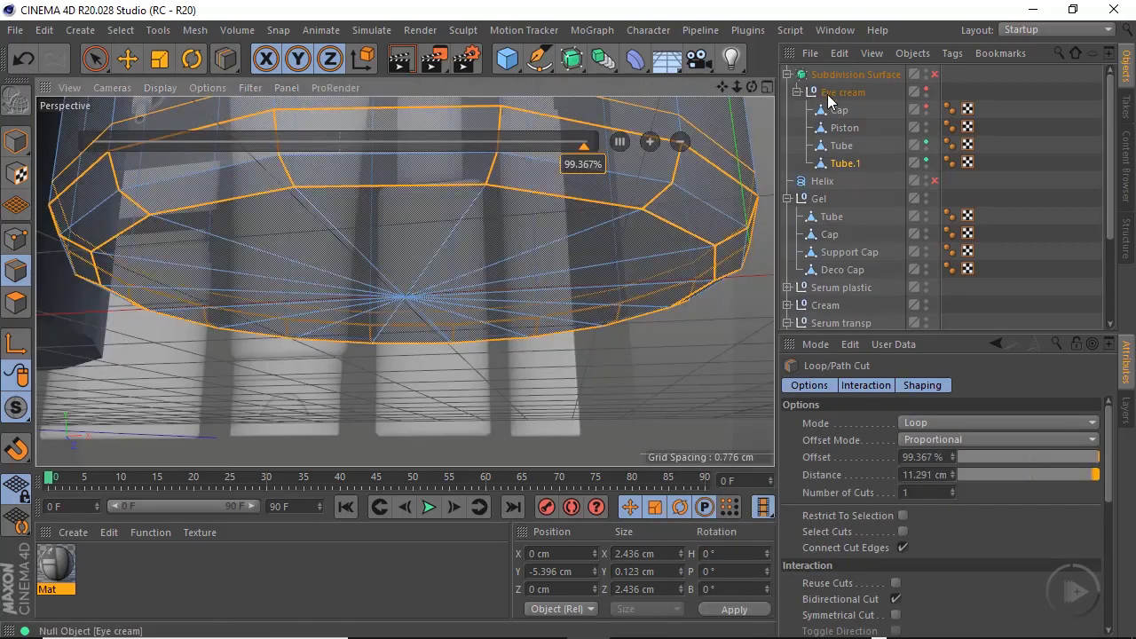
left_click(848, 164)
left_click(899, 523)
left_click_drag(571, 233, 608, 191, "alt")
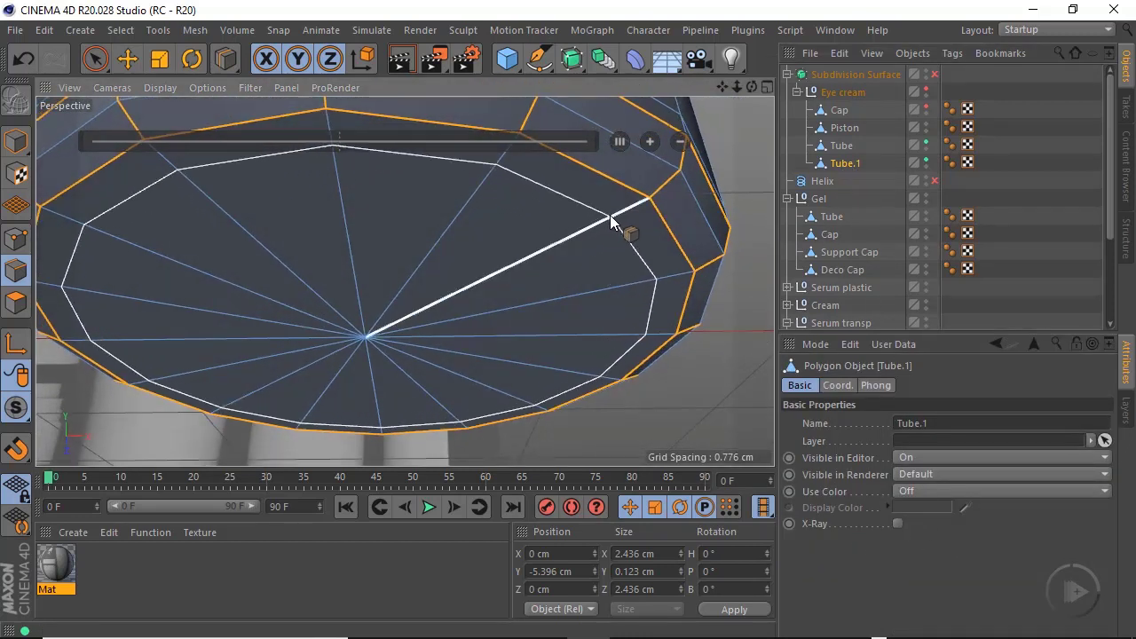
Add two loop cuts on Tube.1's bottom face: one at 10.118 % near the bevel and one further inside at 72.653 %
left_click(610, 215)
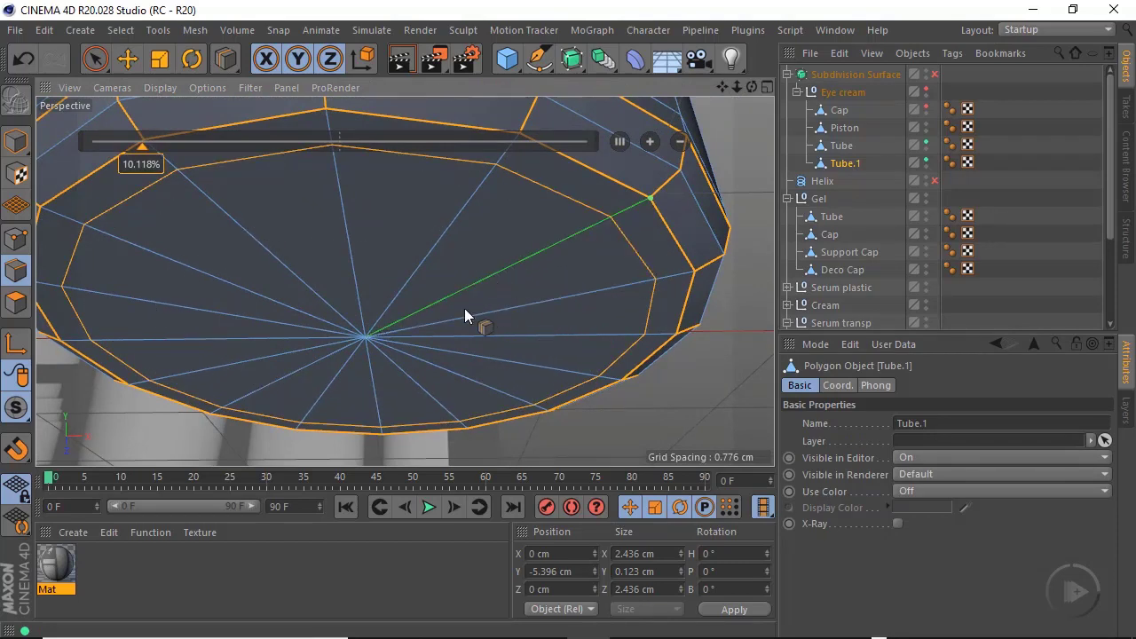
left_click_drag(448, 306, 504, 285, "alt")
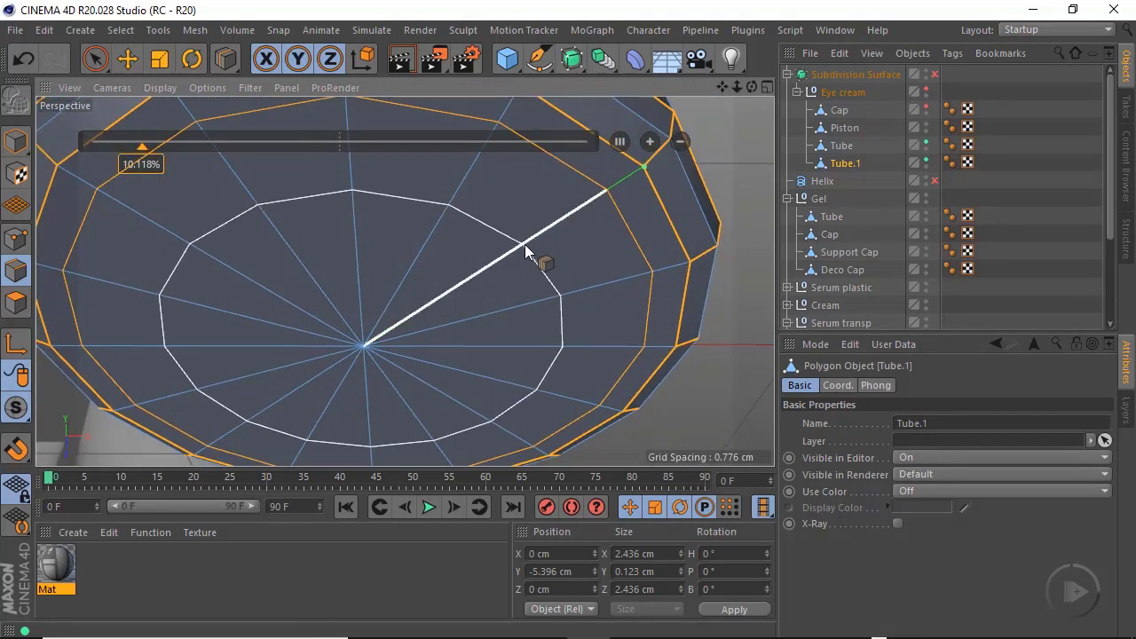
left_click(545, 267)
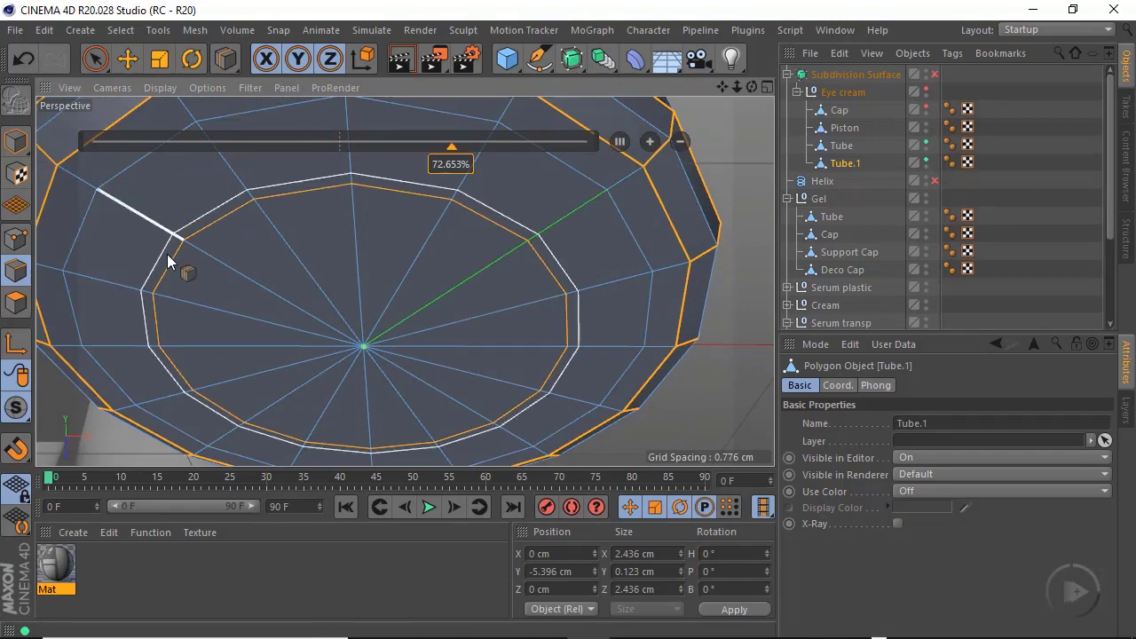
key("space")
Select every second radial edge inside the innermost ring of Tube.1's bottom face and dissolve these edges
left_click(127, 59)
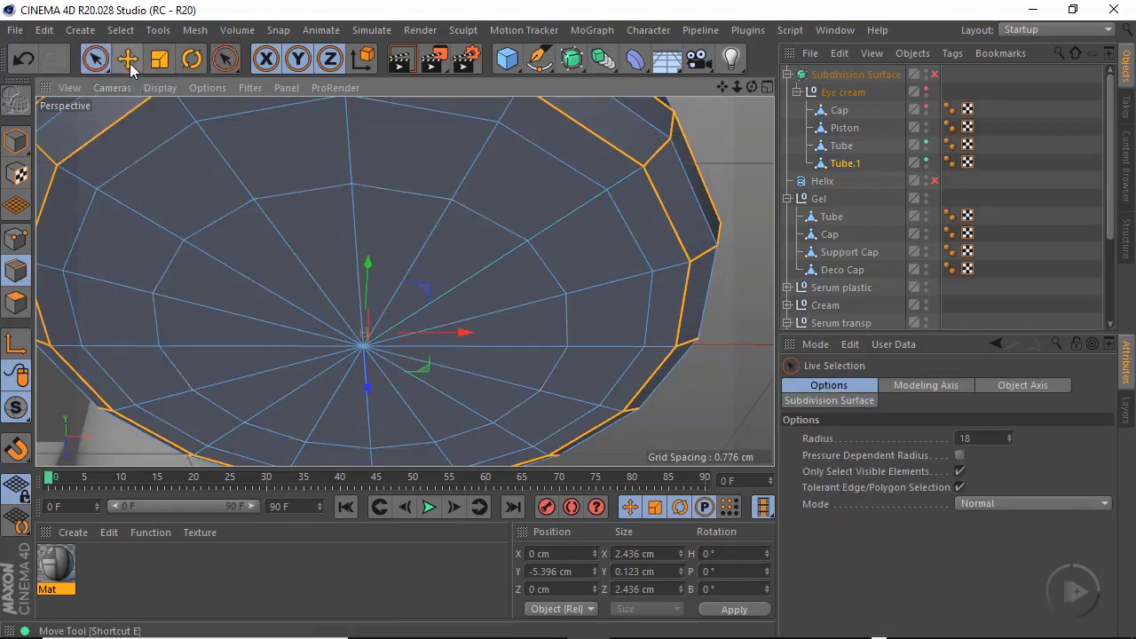
mouse_move(469, 308)
left_mouse_down("alt")
mouse_move(436, 277)
mouse_move(413, 213)
mouse_move(426, 228)
left_mouse_up("alt")
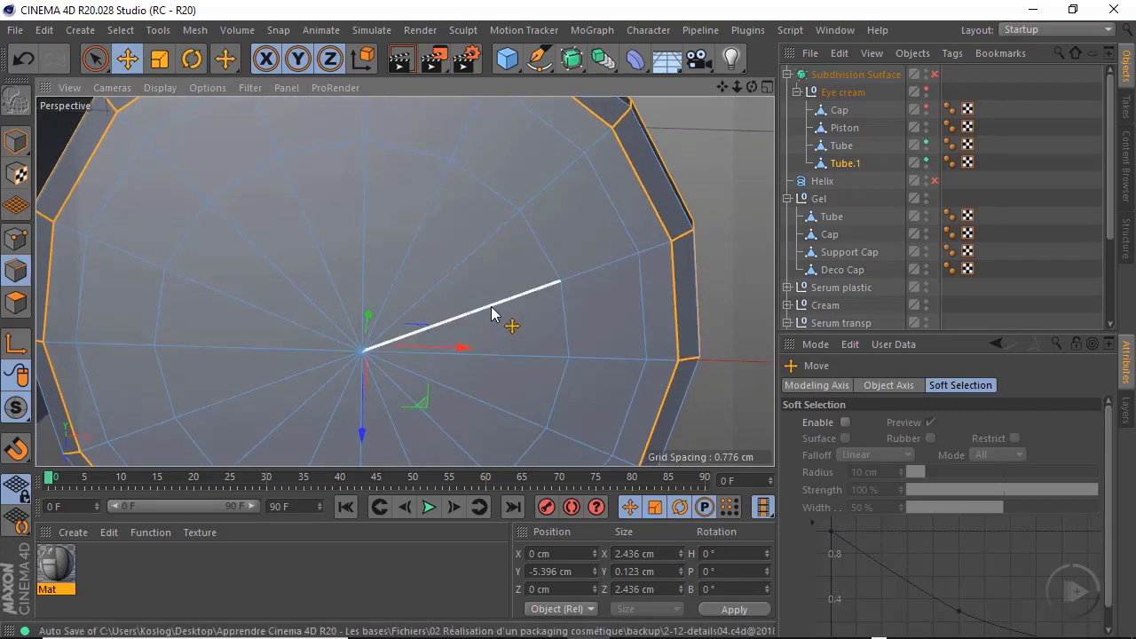
left_click(491, 314)
left_click(414, 242, "shift")
left_click(321, 238, "shift")
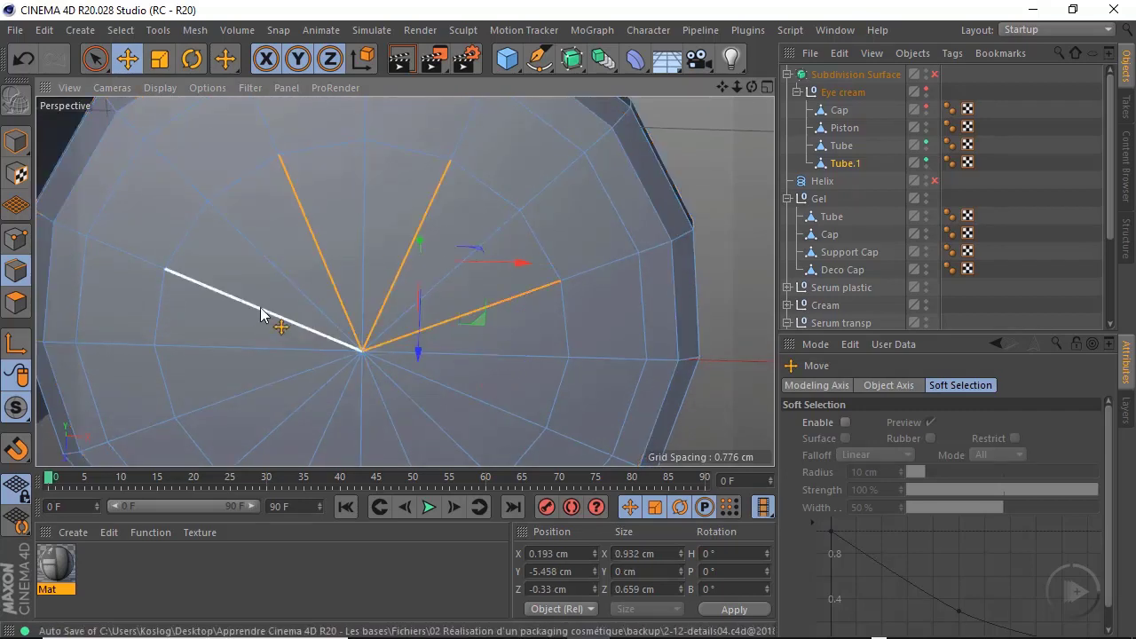
left_click(261, 314, "shift")
left_click(266, 400, "shift")
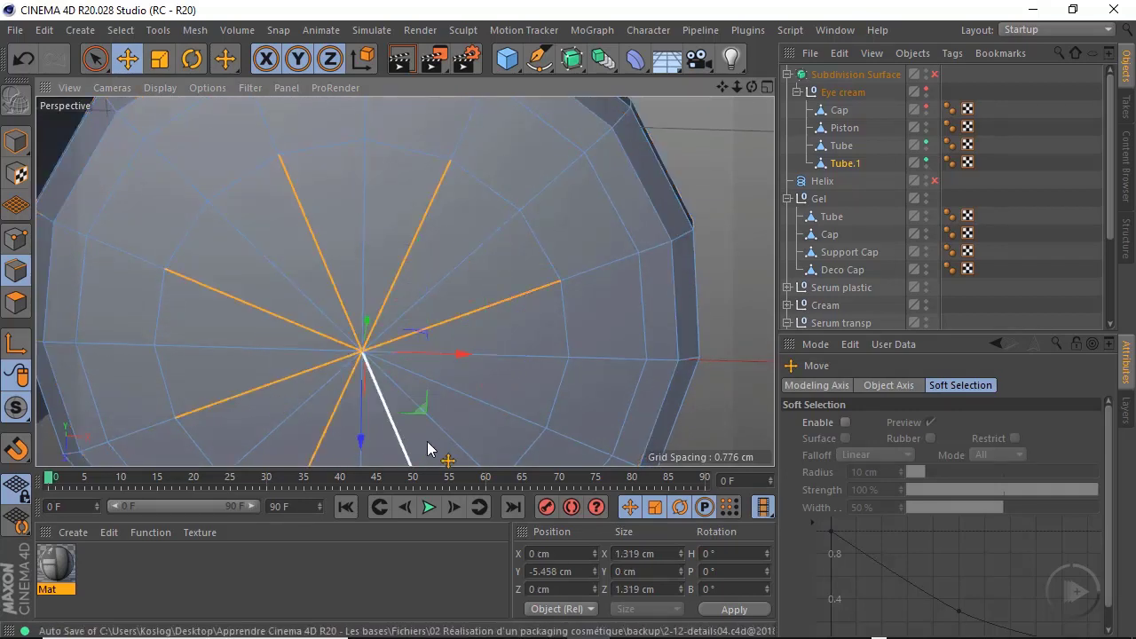
right_click(743, 282)
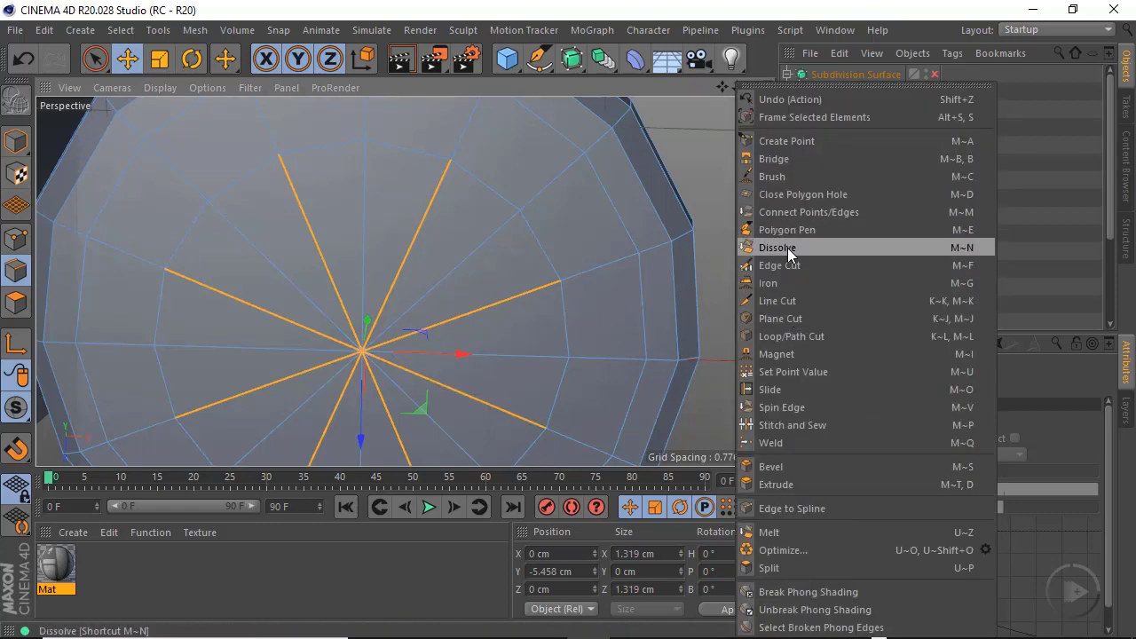
left_click(788, 248)
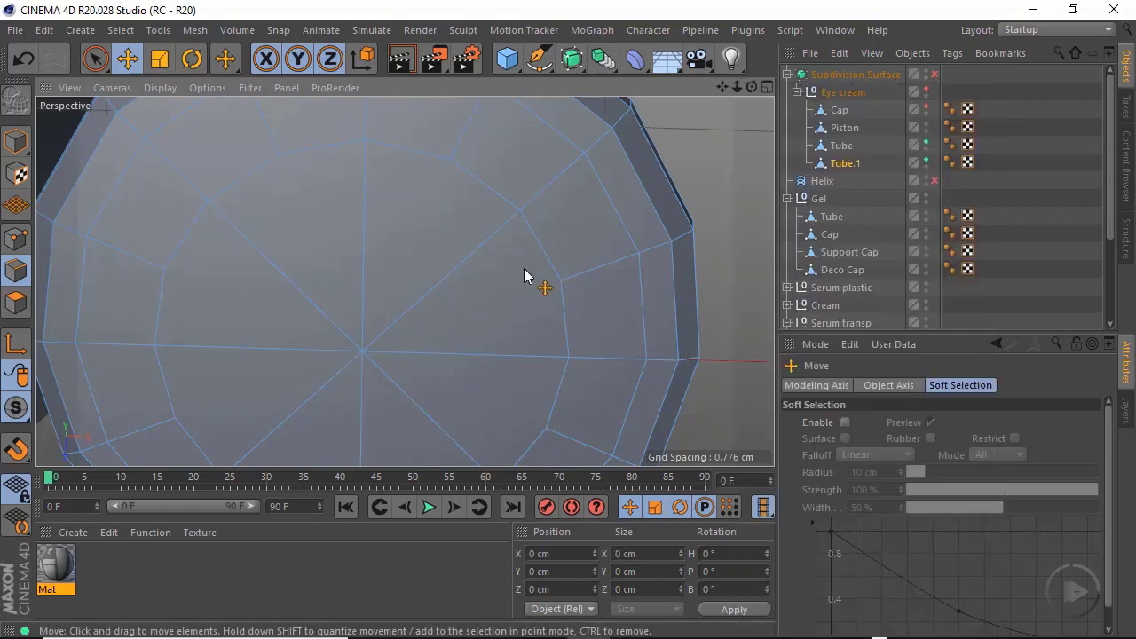
Turn on the Subdivision Surface, switch to model mode and examine the smoothed base and upper part of Tube.1
scroll(502, 266, "down", 8)
left_click_drag(497, 269, 449, 371, "alt")
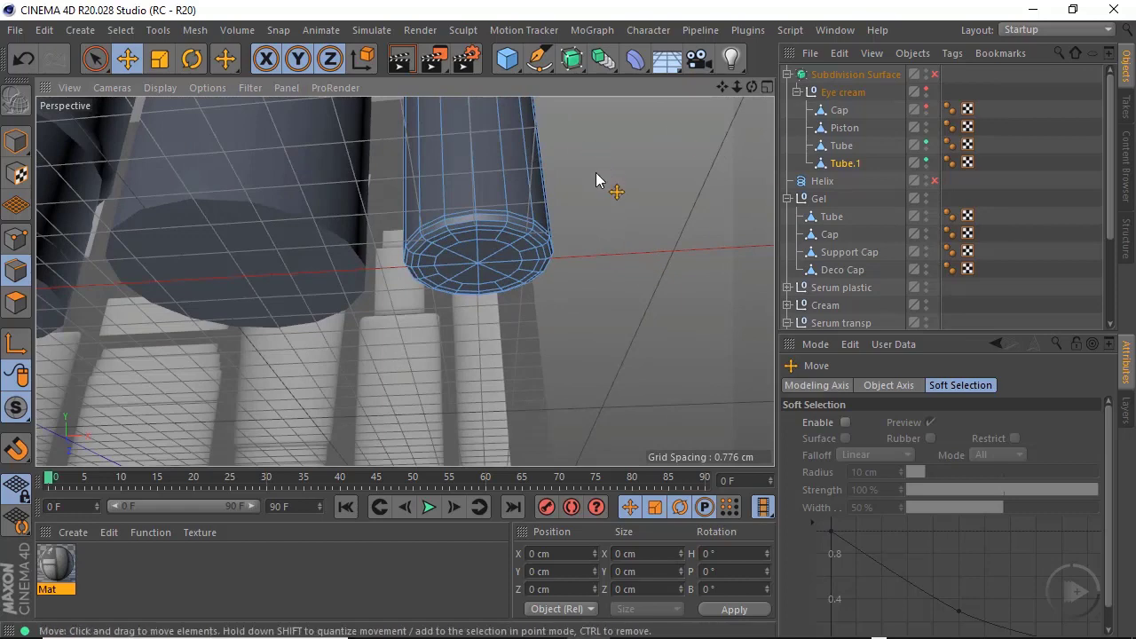
left_click(934, 74)
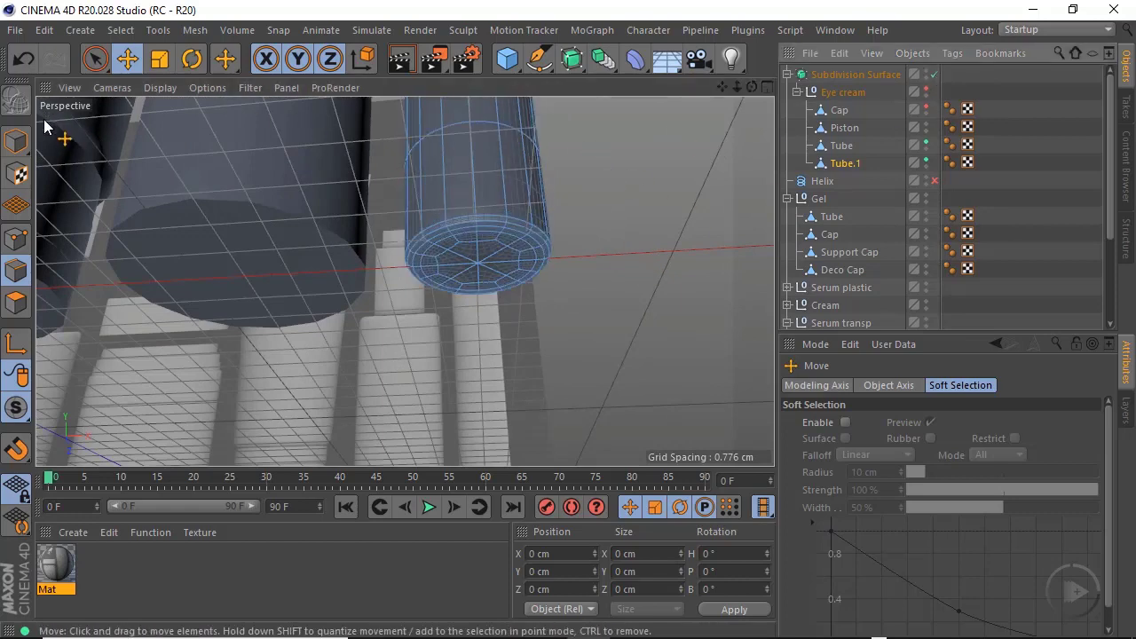
left_click(16, 140)
left_click(71, 165)
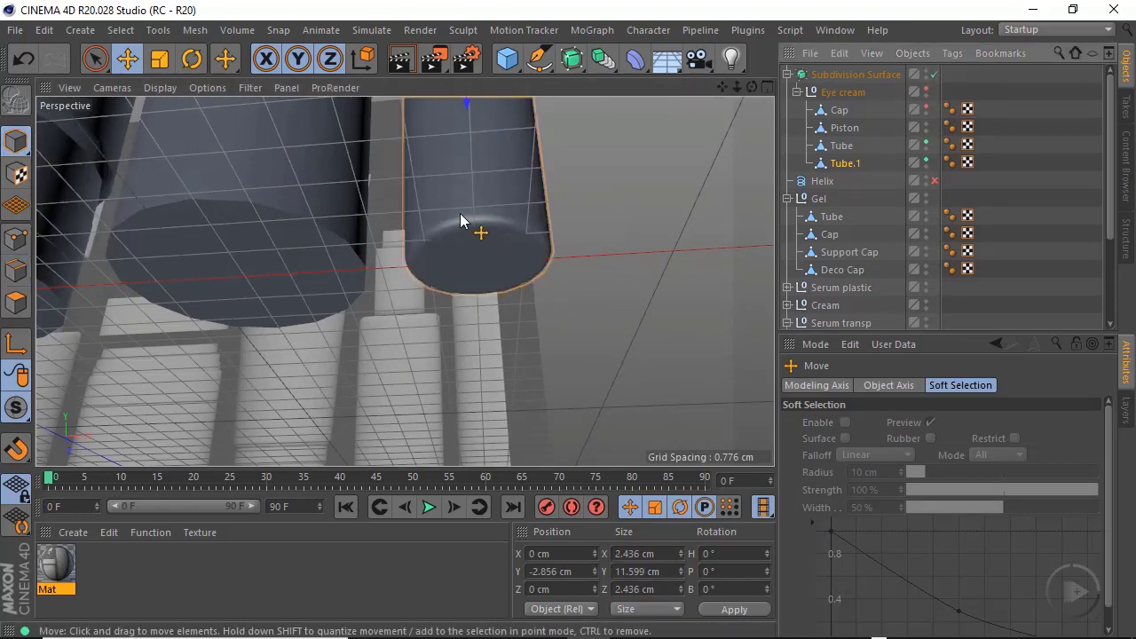
left_click_drag(460, 213, 506, 233, "alt")
left_click_drag(406, 281, 347, 337, "alt")
mouse_move(363, 291)
left_mouse_down("alt")
mouse_move(321, 203)
mouse_move(296, 272)
mouse_move(253, 282)
mouse_move(401, 256)
mouse_move(443, 193)
mouse_move(430, 365)
left_mouse_up("alt")
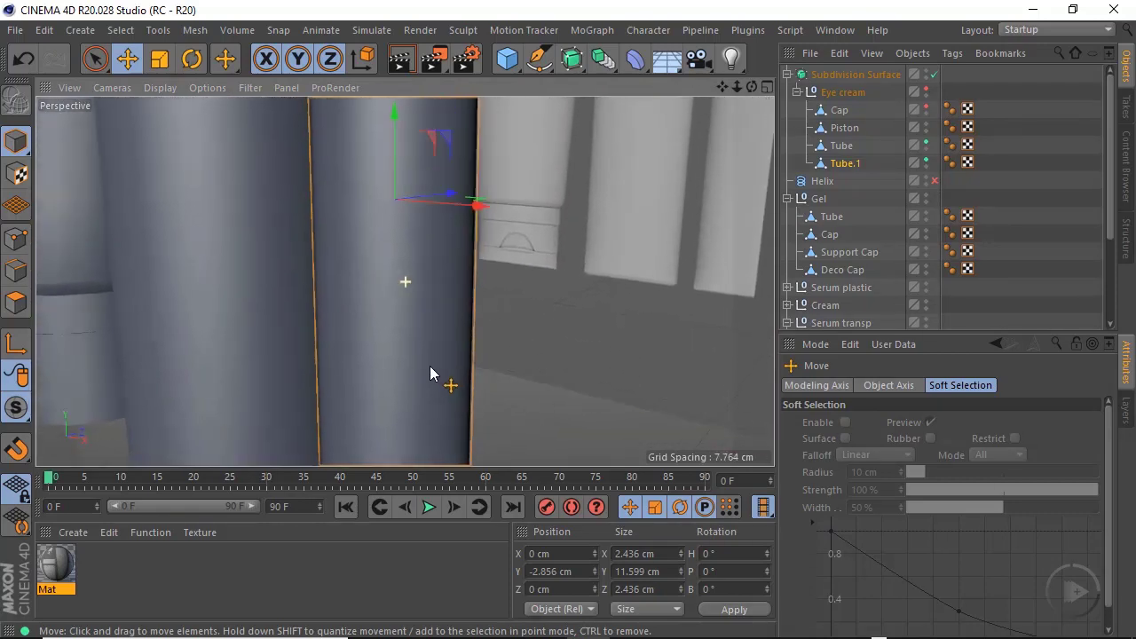
left_click_drag(401, 238, 559, 182, "alt")
left_click_drag(345, 253, 364, 232, "alt")
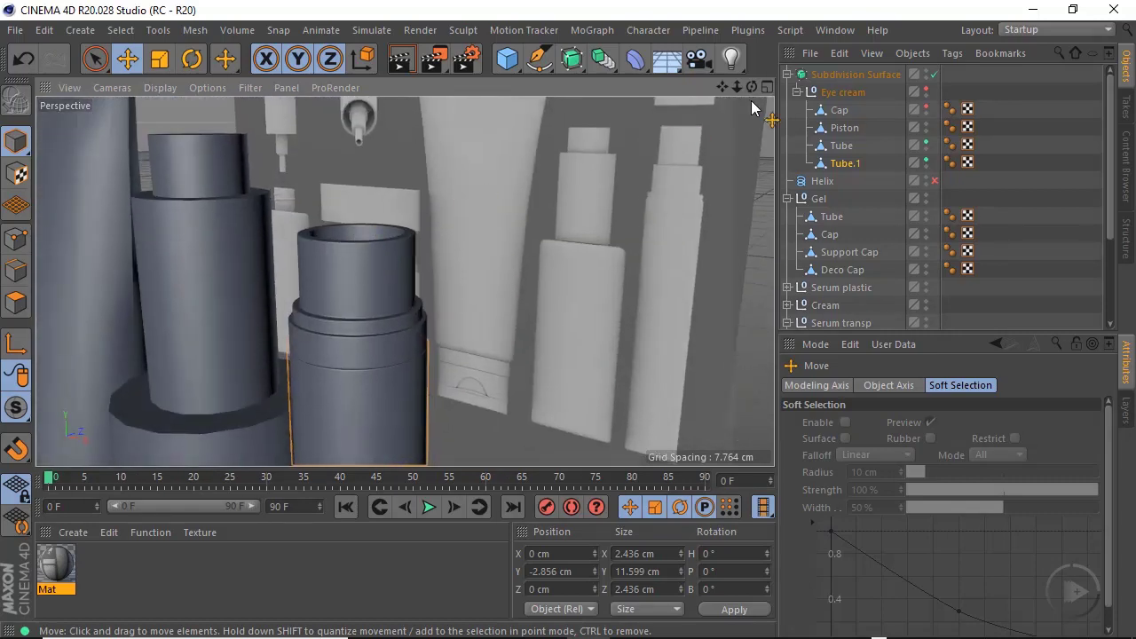
Show the Piston in the editor, switch it to edge mode and turn off the Subdivision Surface
left_click(844, 128)
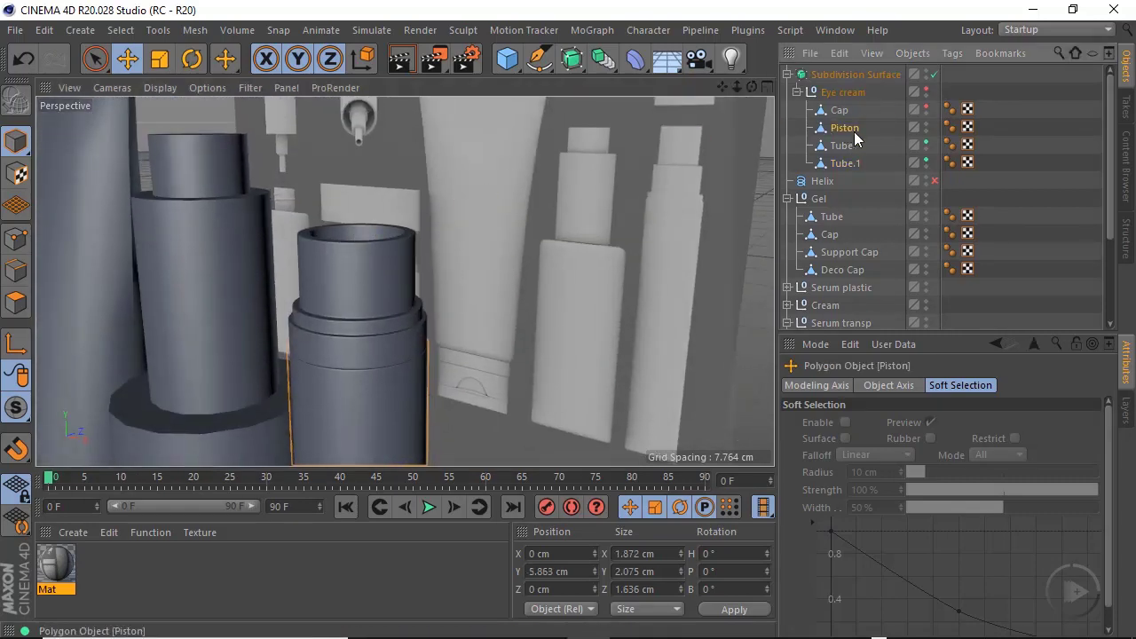
left_click(927, 125)
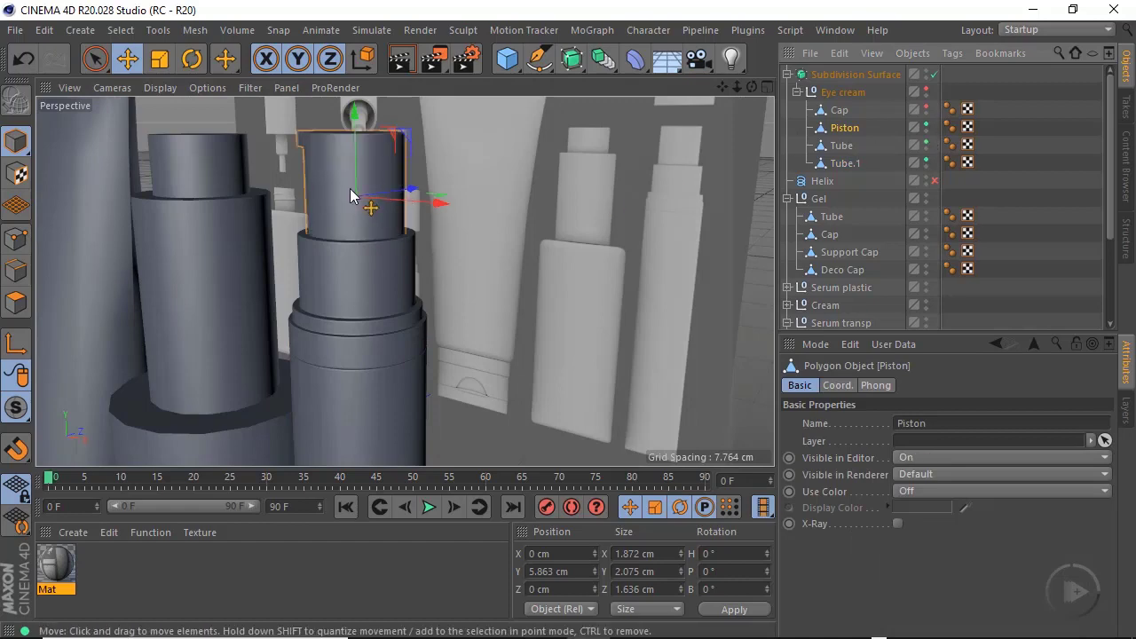
left_click_drag(350, 189, 390, 182, "alt")
left_click(17, 272)
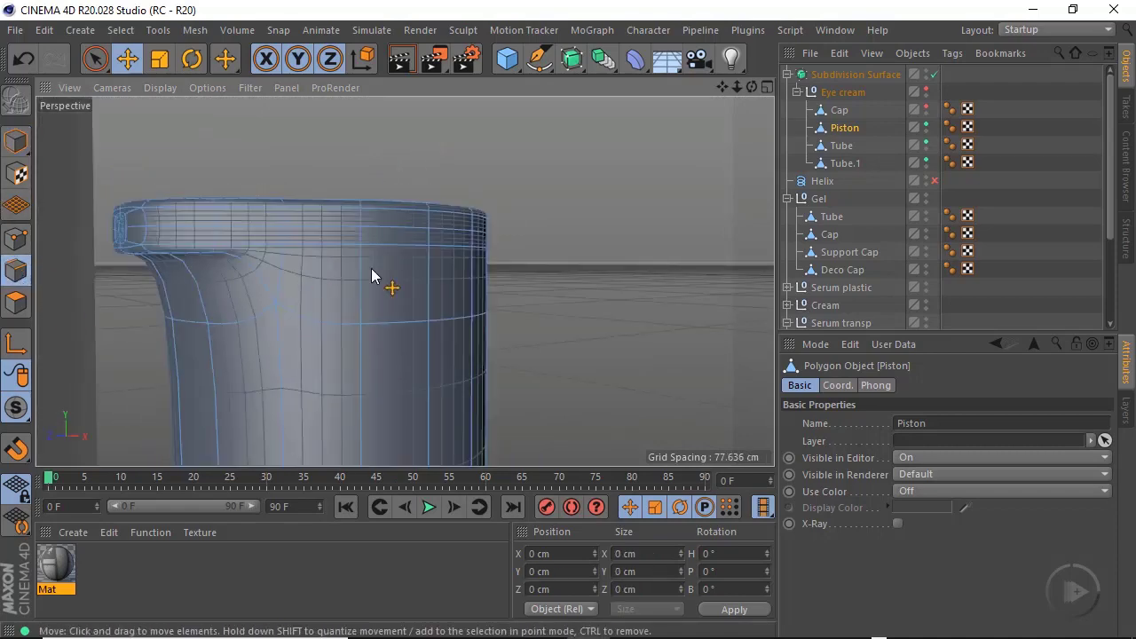
left_click(935, 74)
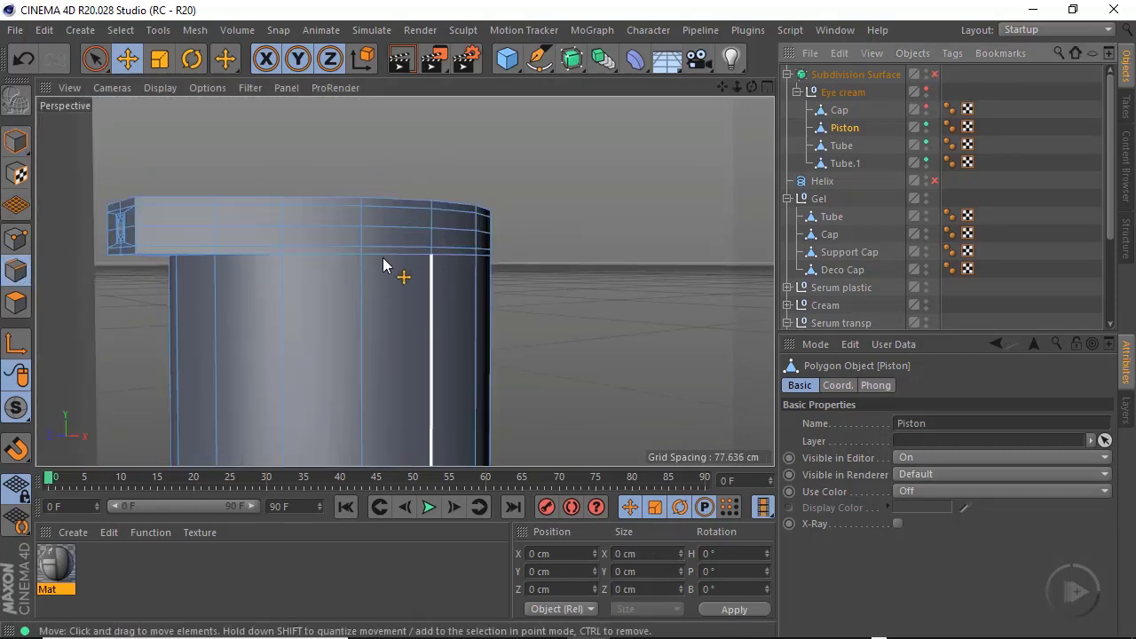
Add a loop cut at 0.998 % around the Piston's body, just beneath the head
left_click_drag(384, 261, 334, 249, "alt")
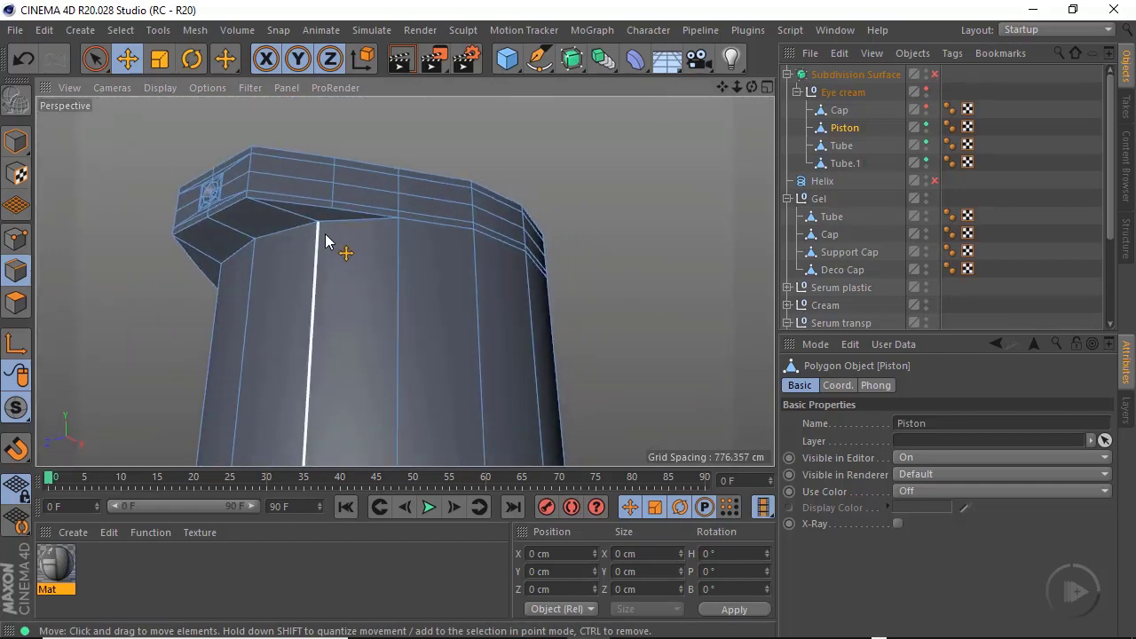
right_click(603, 211)
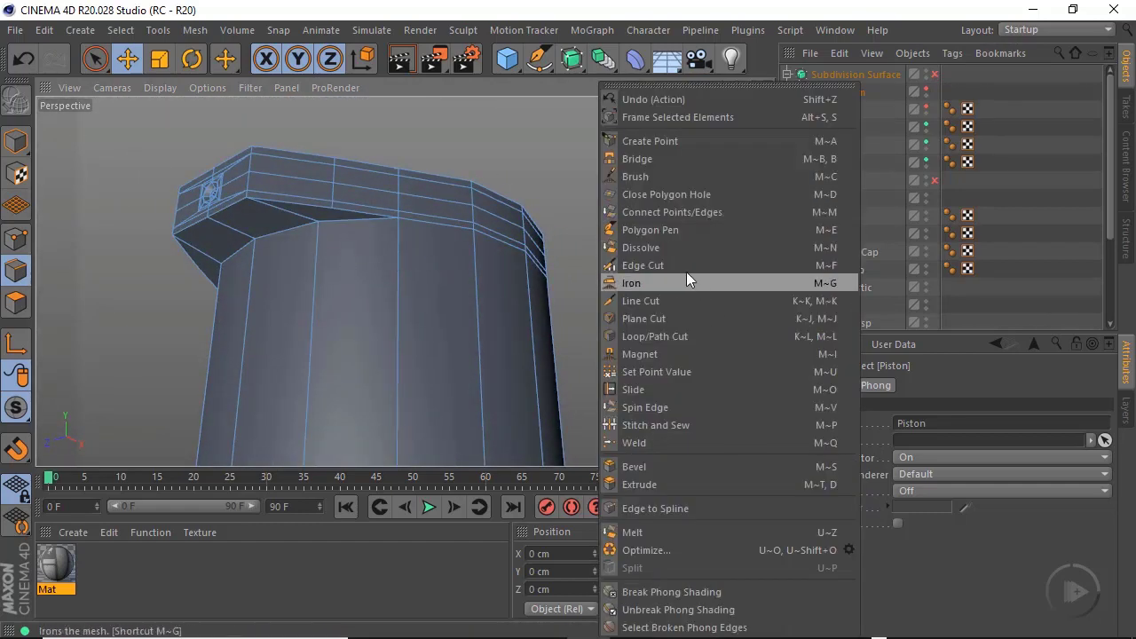
left_click(678, 335)
scroll(492, 191, "up", 5)
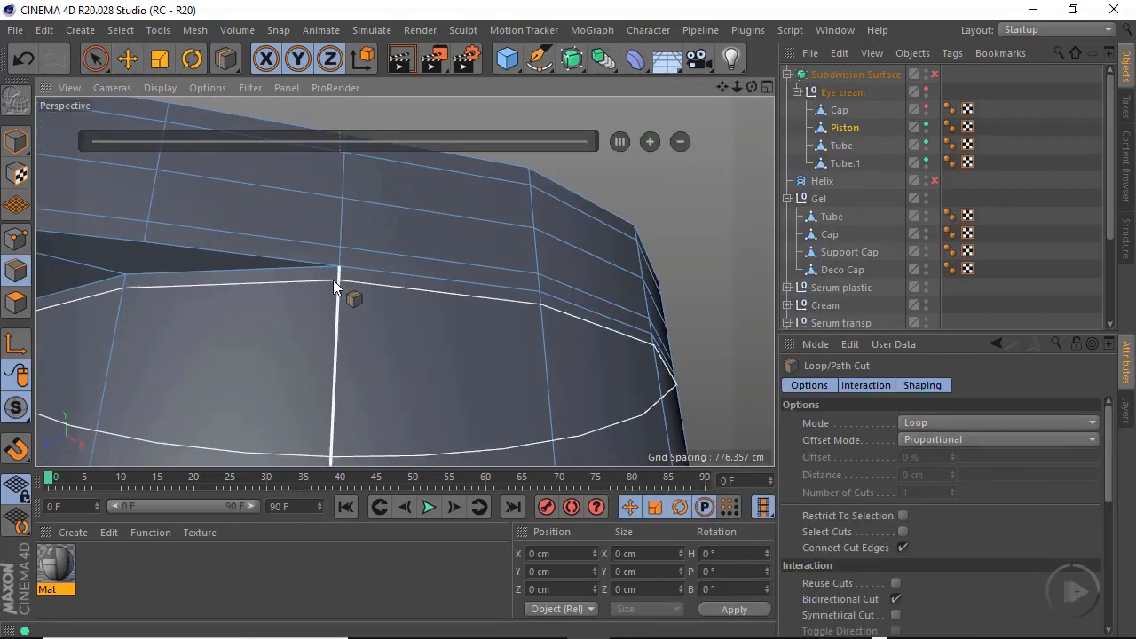
left_click(336, 278)
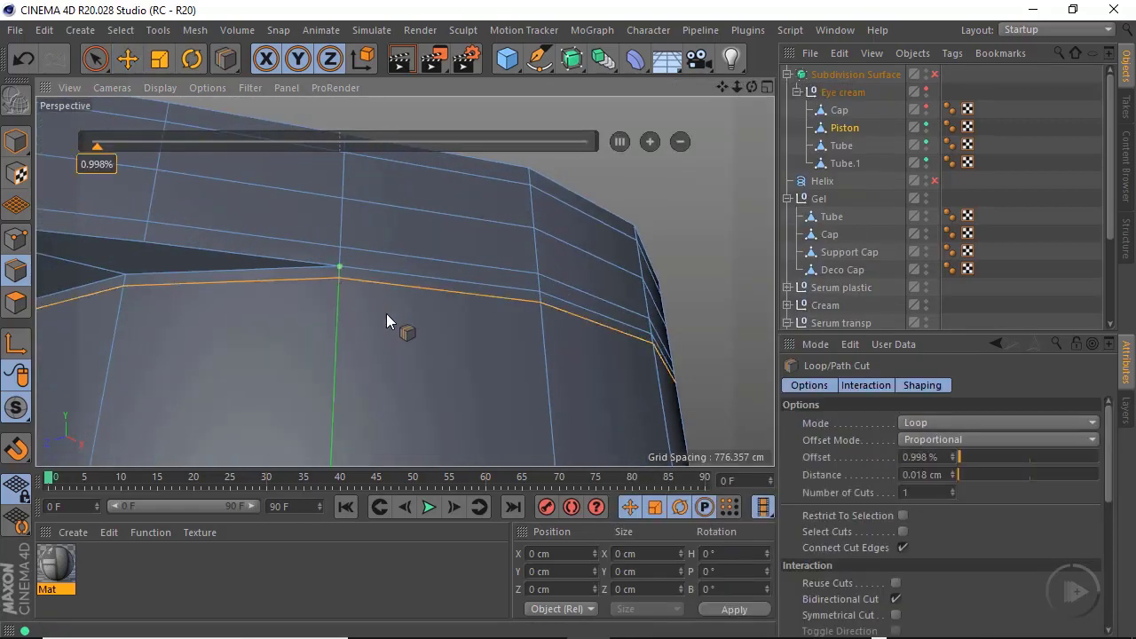
Add a loop cut around the sloped wall of the Piston's nozzle recess and centre it at 50 %
left_click_drag(405, 282, 611, 314, "alt")
scroll(352, 302, "up", 5)
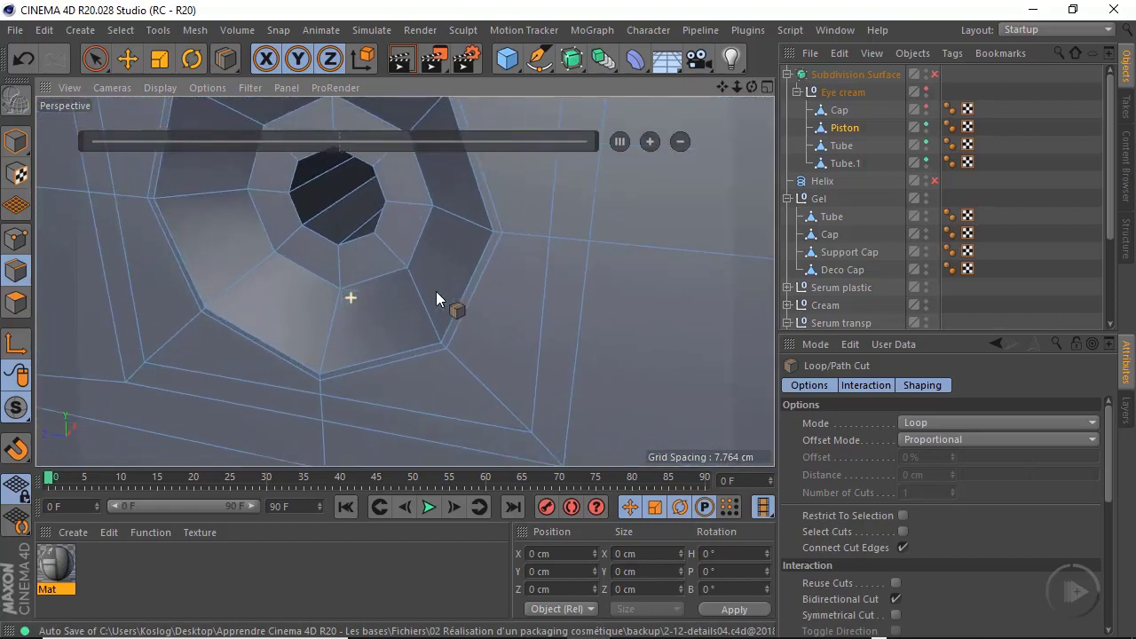
left_click_drag(436, 299, 453, 257, "alt")
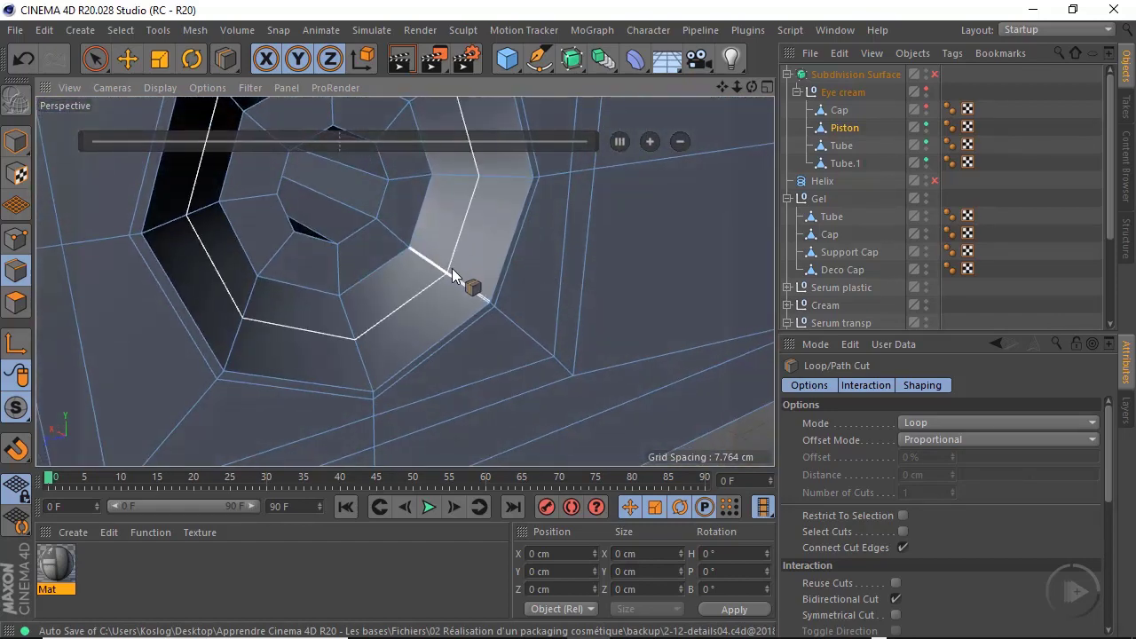
left_click(454, 275)
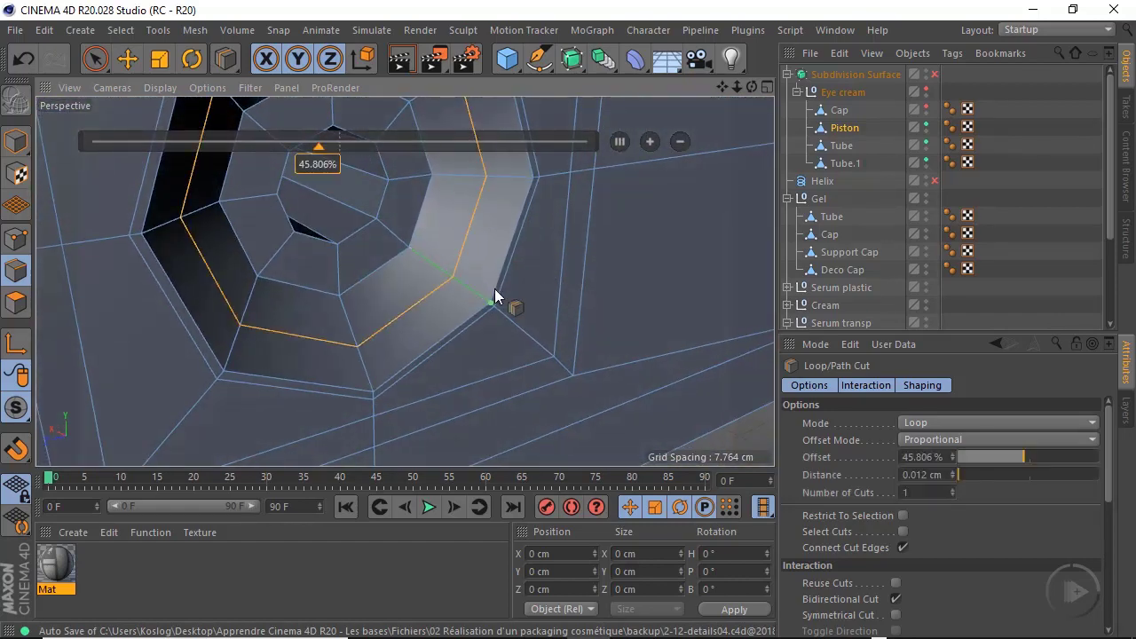
left_click(620, 142)
left_click_drag(403, 301, 285, 301, "alt")
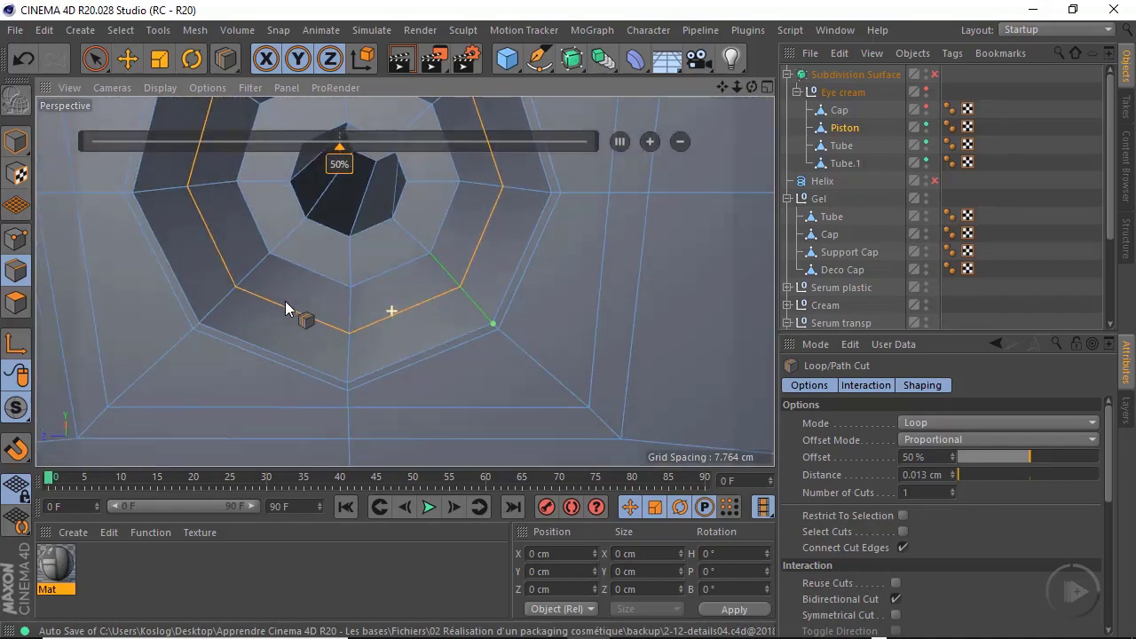
Select the middle edge loop of the nozzle recess and scale it up slightly to about 0.078 cm
left_click(160, 59)
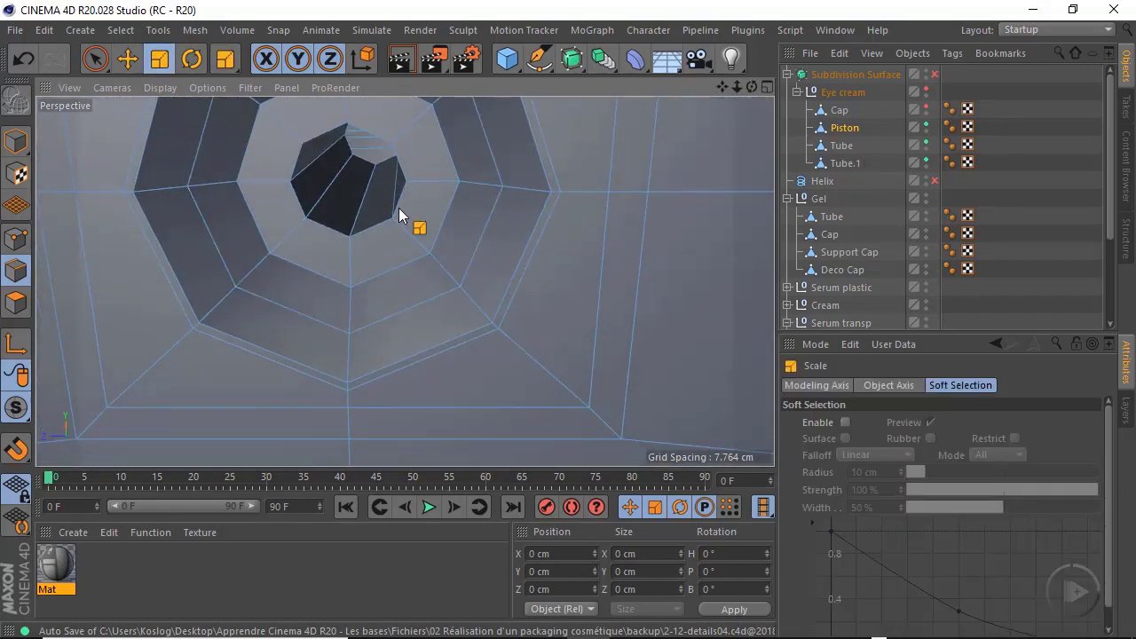
double_click(206, 227)
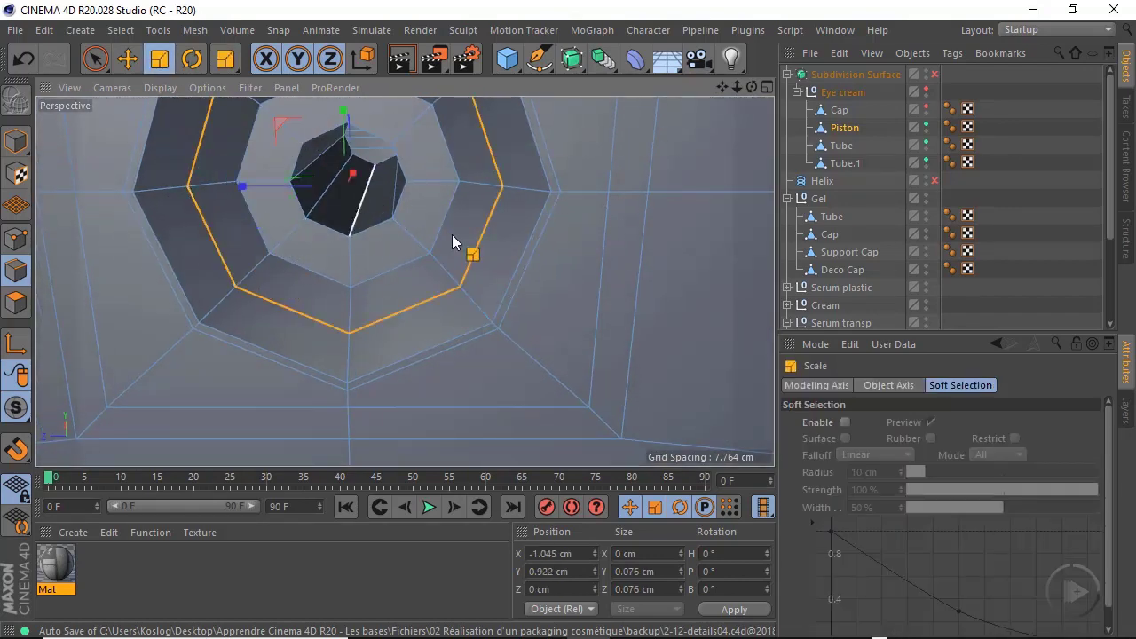
left_click_drag(522, 284, 590, 287, "alt")
left_click_drag(620, 244, 662, 252)
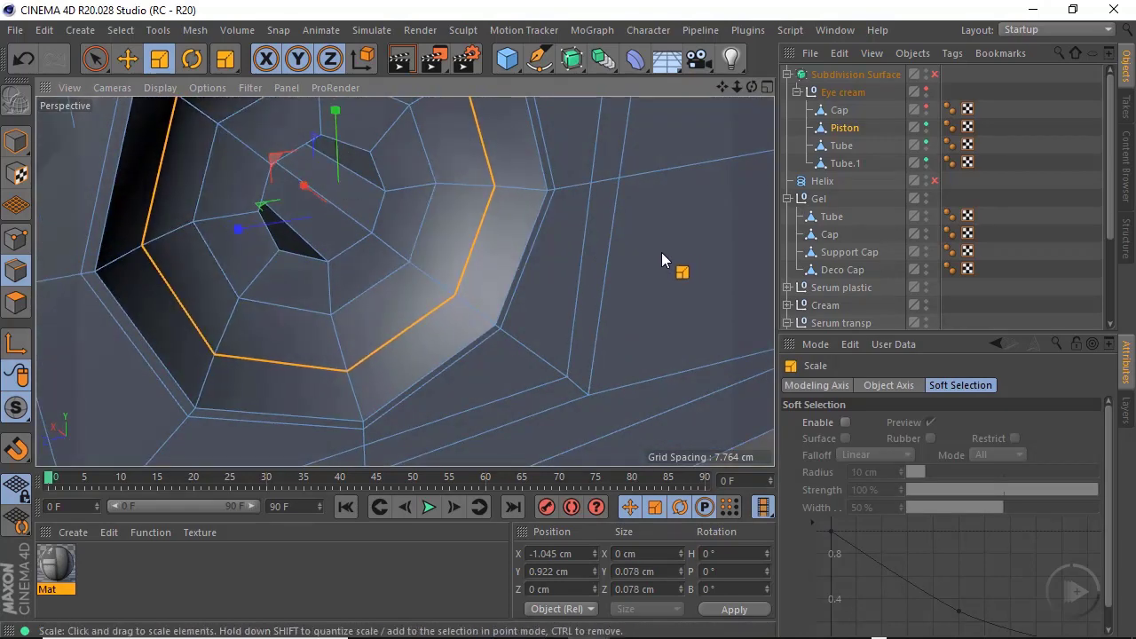
Add a loop cut at 81.317 % on the flat ring around the Piston's nozzle hole, near its outer edge
left_click_drag(266, 297, 241, 227, "alt")
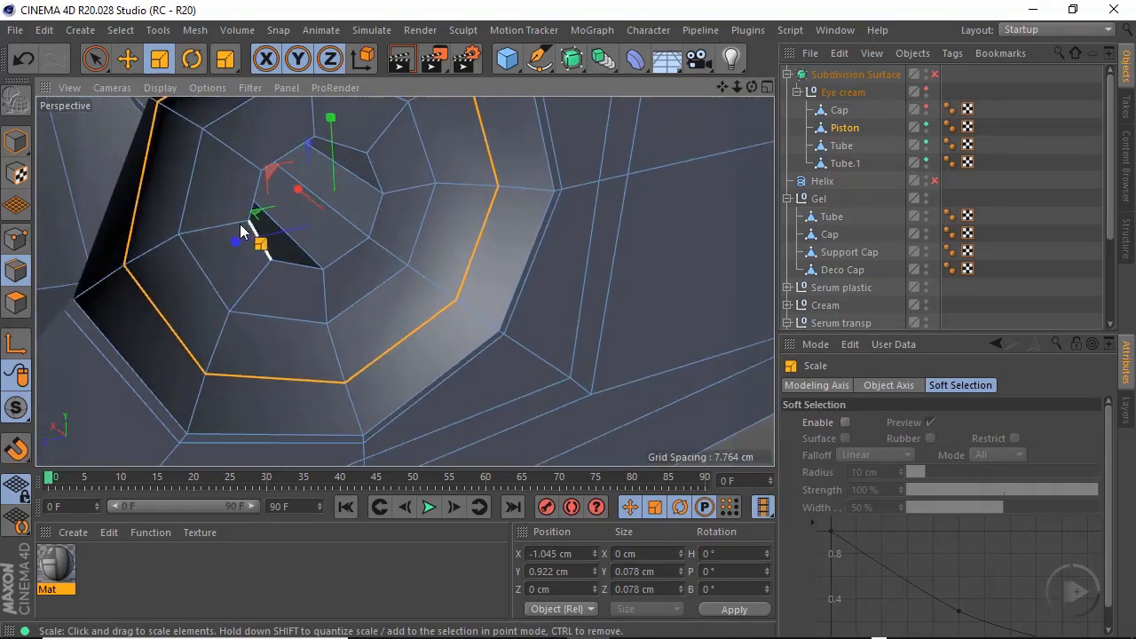
right_click(476, 213)
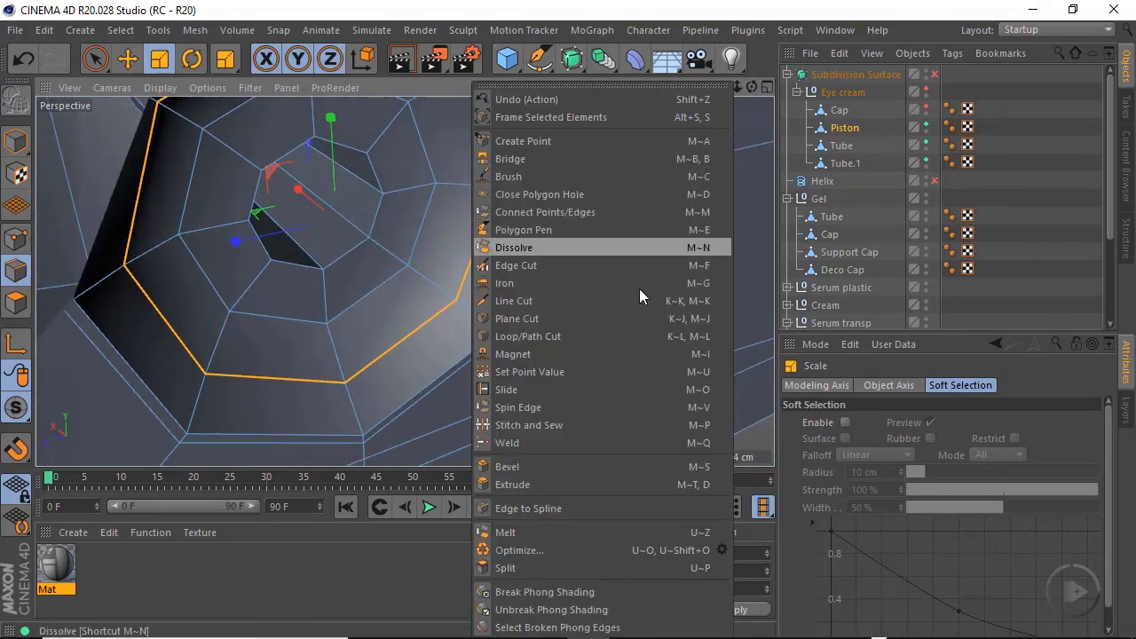
left_click(557, 339)
left_click(397, 255)
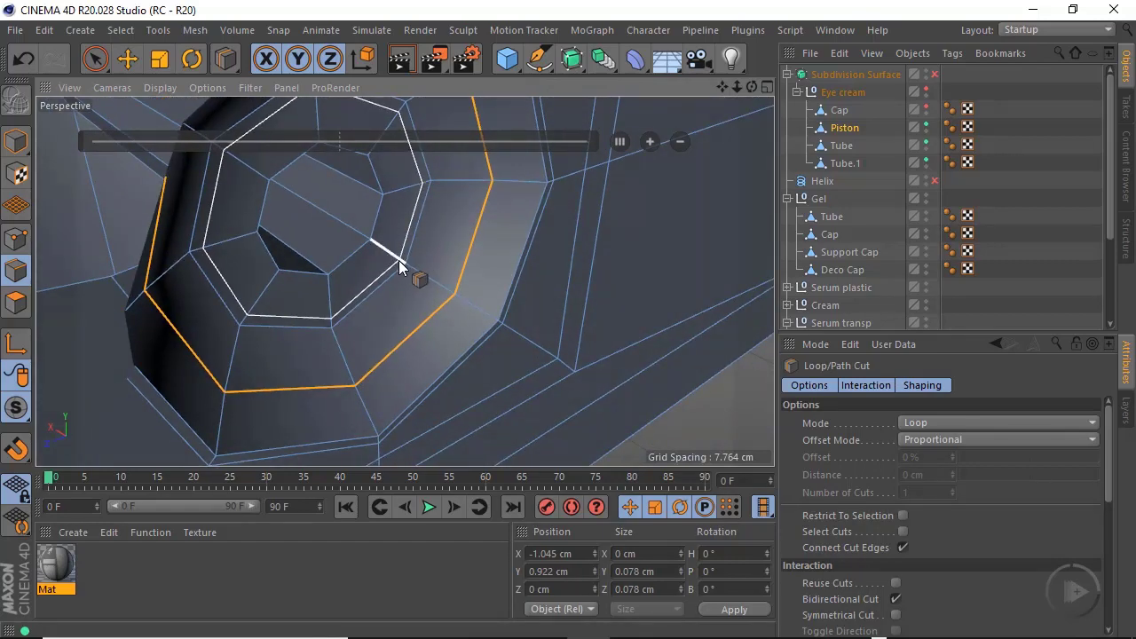
left_click_drag(364, 286, 380, 242, "alt")
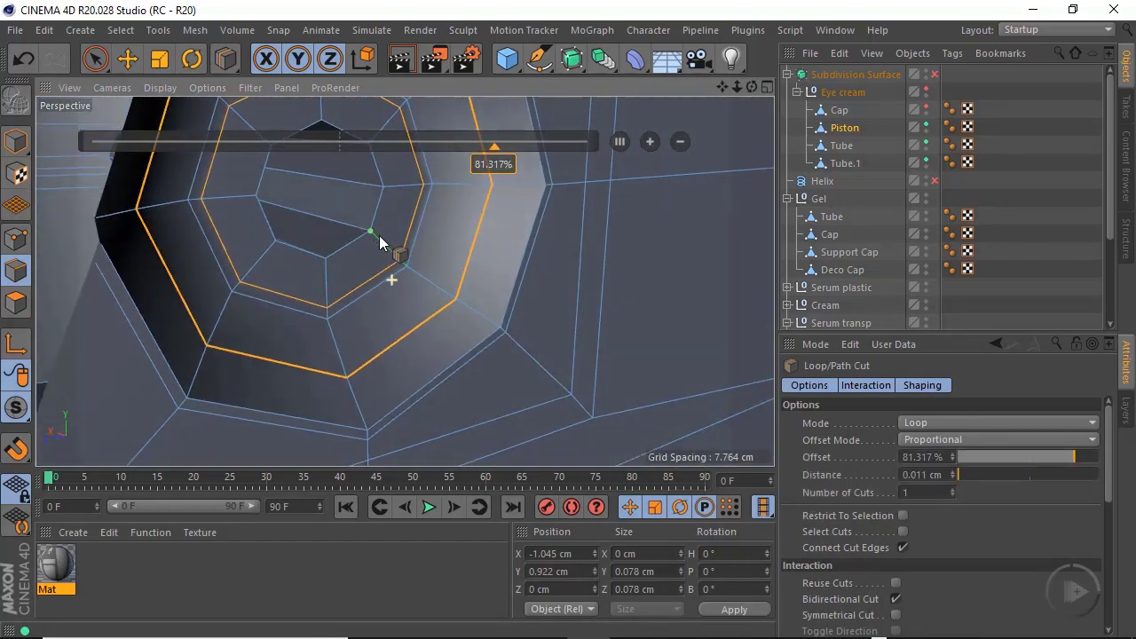
Turn on the Subdivision Surface and add a loop cut at 82.407 % on the nozzle ring, close to the hole
left_click(935, 75)
left_click_drag(720, 173, 436, 278, "alt")
left_click_drag(440, 288, 451, 285, "alt")
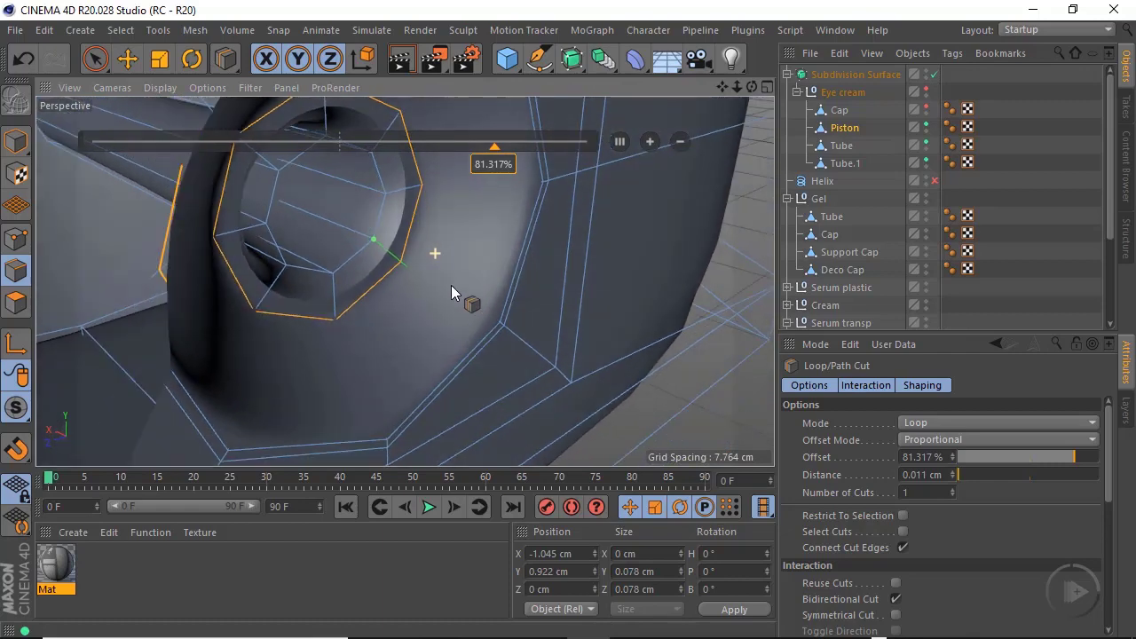
left_click(395, 205)
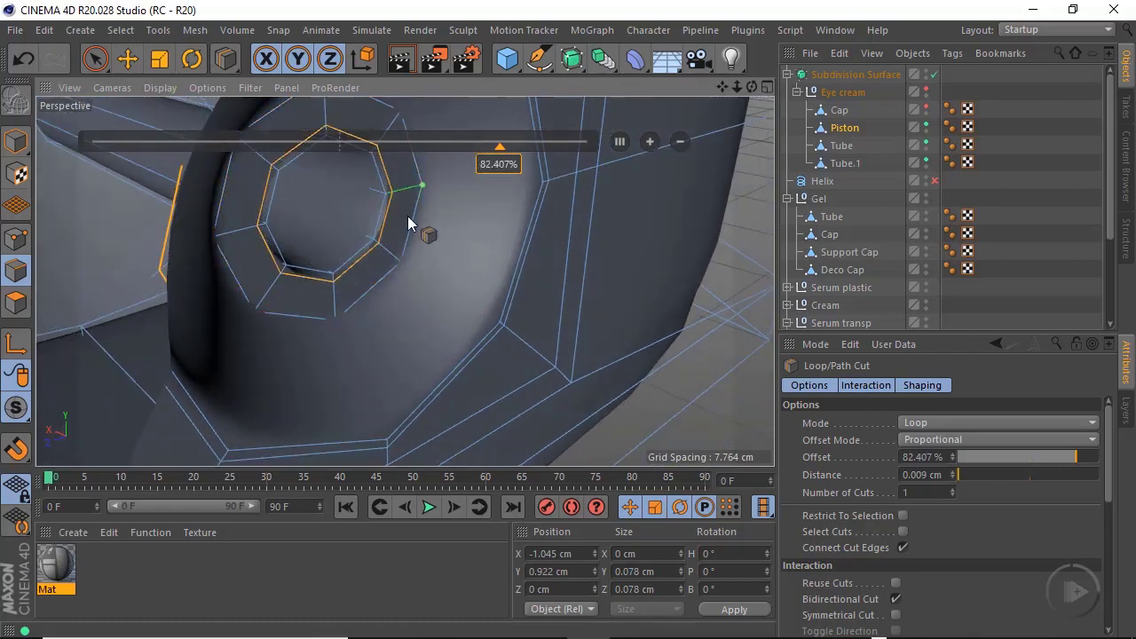
Add a loop cut at 2.339 % inside the Piston's nozzle hole, close to its rim
mouse_move(383, 219)
left_mouse_down("alt")
mouse_move(272, 210)
mouse_move(390, 221)
left_mouse_up("alt")
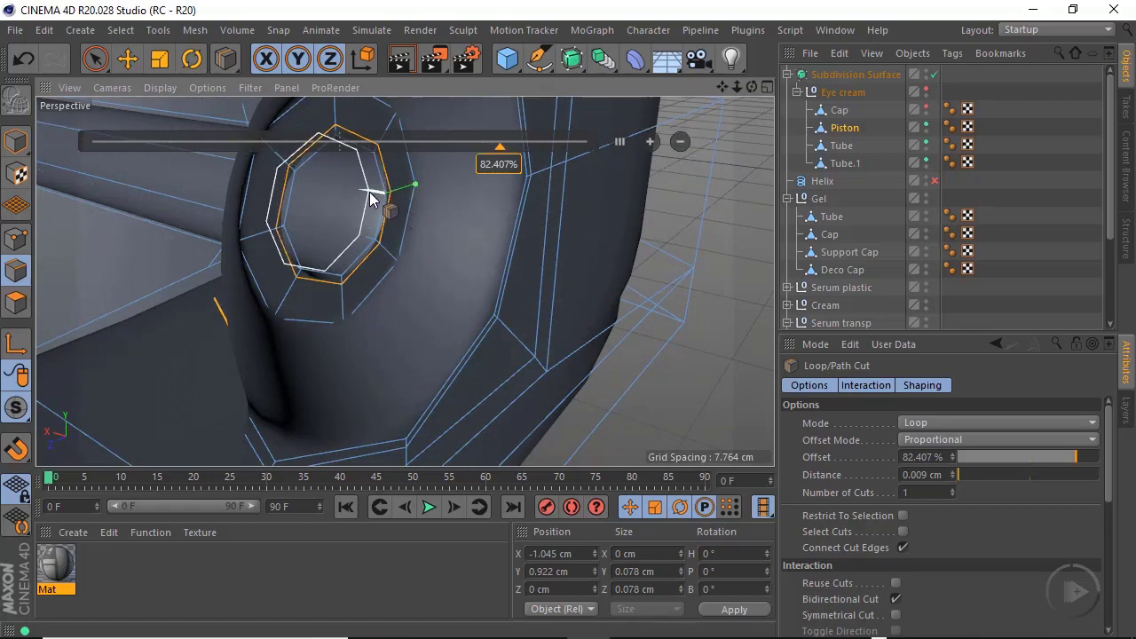
mouse_move(372, 192)
right_mouse_down("alt")
mouse_move(429, 187)
mouse_move(385, 195)
right_mouse_up("alt")
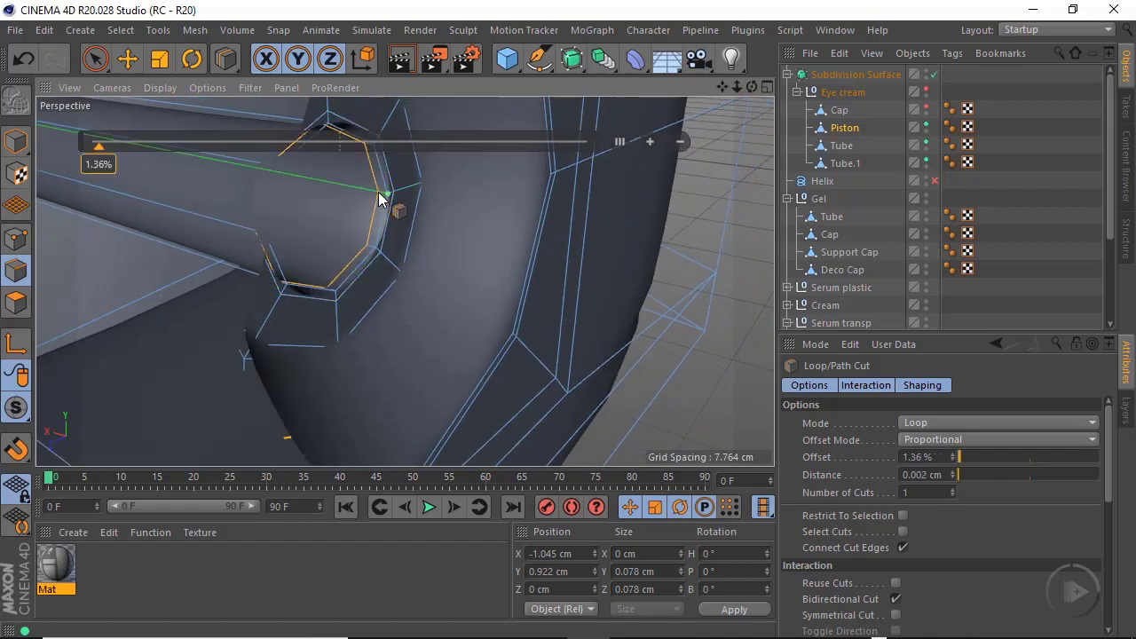
left_click_drag(393, 231, 271, 202, "alt")
right_click_drag(389, 196, 302, 242, "alt")
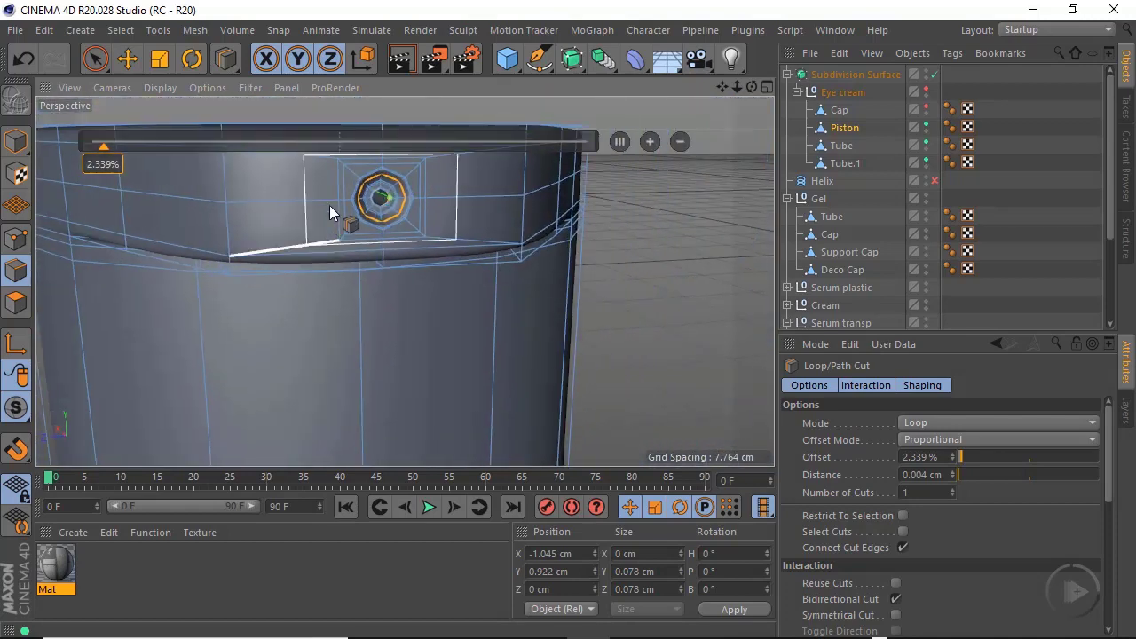
Switch to Model mode and examine the smoothed Piston on the eye cream tube with the Subdivision Surface turned on
left_click_drag(316, 211, 533, 194, "alt")
left_click(935, 74)
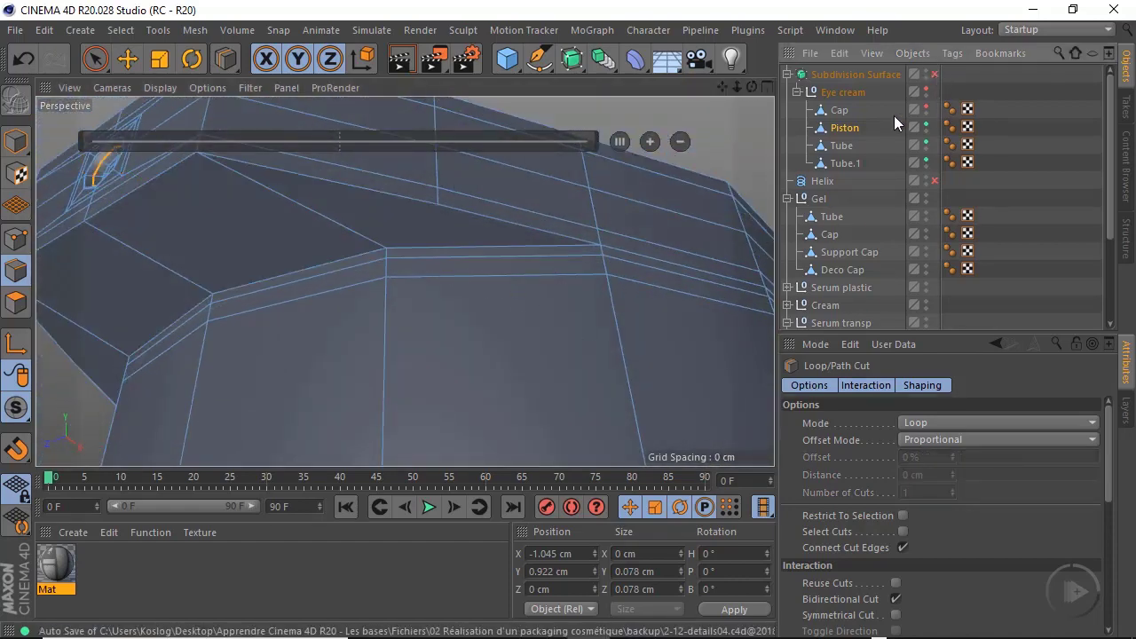
left_click(19, 142)
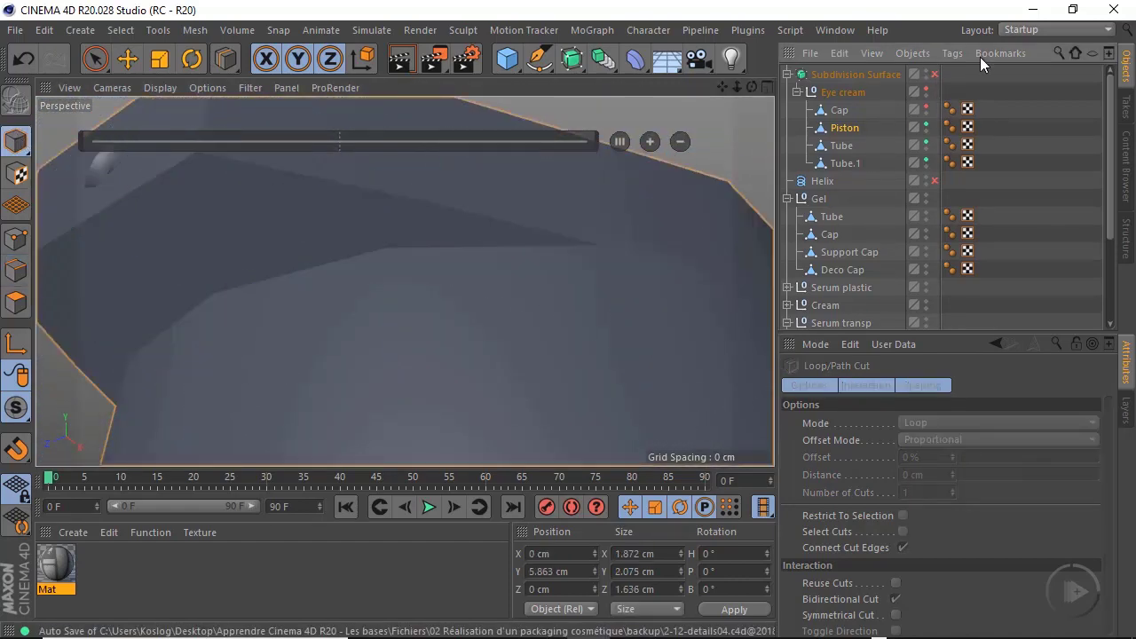
left_click(935, 74)
left_click_drag(379, 263, 417, 356, "alt")
scroll(460, 271, "down", 3)
middle_click_drag(546, 280, 503, 273, "alt")
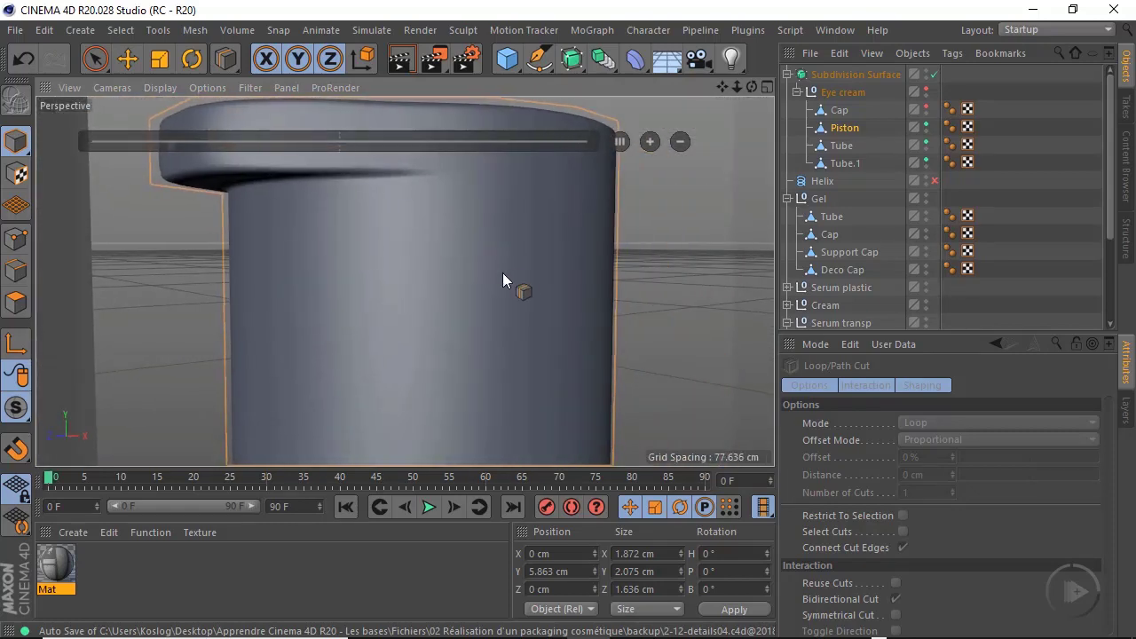
right_click_drag(477, 266, 414, 334, "alt")
left_click_drag(414, 334, 485, 300, "alt")
right_click_drag(486, 300, 387, 326, "alt")
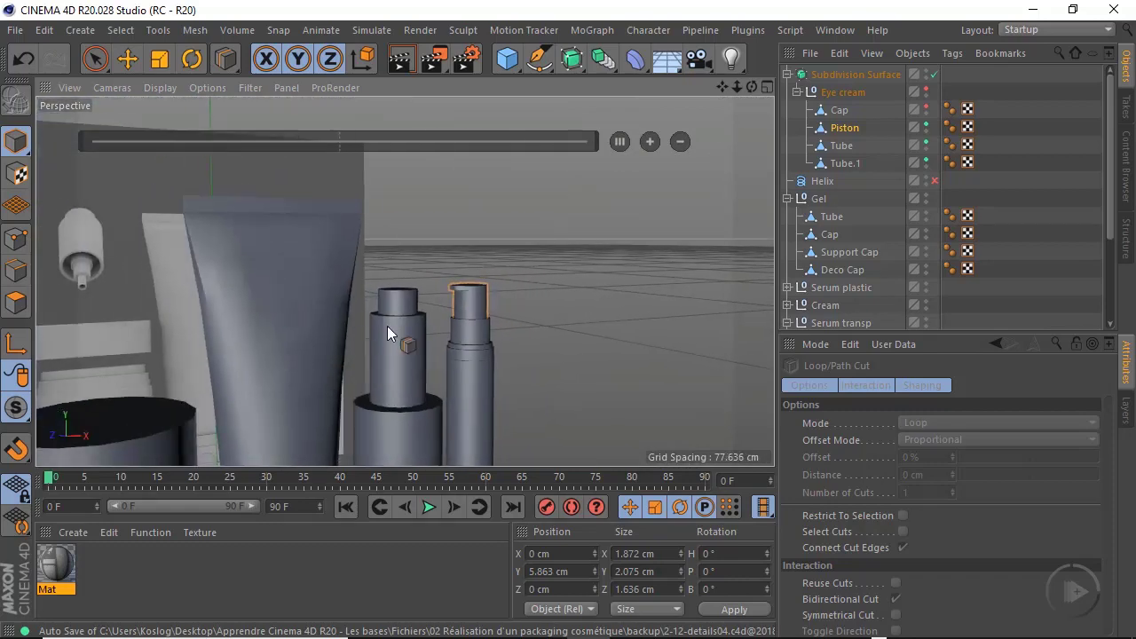
middle_click_drag(465, 358, 476, 235, "alt")
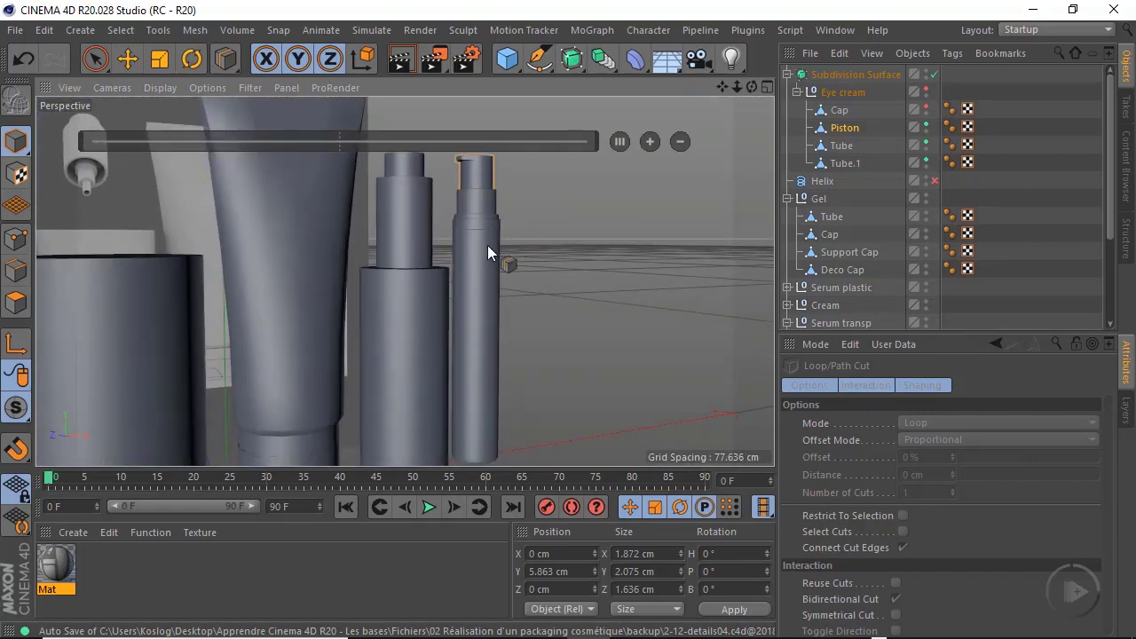
Return to the Live Selection tool and deselect the Piston to view the whole product lineup
key("space")
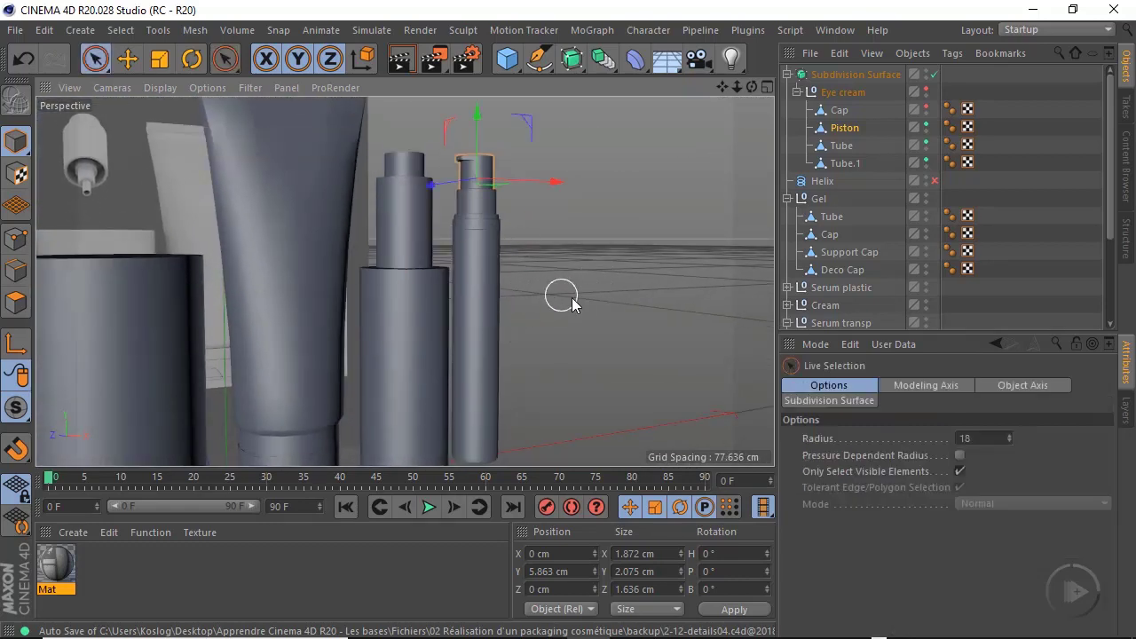
left_click(520, 318)
right_click_drag(488, 289, 441, 309, "alt")
left_click_drag(487, 292, 389, 338, "alt")
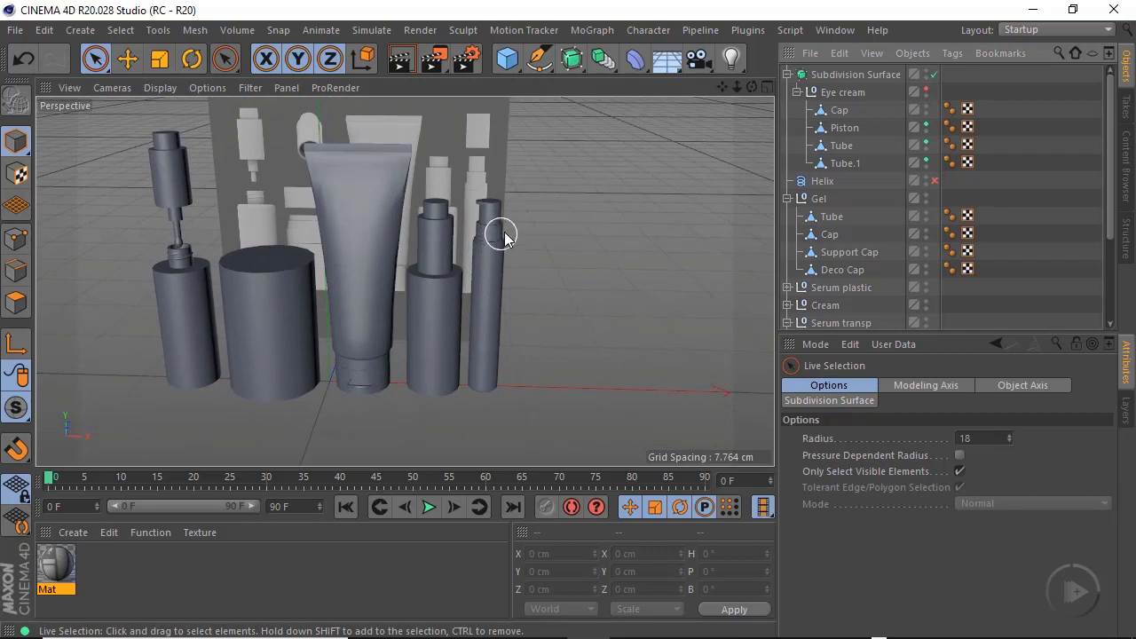
Reset the editor visibility of the Eye cream group and its Cap, Piston, Tube and Tube.1 parts to default
left_click(925, 90)
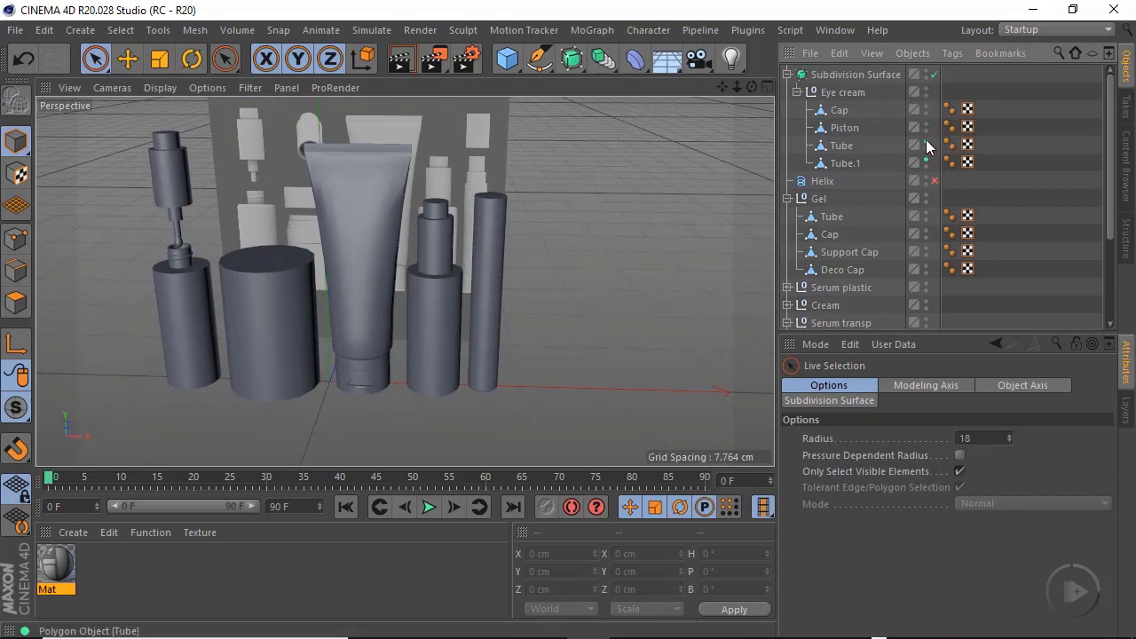
left_click(927, 160)
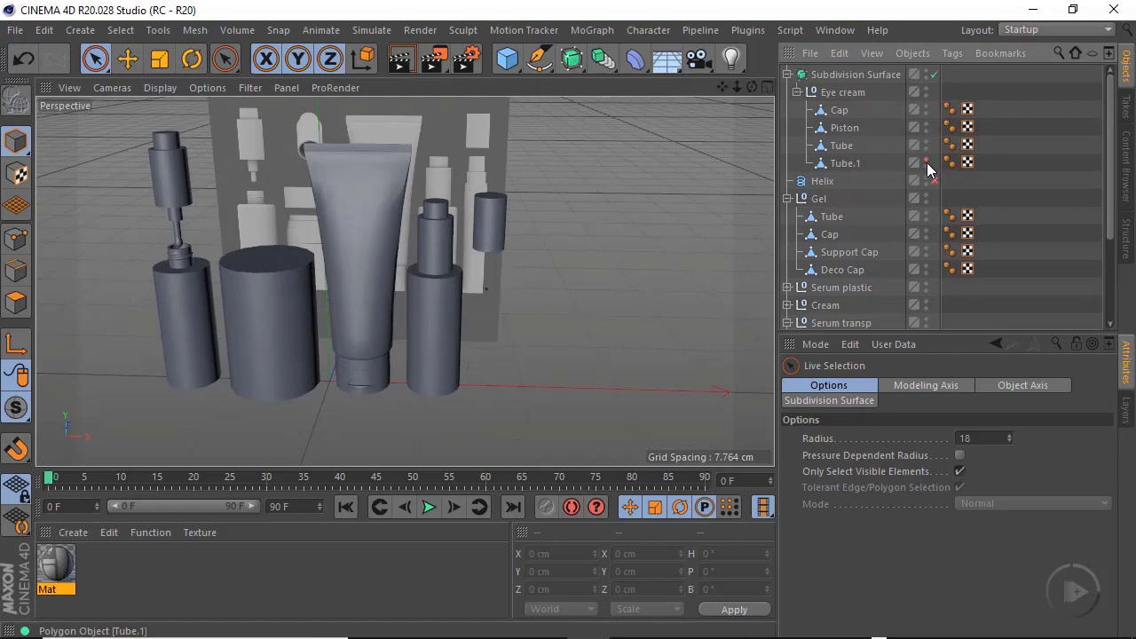
left_click(927, 161)
left_click_drag(453, 244, 539, 229, "alt")
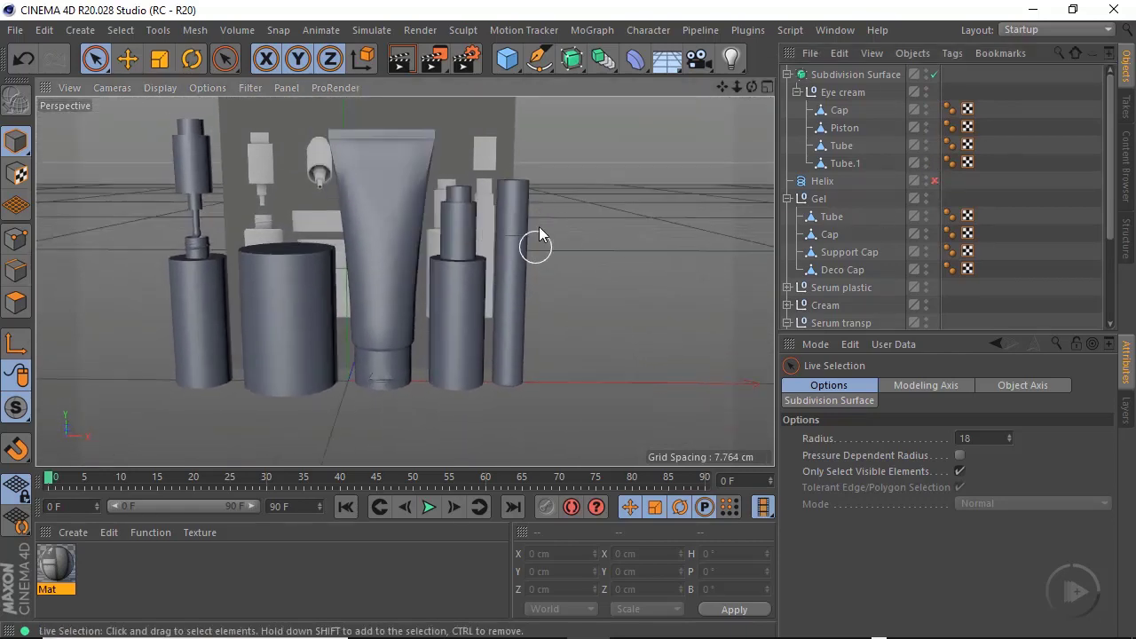
mouse_move(504, 332)
left_mouse_down("alt")
mouse_move(545, 354)
mouse_move(521, 359)
mouse_move(519, 347)
left_mouse_up("alt")
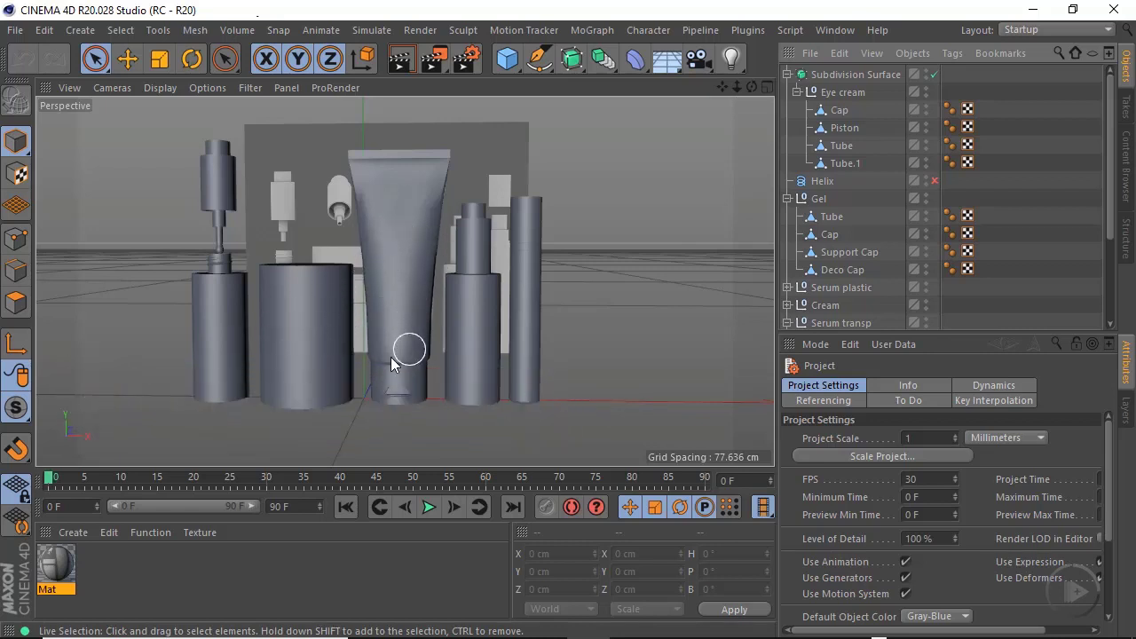
Collapse the Subdivision Surface and Gel groups, then select the Cream group and expand its parts
left_click(311, 335)
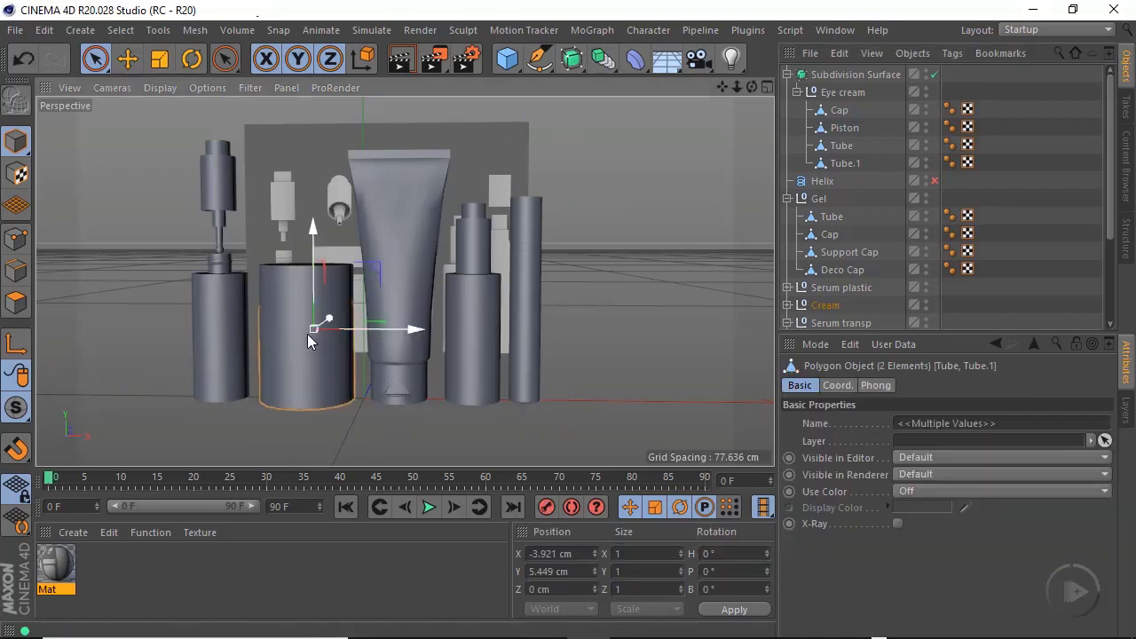
left_click(788, 75)
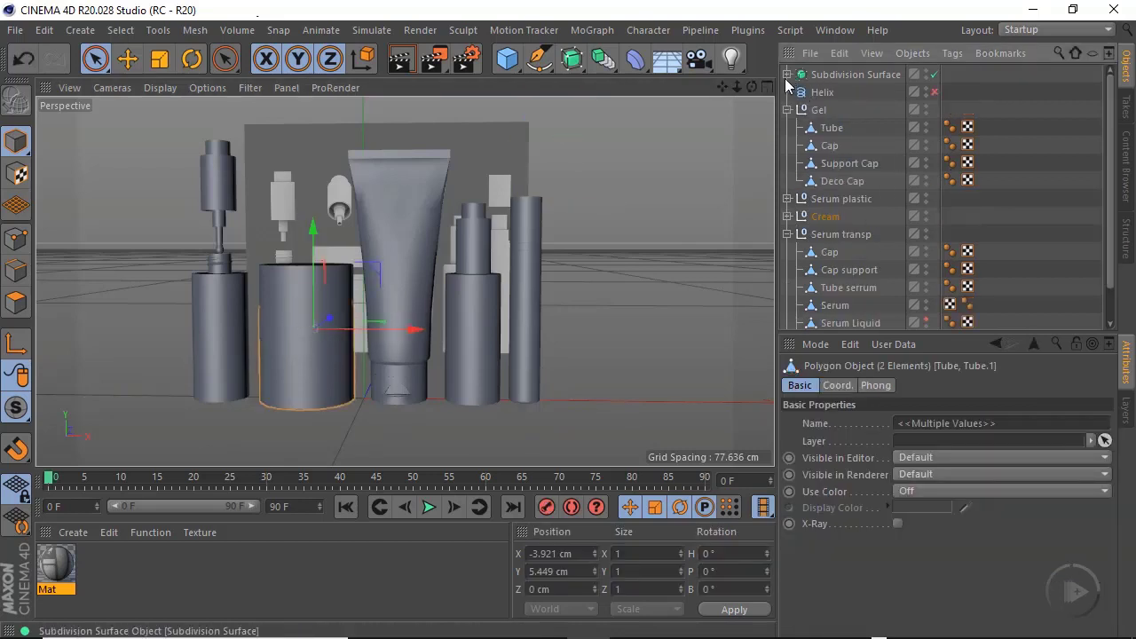
left_click(788, 110)
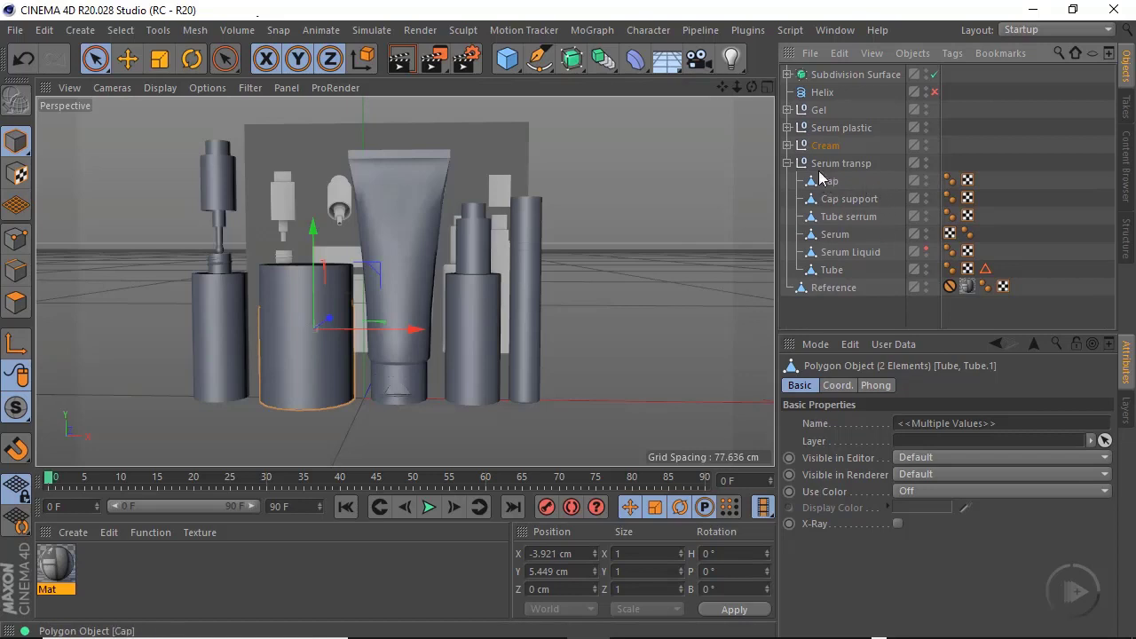
left_click(821, 147)
left_click(788, 145)
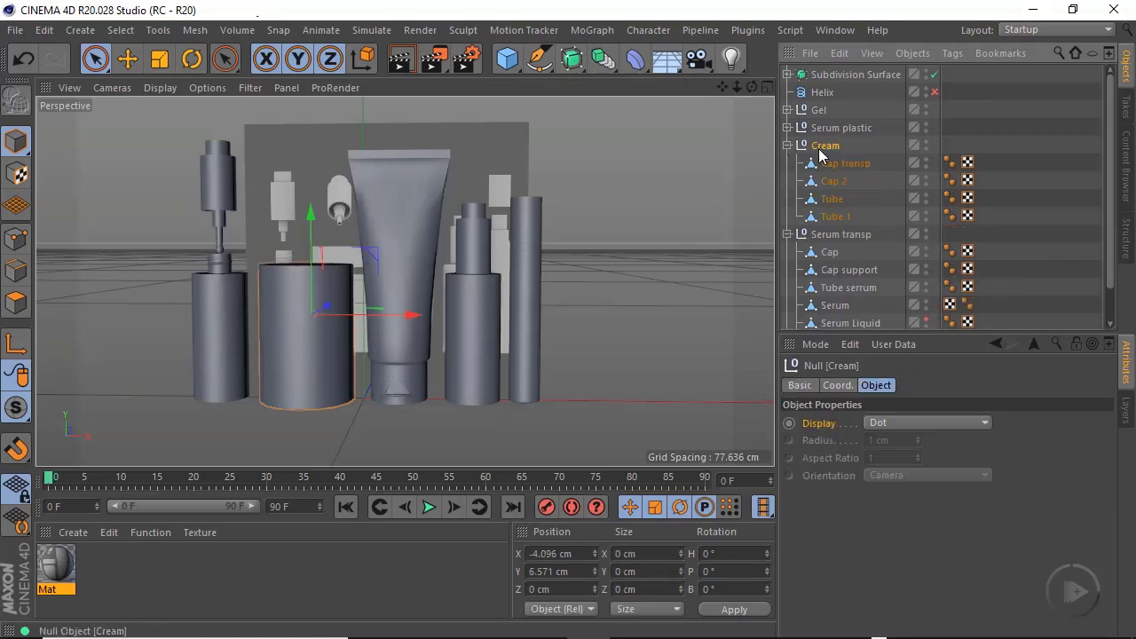
Isolate the cream jar's transparent cap by hiding the Cream group and forcing Cap transp visible in the editor
left_click(926, 143)
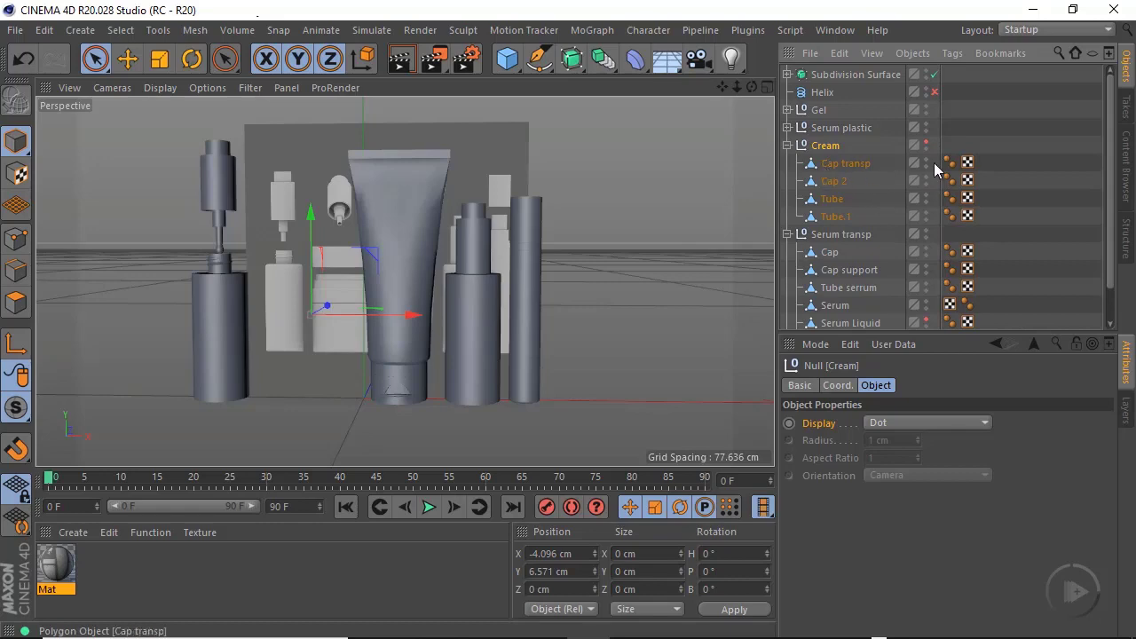
left_click(926, 160)
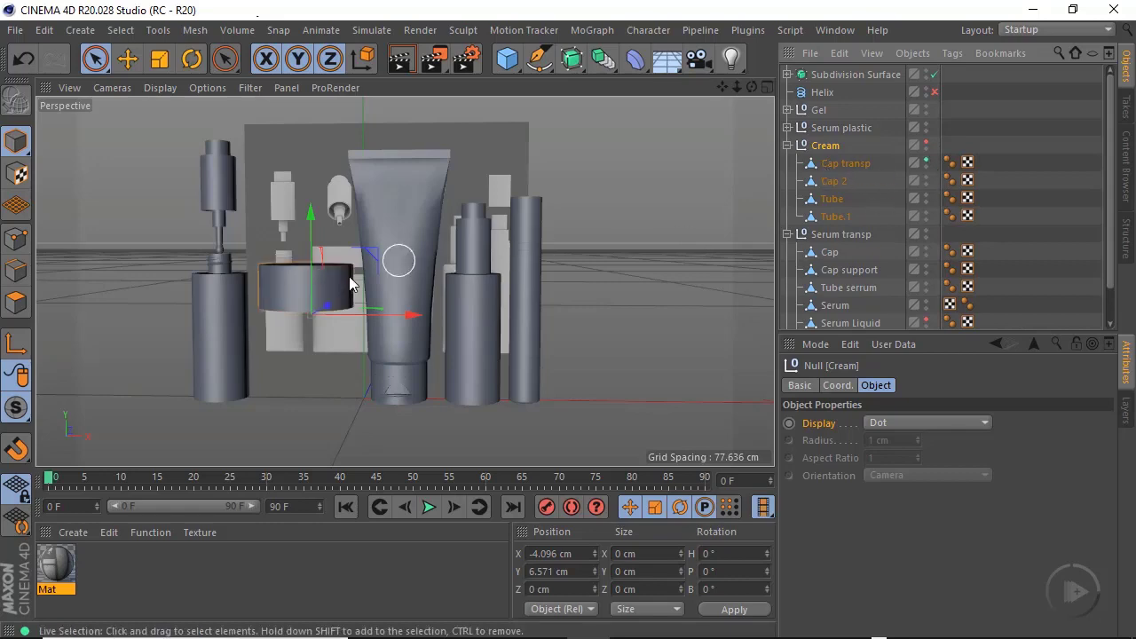
right_click_drag(271, 264, 383, 305, "alt")
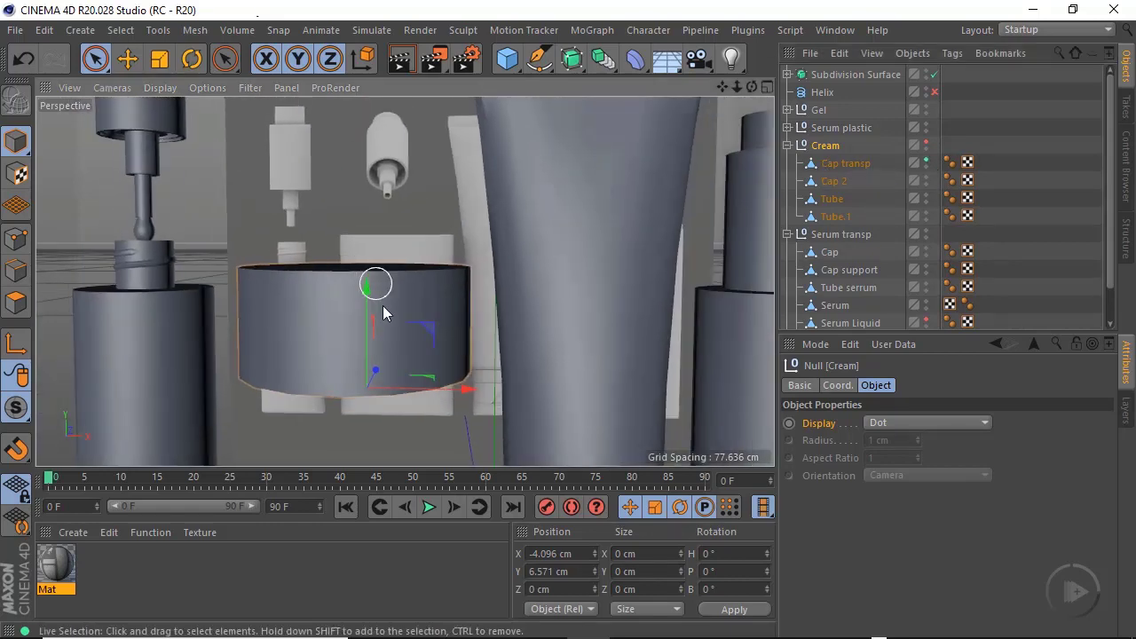
left_click_drag(332, 307, 254, 329, "alt")
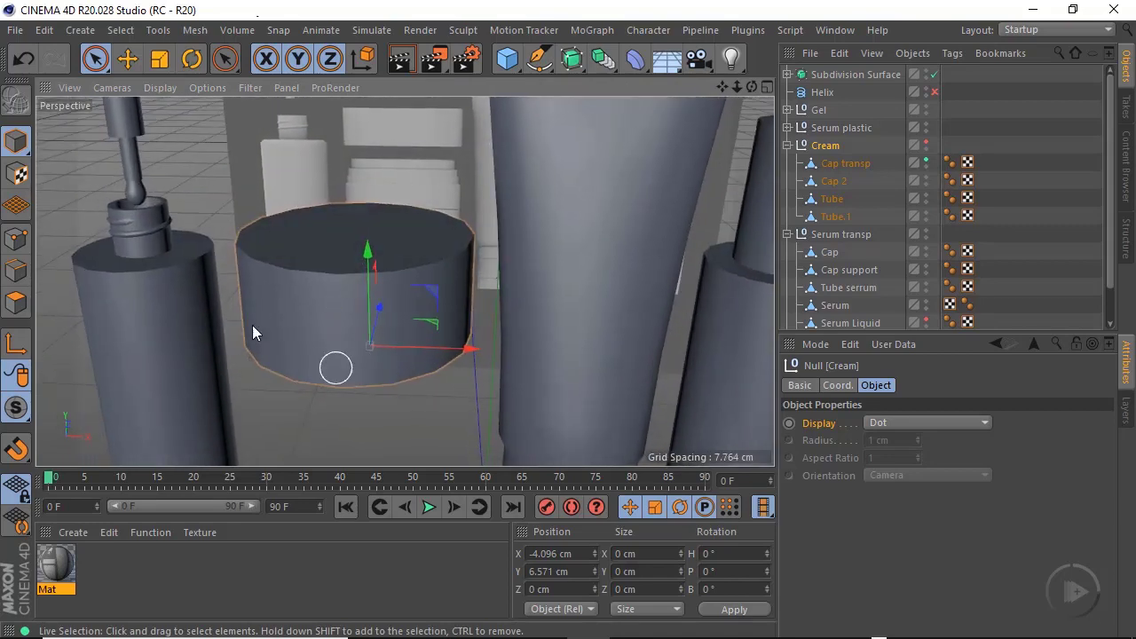
Add two loop cuts around Cap transp's outer wall near its upper edge, the first at 95.678 % and the second at 5.94 % below it
left_click(16, 270)
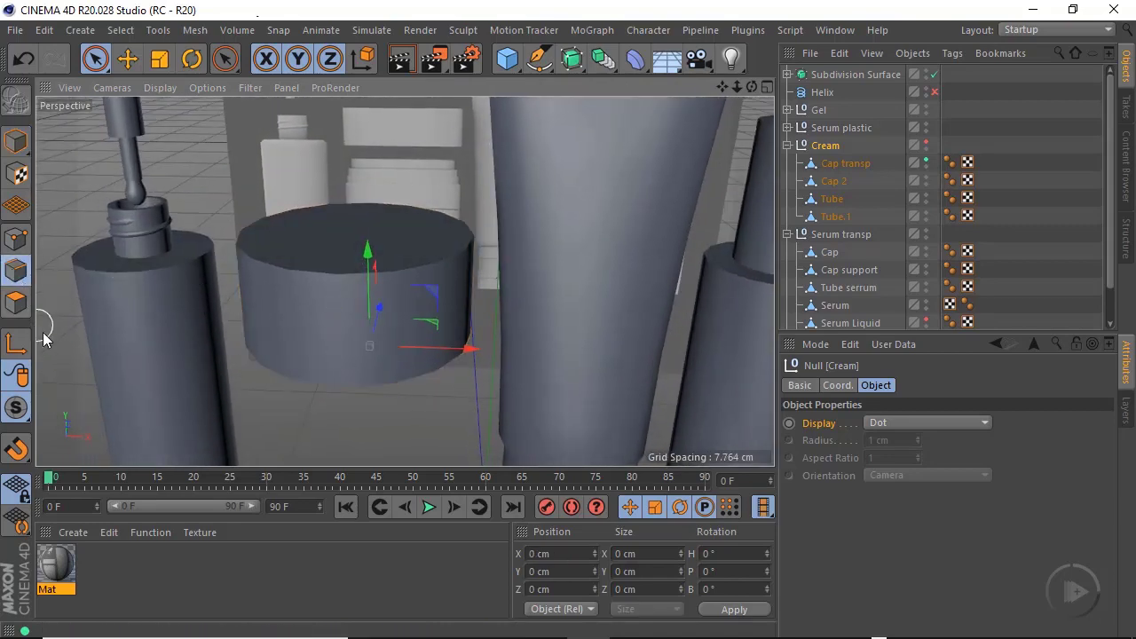
left_click(836, 169)
left_click_drag(332, 268, 330, 293, "alt")
right_click_drag(418, 259, 538, 257, "alt")
left_click_drag(447, 277, 497, 265, "alt")
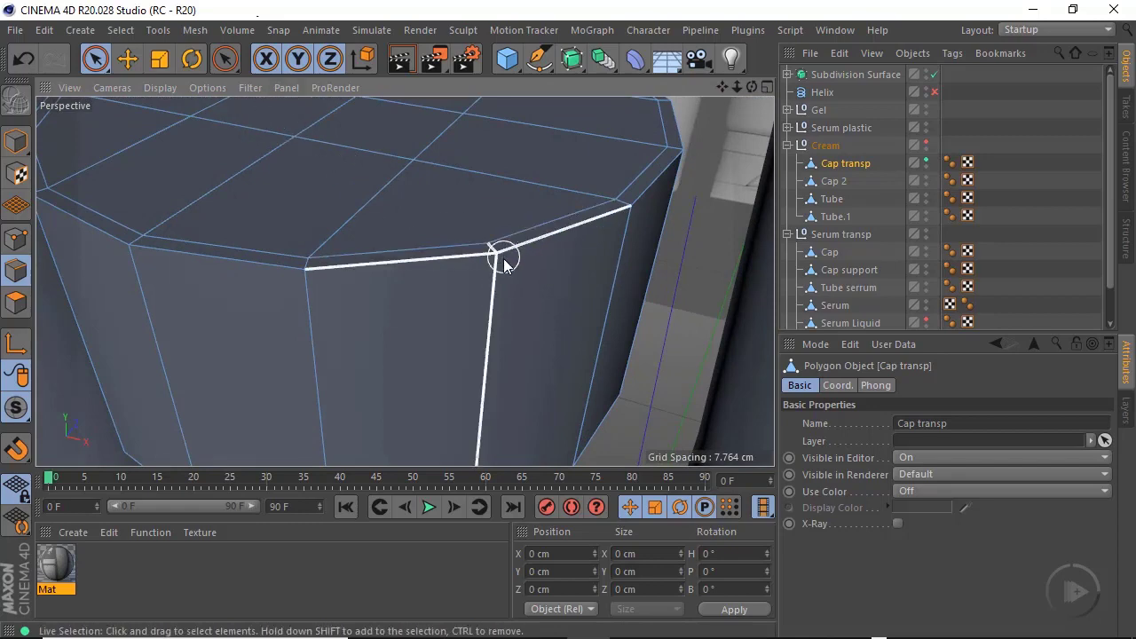
right_click(476, 193)
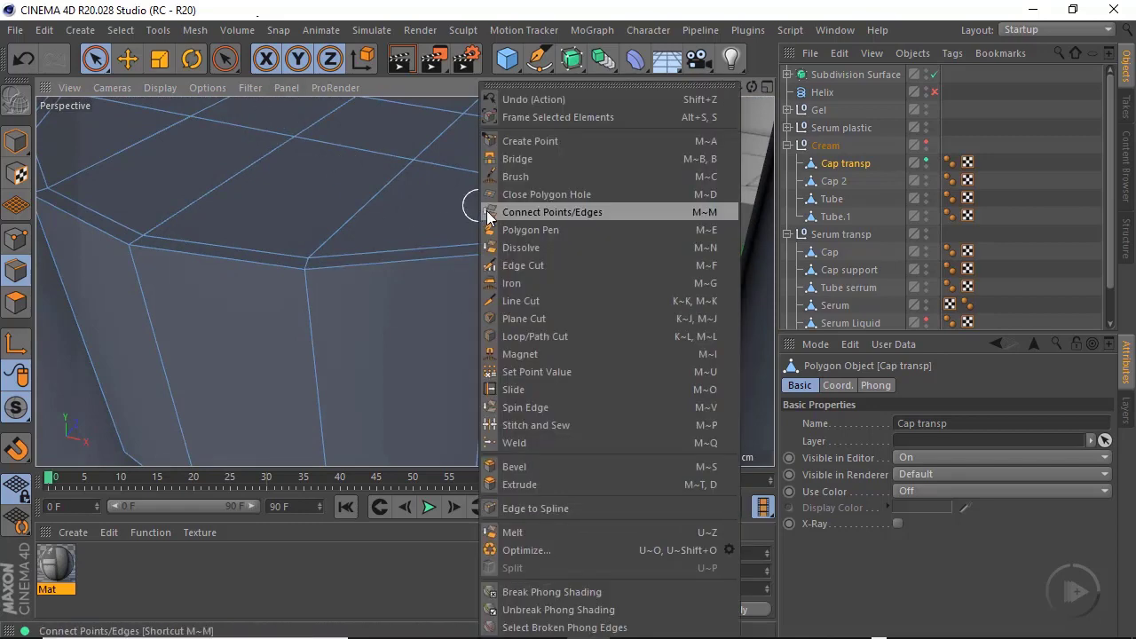
left_click(532, 337)
left_click(494, 268)
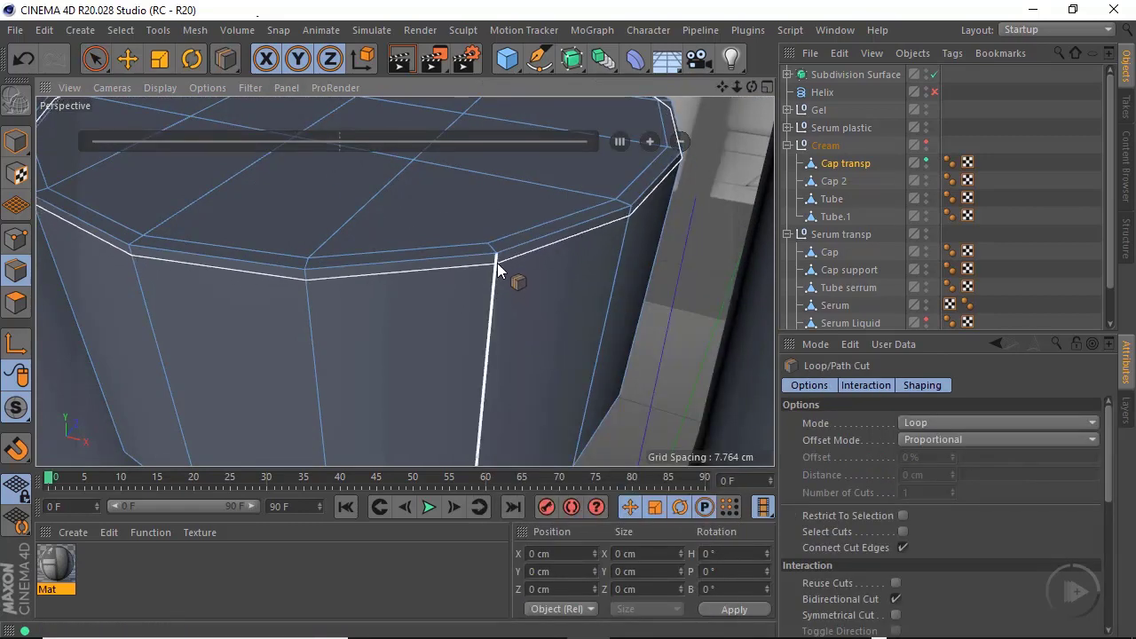
left_click_drag(499, 263, 502, 272)
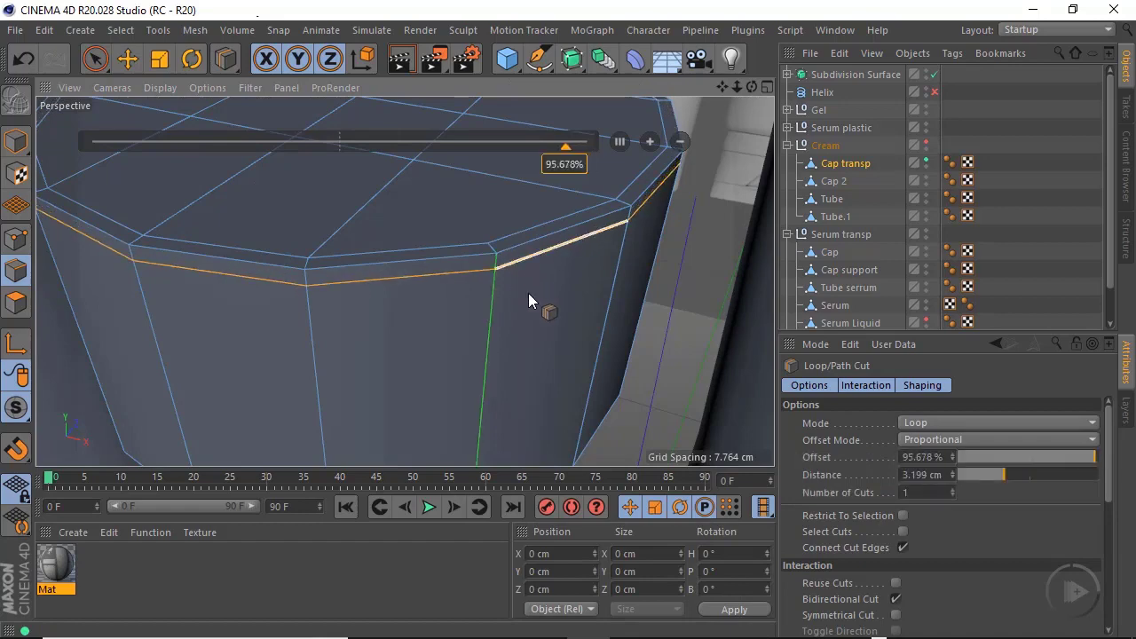
mouse_move(496, 311)
left_mouse_down("alt")
mouse_move(524, 258)
mouse_move(512, 312)
left_mouse_up("alt")
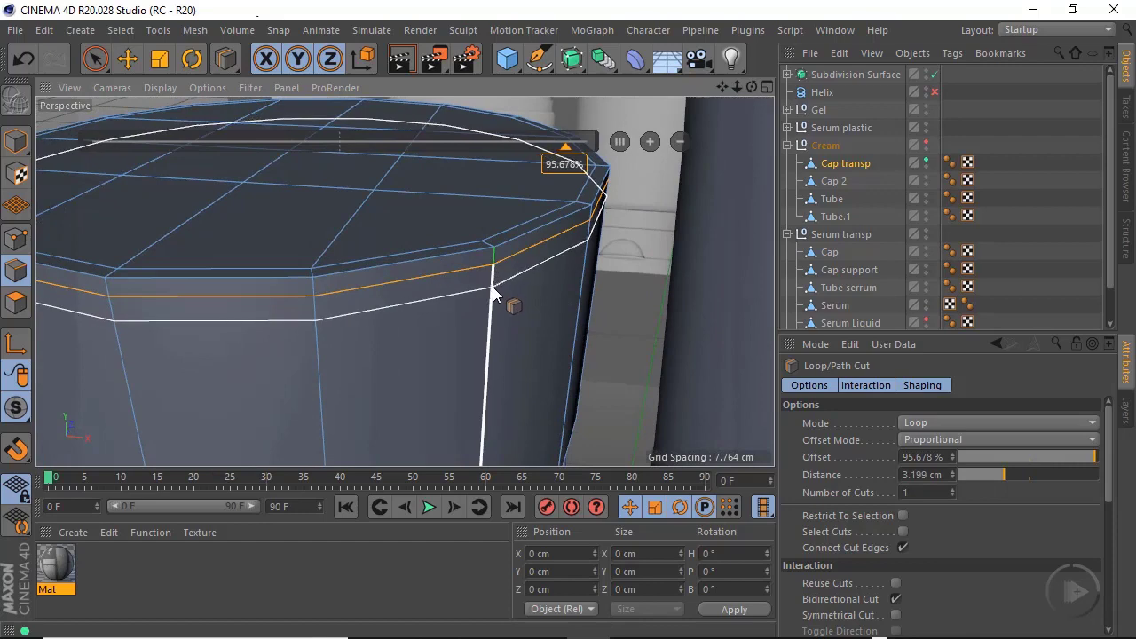
left_click(494, 287)
Select Cap transp's outer and inner bottom rim edge loops together with the edge loop around its inner ceiling
left_click_drag(495, 287, 456, 229, "alt")
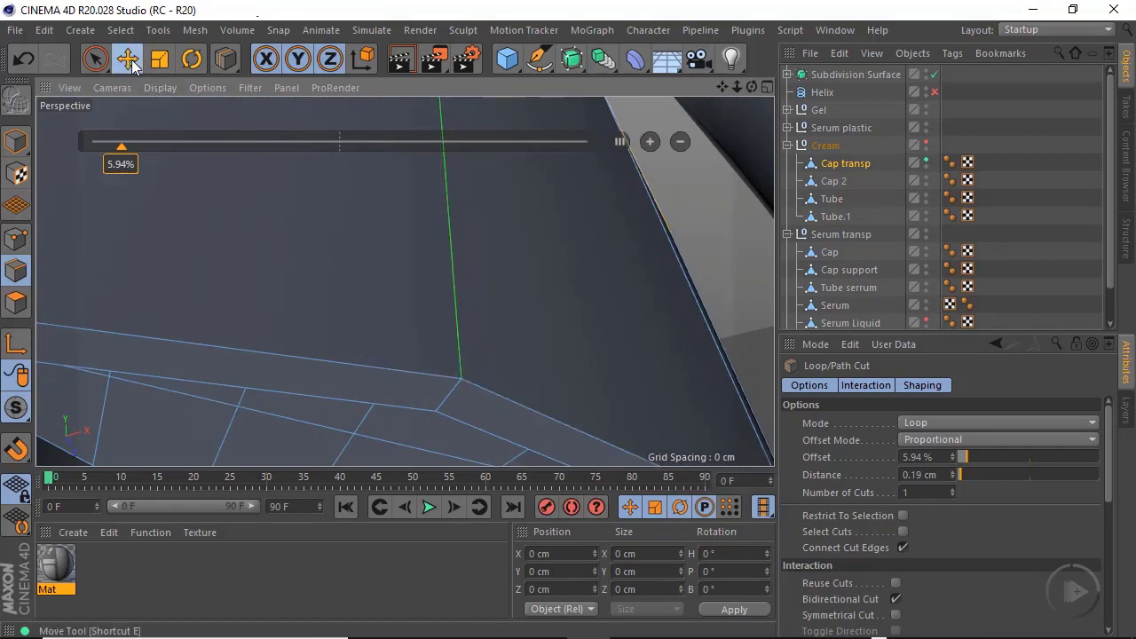
left_click(129, 60)
double_click(413, 377)
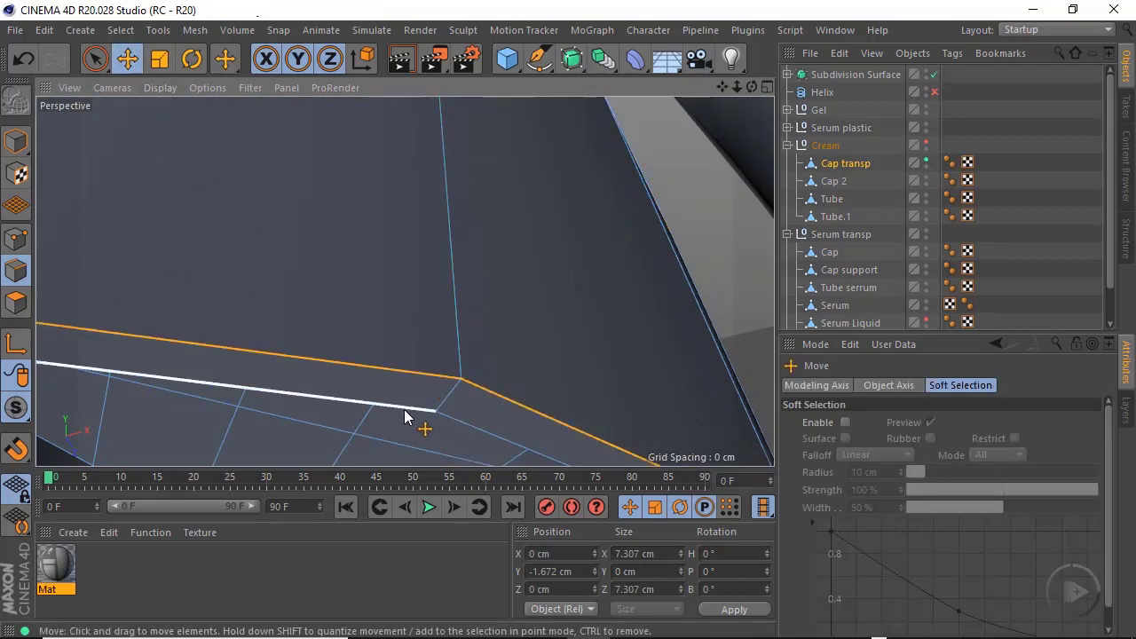
left_click_drag(412, 410, 622, 350, "alt")
left_click_drag(342, 288, 589, 348, "alt")
double_click(566, 336)
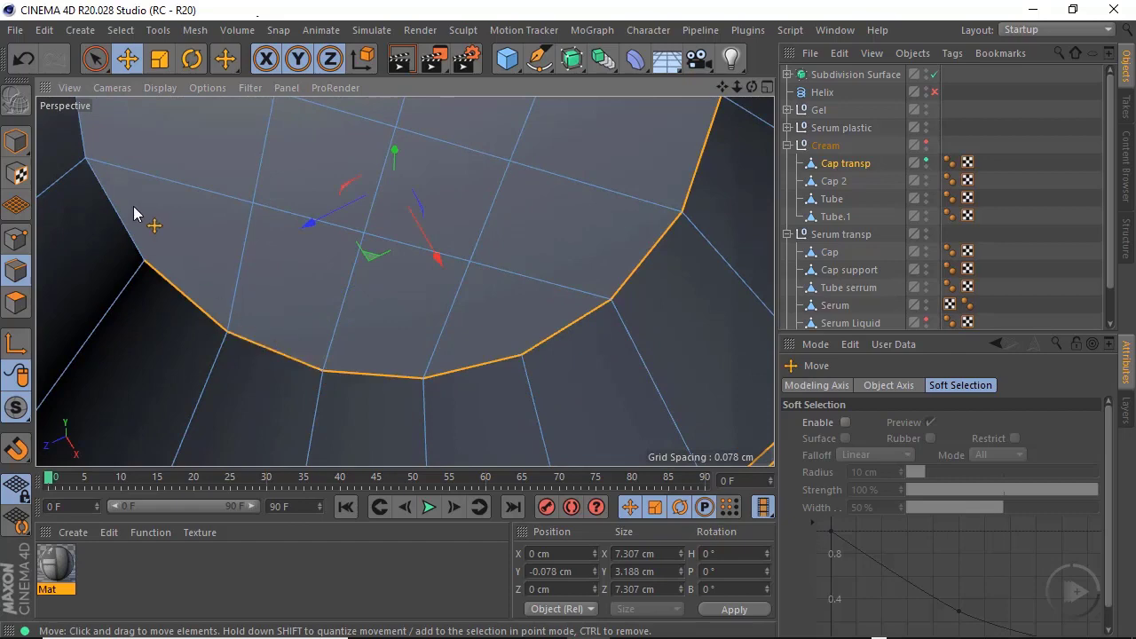
scroll(453, 297, "down", 5)
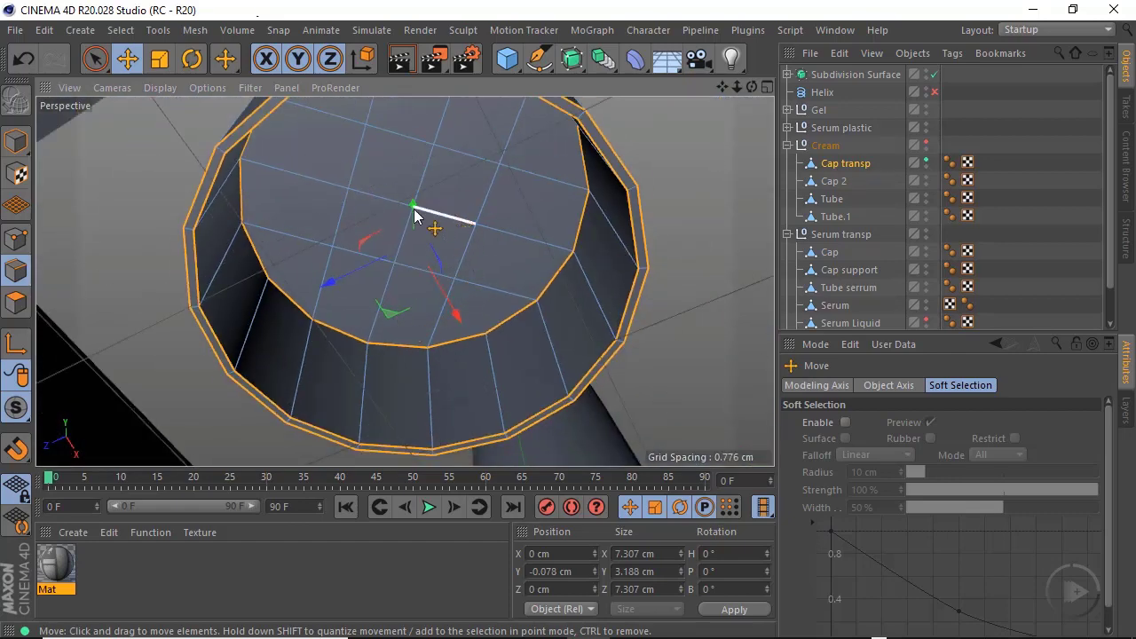
left_click_drag(415, 214, 498, 311, "alt")
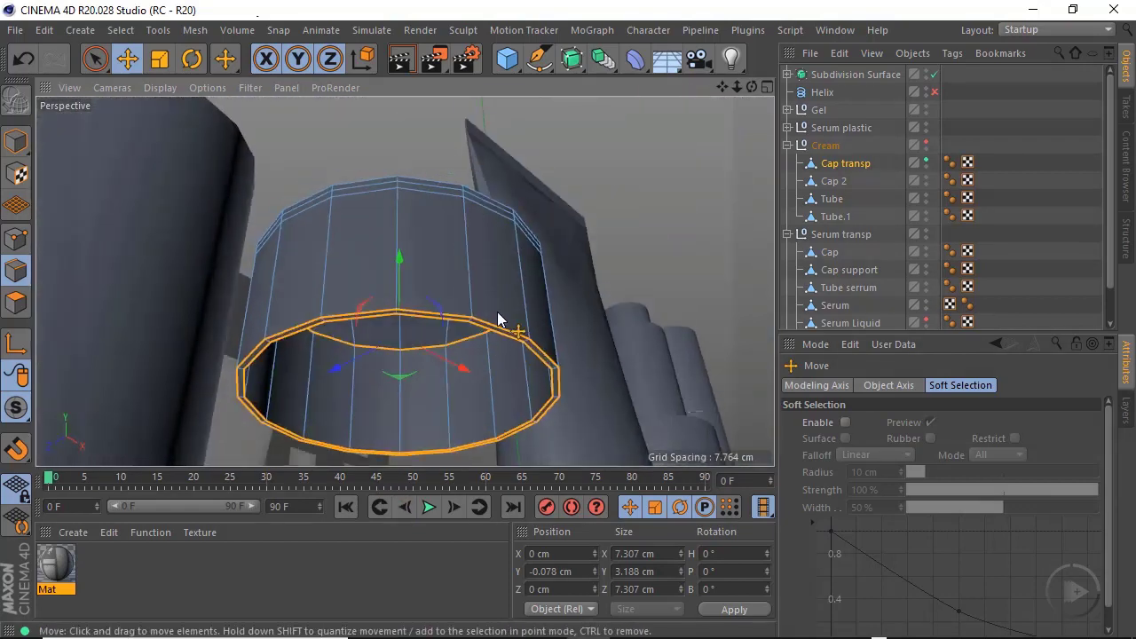
Bevel the selected Cap transp edge loops in Chamfer mode with a 0.028 cm offset and 1 subdivision
right_click(639, 302)
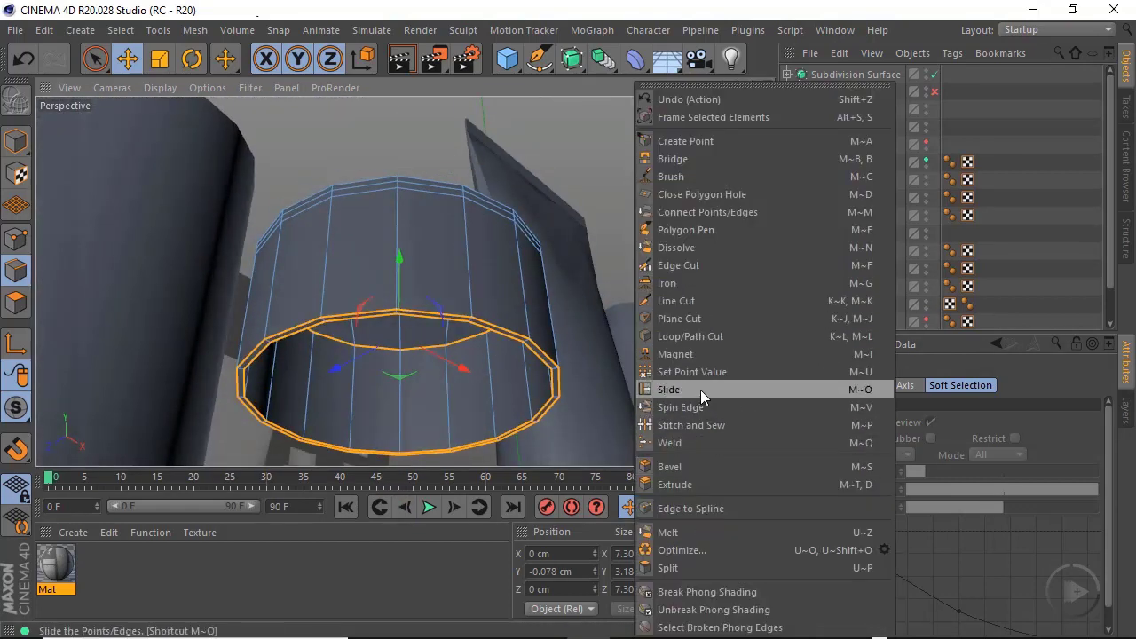
left_click(682, 457)
right_click_drag(541, 325, 586, 403, "alt")
left_click_drag(574, 387, 638, 372)
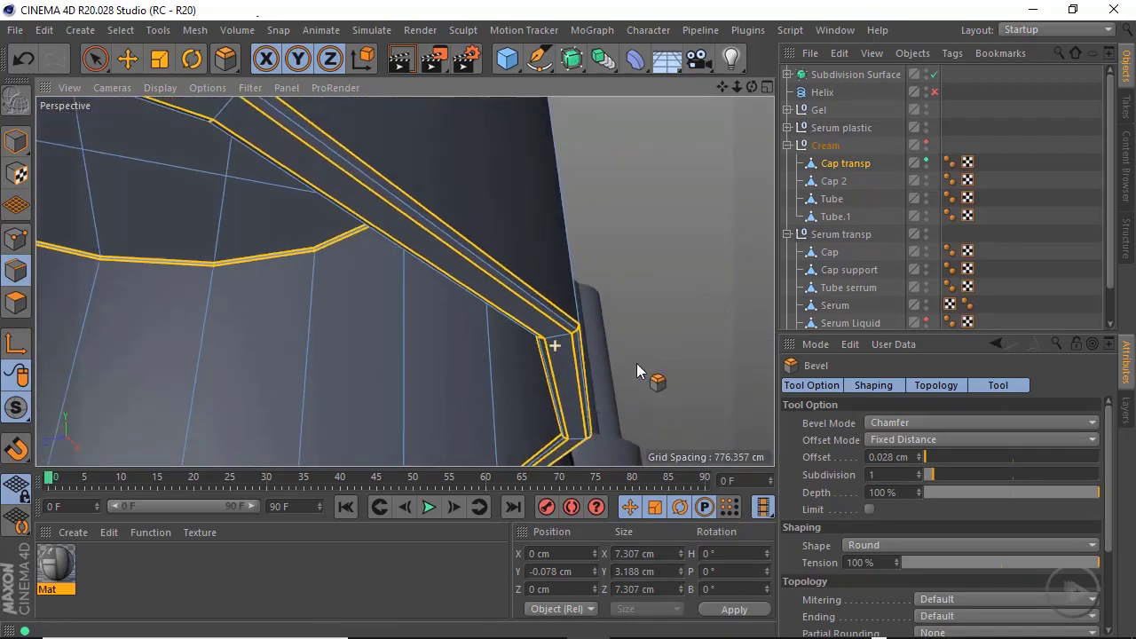
Change the rim bevel to Solid mode and add a loop cut at 98.306 % around Cap transp's outer wall near its bottom rim
left_click(917, 423)
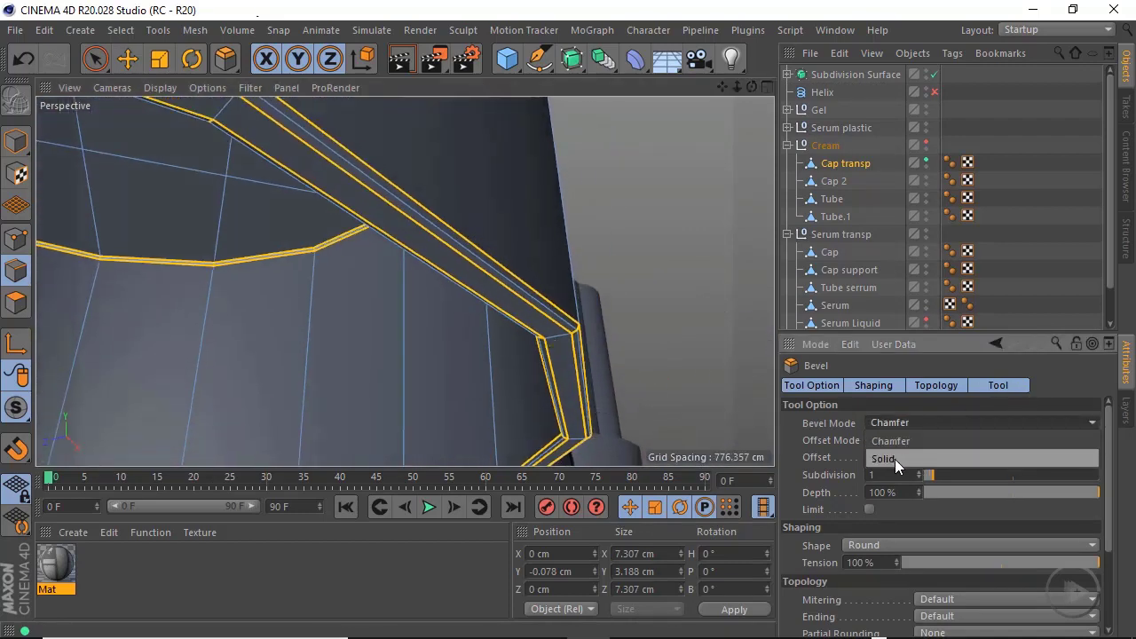
left_click(895, 459)
left_click_drag(565, 348, 607, 251, "alt")
right_click(632, 255)
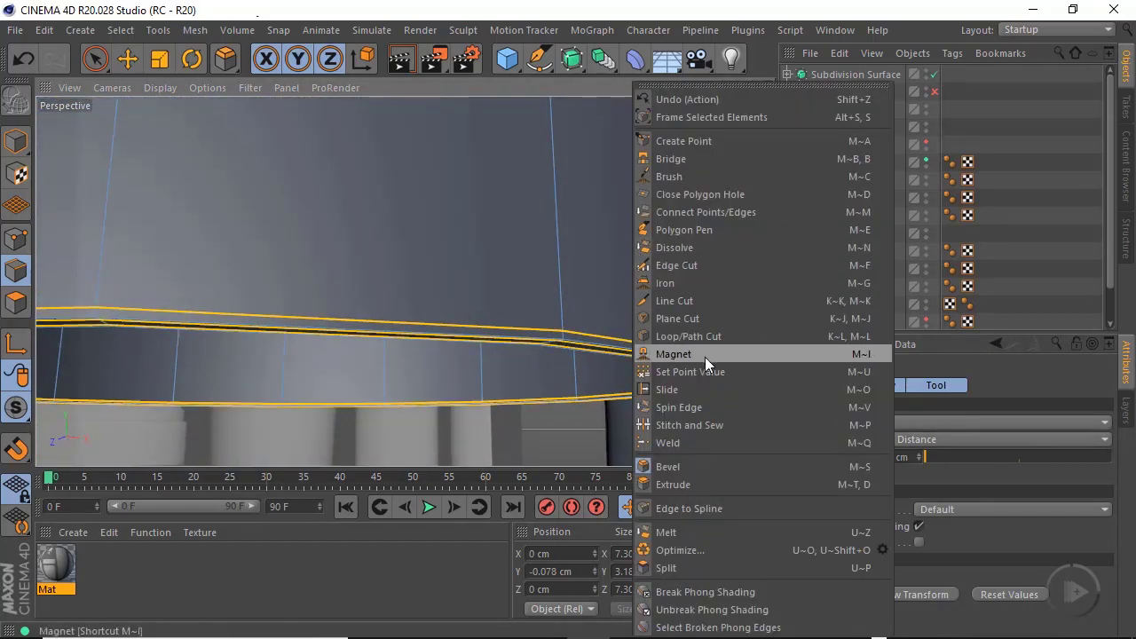
left_click(713, 336)
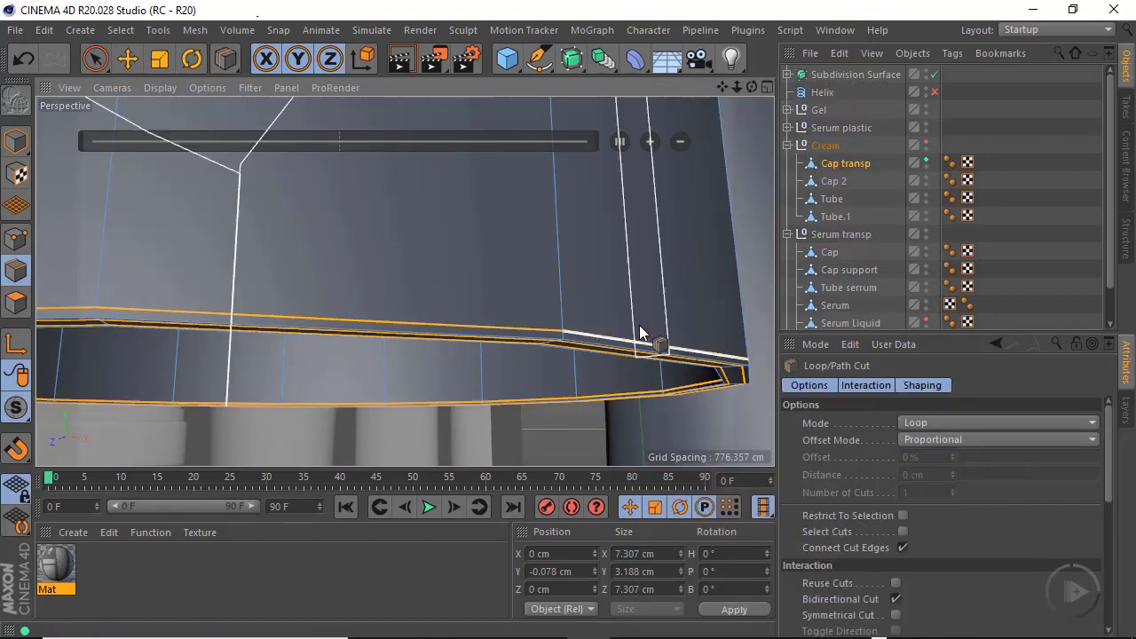
left_click(560, 308)
left_click_drag(542, 350, 559, 246, "alt")
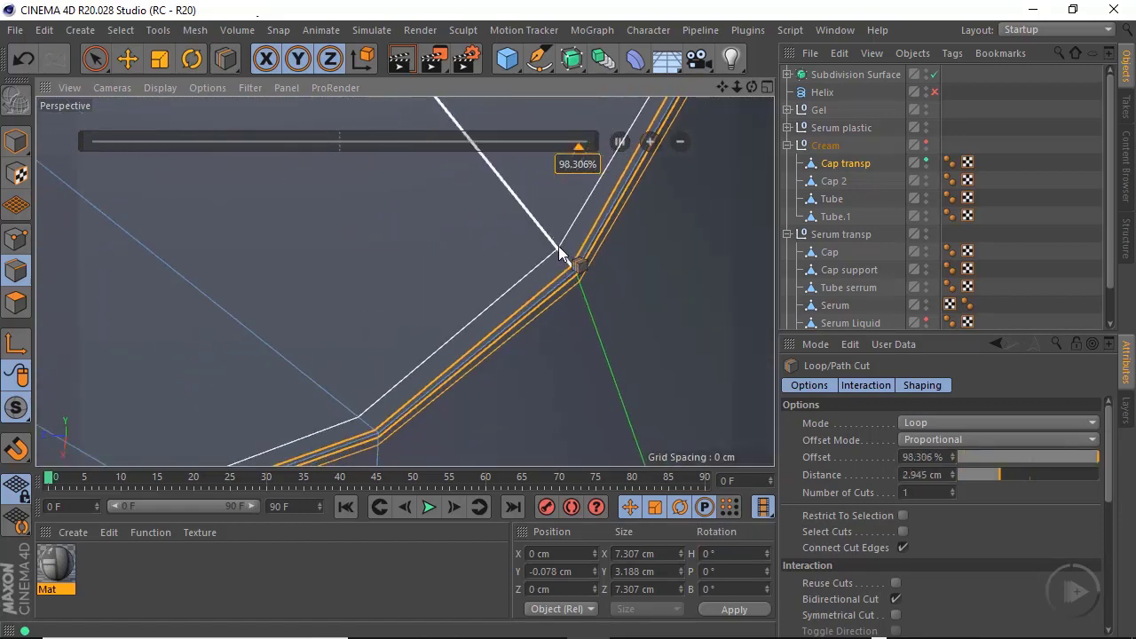
left_click_drag(592, 285, 581, 229, "alt")
left_click(547, 293)
key("ctrl+z")
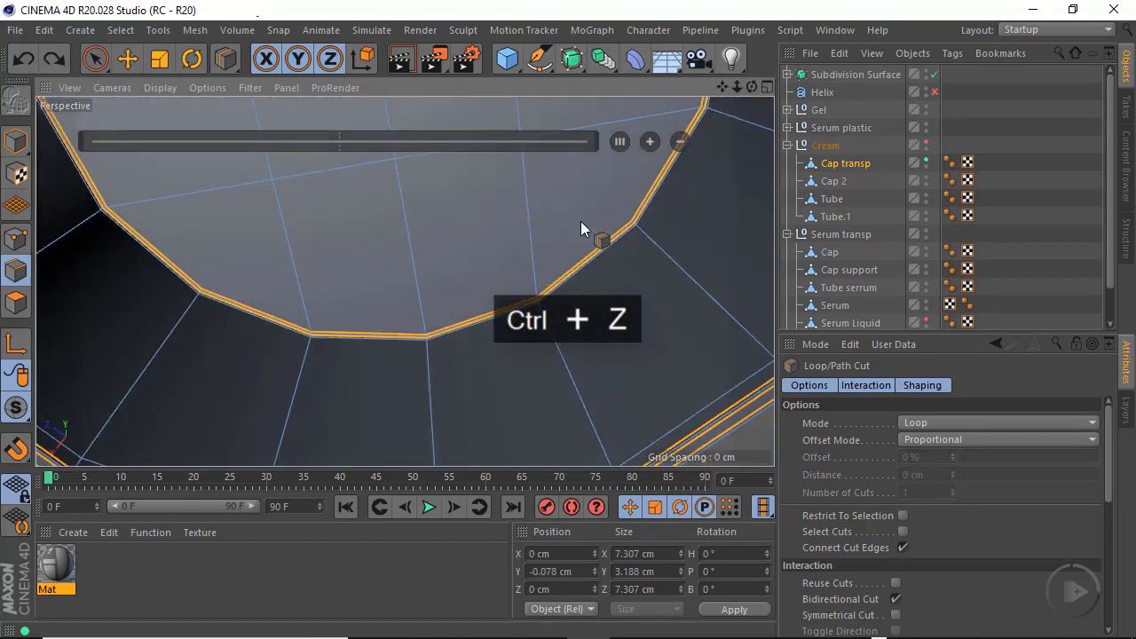
Select all polygons of Cap transp's inner ceiling with Live Selection and inset them with Extrude Inner at a 0.256 cm offset
left_click_drag(610, 285, 586, 311, "alt")
left_click(16, 303)
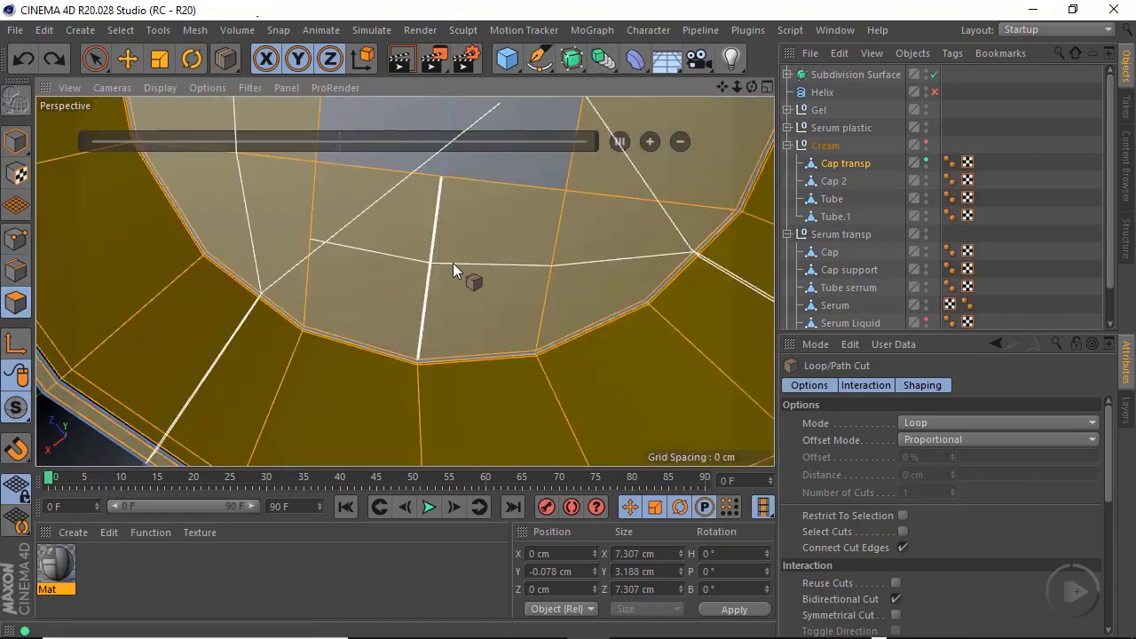
left_click(95, 59)
left_click_drag(98, 108, 473, 256, "alt")
scroll(480, 250, "up", 10)
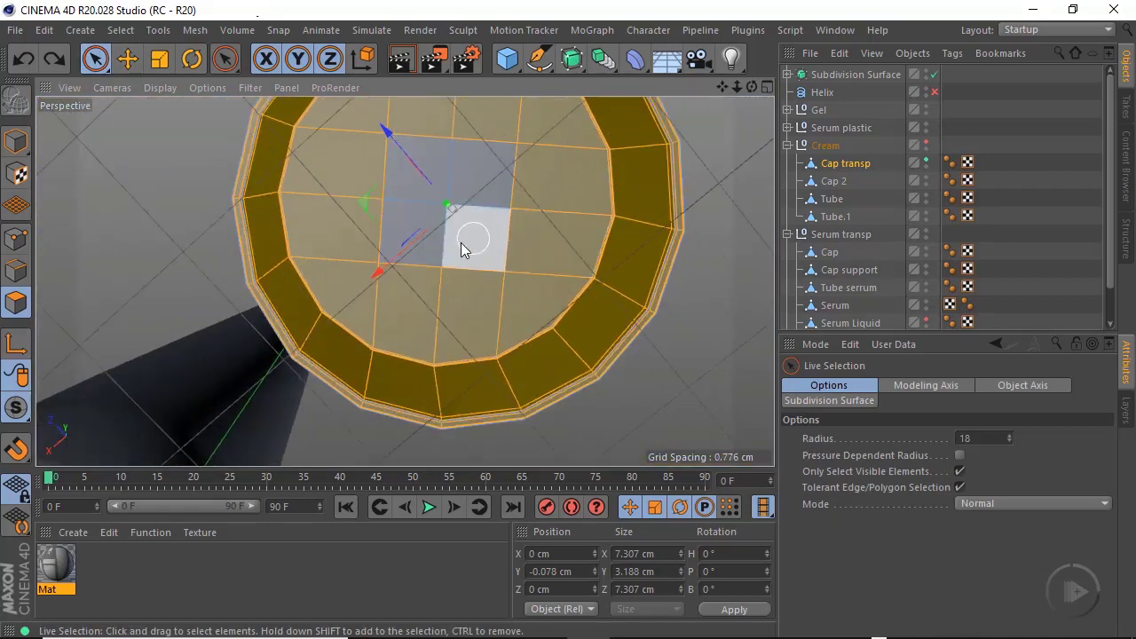
left_click(488, 227)
mouse_move(373, 163)
left_mouse_down()
mouse_move(381, 267)
mouse_move(552, 185)
left_mouse_up()
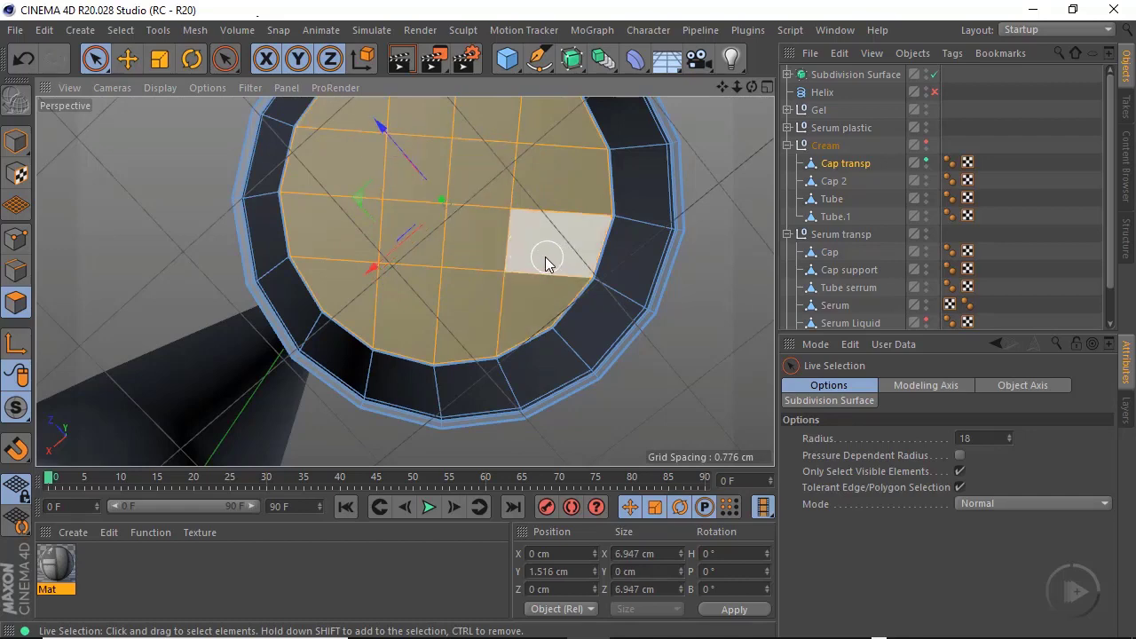
right_click(544, 233)
left_click(606, 379)
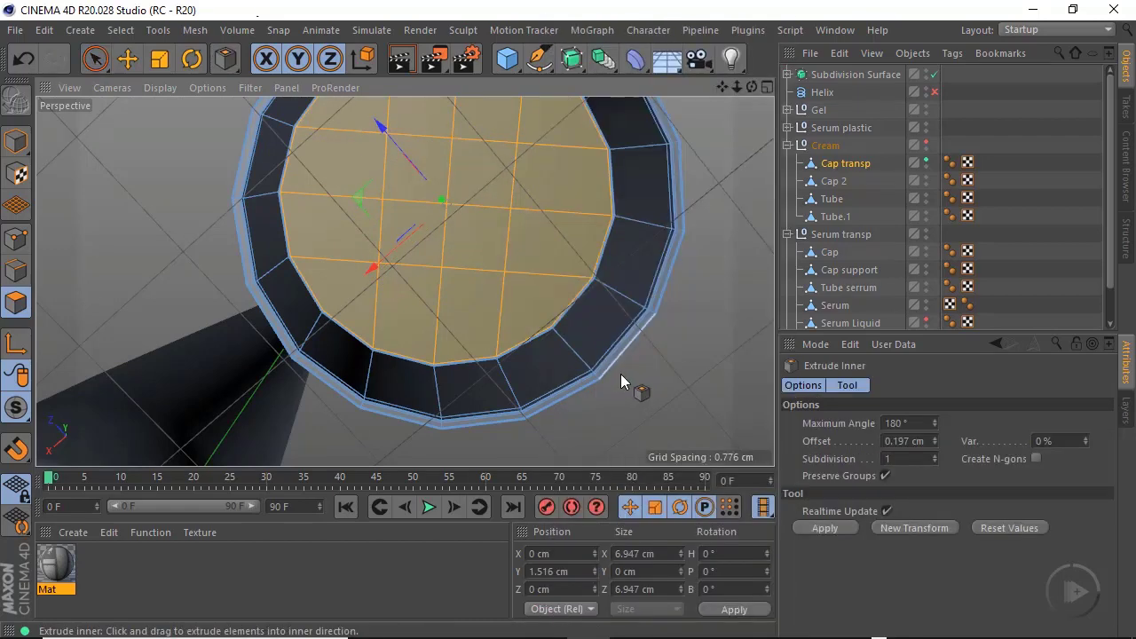
scroll(510, 217, "up", 5)
middle_click_drag(680, 342, 510, 282, "alt")
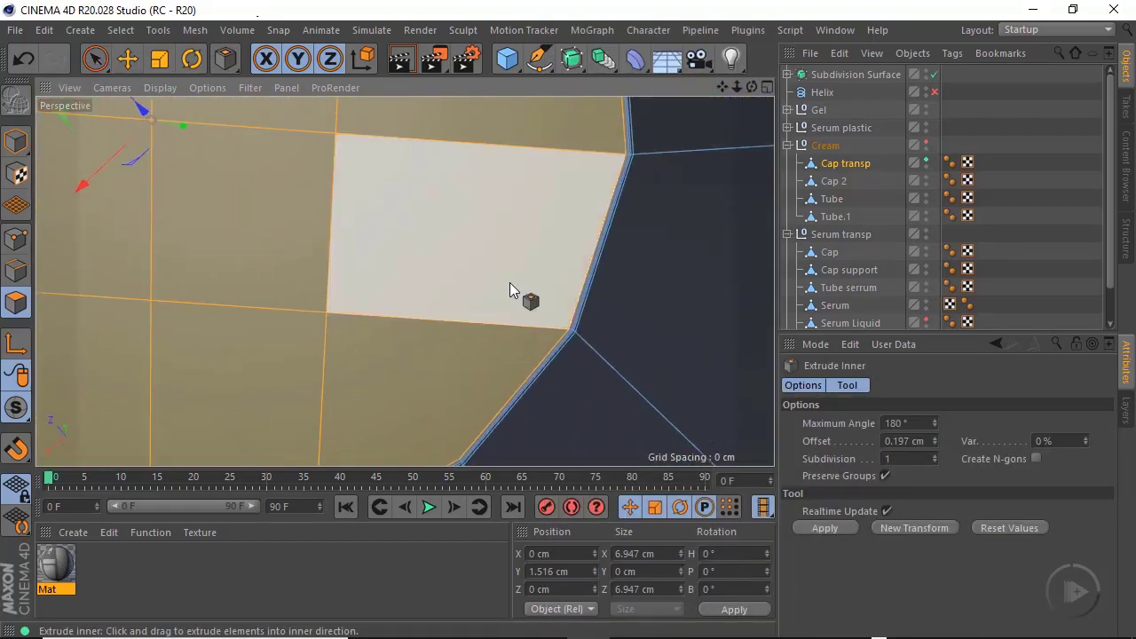
right_click_drag(528, 284, 585, 284, "alt")
left_click_drag(552, 286, 544, 289)
right_click_drag(526, 304, 456, 327, "alt")
left_click_drag(491, 287, 476, 457)
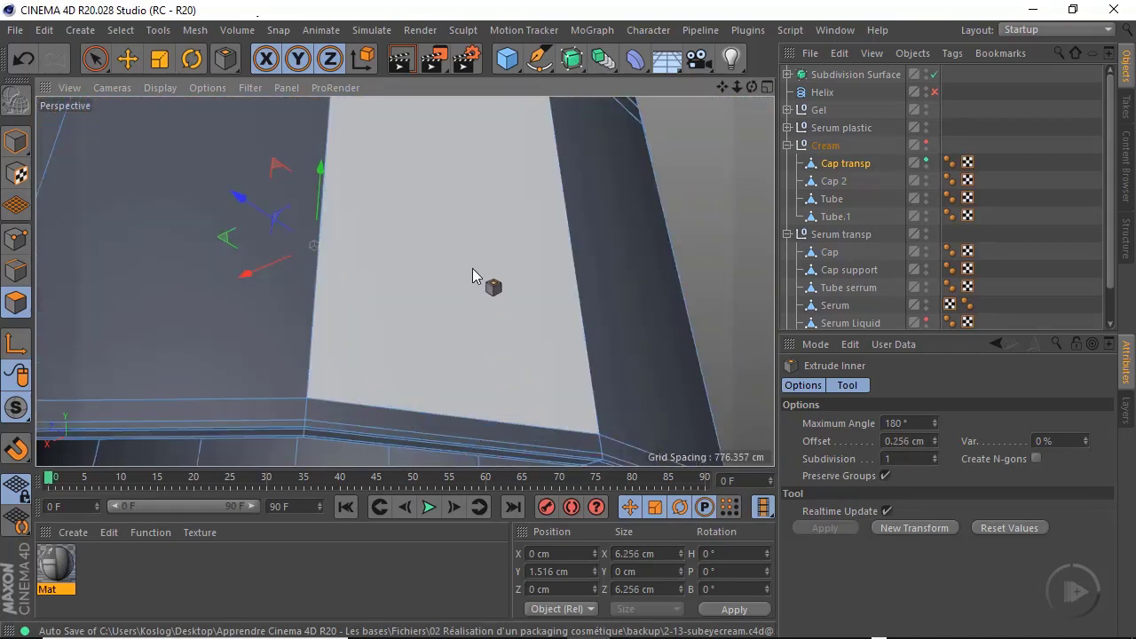
Add a Subdivision Surface as the parent of the Cream group
left_click_drag(472, 268, 515, 295, "alt")
right_click_drag(515, 295, 486, 230, "alt")
left_click_drag(487, 230, 494, 250, "alt")
right_click_drag(495, 250, 710, 187, "alt")
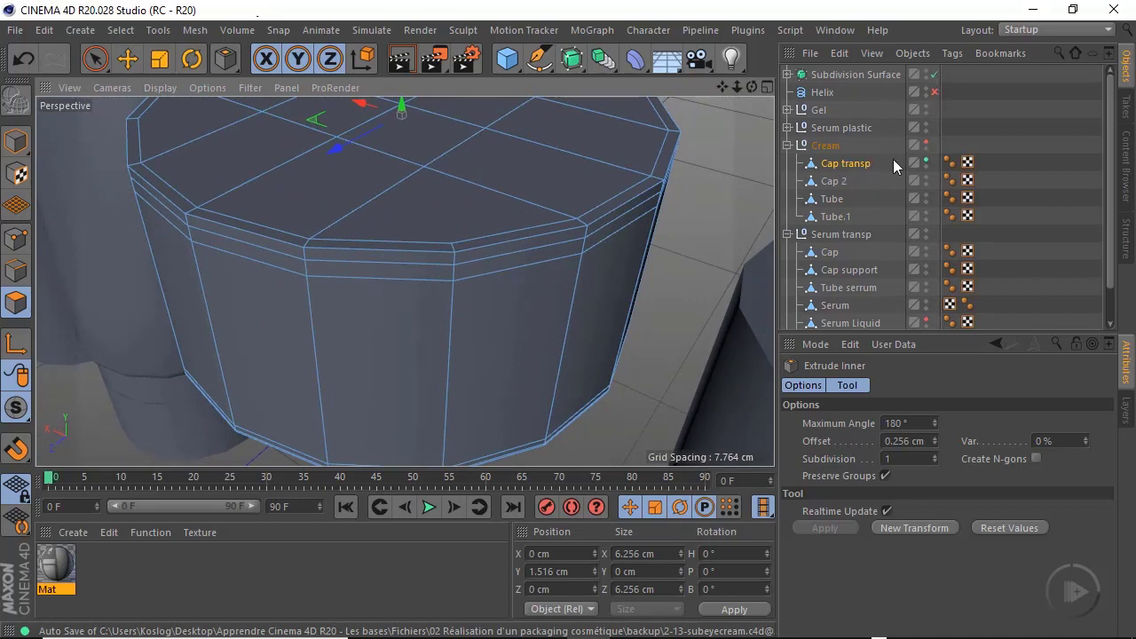
left_click(812, 147)
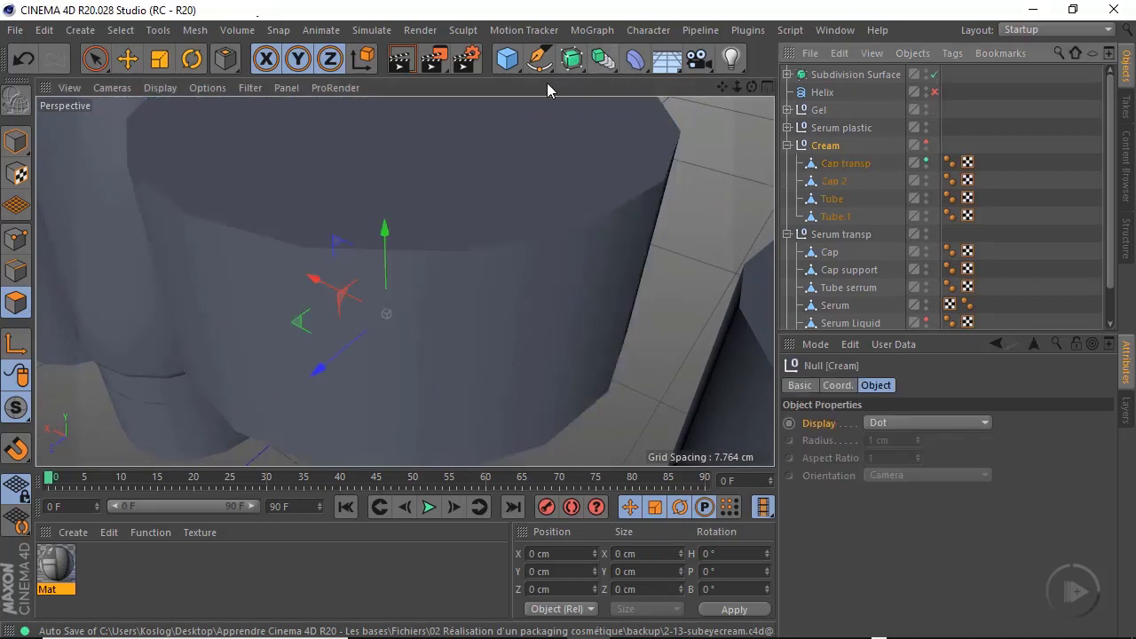
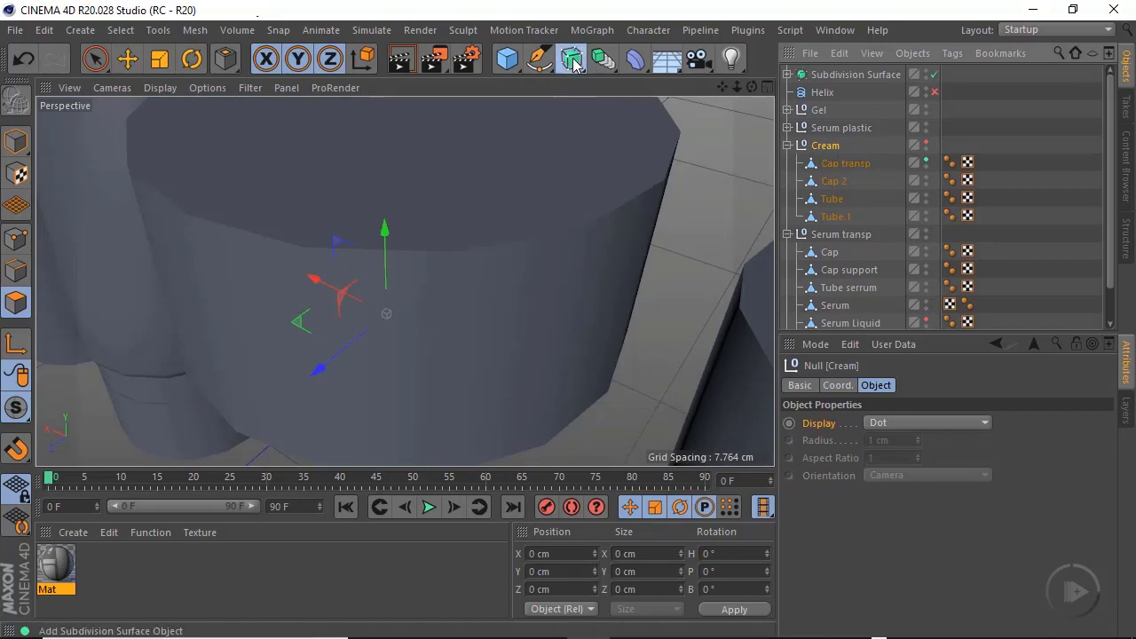
left_click_drag(574, 64, 679, 87)
left_click(669, 85, "alt")
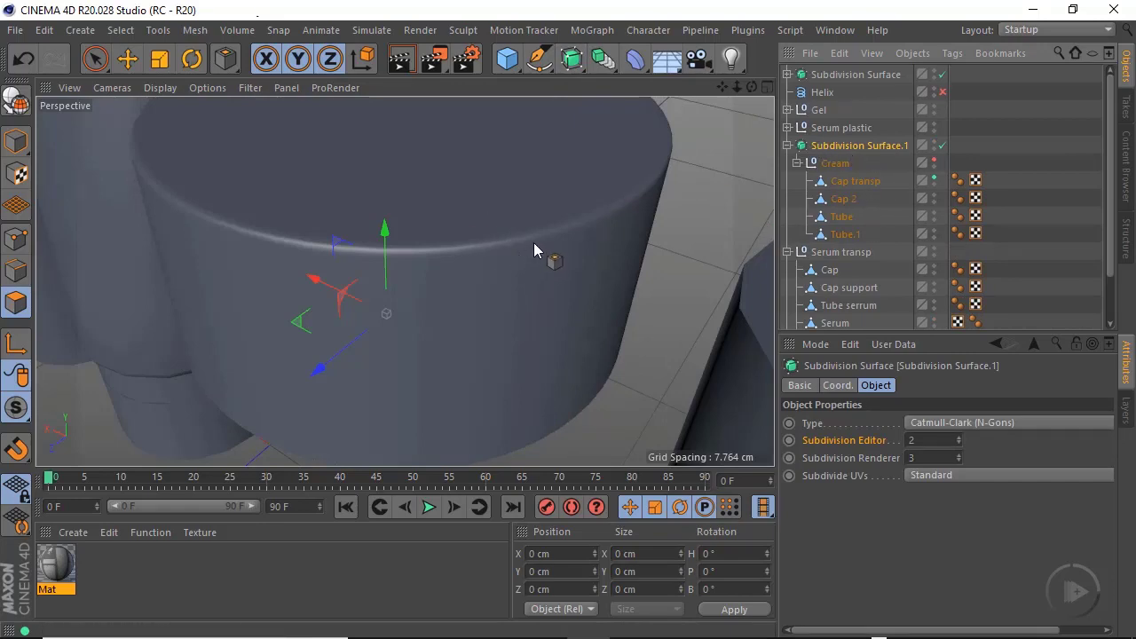
Examine the subdivided Cap transp from several angles, checking the roundness of its upper edge
scroll(526, 238, "down", 5)
left_click_drag(510, 246, 556, 219, "alt")
right_click_drag(502, 239, 636, 239, "alt")
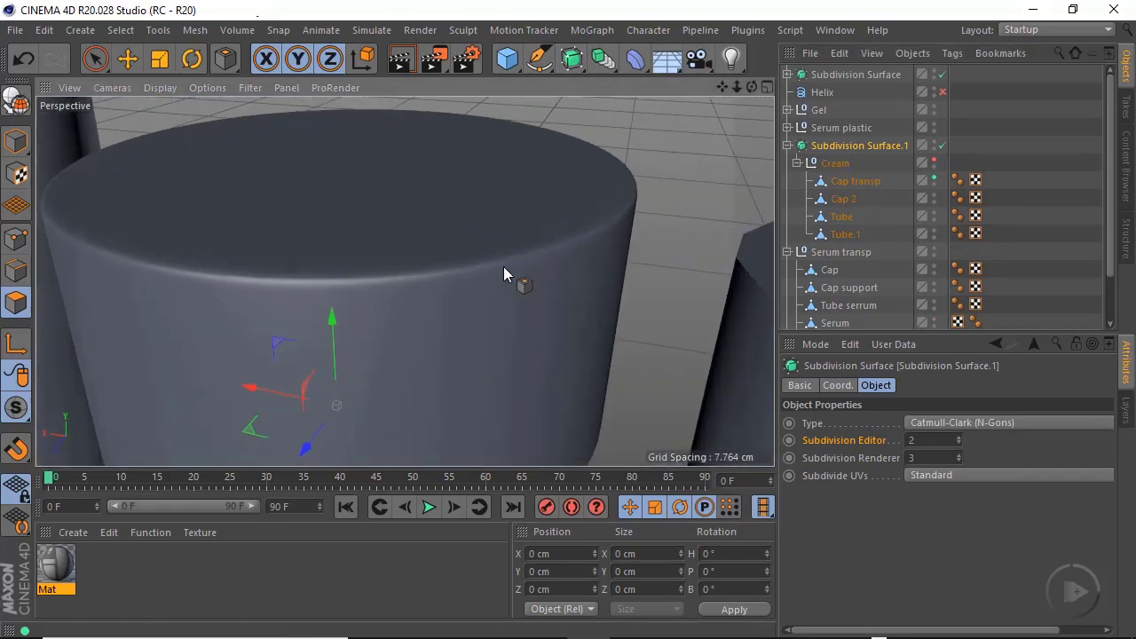
left_click_drag(504, 266, 569, 249, "alt")
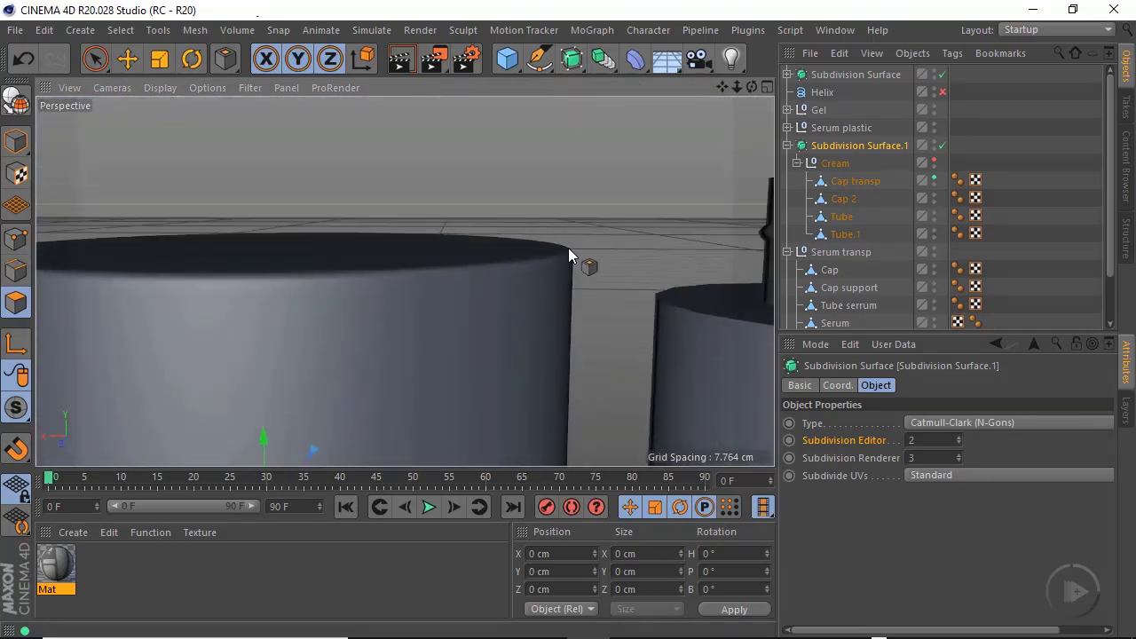
right_click_drag(562, 253, 516, 282, "alt")
left_click_drag(473, 305, 510, 348, "alt")
scroll(494, 330, "up", 3)
right_click_drag(512, 337, 451, 359, "alt")
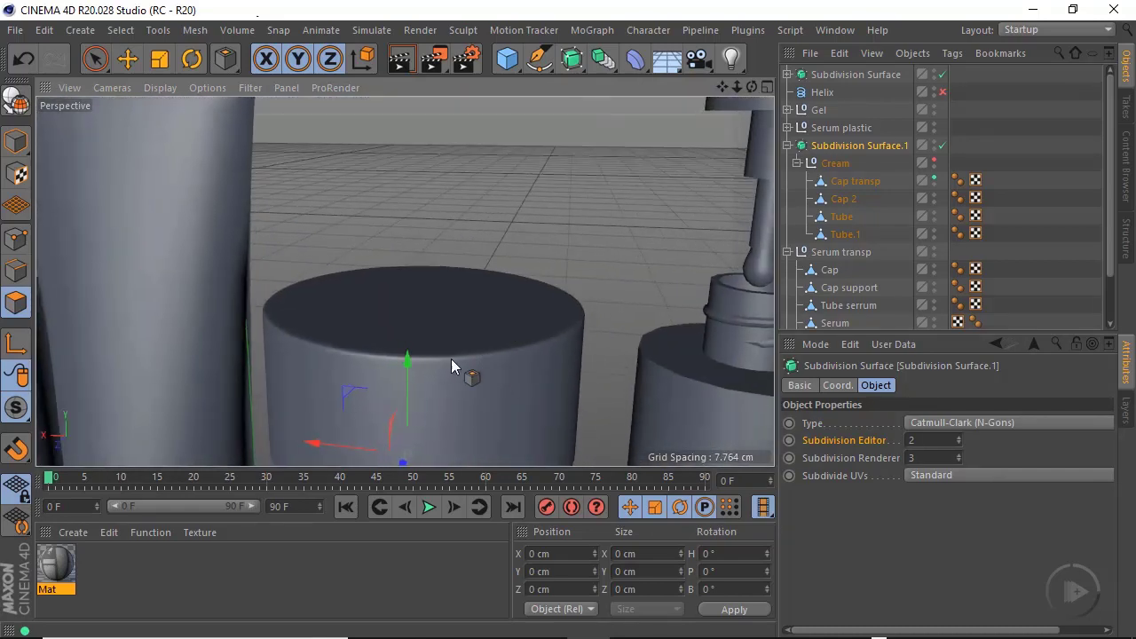
left_click_drag(451, 358, 527, 314, "alt")
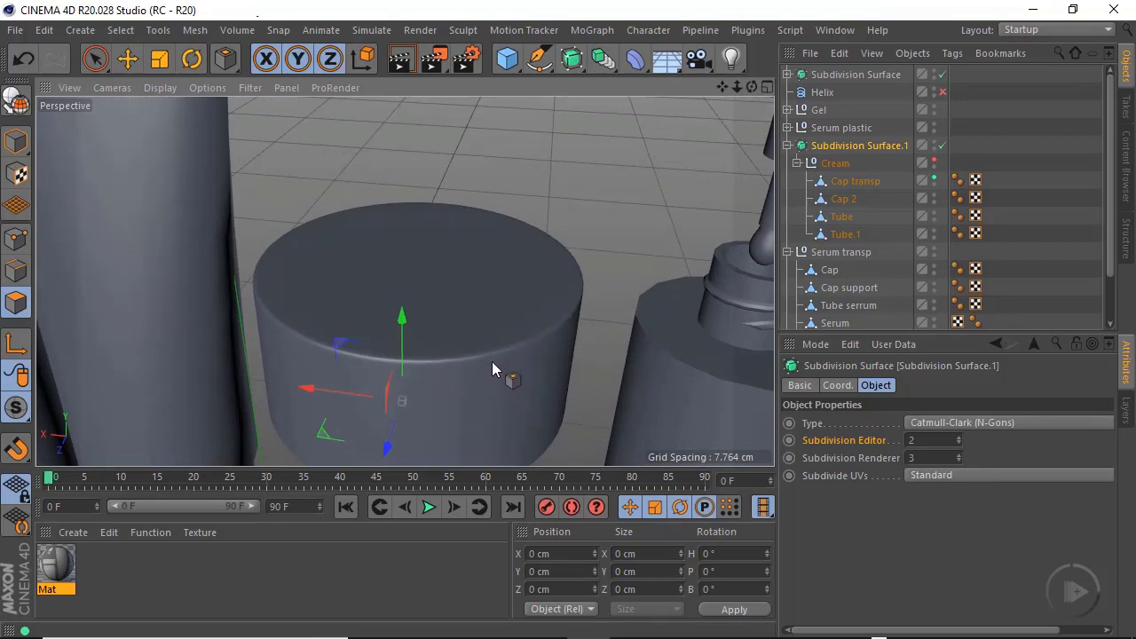
Select Cap transp and disable the Subdivision Surface above it to work on the unsmoothed mesh near the top edge
left_click(853, 182)
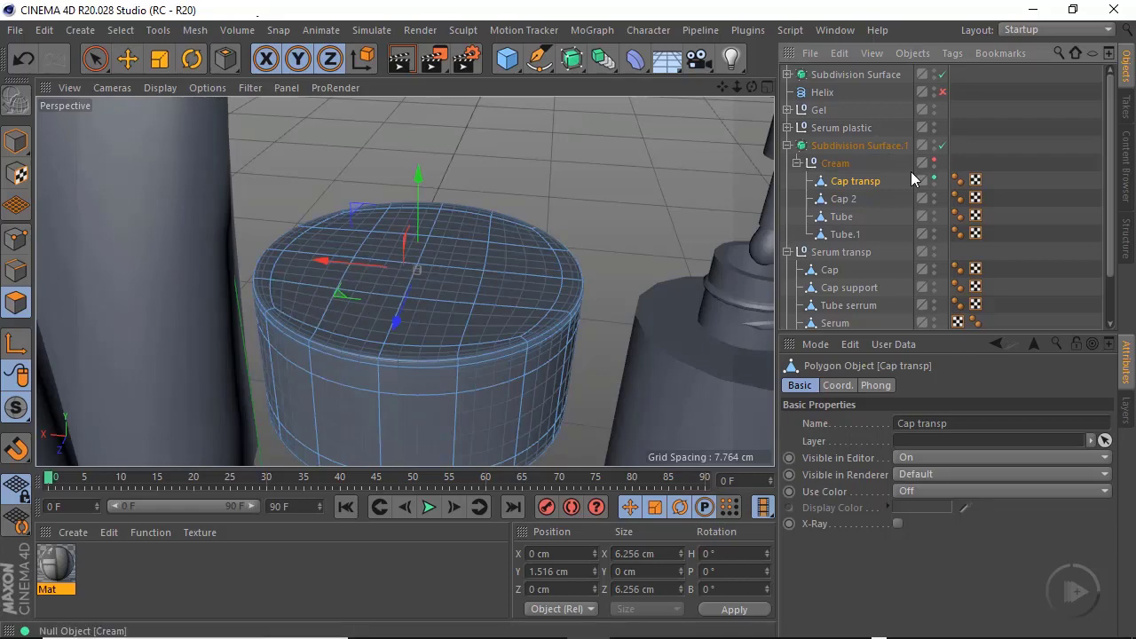
key("q")
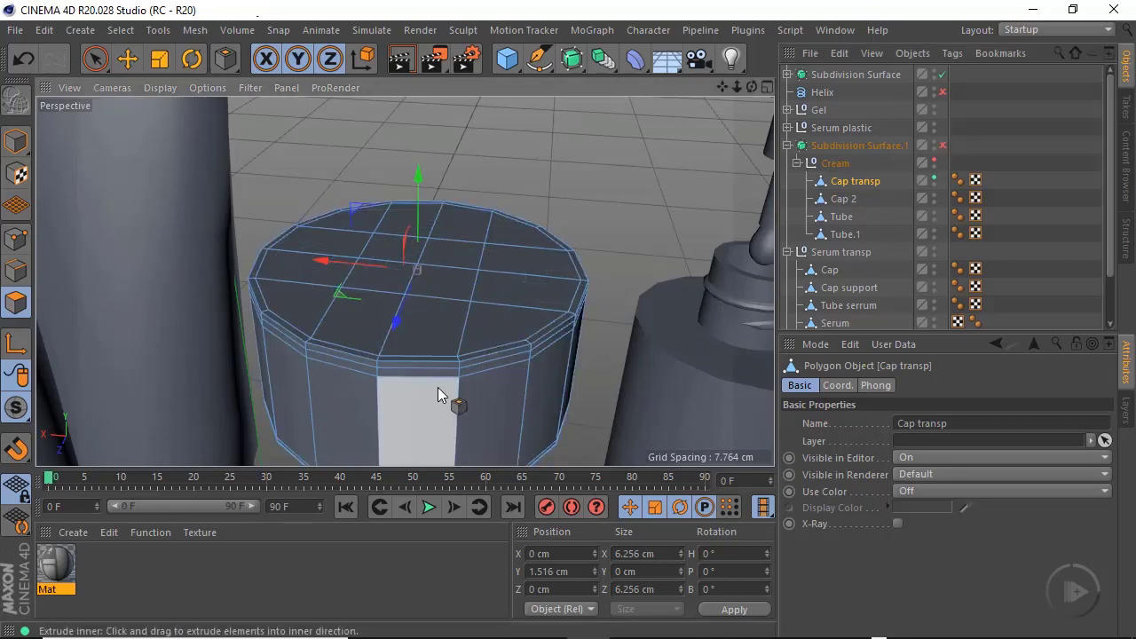
right_click_drag(441, 375, 560, 364, "alt")
left_click_drag(503, 384, 547, 334, "alt")
right_click_drag(507, 347, 581, 339, "alt")
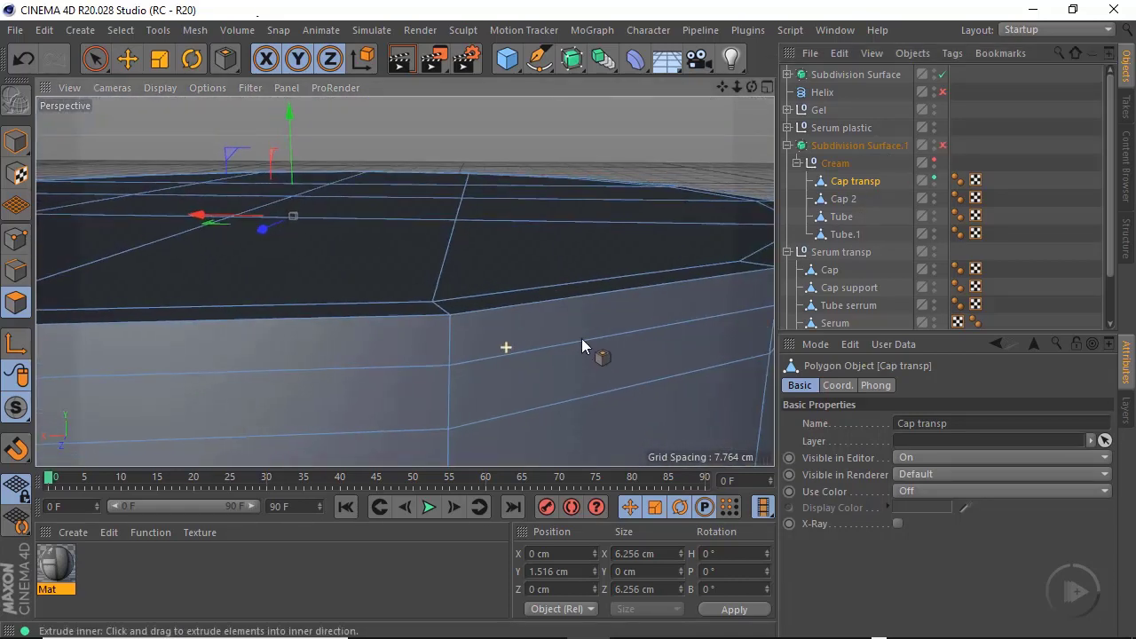
left_click_drag(533, 342, 507, 366, "alt")
Select the uppermost edge loop around Cap transp's outer wall and slide it toward the top edge with a -0.059 cm offset
left_click(128, 59)
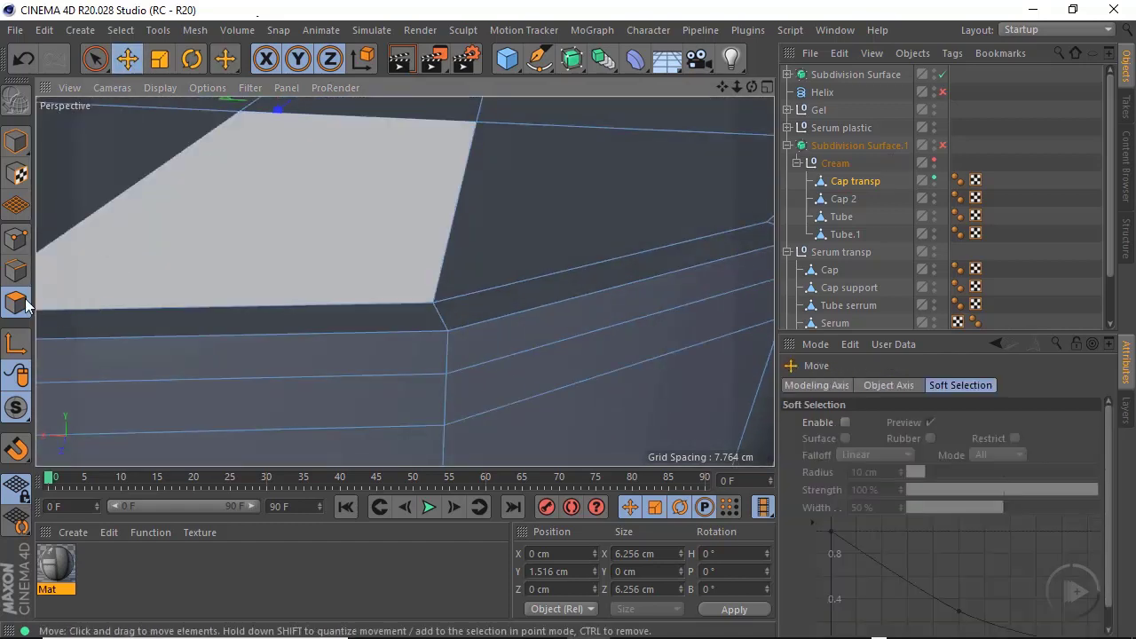
left_click(16, 270)
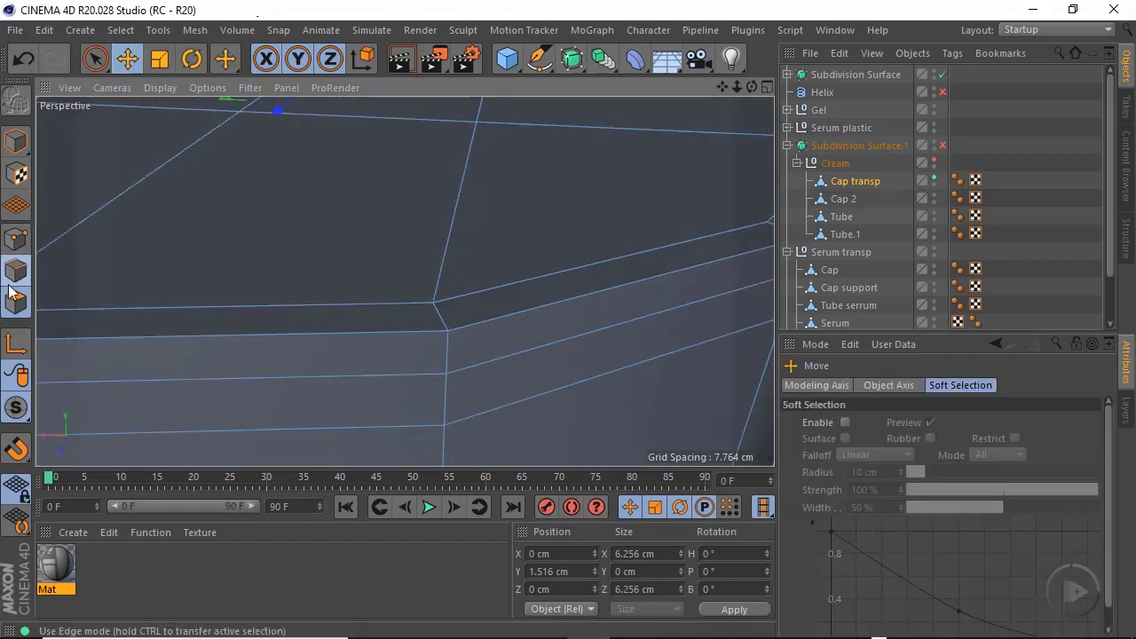
double_click(502, 364)
left_click_drag(565, 377, 575, 354, "alt")
right_click(629, 387)
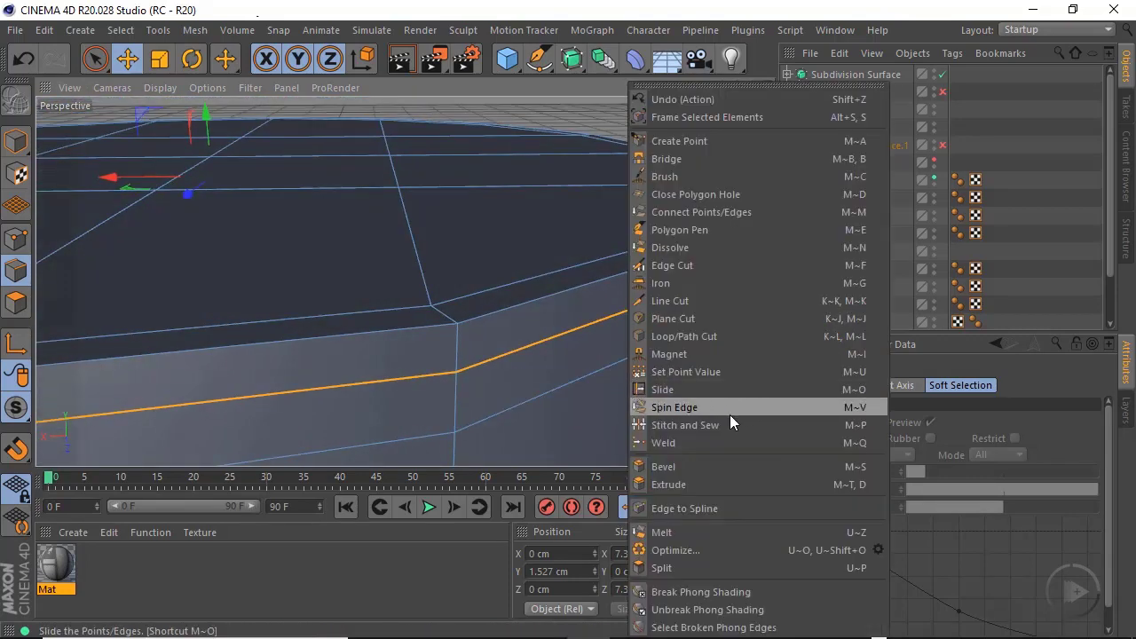
left_click(678, 389)
left_click_drag(455, 374, 502, 391)
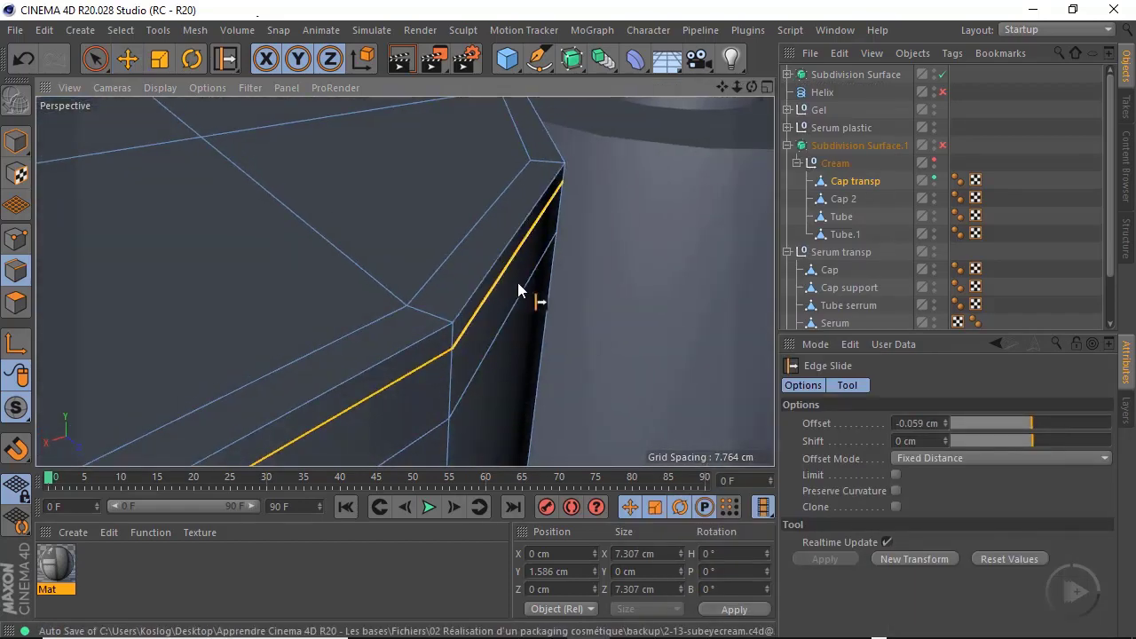
Select the complete inset edge loop on Cap transp's top face and slide it outward with a 0.044 cm offset
left_click_drag(429, 327, 293, 265, "alt")
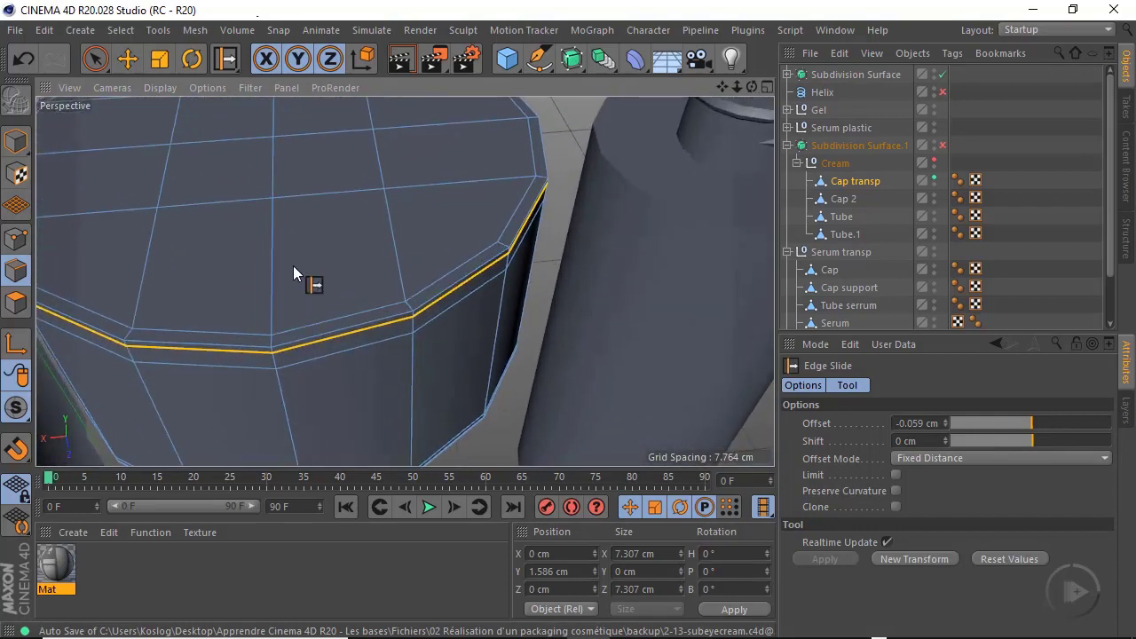
double_click(324, 323)
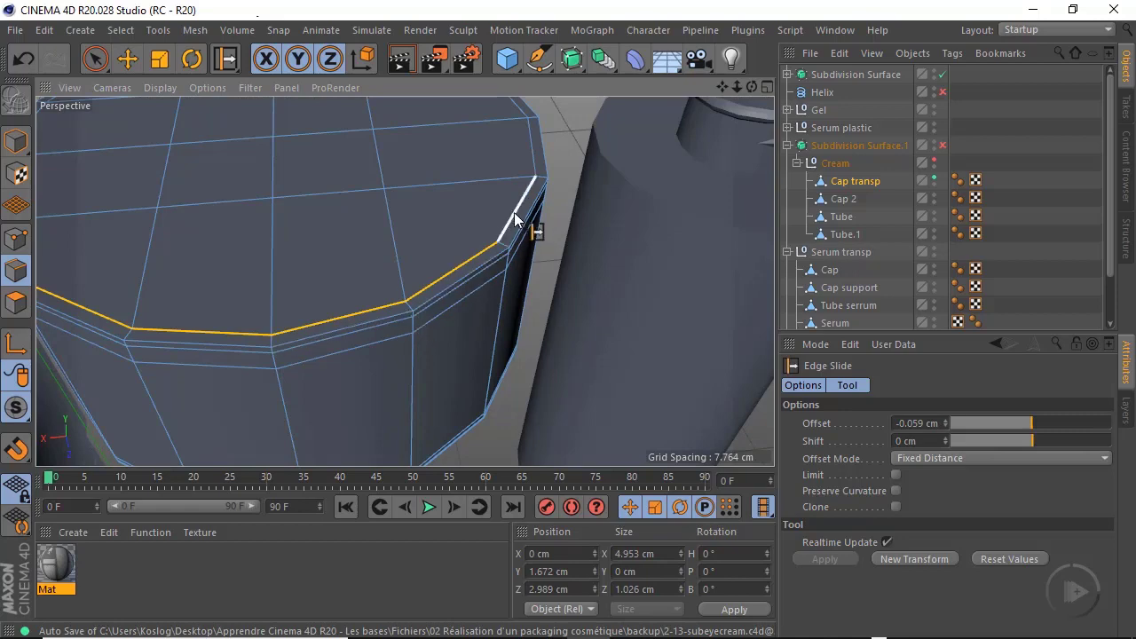
left_click_drag(533, 322, 482, 94, "alt")
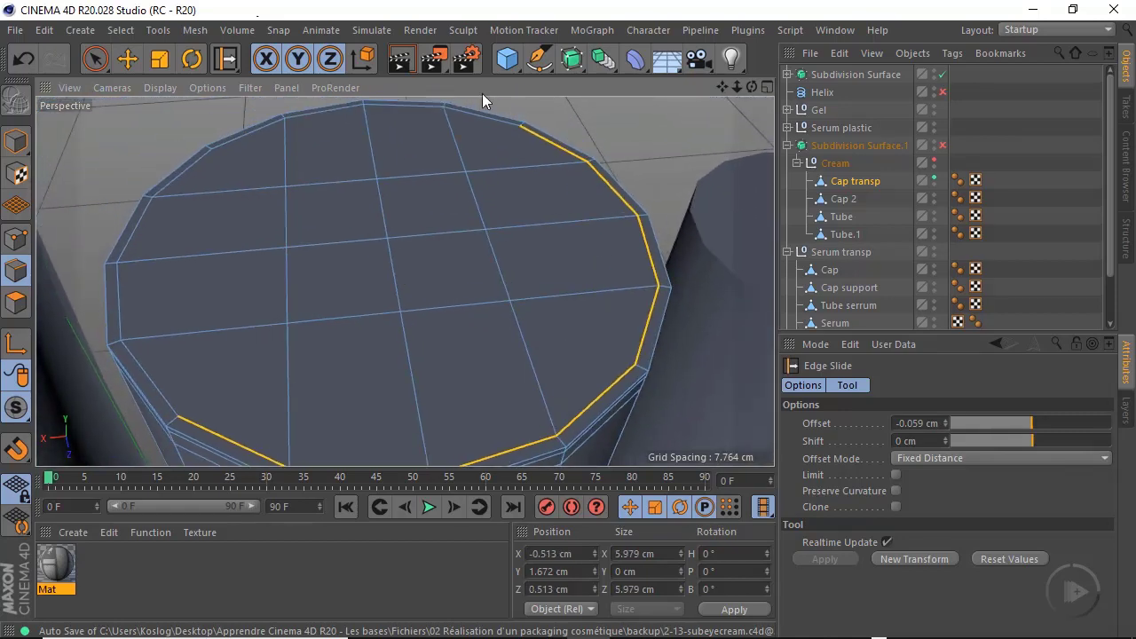
double_click(482, 116, "shift")
double_click(190, 169, "shift")
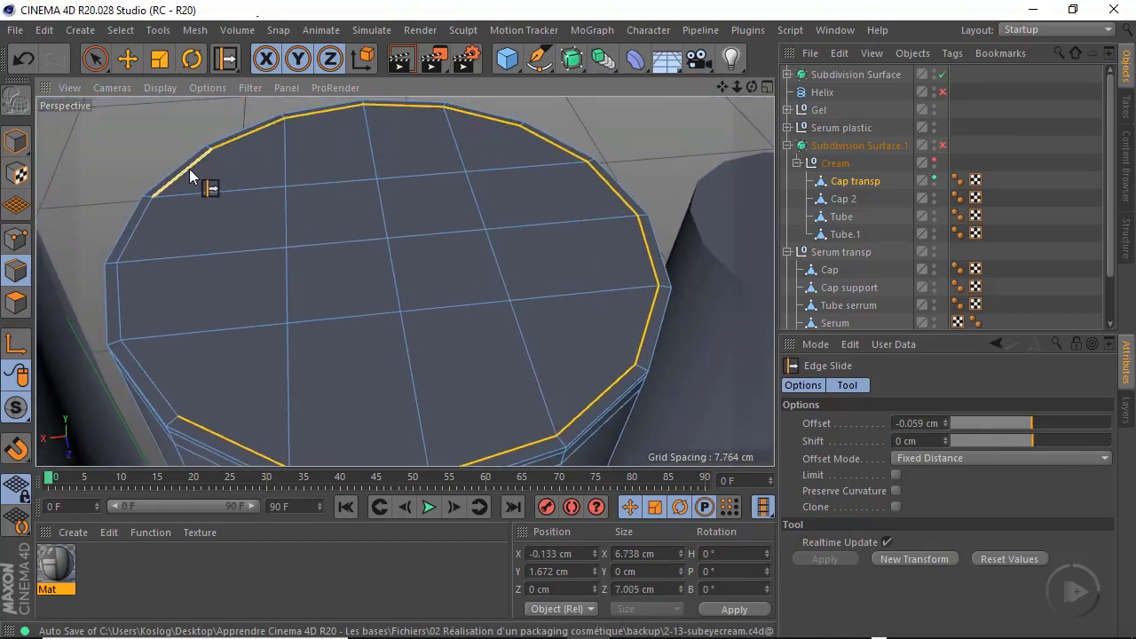
left_click_drag(503, 371, 454, 282, "alt")
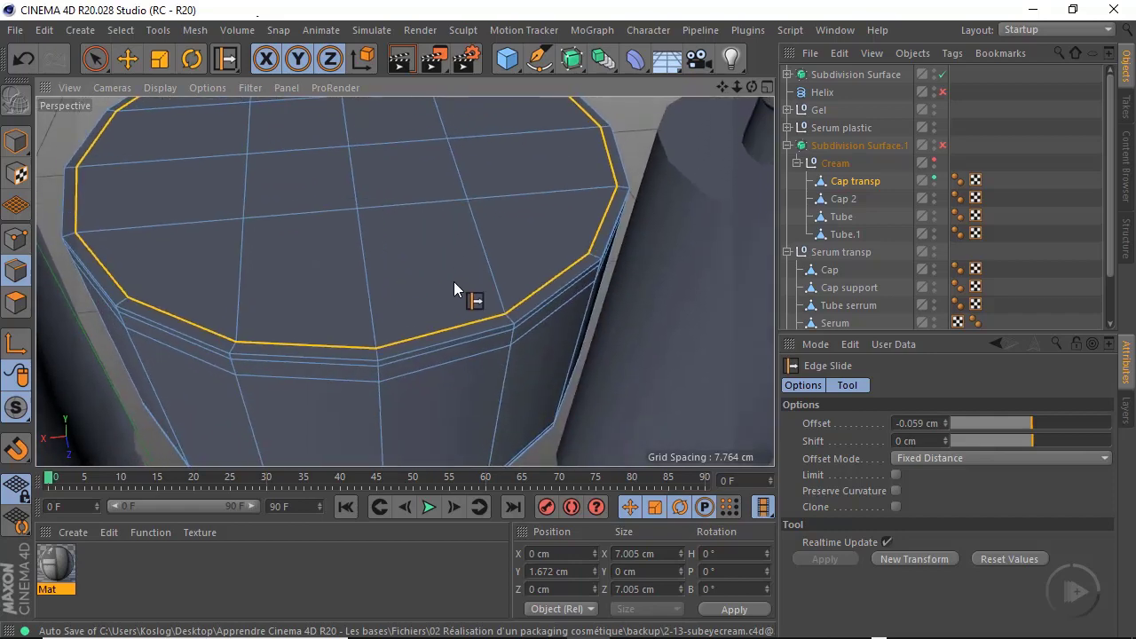
scroll(502, 336, "up", 3)
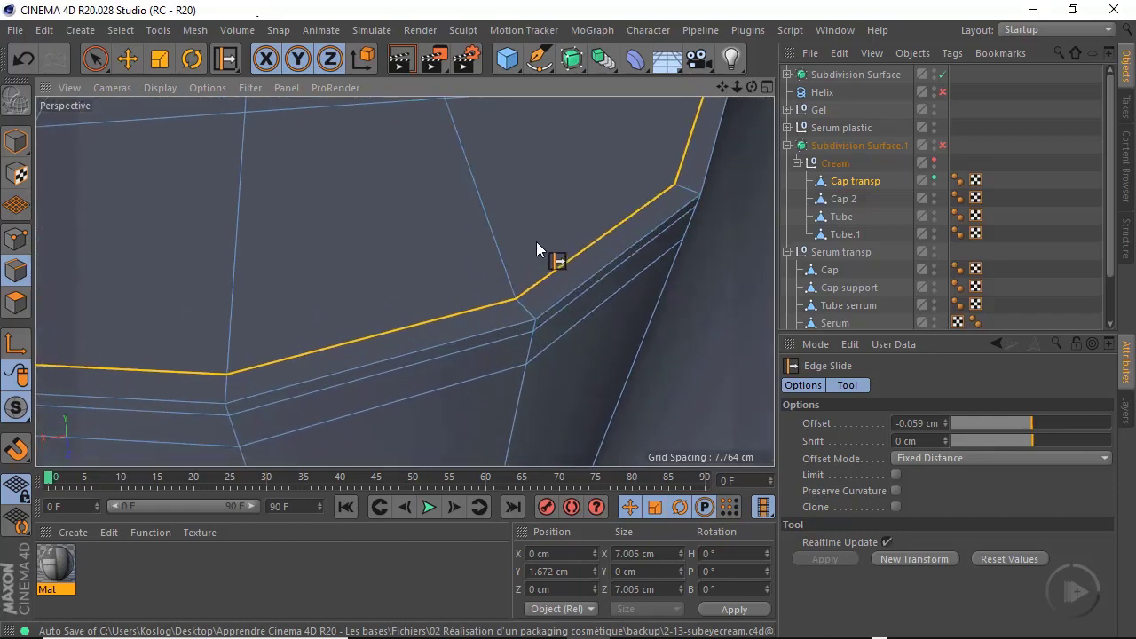
left_click_drag(545, 243, 578, 272)
scroll(577, 272, "down", 6)
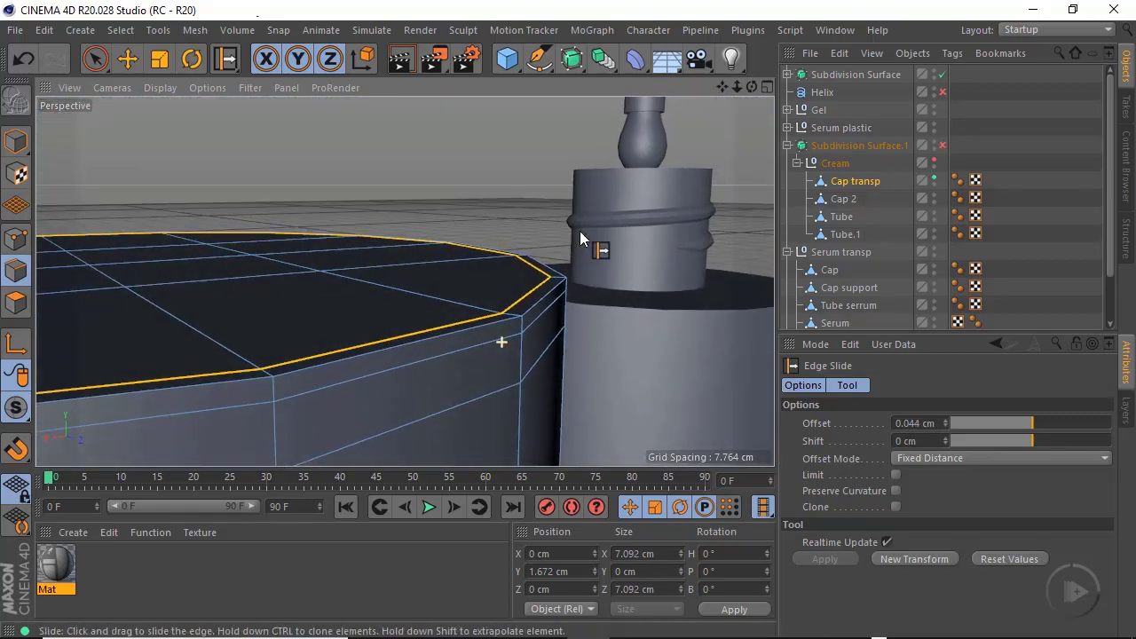
Examine Cap transp's unsmoothed top edge in the Front and Perspective views, checking the spacing of its supporting loops
left_click_drag(580, 231, 469, 205, "alt")
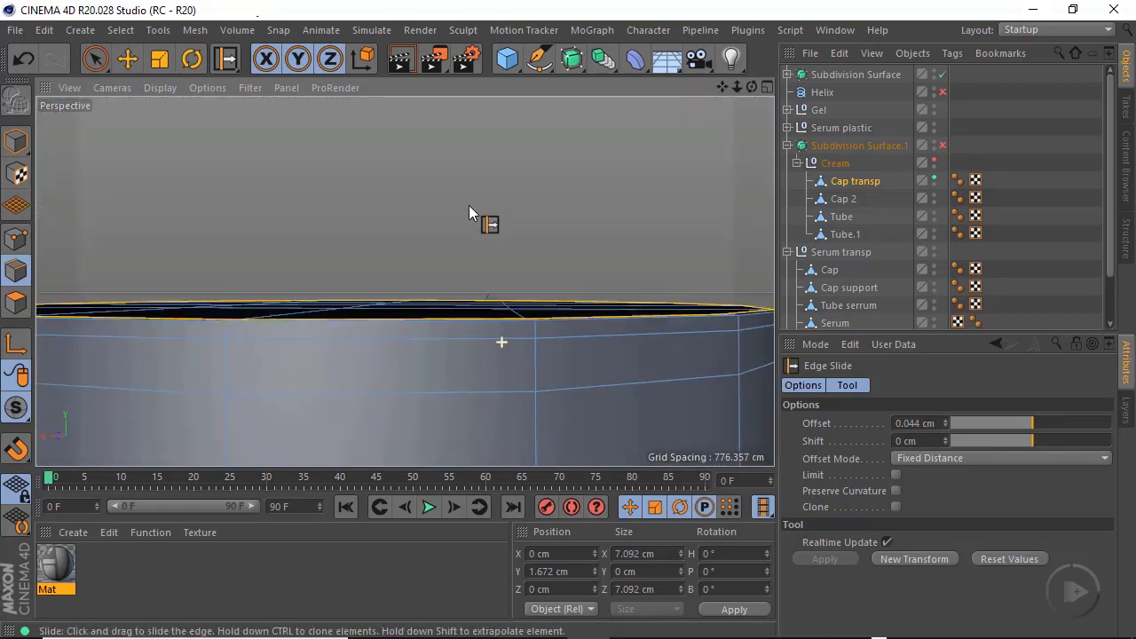
middle_click(609, 310)
middle_click(577, 327)
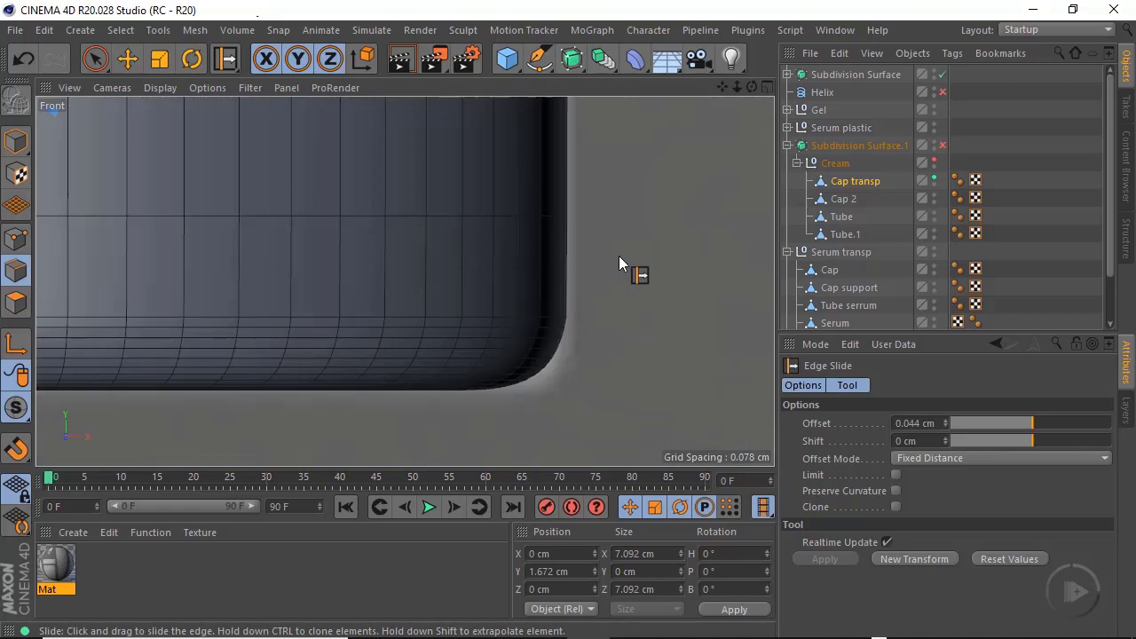
right_click_drag(637, 264, 549, 302, "alt")
middle_click_drag(548, 302, 449, 354, "alt")
right_click_drag(379, 226, 510, 248, "alt")
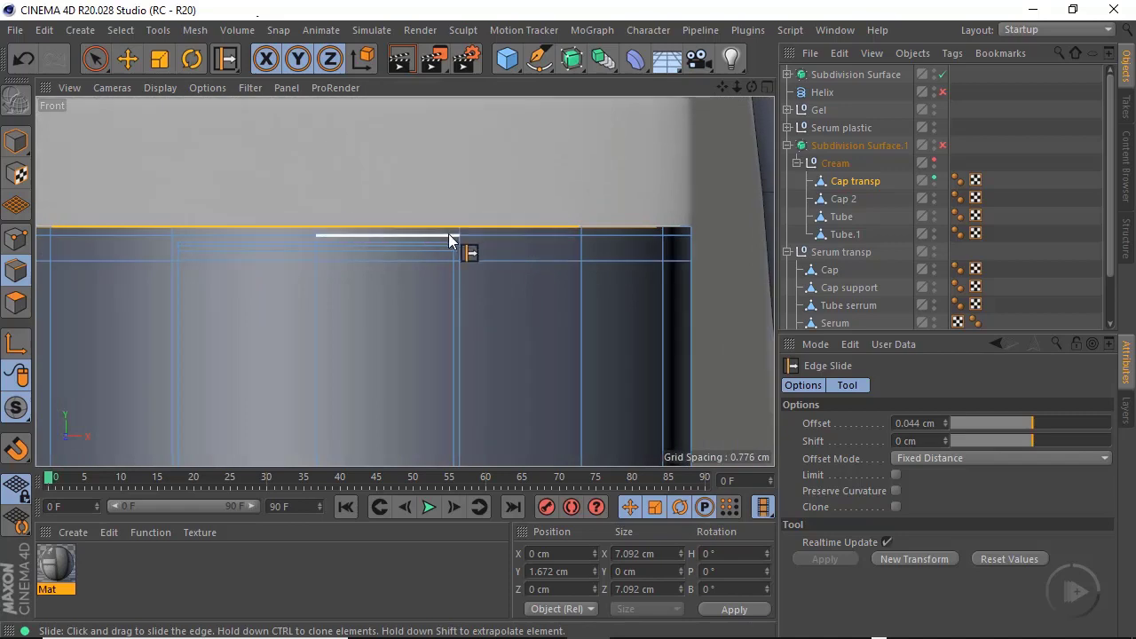
middle_click_drag(393, 281, 522, 290, "alt")
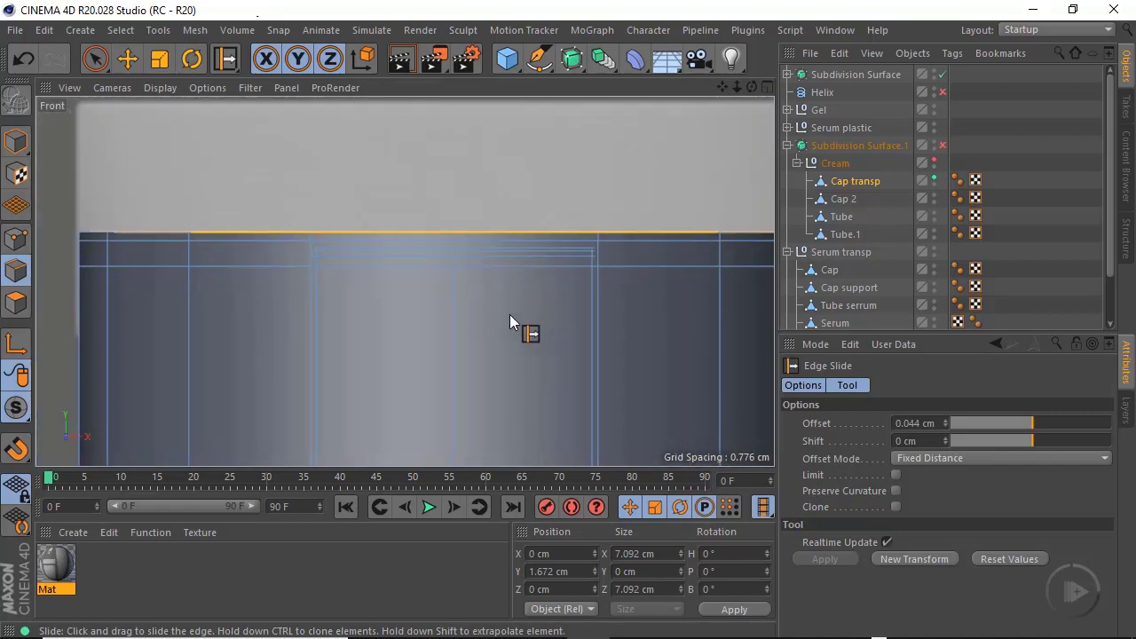
middle_click(510, 314)
middle_click(382, 250)
left_click_drag(497, 254, 513, 288, "alt")
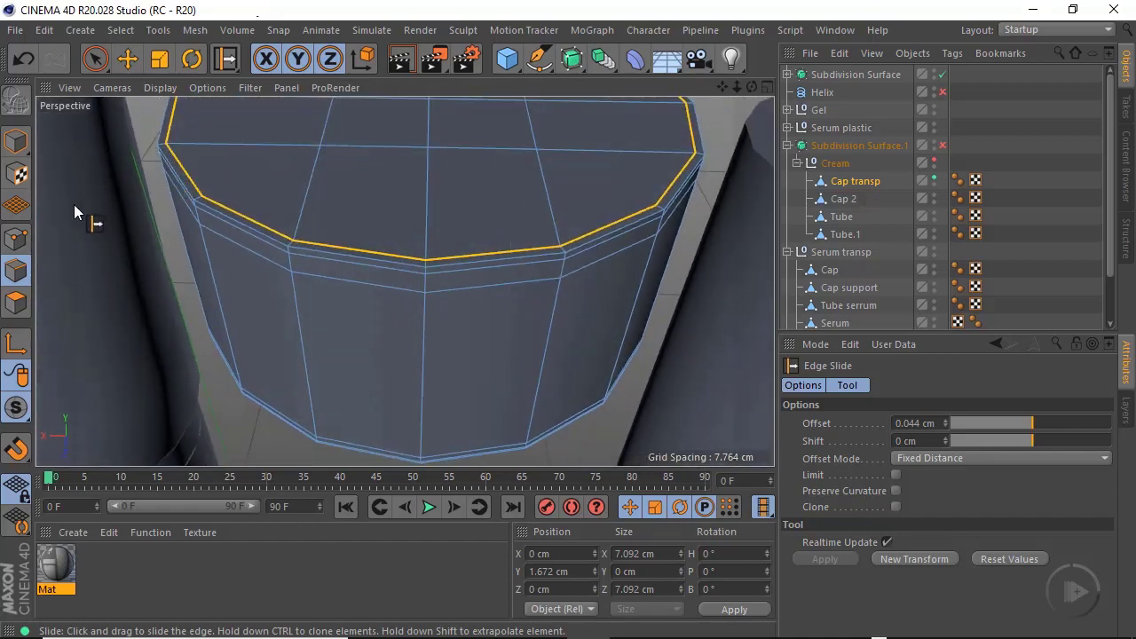
Select all polygons of Cap transp's top face and inset them with Extrude Inner by a 0.399 cm offset
left_click(15, 302)
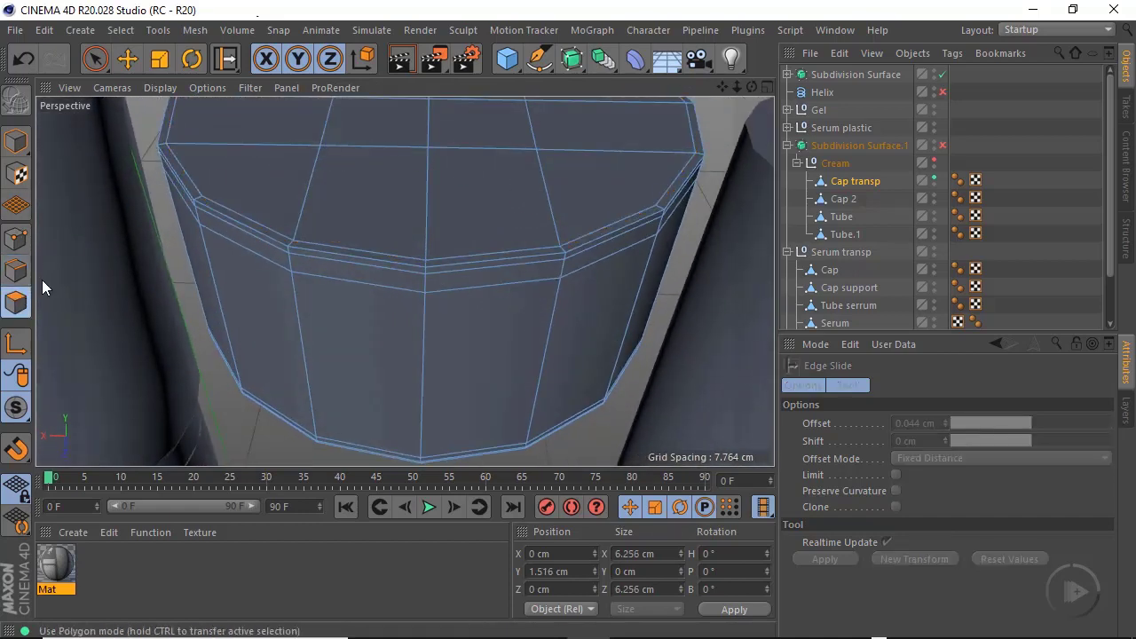
left_click(95, 62)
right_click_drag(530, 233, 470, 262, "alt")
middle_click_drag(522, 278, 461, 332, "alt")
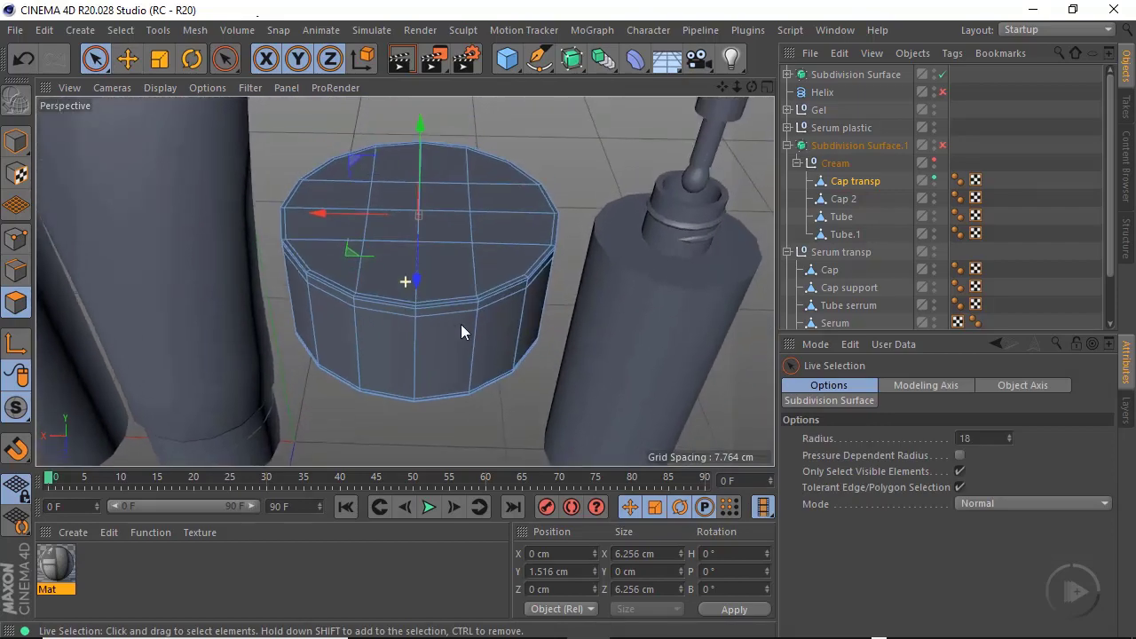
mouse_move(451, 254)
left_mouse_down()
mouse_move(368, 183)
mouse_move(440, 250)
left_mouse_up()
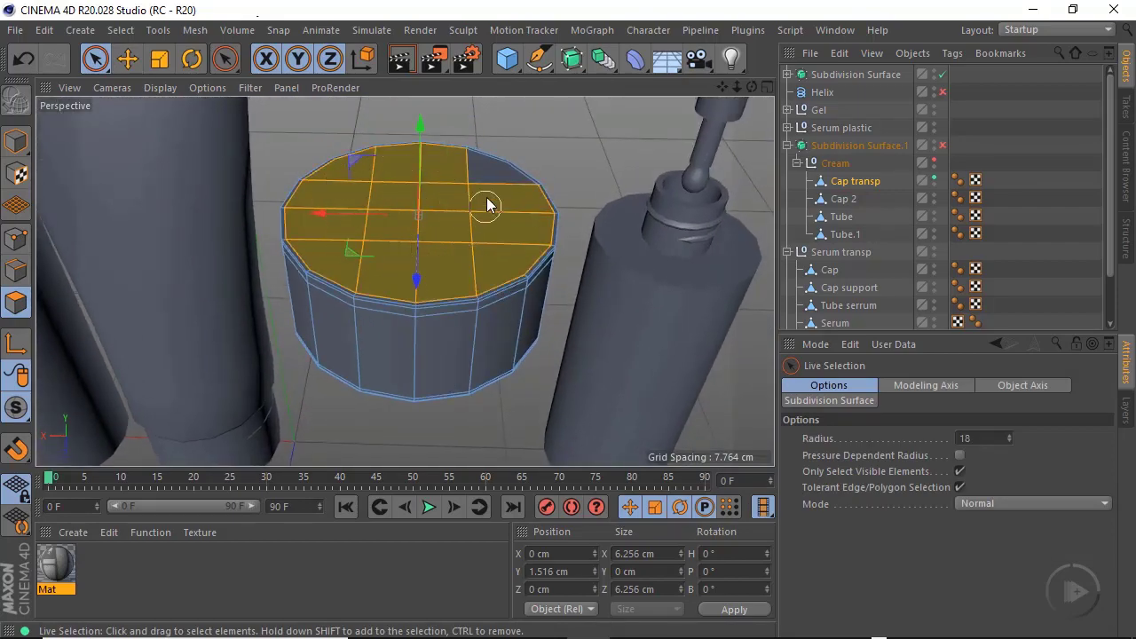
left_click_drag(487, 205, 473, 184)
left_click_drag(363, 266, 404, 320, "alt")
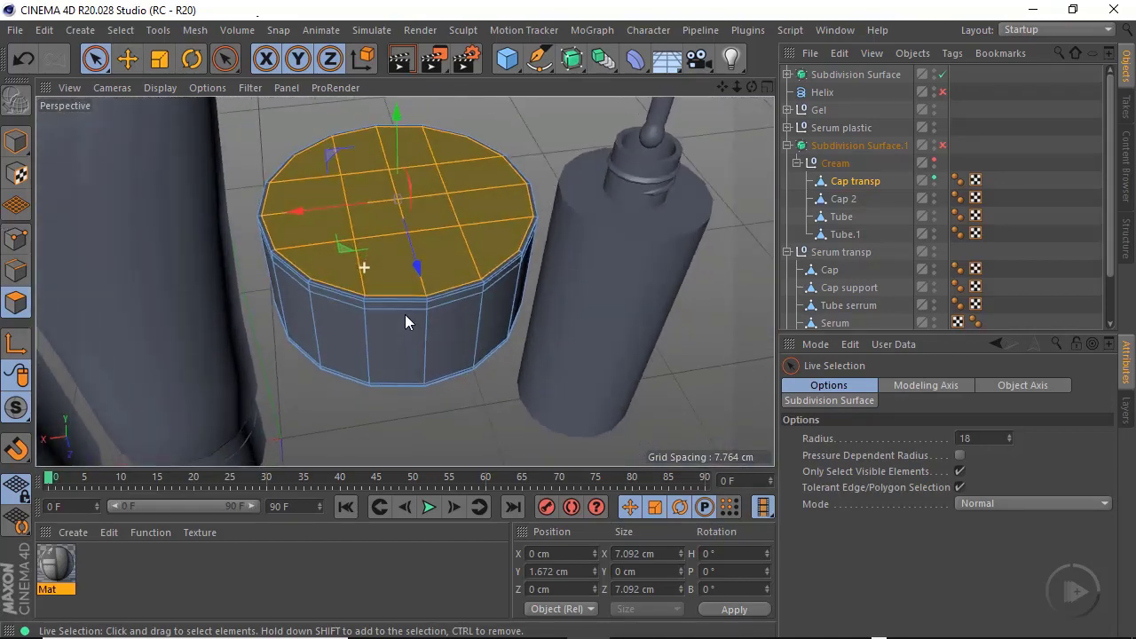
scroll(453, 227, "up", 5)
right_click(551, 270)
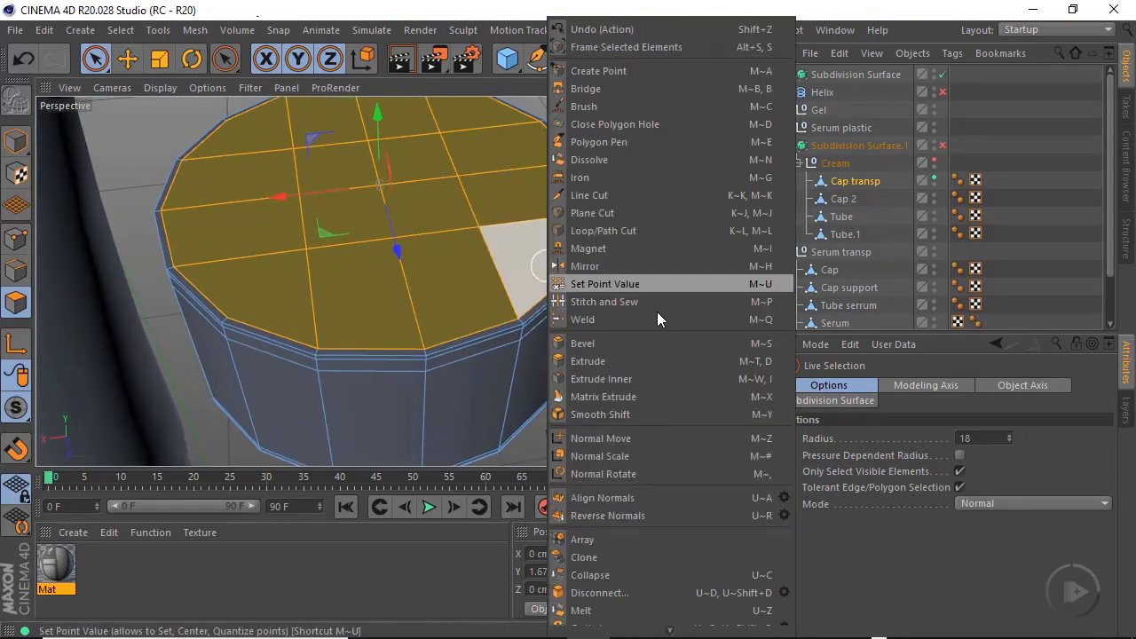
left_click(609, 378)
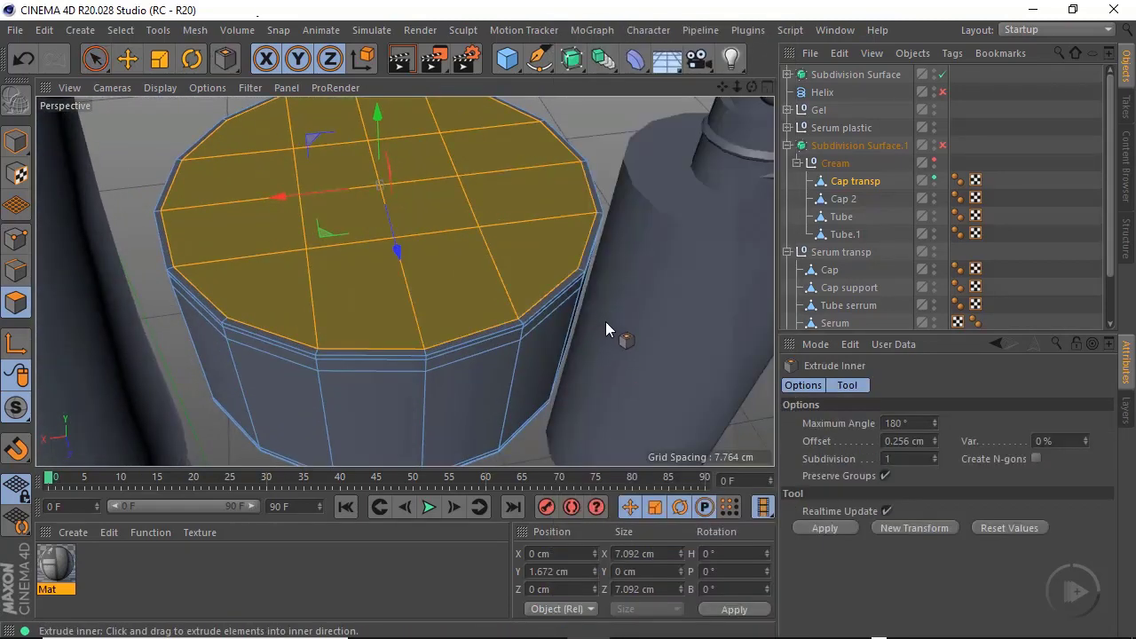
left_click_drag(606, 323, 593, 322)
left_click_drag(438, 323, 442, 283, "alt")
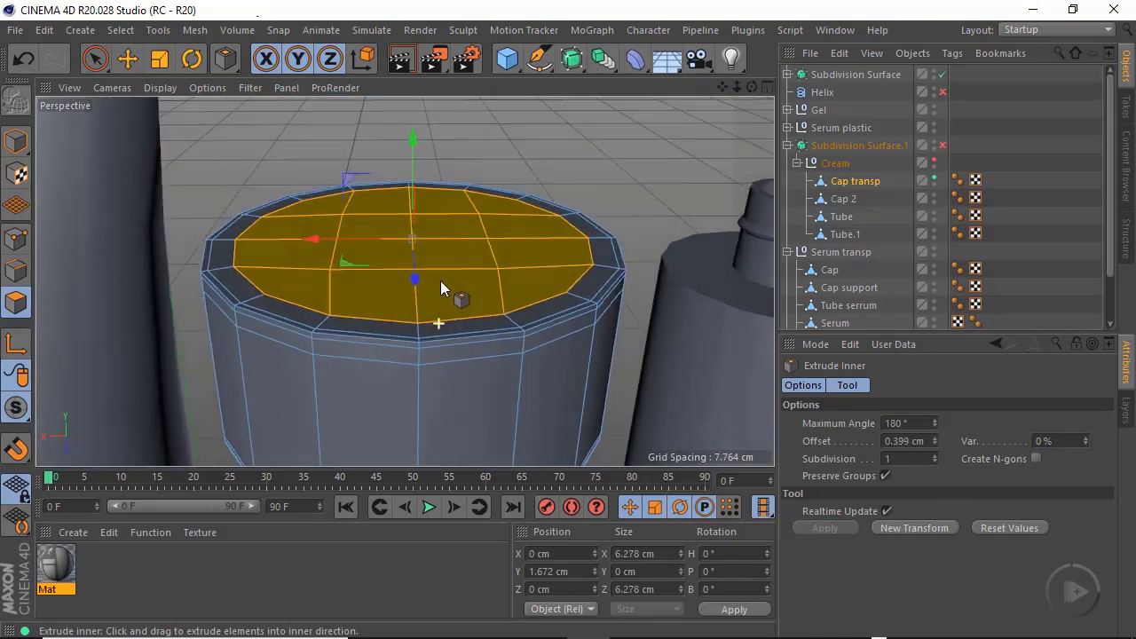
Enable Subdivision Surface.1 and inspect the smoothed Cap transp in Model mode
left_click(943, 145)
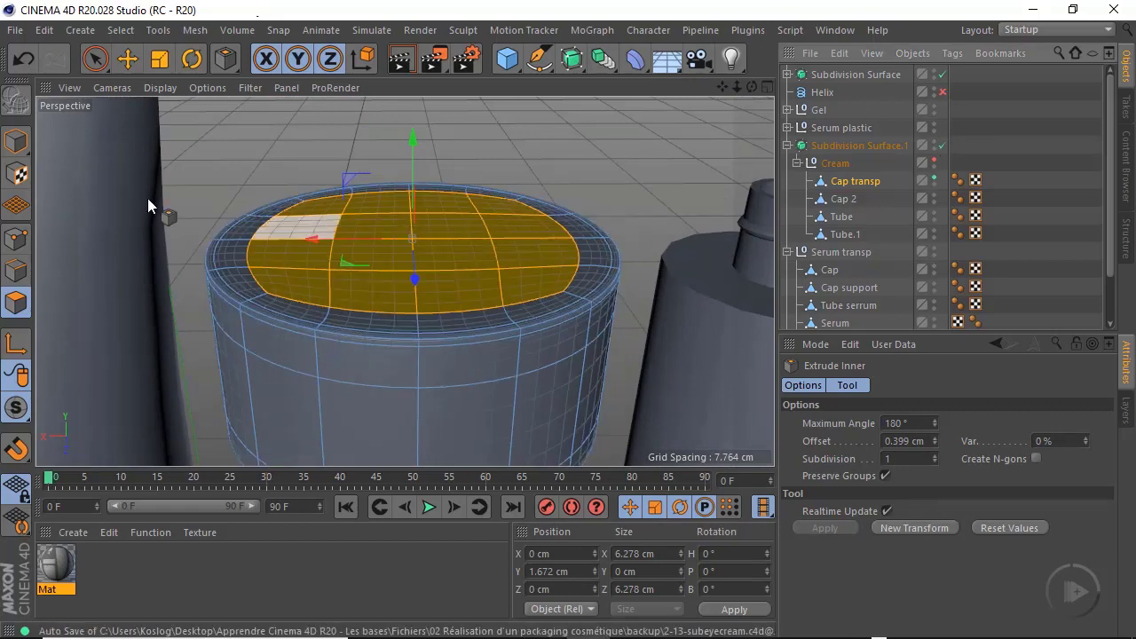
left_click(16, 141)
left_click_drag(442, 253, 471, 248, "alt")
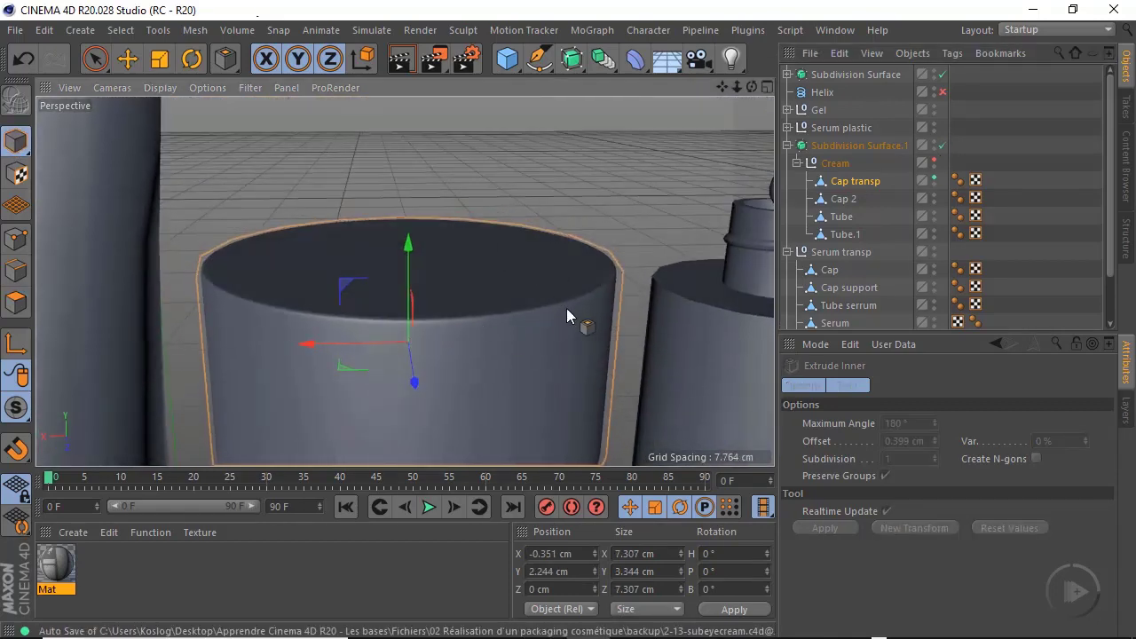
left_click_drag(567, 308, 517, 320, "alt")
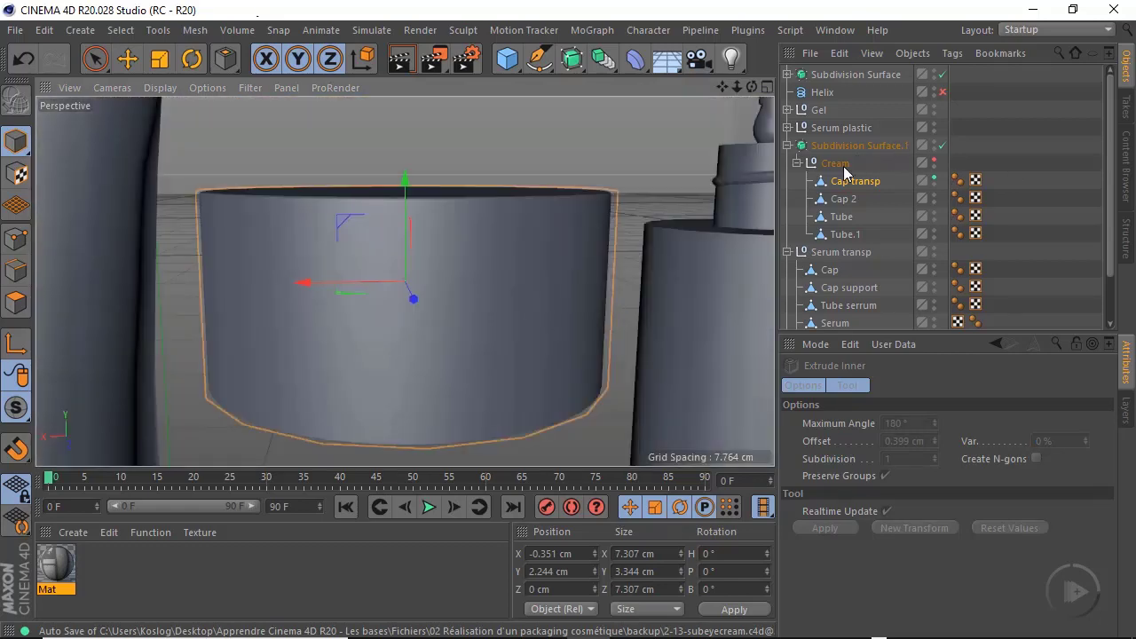
Hide Cap transp and show Tube in the Cream group, selecting Tube with its Subdivision Surface disabled
left_click(934, 178)
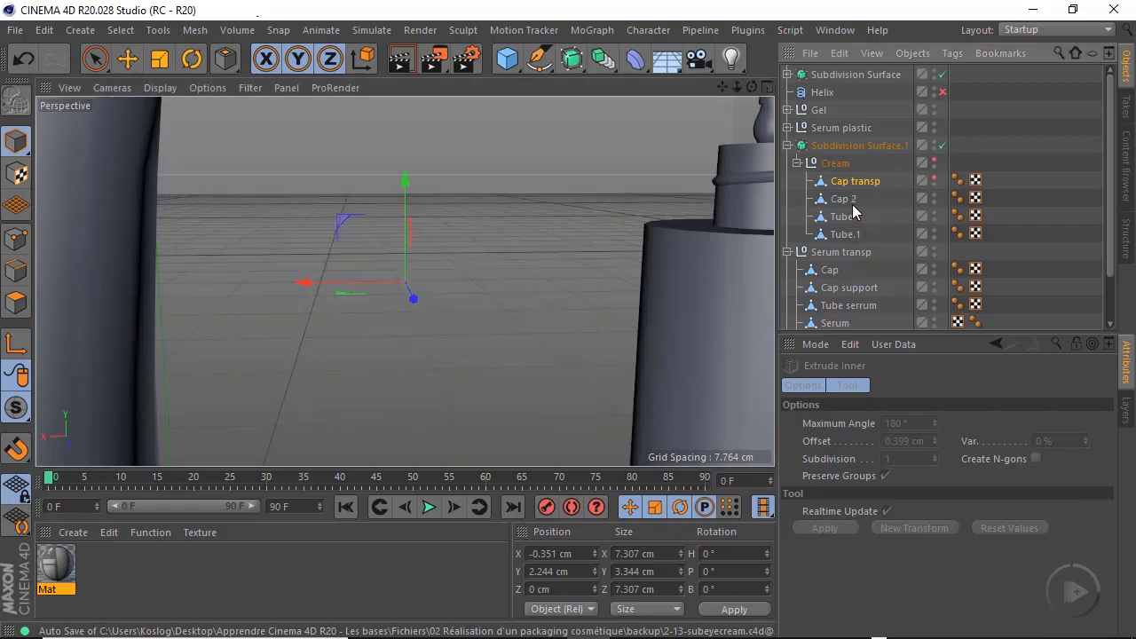
left_click(933, 214)
left_click_drag(478, 372, 510, 328, "alt")
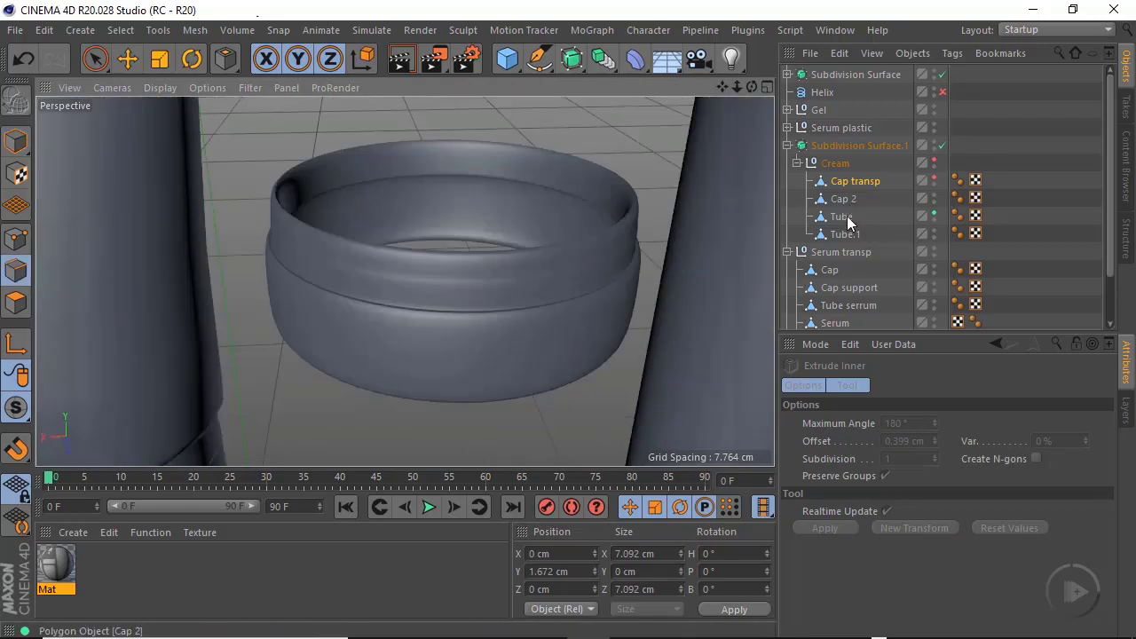
left_click(842, 216)
key("q")
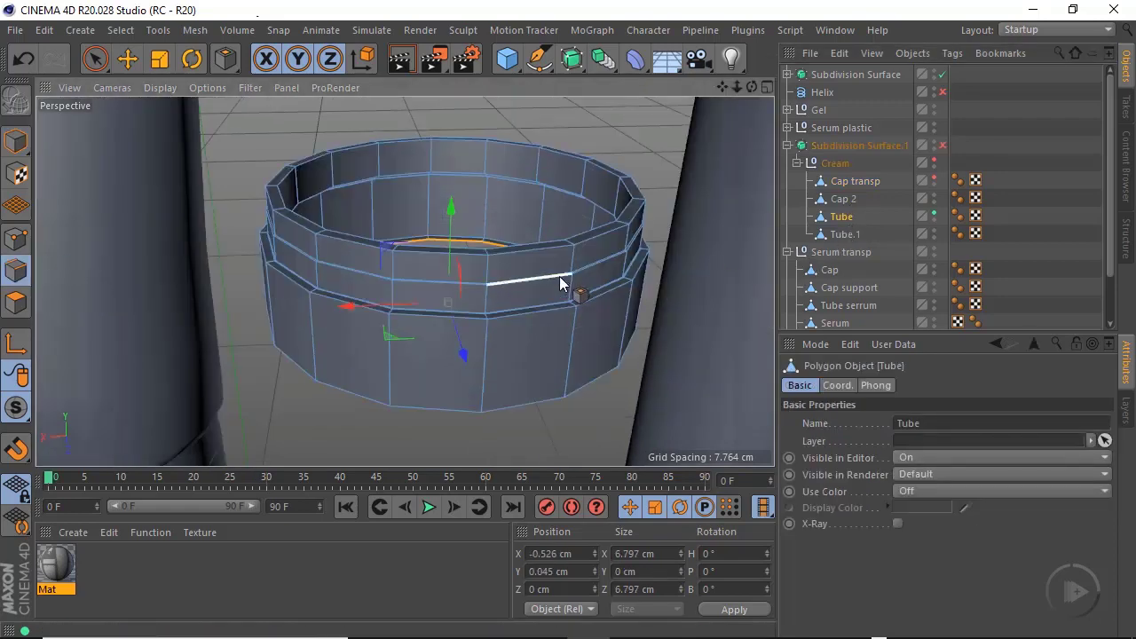
Select the outer and inner edge loops around Tube's upper rim
left_click_drag(507, 266, 528, 316, "alt")
right_click_drag(576, 236, 624, 236, "alt")
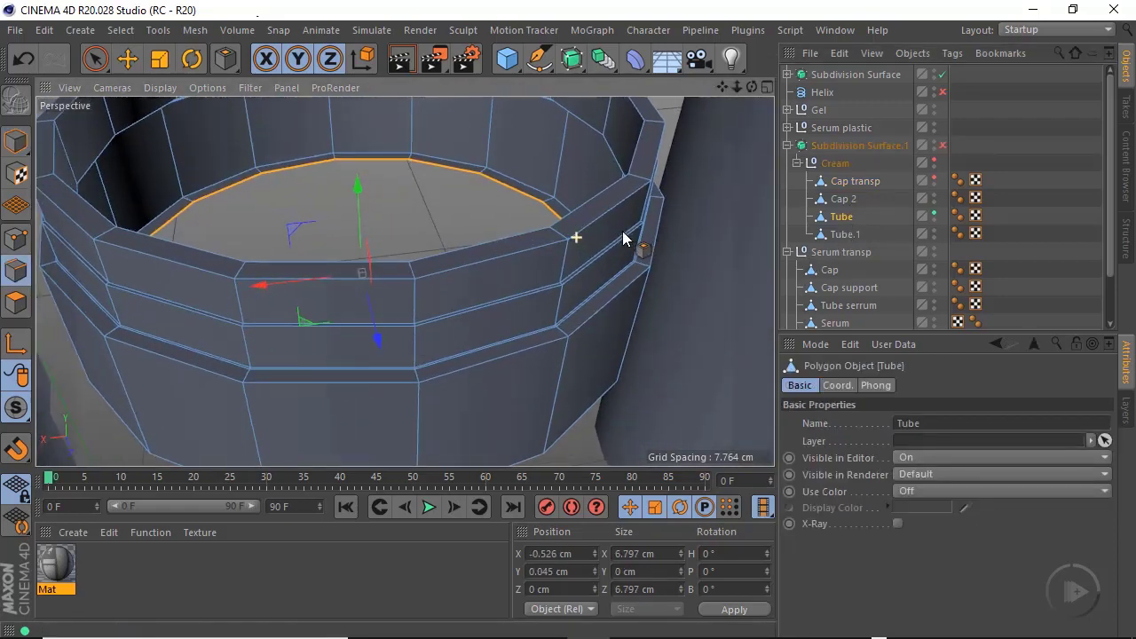
left_click_drag(553, 241, 436, 235, "alt")
left_click(128, 59)
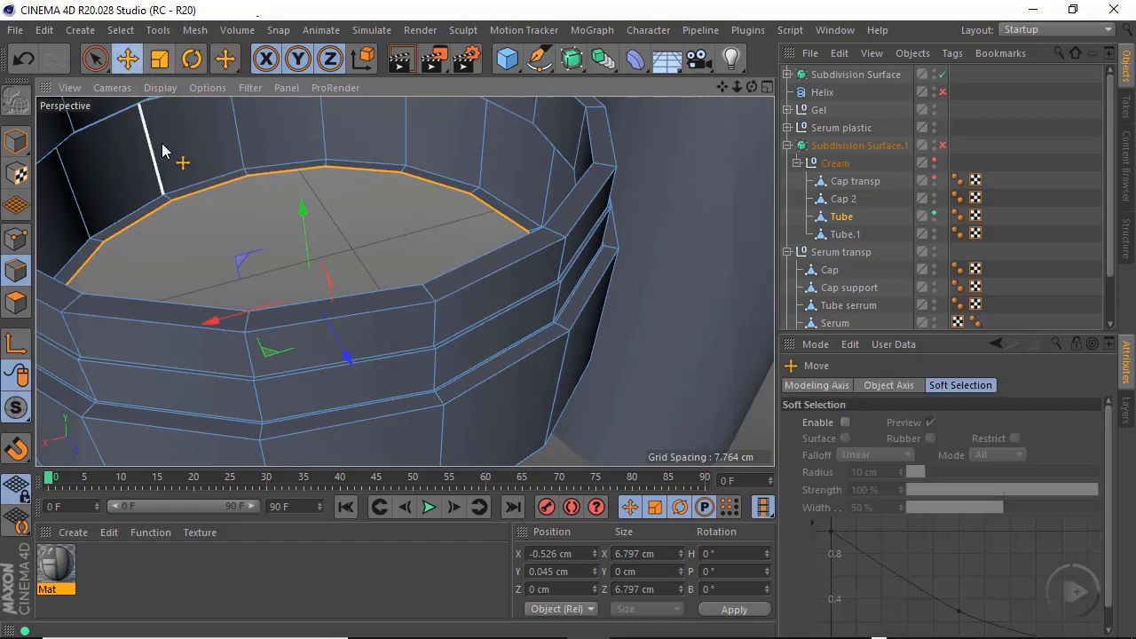
double_click(469, 285)
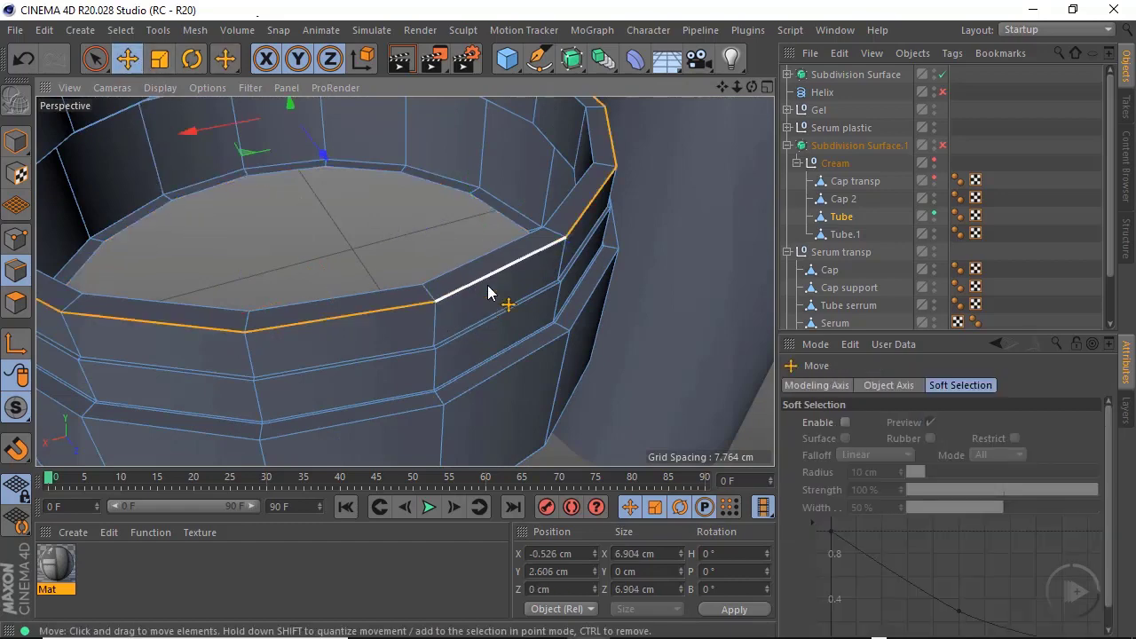
left_click_drag(488, 293, 505, 269, "alt")
mouse_move(485, 323)
left_mouse_down("alt")
mouse_move(452, 347)
mouse_move(436, 231)
mouse_move(381, 346)
mouse_move(450, 344)
mouse_move(489, 320)
left_mouse_up("alt")
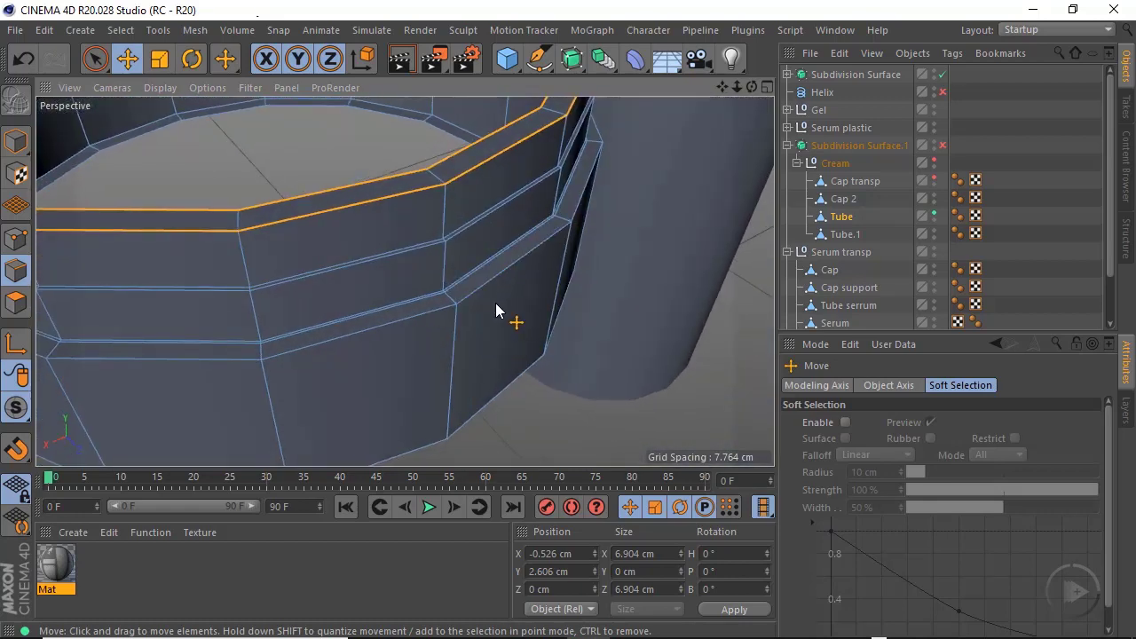
Switch Tube to polygon editing in the Front view and enable X-Ray on it to see the reference image behind
middle_click(434, 266)
middle_click(545, 322)
scroll(545, 324, "down", 5)
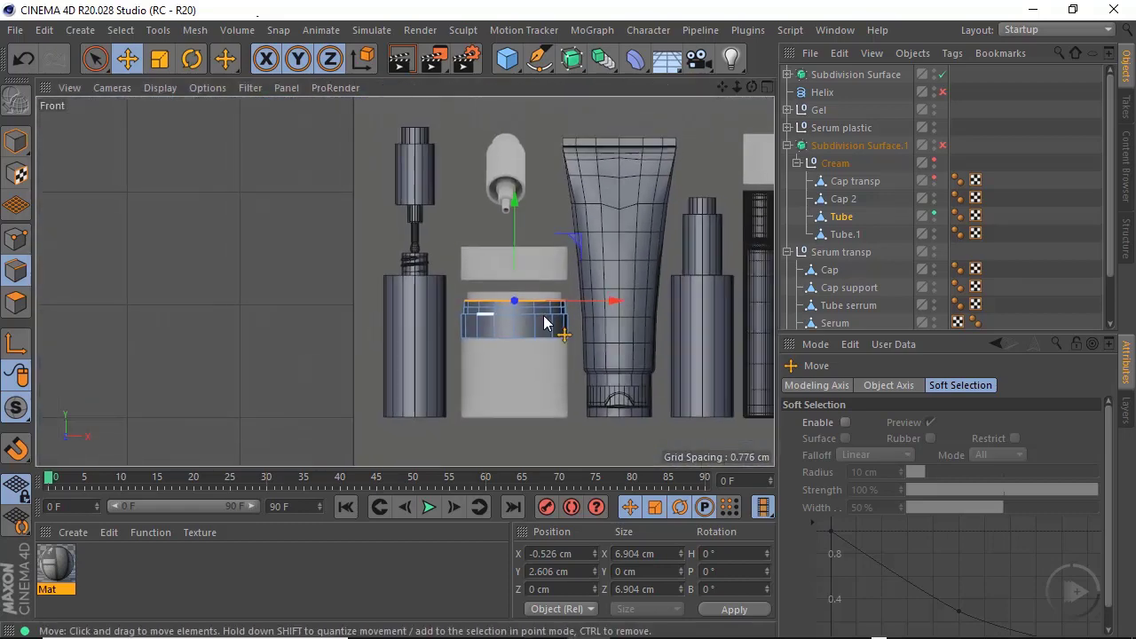
right_click_drag(491, 326, 755, 315, "alt")
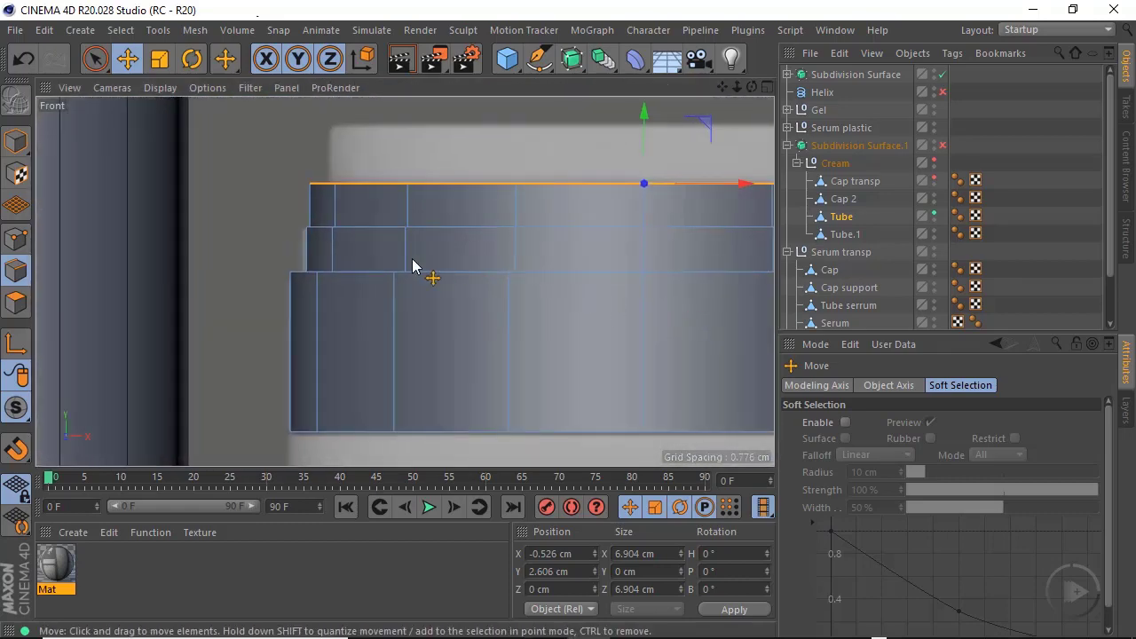
middle_click_drag(383, 257, 220, 249, "alt")
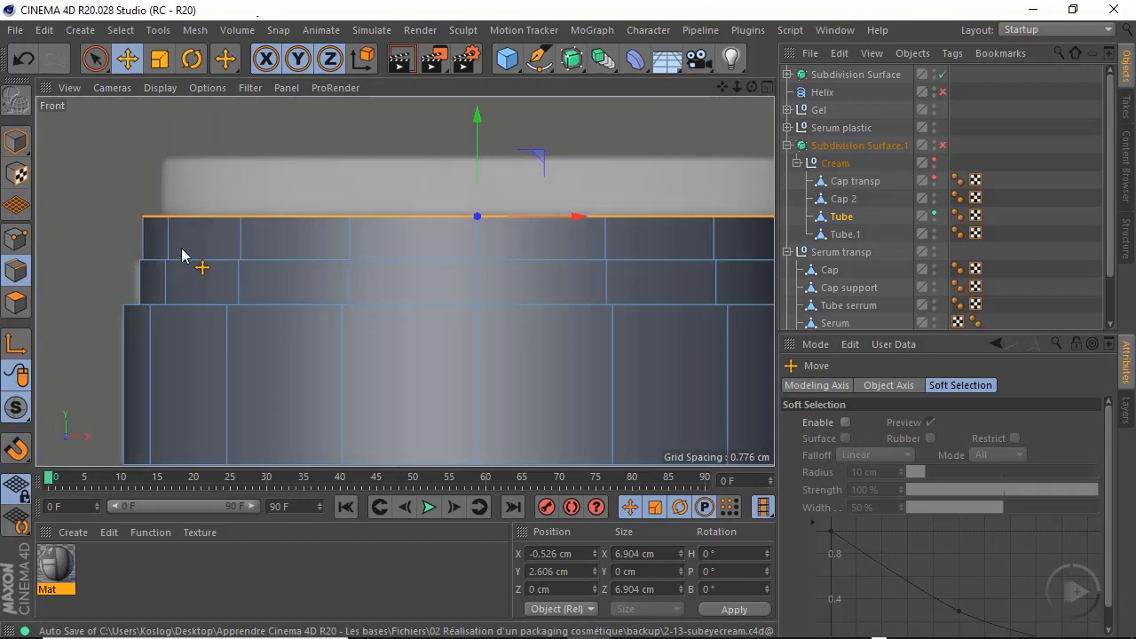
left_click(17, 299)
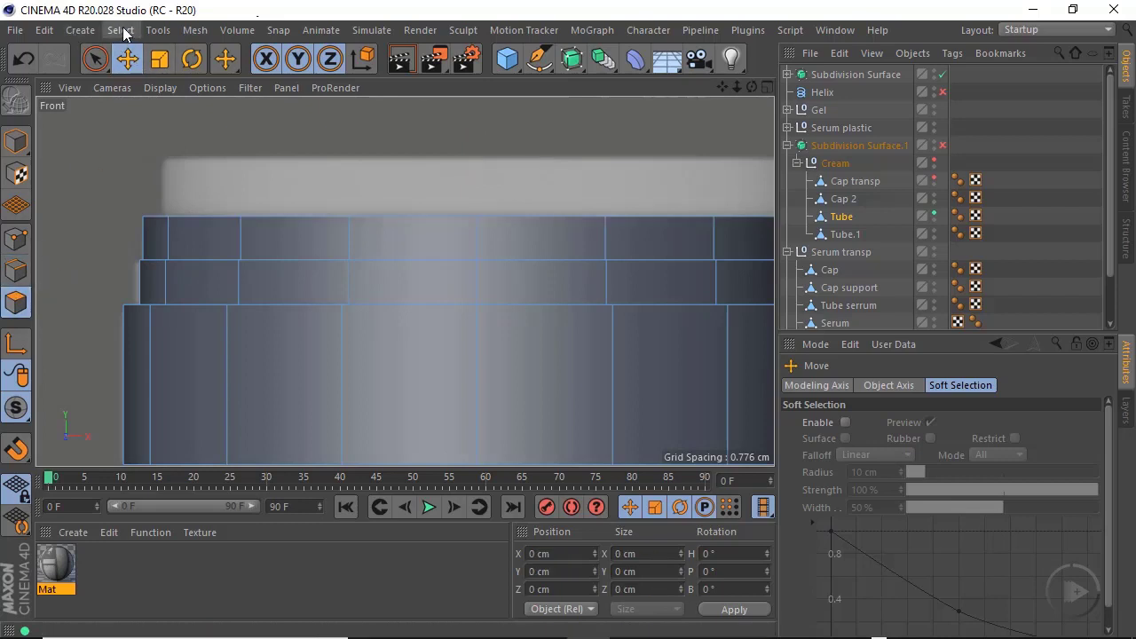
scroll(598, 325, "down", 5)
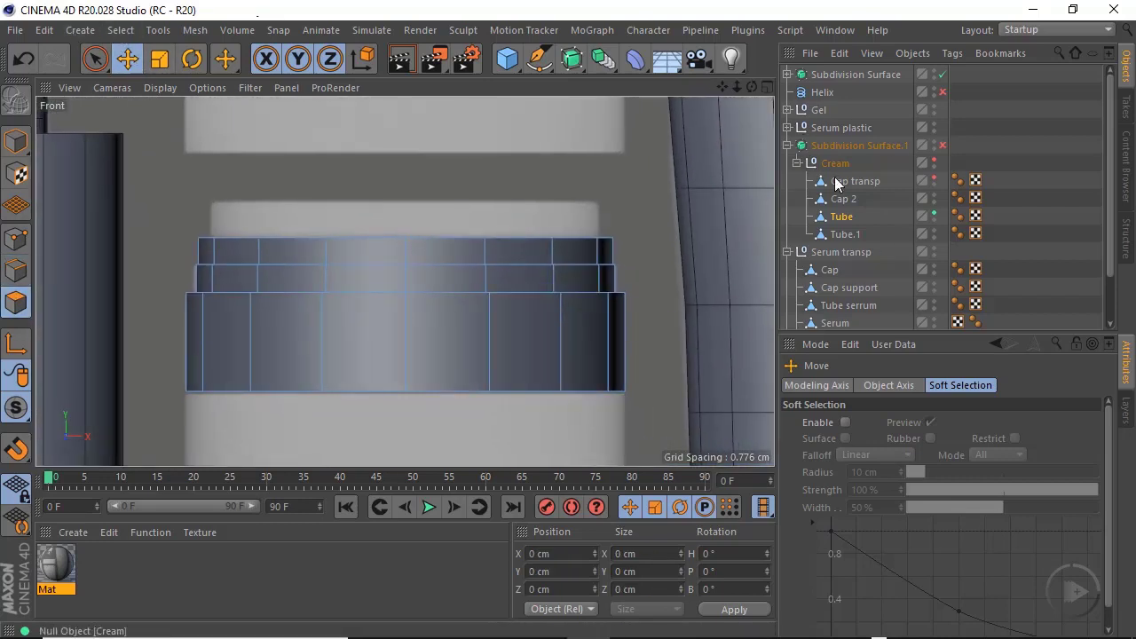
left_click(841, 218)
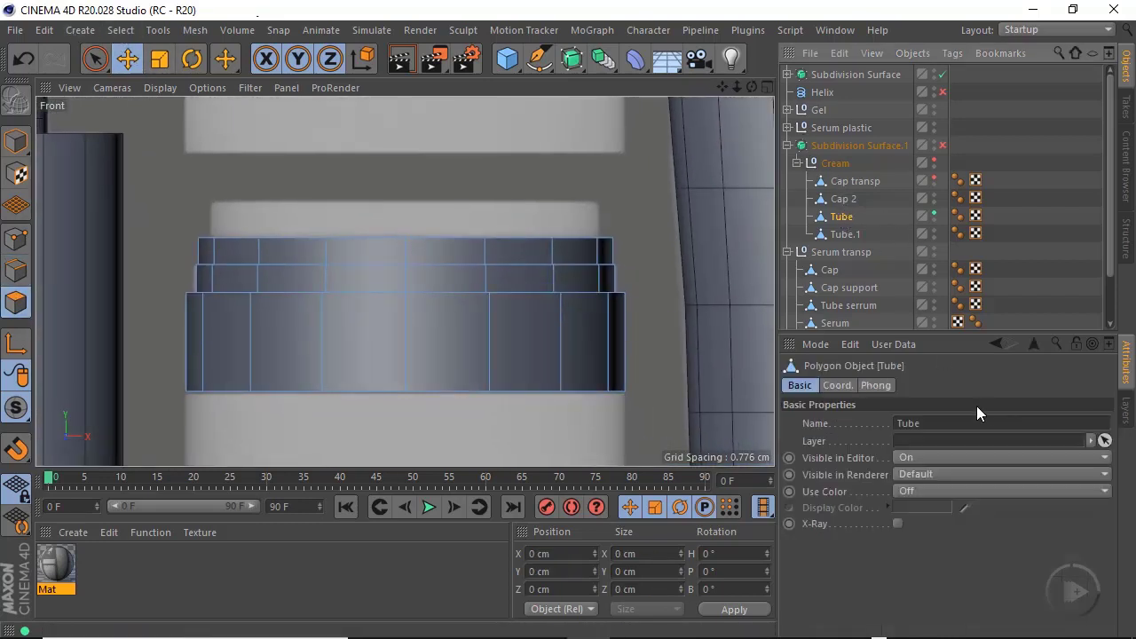
left_click(897, 524)
scroll(619, 282, "up", 4)
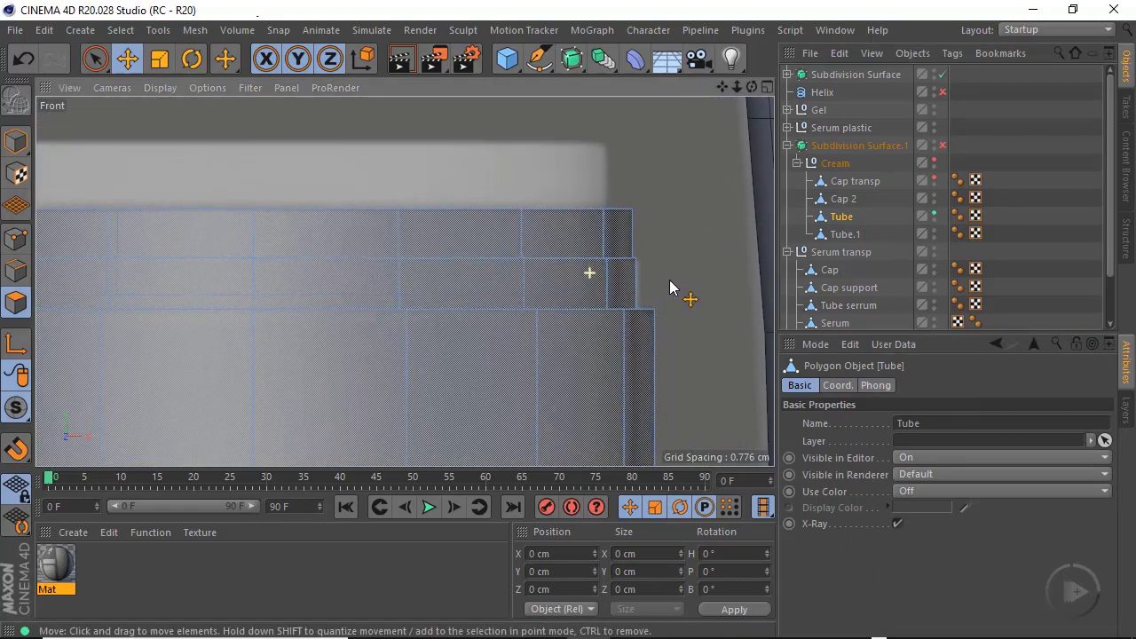
Compare the see-through Tube's stepped upper profile with the cream jar in the reference image
scroll(662, 288, "down", 2)
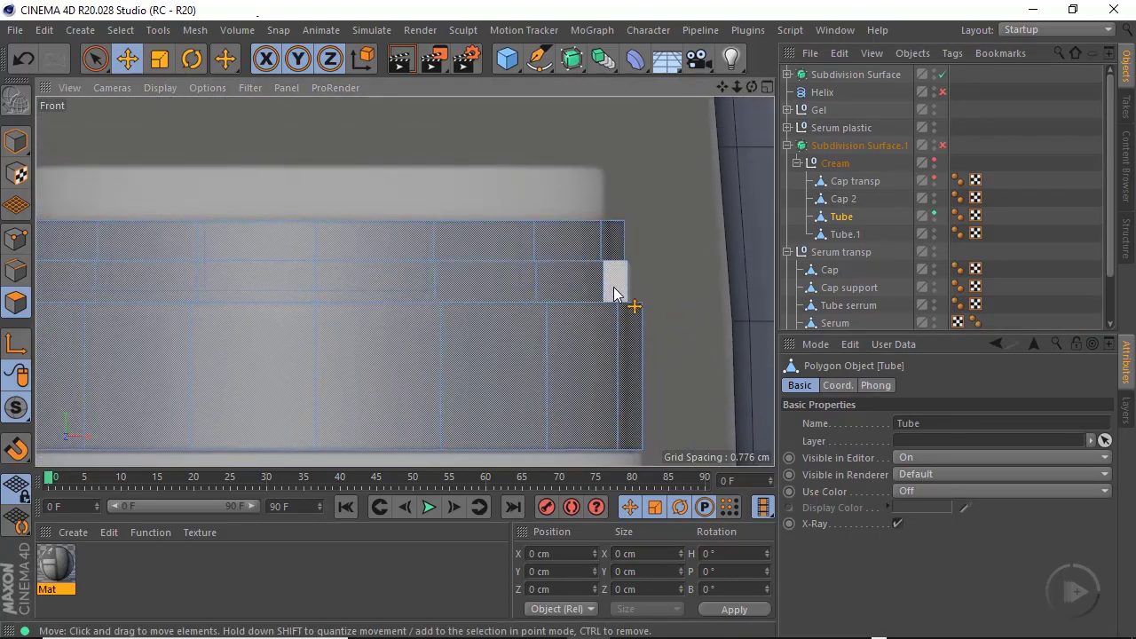
scroll(609, 293, "down", 2)
middle_click_drag(604, 300, 637, 274, "alt")
scroll(578, 254, "up", 1)
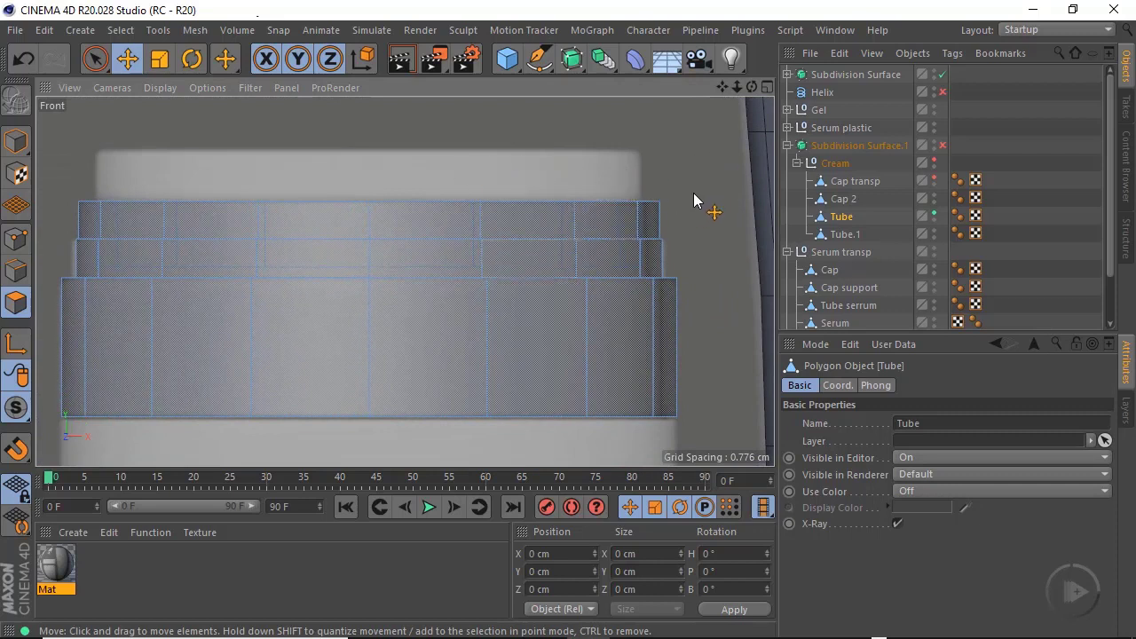
scroll(684, 268, "down", 4)
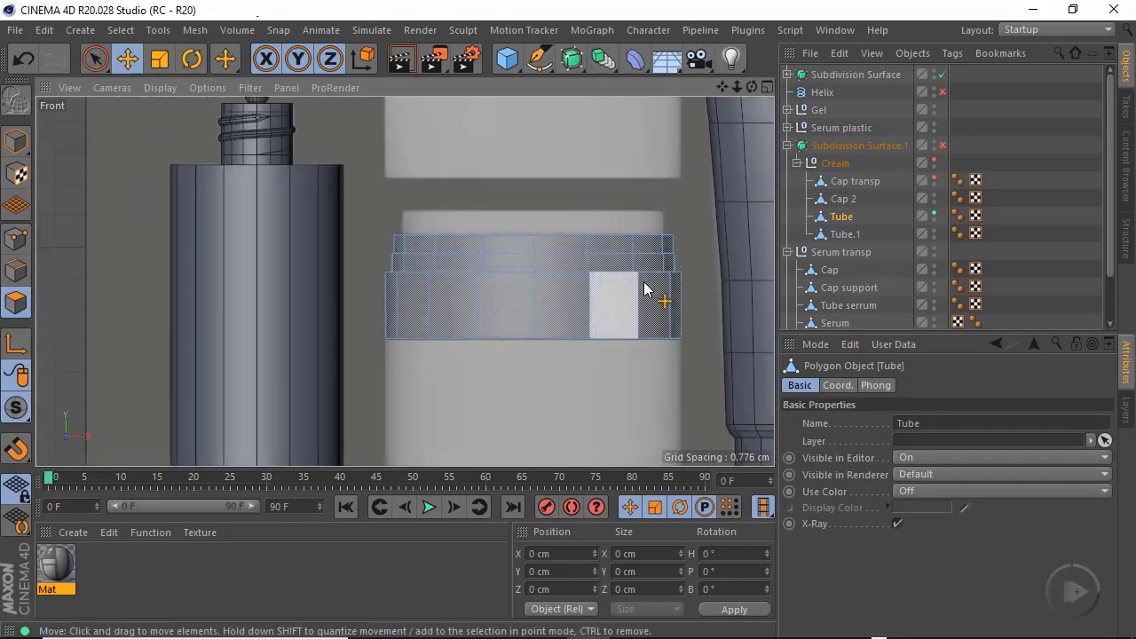
middle_click_drag(700, 316, 398, 202, "alt")
middle_click_drag(424, 158, 587, 261, "alt")
right_click_drag(505, 201, 541, 209, "alt")
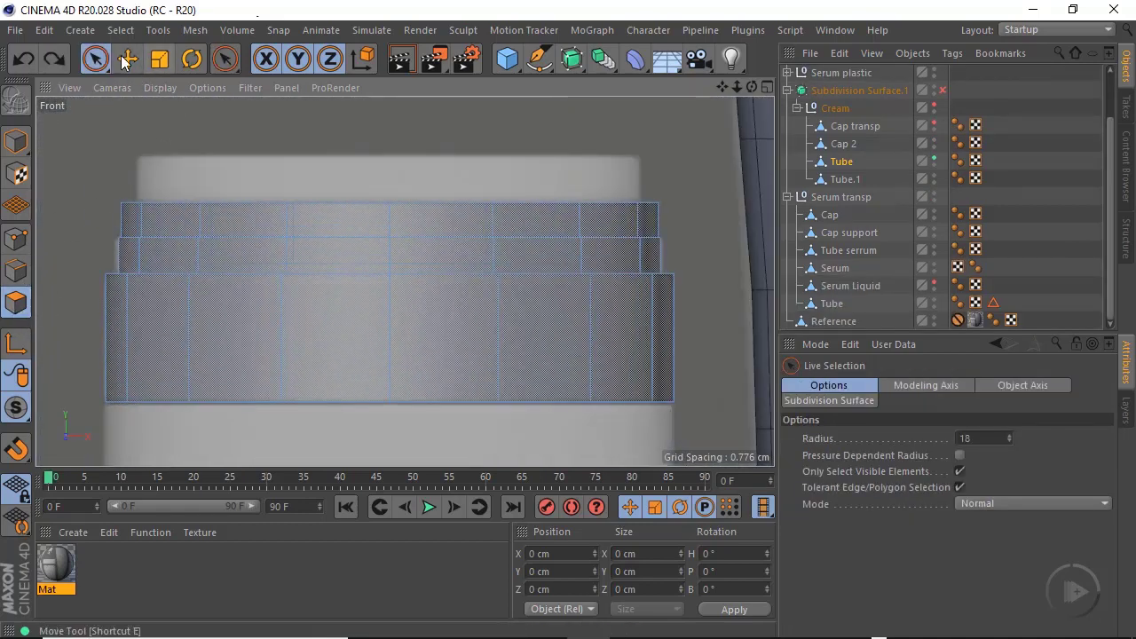
Loop-select the polygons of Tube's uppermost band and scale them inward horizontally to about 6.755 cm in X and Z
left_click(120, 29)
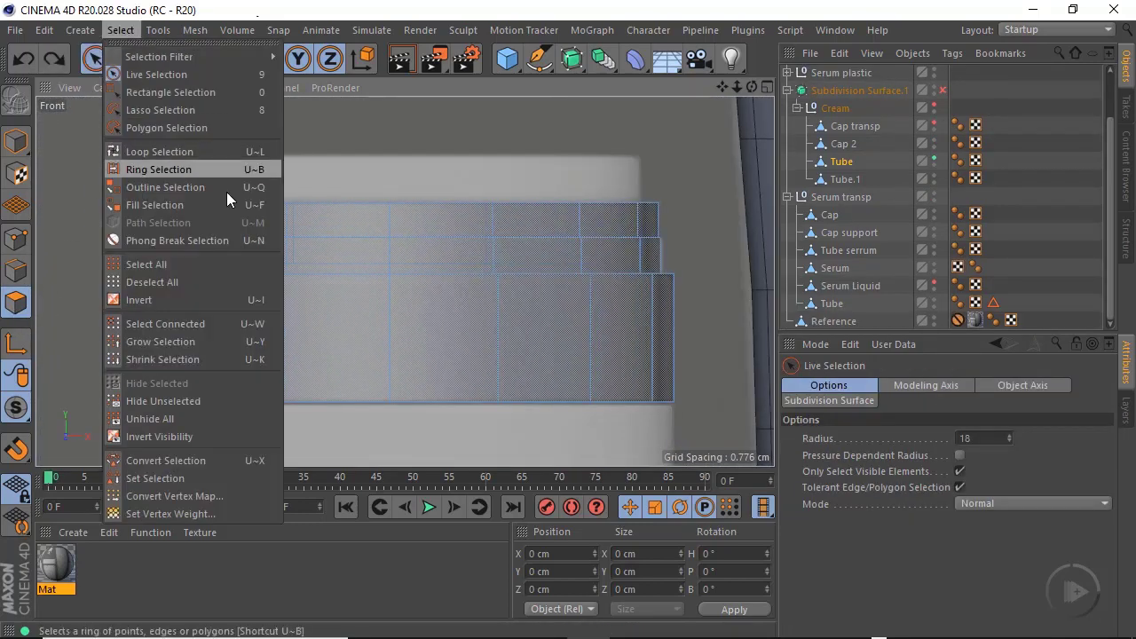
left_click(177, 153)
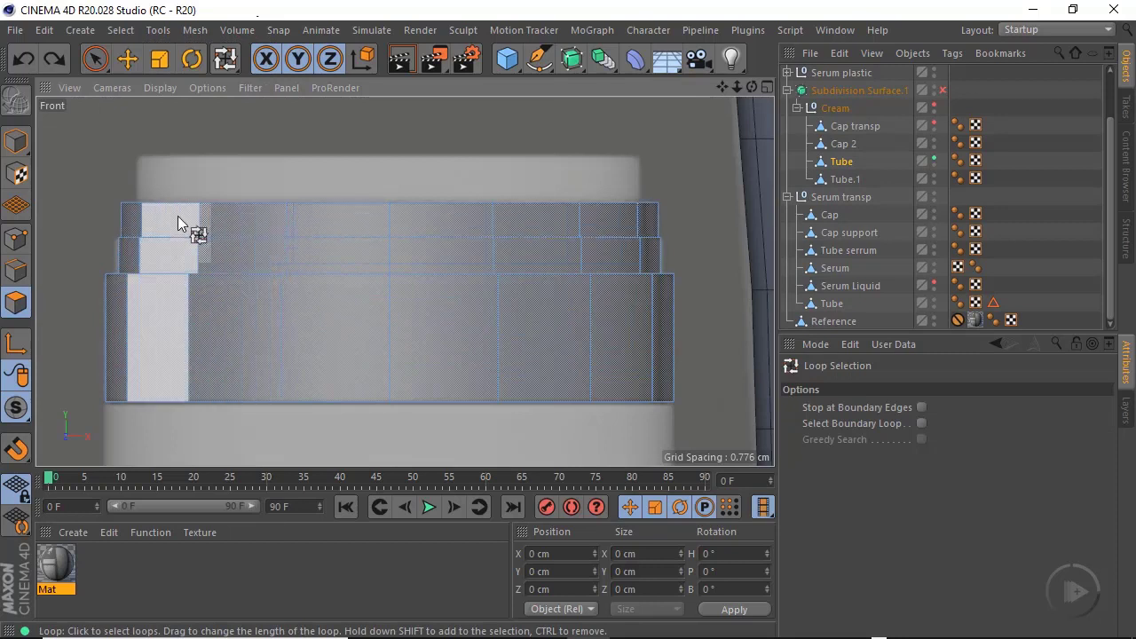
left_click(219, 225)
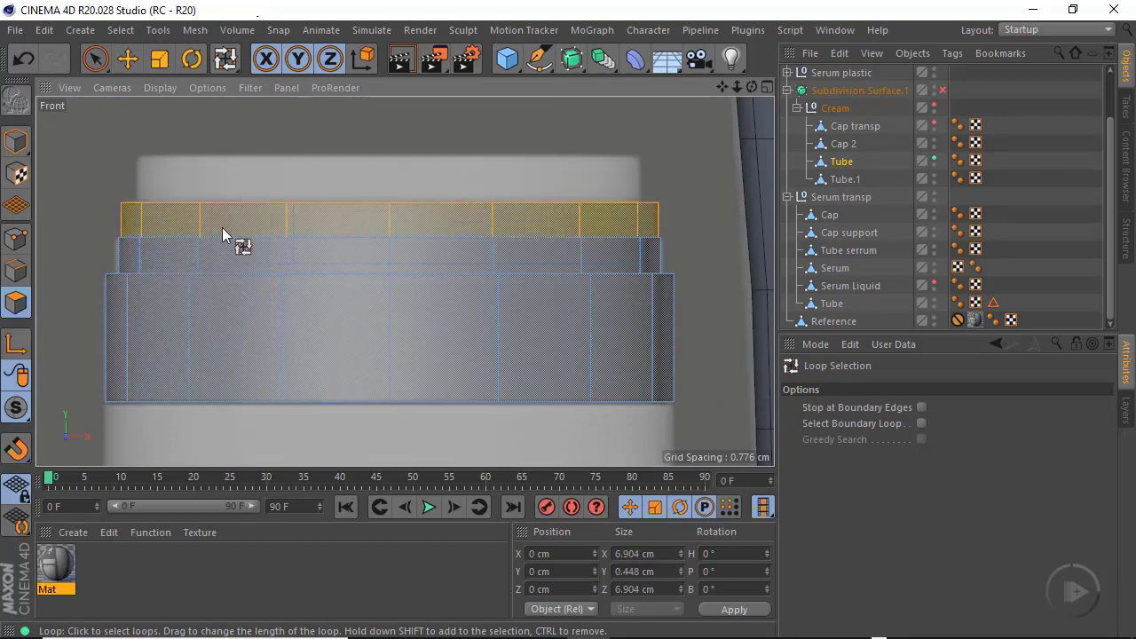
left_click(162, 62)
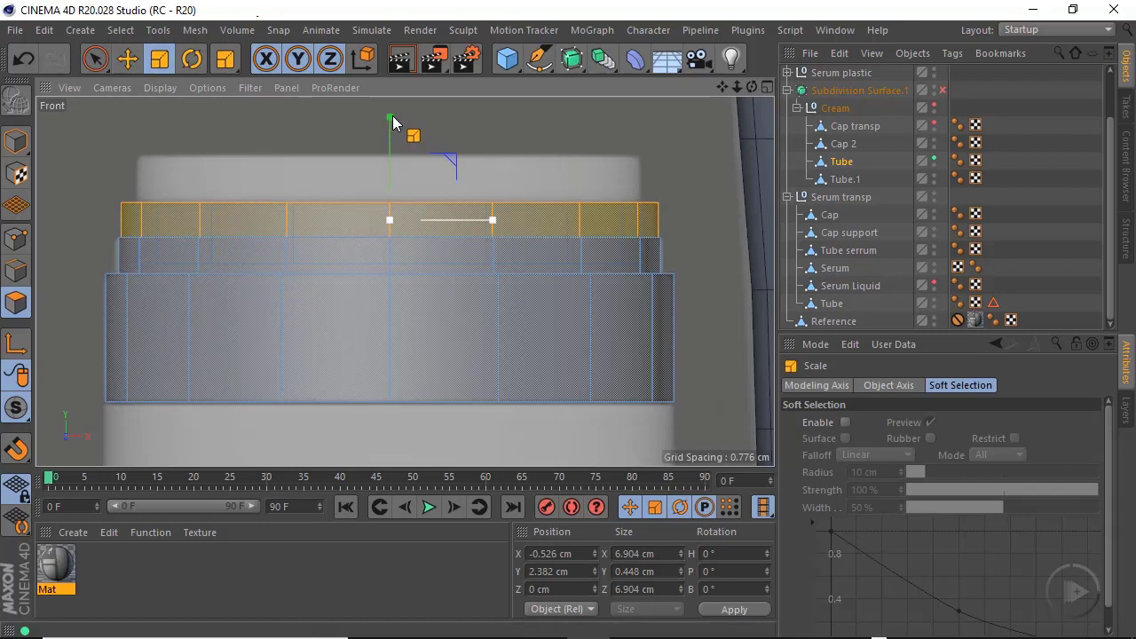
left_click_drag(394, 123, 399, 127)
Dissolve the redundant lower edge loop of the closely spaced pair just above Tube's lower step
middle_click(631, 261)
middle_click(310, 203)
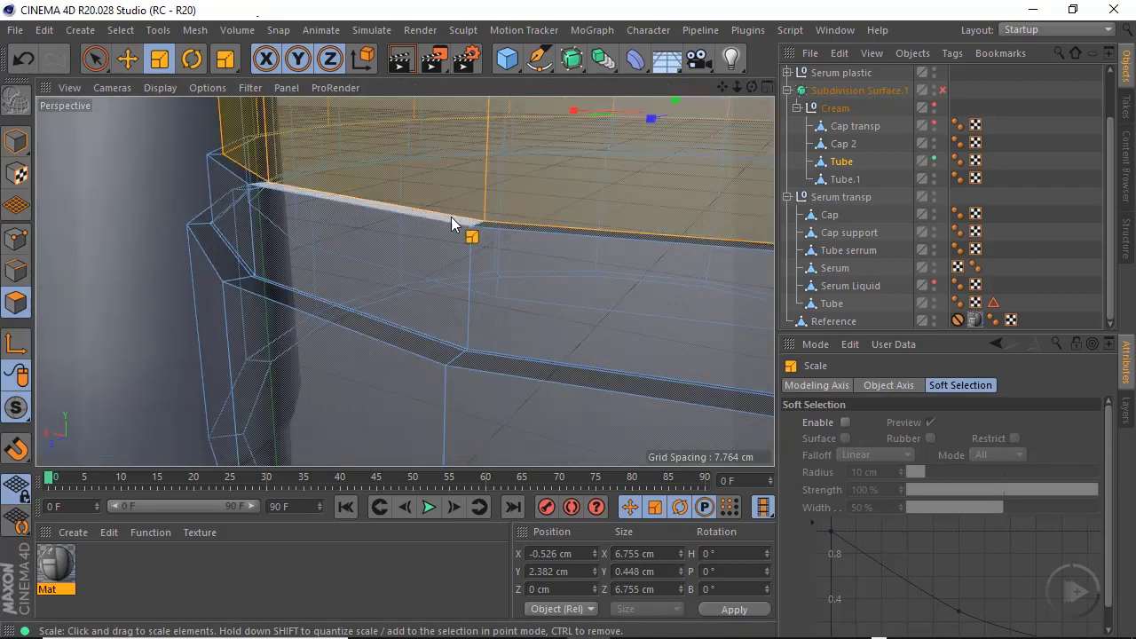
left_click_drag(451, 217, 465, 247, "alt")
right_click_drag(443, 353, 504, 346, "alt")
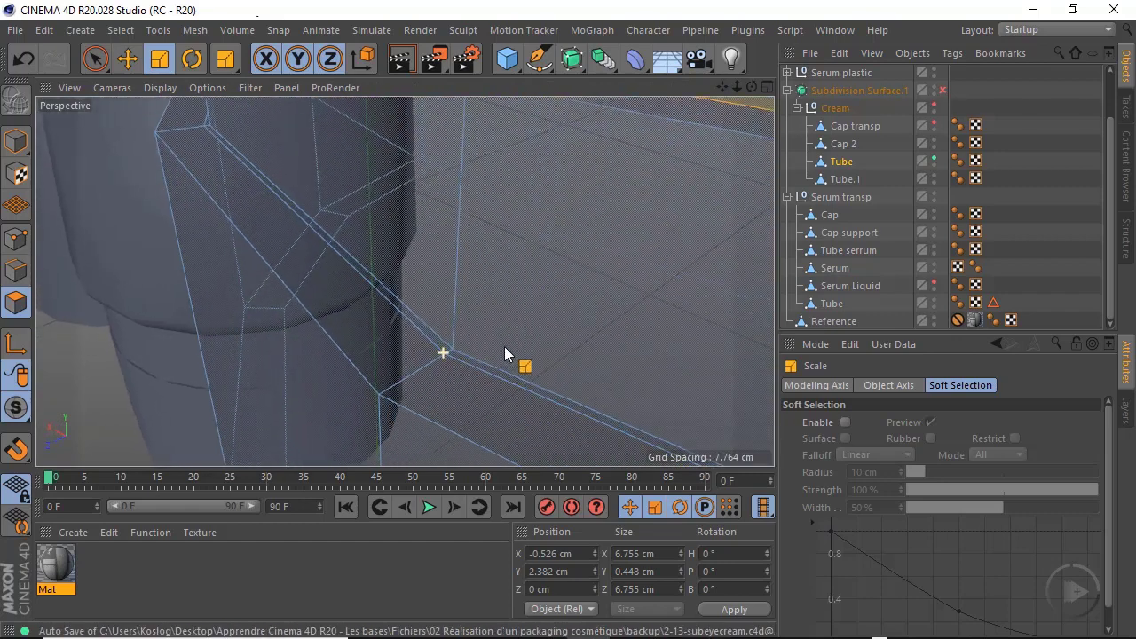
left_click_drag(411, 360, 505, 353, "alt")
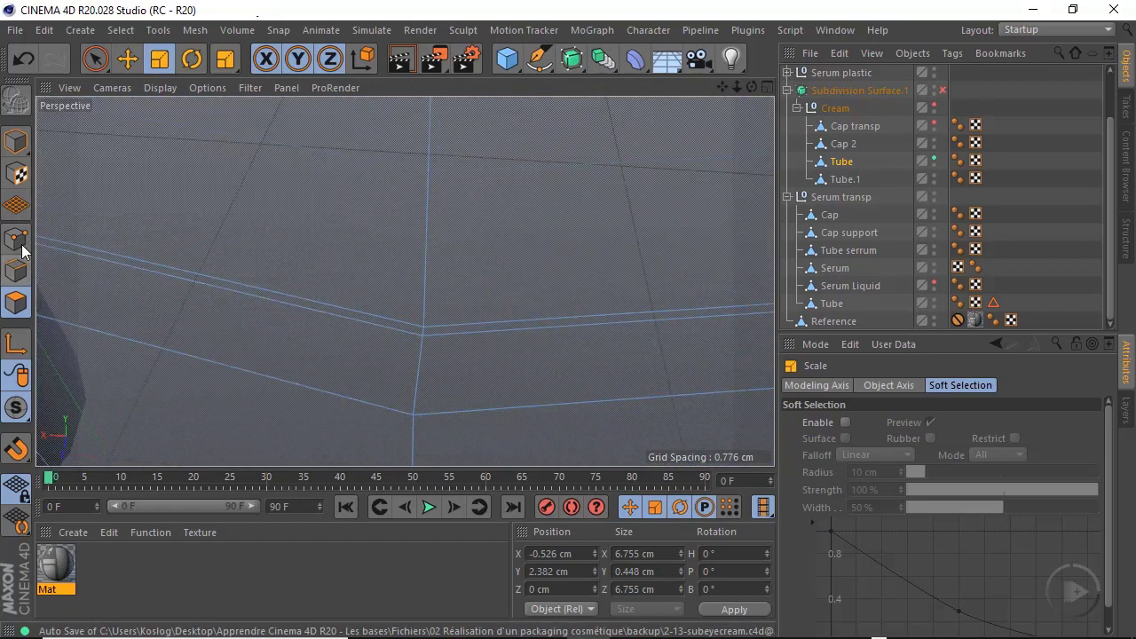
left_click(19, 270)
left_click(127, 58)
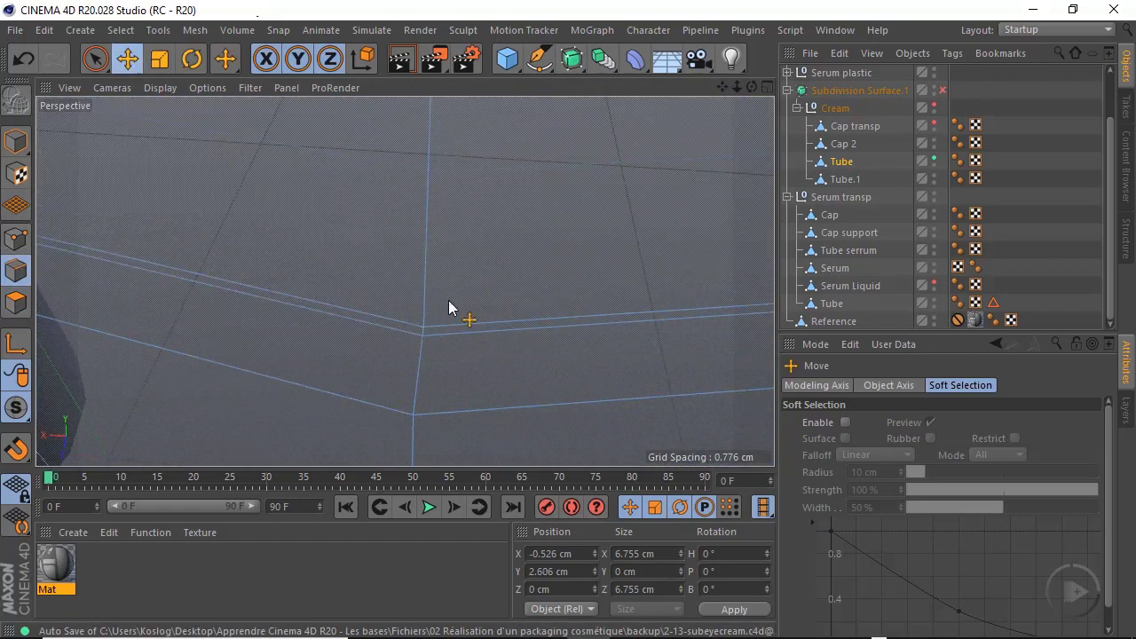
double_click(414, 332)
right_click(604, 360)
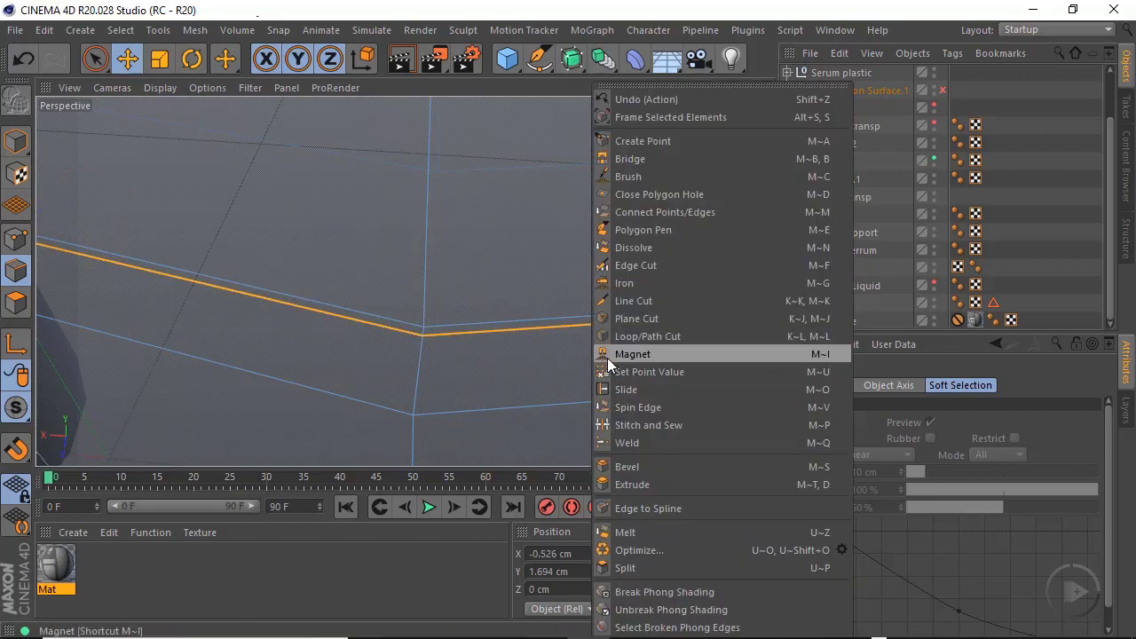
left_click(653, 247)
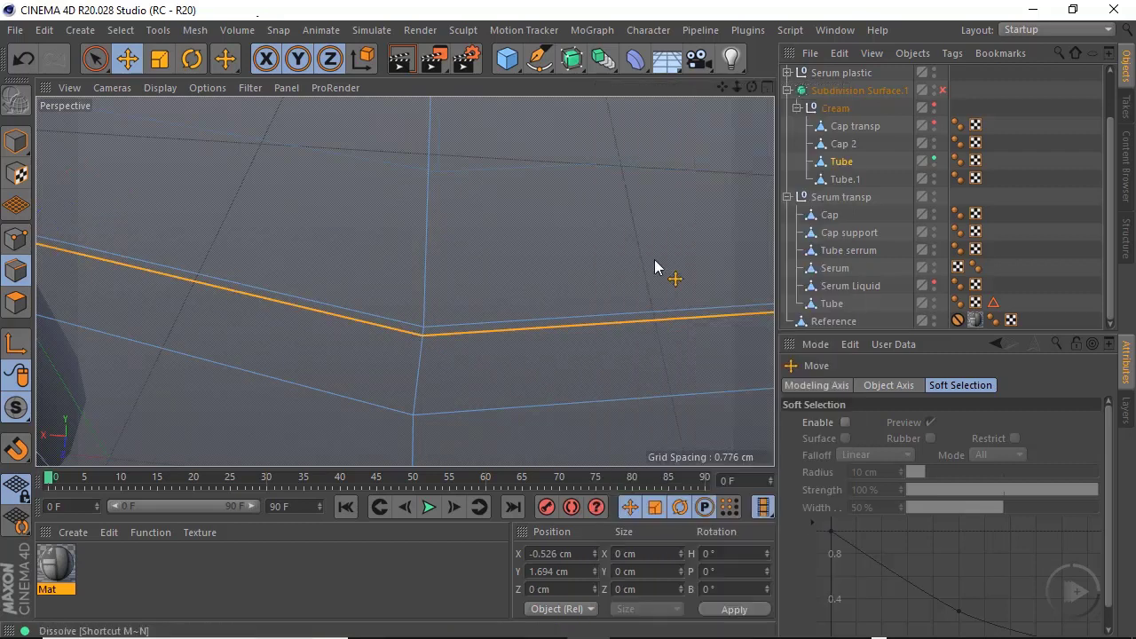
Disable X-Ray on Tube and select the outer and inner edge loops around its upper rim
right_click_drag(525, 292, 373, 372, "alt")
left_click_drag(580, 307, 654, 309, "alt")
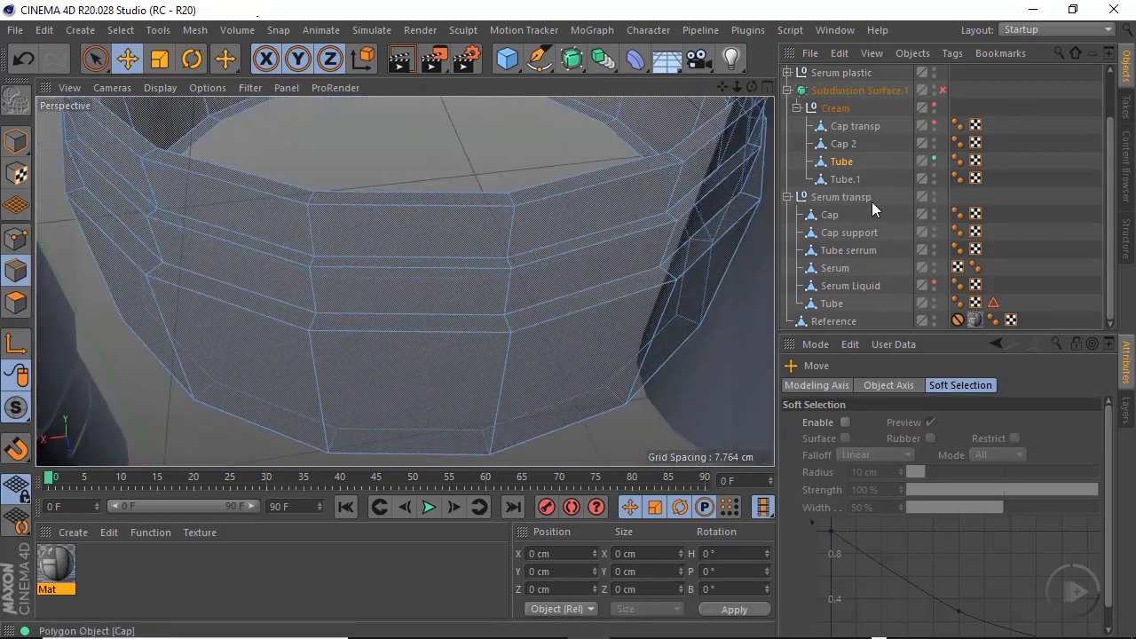
left_click(842, 161)
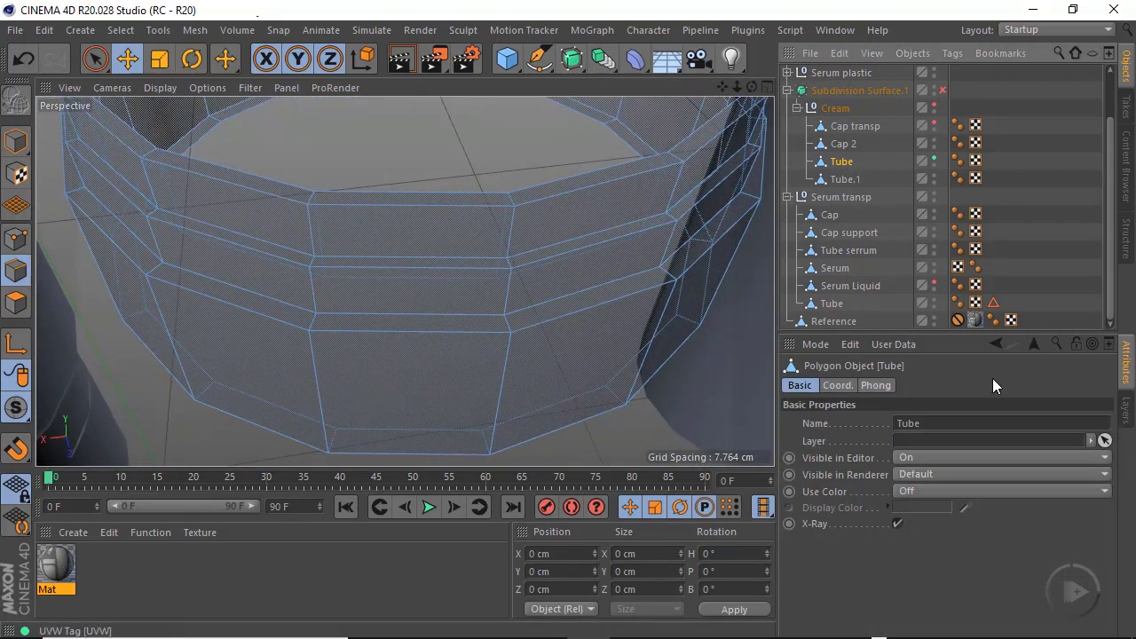
left_click(897, 524)
left_click_drag(530, 284, 452, 218, "alt")
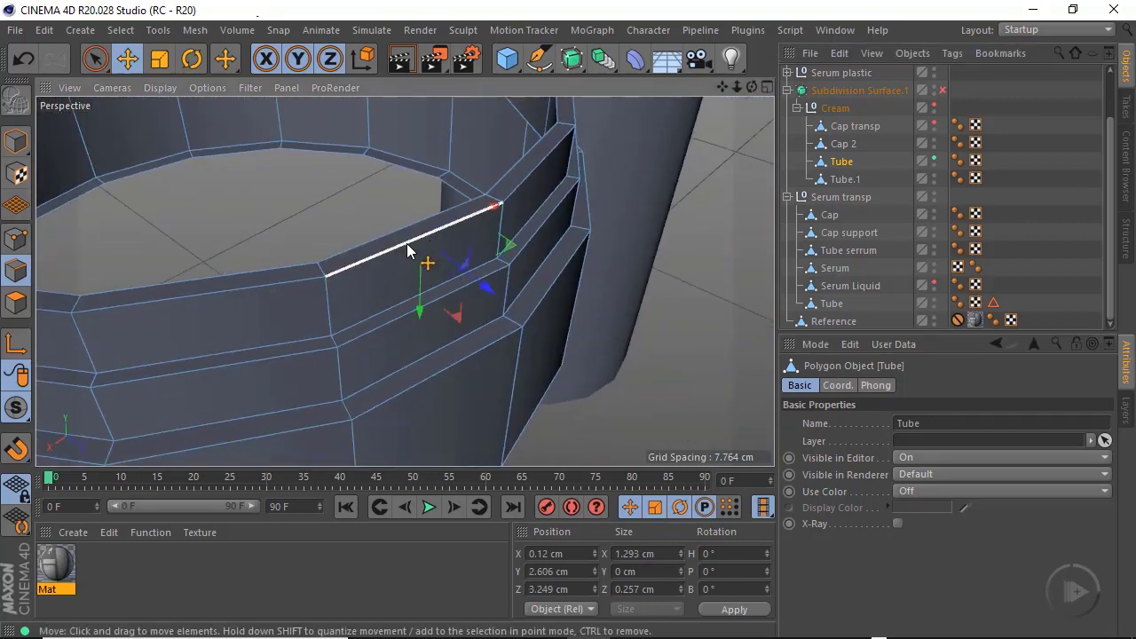
double_click(399, 245)
double_click(362, 243, "shift")
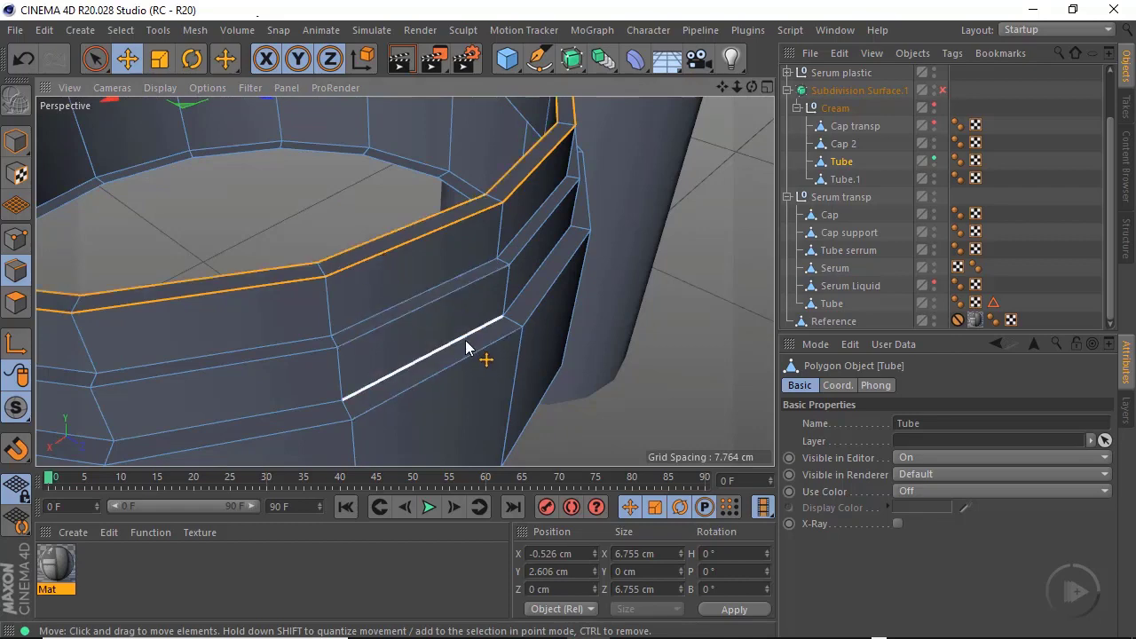
Enable X-Ray on Tube and compare its stepped outline with the reference image in the Front view
left_click_drag(426, 329, 631, 289, "alt")
middle_click(609, 294)
middle_click(573, 329)
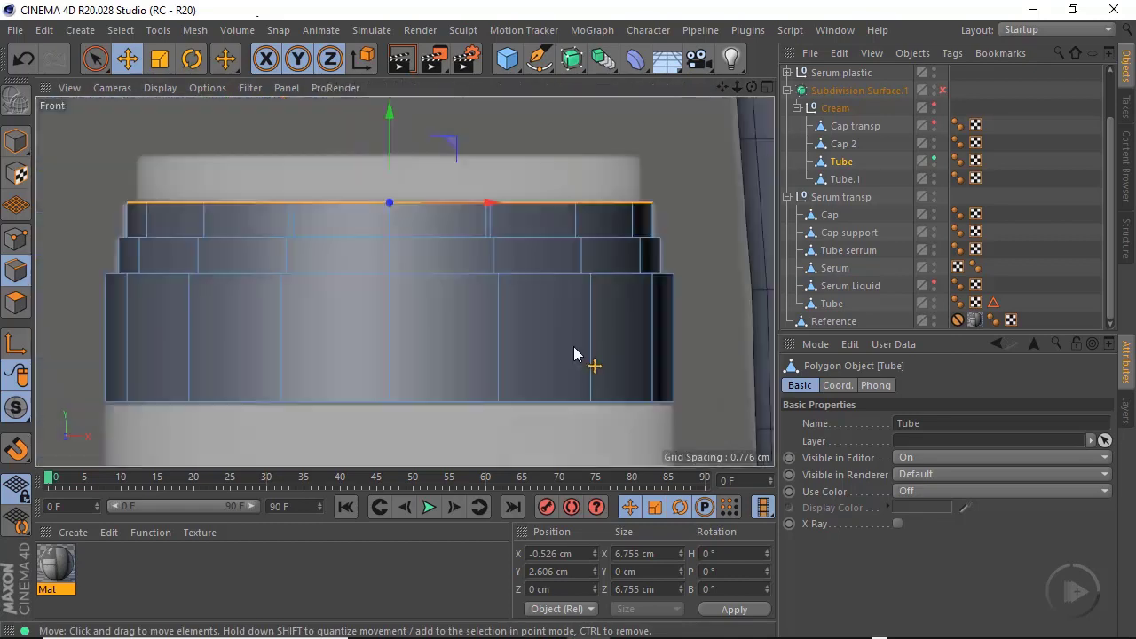
left_click(898, 524)
scroll(665, 293, "up", 5)
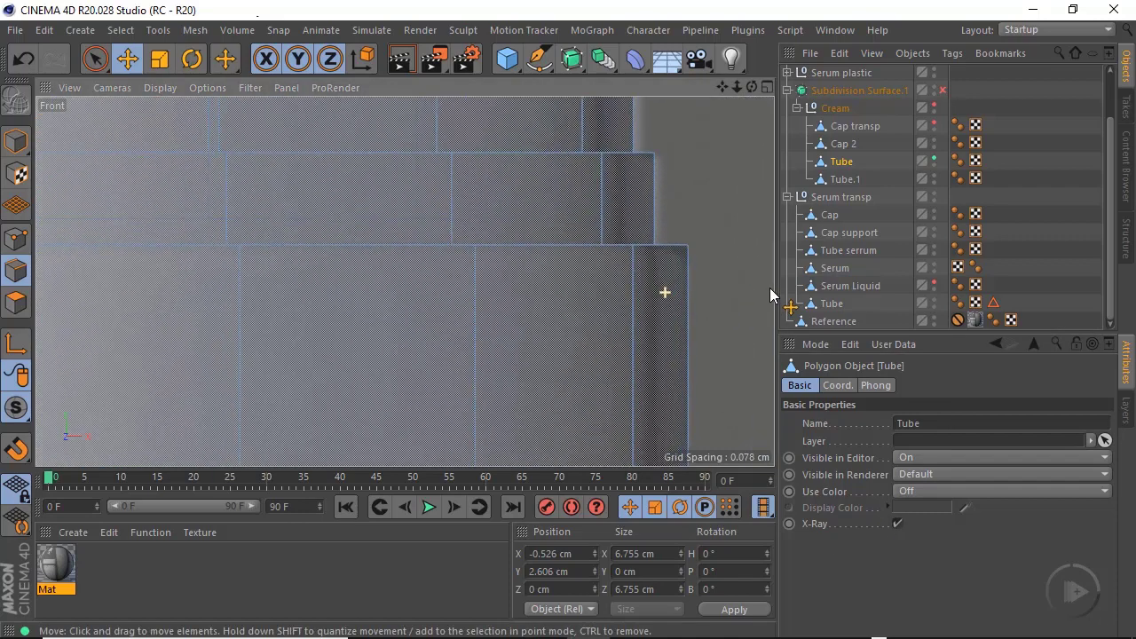
right_click_drag(711, 294, 735, 292, "alt")
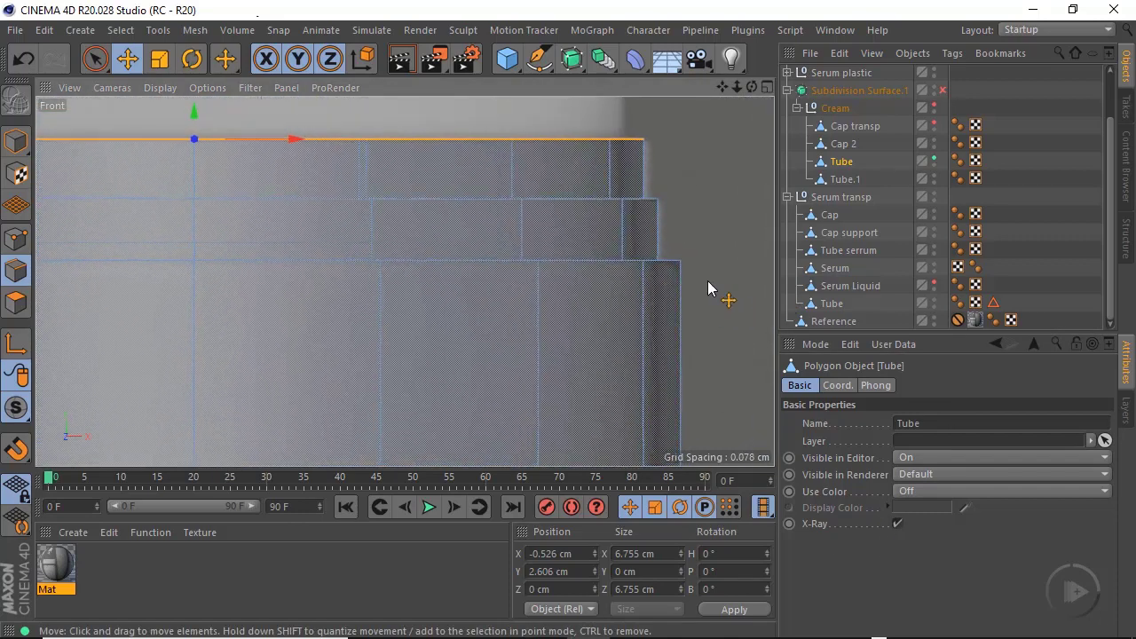
Examine the stepped edges of the packaging on the reference image in the Perspective view and return to Tube
middle_click(645, 325)
middle_click(338, 253)
right_click_drag(604, 240, 443, 273, "alt")
left_click_drag(482, 257, 814, 263, "alt")
middle_click_drag(330, 252, 436, 269, "alt")
right_click_drag(405, 233, 555, 221, "alt")
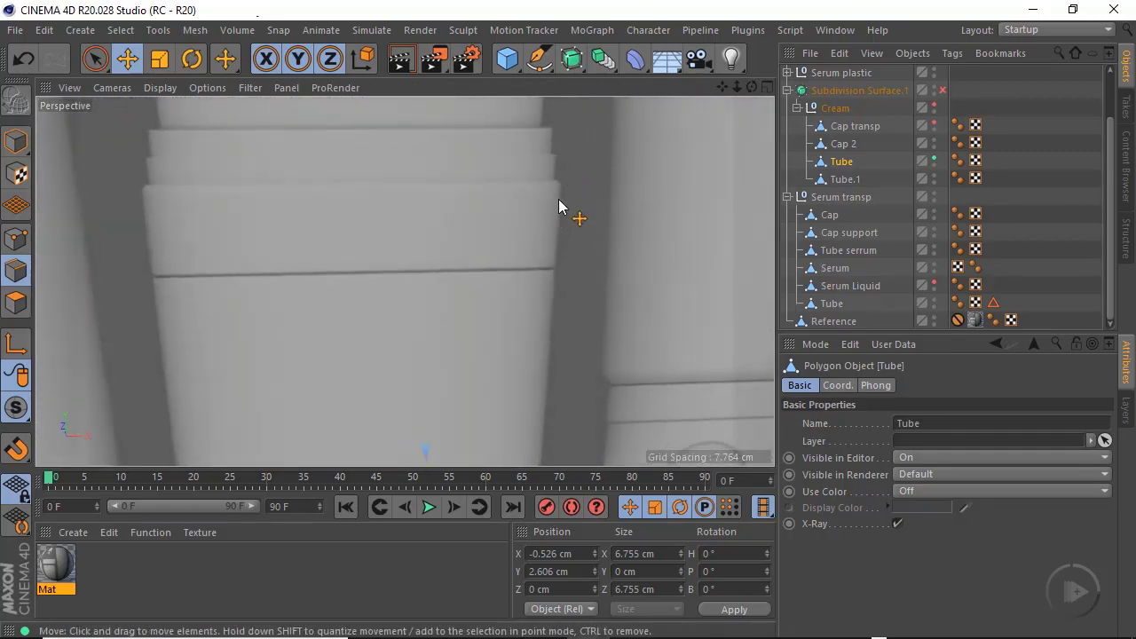
mouse_move(557, 195)
left_mouse_down("alt")
mouse_move(531, 186)
mouse_move(561, 190)
left_mouse_up("alt")
middle_click_drag(546, 194, 536, 253, "alt")
right_click_drag(561, 279, 583, 334, "alt")
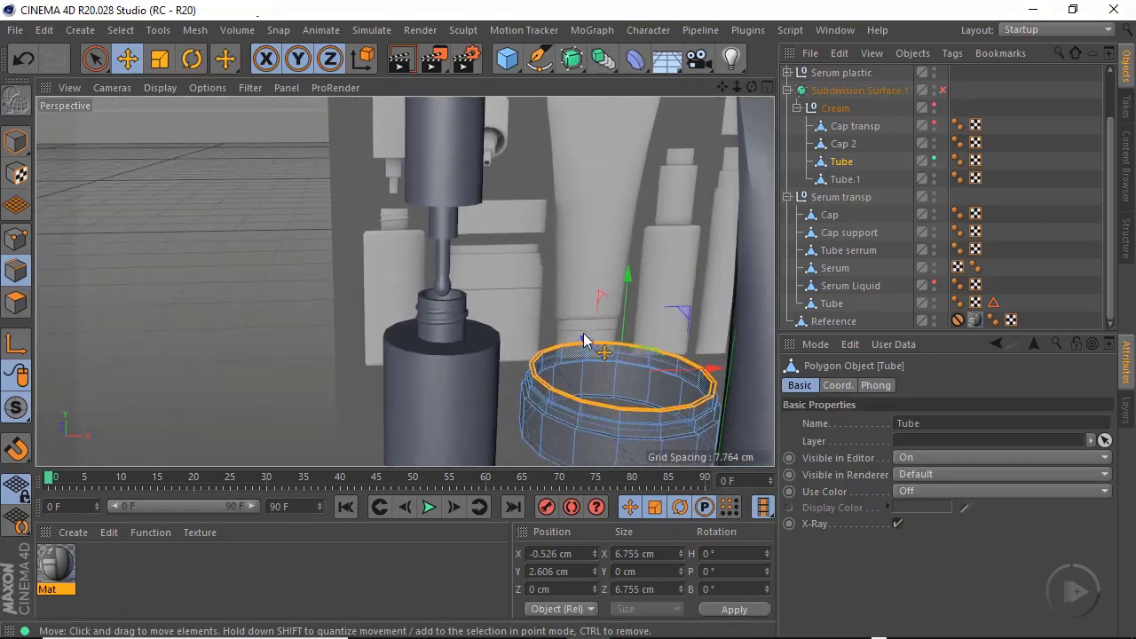
middle_click_drag(584, 333, 415, 245, "alt")
middle_click_drag(470, 156, 500, 243, "alt")
right_click_drag(470, 239, 578, 234, "alt")
left_click_drag(418, 234, 515, 321, "alt")
key("s")
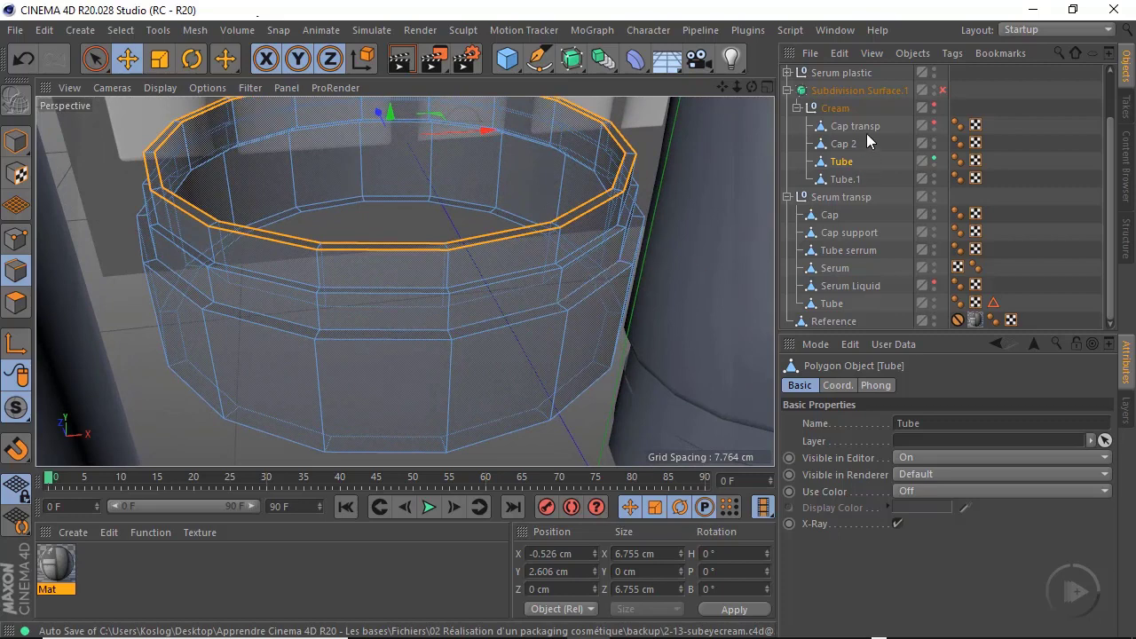
Disable X-Ray on Tube and add both middle step edge loops and the lower step's inner loop to the rim selection
left_click(898, 524)
left_click_drag(449, 270, 498, 281, "alt")
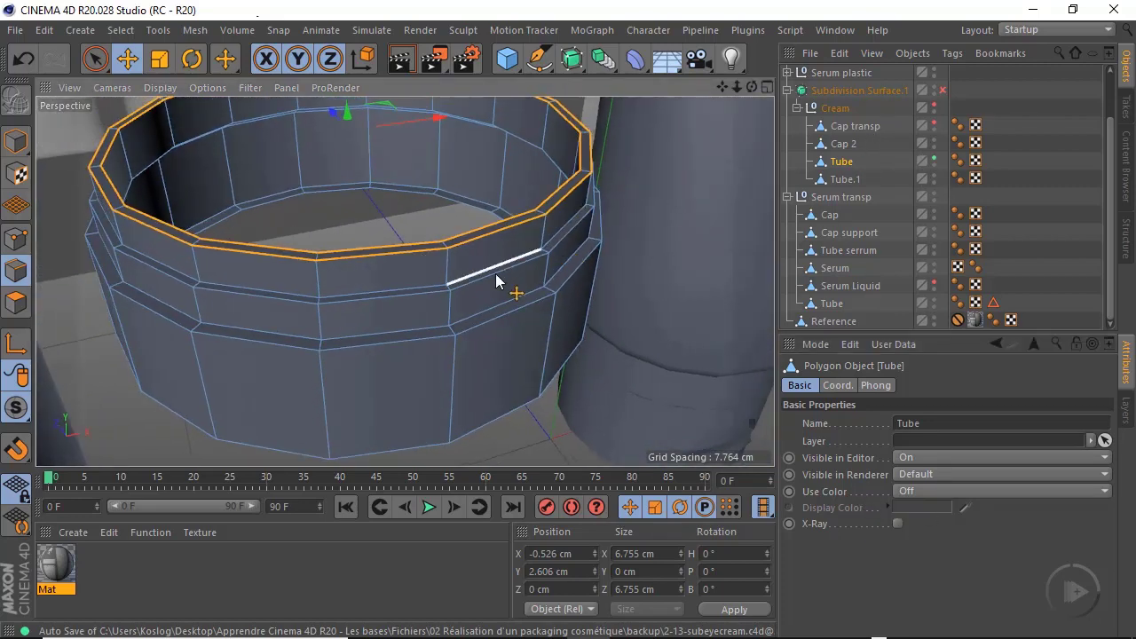
right_click_drag(485, 279, 537, 274, "alt")
left_click_drag(432, 269, 481, 280, "alt")
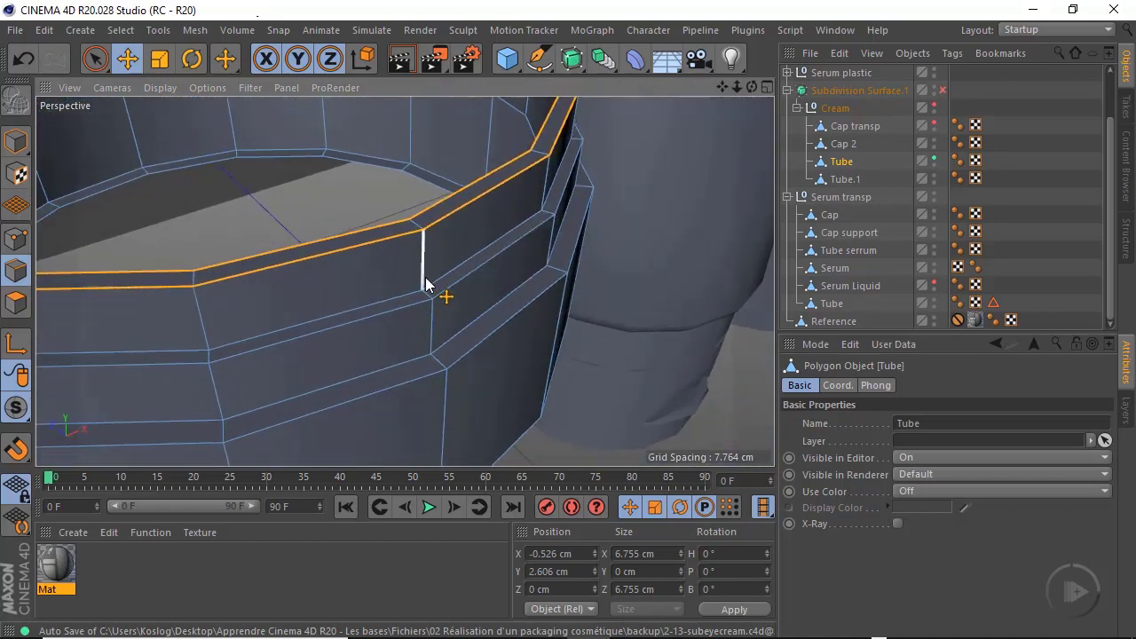
double_click(440, 278, "shift")
double_click(450, 286, "shift")
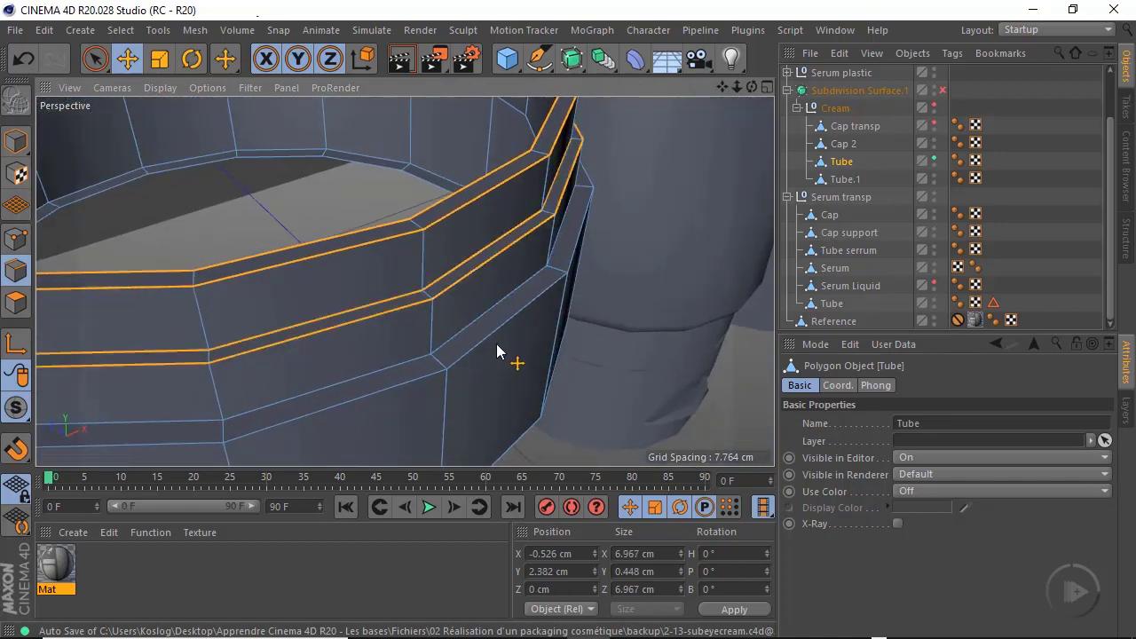
left_click_drag(468, 320, 509, 337)
Bevel the selected edge loops of Tube in Solid mode with an offset of about 0.027 cm
right_click(659, 266)
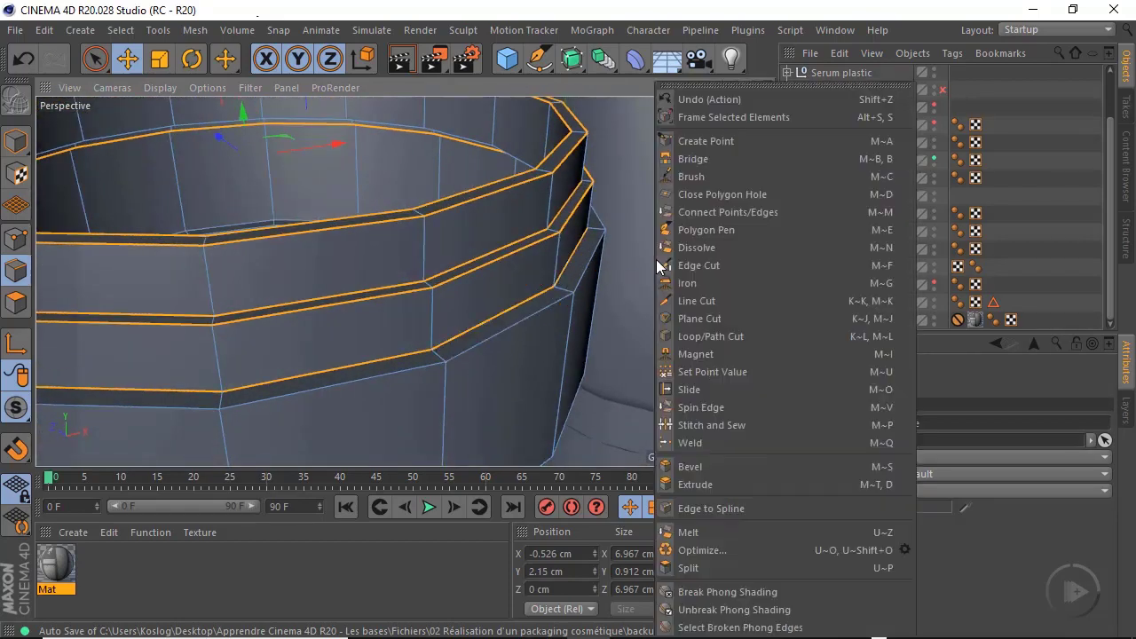
left_click(706, 468)
left_click_drag(485, 214, 524, 218, "alt")
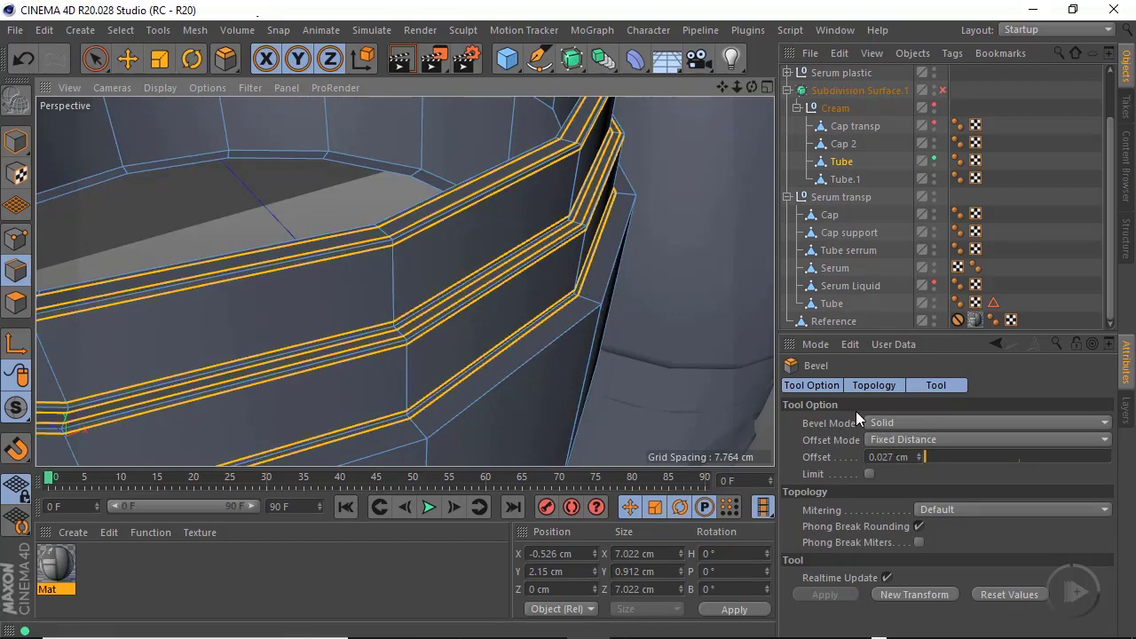
Bevel the outer edge loop of Tube's lower step by about 0.081 cm and set the bevel mode to Chamfer
left_click_drag(348, 315, 551, 342, "alt")
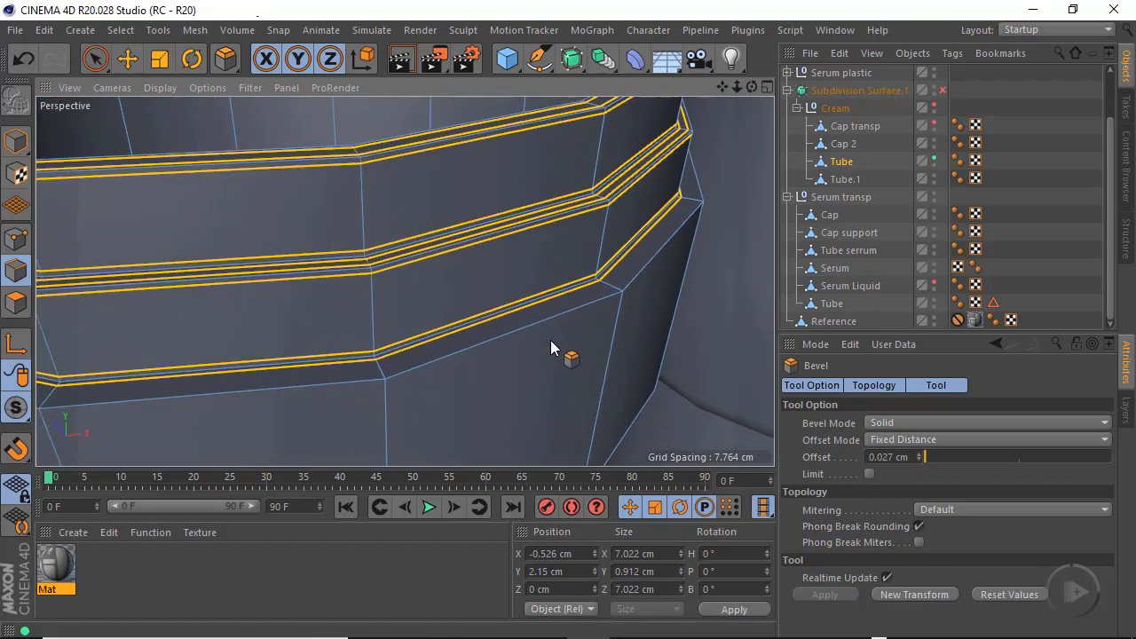
double_click(475, 350)
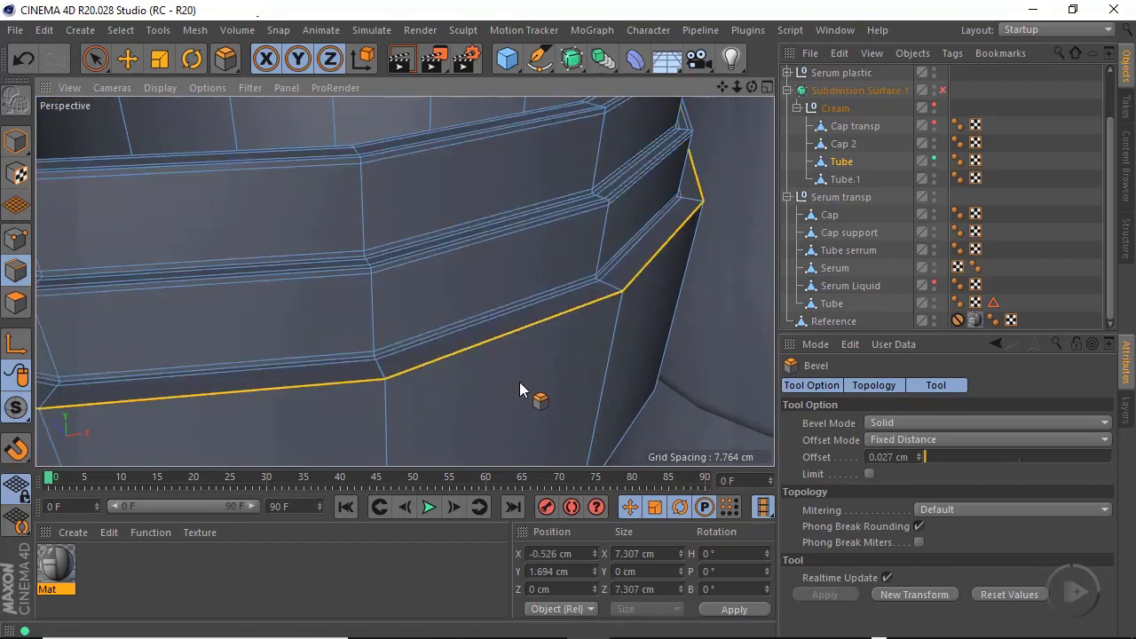
left_click_drag(520, 388, 590, 390)
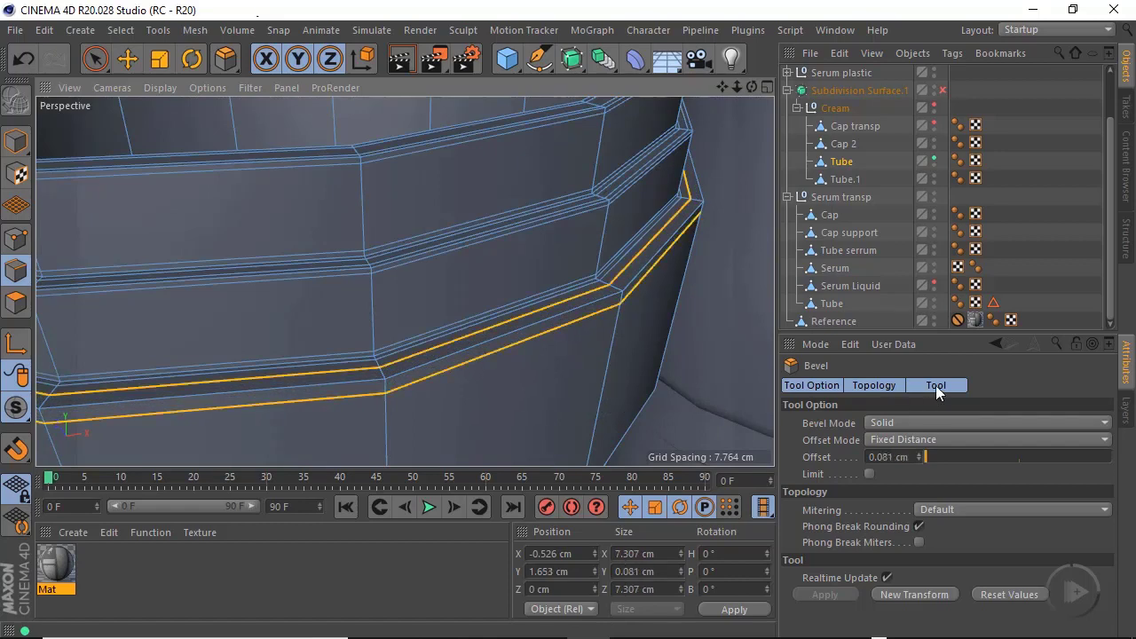
left_click(906, 419)
left_click(899, 442)
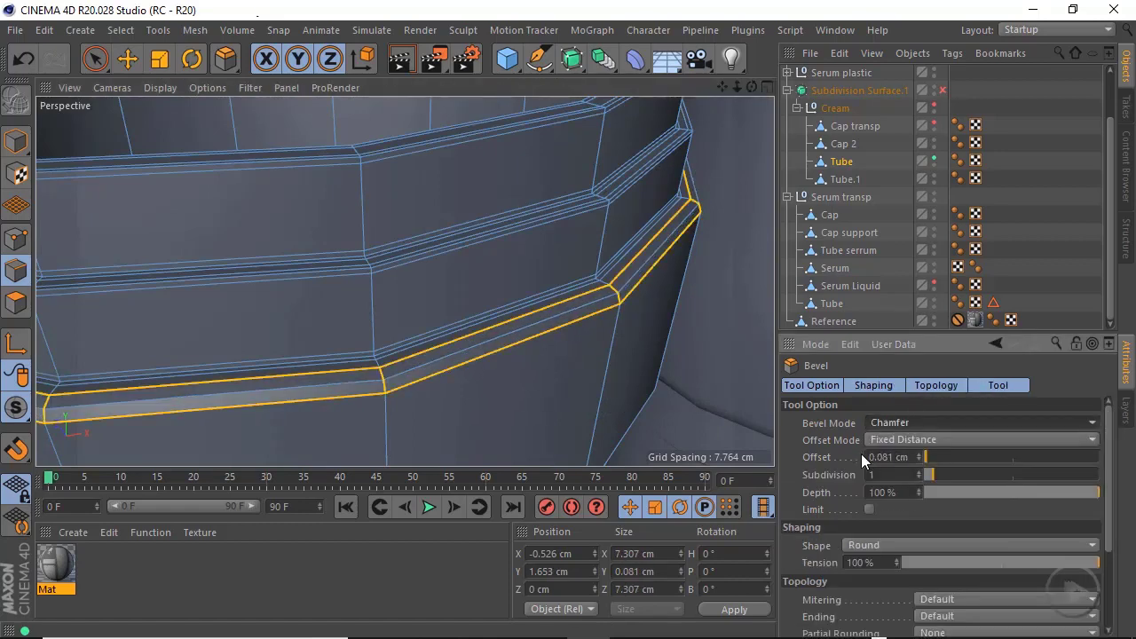
Set the lower step's chamfer offset to 0.09 cm and check the rounded edge around Tube
left_click_drag(720, 390, 611, 333, "alt")
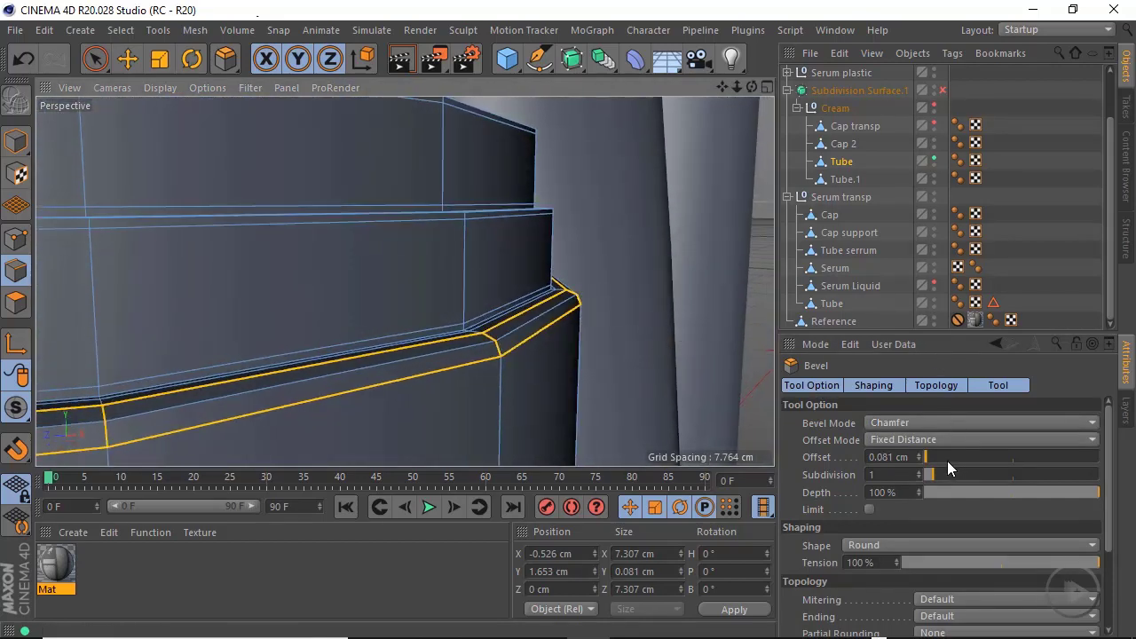
left_click_drag(912, 457, 887, 457)
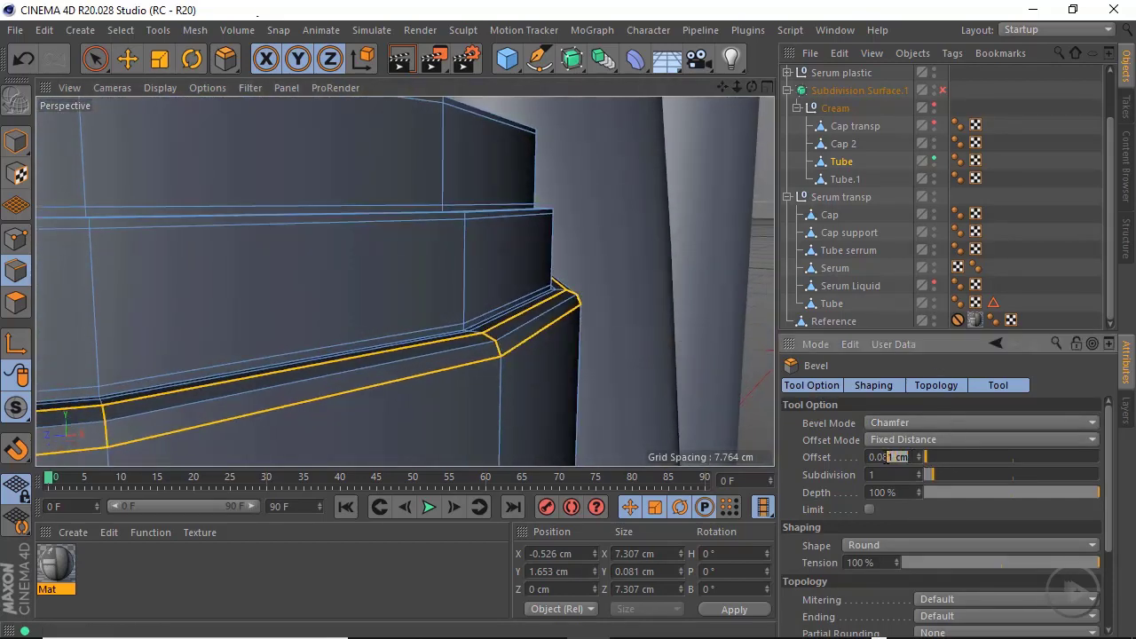
type("09")
key("Return")
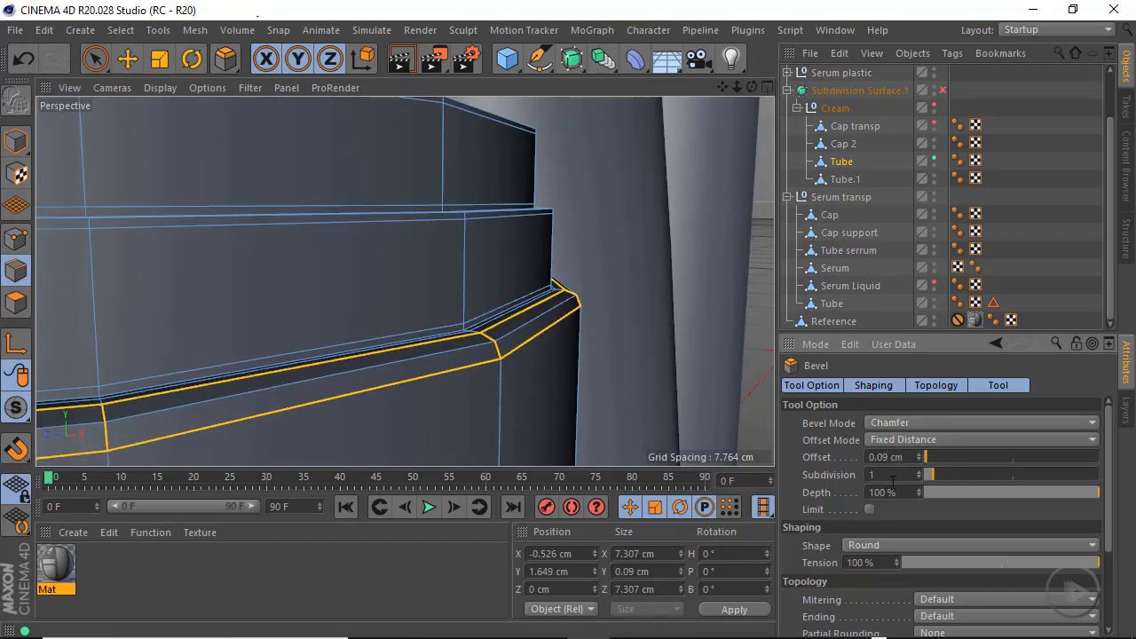
left_click_drag(541, 325, 508, 395, "alt")
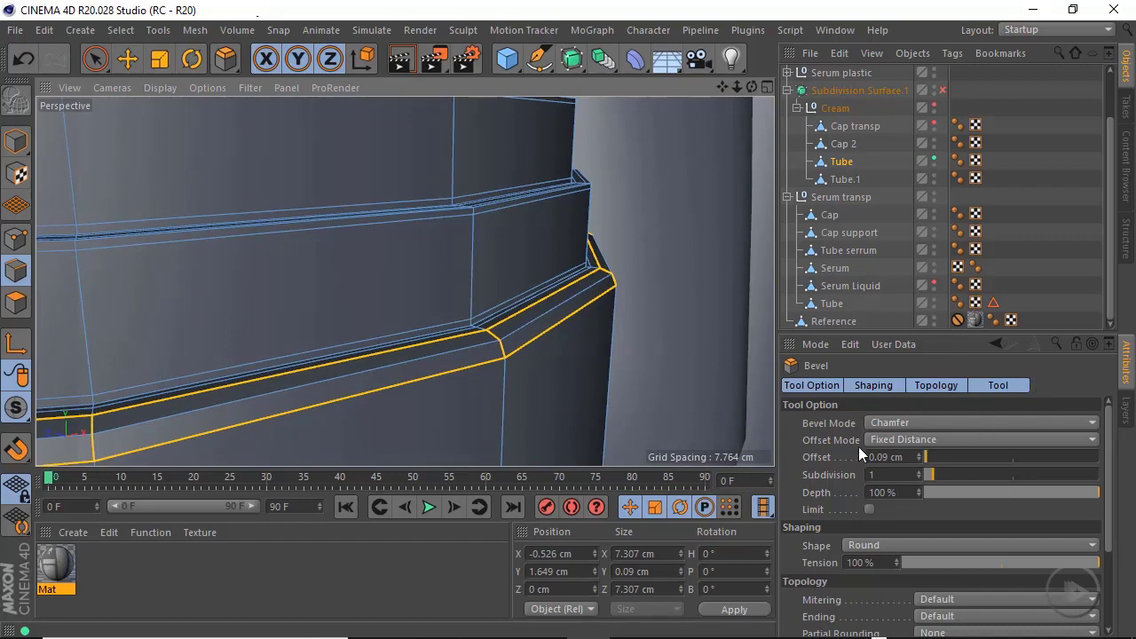
left_click_drag(569, 417, 557, 387, "alt")
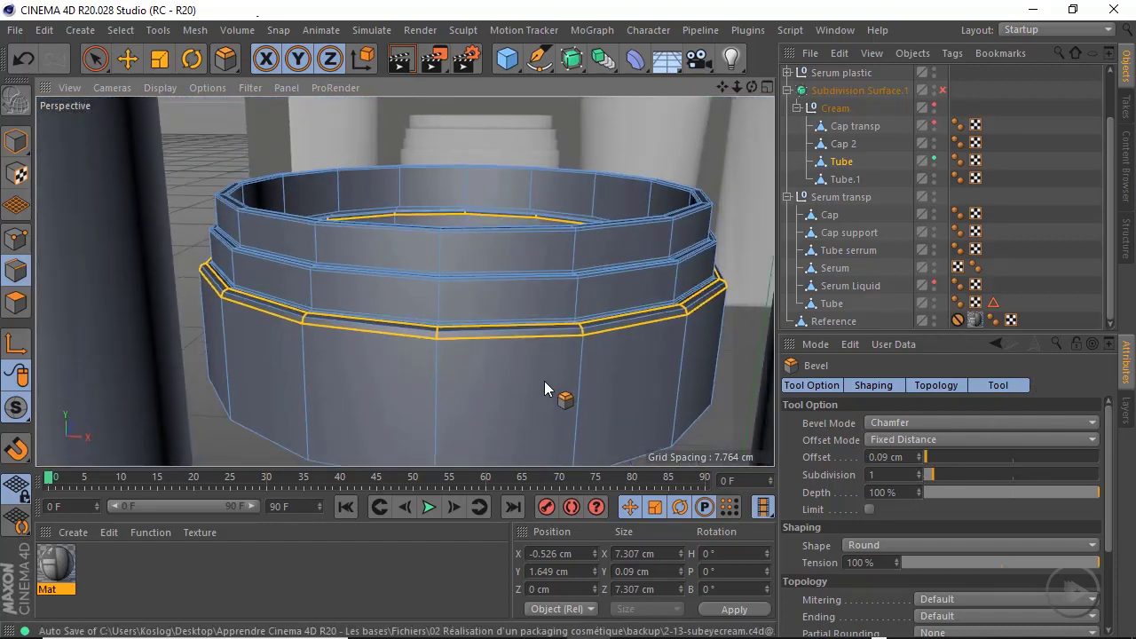
Bevel the outer edge loop at the base of Tube by about 0.065 cm
right_click(543, 382)
left_click(530, 420)
middle_click_drag(530, 420, 538, 309, "alt")
left_click_drag(527, 360, 545, 293, "alt")
right_click_drag(539, 369, 572, 389, "alt")
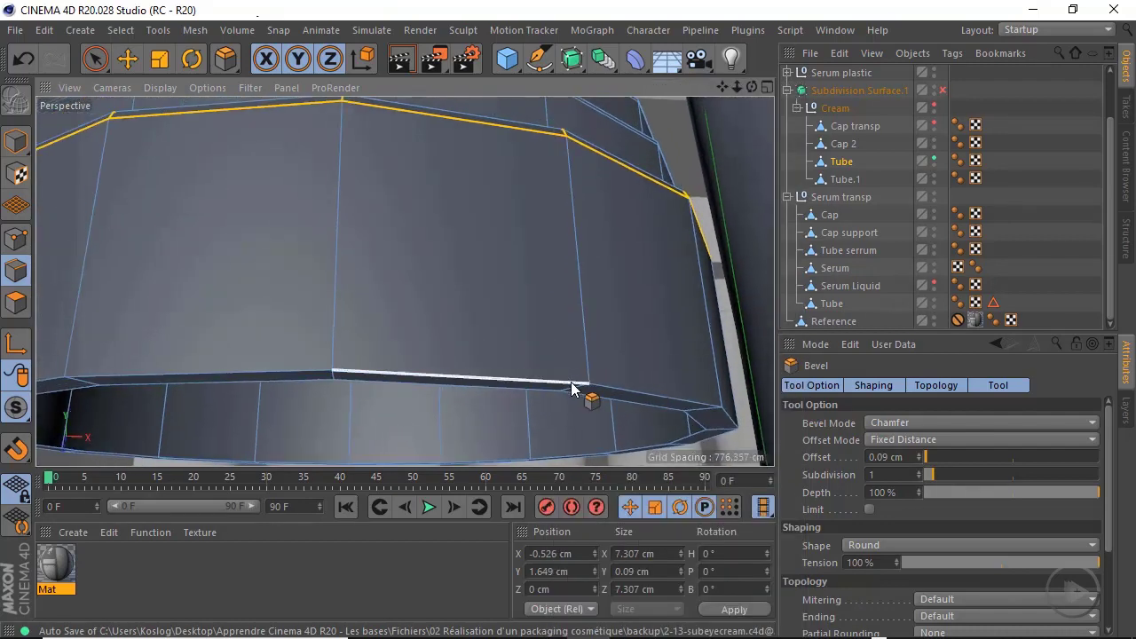
left_click_drag(572, 389, 544, 364, "alt")
double_click(480, 371)
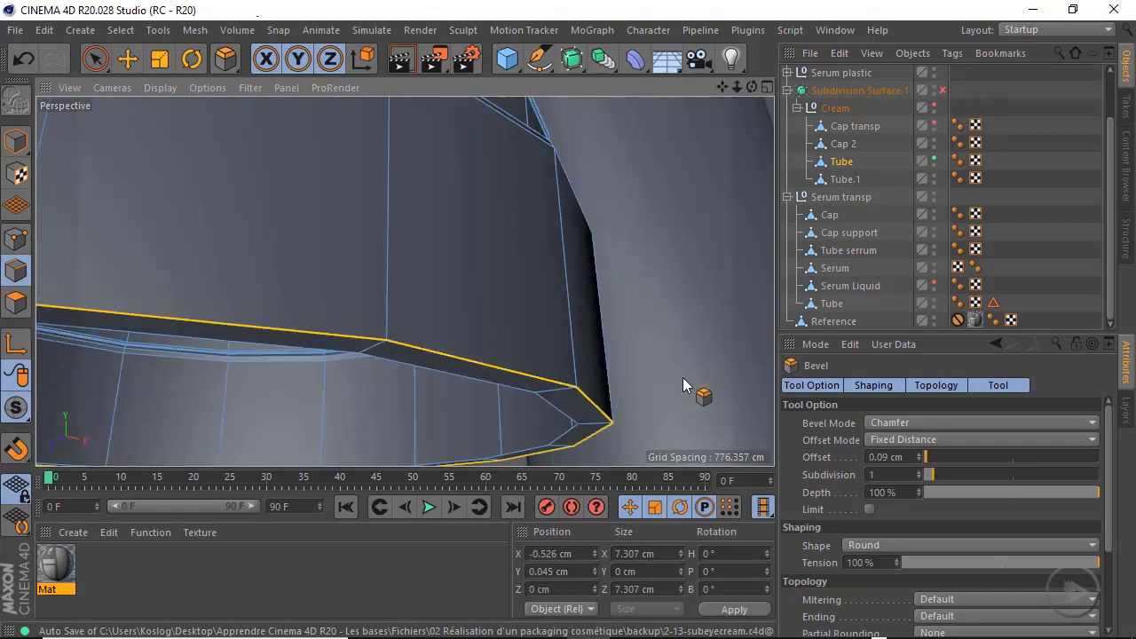
left_click_drag(683, 384, 739, 376)
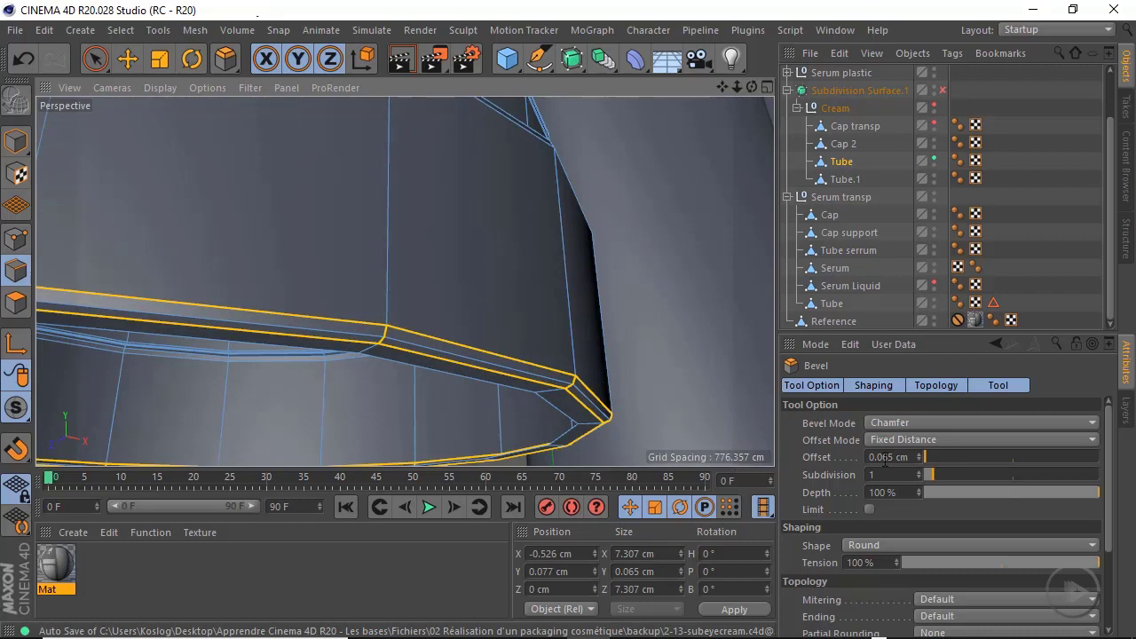
Switch the base edge bevel to Solid mode and set its offset to 0.04 cm
left_click(910, 425)
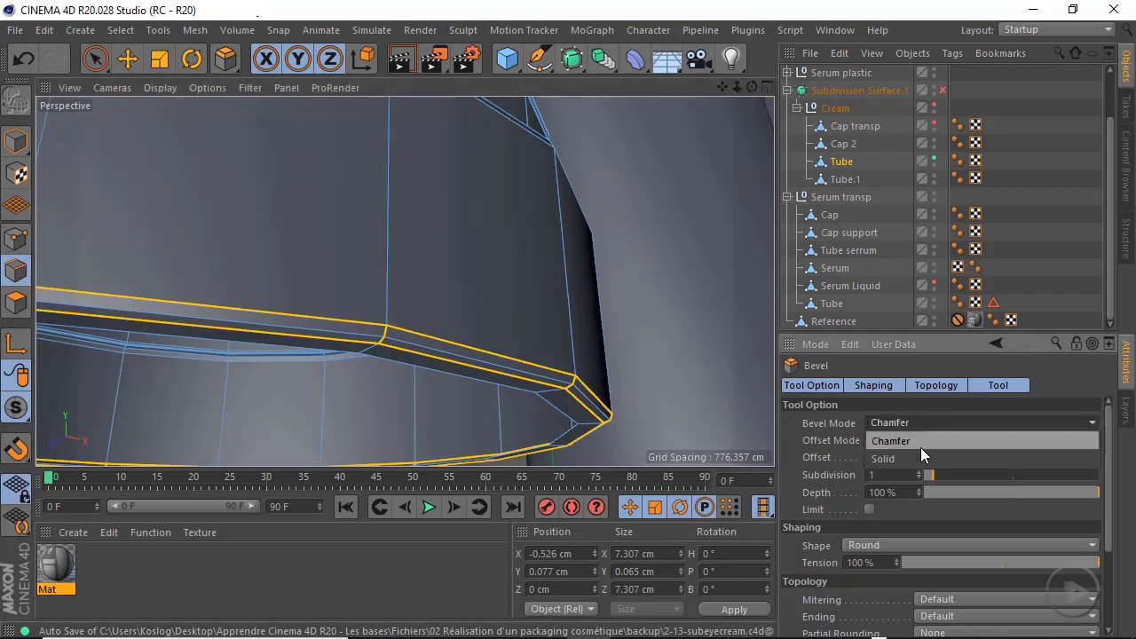
left_click(901, 454)
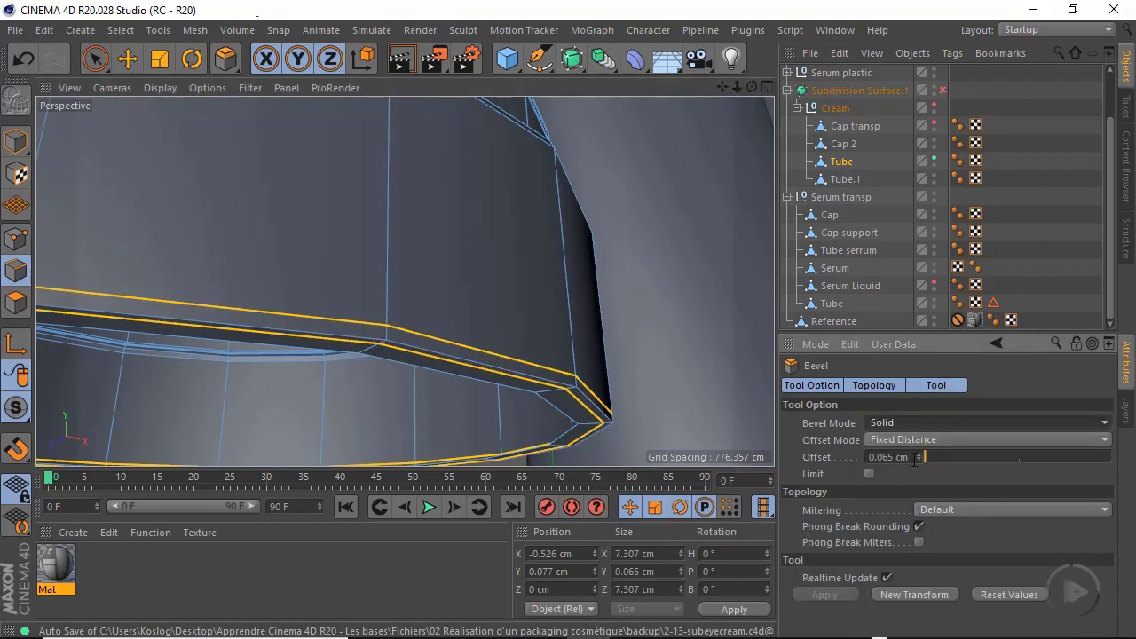
left_click_drag(915, 459, 883, 460)
type("4")
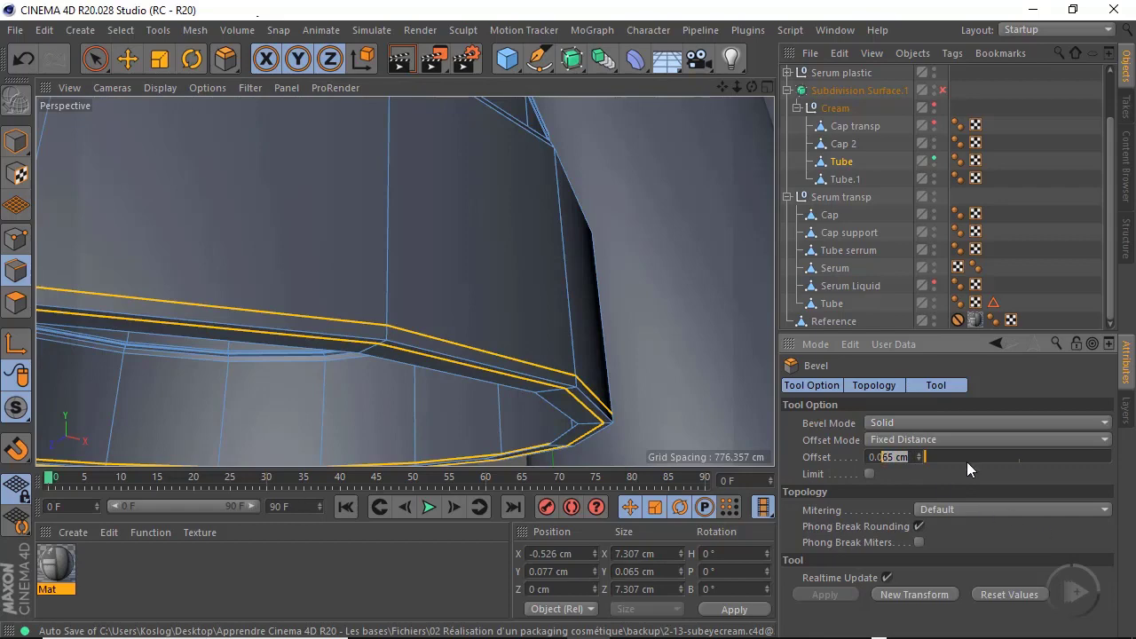
key("Return")
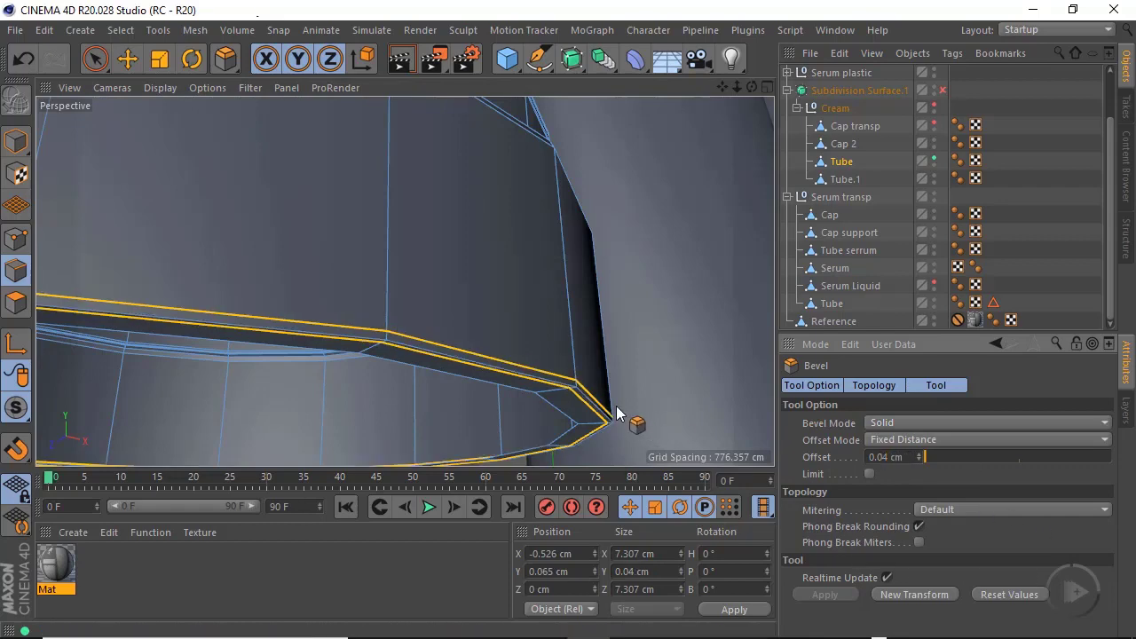
mouse_move(573, 396)
left_mouse_down("alt")
mouse_move(601, 381)
mouse_move(496, 426)
mouse_move(560, 389)
left_mouse_up("alt")
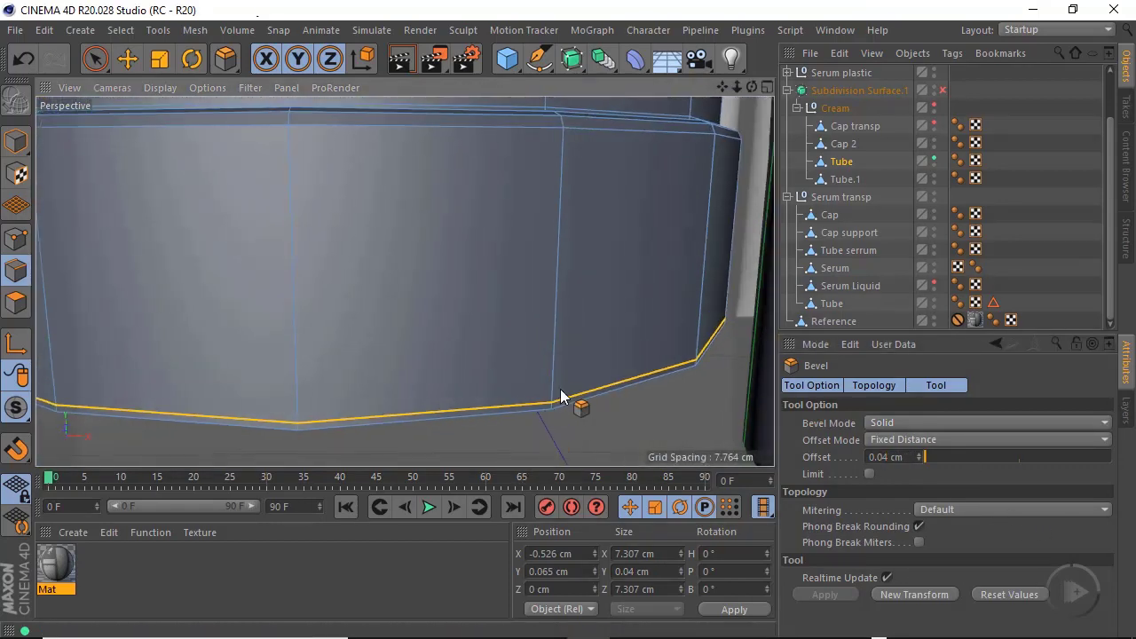
Loop-cut Tube's tall outer wall just below the lower step's rounded edge, at an offset of about 5%
right_click(620, 418)
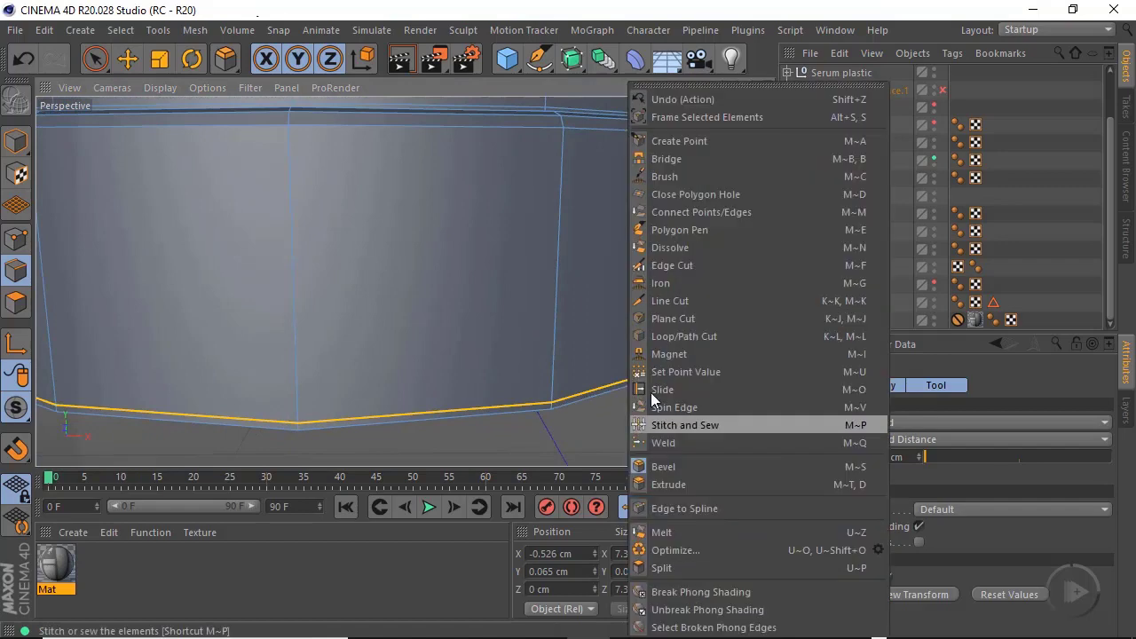
left_click(698, 332)
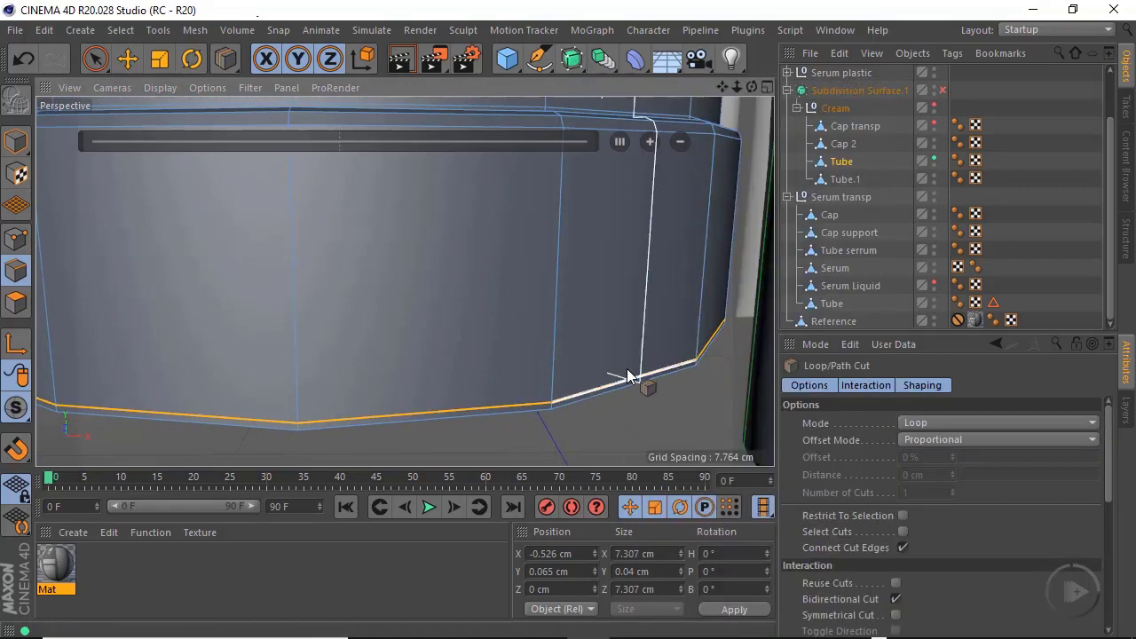
left_click(553, 391)
left_click_drag(583, 380, 406, 279, "alt")
left_click(538, 275)
left_click_drag(405, 278, 561, 440, "alt")
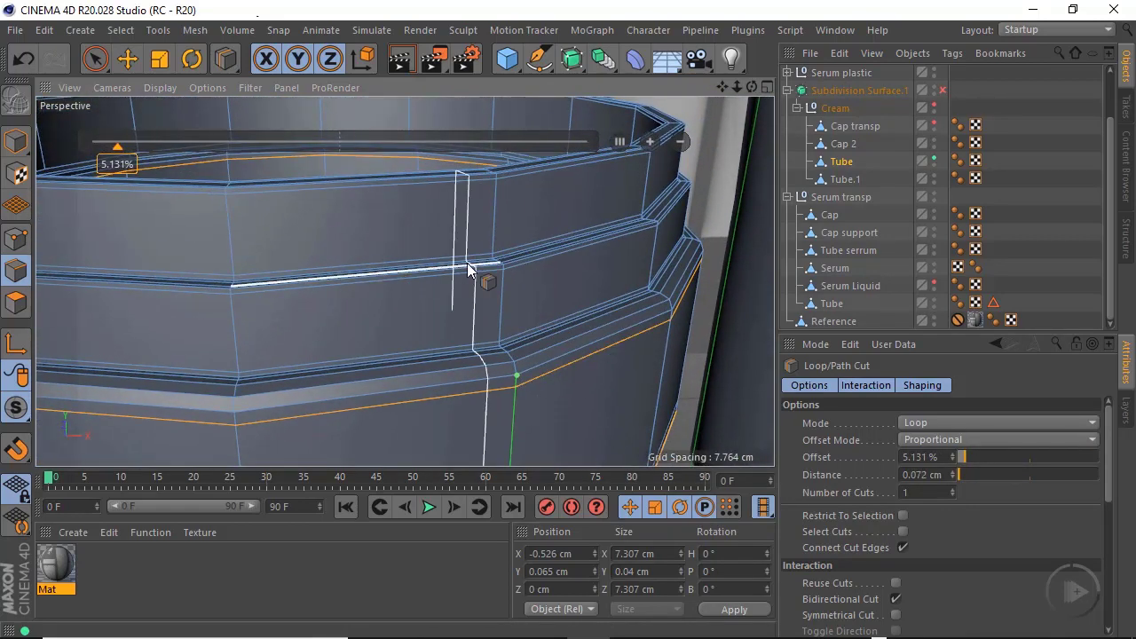
Add loop cuts close to the upper and lower ends of Tube's middle step wall, the upper one at about 11%
right_click_drag(492, 262, 567, 263, "alt")
left_click(523, 300)
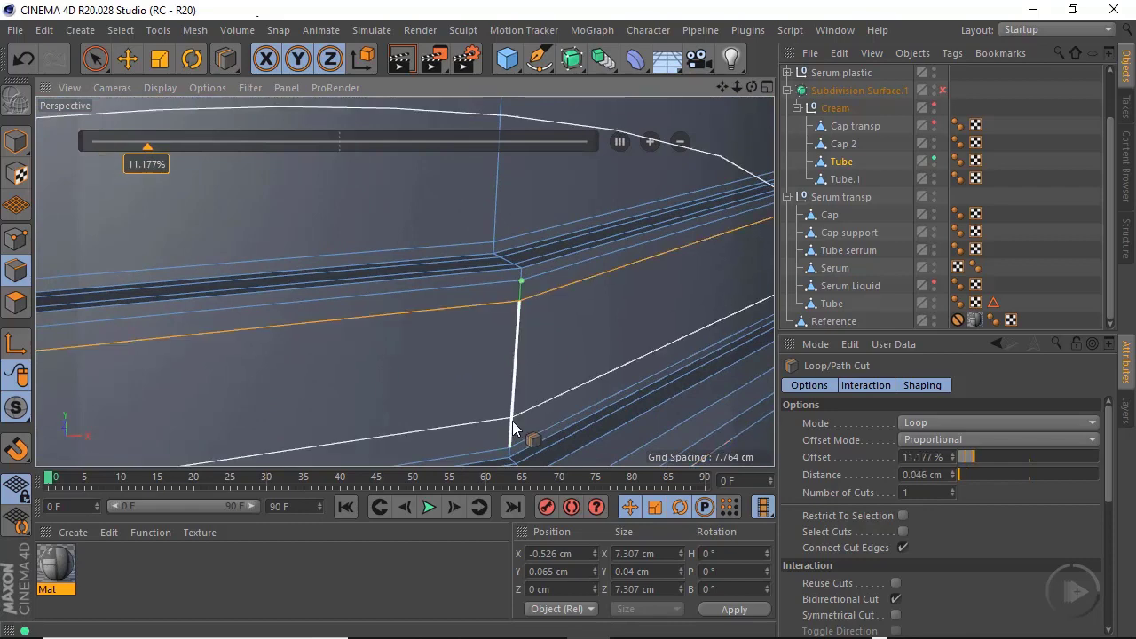
left_click(511, 429)
Loop-cut Tube's upper step wall near both of its ends and the inner wall near the rim, the last at about 93%
left_click_drag(536, 366, 519, 232, "alt")
left_click(518, 210)
right_click_drag(573, 325, 417, 338, "alt")
middle_click_drag(570, 300, 535, 338, "alt")
right_click_drag(532, 299, 593, 299, "alt")
right_click_drag(520, 319, 546, 320, "alt")
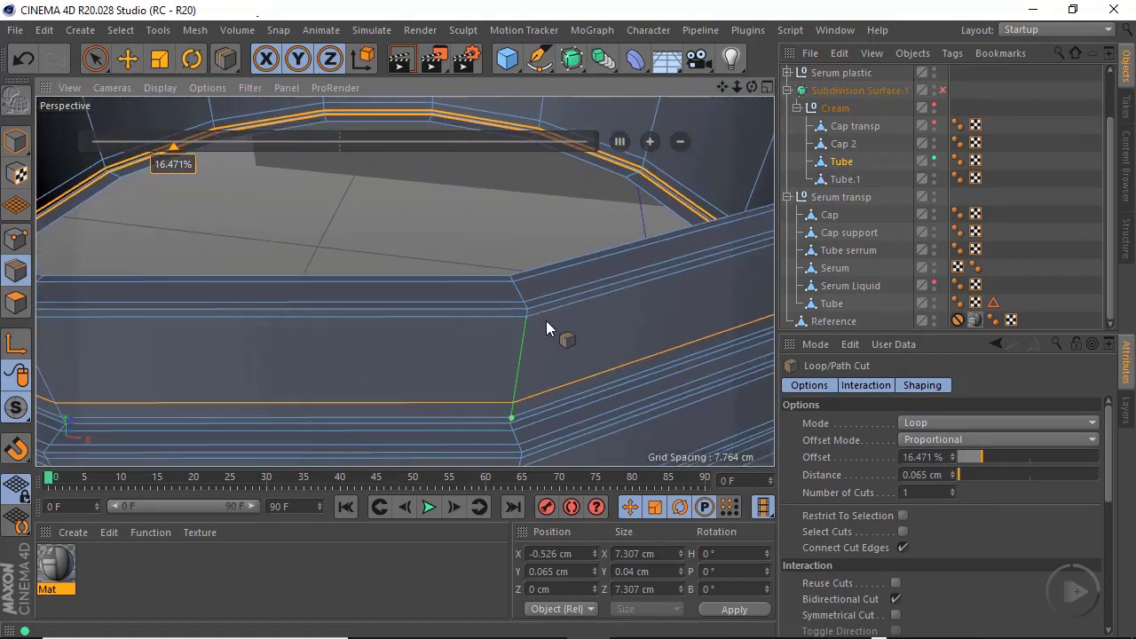
left_click_drag(546, 320, 409, 372, "alt")
left_click(529, 324)
left_click(470, 334)
right_click_drag(556, 343, 382, 368, "alt")
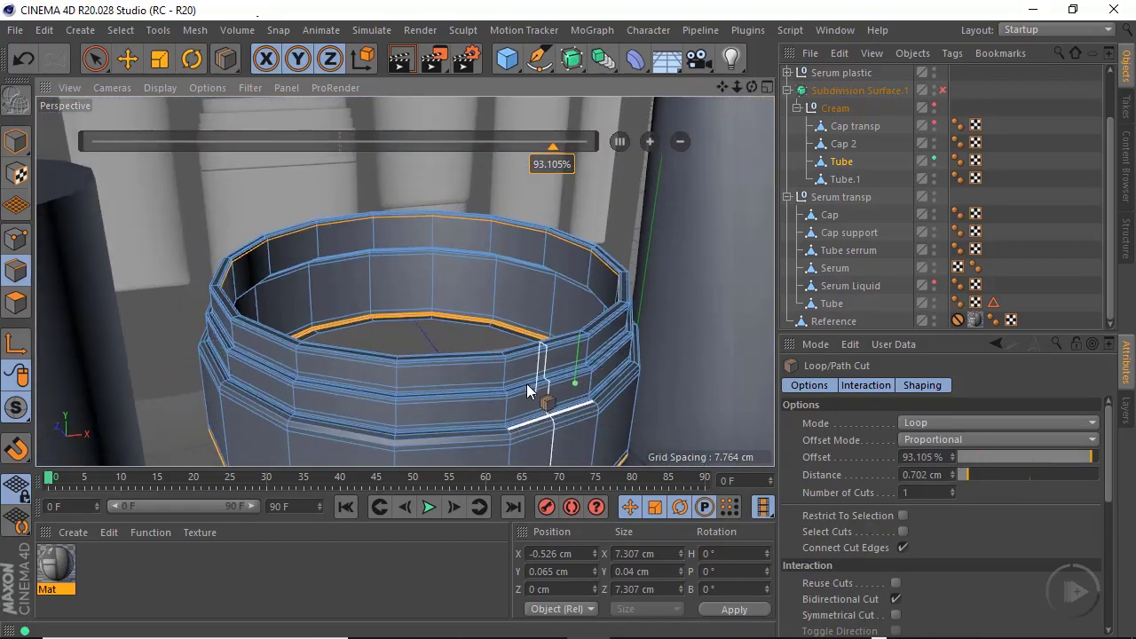
left_click_drag(526, 384, 515, 312, "alt")
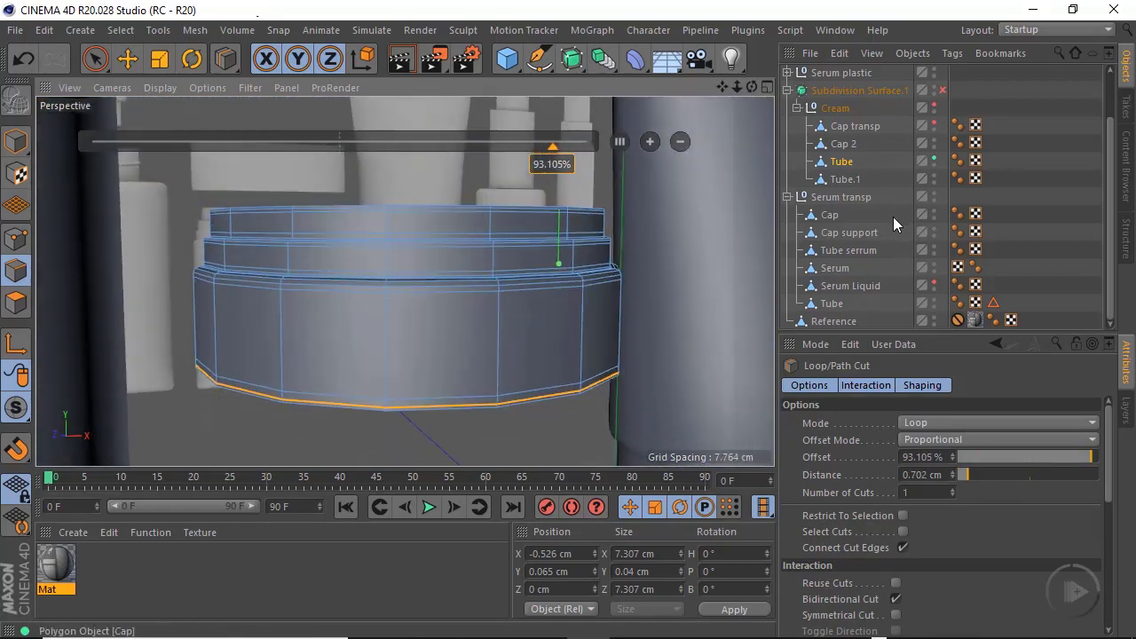
Enable Subdivision Surface.1, switch to model mode and inspect the smoothed step and base edges of Tube
key("q")
left_click(15, 141)
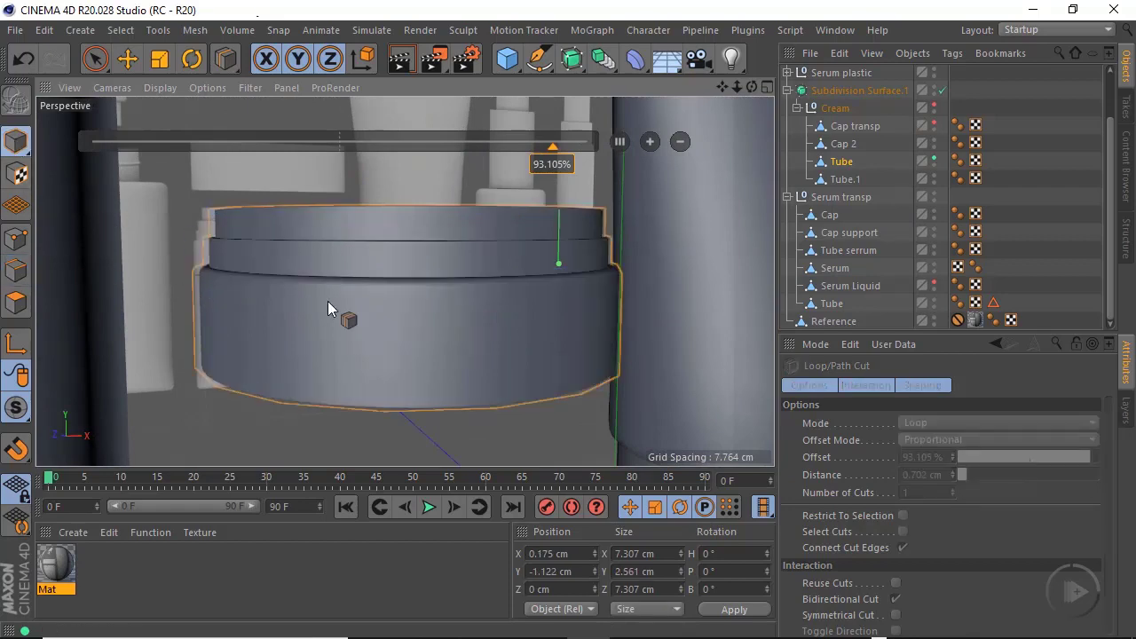
left_click_drag(328, 301, 483, 252, "alt")
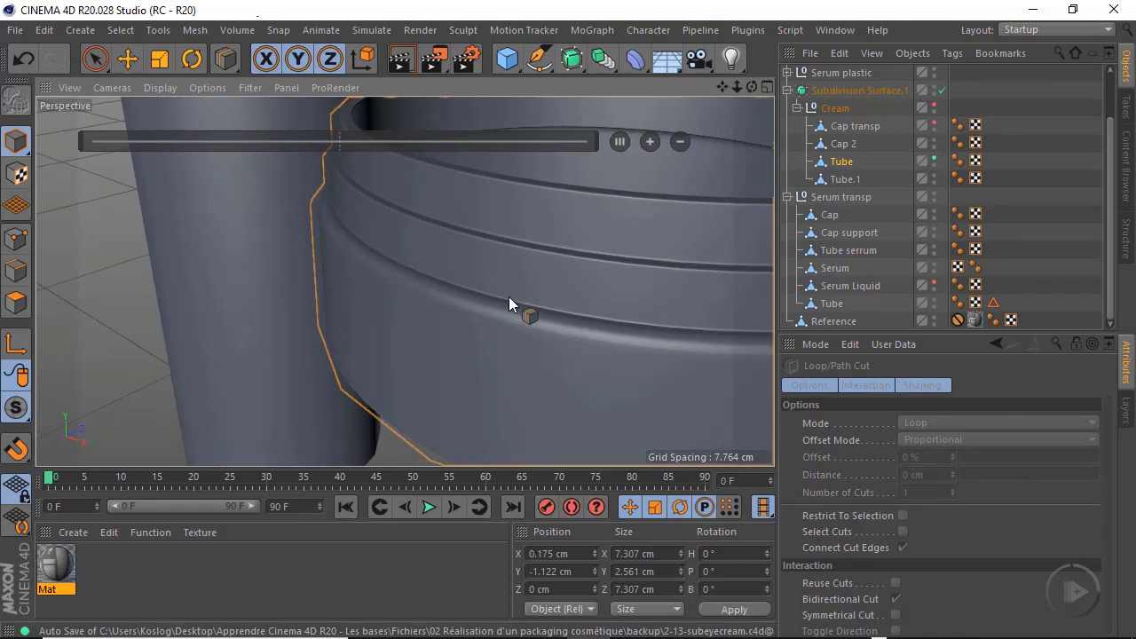
left_click_drag(509, 297, 692, 237, "alt")
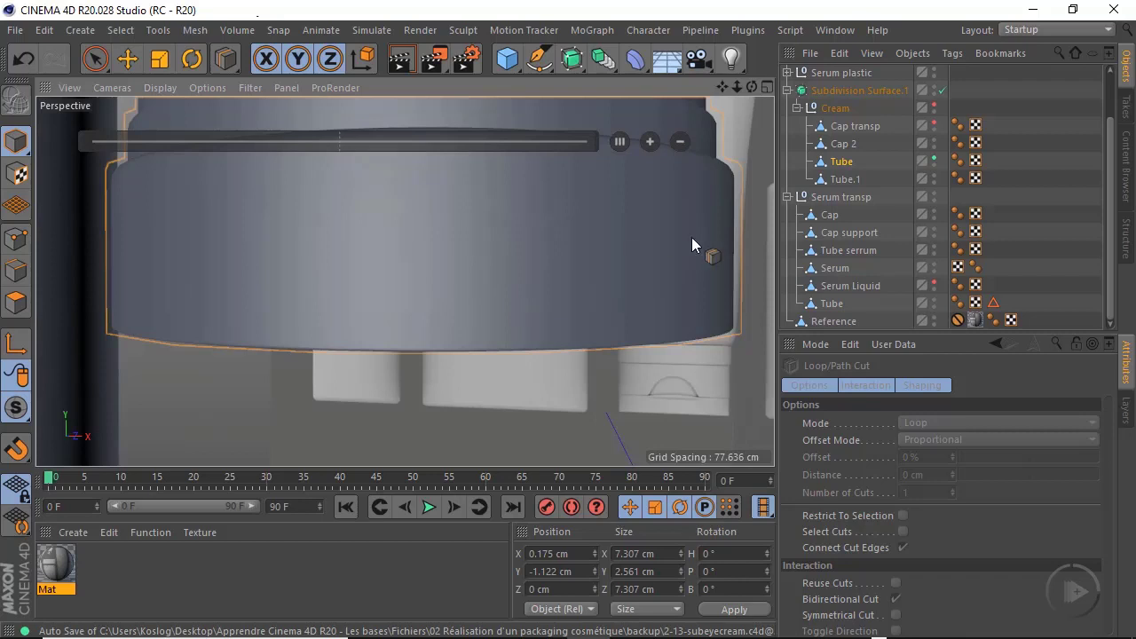
Make Tube.1 visible in the editor and hide Tube to isolate the lower jar body
left_click(849, 180)
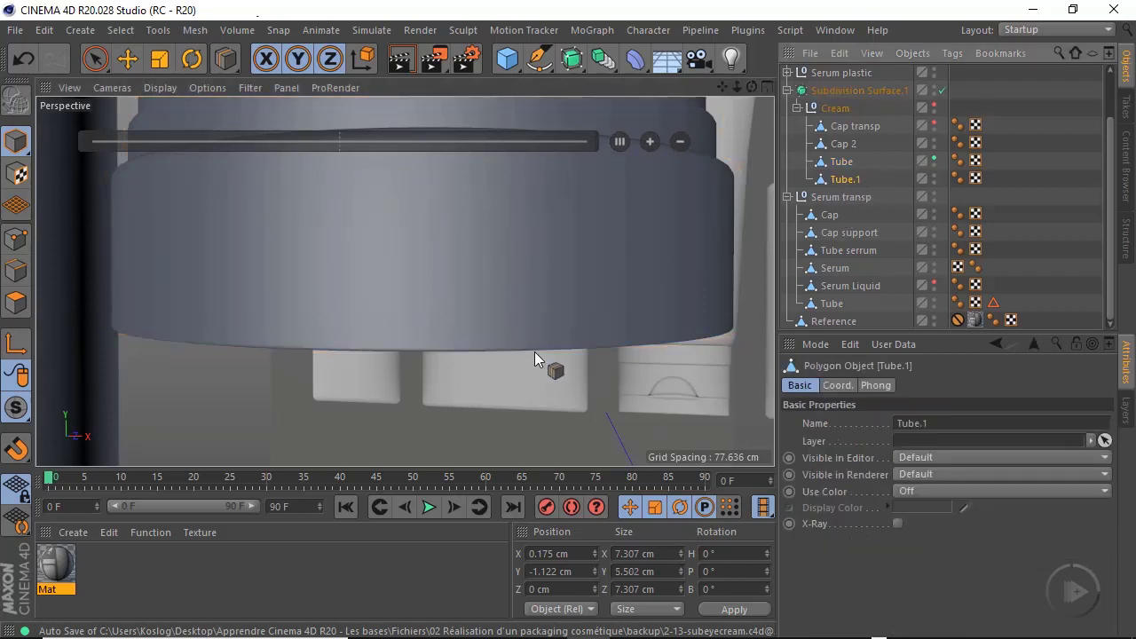
left_click(934, 175)
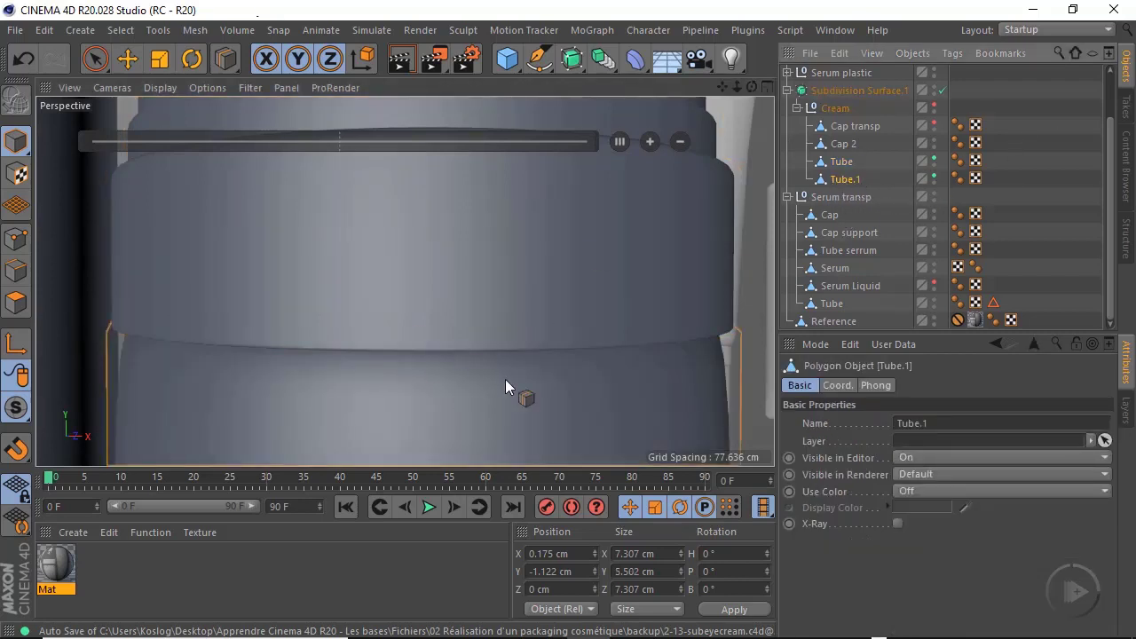
scroll(506, 379, "down", 5)
scroll(514, 383, "up", 3)
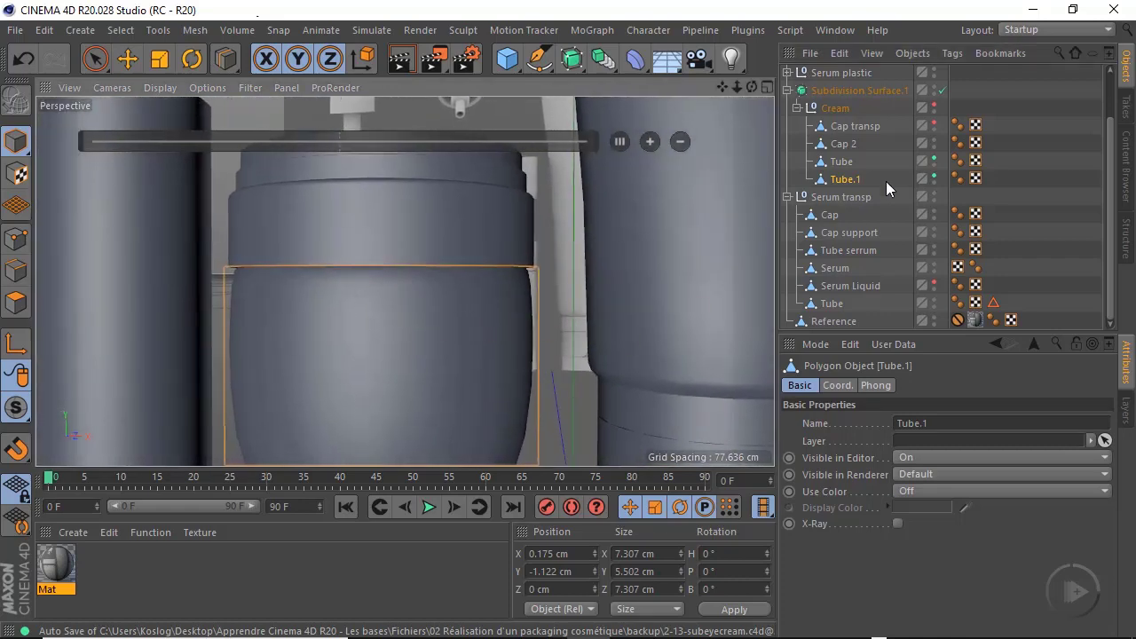
left_click(934, 158)
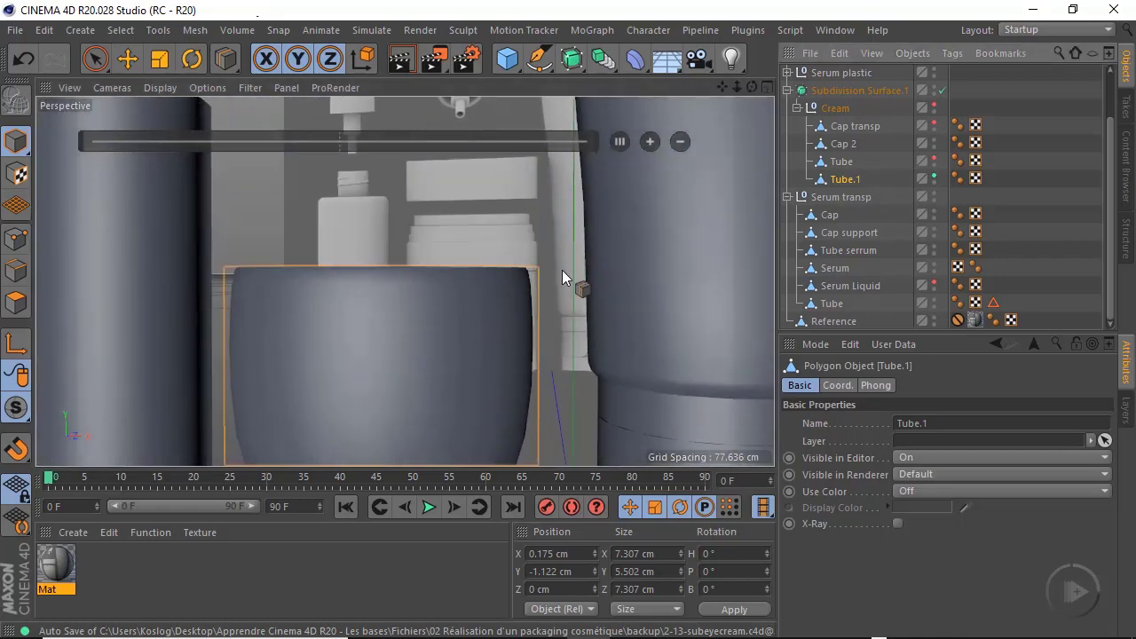
left_click_drag(400, 292, 395, 370, "alt")
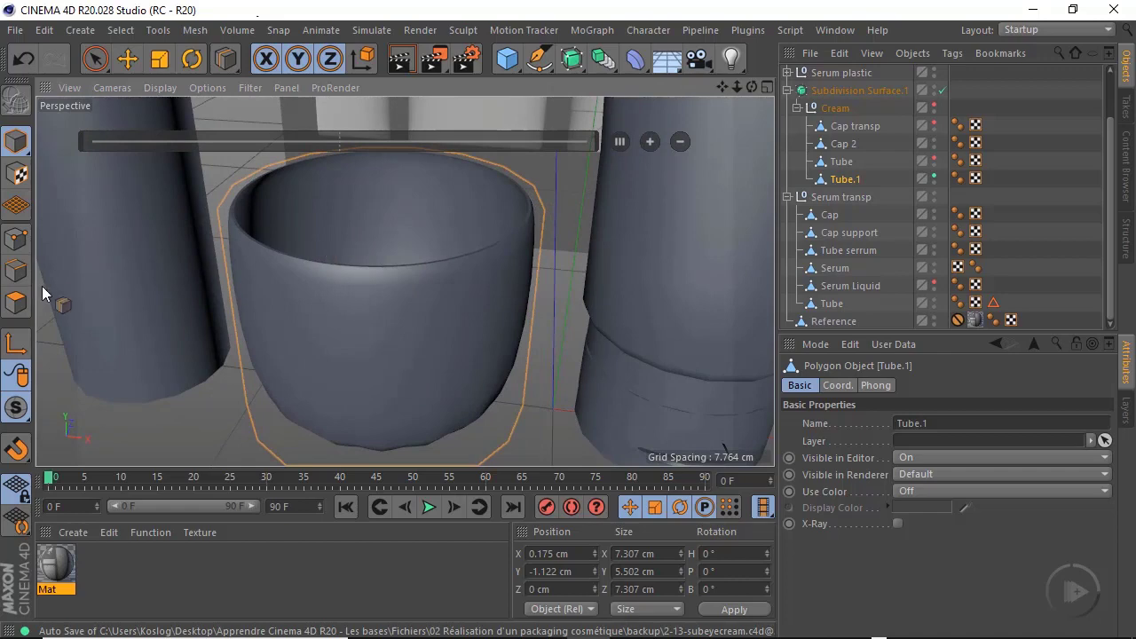
Disable Subdivision Surface.1 and bevel Tube.1's outer rim edge loop in Solid mode with an offset of 0.04 cm
left_click(18, 271)
scroll(517, 256, "up", 5)
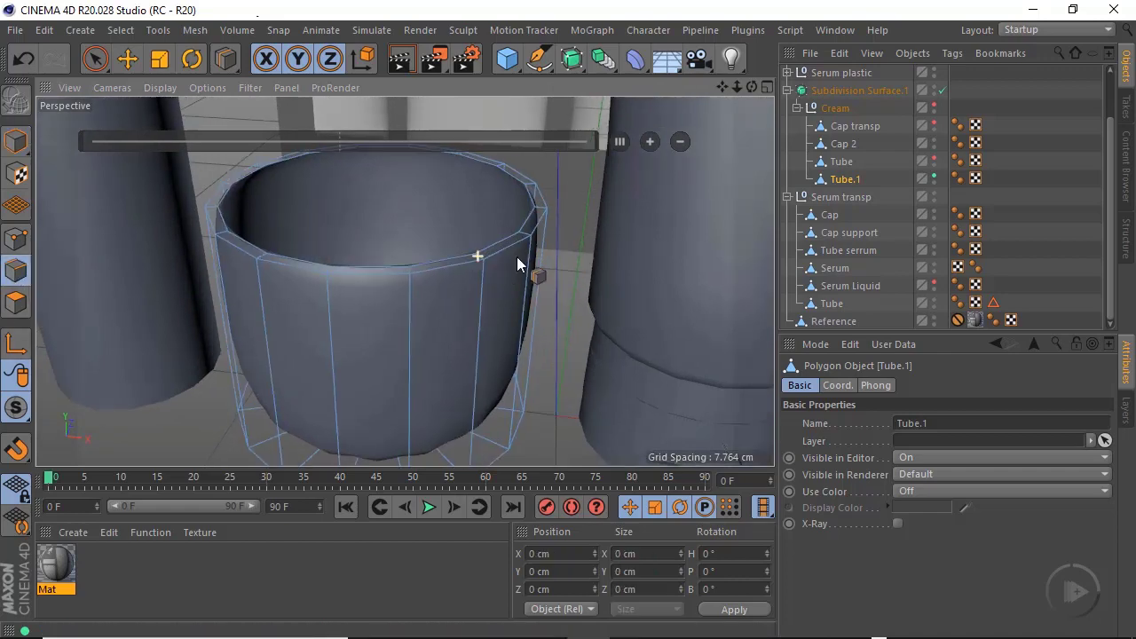
key("e")
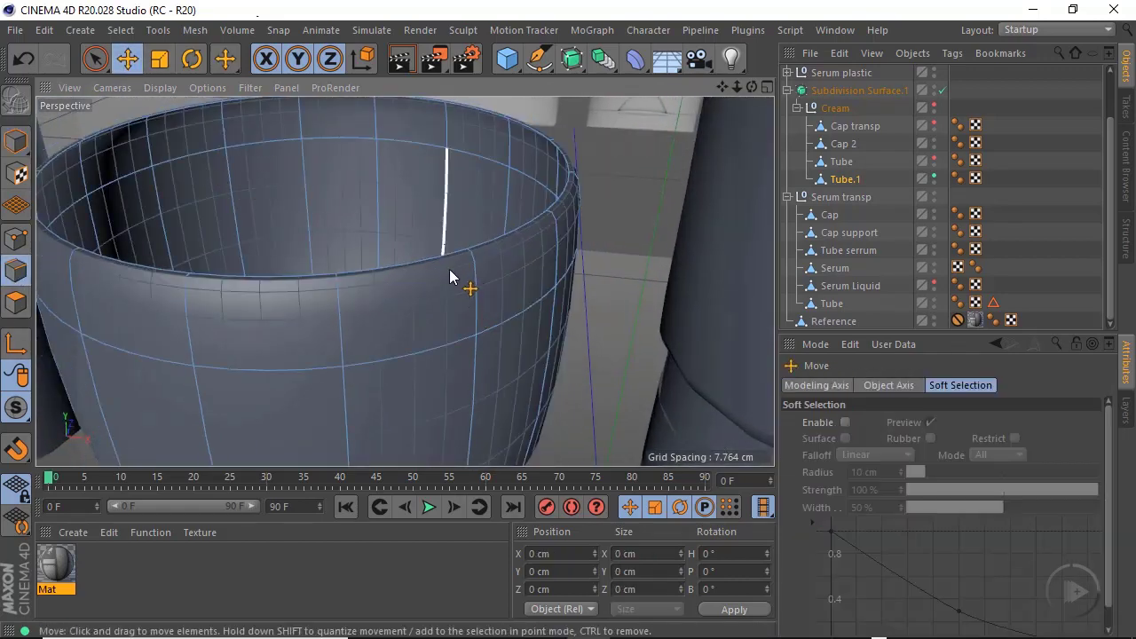
left_click_drag(449, 268, 558, 327, "alt")
left_click(943, 91)
left_click(432, 296)
right_click(553, 314)
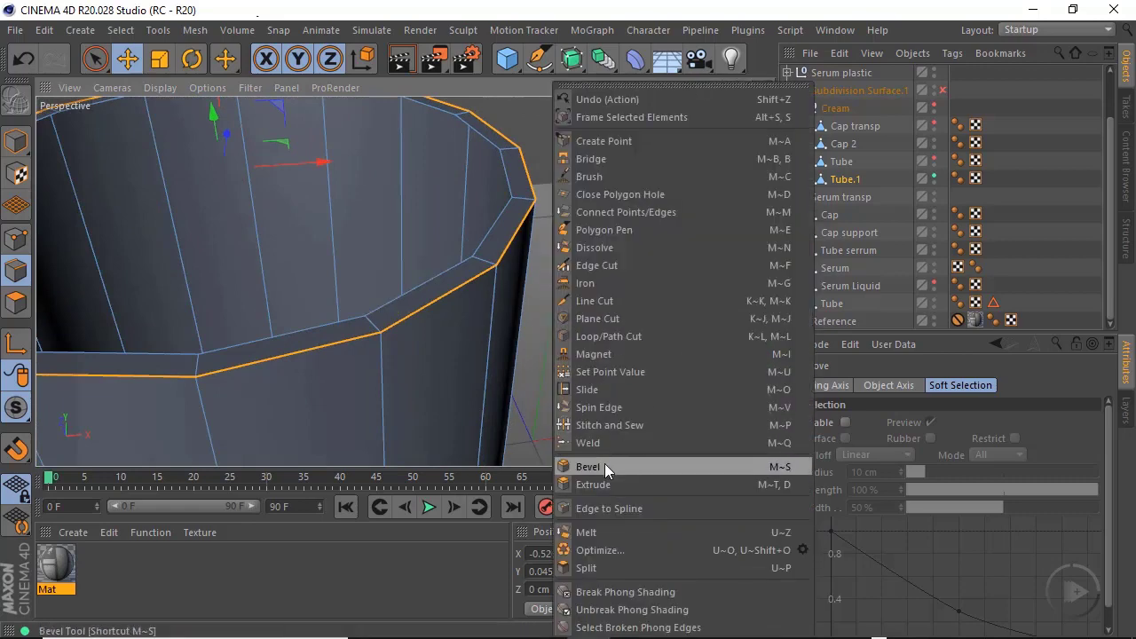
left_click(604, 464)
left_click_drag(571, 357, 594, 355)
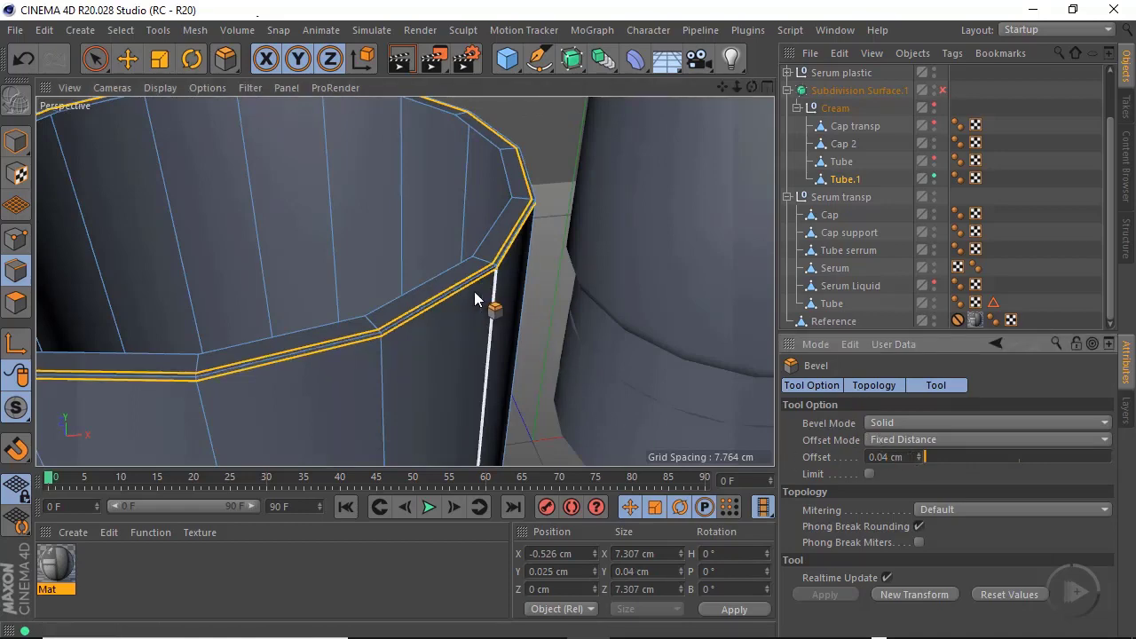
Select the outer edge loop around the base of Tube.1
left_click_drag(454, 315, 356, 299, "alt")
middle_click_drag(355, 299, 455, 168, "alt")
middle_click_drag(444, 266, 435, 169, "alt")
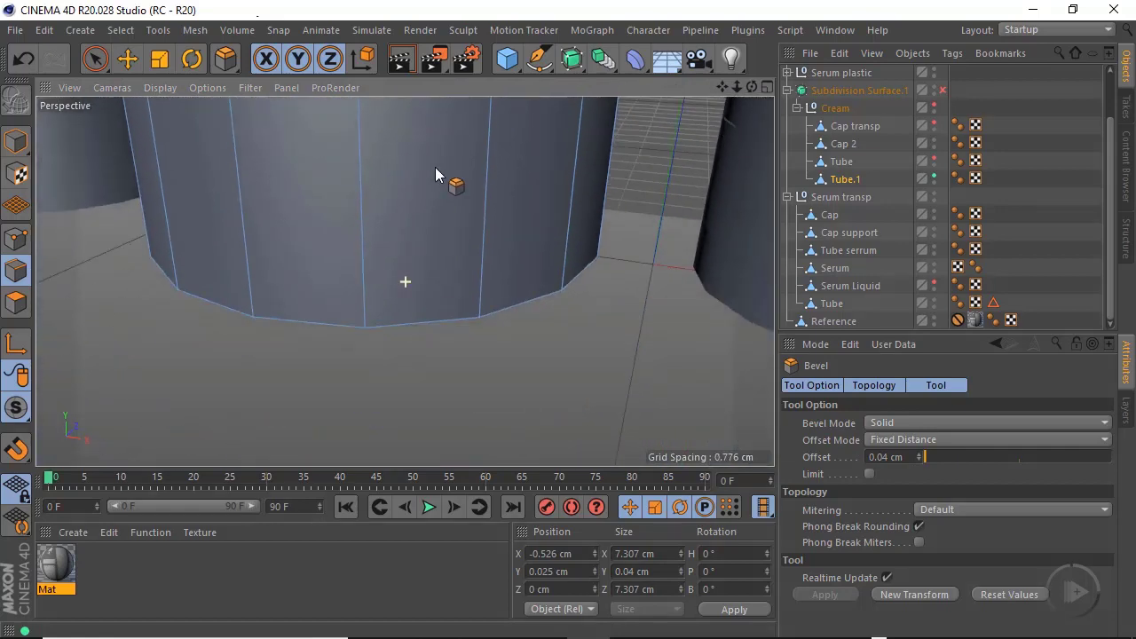
left_click_drag(460, 247, 464, 234, "alt")
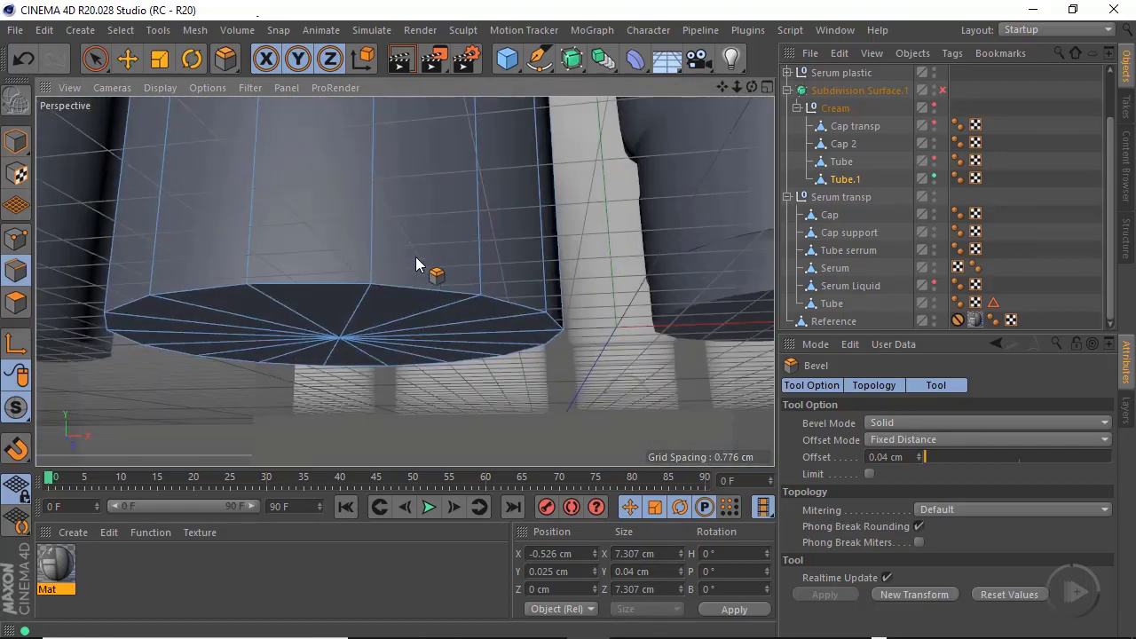
left_click_drag(416, 263, 406, 284, "alt")
double_click(413, 288)
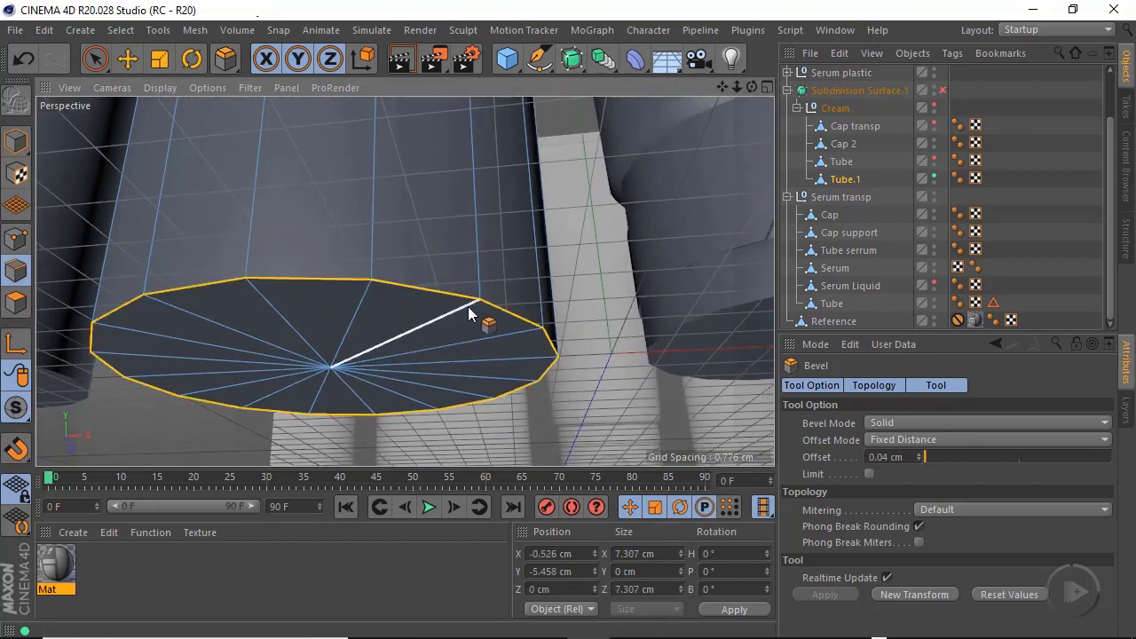
left_click_drag(468, 307, 480, 355, "alt")
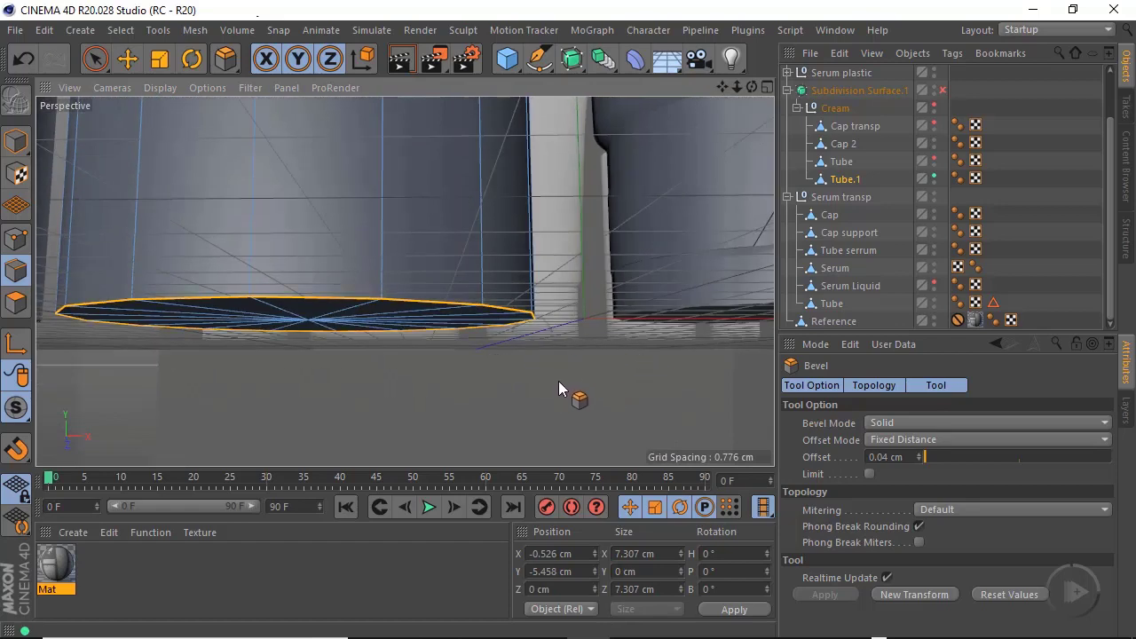
Show Tube.1 in the Front view and enable its X-Ray display to compare the base with the reference
middle_click(605, 394)
middle_click(606, 408)
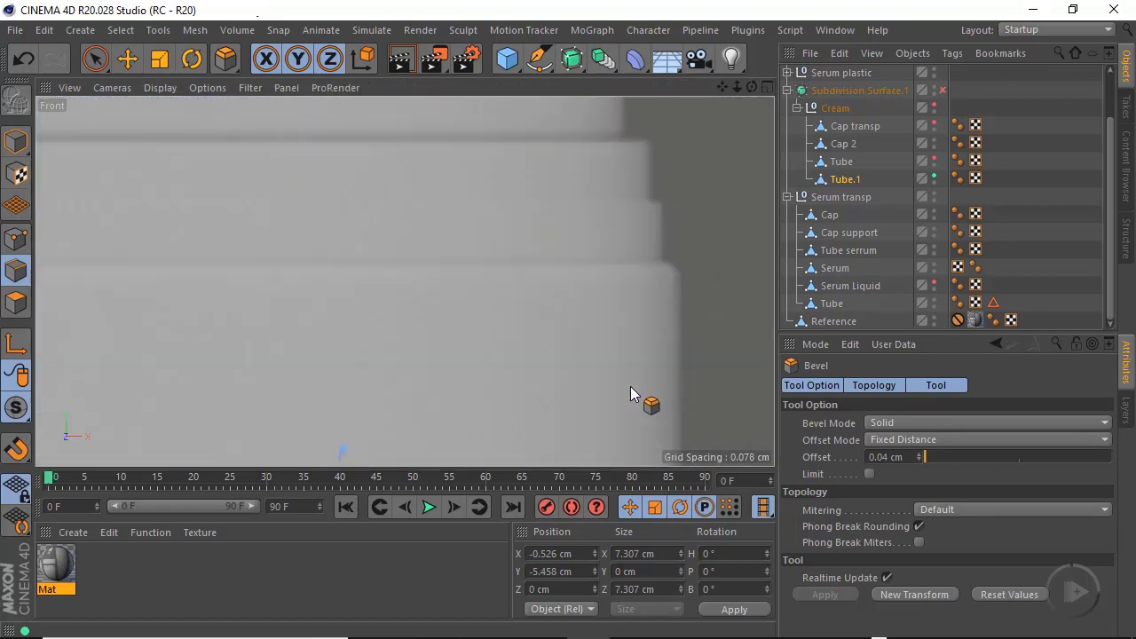
scroll(630, 391, "down", 5)
middle_click_drag(538, 377, 485, 325, "alt")
scroll(525, 317, "up", 3)
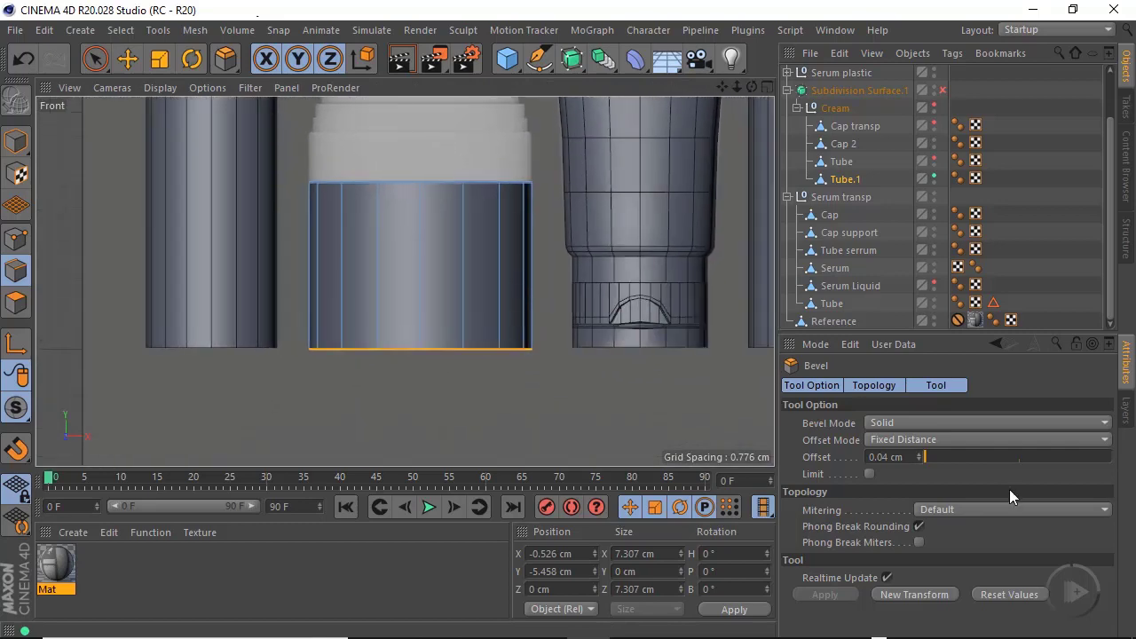
left_click(846, 180)
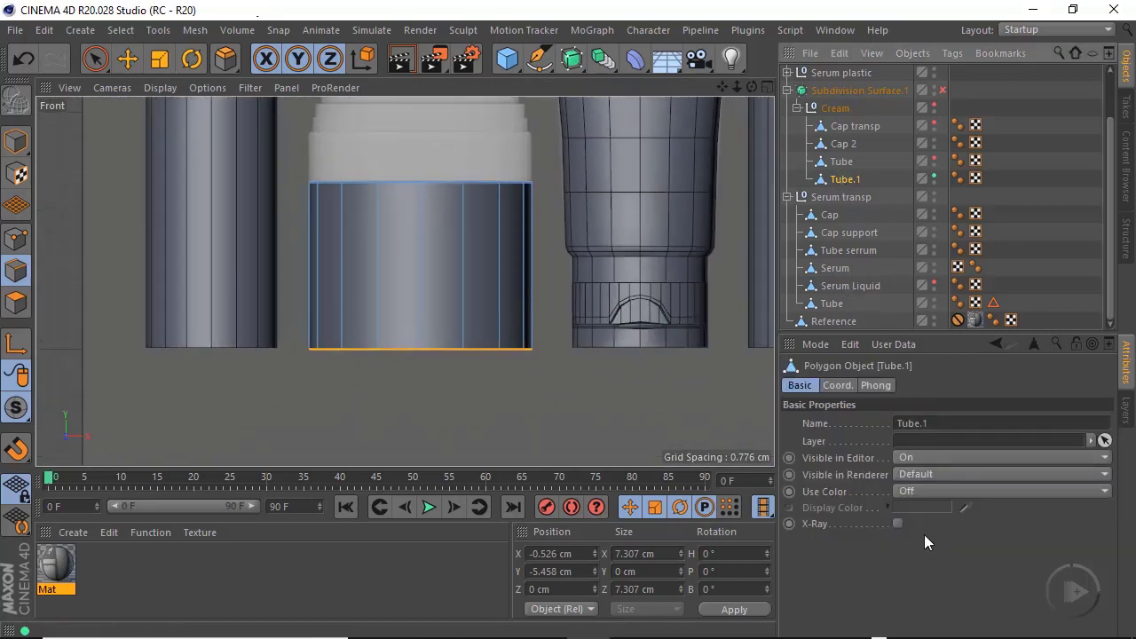
left_click(898, 524)
scroll(462, 334, "up", 4)
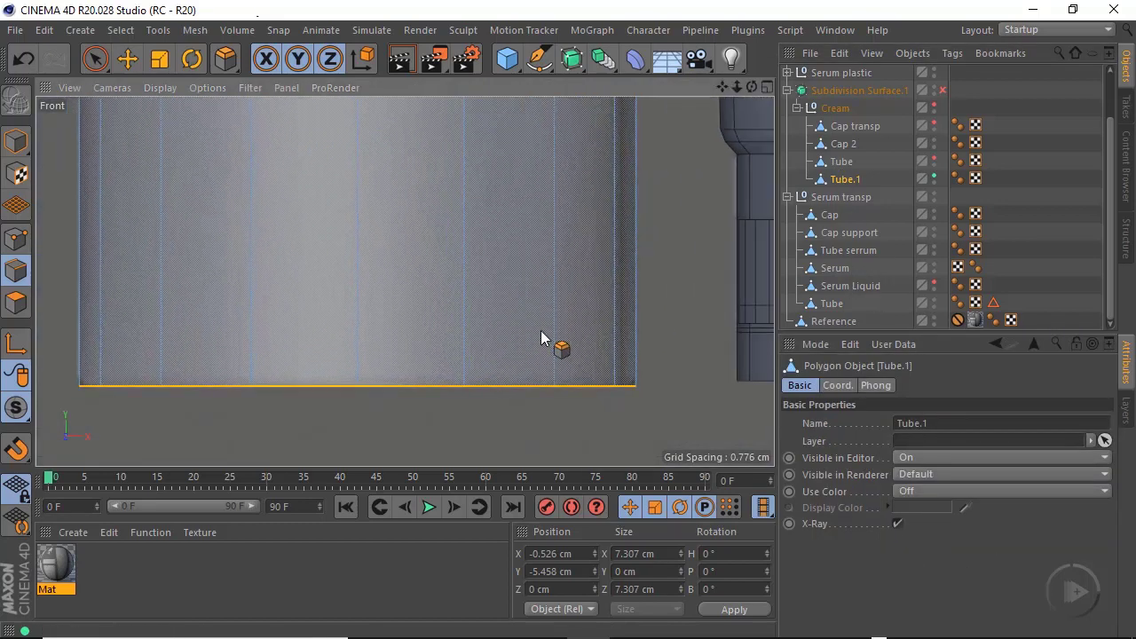
Try a Solid-mode bevel of about 0.22 cm on the edge loop around Tube.1's base
scroll(577, 306, "up", 5)
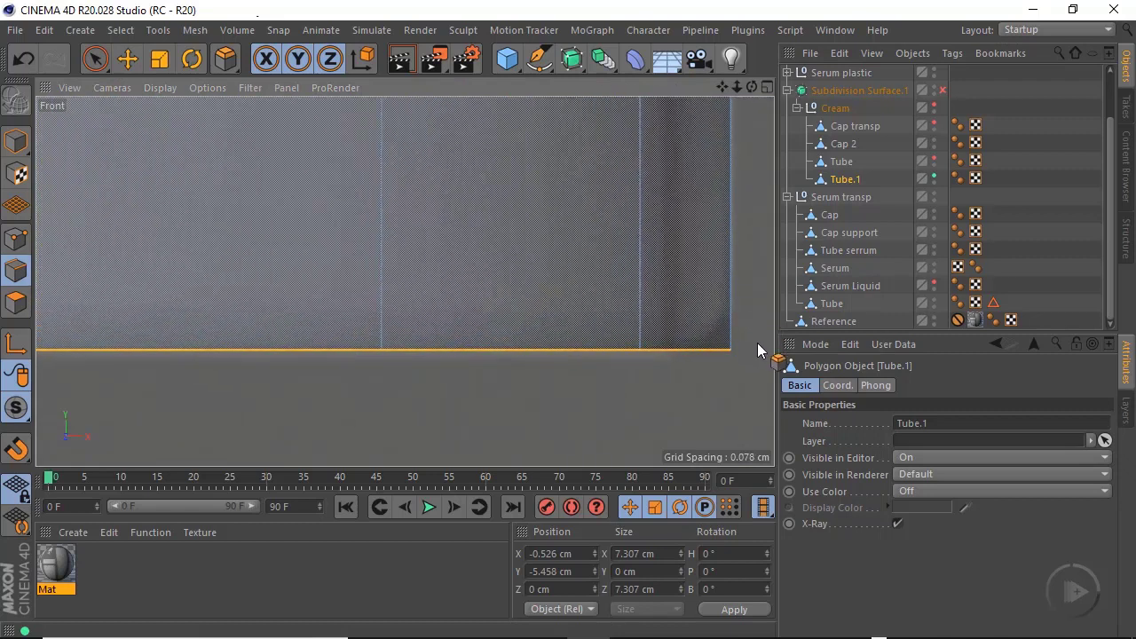
middle_click_drag(592, 341, 572, 350, "alt")
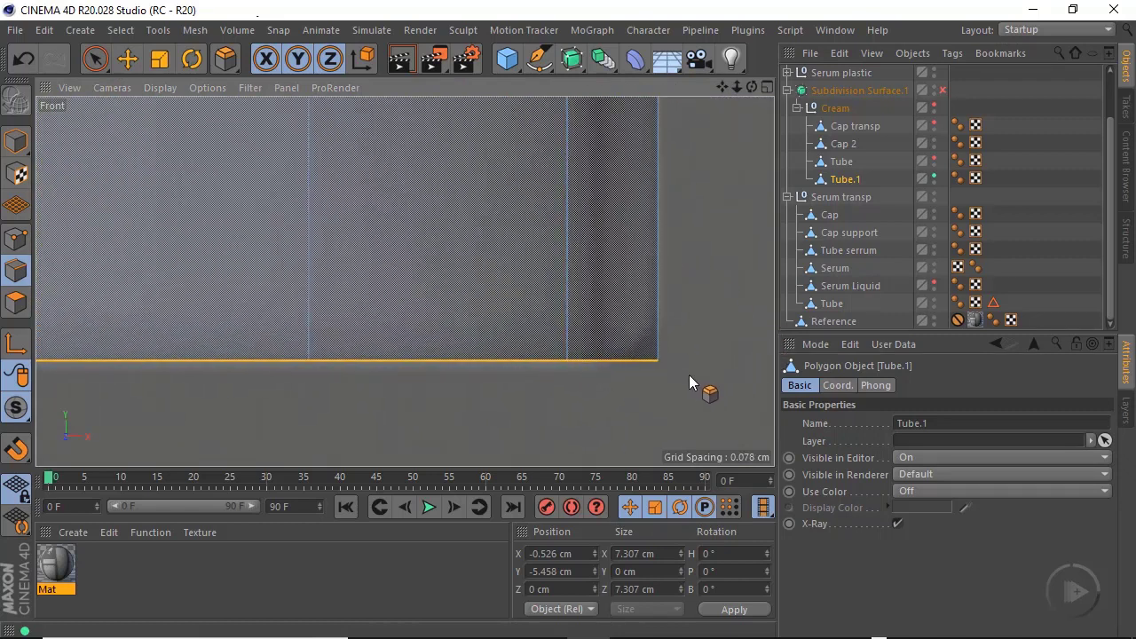
left_click_drag(686, 374, 890, 288)
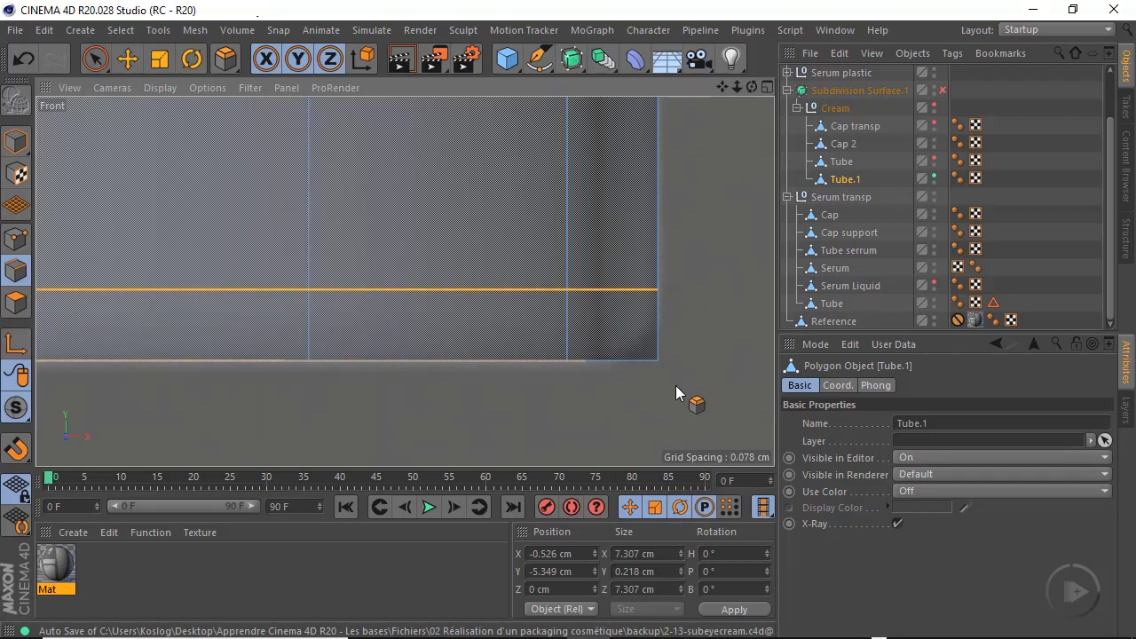
key("ctrl+z")
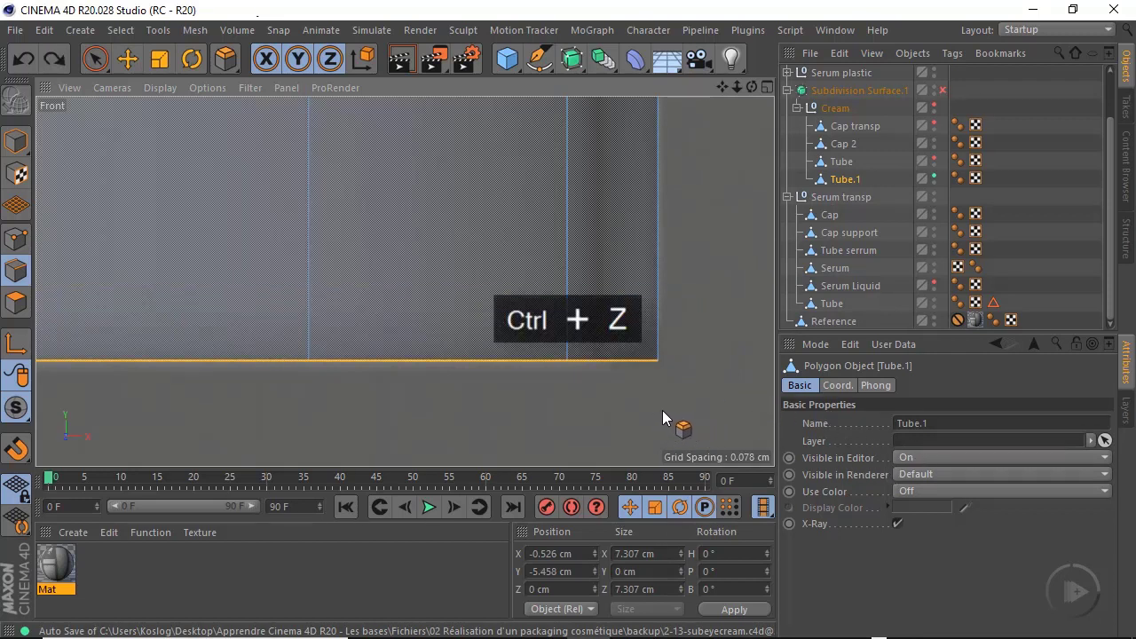
Bevel Tube.1's base edge loop in Chamfer mode with an offset of about 0.229 cm and 1 subdivision
key("space")
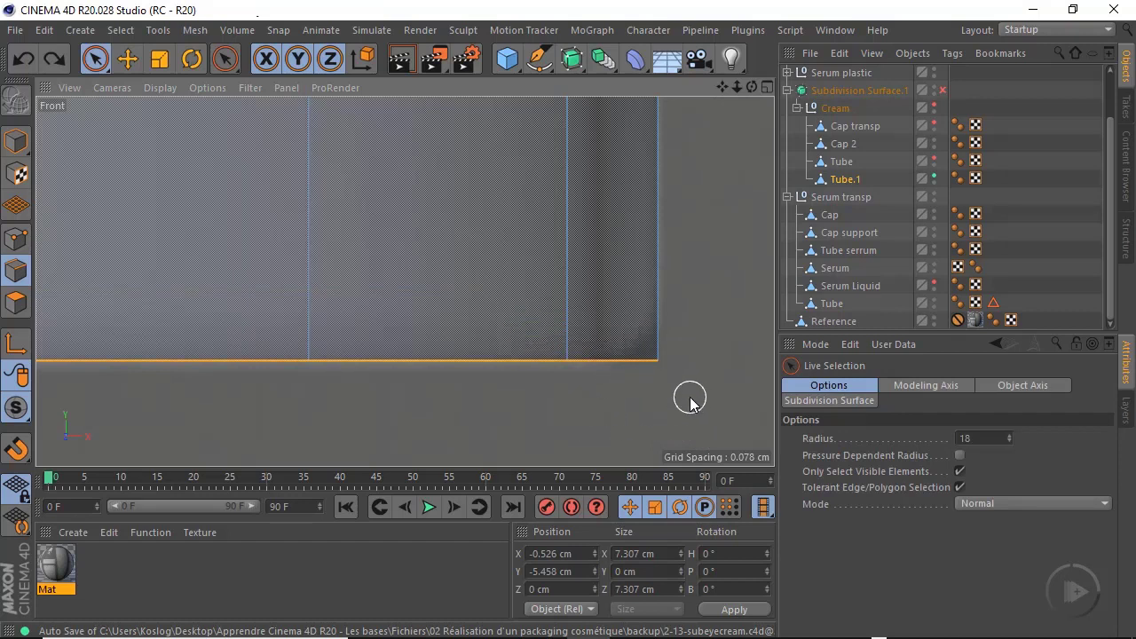
right_click(691, 401)
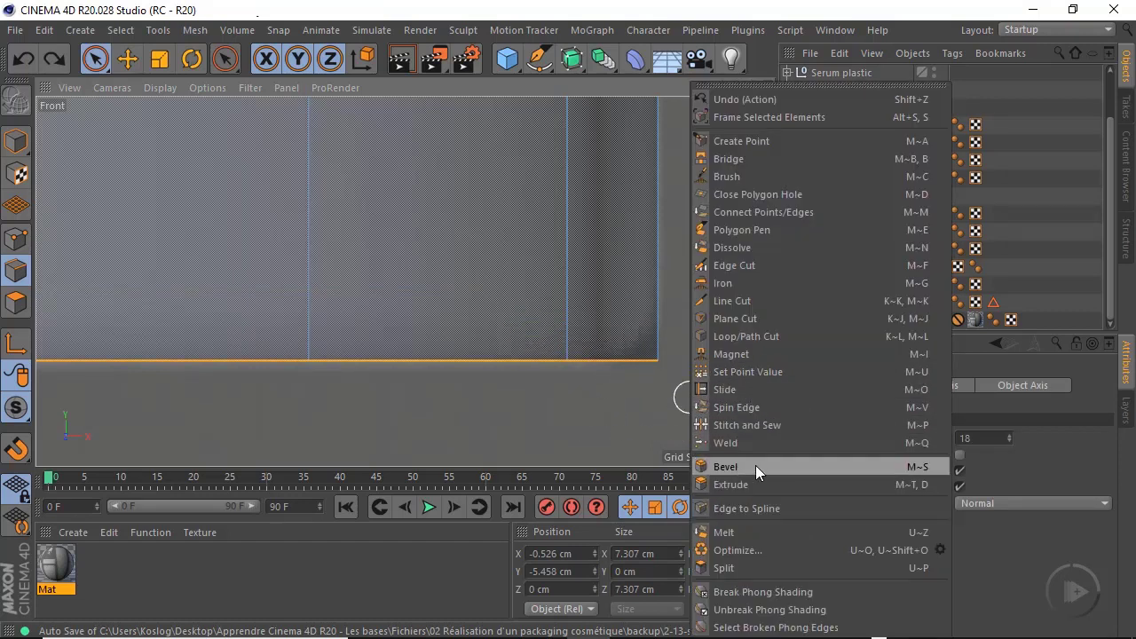
left_click(754, 466)
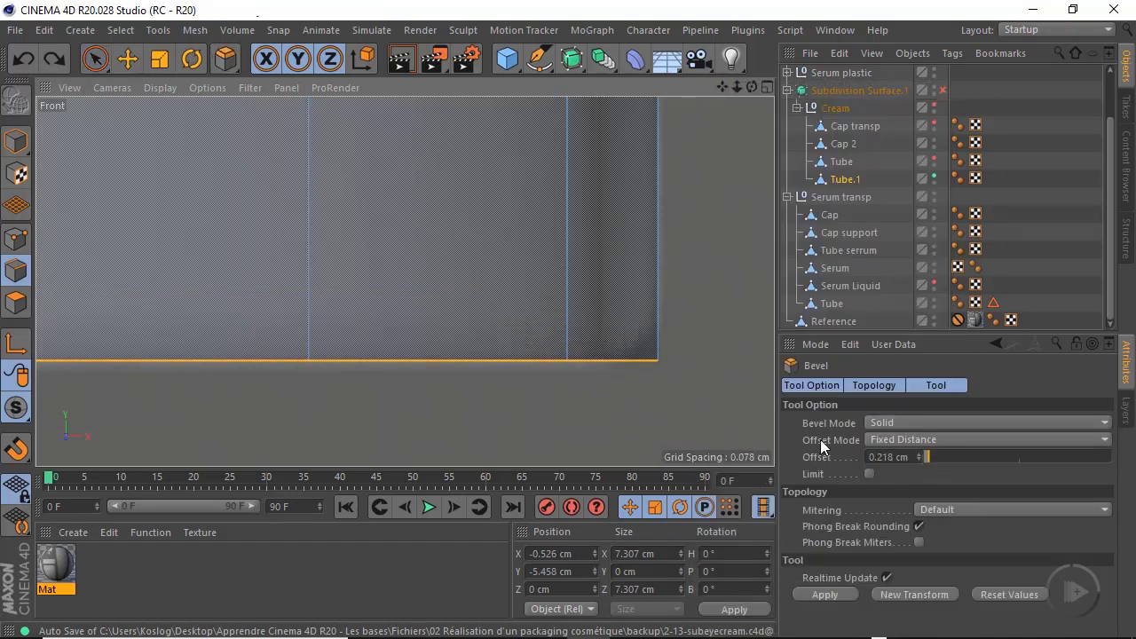
left_click_drag(674, 395, 882, 323)
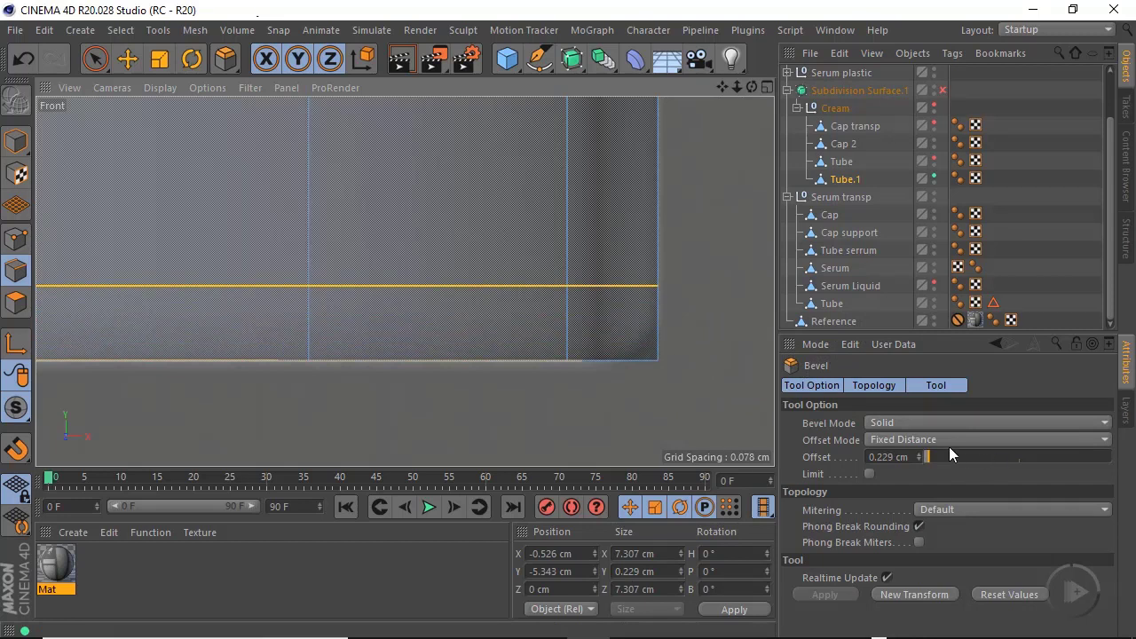
left_click(905, 419)
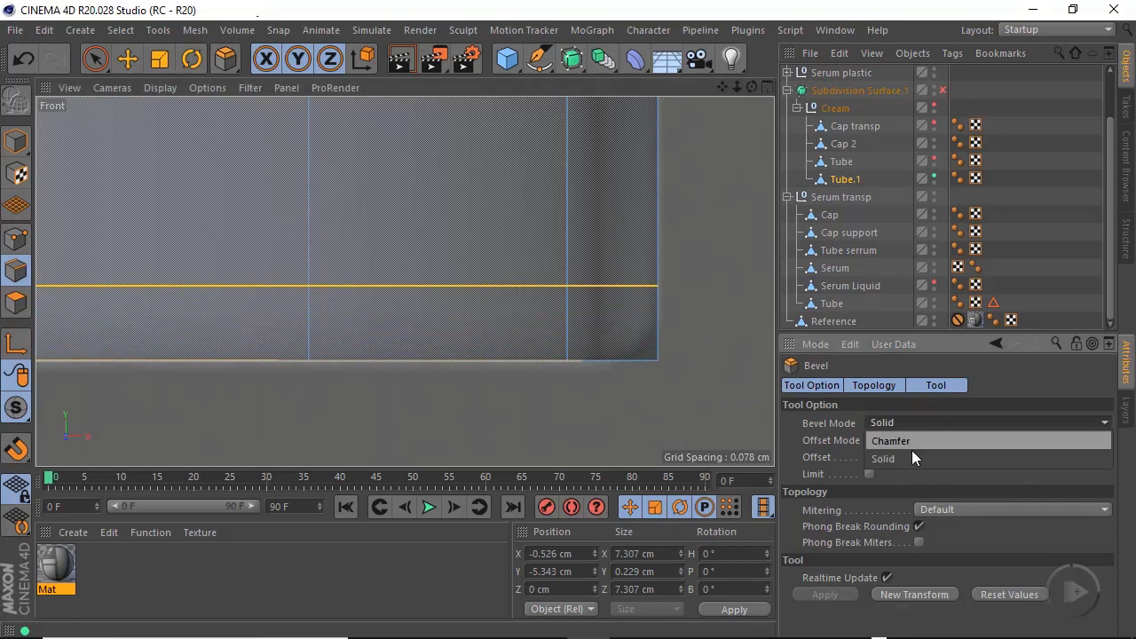
left_click(887, 444)
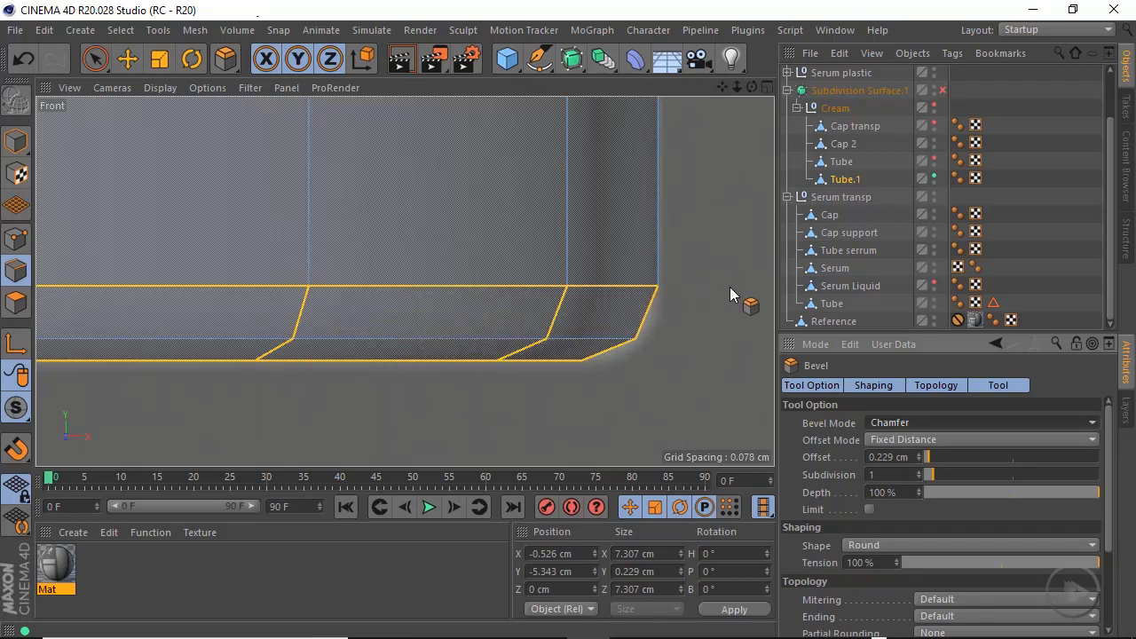
Cut a support loop around Tube.1's outer wall just above the chamfered base, at 97.968%
right_click(703, 311)
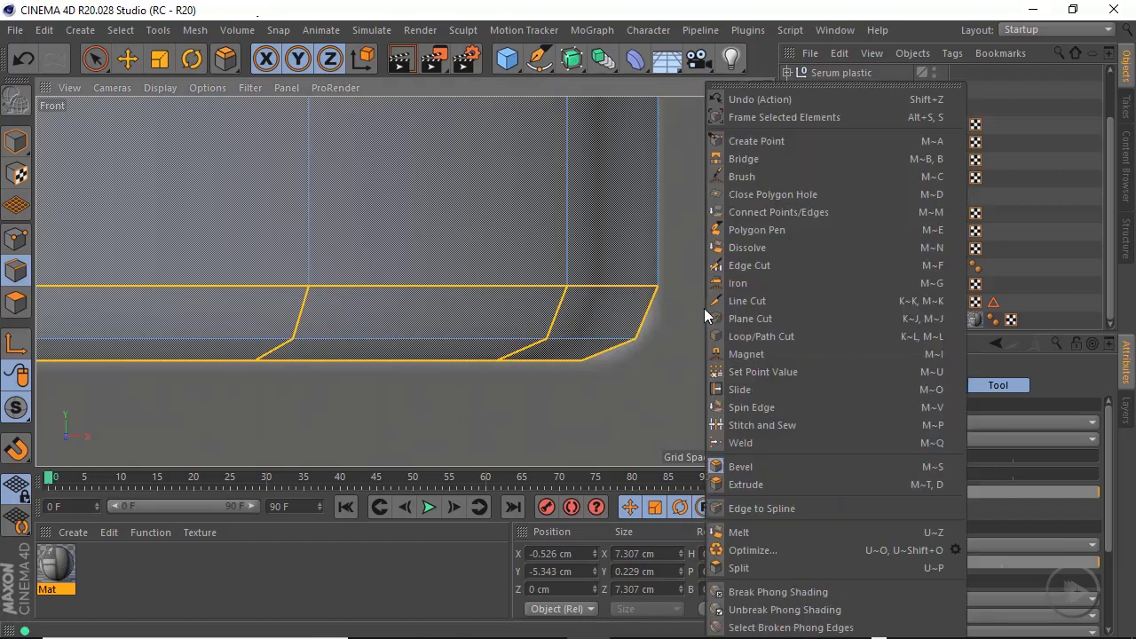
left_click(753, 336)
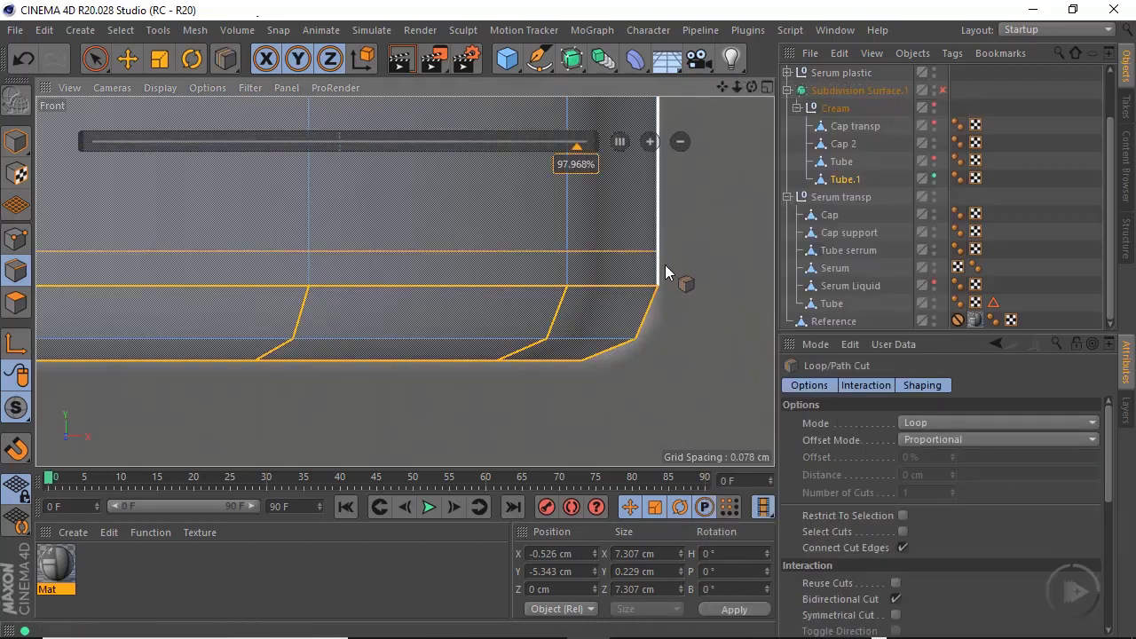
left_click(665, 265)
Cut a support loop on Tube.1's underside just inside the chamfer, at 89.461%
middle_click(700, 343)
middle_click(289, 349)
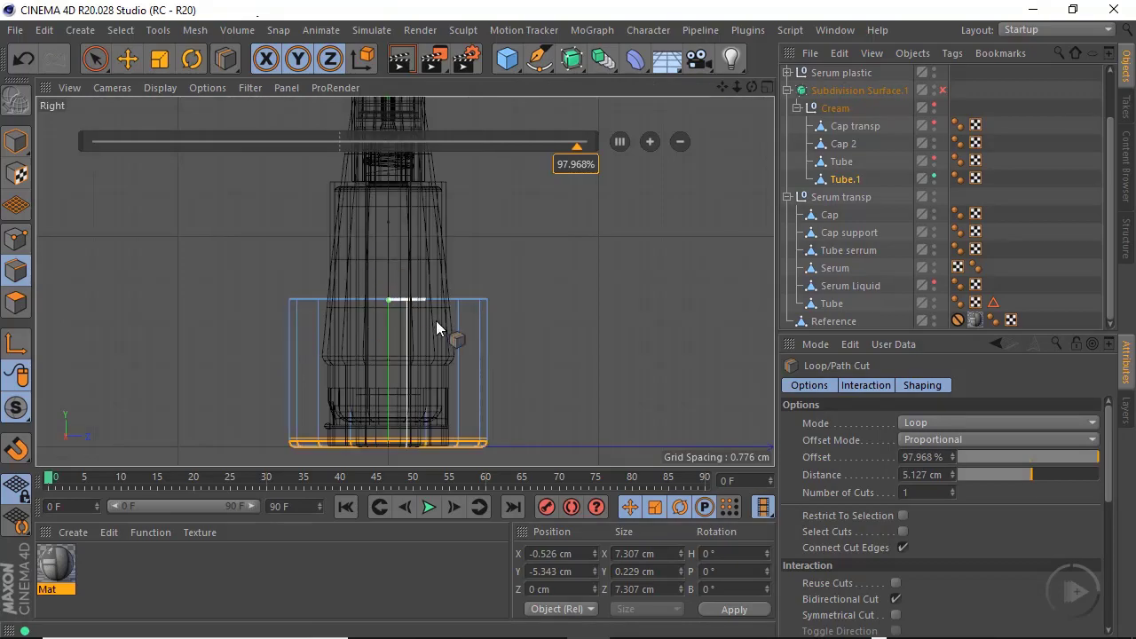
middle_click(436, 320)
middle_click(340, 167)
mouse_move(411, 281)
left_mouse_down("alt")
mouse_move(439, 185)
mouse_move(489, 306)
mouse_move(507, 285)
mouse_move(557, 311)
mouse_move(560, 266)
mouse_move(554, 281)
left_mouse_up("alt")
left_click(527, 266)
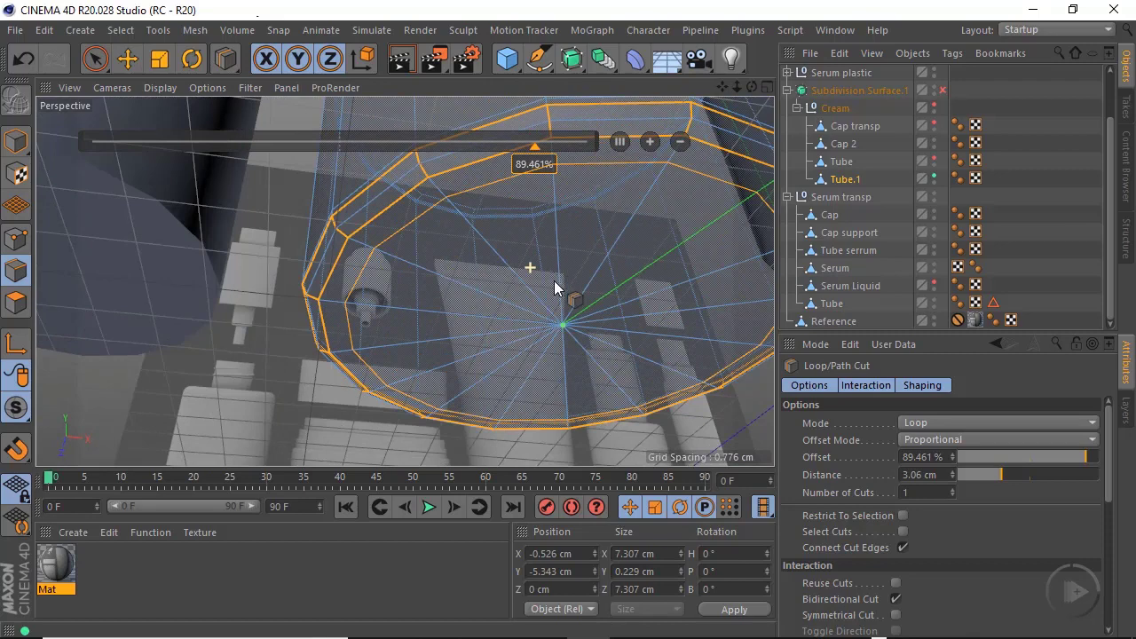
Disable Tube.1's X-Ray display and cut a second loop on its underside, closer to the centre
left_click(844, 180)
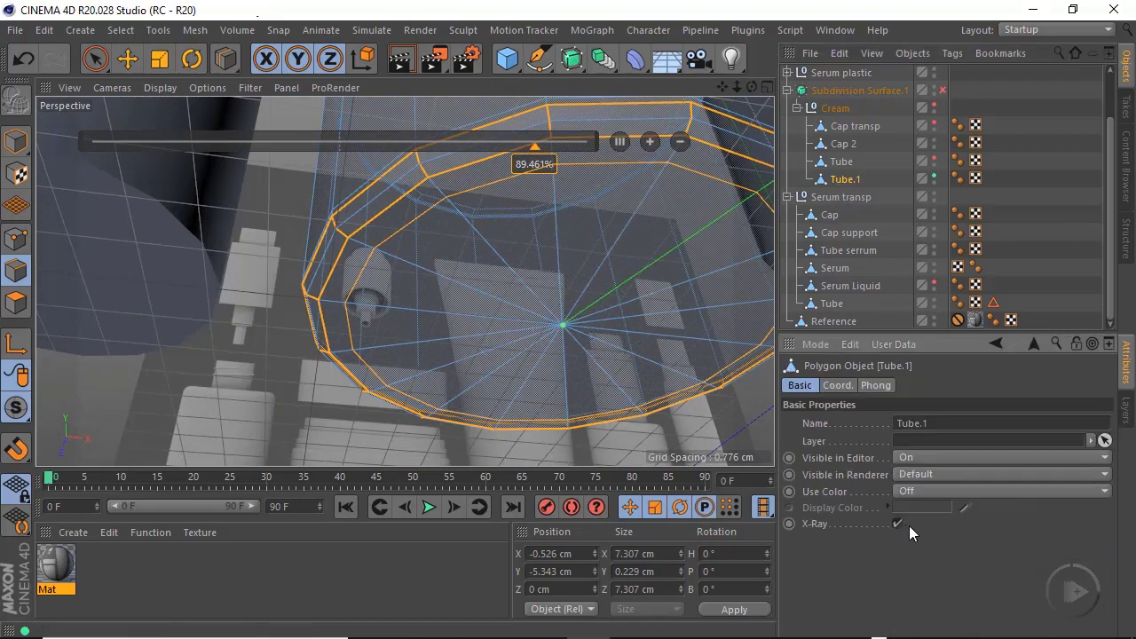
left_click(897, 524)
left_click_drag(617, 256, 557, 338, "alt")
left_click(521, 230)
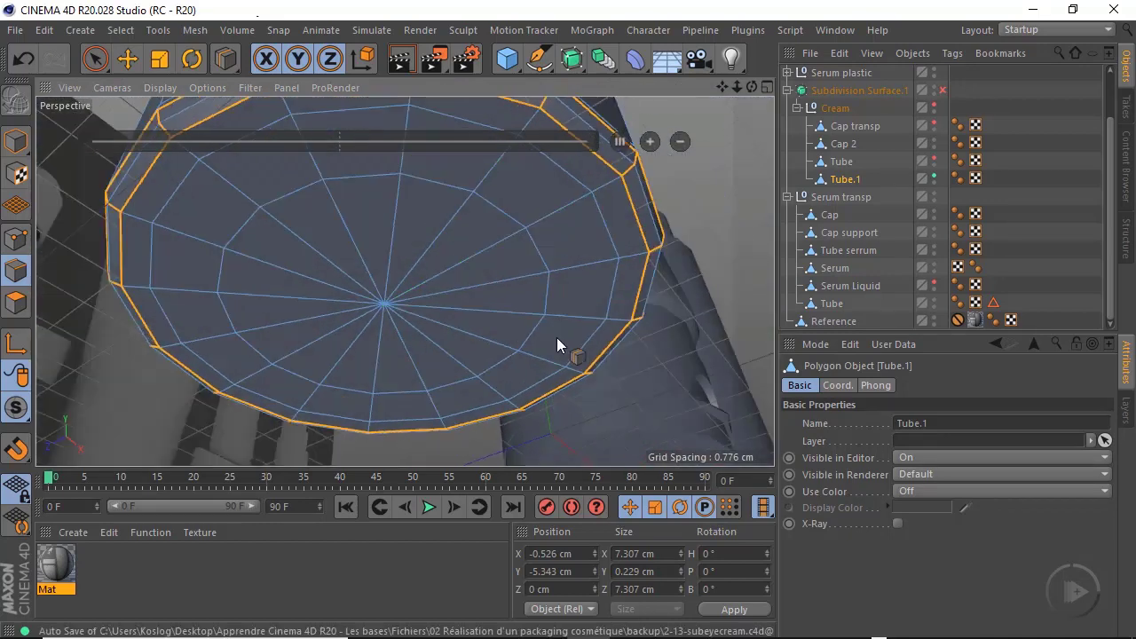
Dissolve every second radial edge between the centre of Tube.1's underside and its innermost loop, eight edges in total
key("space")
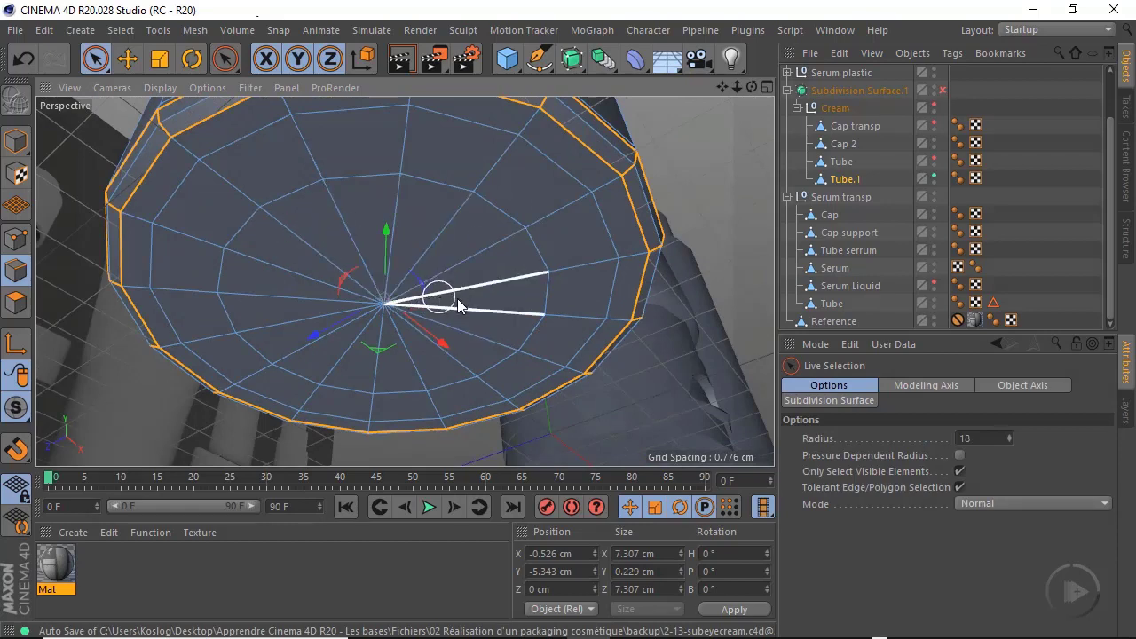
mouse_move(456, 299)
left_mouse_down("alt")
mouse_move(411, 224)
mouse_move(328, 210)
mouse_move(318, 190)
mouse_move(469, 278)
mouse_move(446, 256)
left_mouse_up("alt")
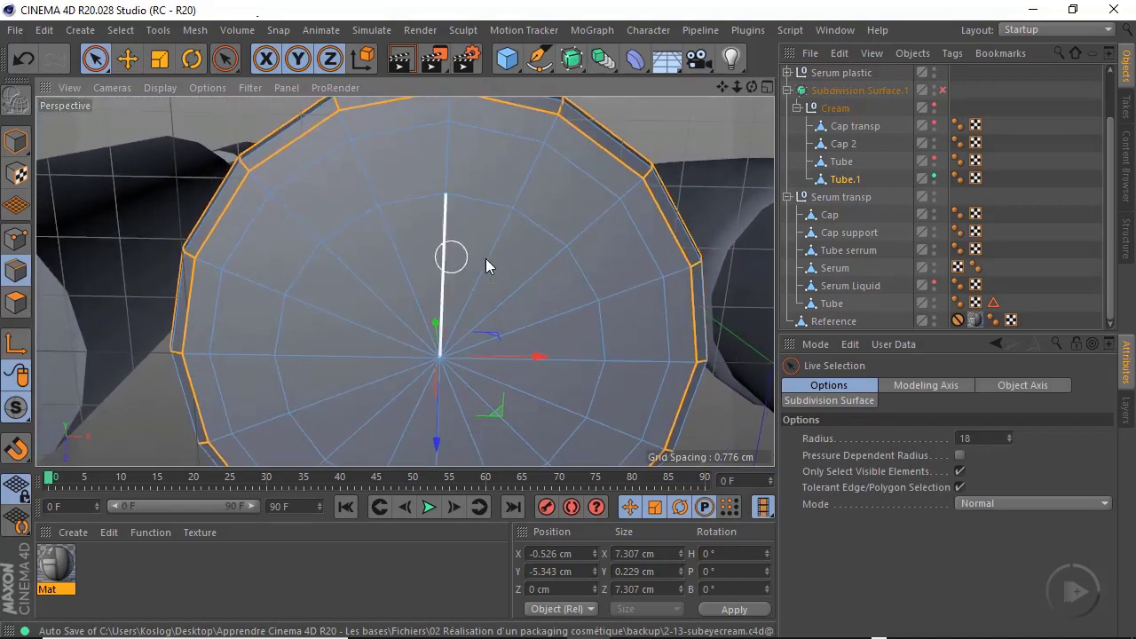
left_click(485, 266)
left_click(568, 312, "shift")
left_click(531, 407, "shift")
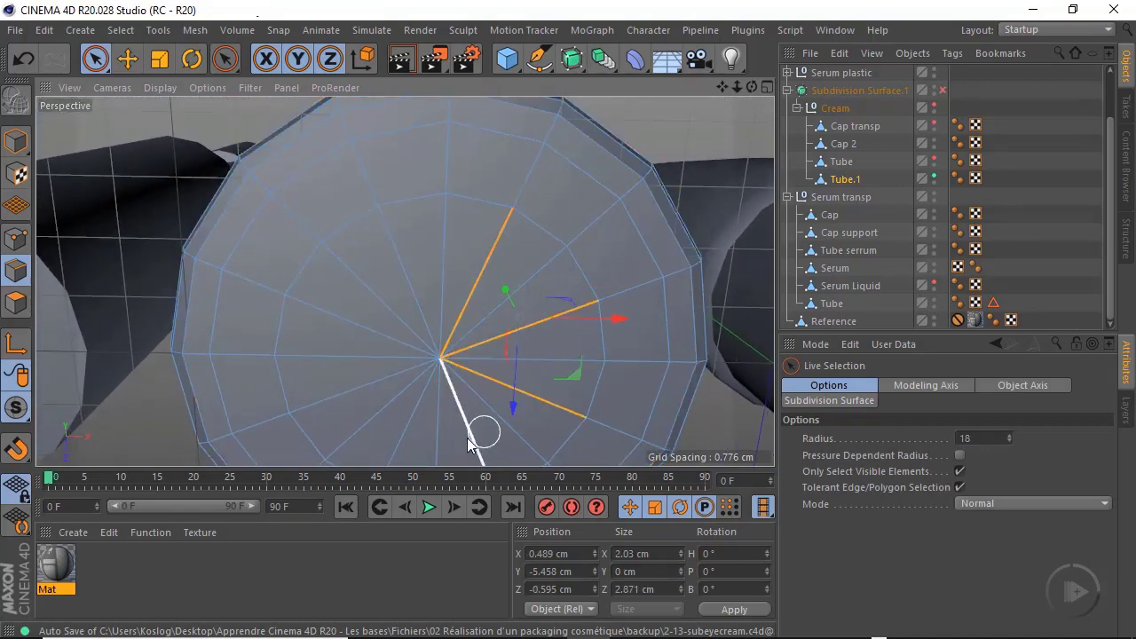
left_click(471, 433, "shift")
left_click(406, 435, "shift")
left_click(355, 406, "shift")
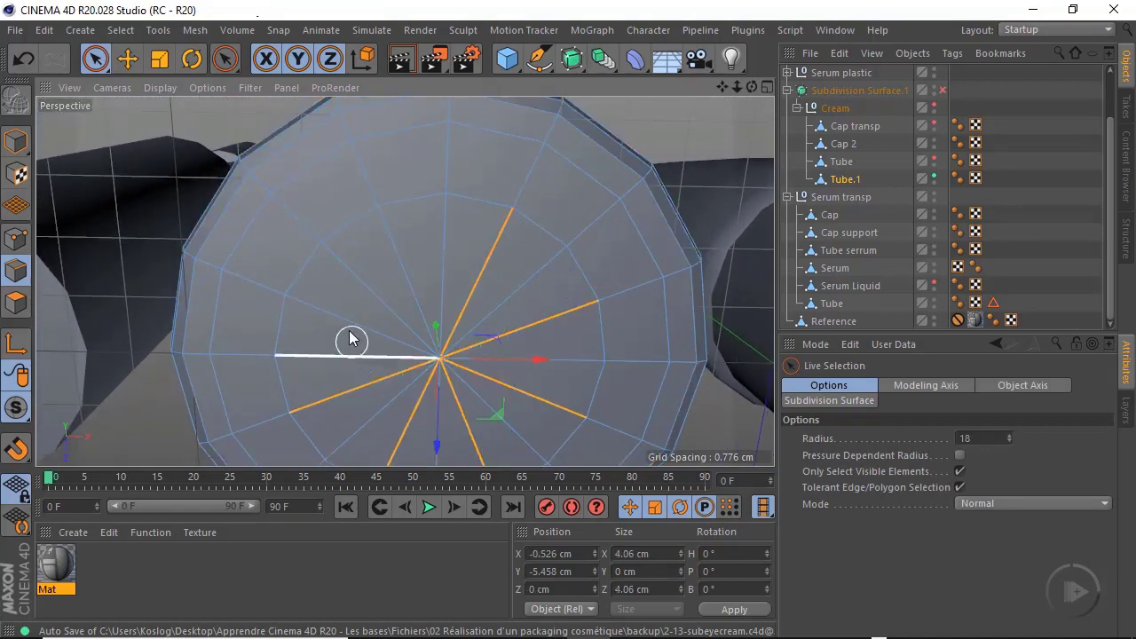
left_click(355, 324, "shift")
left_click(404, 277, "shift")
right_click(565, 260)
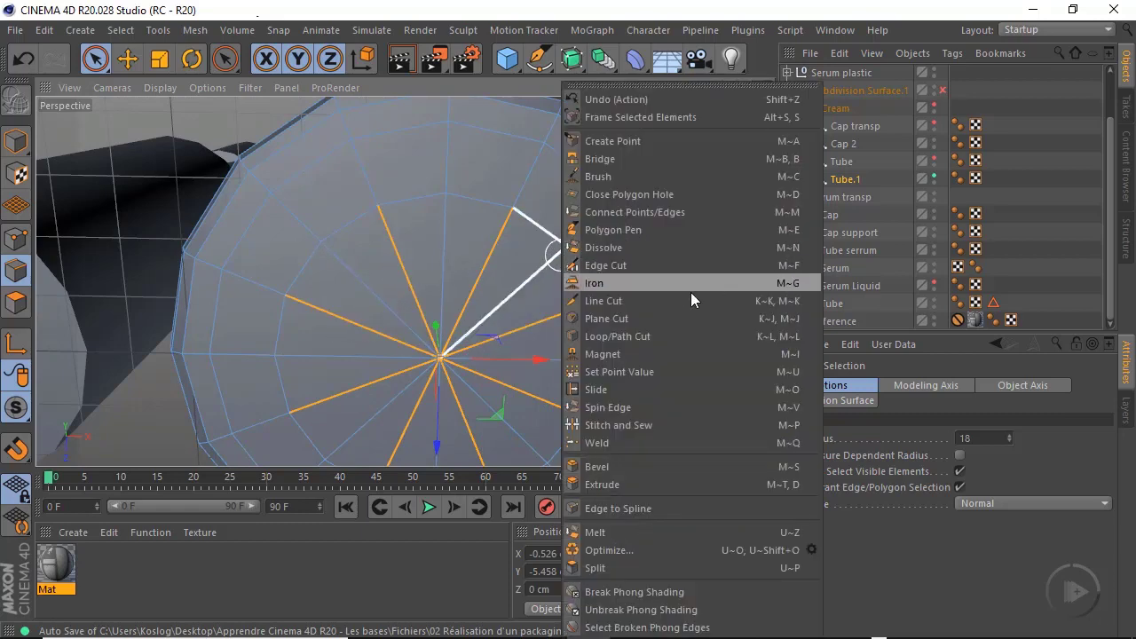
left_click(573, 244)
Cut a support loop along Tube.1's flat top rim at 45.198% and turn Subdivision Surface.1 back on
left_click_drag(609, 304, 447, 413, "alt")
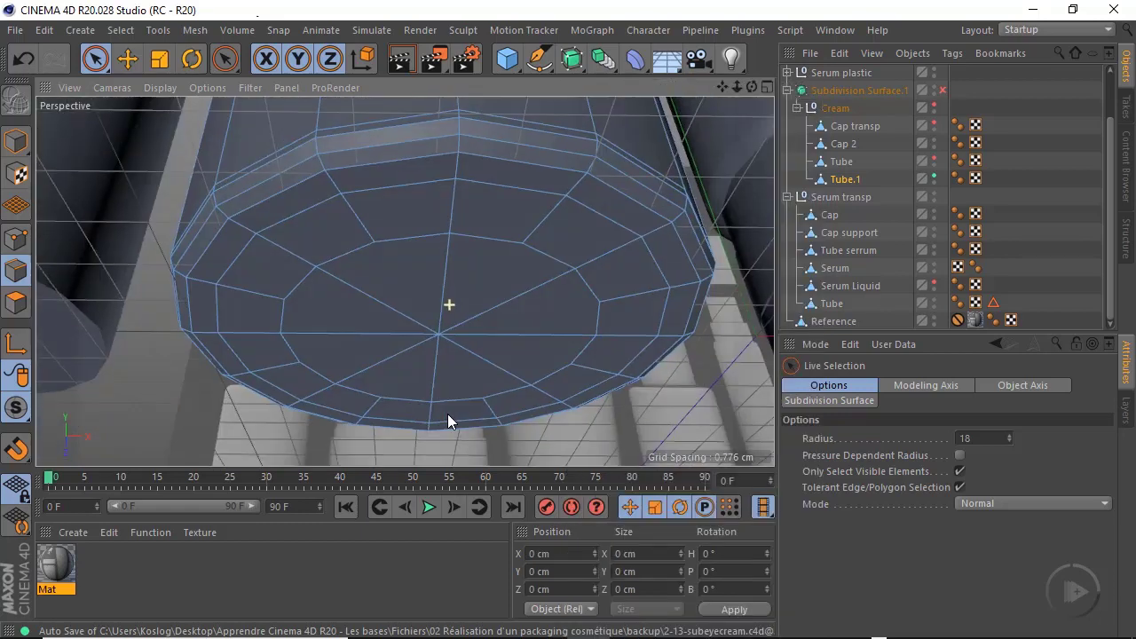
right_click_drag(510, 322, 375, 346, "alt")
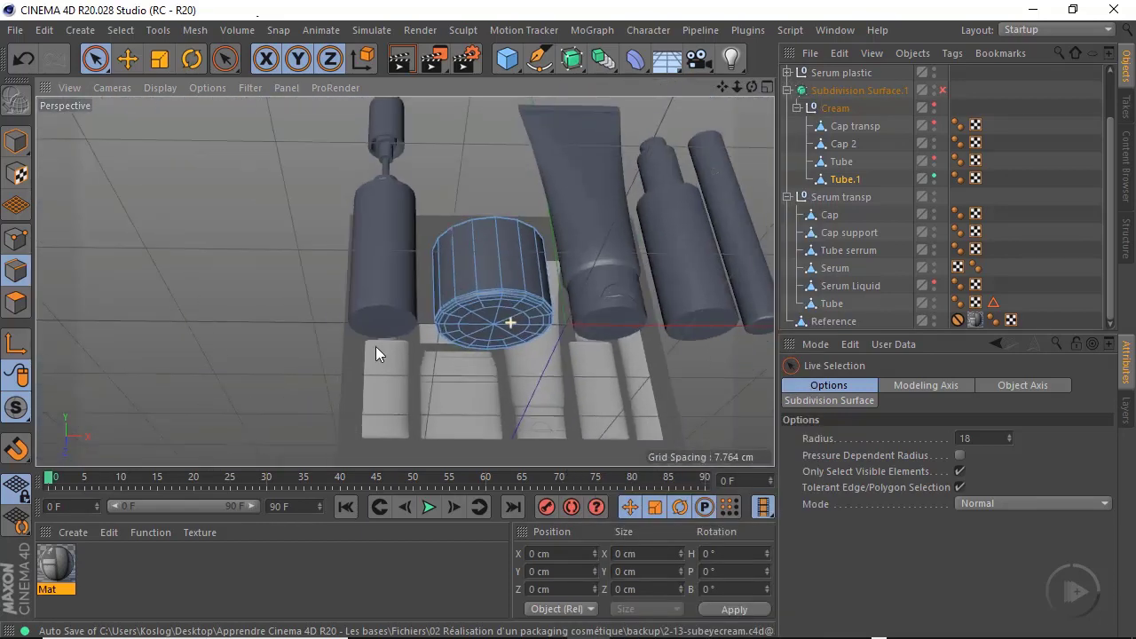
mouse_move(503, 247)
left_mouse_down("alt")
mouse_move(510, 370)
mouse_move(497, 246)
mouse_move(494, 266)
left_mouse_up("alt")
right_click_drag(503, 200, 655, 266, "alt")
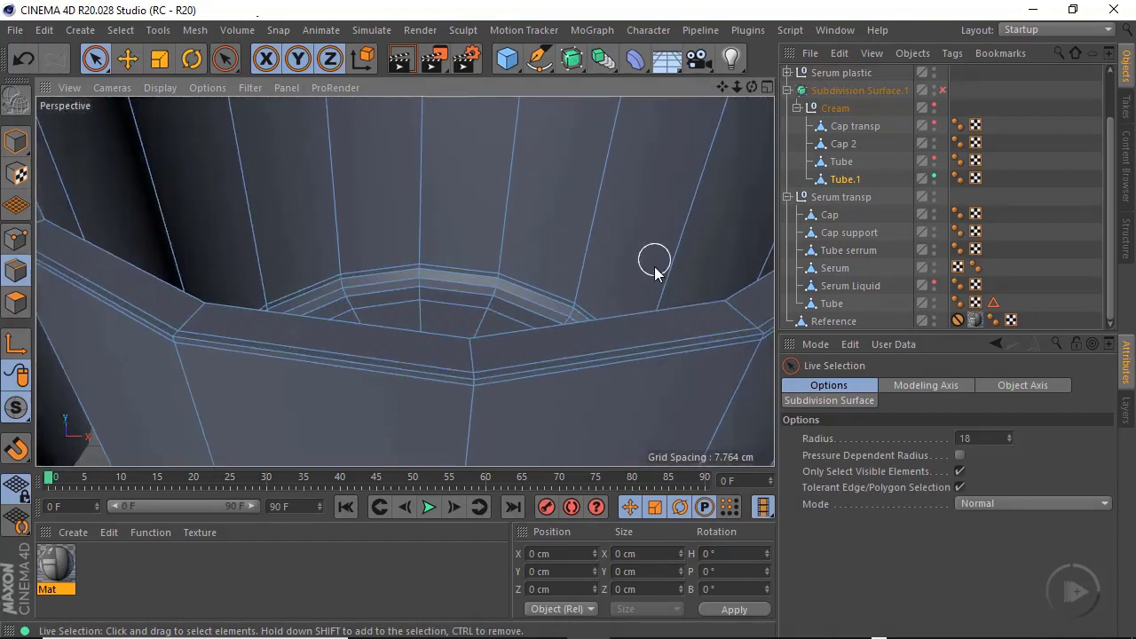
left_click_drag(480, 364, 565, 355, "alt")
right_click(565, 354)
left_click(632, 339)
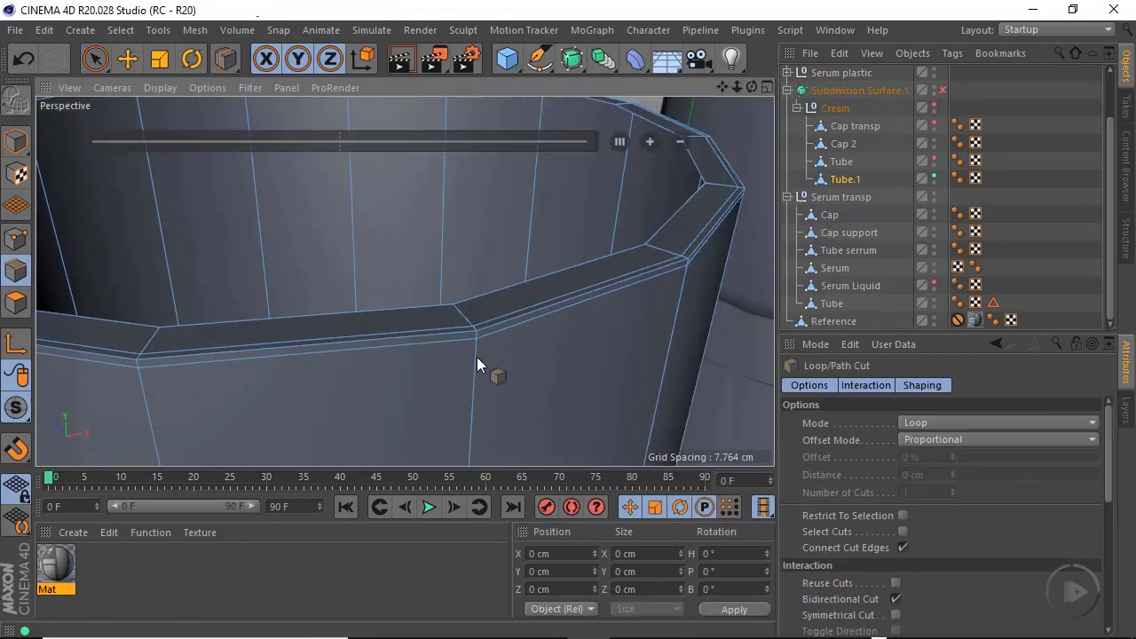
left_click_drag(501, 359, 416, 292, "alt")
left_click(460, 327)
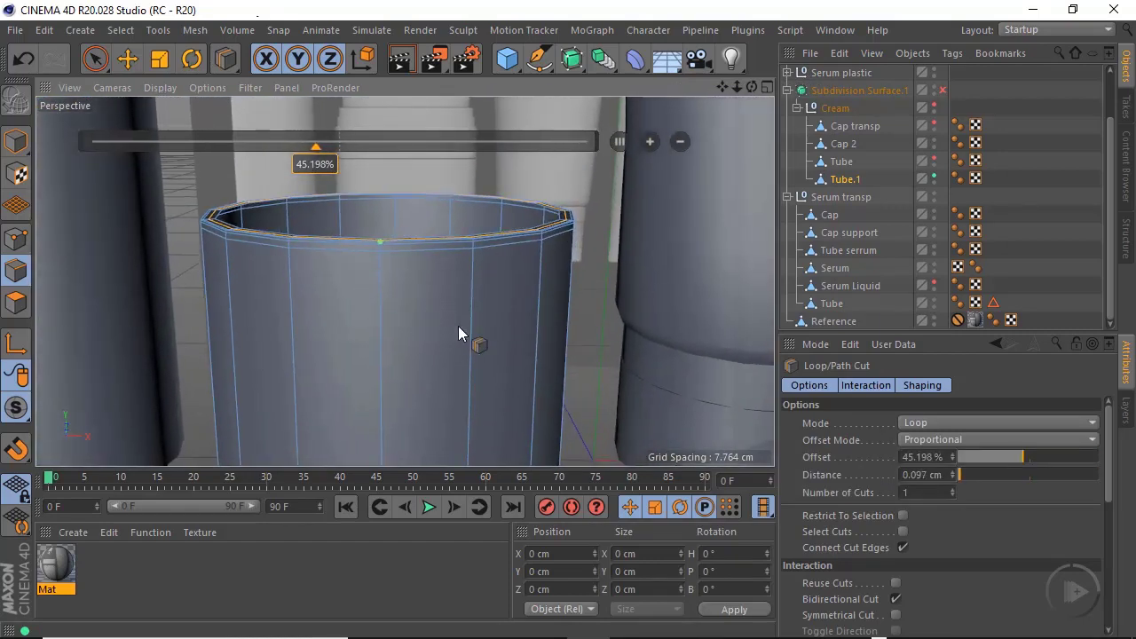
key("space")
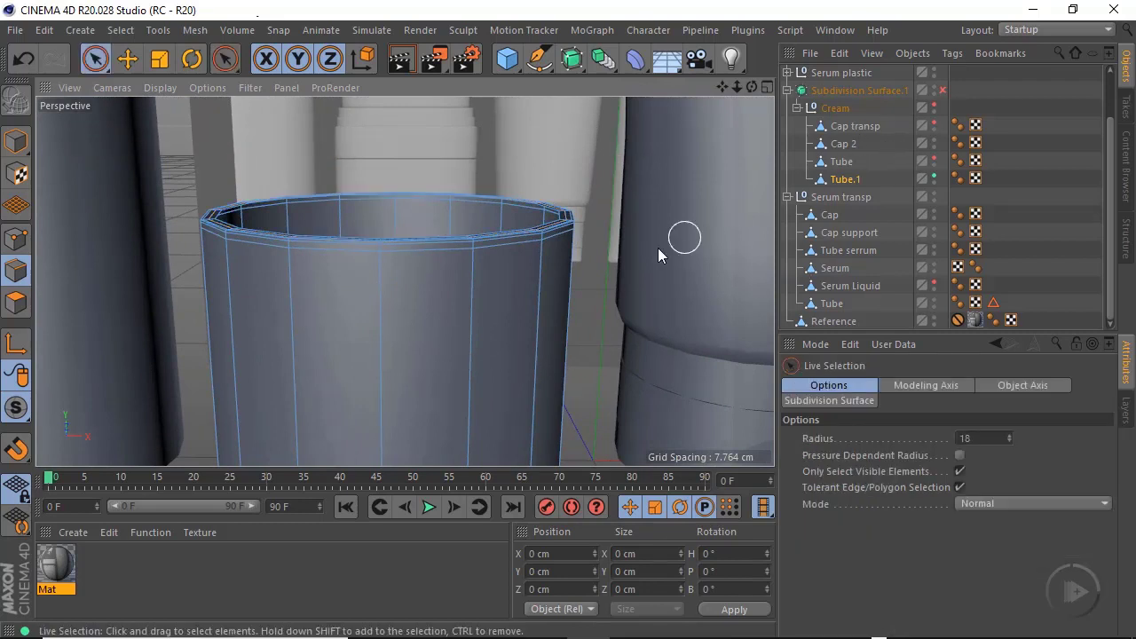
key("q")
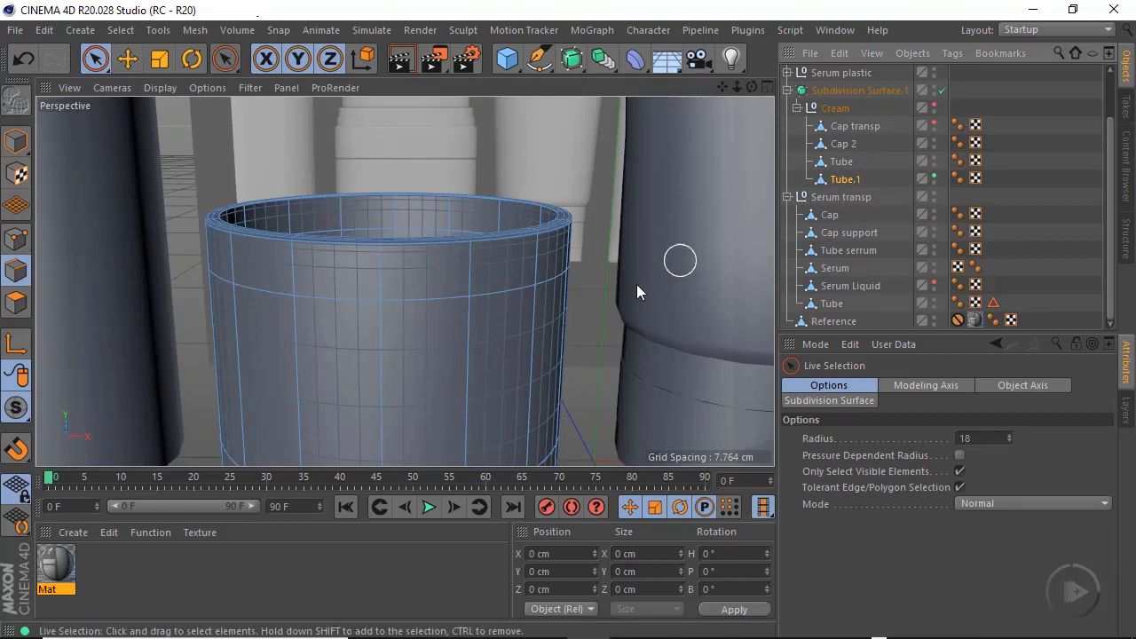
Make Tube visible in the editor, switch to Model mode and clear the object selection
right_click_drag(538, 277, 390, 293, "alt")
left_click(935, 159)
left_click(20, 145)
left_click_drag(447, 278, 554, 343, "alt")
left_click(541, 399)
Examine the seam between the Cream jar's lid and body and the shading of its rounded base
right_click_drag(459, 251, 552, 243, "alt")
left_click_drag(414, 293, 300, 260, "alt")
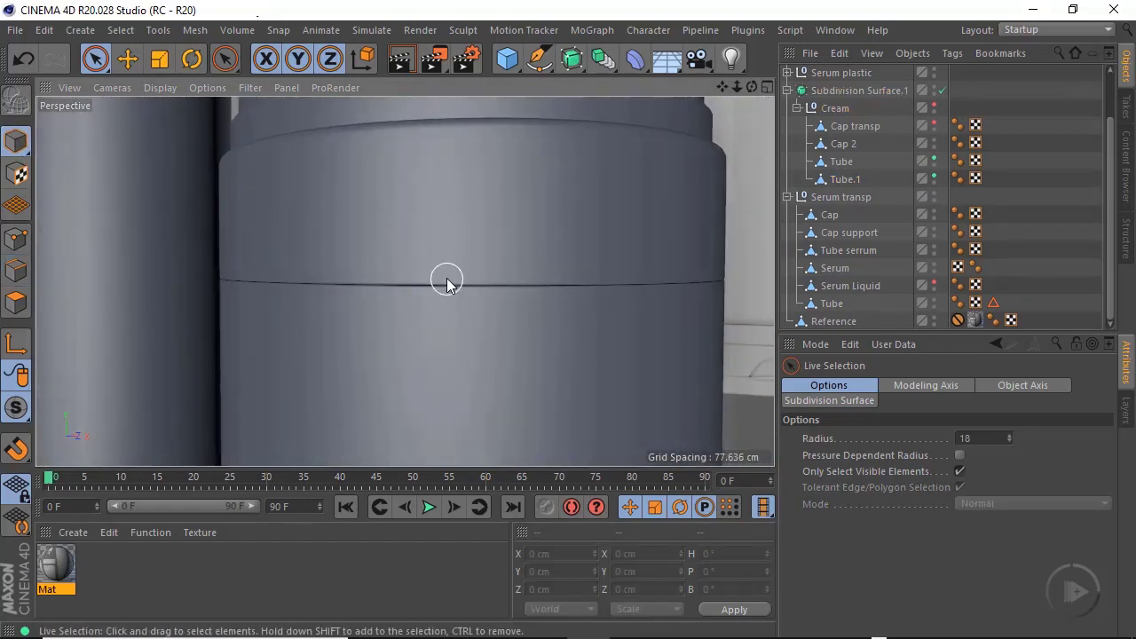
right_click_drag(452, 278, 469, 233, "alt")
left_click_drag(470, 233, 426, 363, "alt")
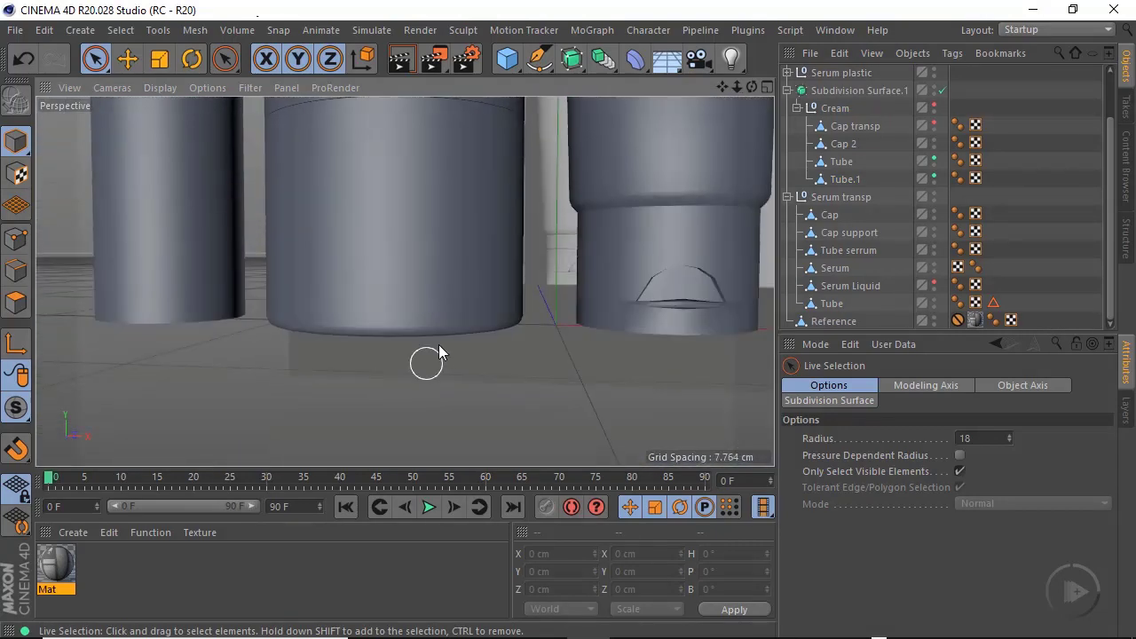
right_click_drag(426, 364, 528, 335, "alt")
left_click_drag(527, 335, 482, 325, "alt")
right_click_drag(482, 325, 555, 342, "alt")
left_click_drag(462, 335, 401, 323, "alt")
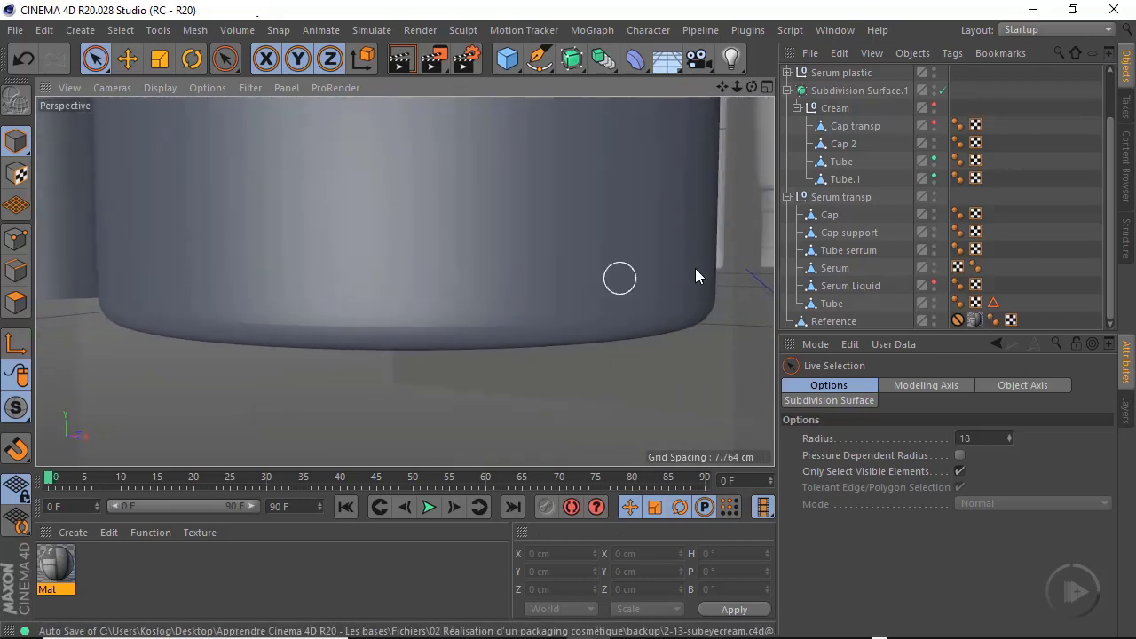
Disable Angle Limit in Tube.1's Phong tag
left_click(843, 179)
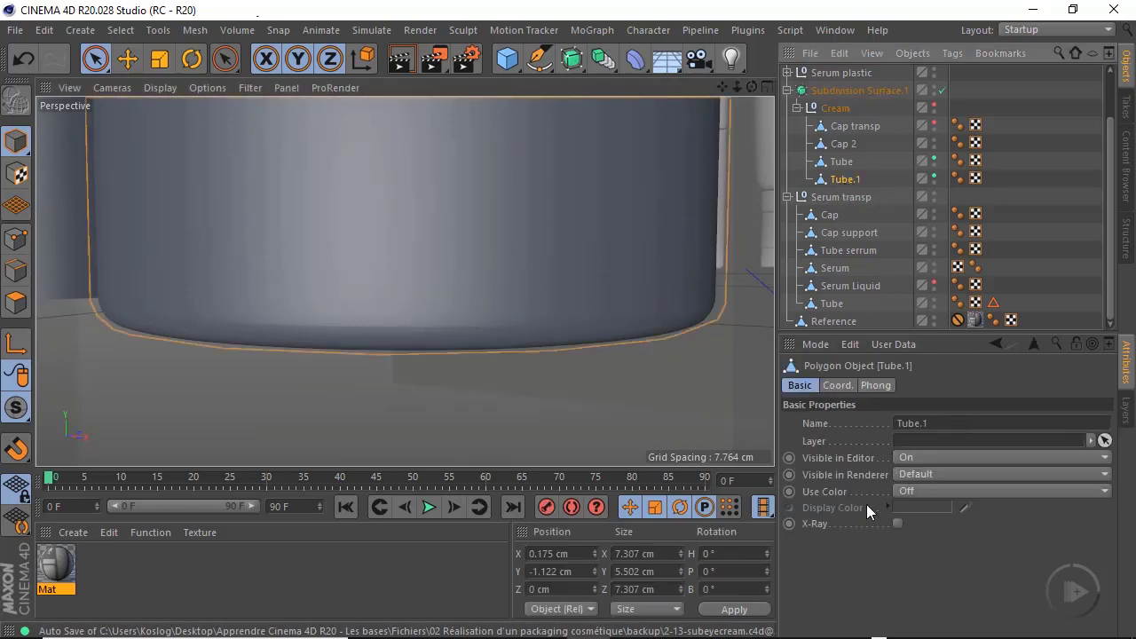
left_click(874, 386)
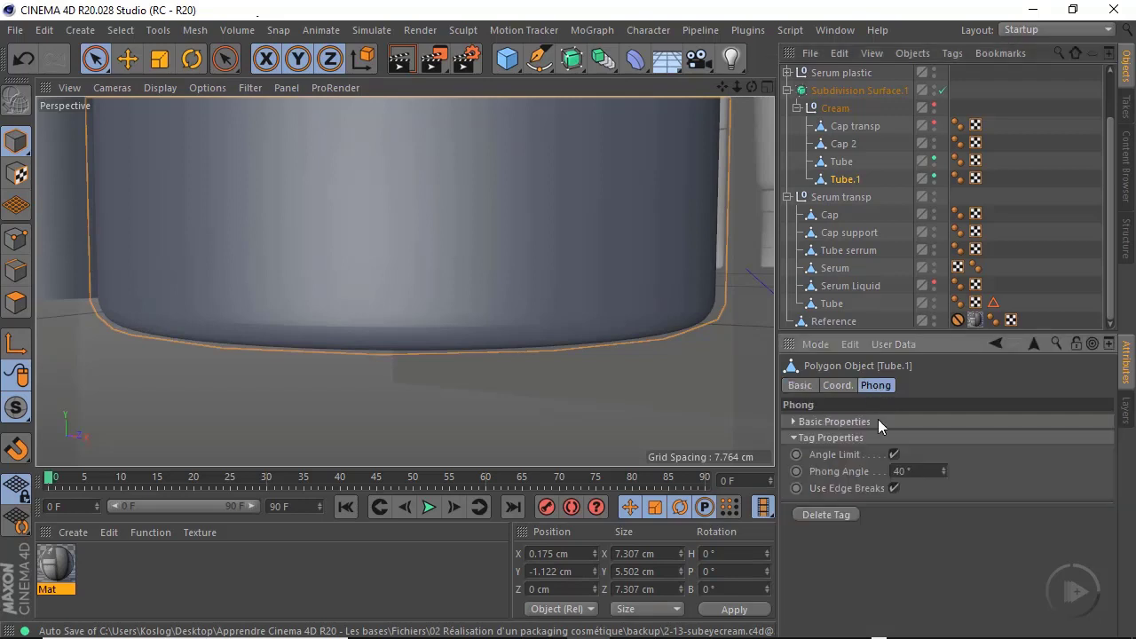
left_click(956, 178)
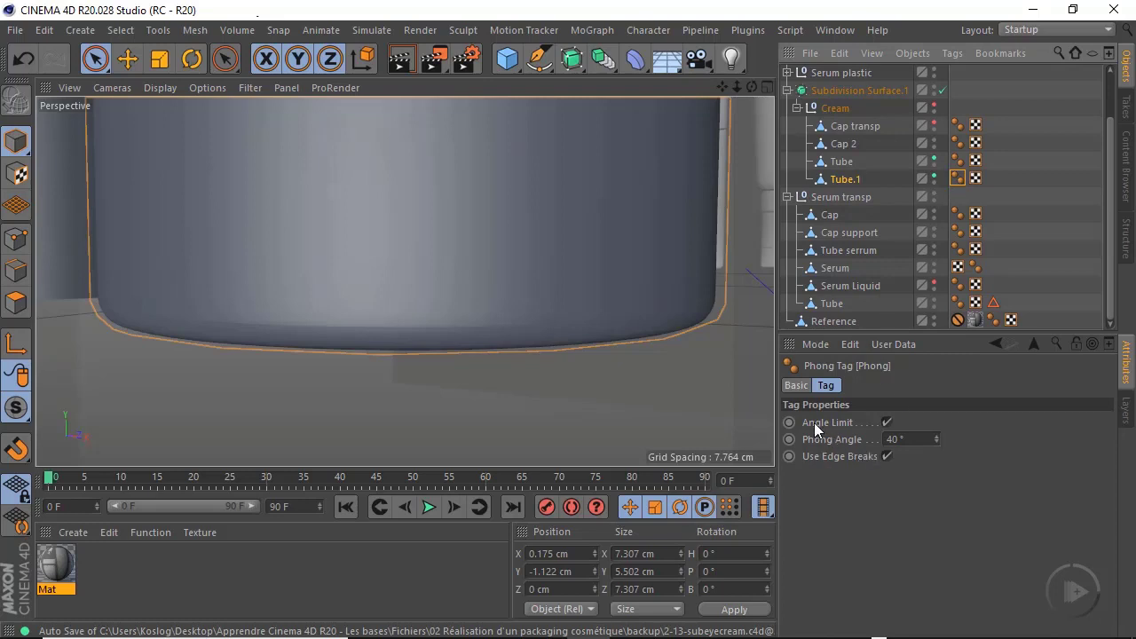
left_click(886, 423)
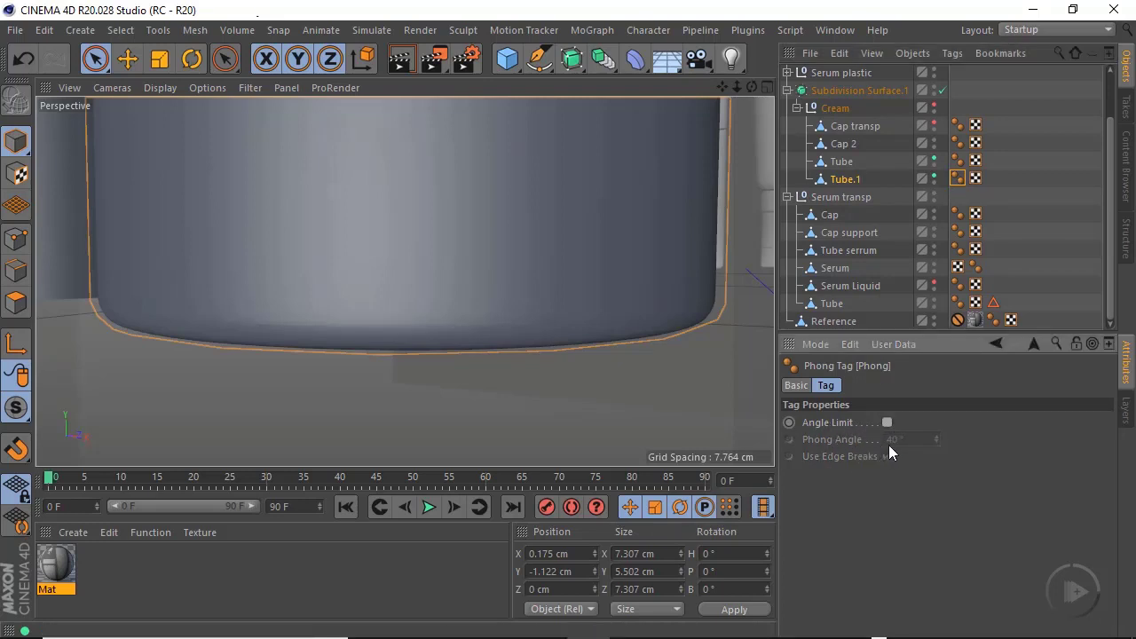
Examine the smoothed Phong shading along Tube.1's rounded base edge up close
scroll(345, 277, "up", 5)
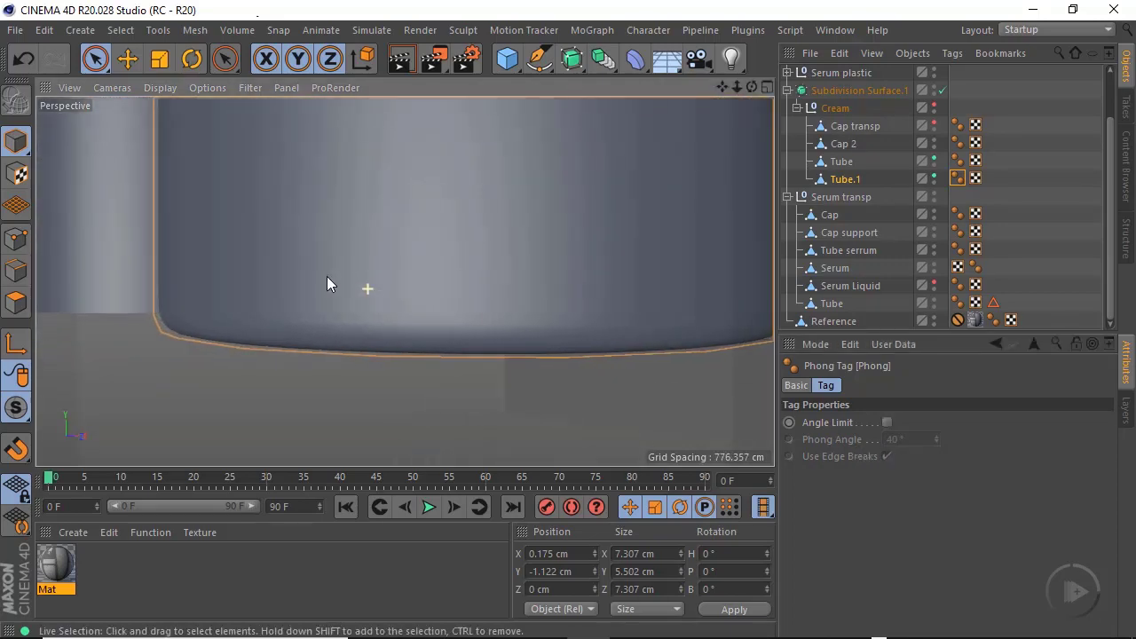
scroll(418, 315, "up", 8)
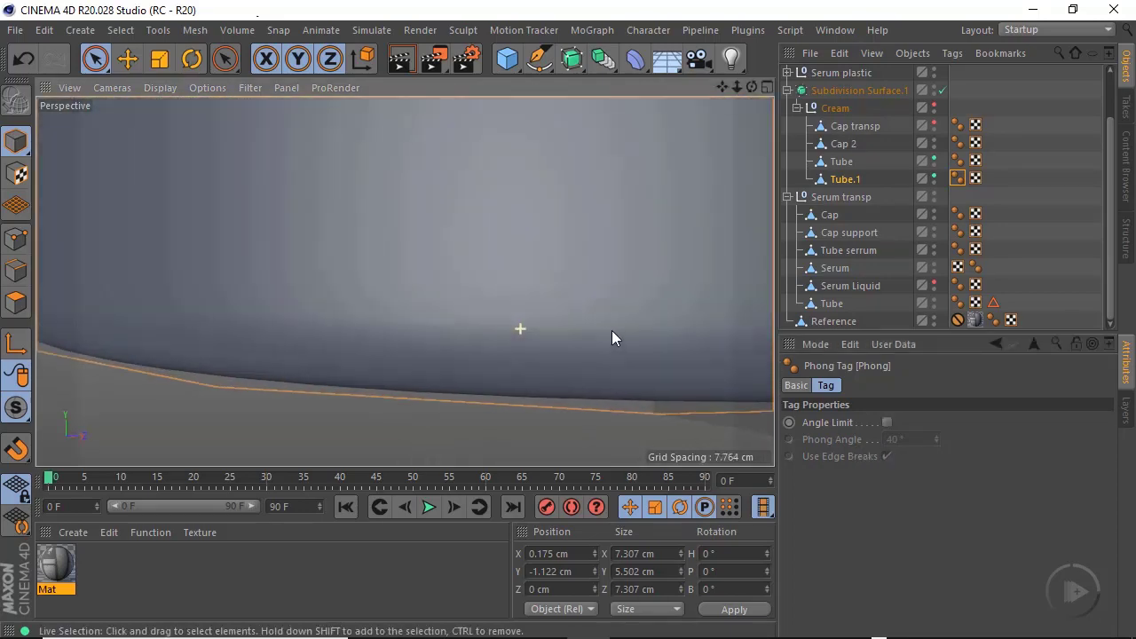
scroll(562, 352, "down", 5)
scroll(588, 306, "up", 5)
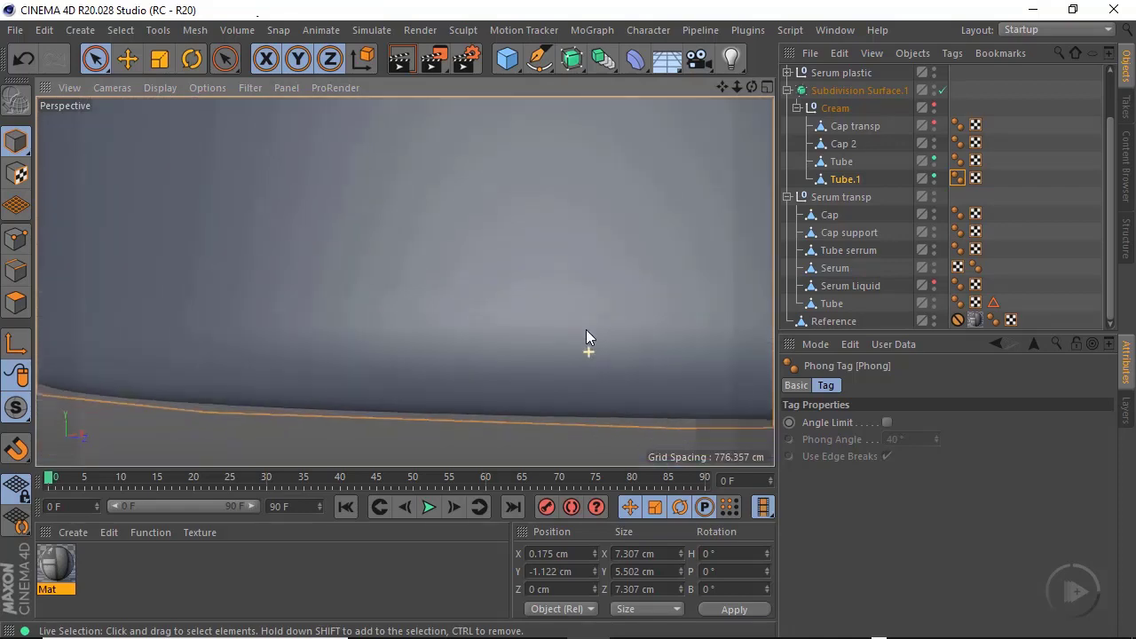
scroll(608, 345, "down", 5)
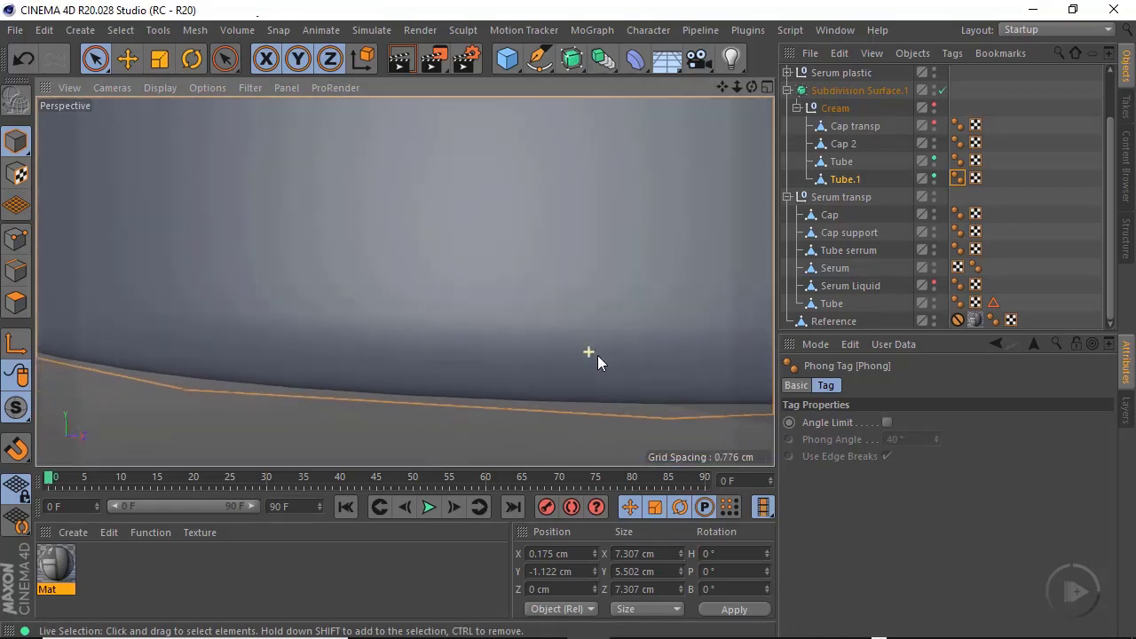
scroll(395, 360, "down", 3)
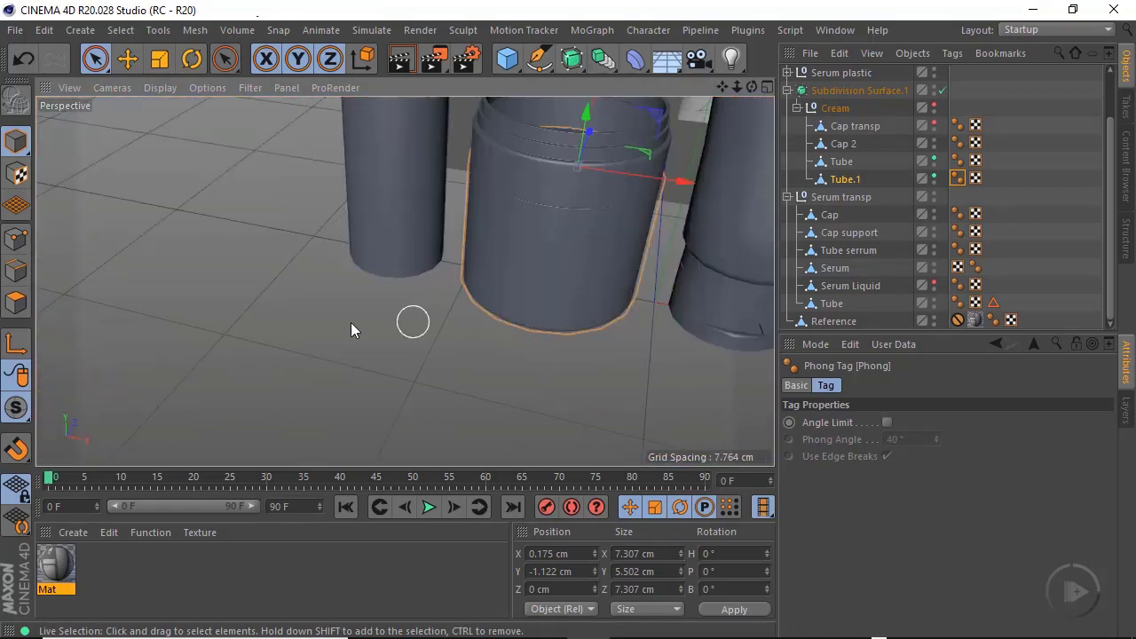
Turn off the Horizon display in the viewport filter and inspect Tube.1's base from below and from the side
left_click(250, 88)
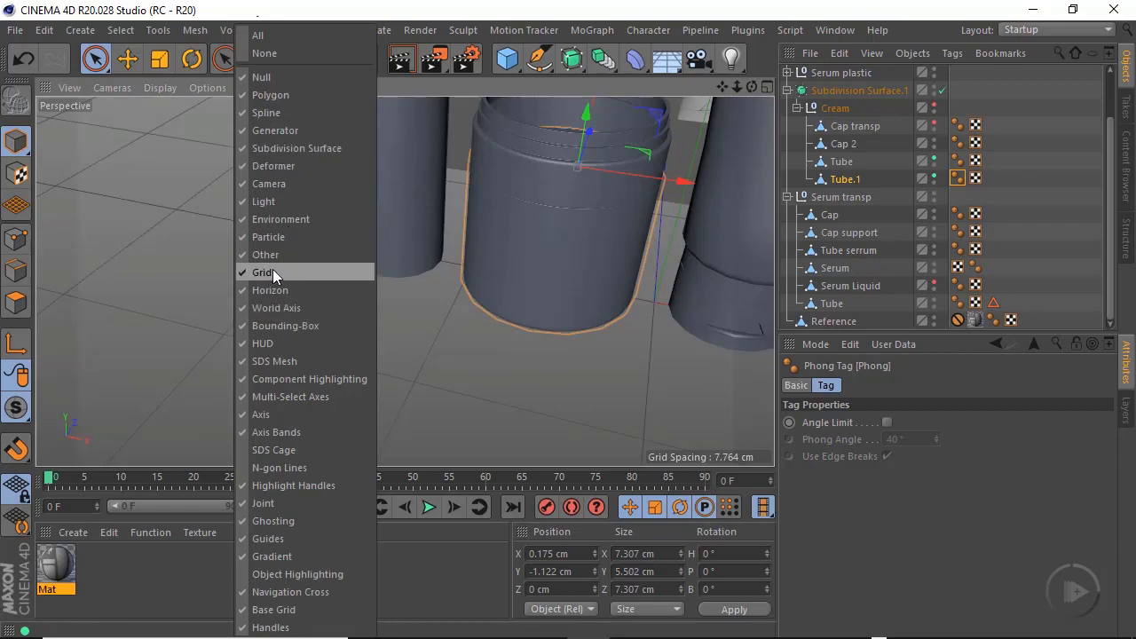
left_click(280, 291)
left_click_drag(604, 310, 543, 347, "alt")
scroll(610, 334, "up", 2)
scroll(619, 347, "up", 5)
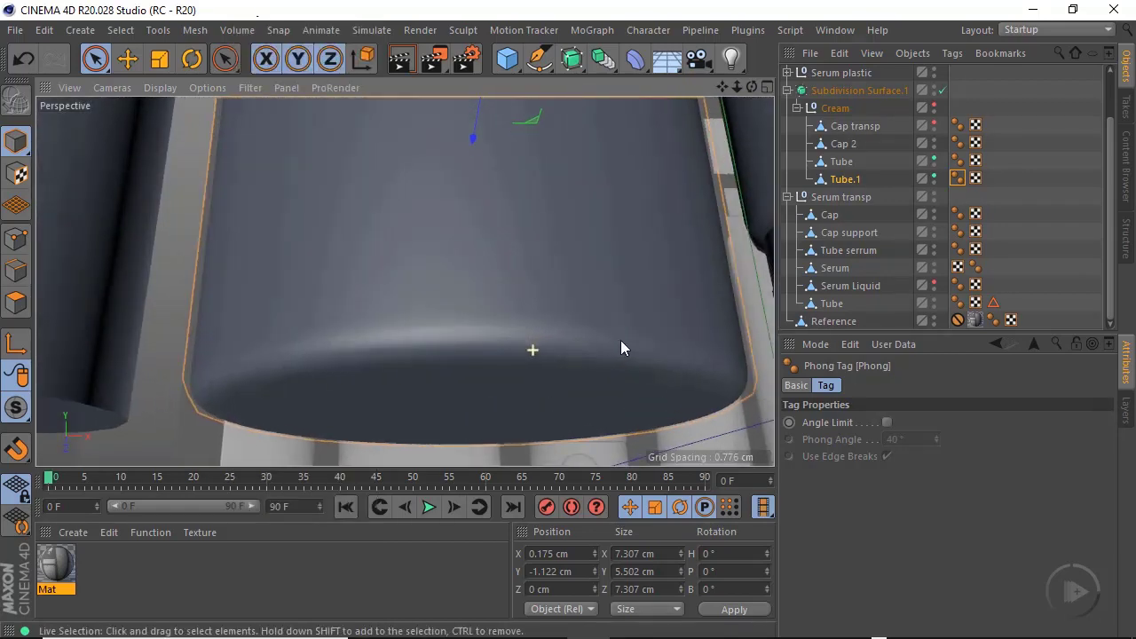
left_click_drag(577, 279, 548, 347, "alt")
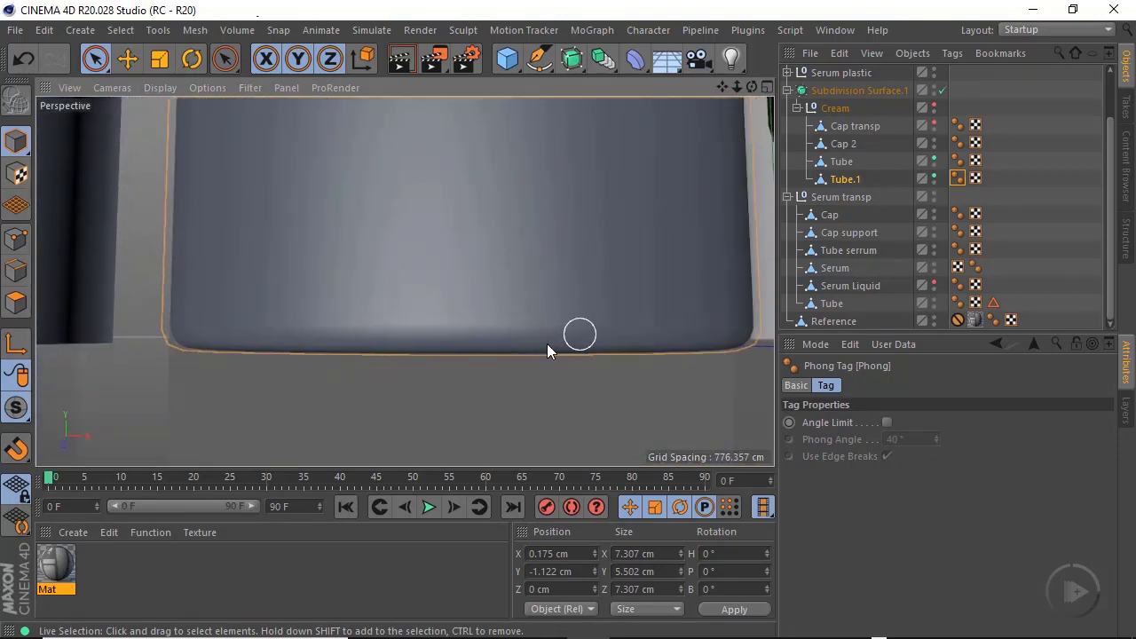
scroll(549, 311, "down", 5)
left_click_drag(552, 271, 408, 330, "alt")
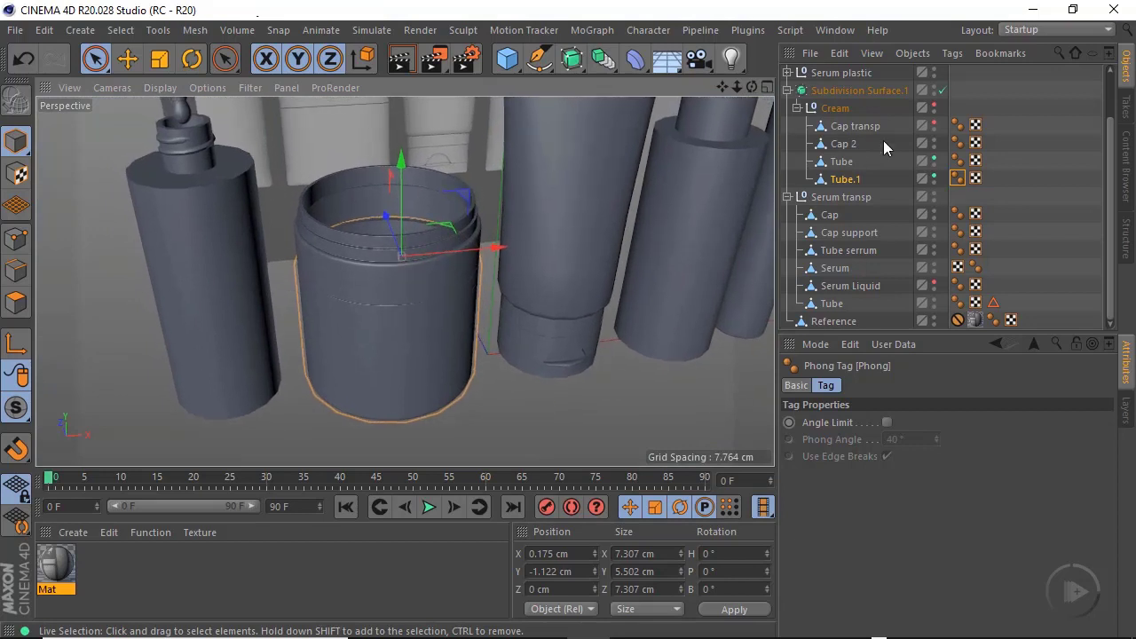
Make the Cream group visible in the editor, select Cap 2 in Edge mode and turn Subdivision Surface.1 off
left_click(935, 105)
left_click_drag(421, 234, 359, 172, "alt")
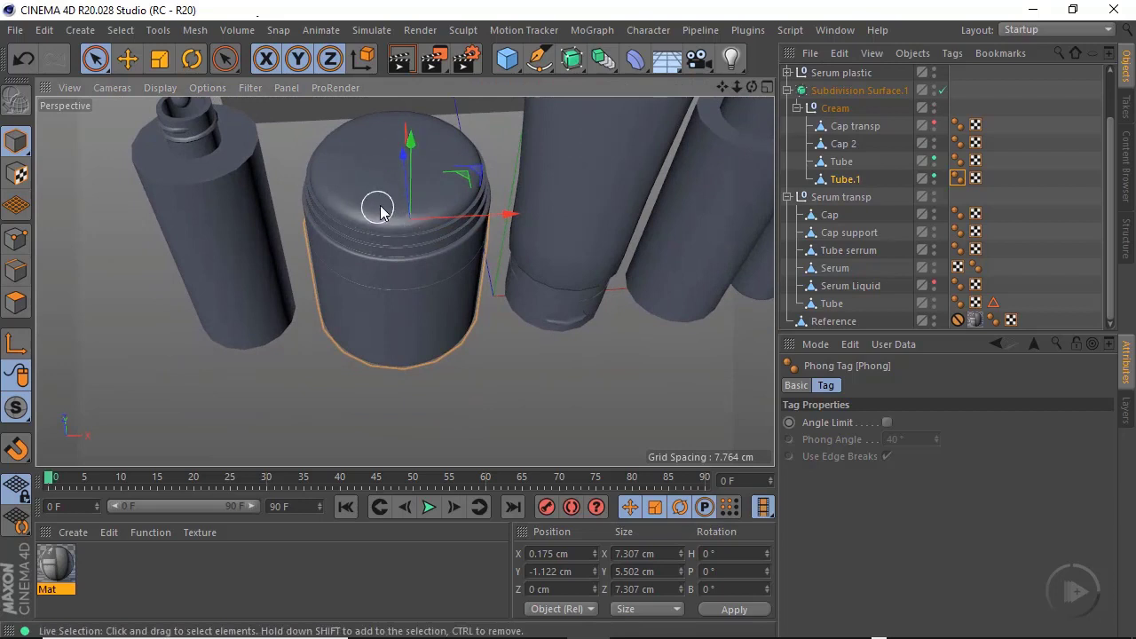
left_click(850, 182)
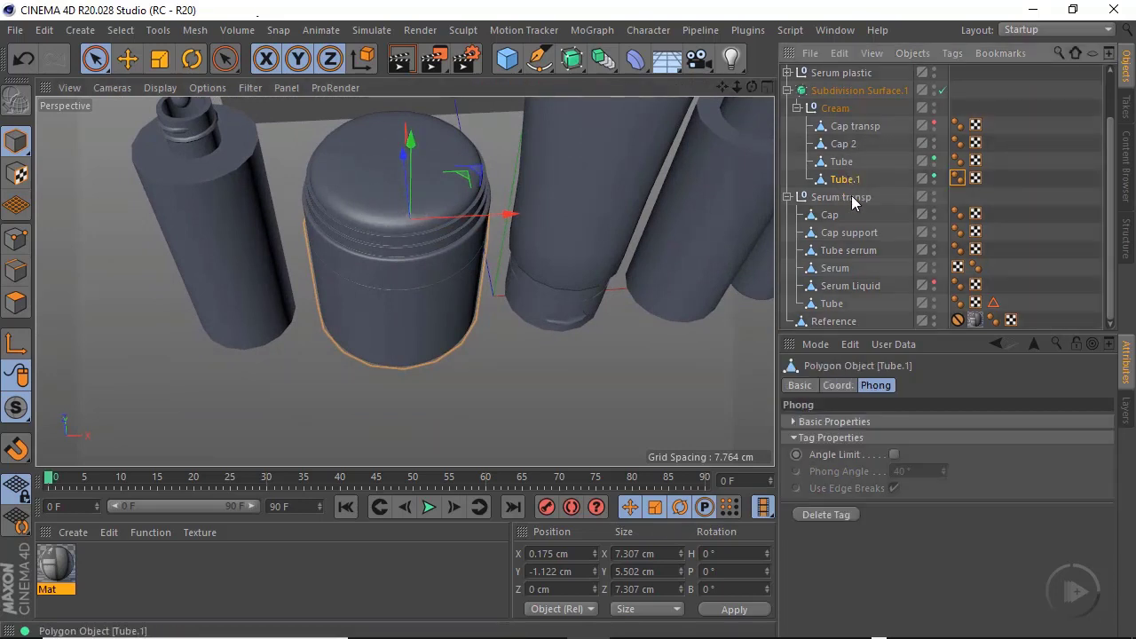
left_click(16, 270)
left_click_drag(429, 204, 435, 167, "alt")
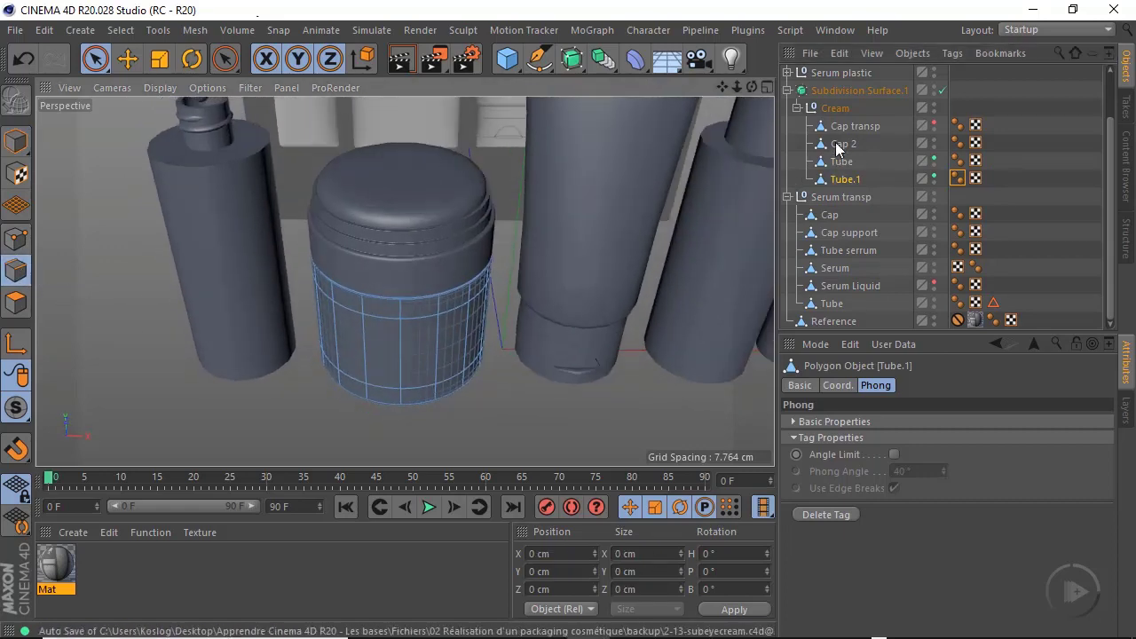
left_click(844, 146)
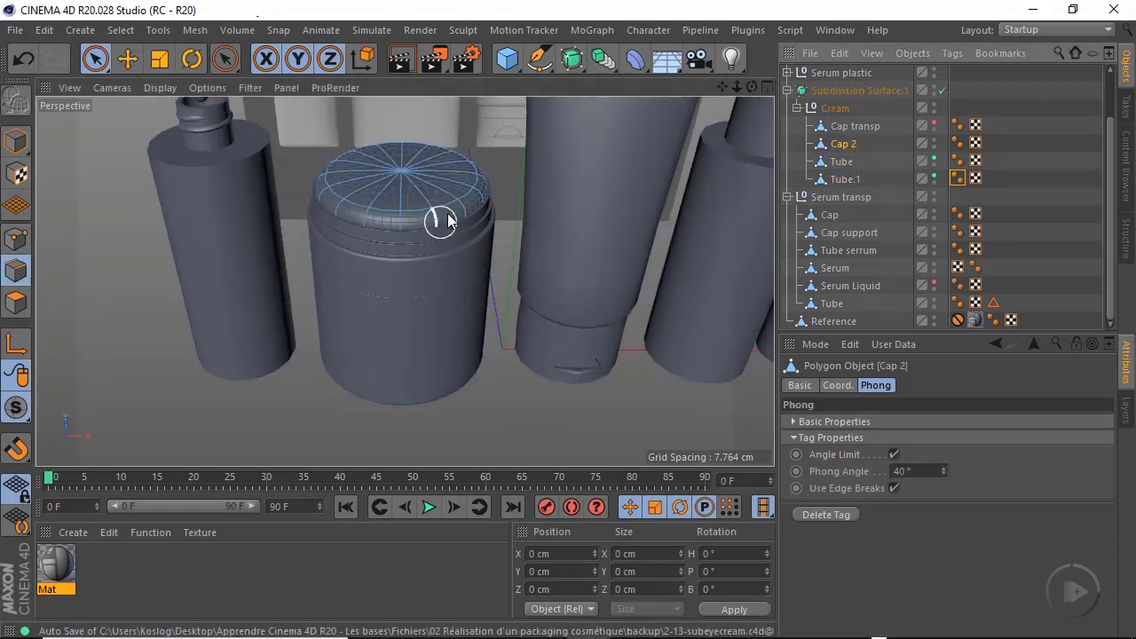
right_click_drag(454, 199, 523, 200, "alt")
key("q")
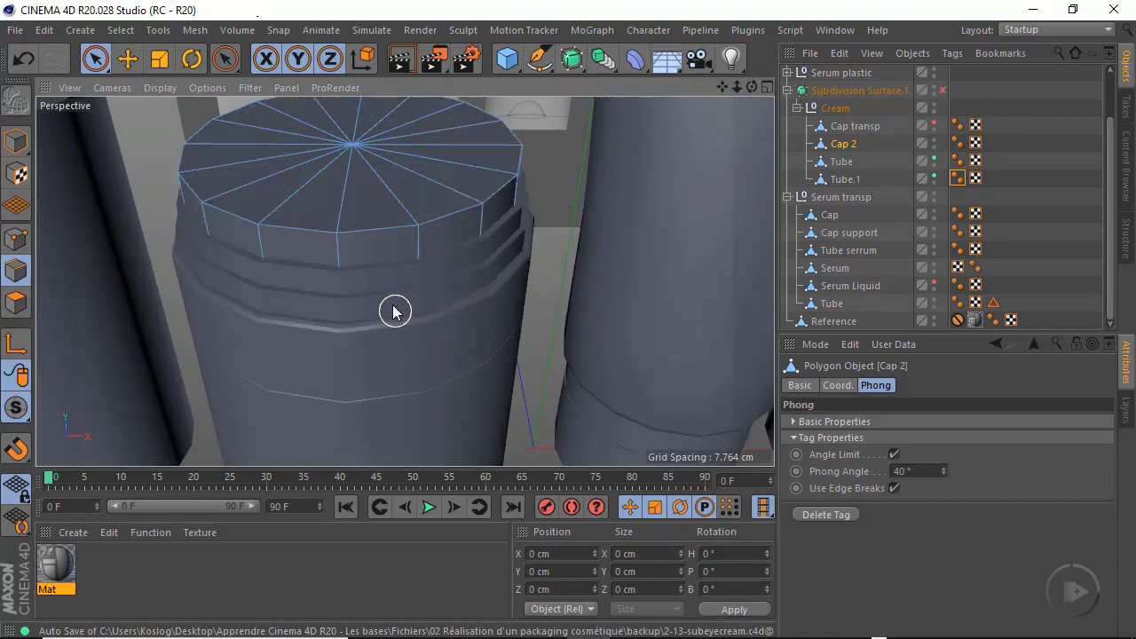
Bevel the outer edge loop of Cap 2's top face with a 0.14 cm offset in Solid mode
left_click_drag(388, 249, 388, 223, "alt")
right_click_drag(385, 190, 381, 271, "alt")
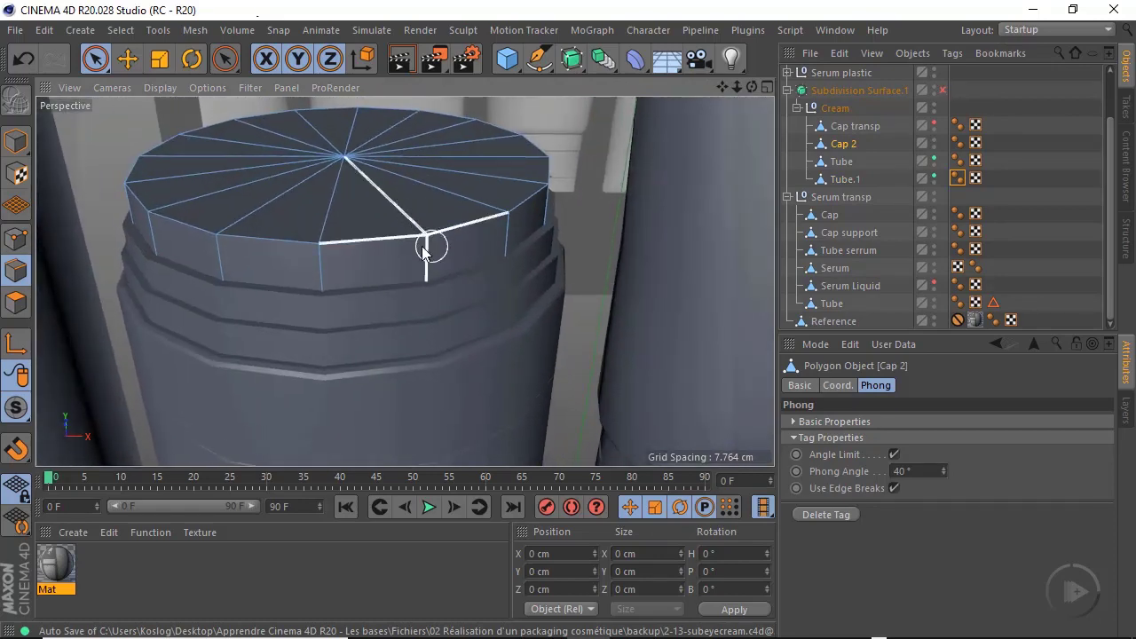
key("e")
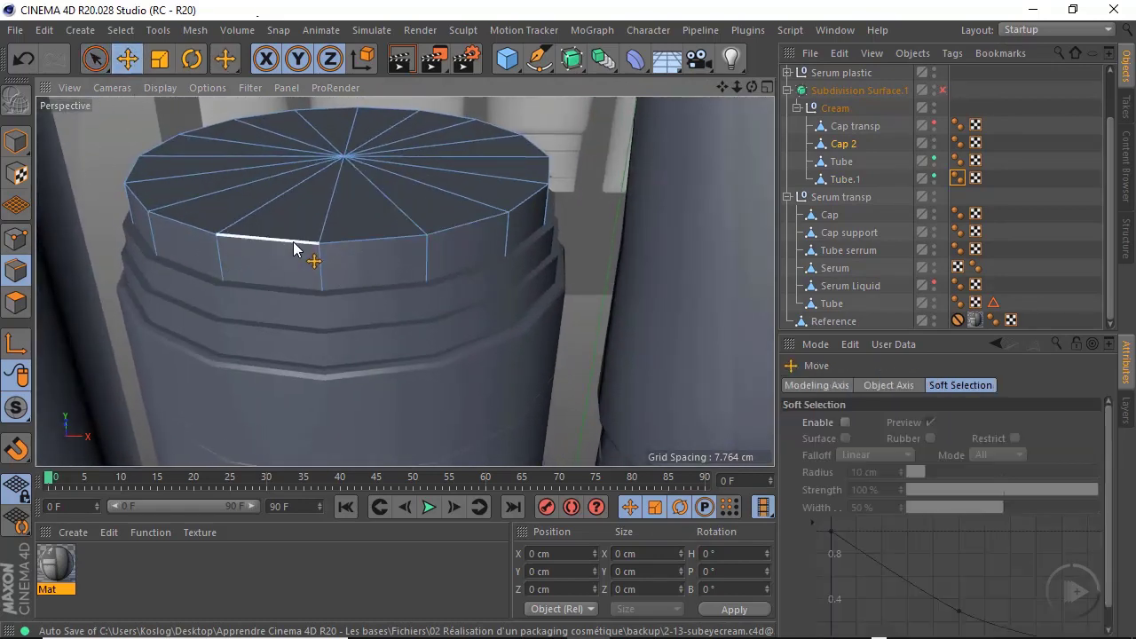
left_click(293, 242)
key("ctrl+z")
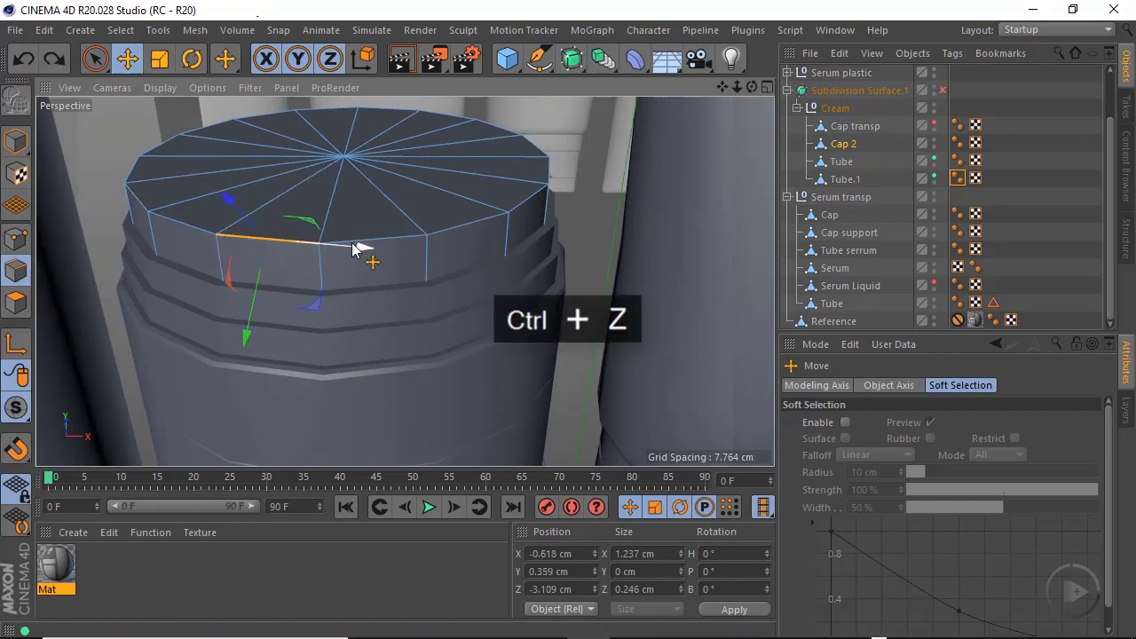
double_click(393, 237)
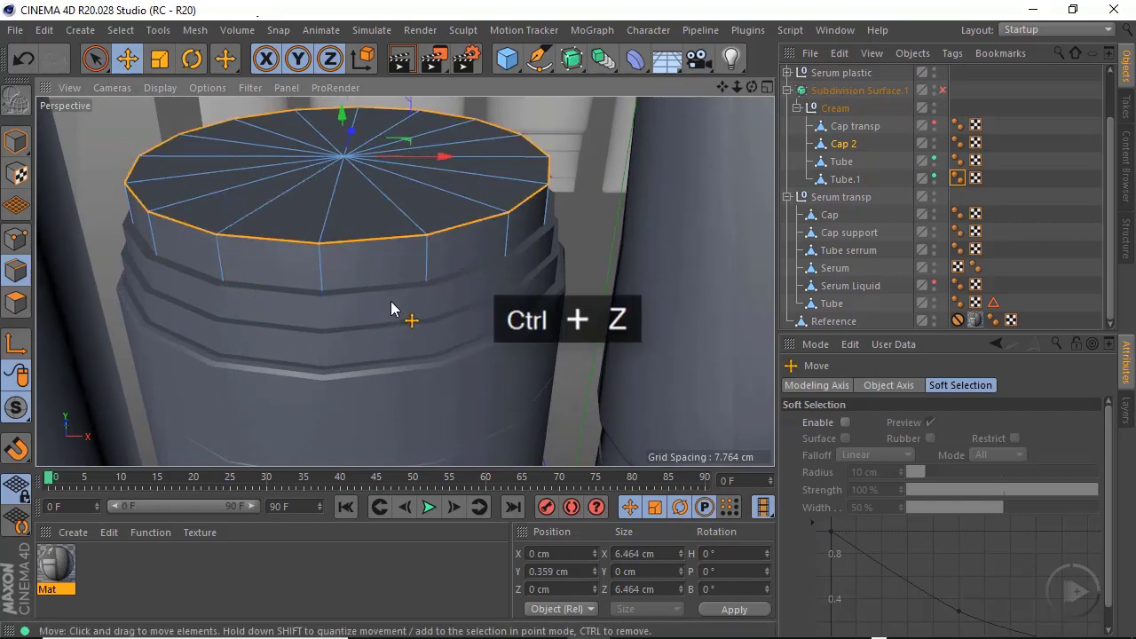
right_click(400, 286)
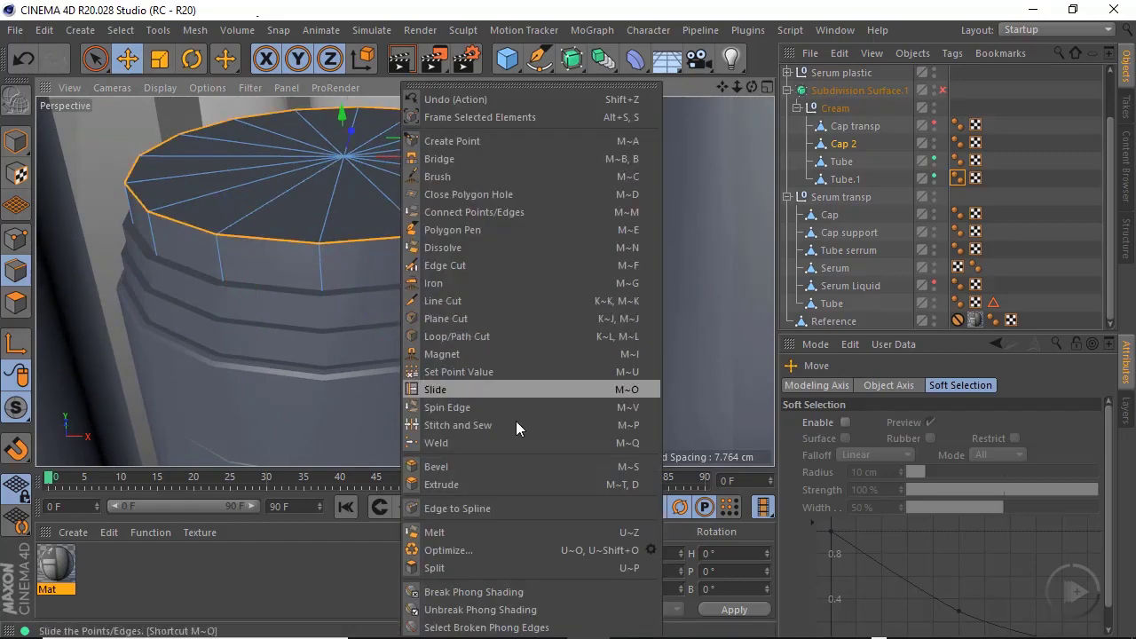
left_click(443, 465)
mouse_move(385, 259)
left_mouse_down()
mouse_move(418, 261)
mouse_move(398, 263)
left_mouse_up()
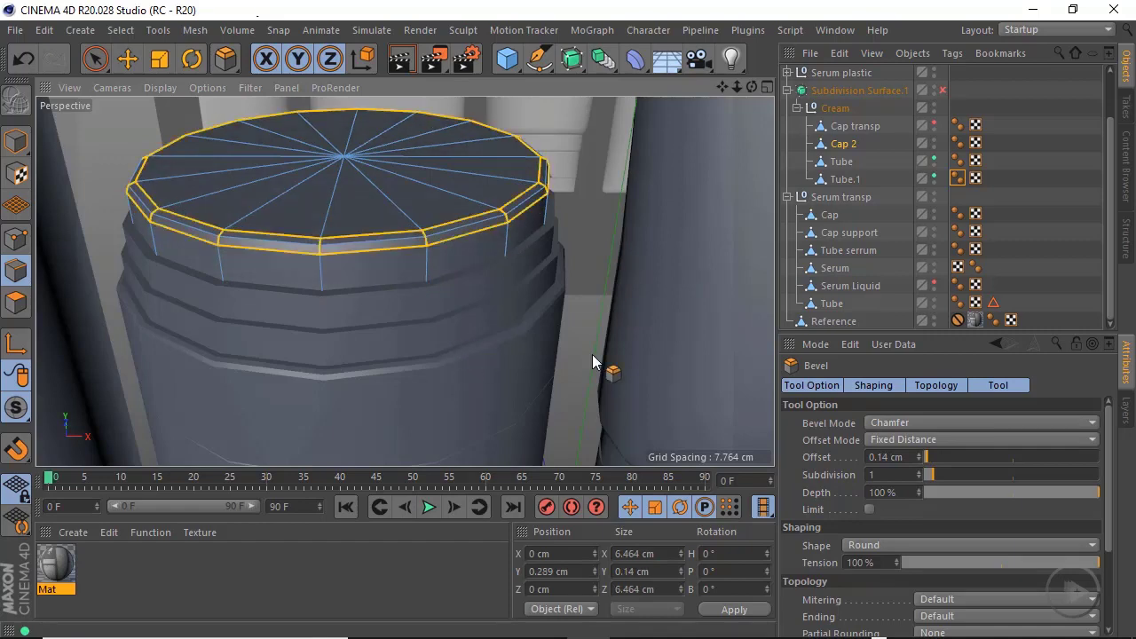
left_click(892, 425)
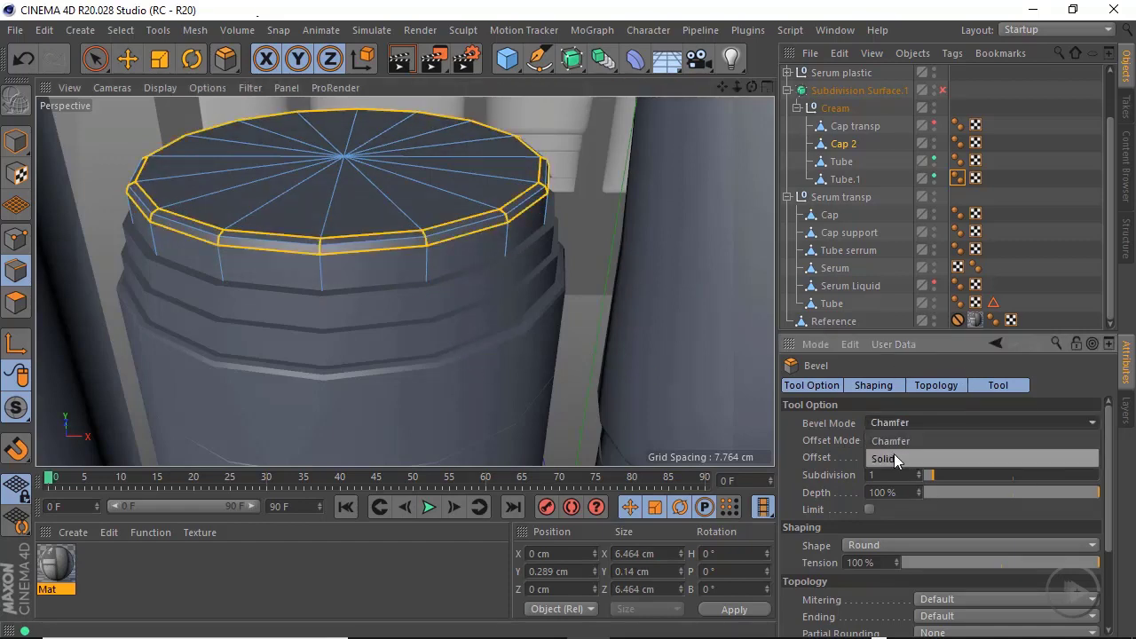
left_click(885, 459)
Cut support loops beside Cap 2's beveled rim, at about 70.46% on the side wall and 9.988% on the top face
left_click_drag(429, 256, 559, 305, "alt")
right_click(648, 294)
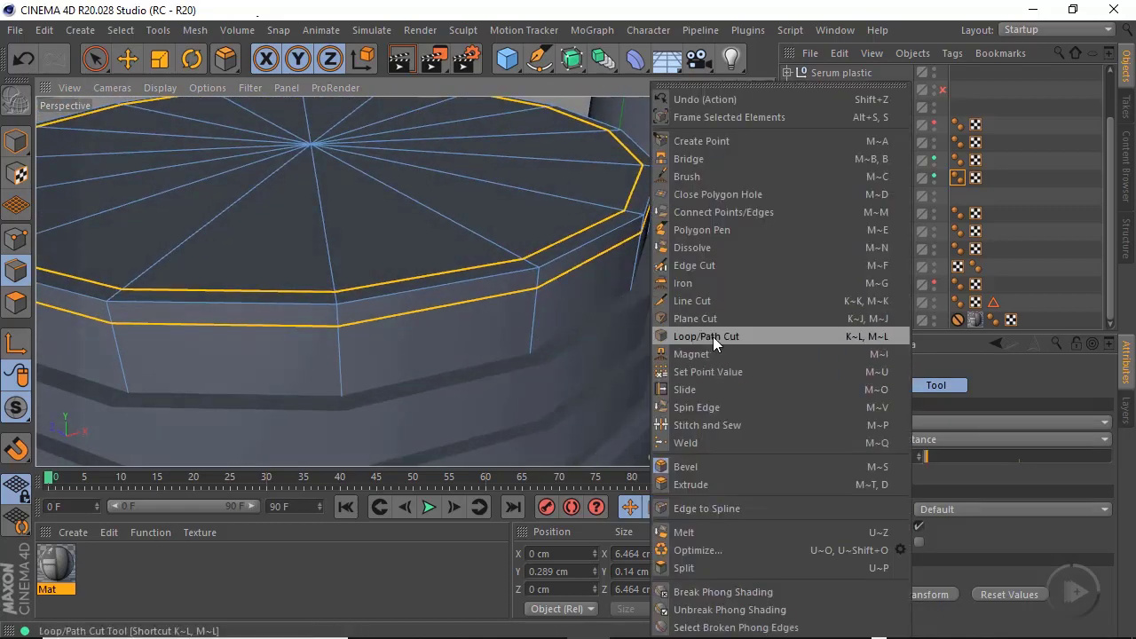
left_click(714, 335)
left_click(540, 310)
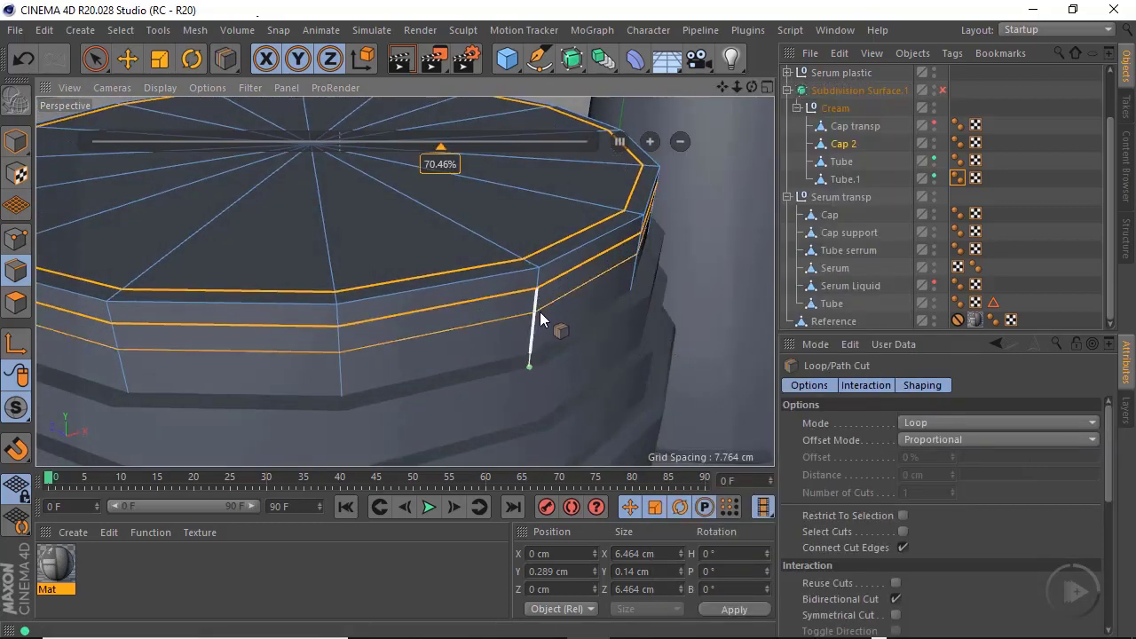
left_click(496, 243)
Cut an inner loop around the centre of Cap 2's top face at about 43.8%
right_click_drag(638, 310, 561, 324, "alt")
middle_click_drag(524, 305, 508, 334, "alt")
left_click_drag(509, 338, 446, 350, "alt")
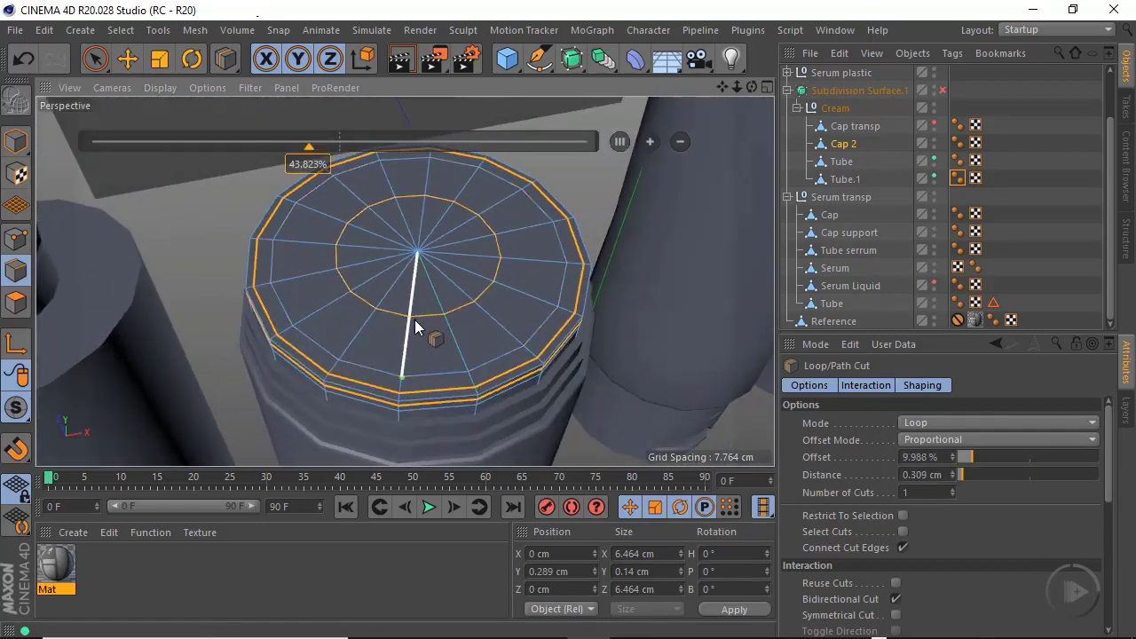
left_click(414, 320)
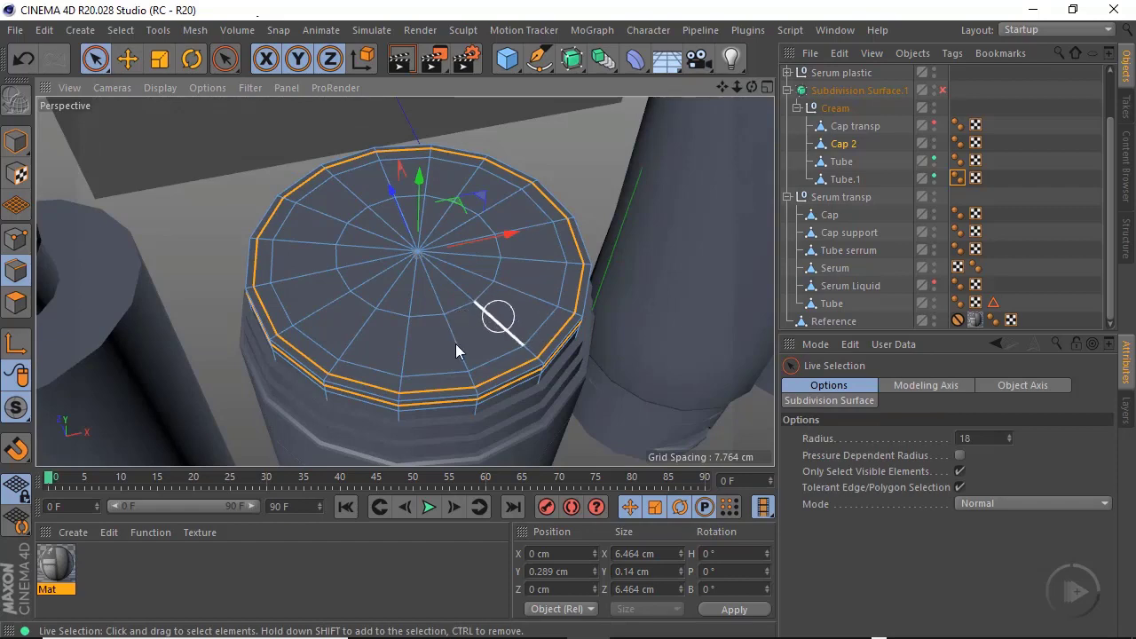
Dissolve every second spoke edge inside the inner loop of Cap 2's top face
scroll(455, 344, "up", 10)
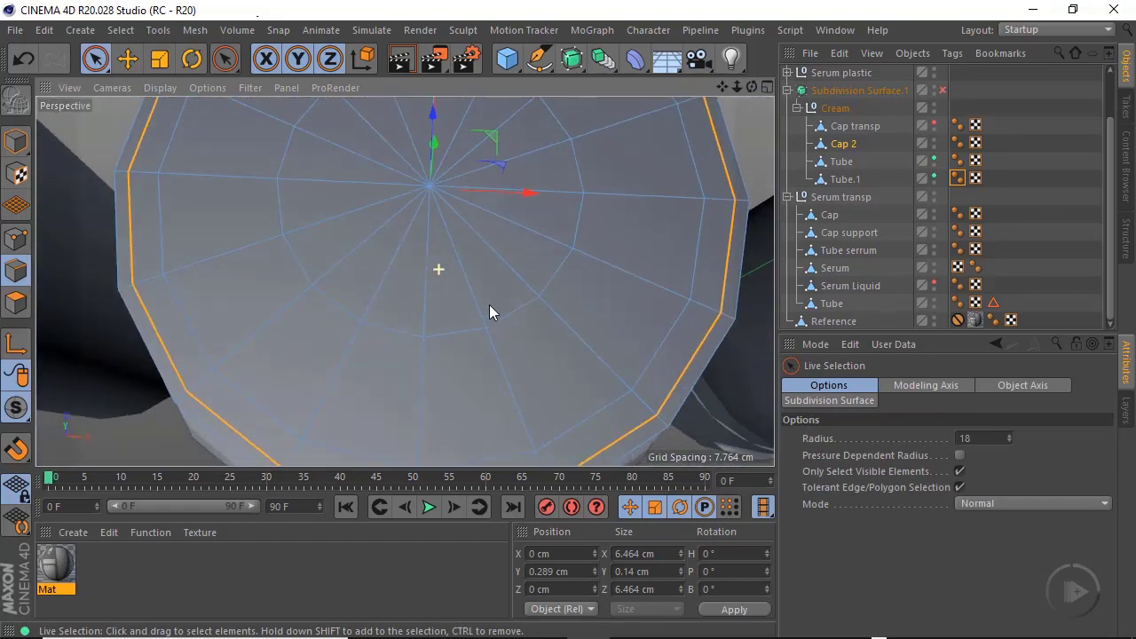
middle_click_drag(490, 305, 539, 304, "alt")
left_click_drag(528, 307, 515, 271, "alt")
left_click(385, 266)
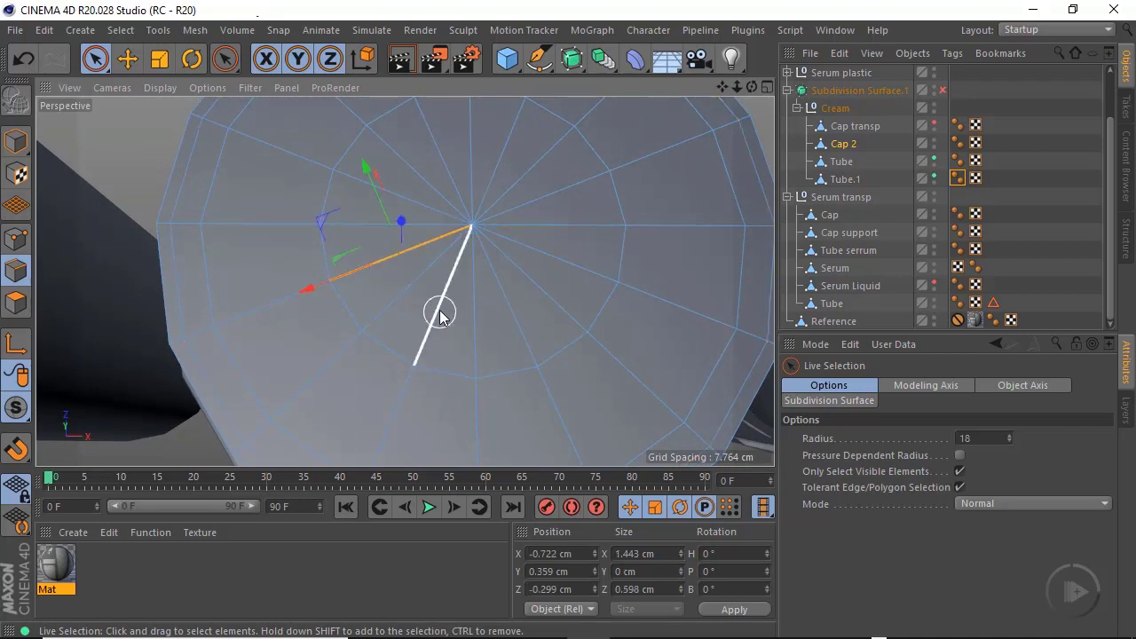
left_click(436, 310, "shift")
left_click(520, 329, "shift")
left_click(568, 266, "shift")
left_click(591, 186, "shift")
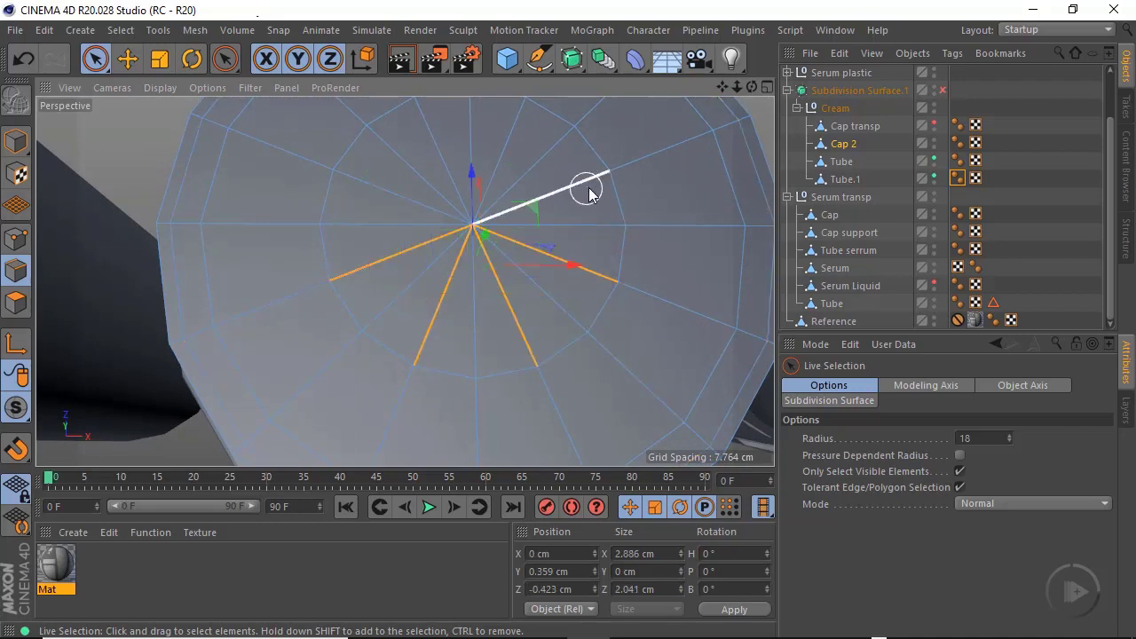
left_click(502, 157, "shift")
left_click(442, 161, "shift")
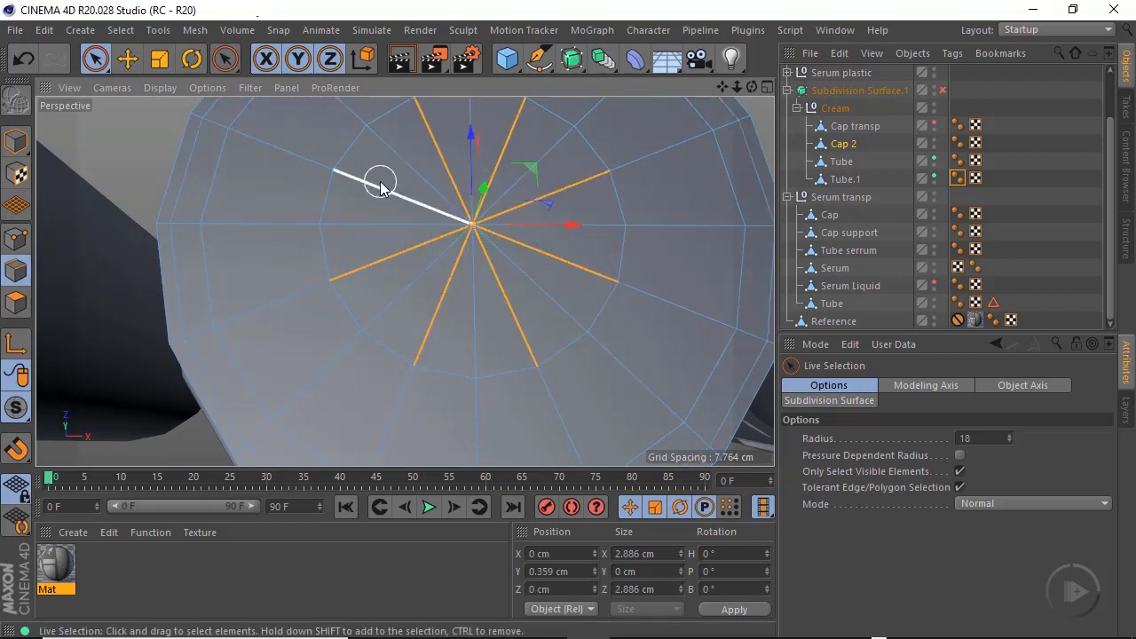
right_click(642, 233)
left_click(683, 246)
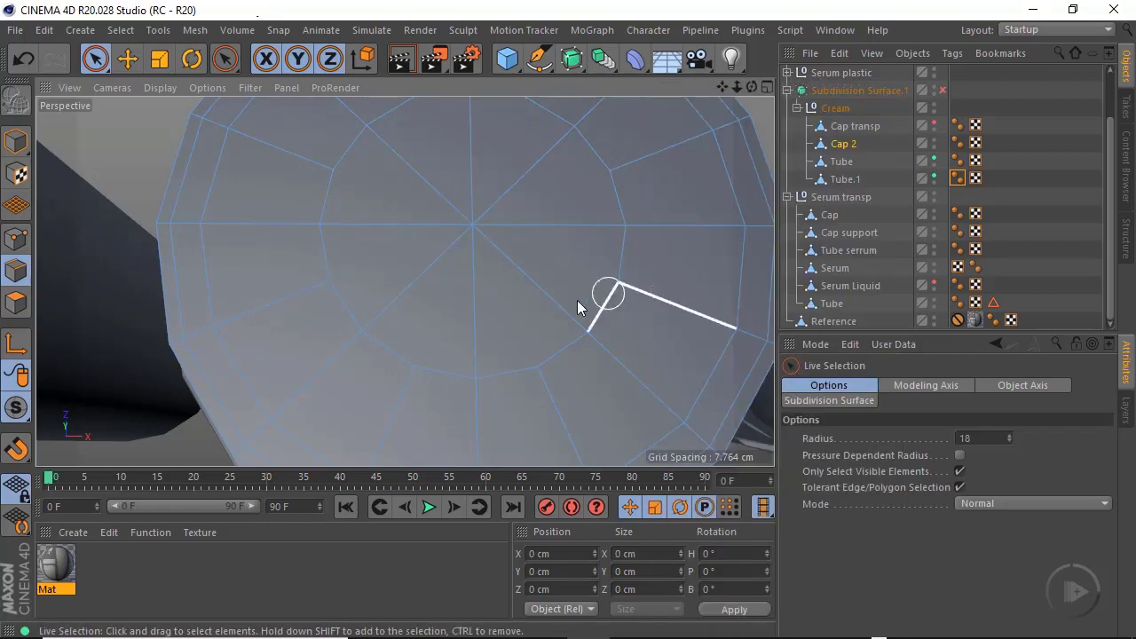
Turn Subdivision Surface.1 back on and switch to Model mode to check Cap 2's smoothed rim
scroll(578, 307, "down", 10)
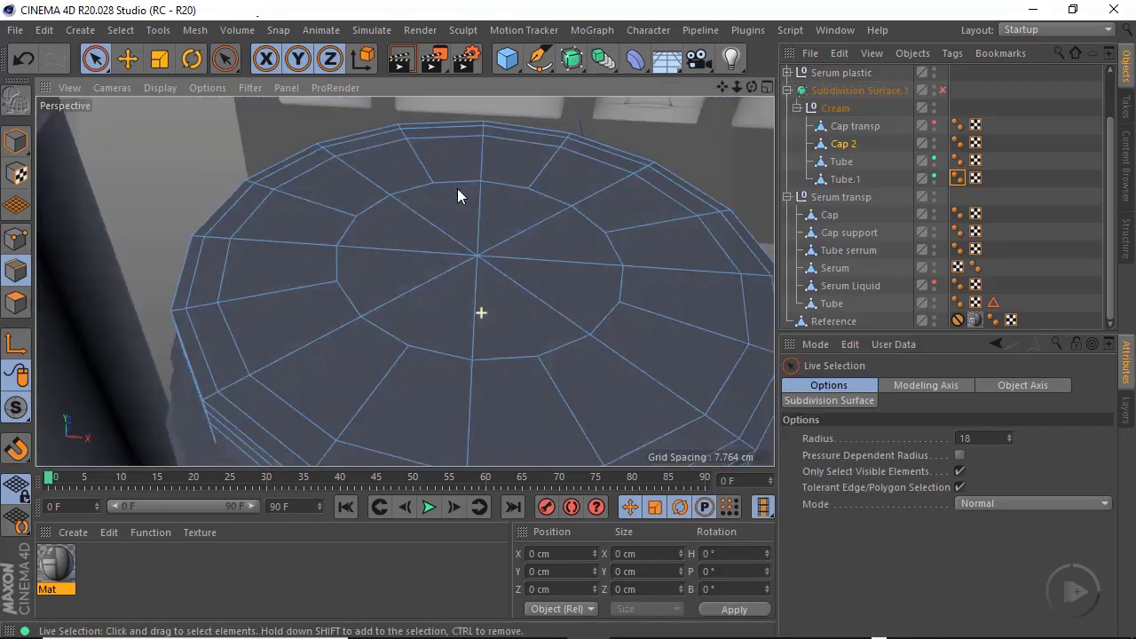
scroll(399, 284, "up", 6)
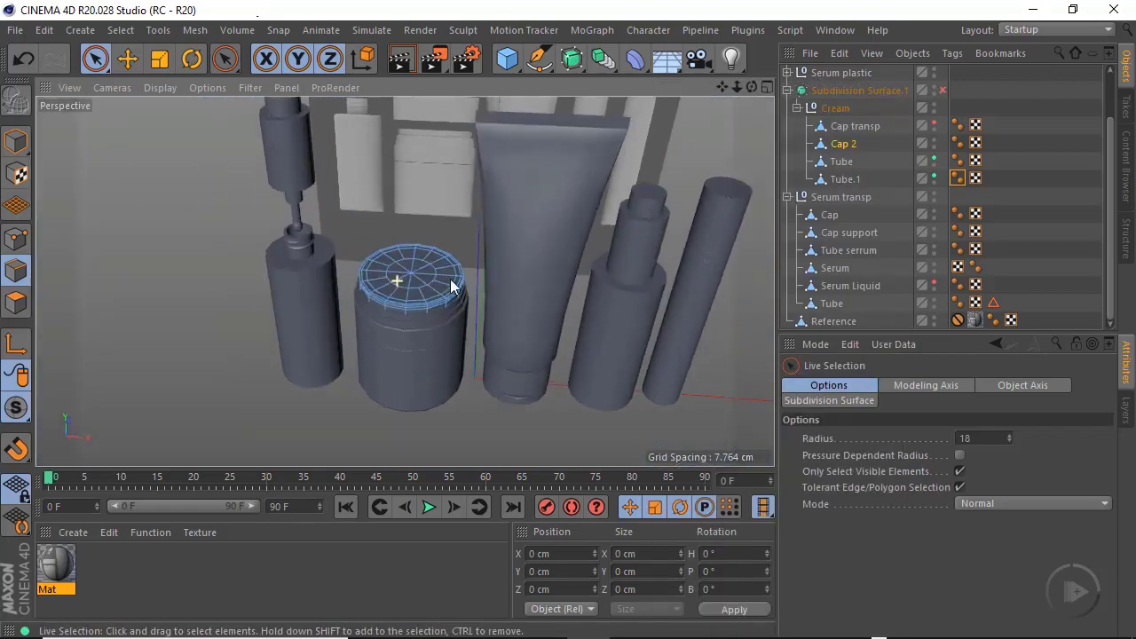
scroll(432, 304, "up", 3)
right_click_drag(475, 309, 452, 243, "alt")
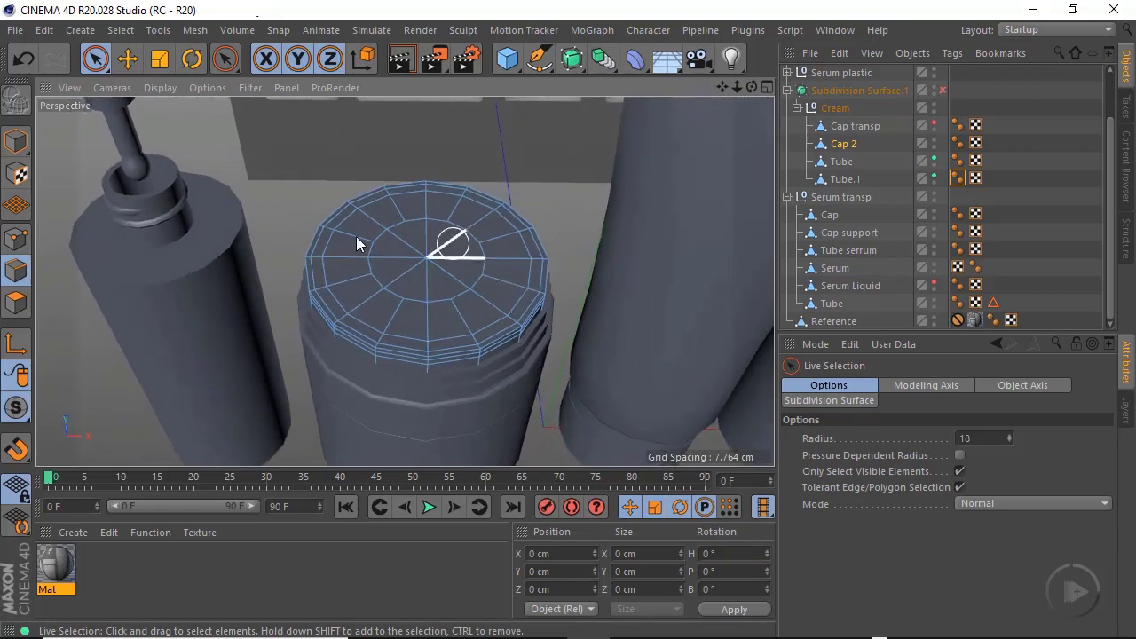
left_click_drag(459, 304, 436, 274, "alt")
right_click_drag(436, 274, 463, 285, "alt")
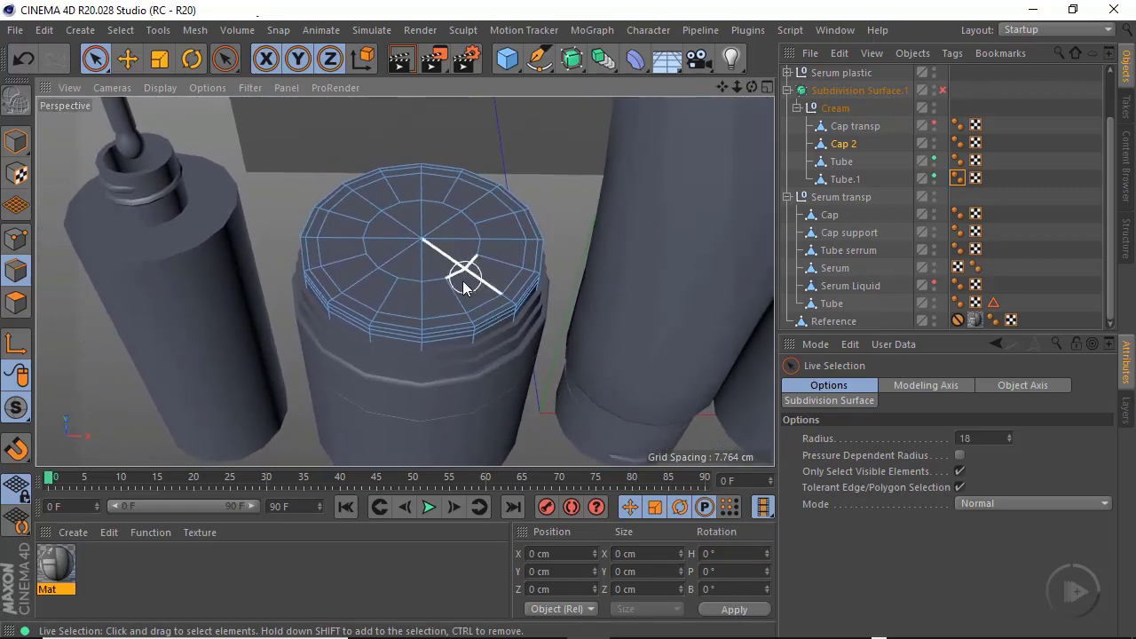
left_click_drag(463, 286, 404, 264, "alt")
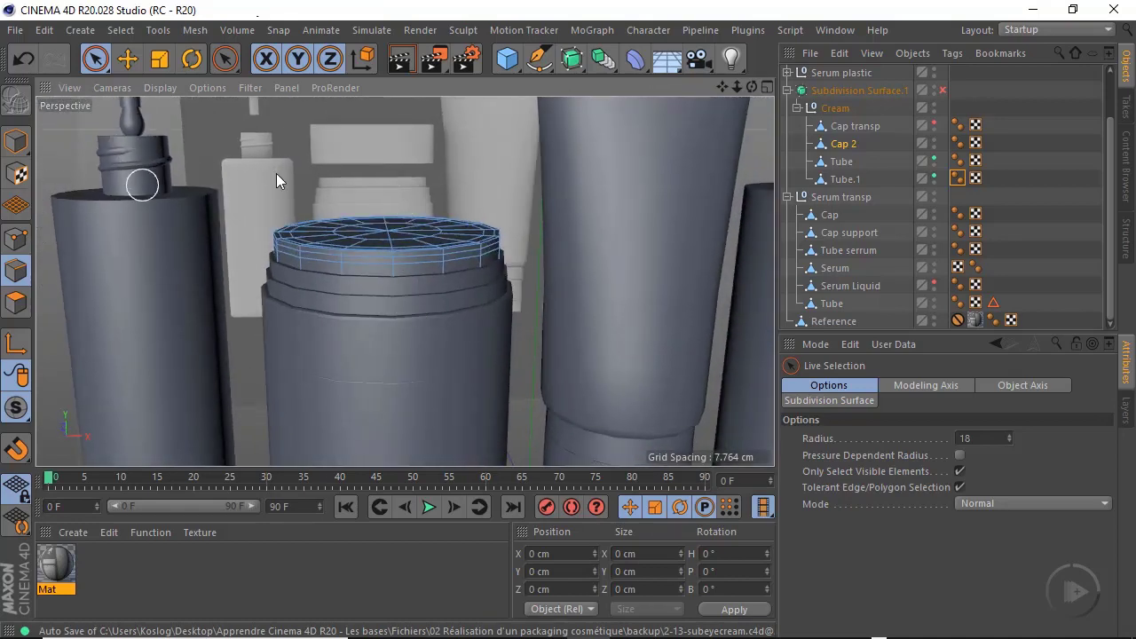
key("q")
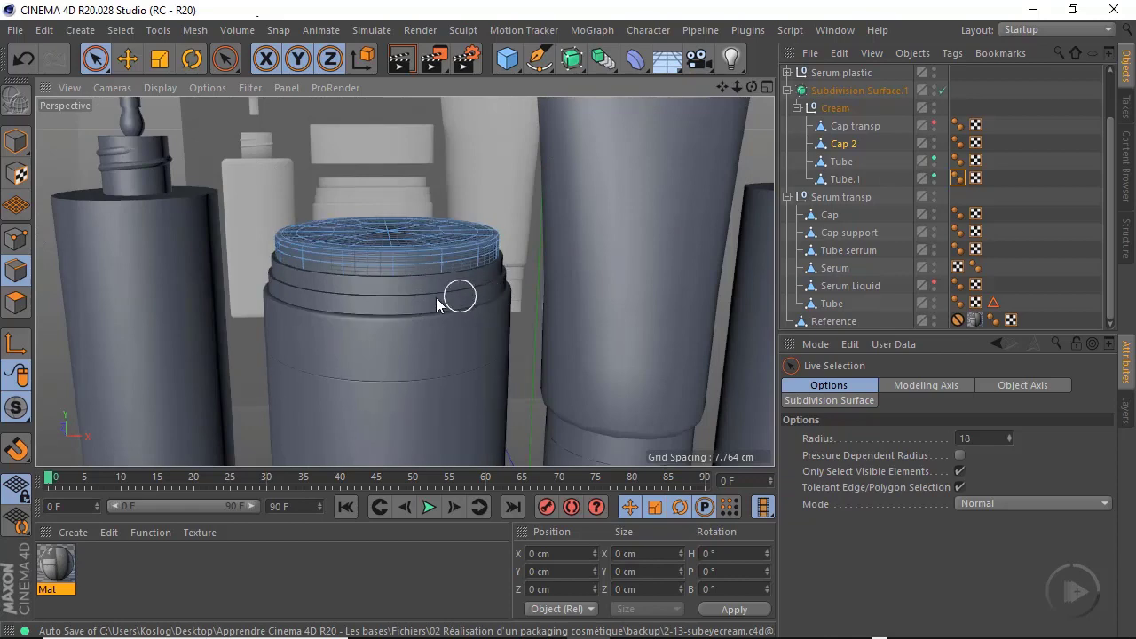
left_click_drag(411, 287, 388, 348, "alt")
left_click(15, 141)
scroll(425, 302, "up", 2)
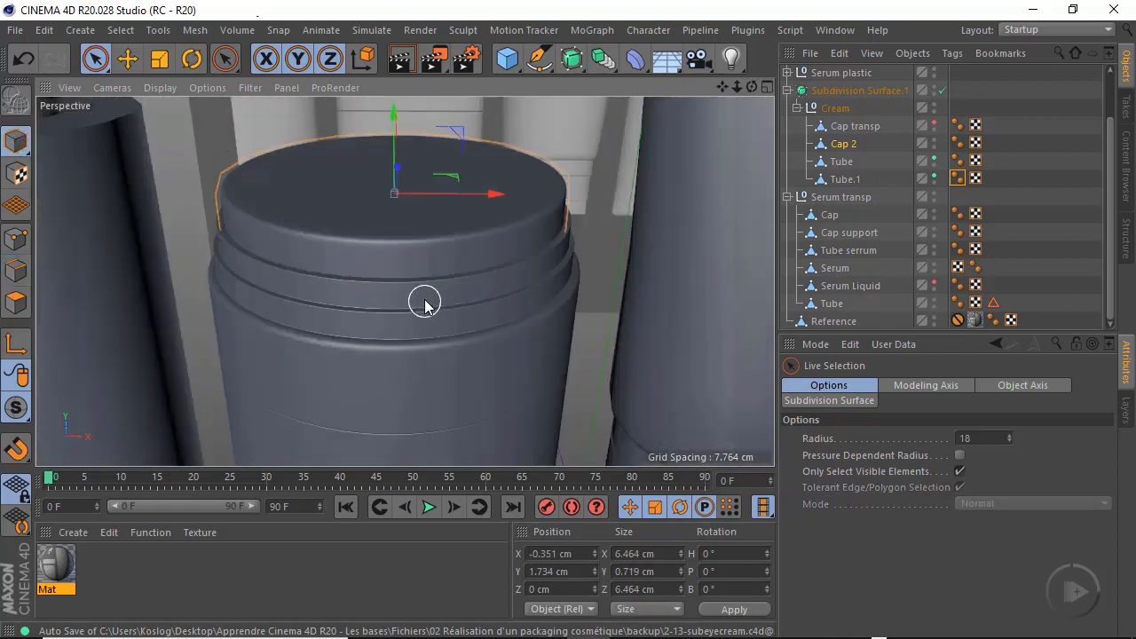
Make Cap transp visible in the editor and view the closed Cream jar beside the other packaging
left_click_drag(453, 326, 429, 323, "alt")
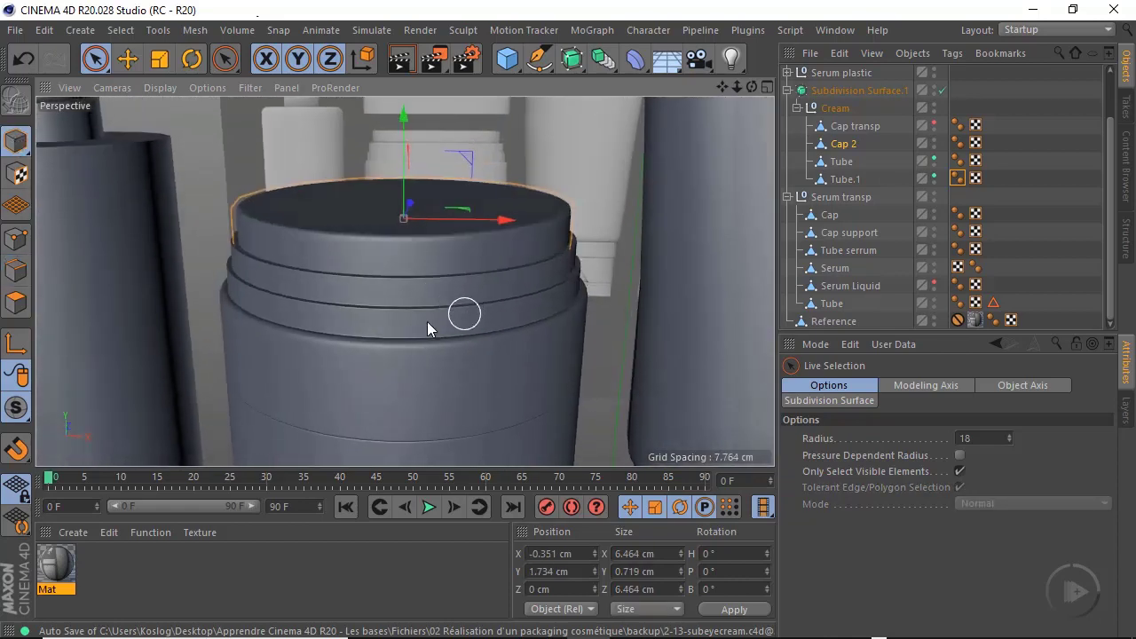
scroll(463, 317, "down", 4)
left_click_drag(444, 365, 426, 249, "alt")
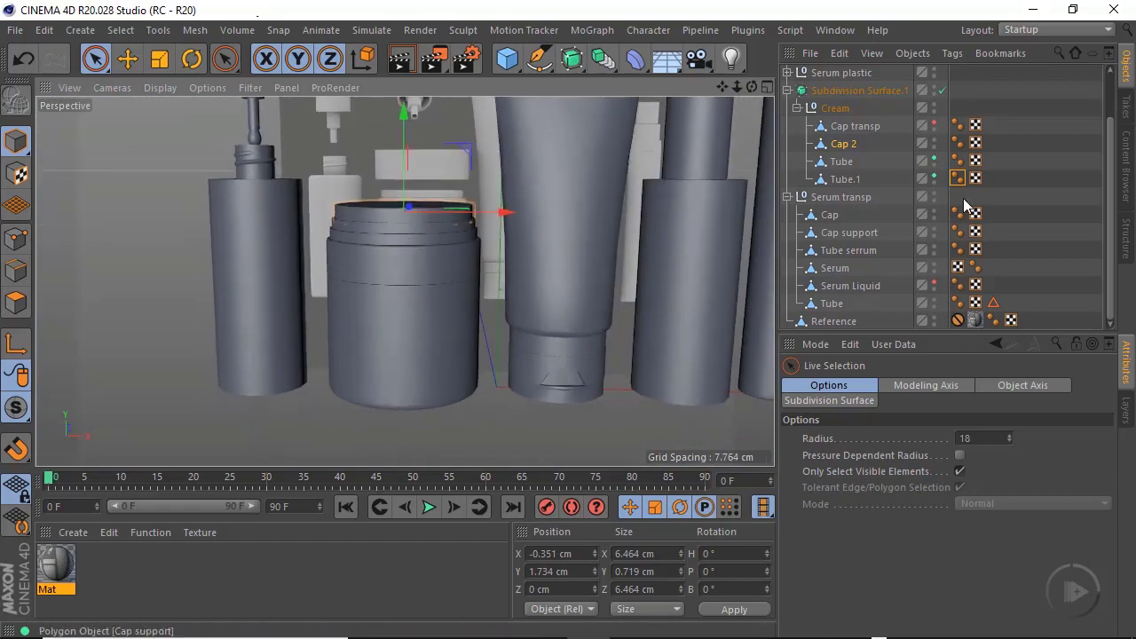
mouse_move(417, 293)
left_mouse_down("alt")
mouse_move(399, 342)
mouse_move(446, 299)
mouse_move(337, 249)
mouse_move(388, 200)
mouse_move(503, 216)
mouse_move(386, 255)
mouse_move(350, 304)
left_mouse_up("alt")
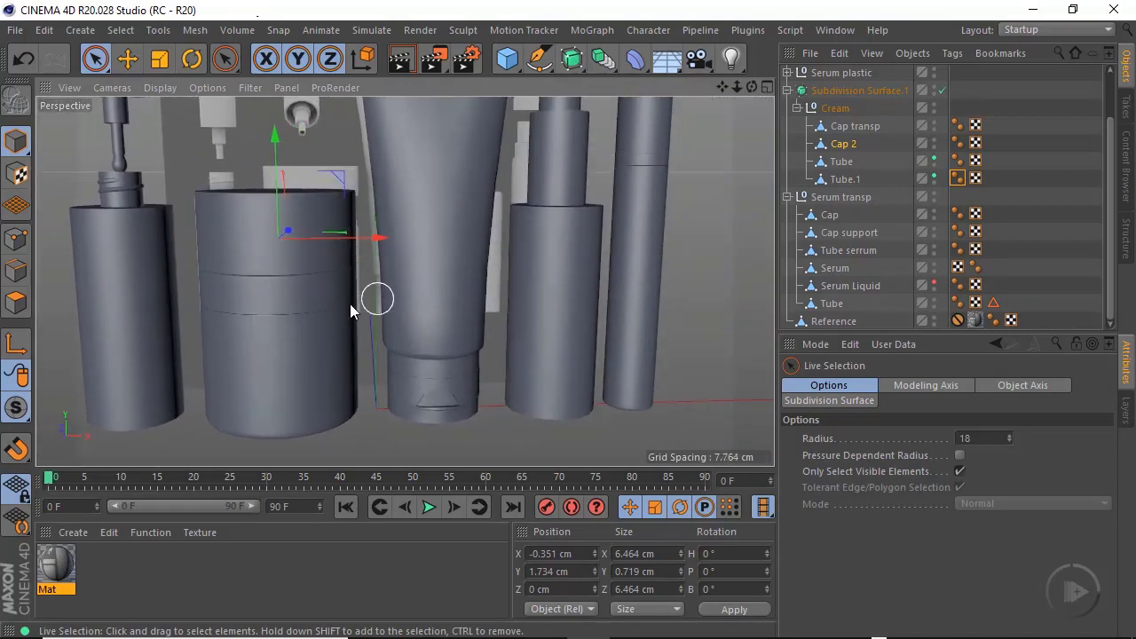